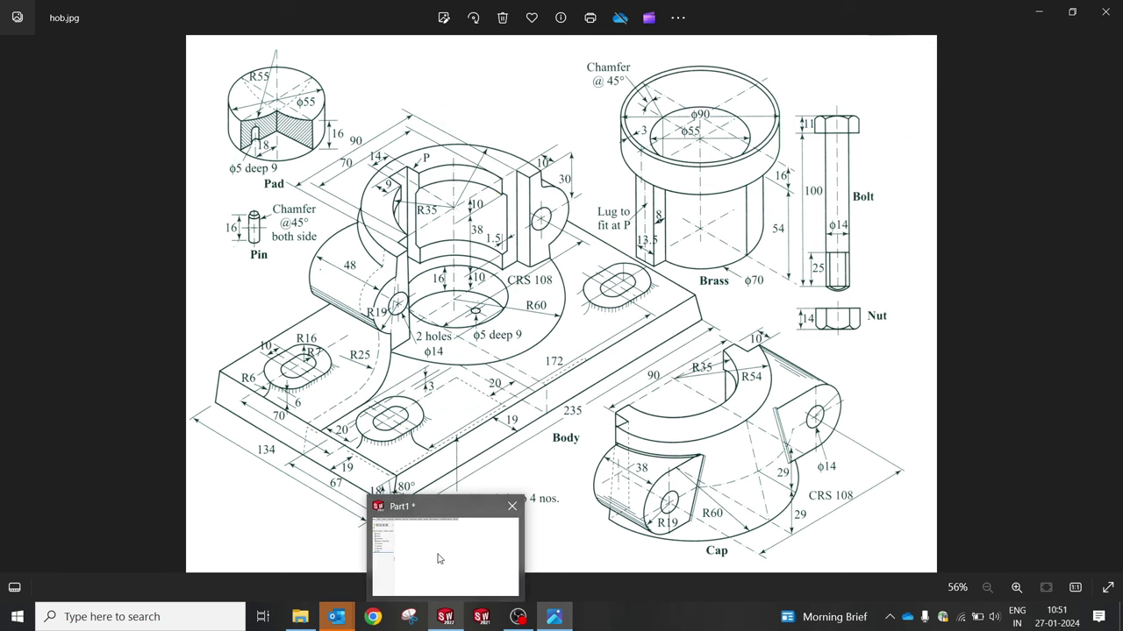
Step: Leave the hob.jpg reference drawing in Photos and return to the empty SOLIDWORKS Part1
left_click(441, 558)
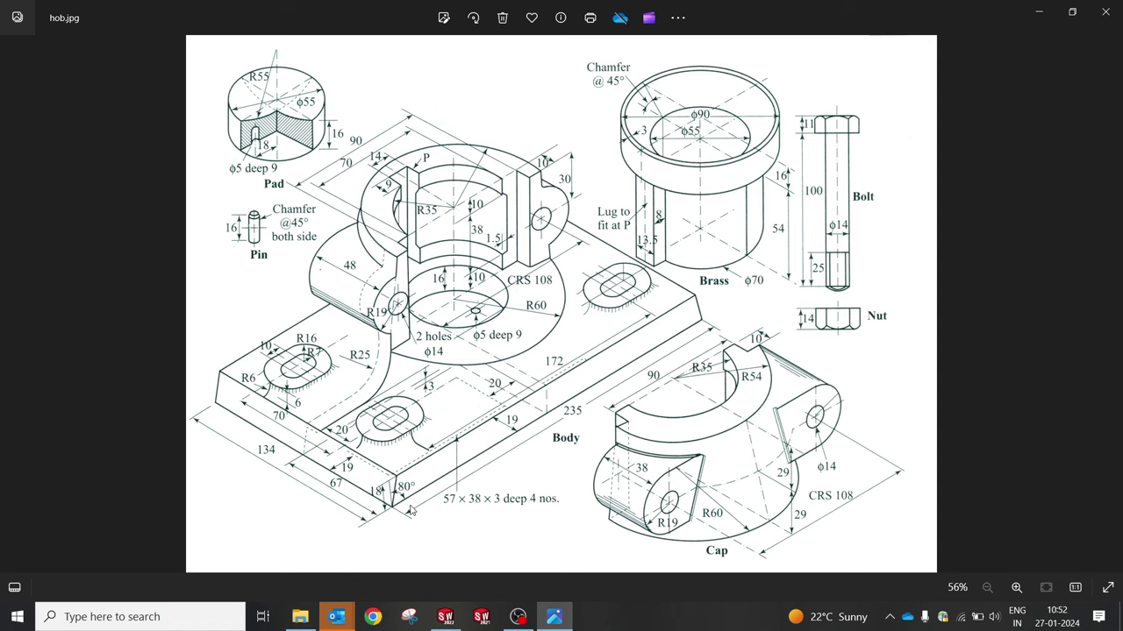
left_click(446, 614)
Step: On the Top Plane, sketch a center rectangle centred on the origin
left_click(65, 248)
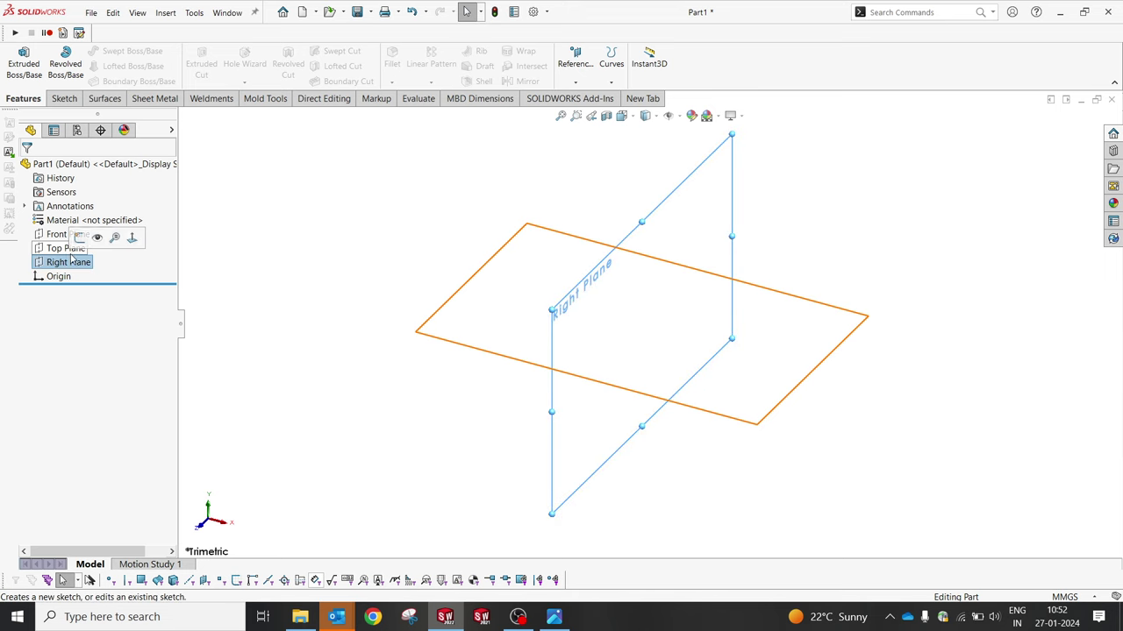
left_click(63, 235)
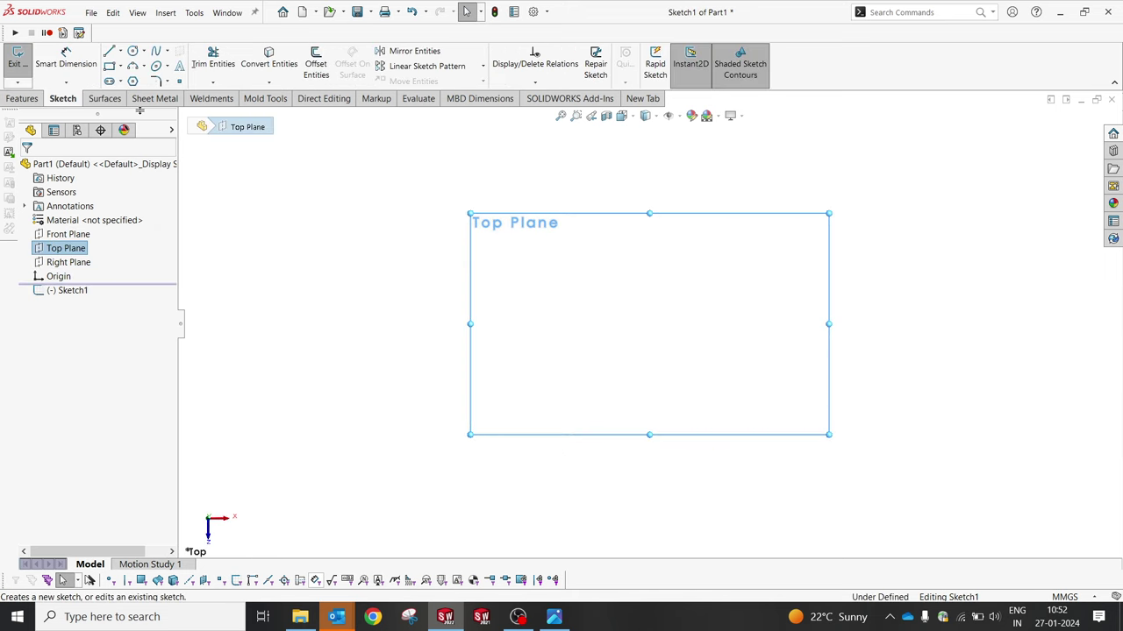
left_click(120, 66)
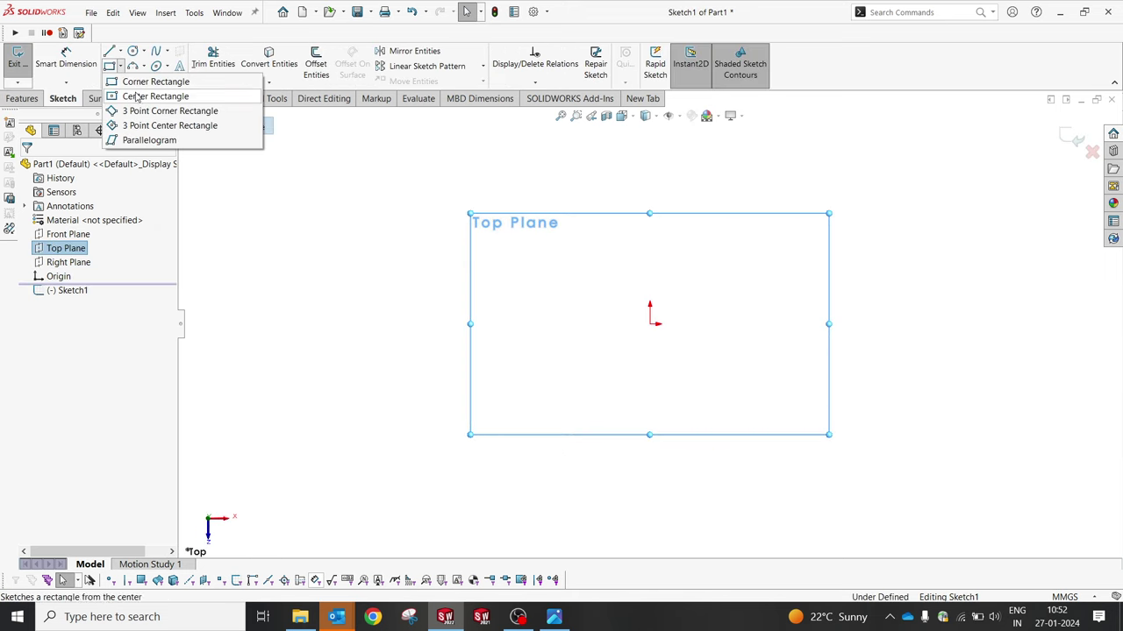
left_click(139, 97)
left_click(650, 325)
left_click(727, 355)
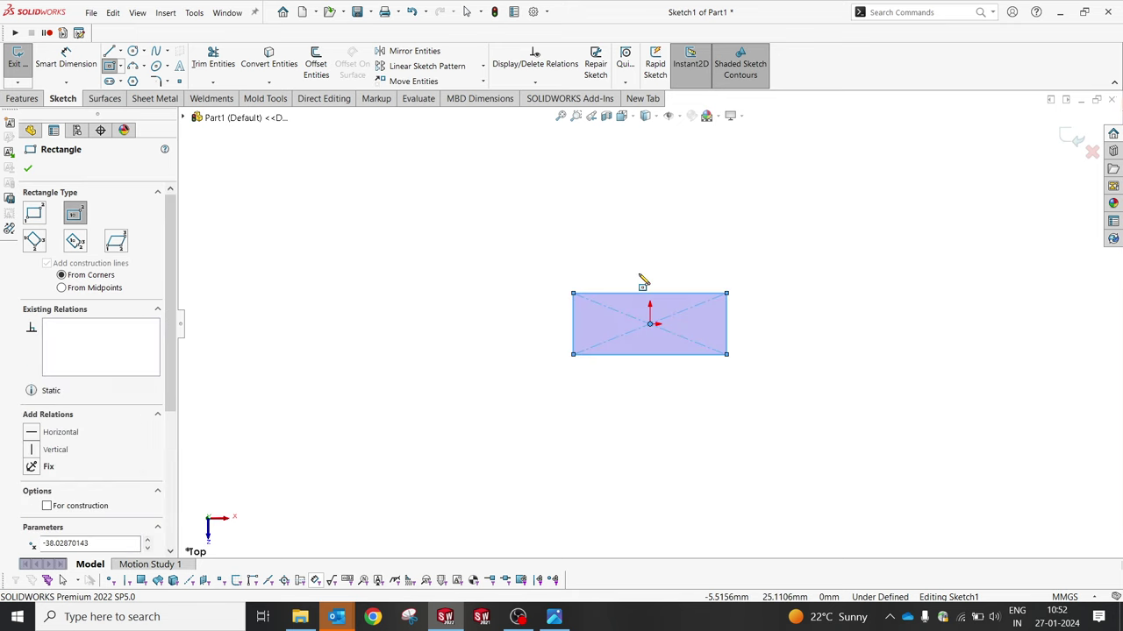
right_click(643, 282)
left_click(671, 285)
Step: Dimension the rectangle 235 mm wide and 134 mm tall to fully define it
left_click(632, 355)
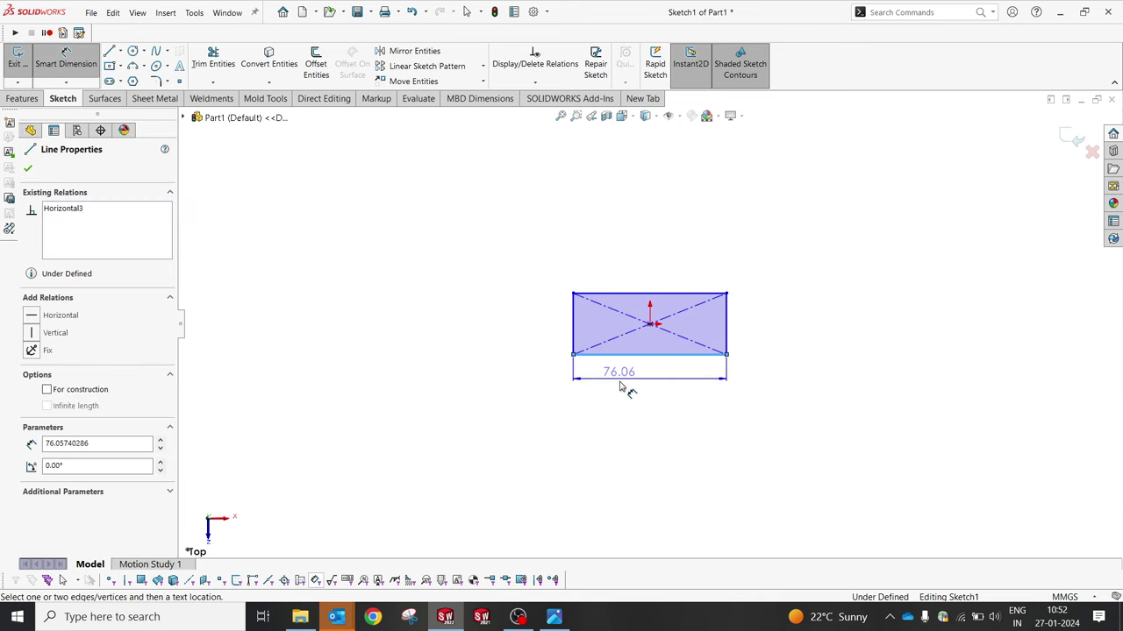
left_click(628, 386)
type("235")
key("Return")
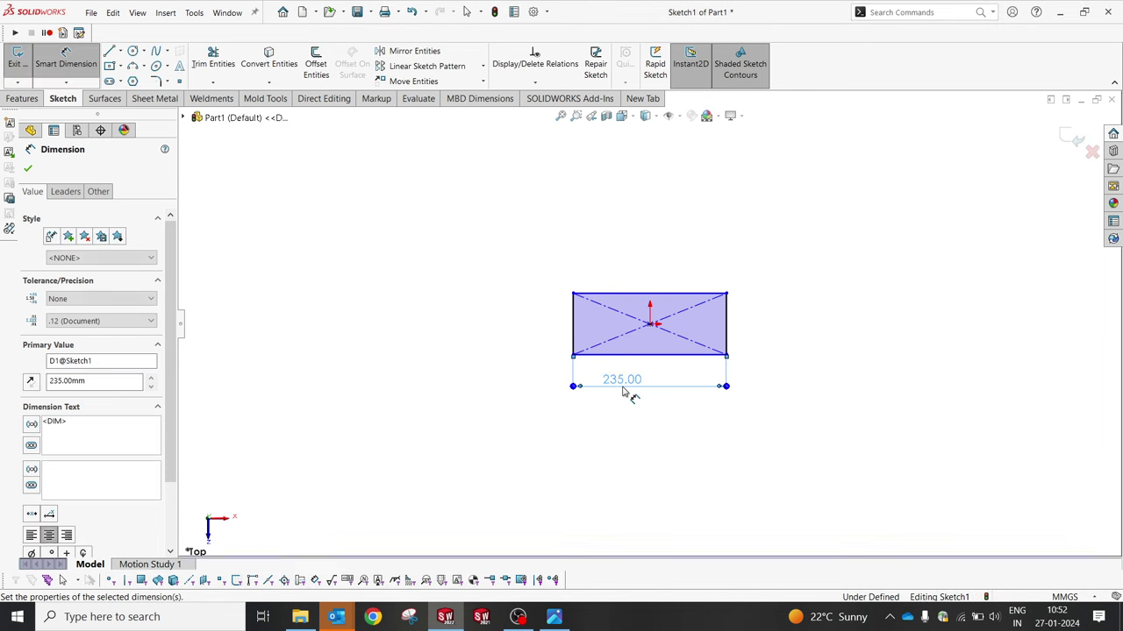
left_click(574, 333)
left_click(529, 323)
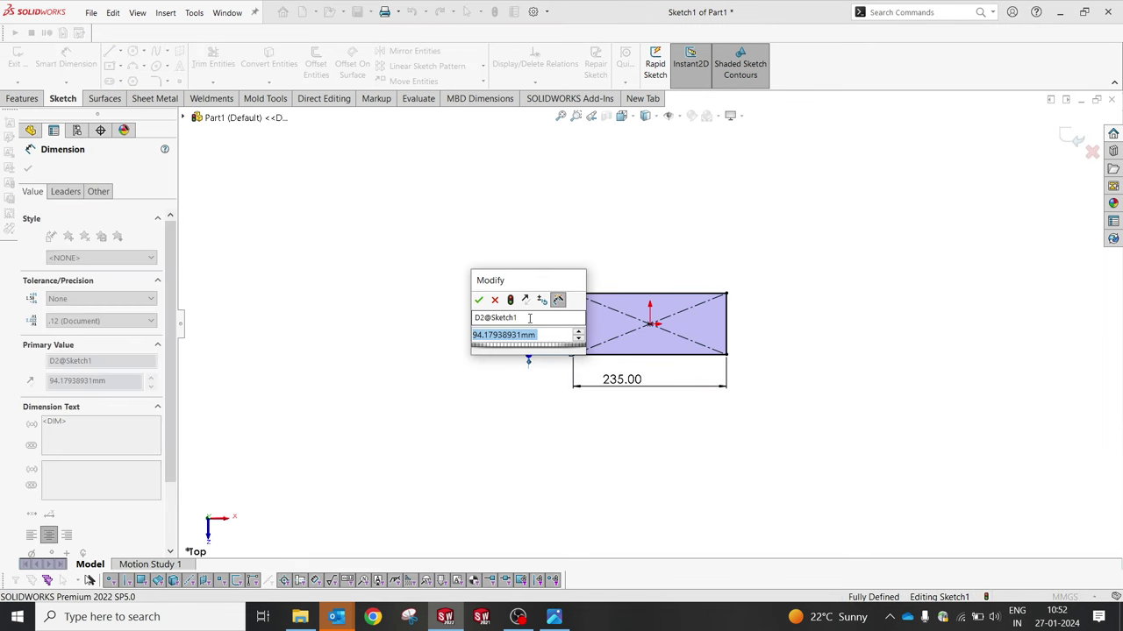
type("134")
key("Return")
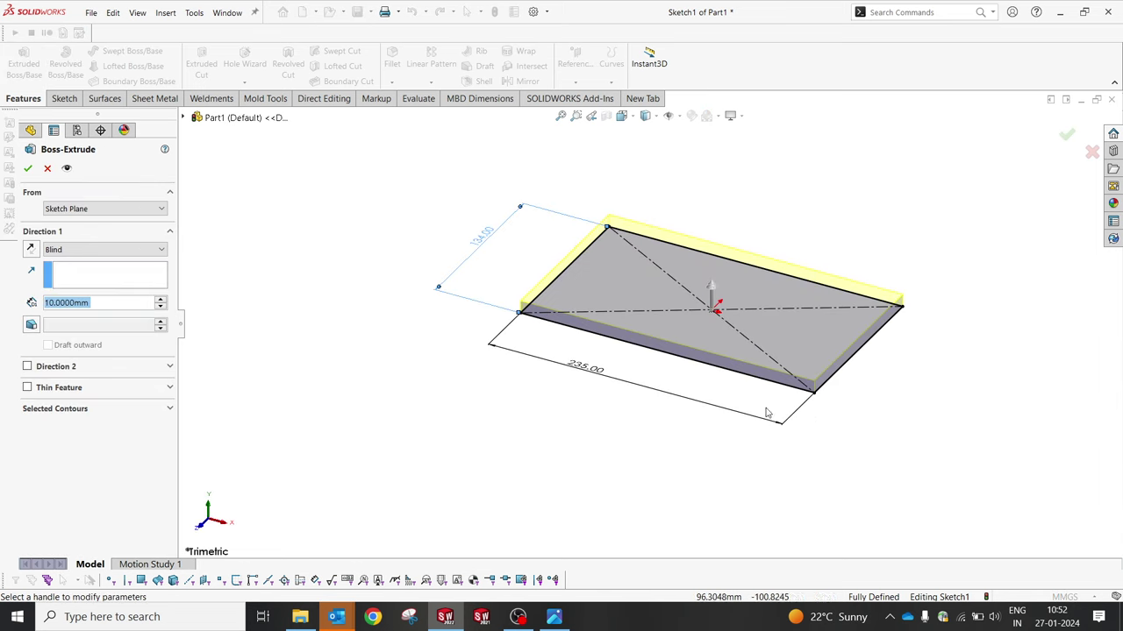
Step: Extrude the 235 × 134 sketch into an 18 mm plate, discarding the trial 10° draft
type("1")
left_click(54, 319)
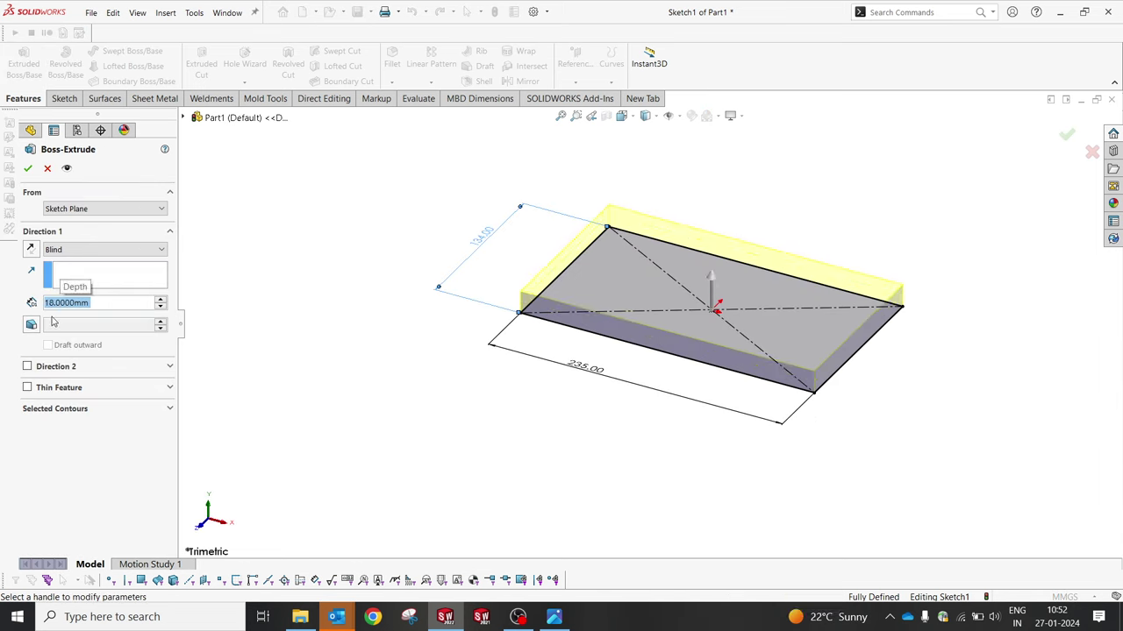
left_click(32, 327)
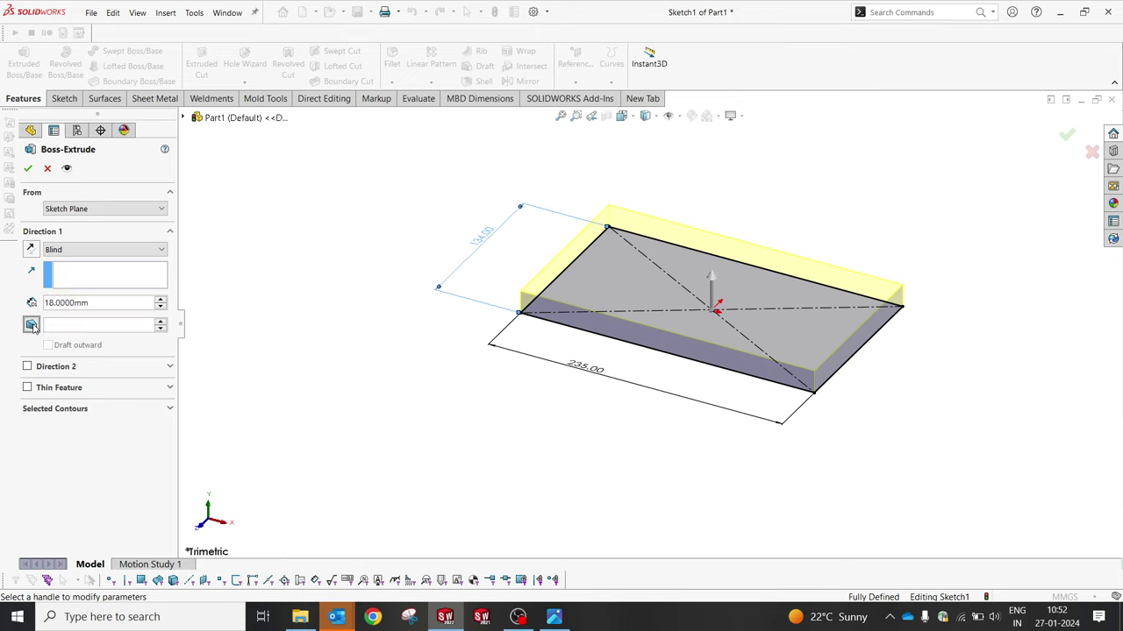
type("10.00deg")
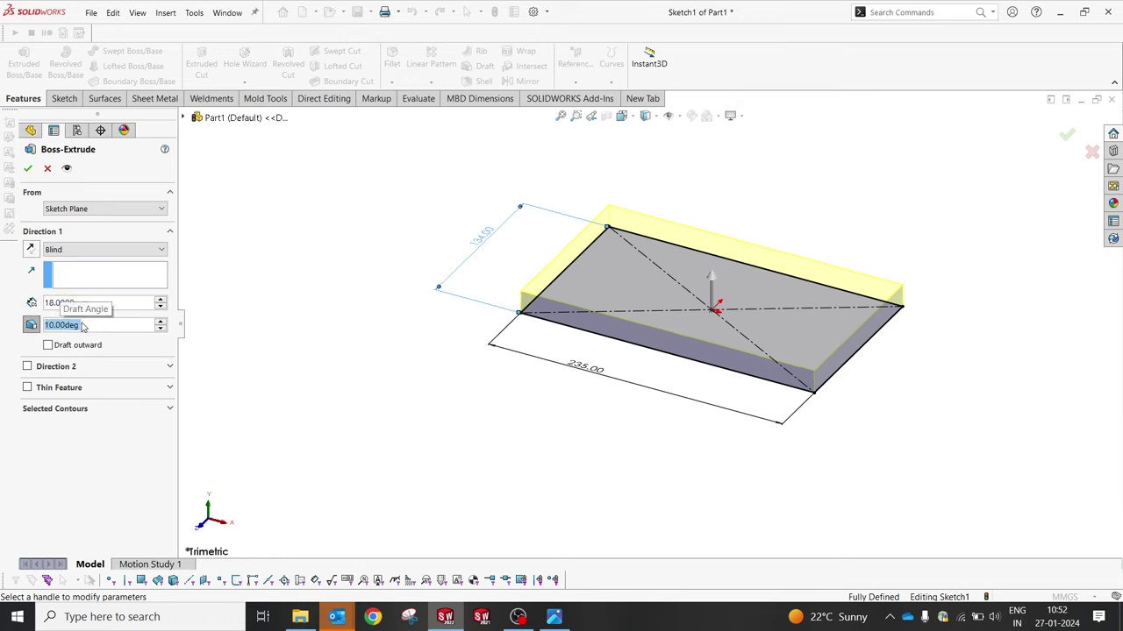
key("Return")
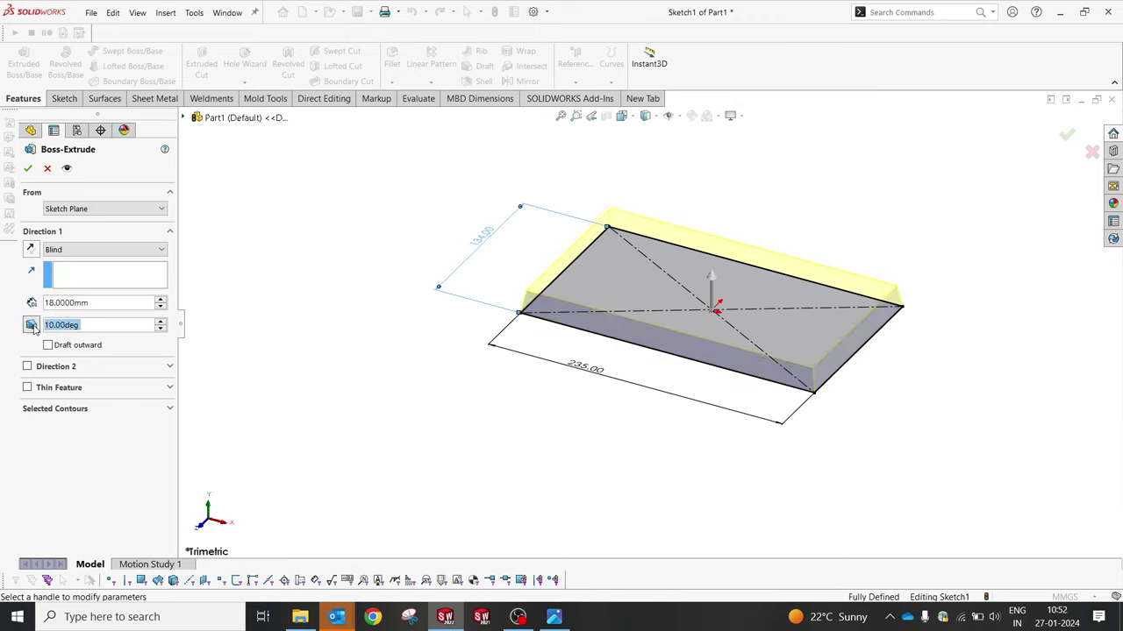
left_click(33, 326)
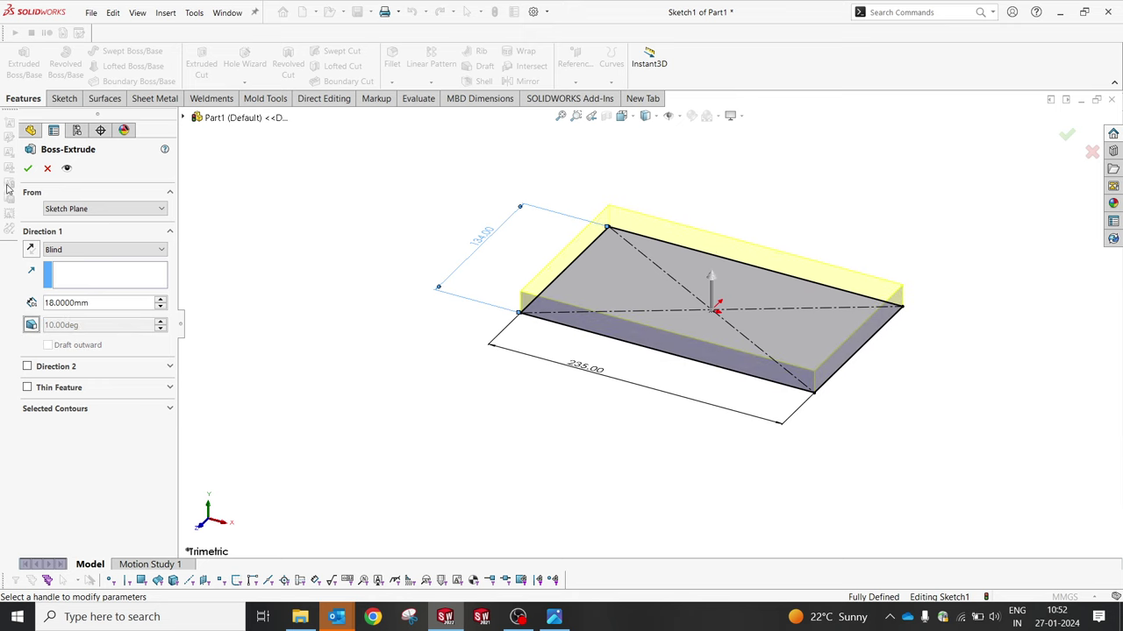
left_click(27, 168)
mouse_move(717, 343)
middle_mouse_down()
mouse_move(657, 353)
mouse_move(697, 373)
middle_mouse_up()
scroll(670, 331, "down", 5)
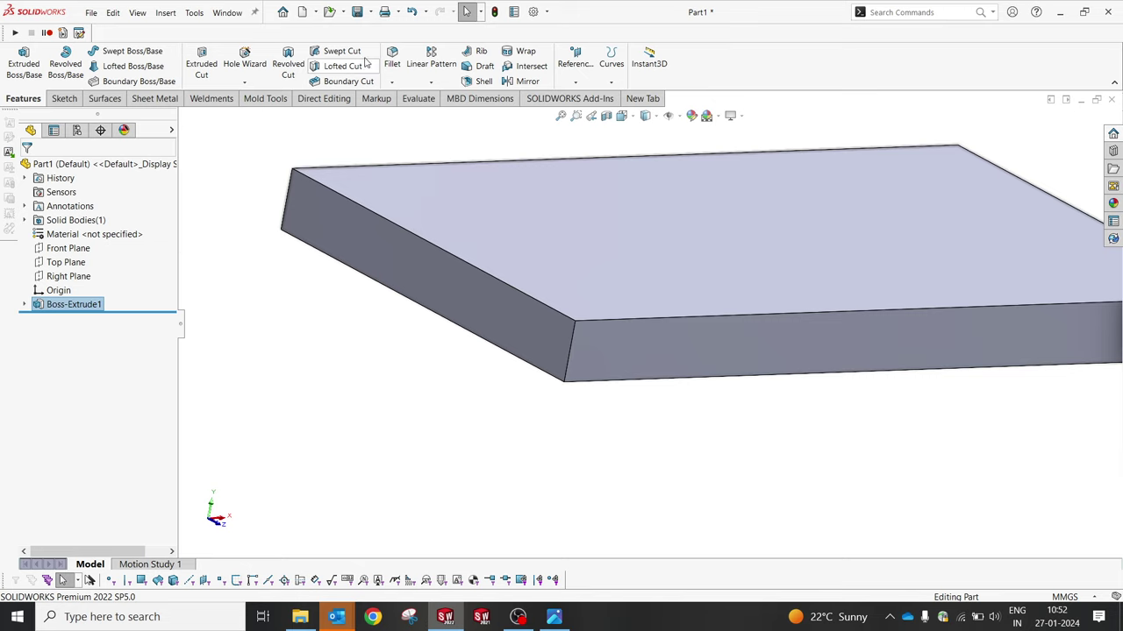
scroll(602, 264, "up", 5)
middle_click_drag(602, 264, 736, 301)
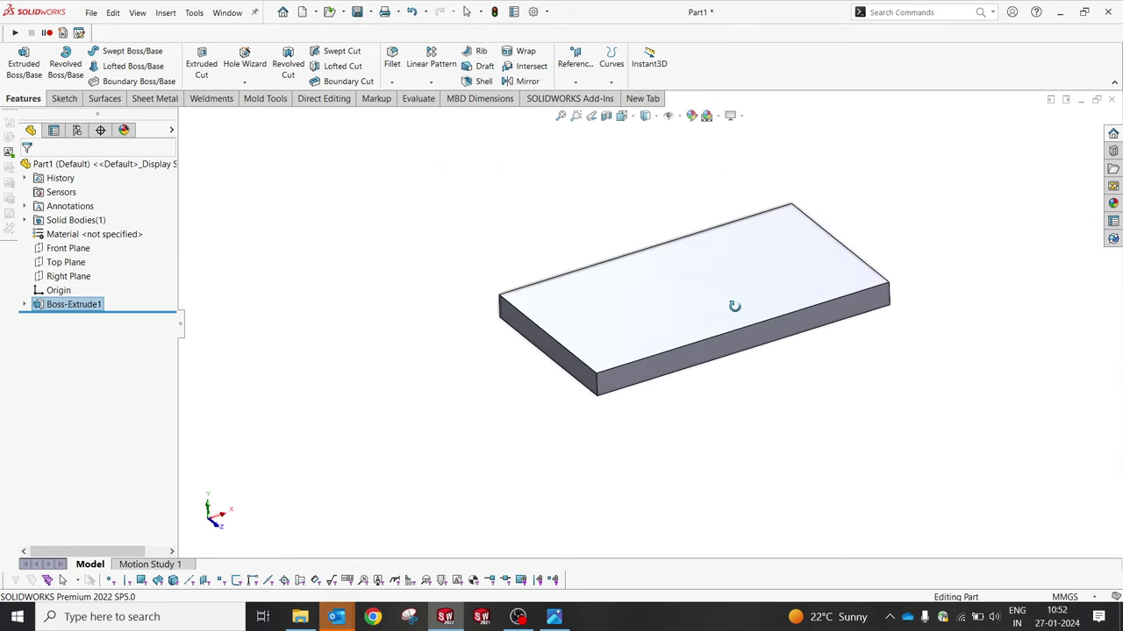
scroll(736, 301, "down", 2)
mouse_move(554, 617)
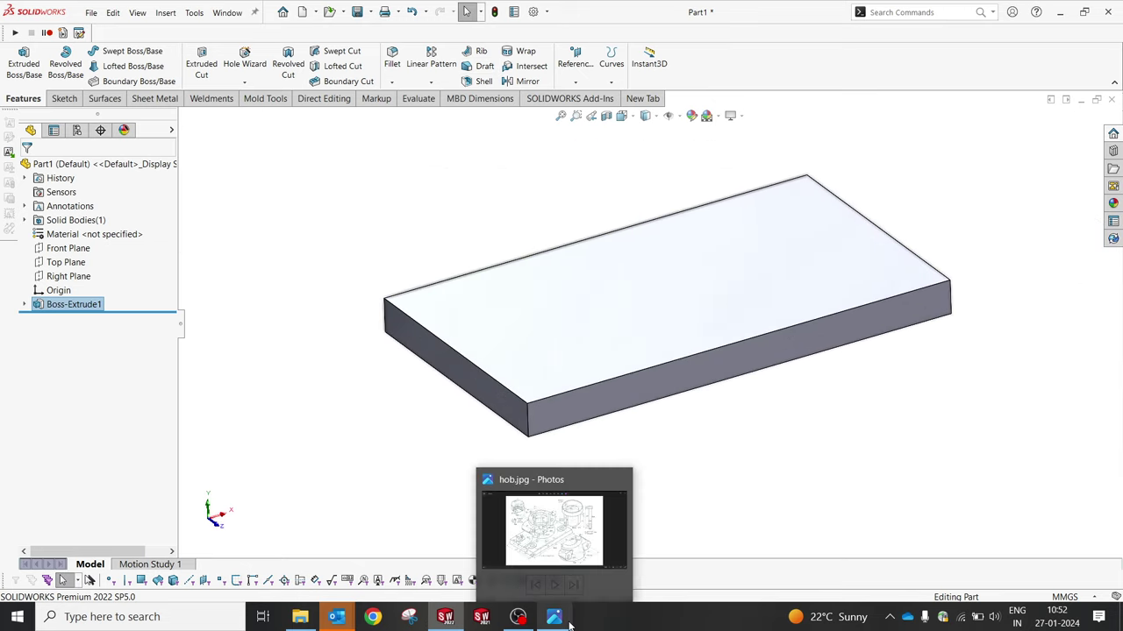
left_click(568, 625)
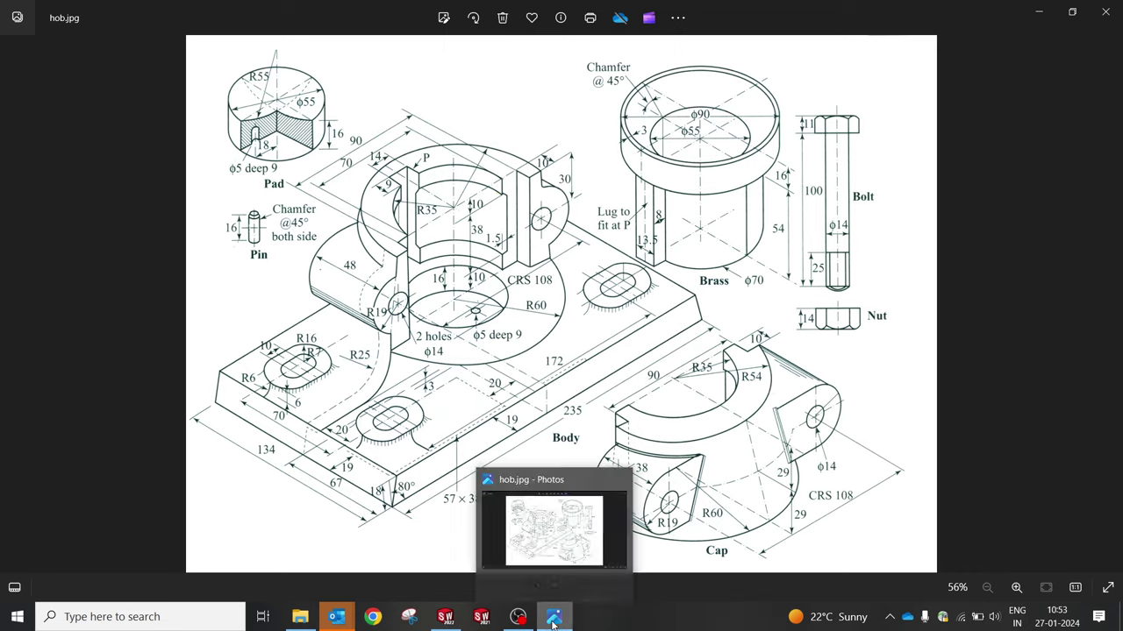
left_click(456, 620)
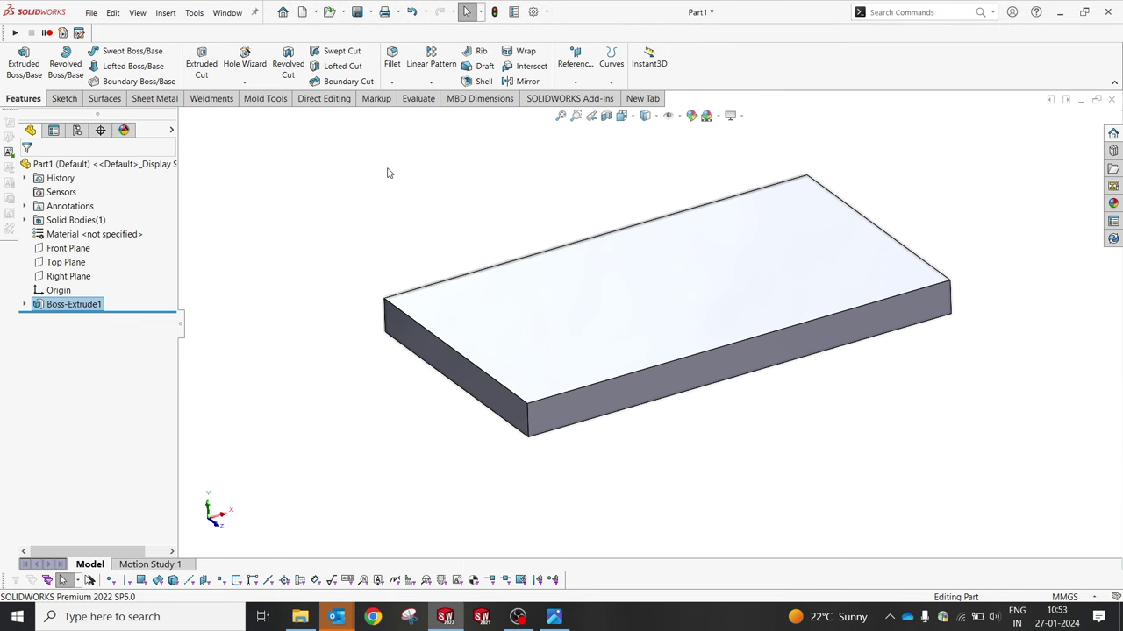
Step: Start a Front Plane sketch with a vertical centreline running up from the origin
left_click(63, 250)
right_click(476, 147)
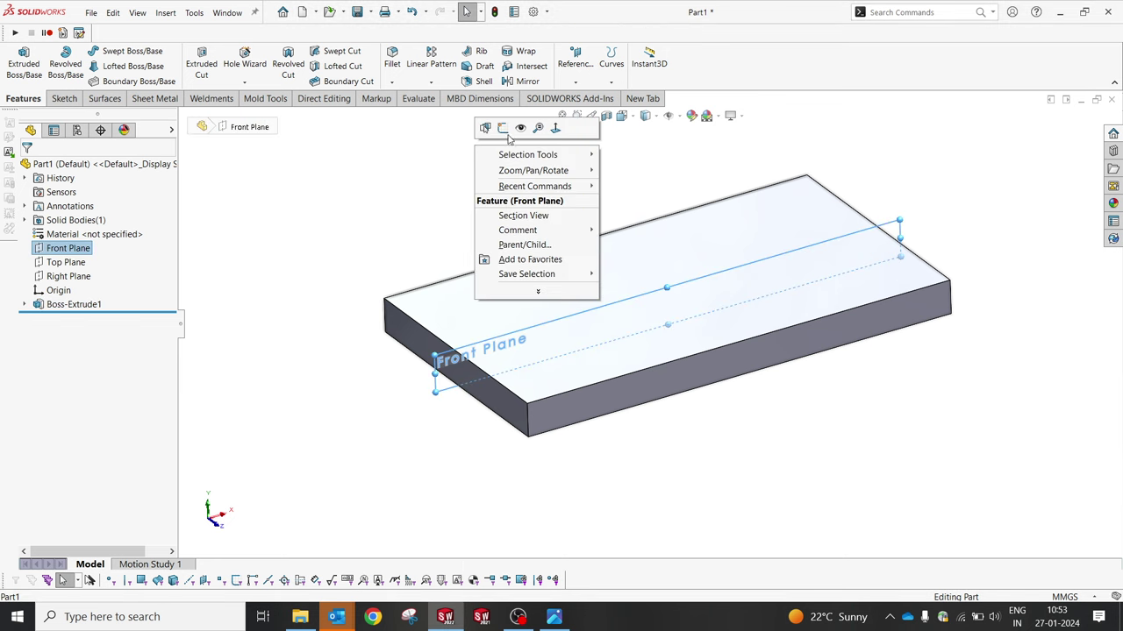
left_click(507, 132)
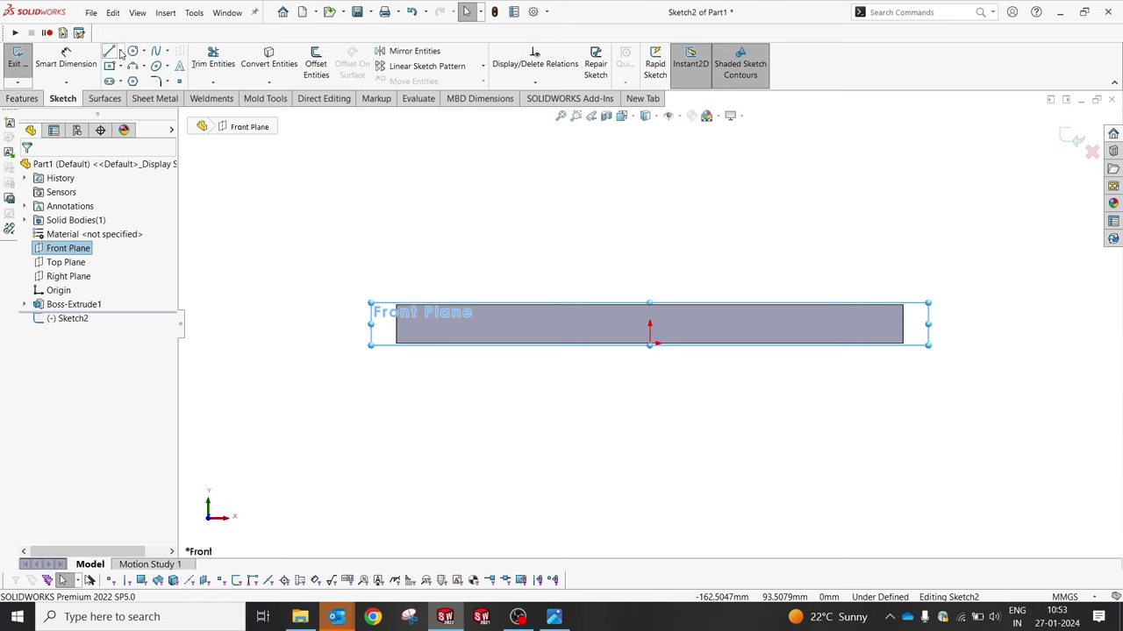
left_click(121, 51)
left_click(127, 80)
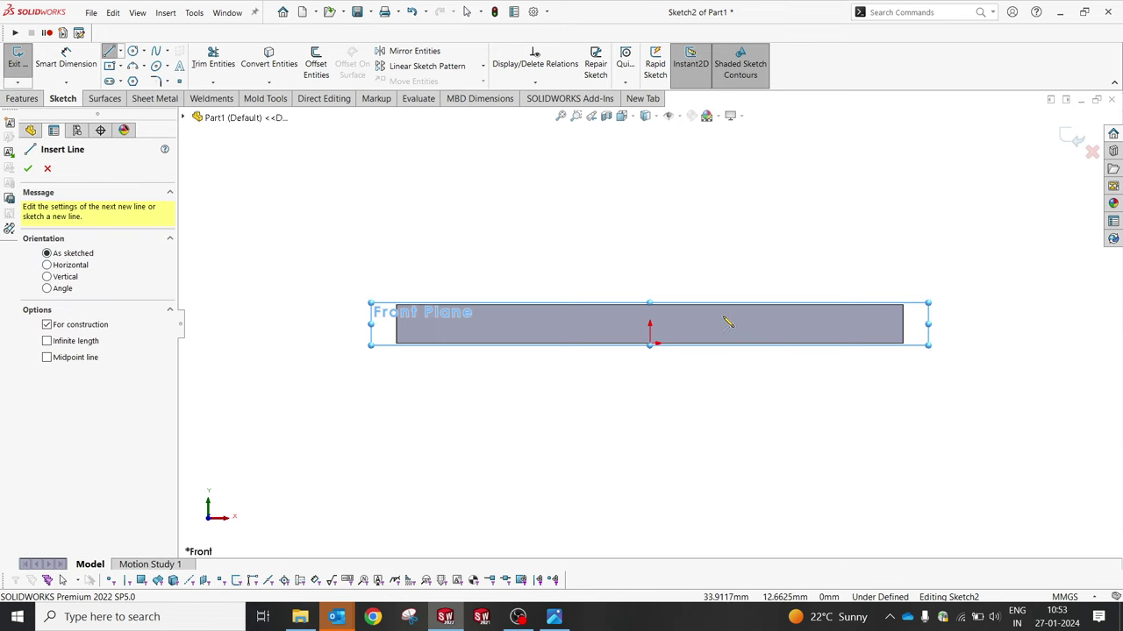
left_click(649, 342)
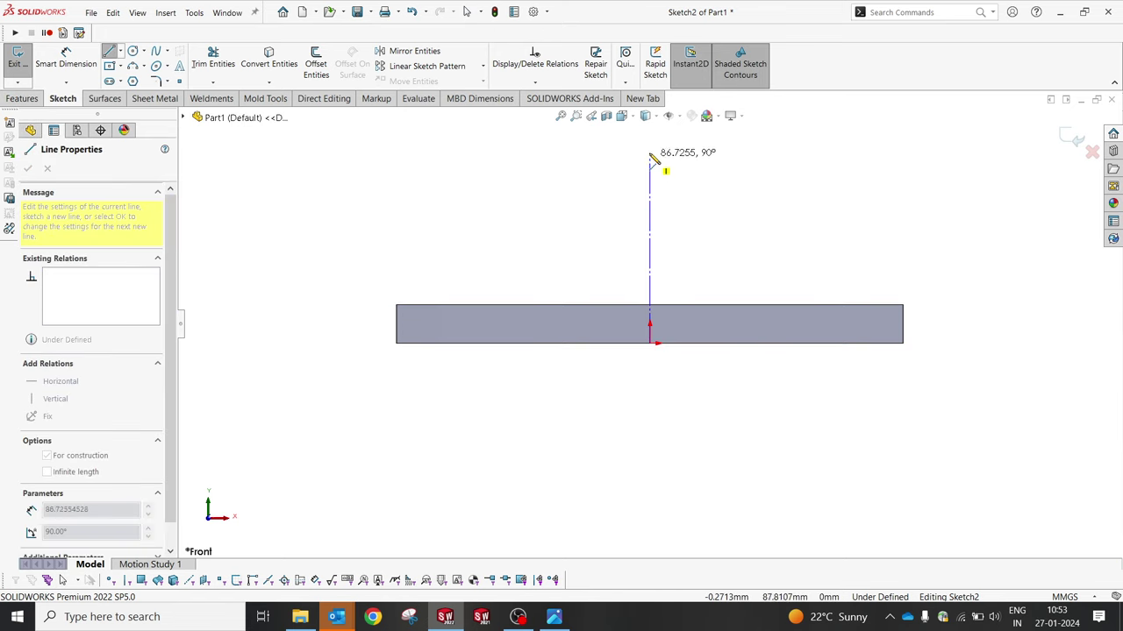
left_click(649, 123)
right_click(724, 184)
left_click(746, 187)
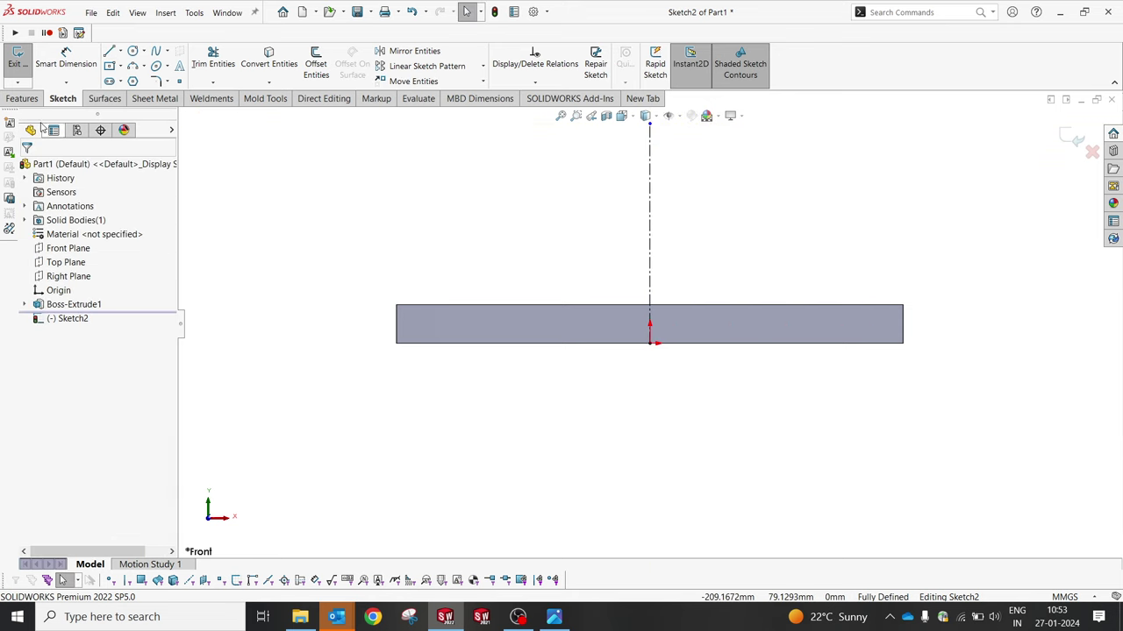
Step: Draw a closed tapered four-sided profile beside the centreline and make its top edge horizontal
left_click(119, 52)
left_click(129, 65)
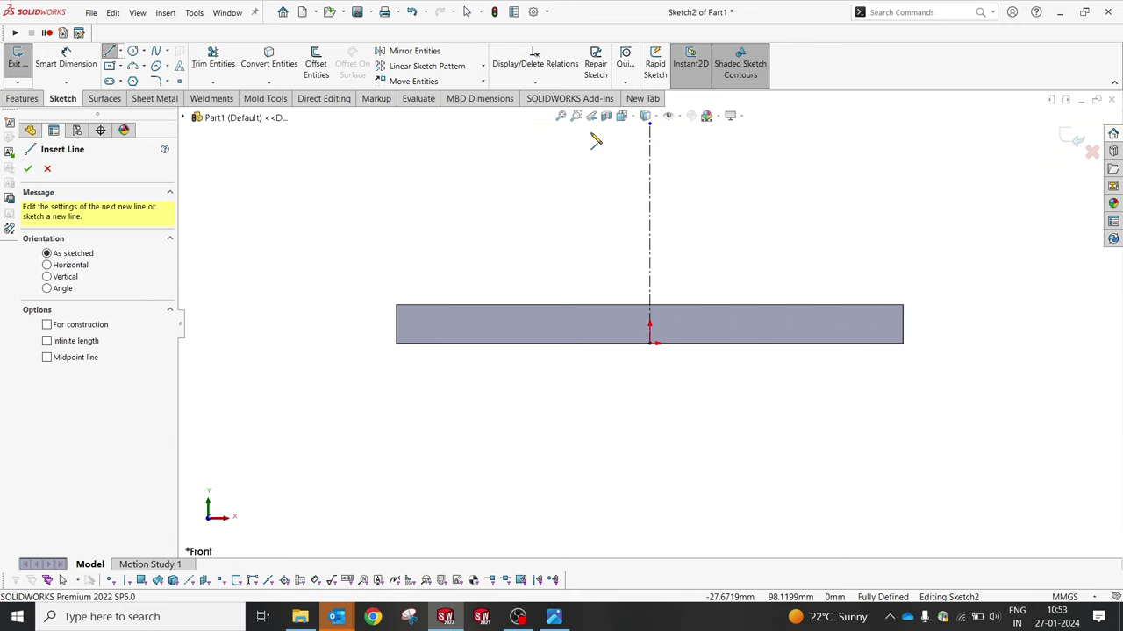
left_click(649, 147)
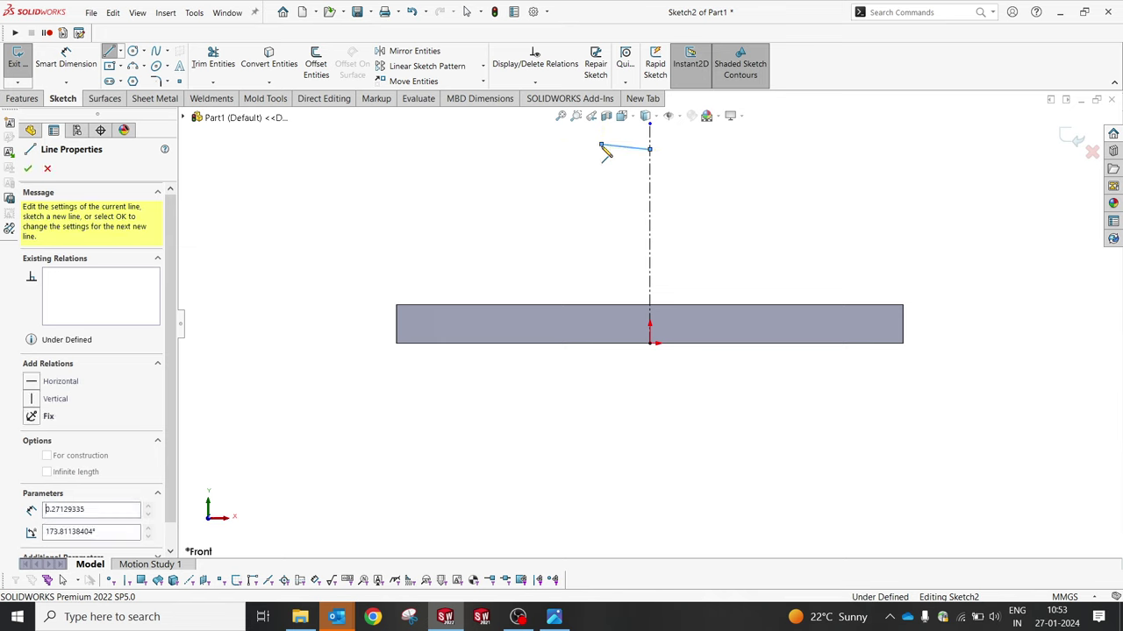
left_click(601, 144)
left_click(551, 305)
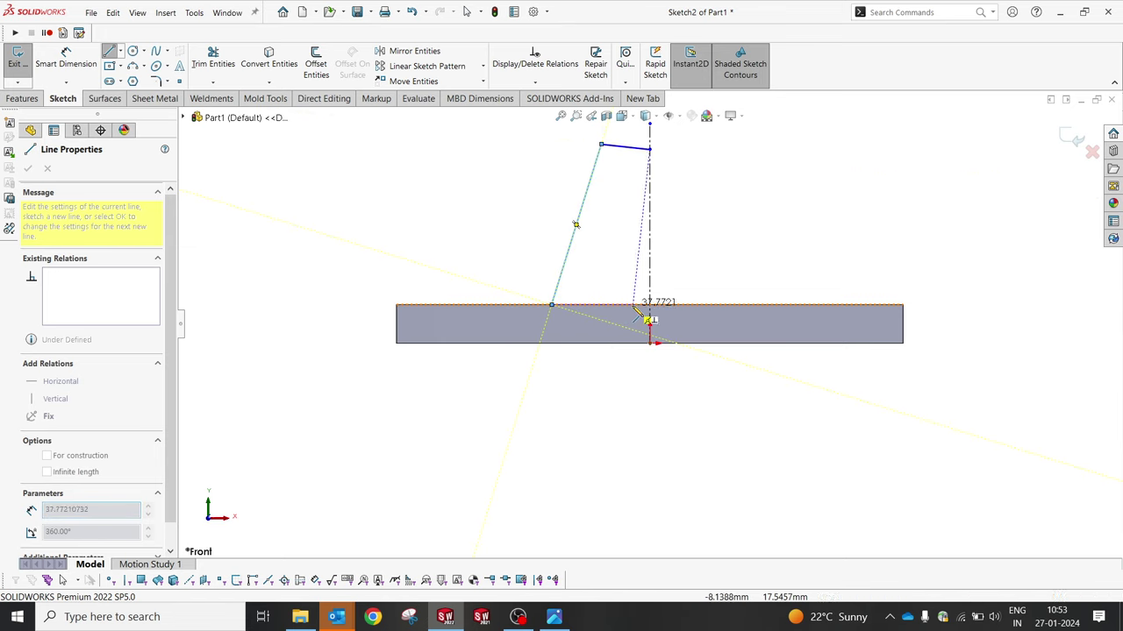
left_click(649, 305)
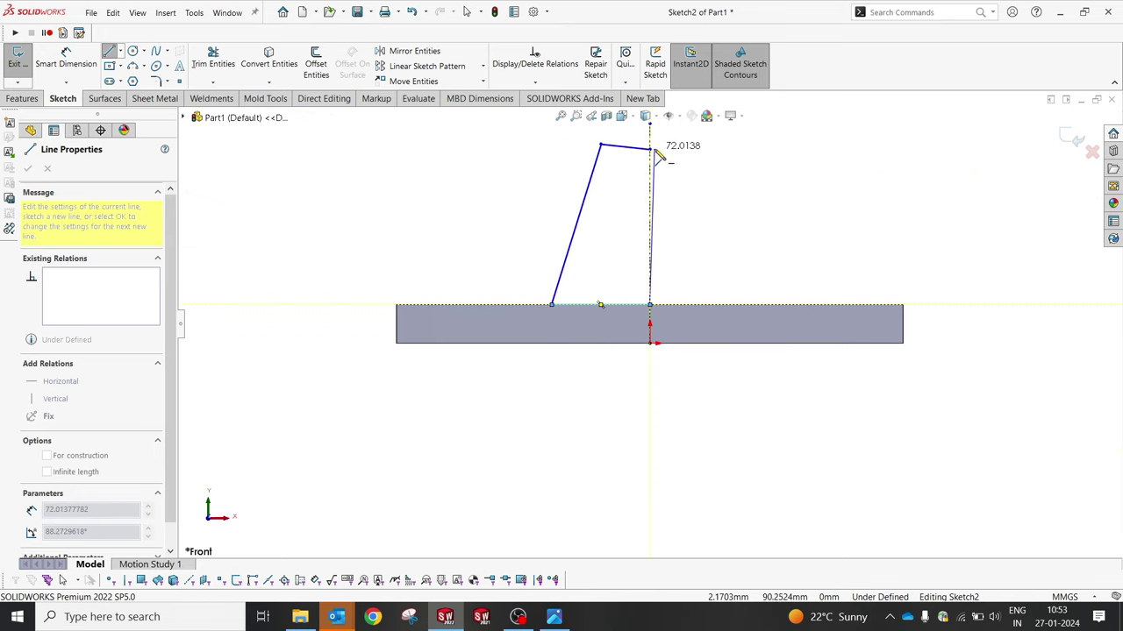
left_click(649, 148)
key("Escape")
left_click(625, 146)
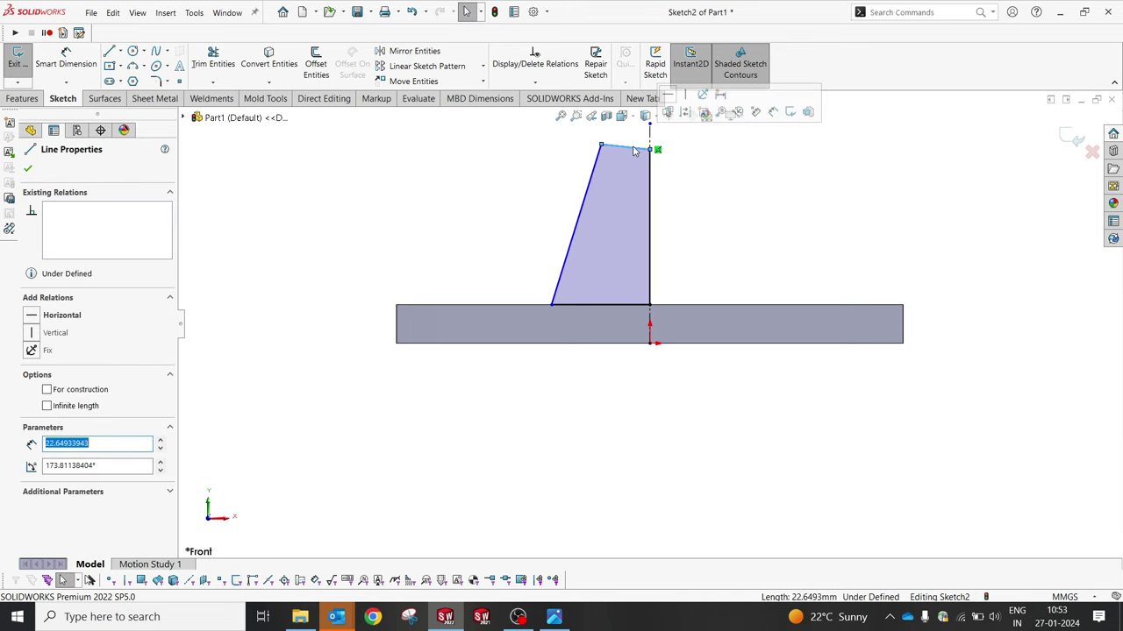
left_click(675, 102)
left_click(717, 201)
scroll(699, 226, "down", 2)
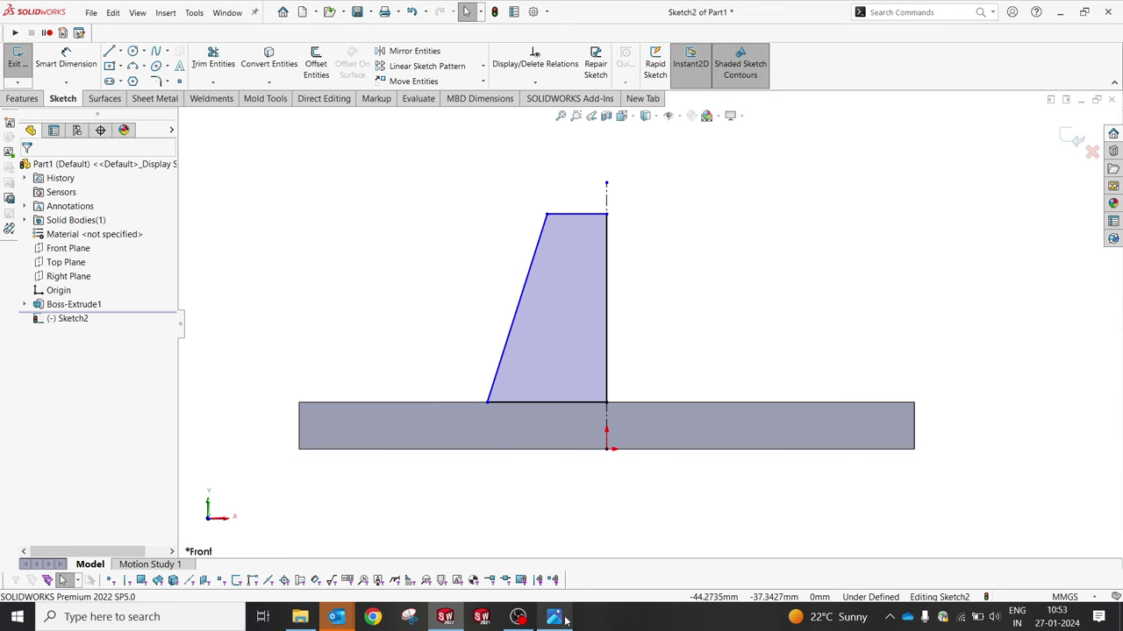
Step: Dimension the pedestal's top width to 108 against the centreline
key("d")
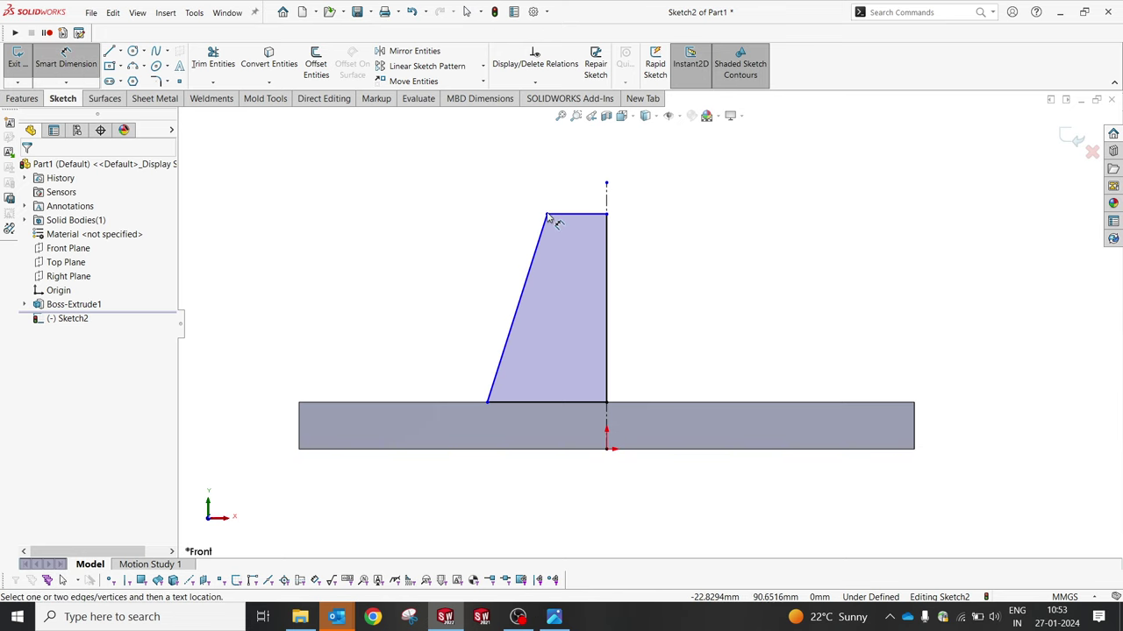
left_click(547, 215)
left_click(607, 203)
left_click(623, 159)
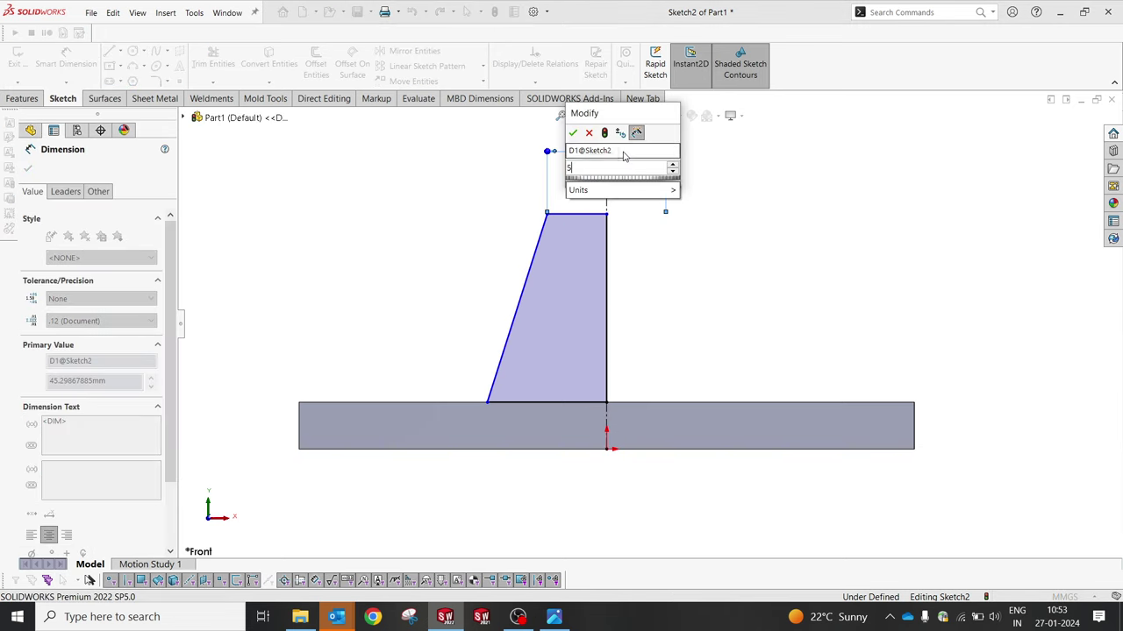
type("5")
key("Escape")
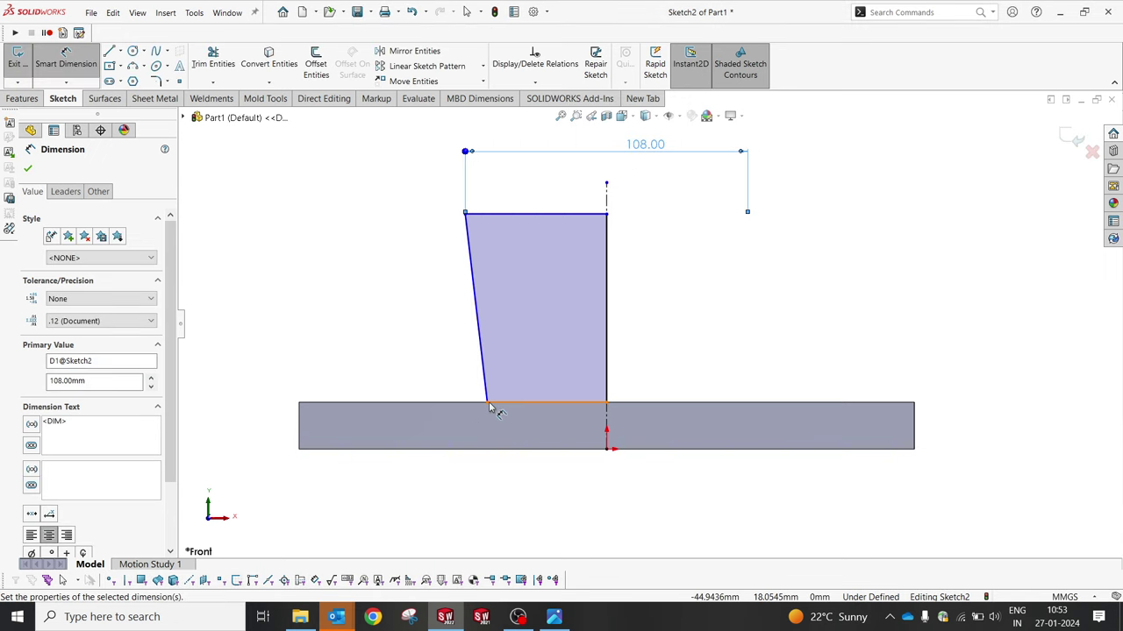
key("Escape")
Step: Move the bottom-left corner outward and dimension the base width to 120
left_click_drag(488, 406, 407, 365)
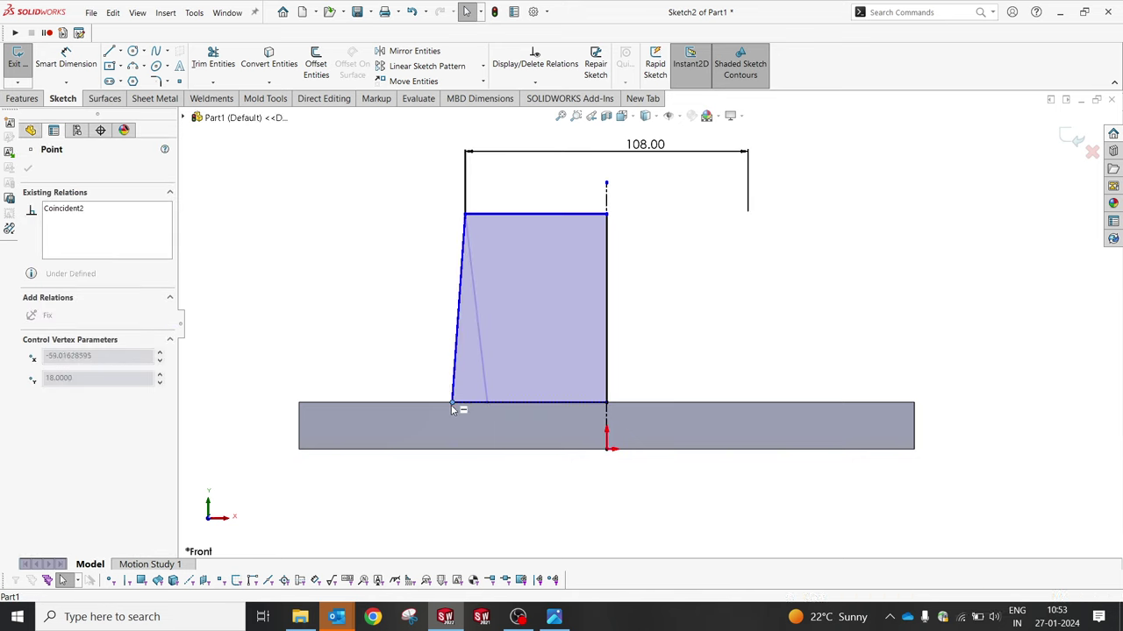
right_click_drag(406, 365, 399, 298)
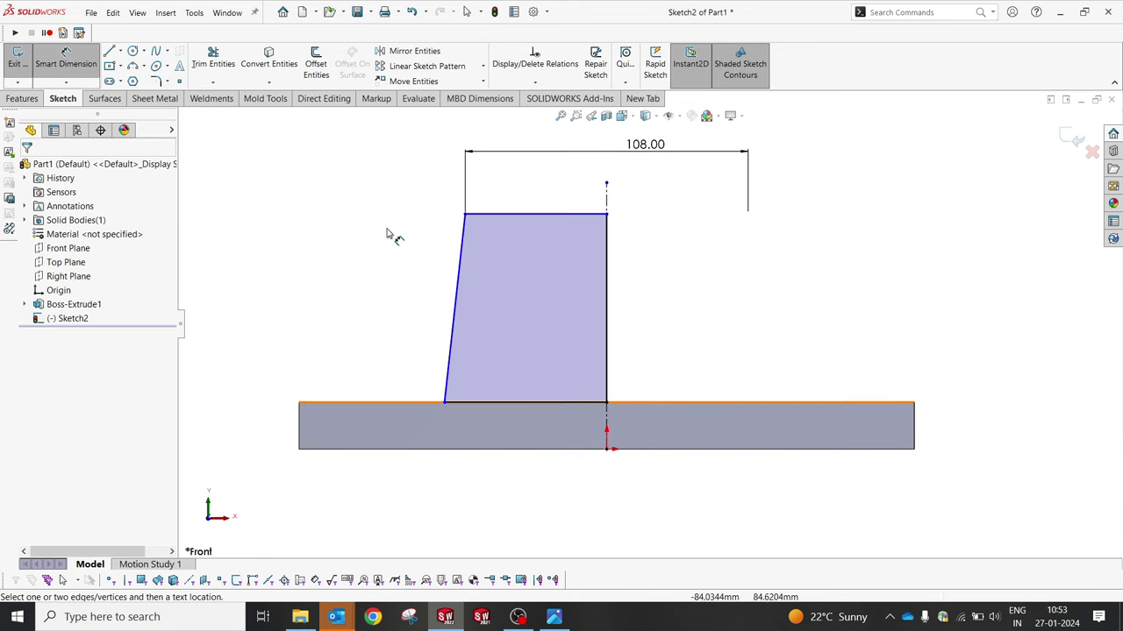
left_click(445, 403)
left_click(606, 426)
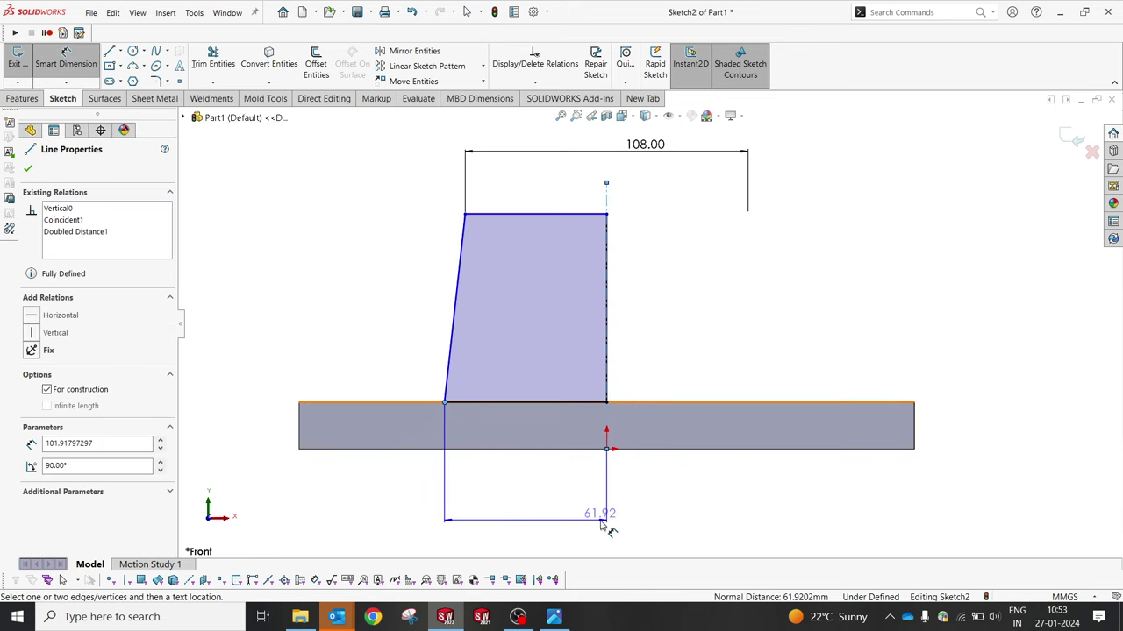
left_click(620, 518)
type("120")
key("Return")
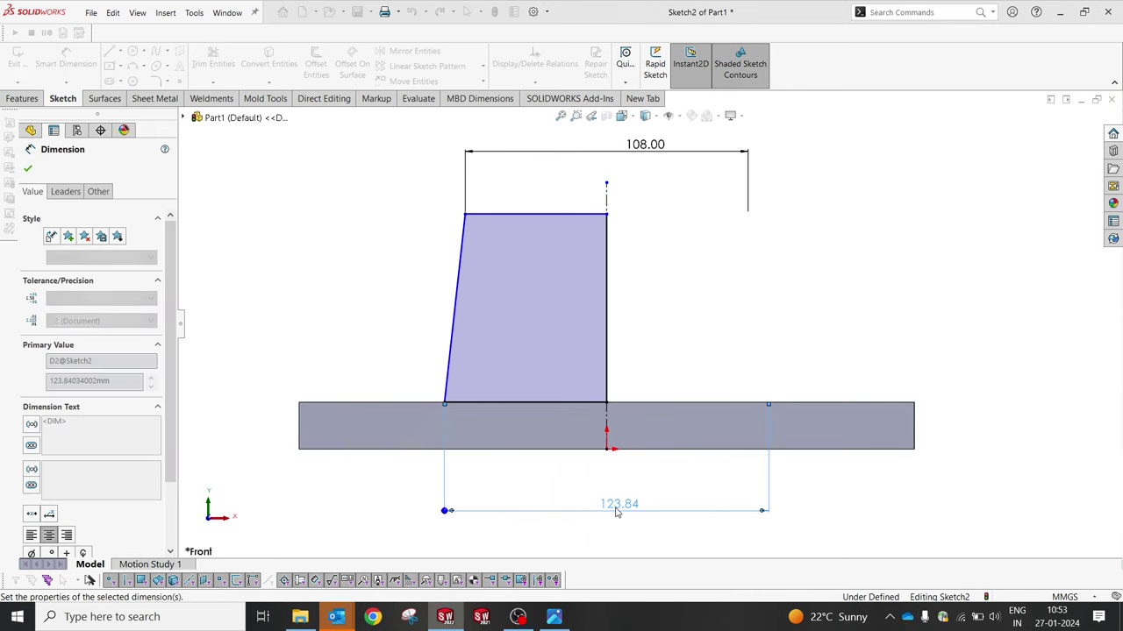
Step: Dimension the pedestal height as 58+16 = 74
left_click(607, 249)
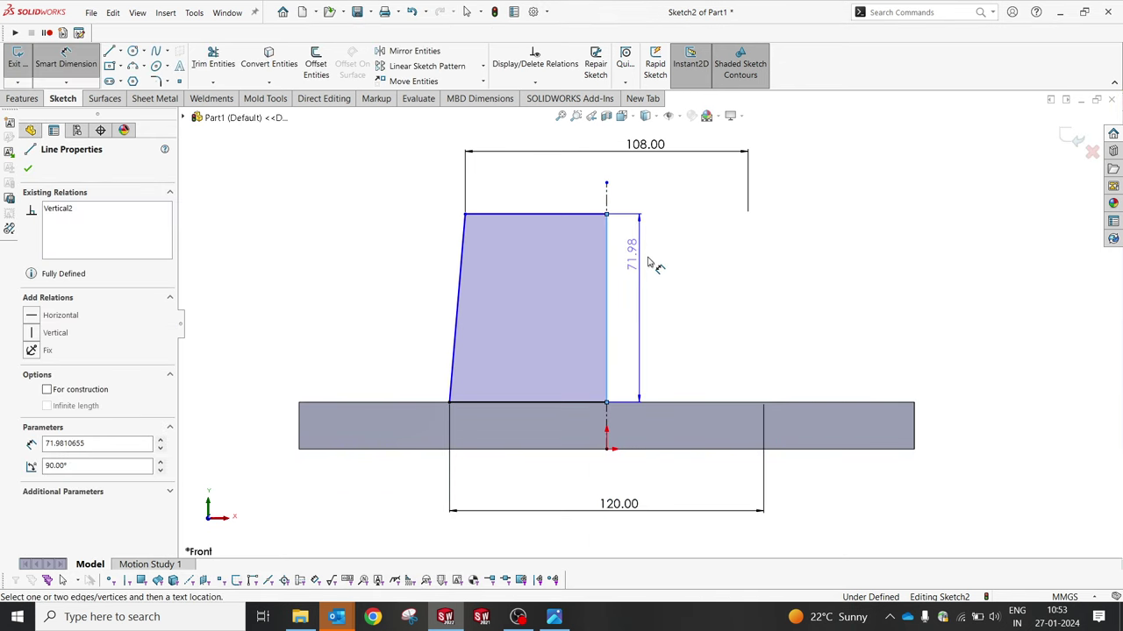
left_click(679, 267)
type("58")
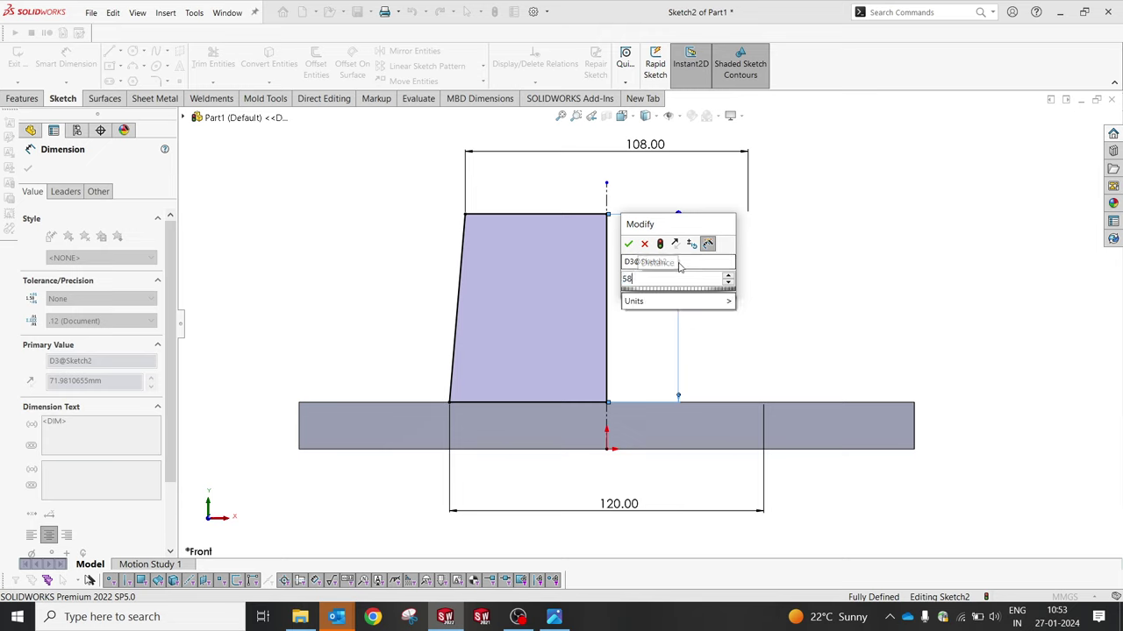
type("+")
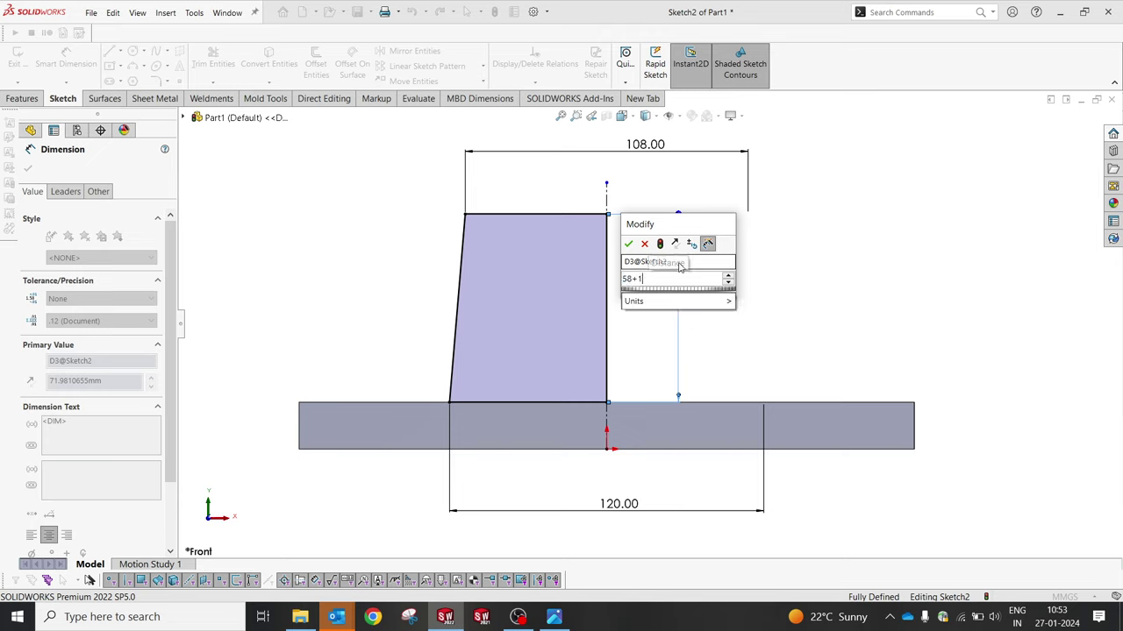
type("16")
key("Return")
left_click(859, 260)
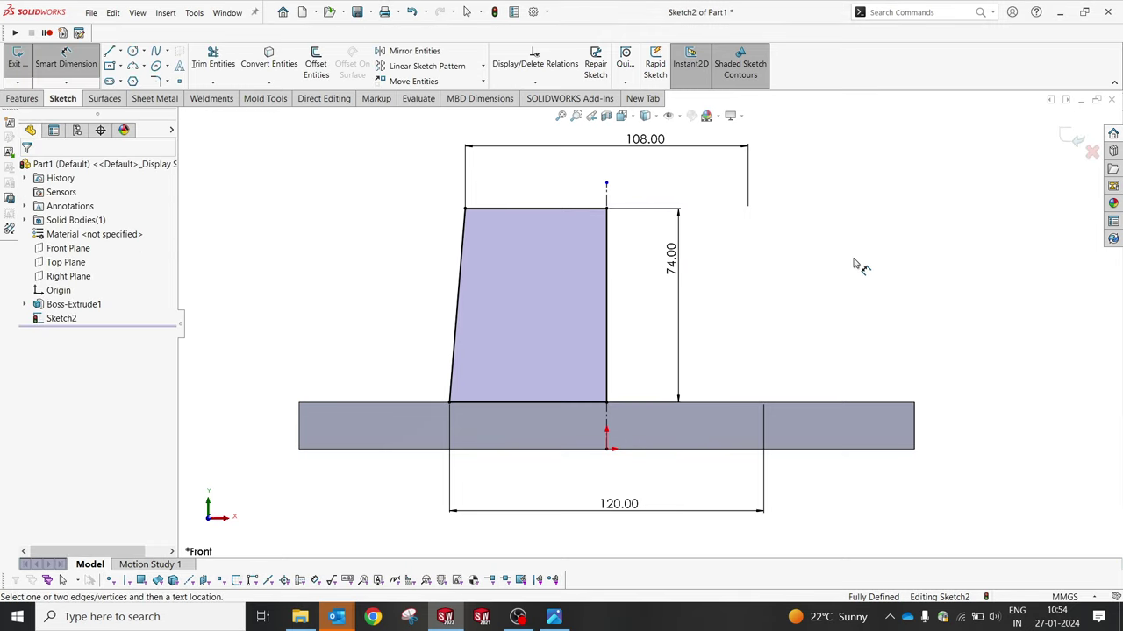
Step: Check the hob.jpg reference drawing in Photos, then return to the sketch
left_click(555, 617)
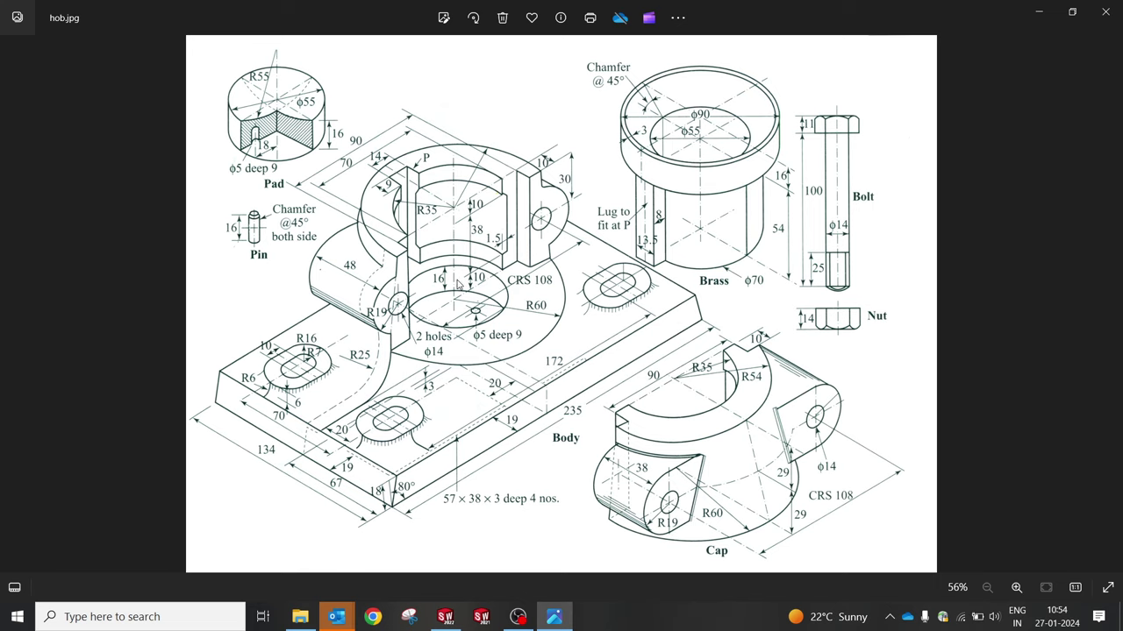
left_click(557, 617)
left_click(557, 617)
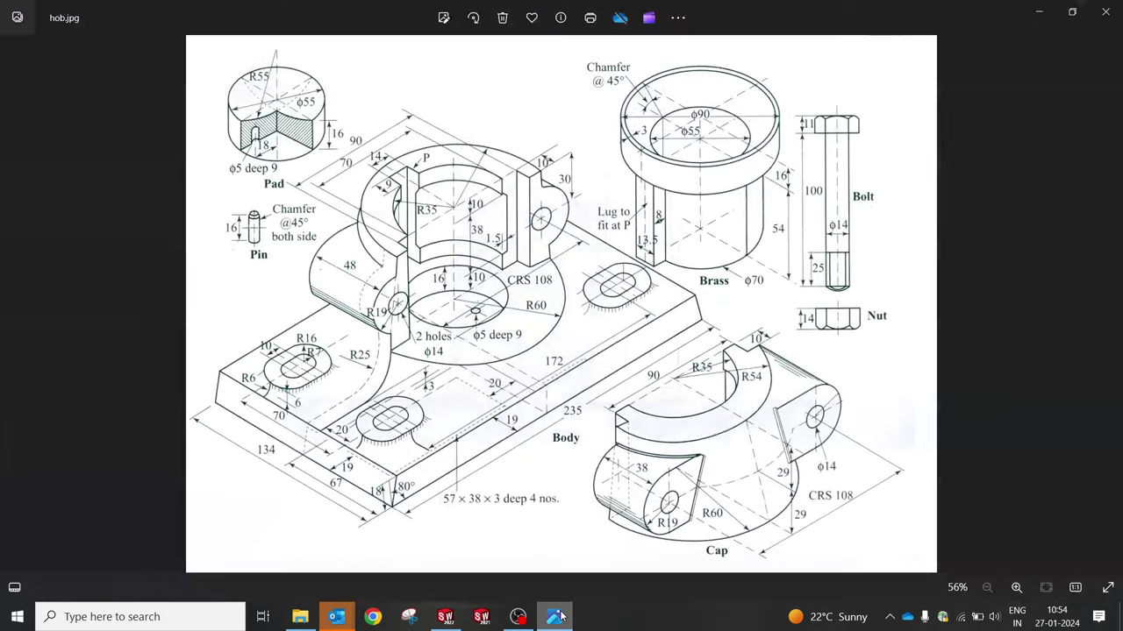
left_click(557, 617)
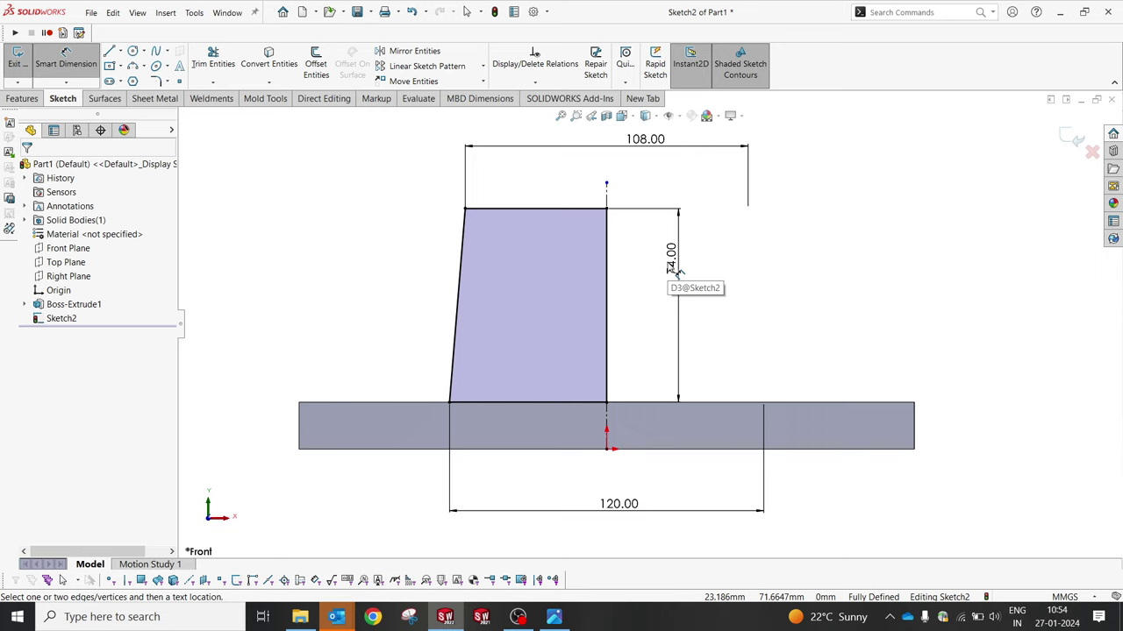
Step: Raise the pedestal's bottom edge above the plate top
key("Escape")
left_click(458, 403)
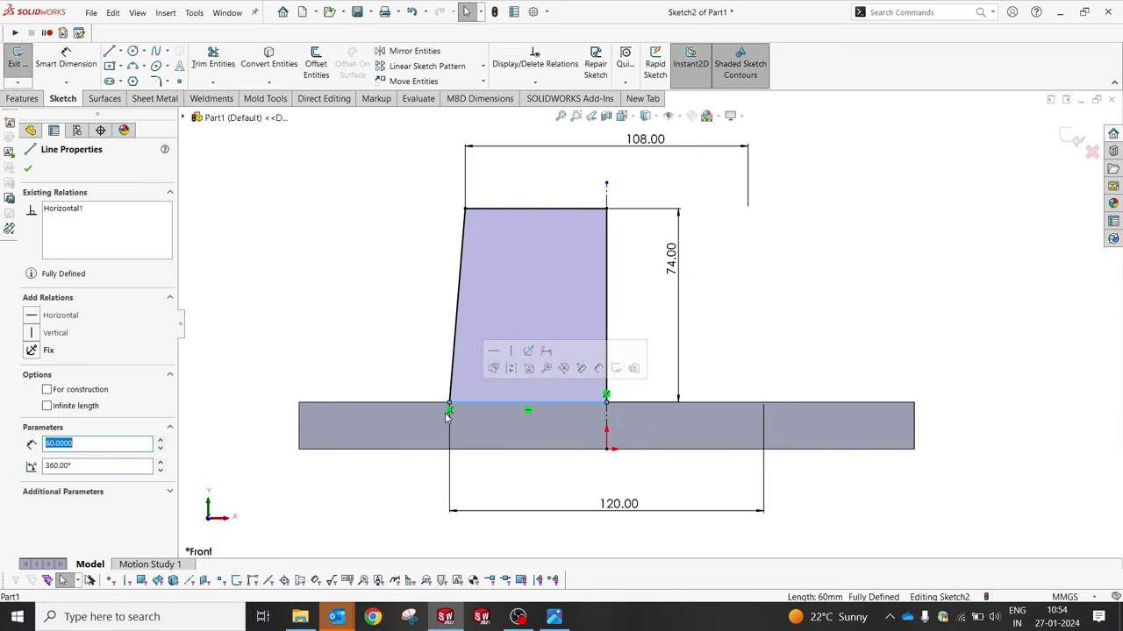
key("Escape")
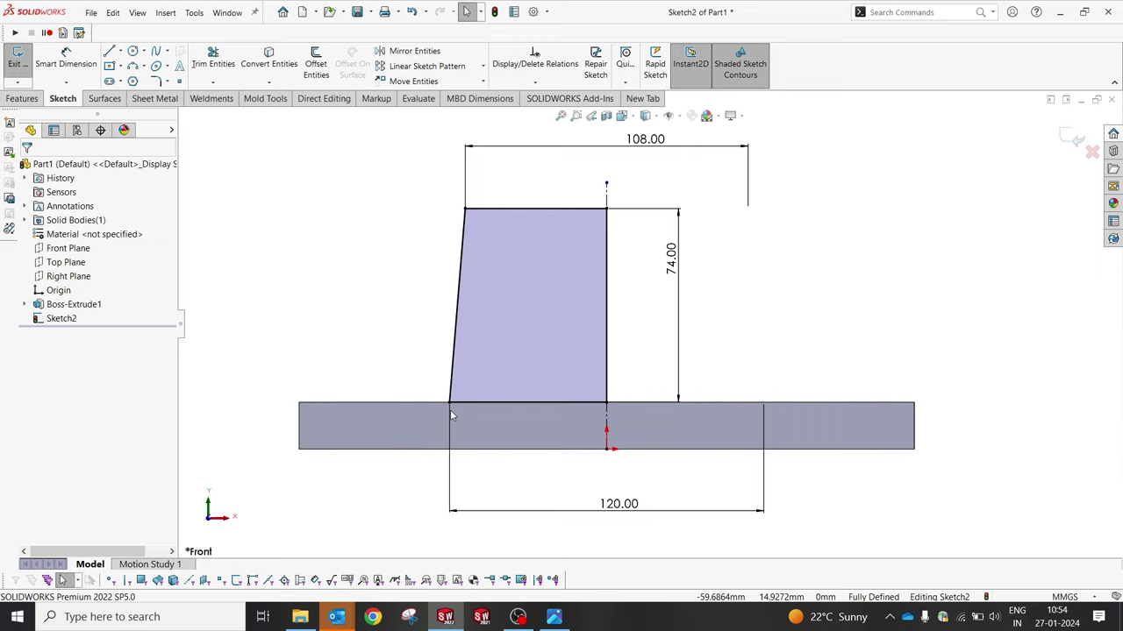
left_click(555, 404)
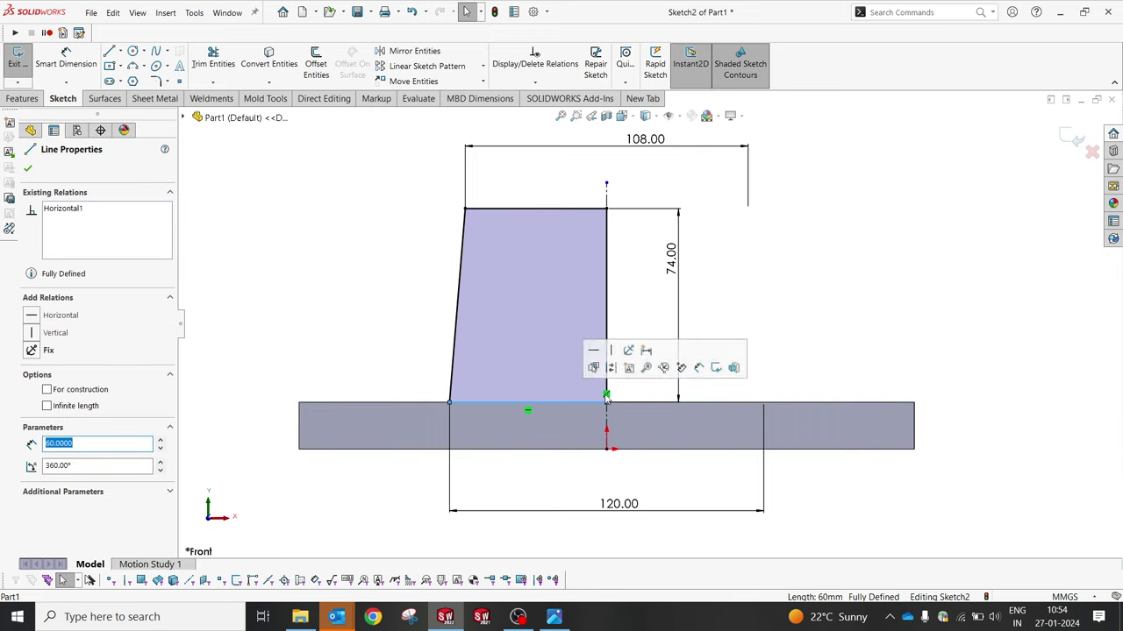
key("Escape")
left_click_drag(566, 402, 574, 373)
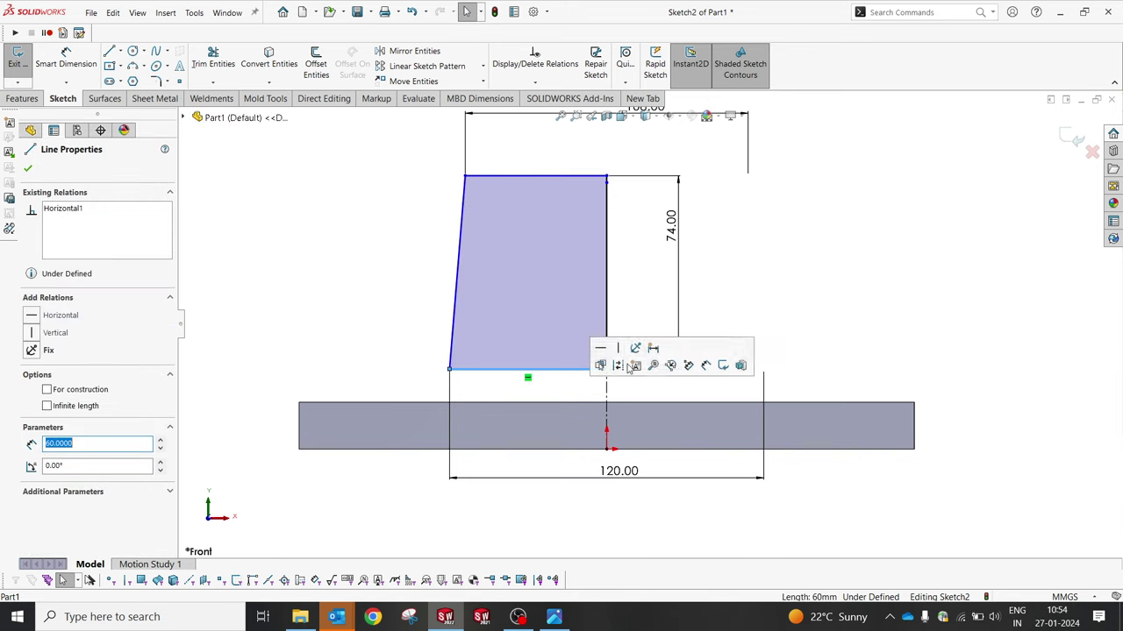
left_click(882, 298)
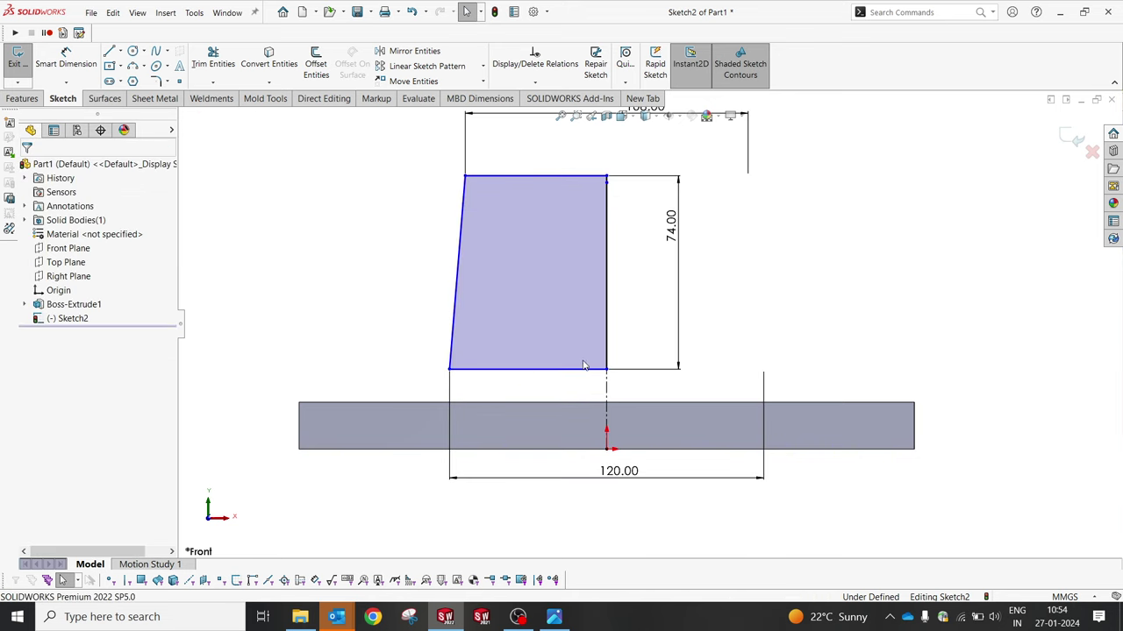
Step: Add a vertical leg and a line along the plate top, delete the raised edge, and move the 120 dimension lower
left_click(110, 55)
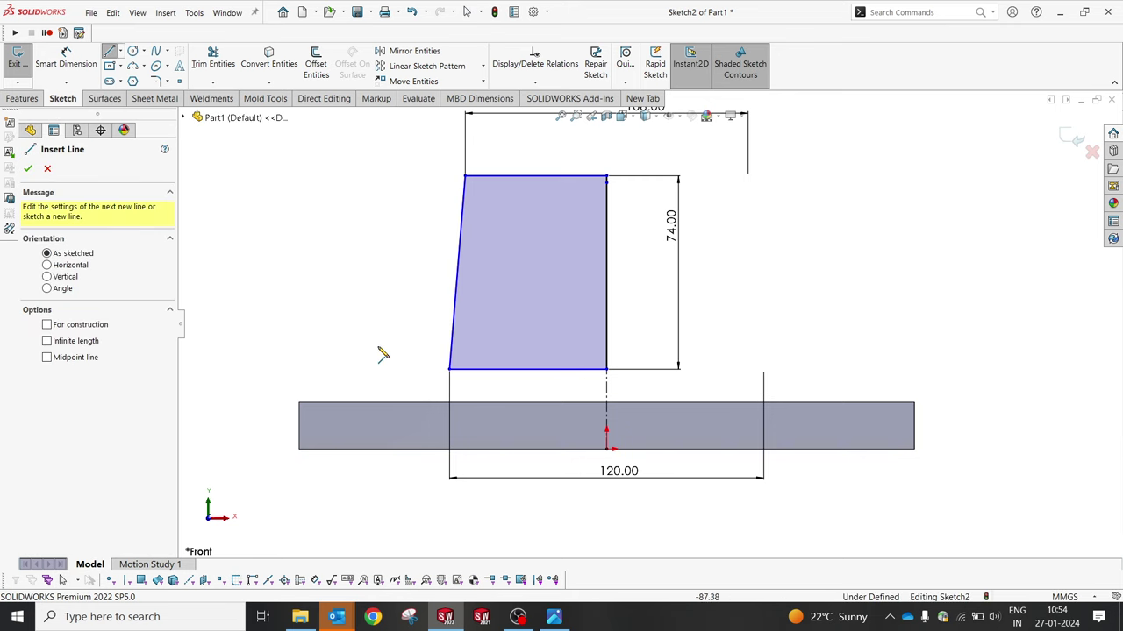
left_click(449, 370)
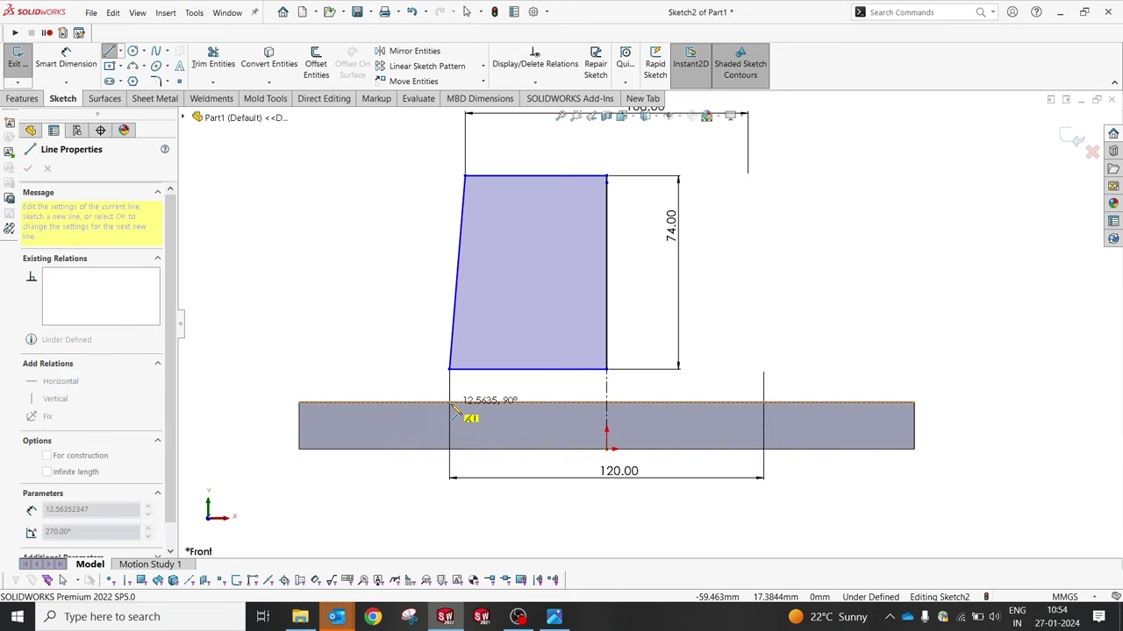
left_click(449, 401)
left_click(606, 402)
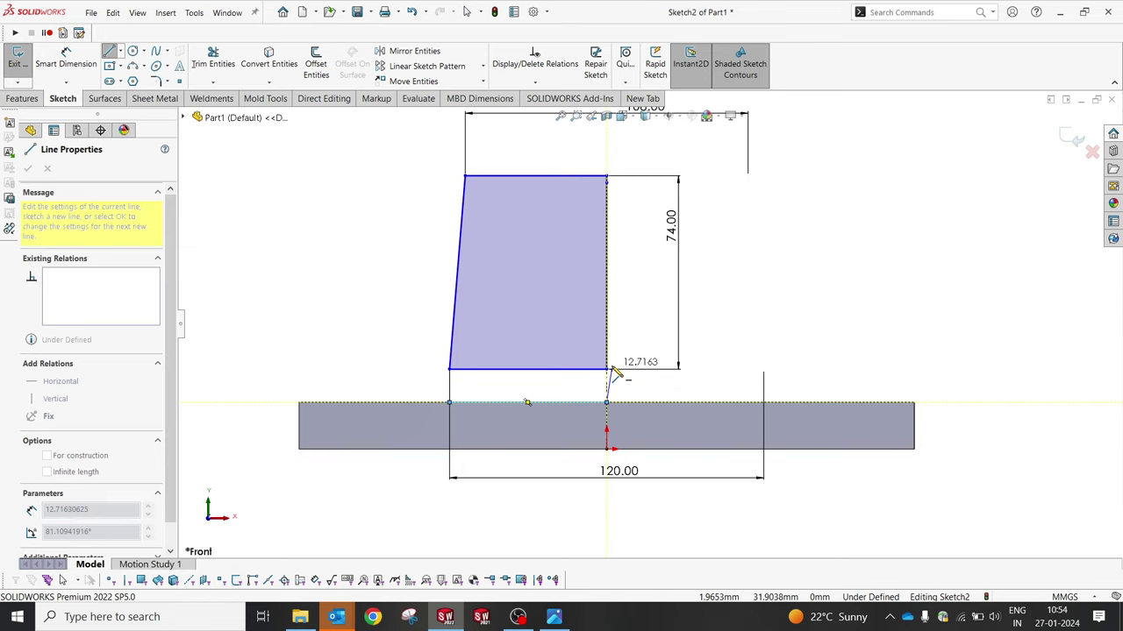
key("Escape")
key("Escape")
left_click(539, 369)
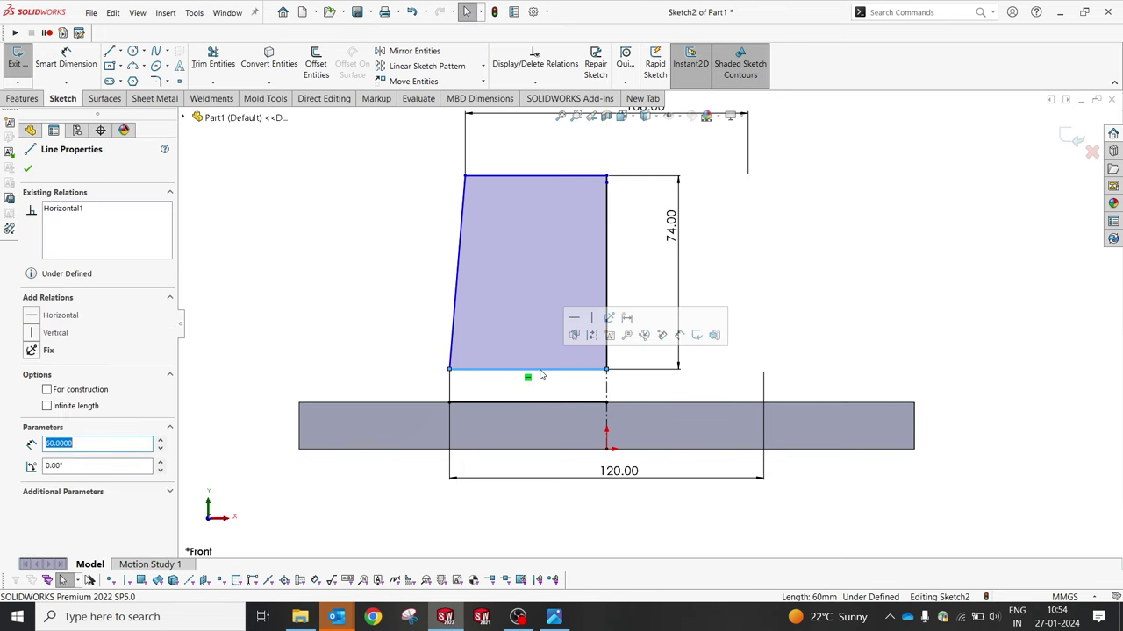
key("Delete")
left_click_drag(620, 483, 628, 556)
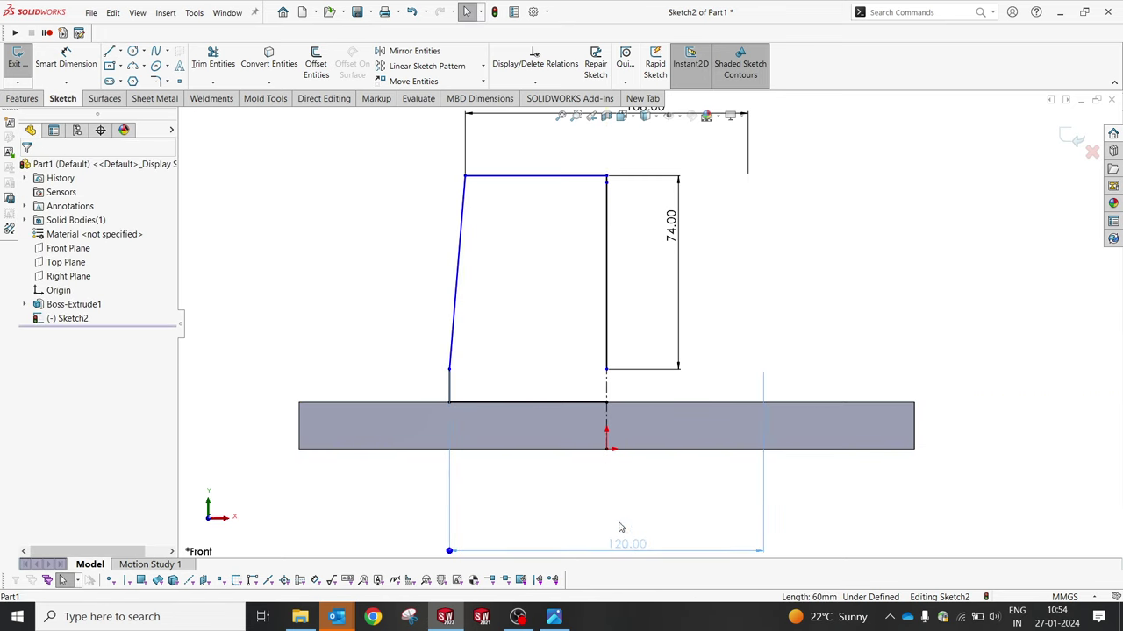
Step: Delete the 74 height dimension and extend the right edge down to the plate top
left_click(529, 271)
left_click(659, 250)
key("Delete")
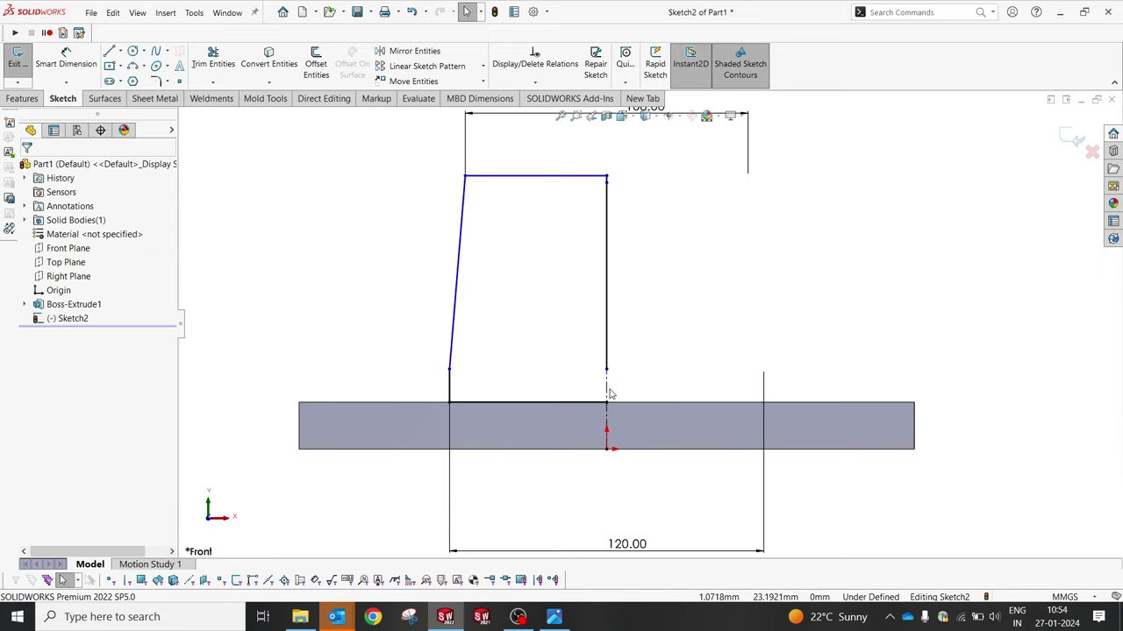
left_click_drag(608, 374, 608, 402)
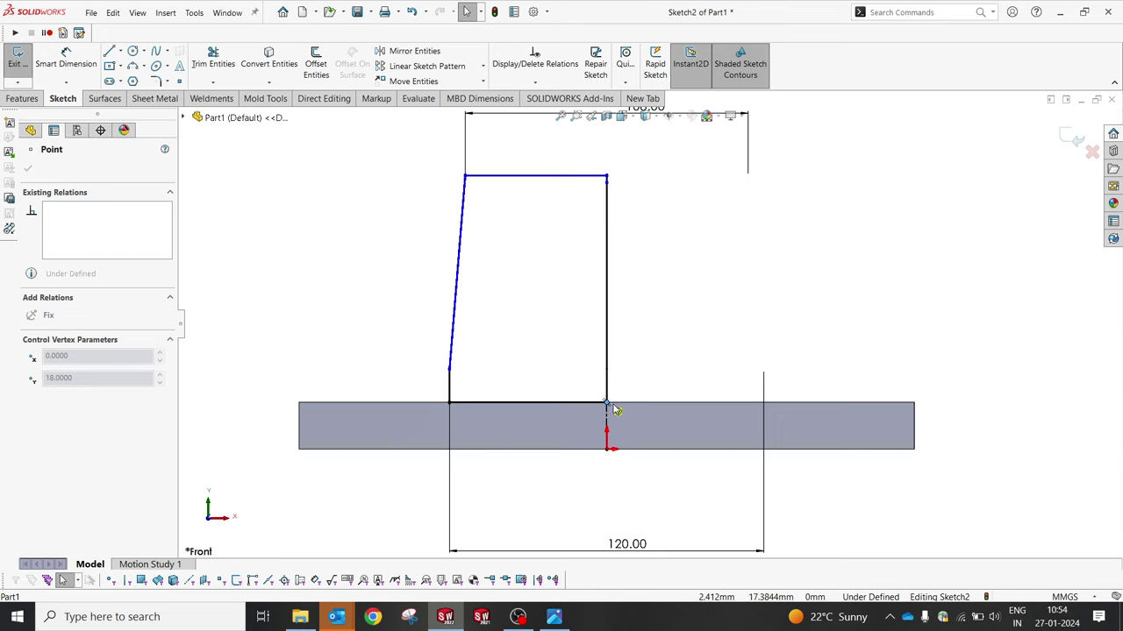
left_click(551, 334)
left_click(633, 200)
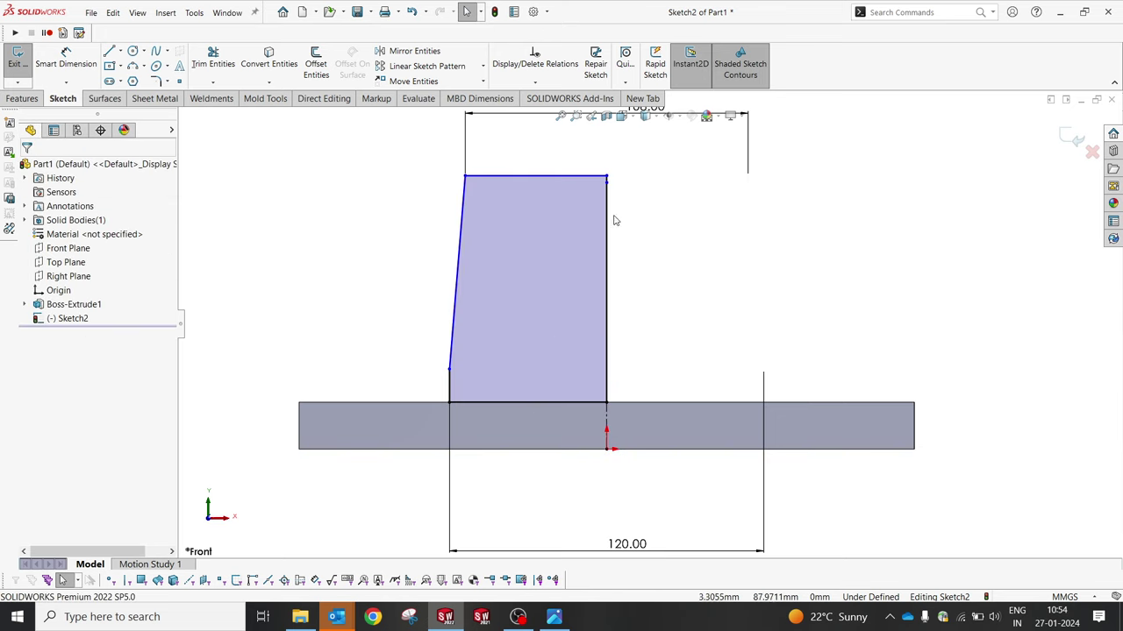
Step: Re-dimension the pedestal's right edge height to 74
left_click(607, 178)
left_click(686, 266)
right_click_drag(614, 263, 584, 243)
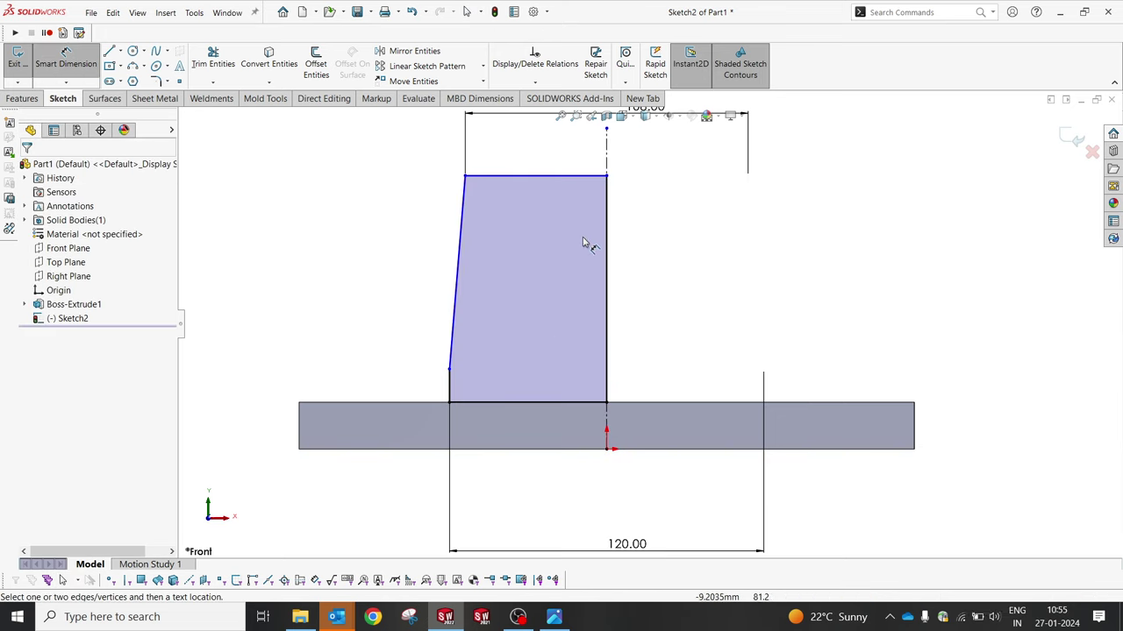
left_click(608, 233)
left_click(709, 252)
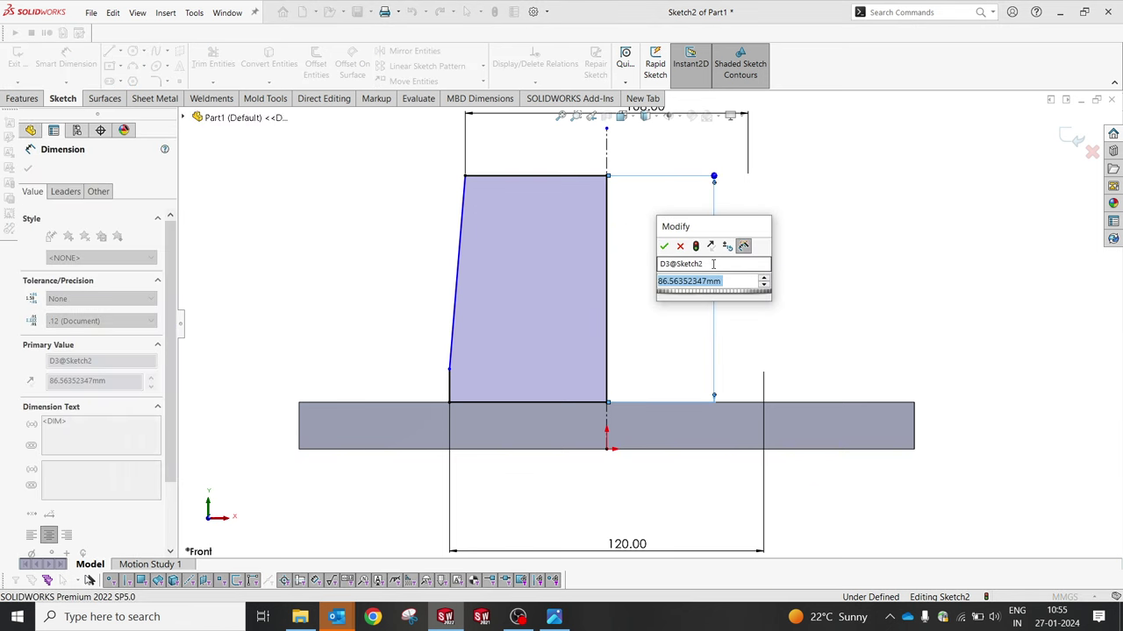
type("74")
key("Return")
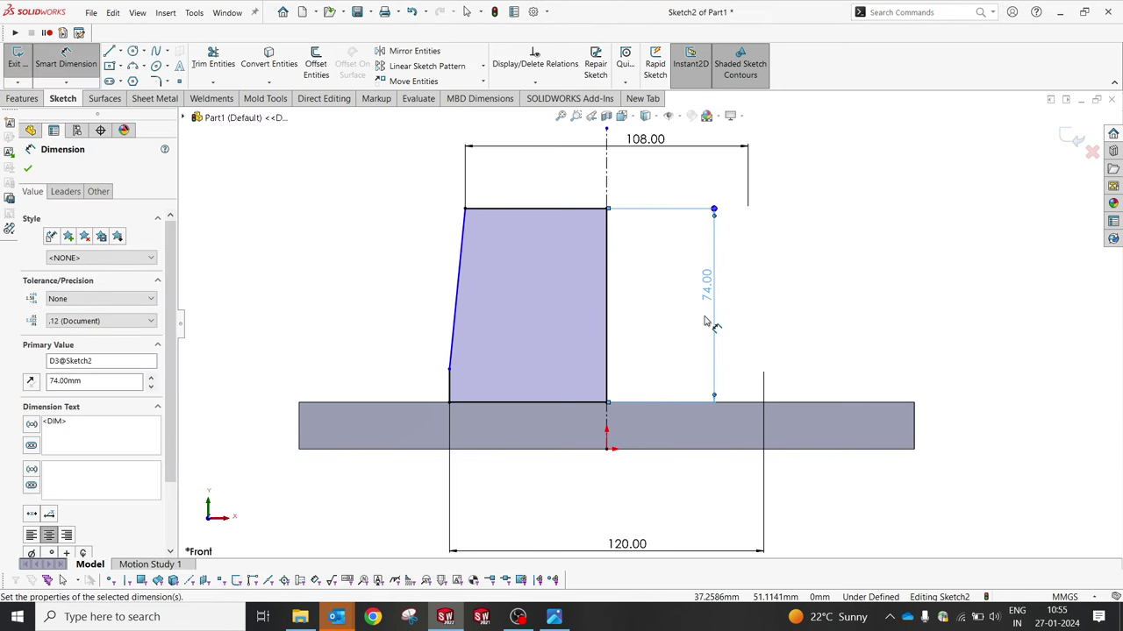
left_click(923, 301)
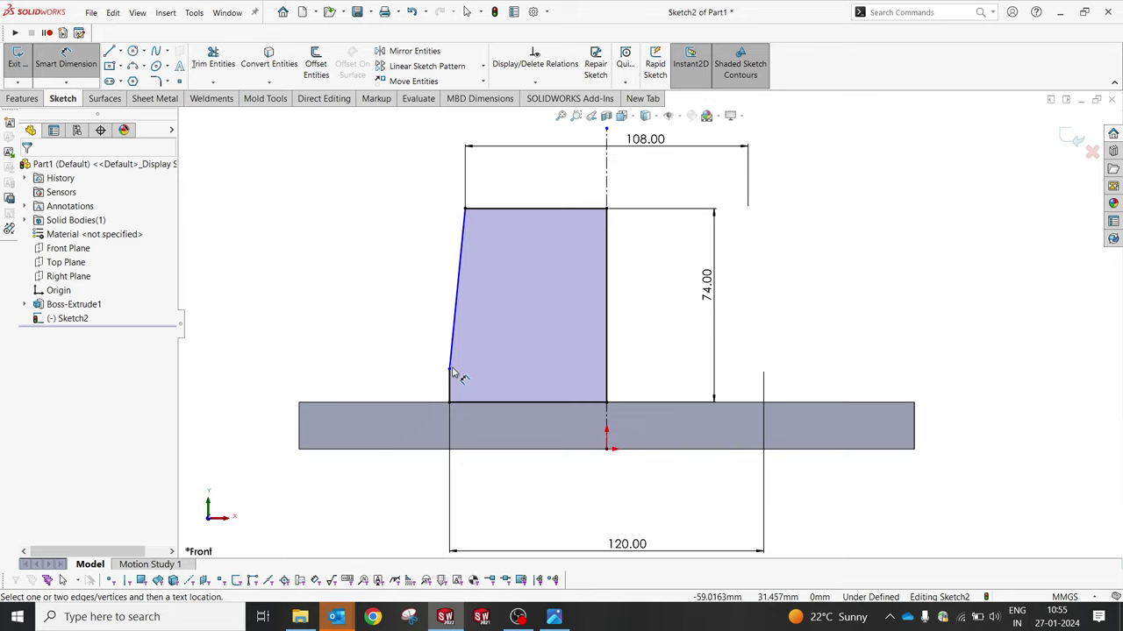
key("Escape")
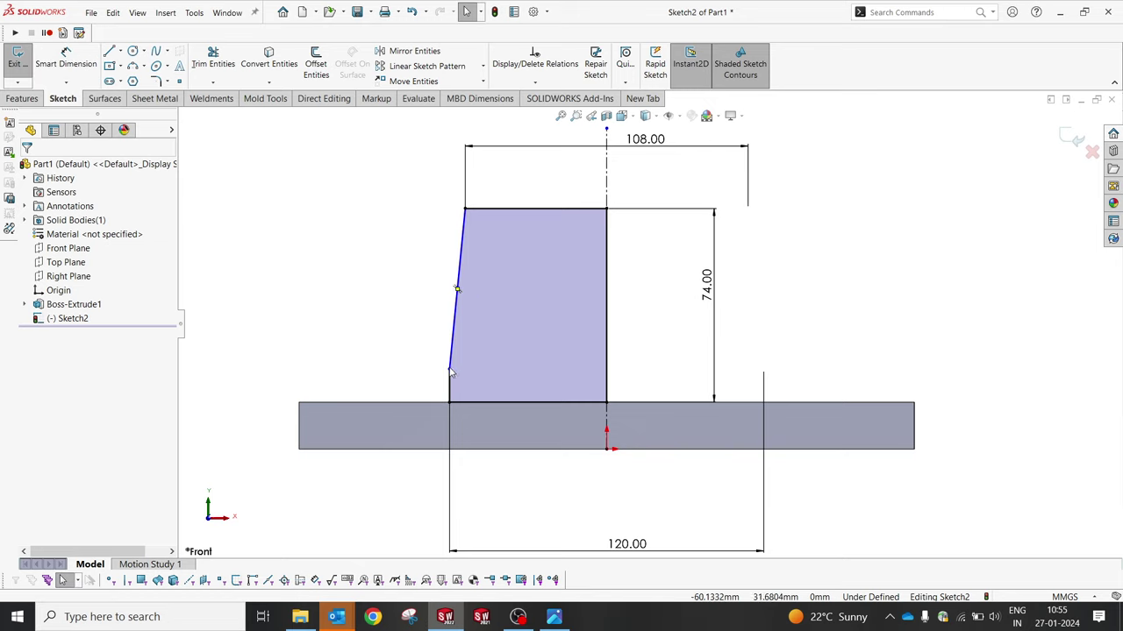
Step: Set the short vertical leg to 16 mm and exit the sketch
key("Return")
left_click(451, 389)
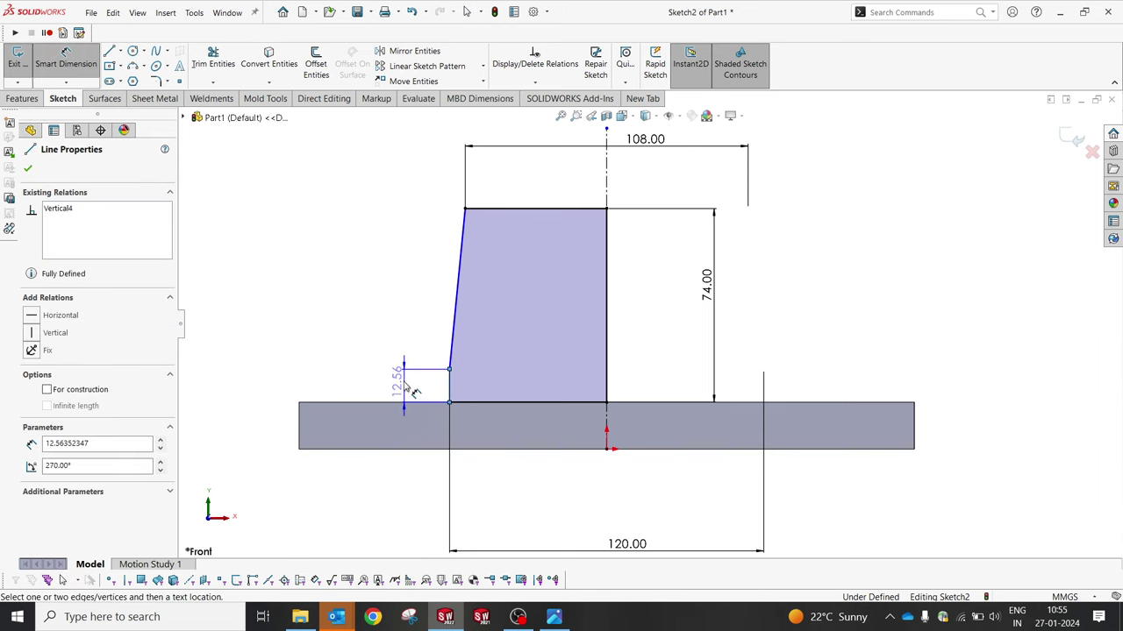
left_click(382, 321)
type("16")
key("Return")
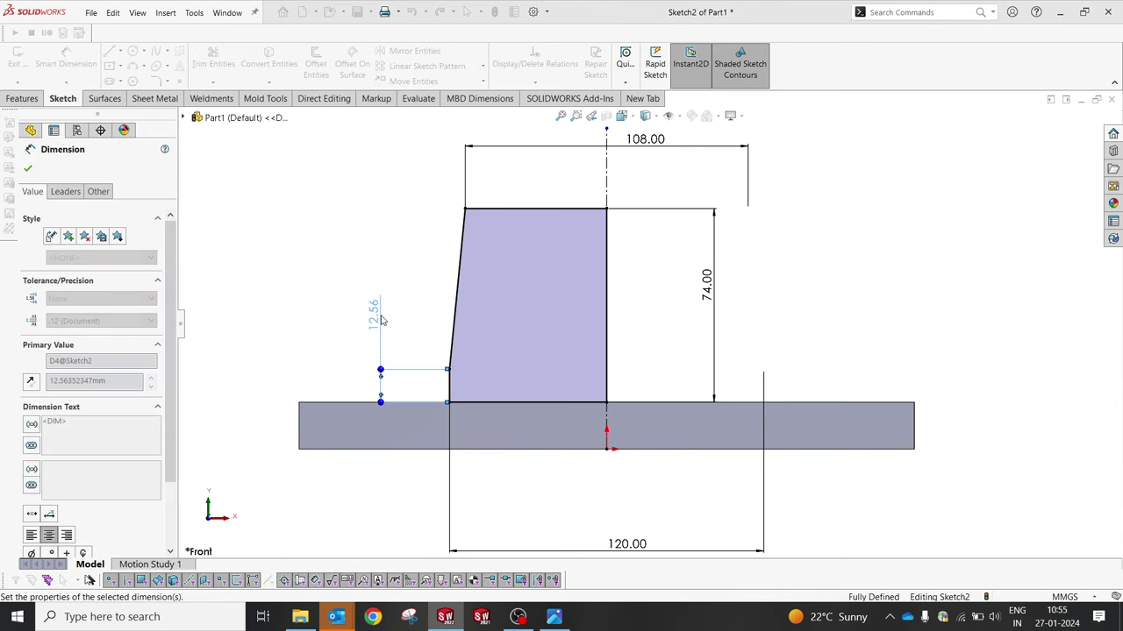
key("Escape")
left_click(1070, 136)
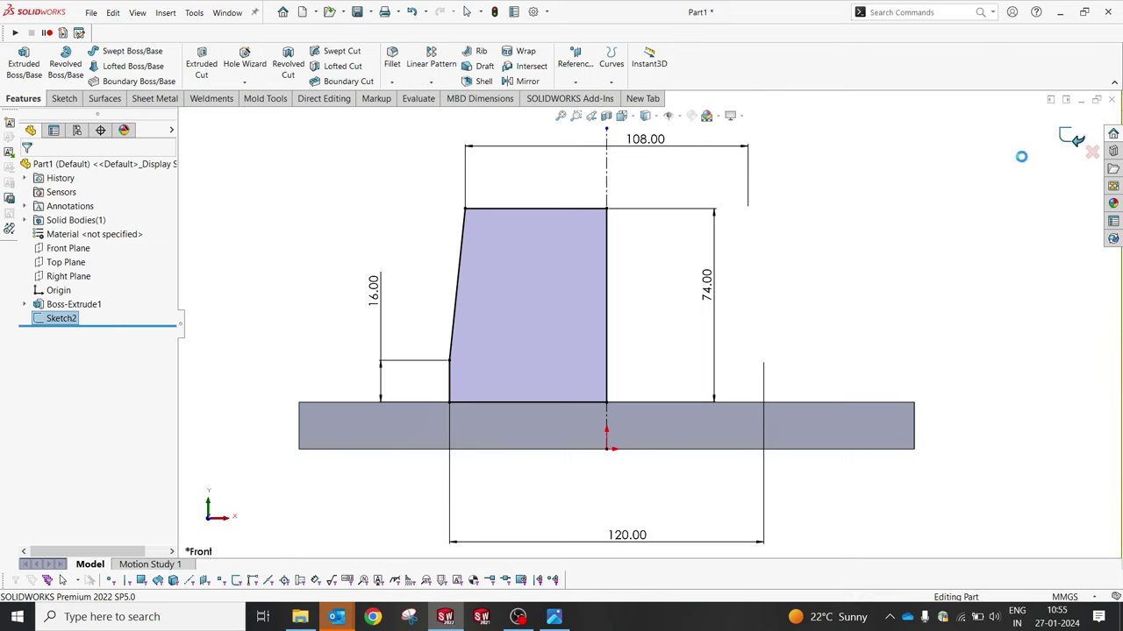
left_click(554, 618)
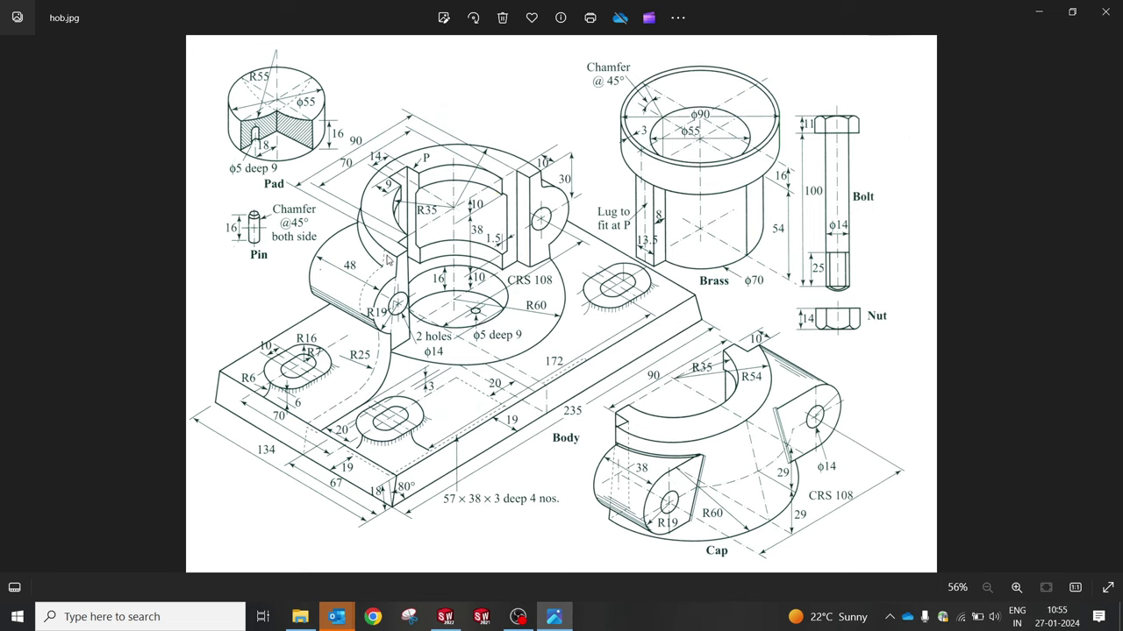
left_click(554, 616)
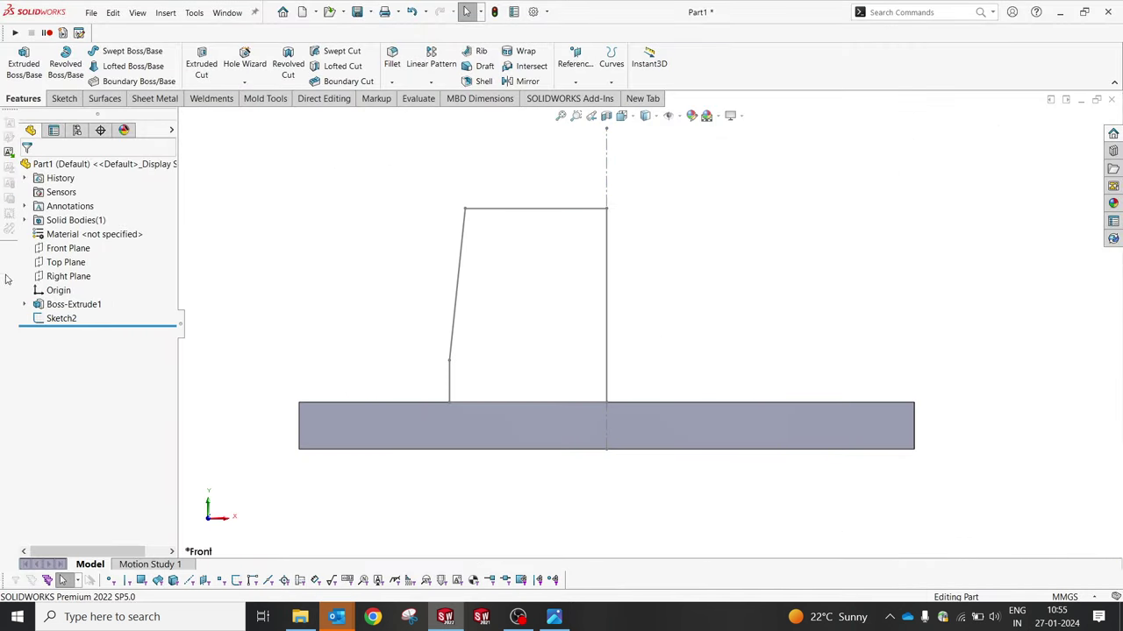
Step: Edit Sketch2 and draw a stepped line from the pedestal's top edge down to the base
left_click(59, 317)
left_click(63, 290)
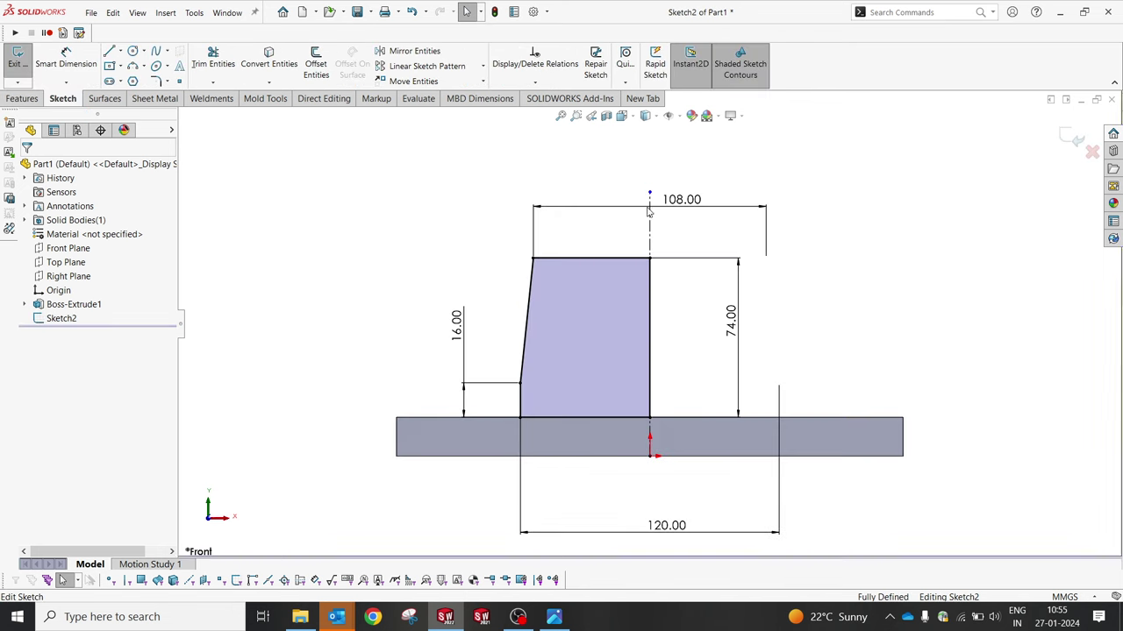
left_click(109, 51)
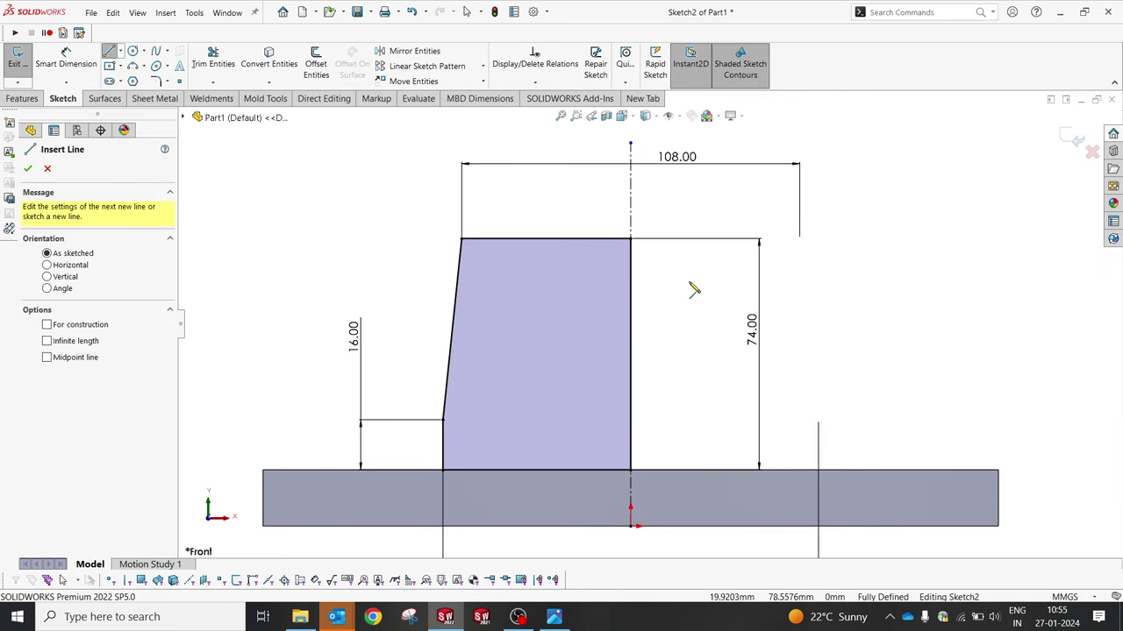
left_click(530, 240)
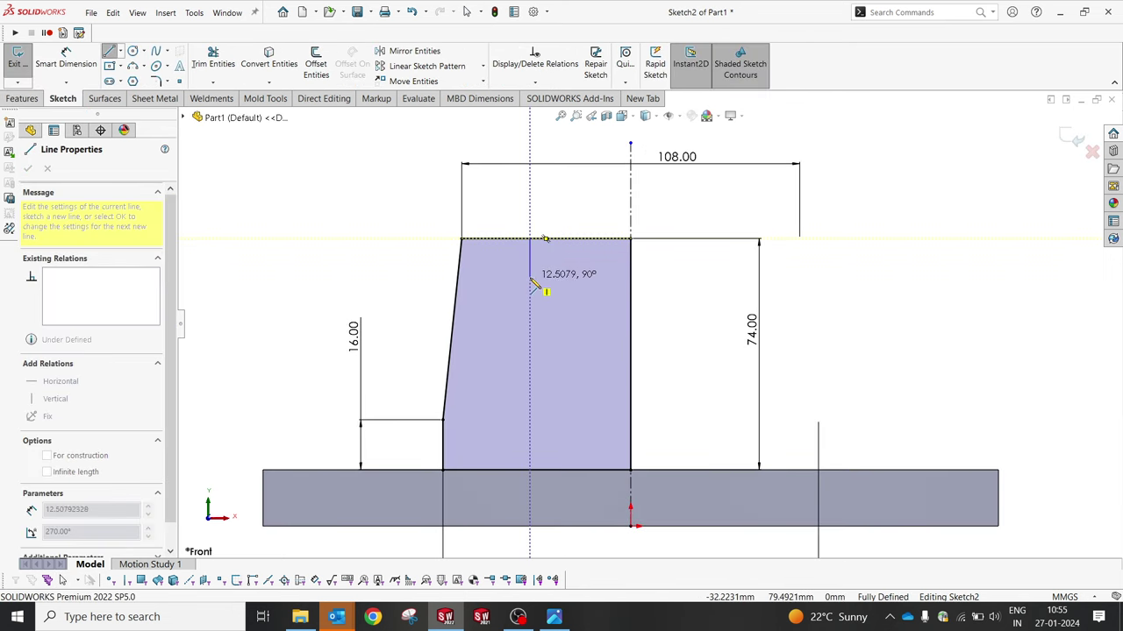
left_click(529, 279)
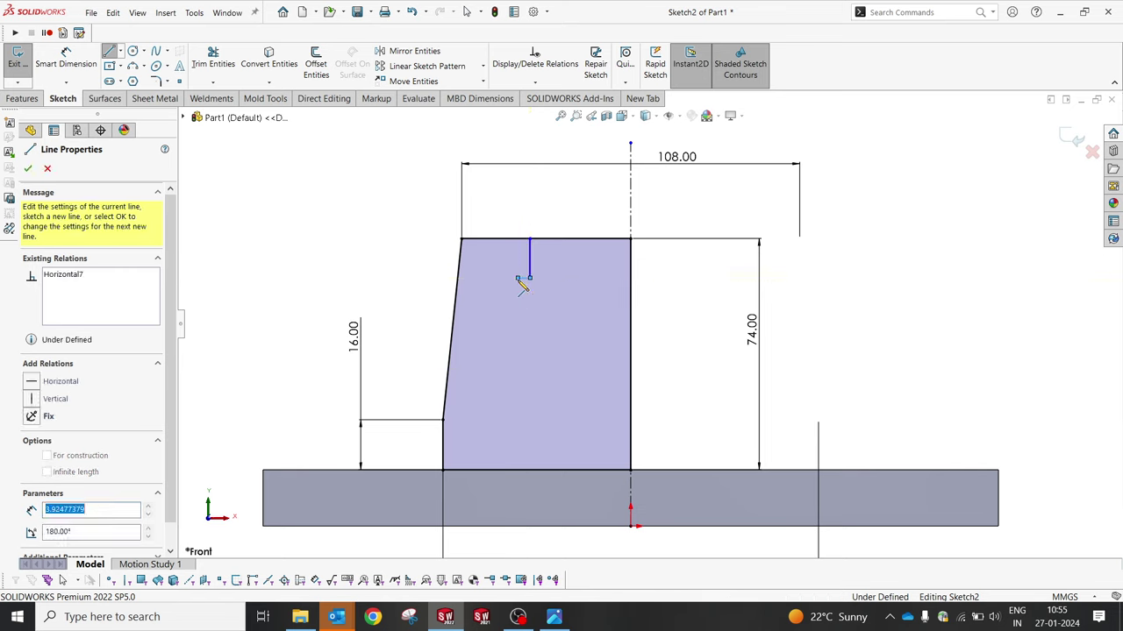
left_click(517, 395)
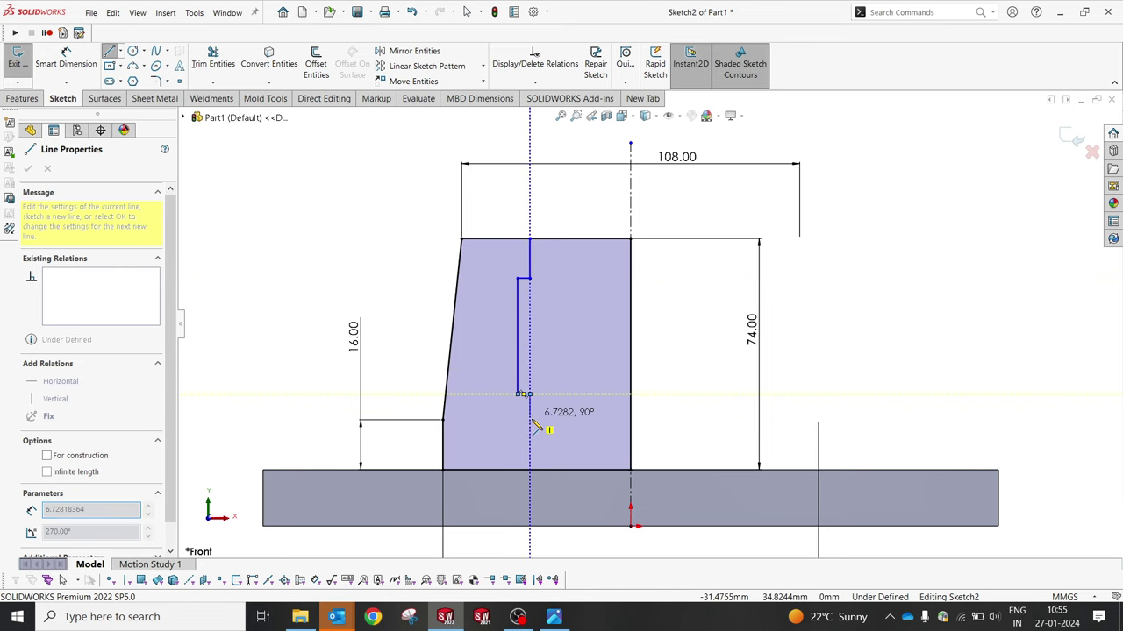
left_click(529, 395)
left_click(564, 431)
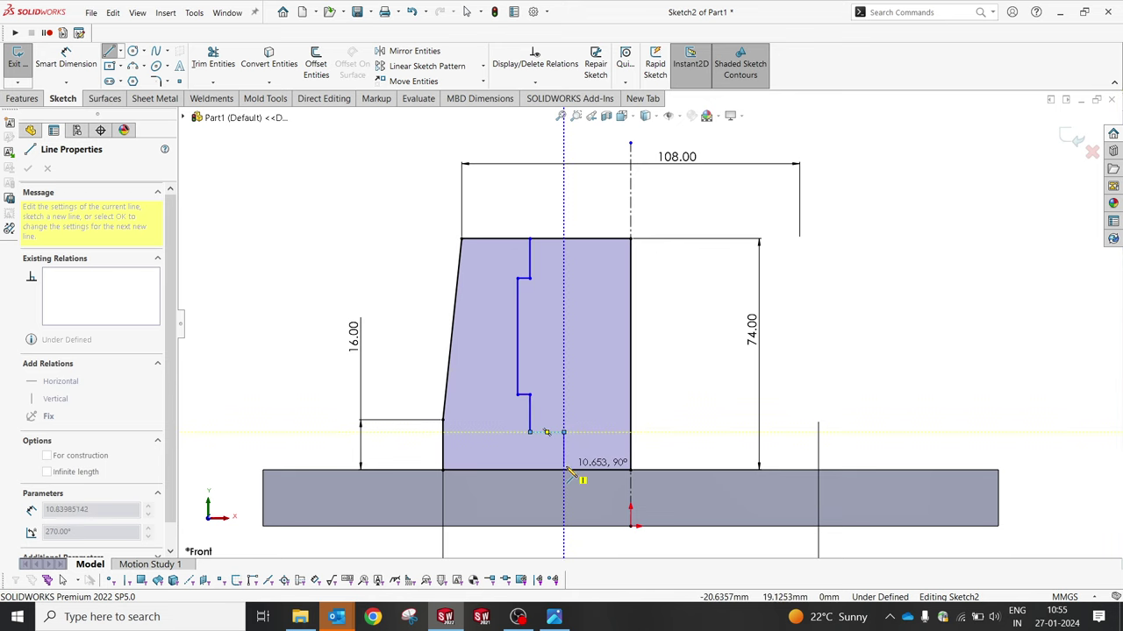
left_click(563, 469)
key("Escape")
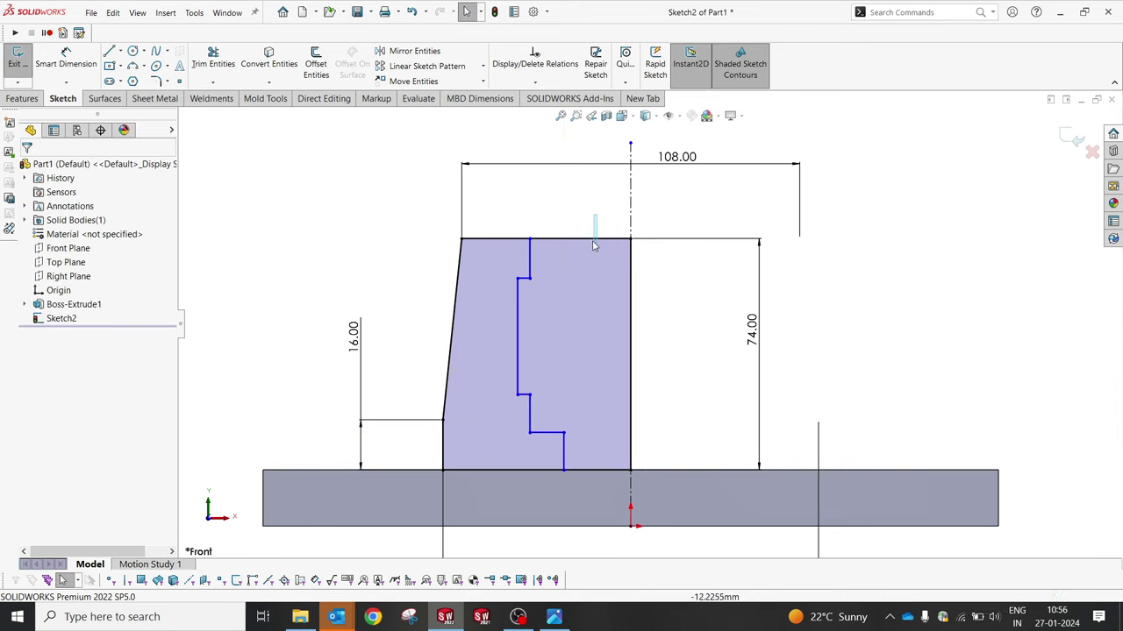
Step: Trim the top and base edges between the stepped line and the centreline
left_click(214, 54)
left_click_drag(601, 208, 610, 266)
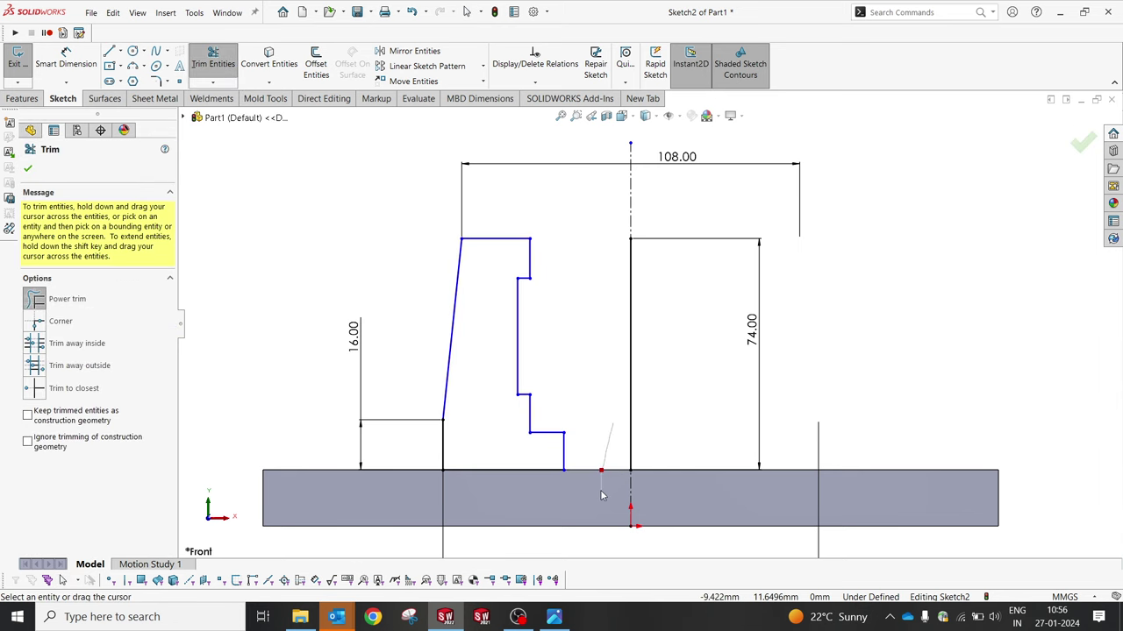
left_click_drag(605, 456, 601, 495)
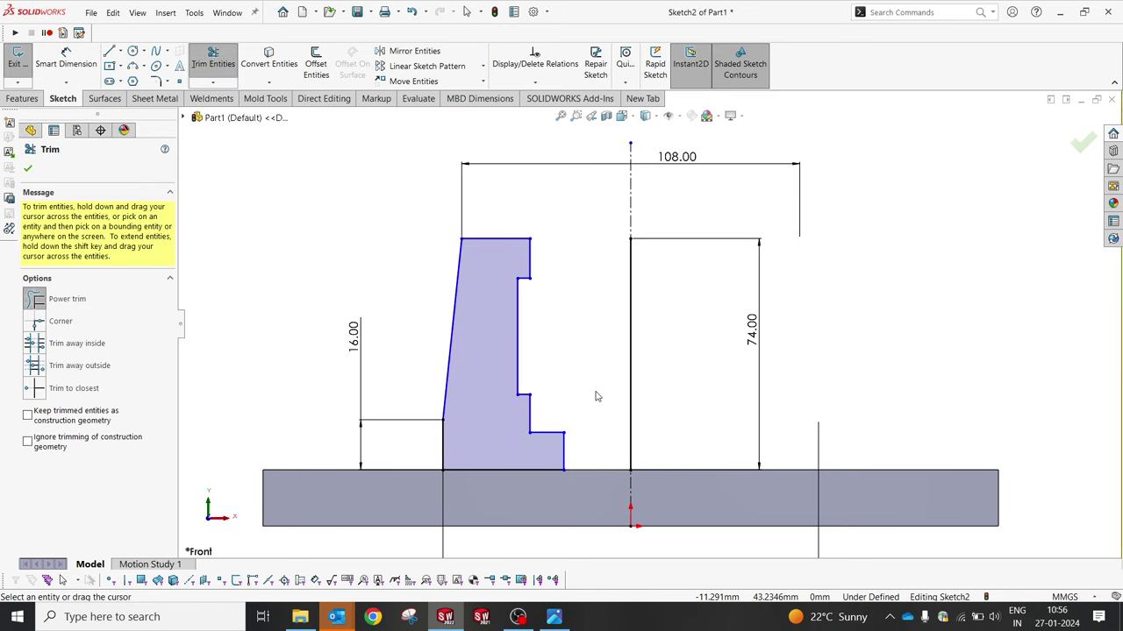
left_click(65, 60)
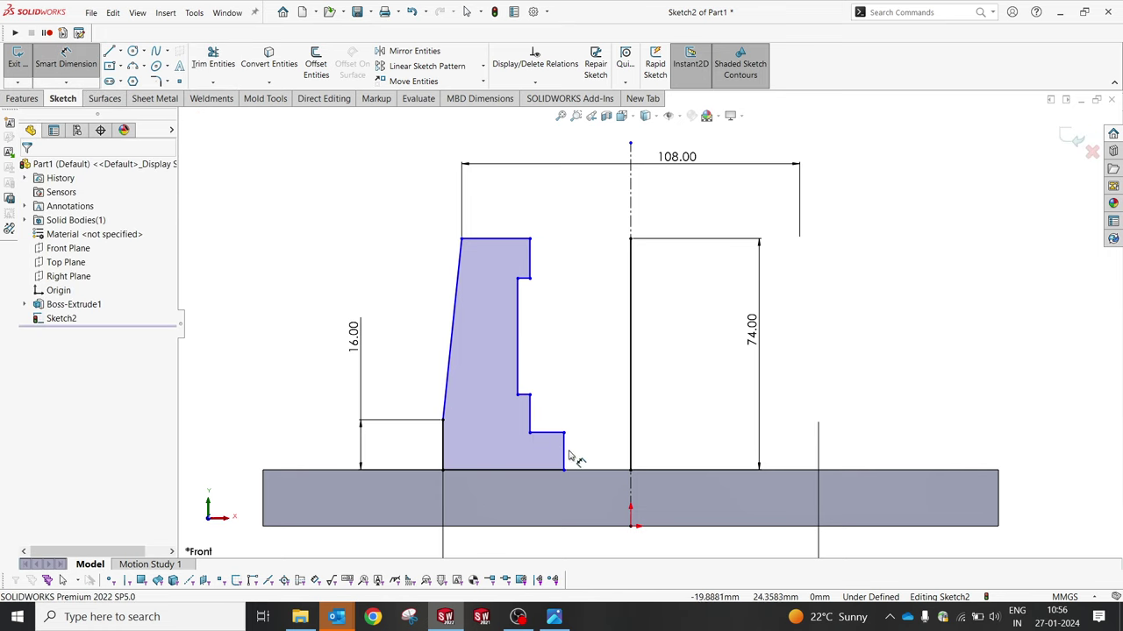
Step: Make the lower short step coincident with the corner of the 16 mm step
key("Escape")
left_click(546, 433)
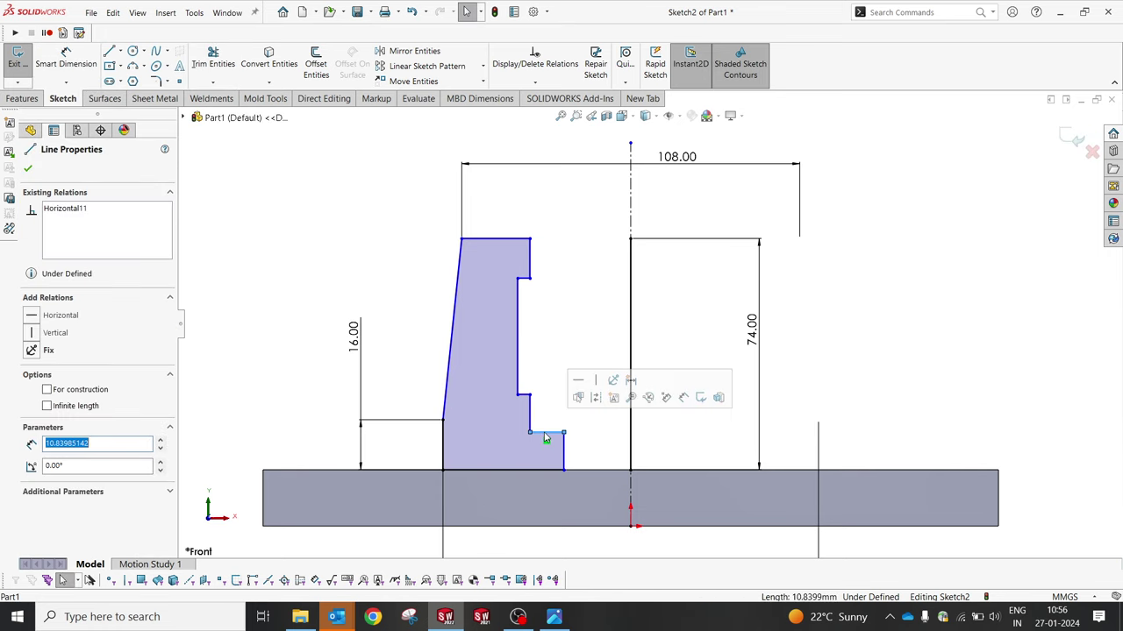
left_click(443, 421, "ctrl")
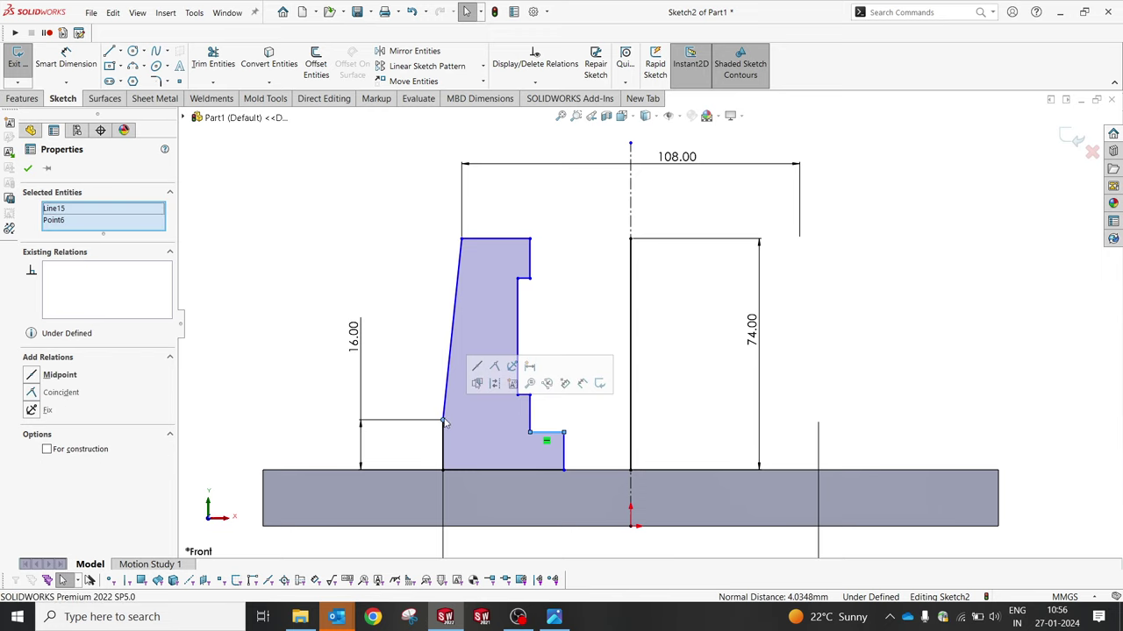
left_click(496, 368)
Step: Dimension the pedestal width across the centreline as 70 mm
key("Escape")
right_click_drag(564, 326, 543, 258)
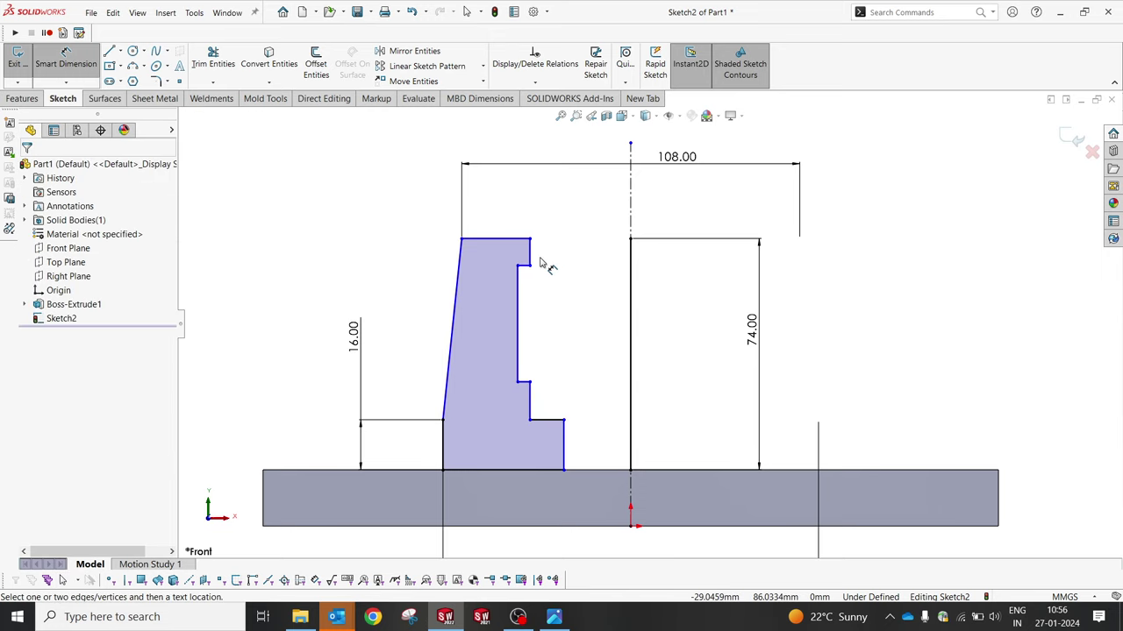
left_click(530, 252)
left_click(630, 226)
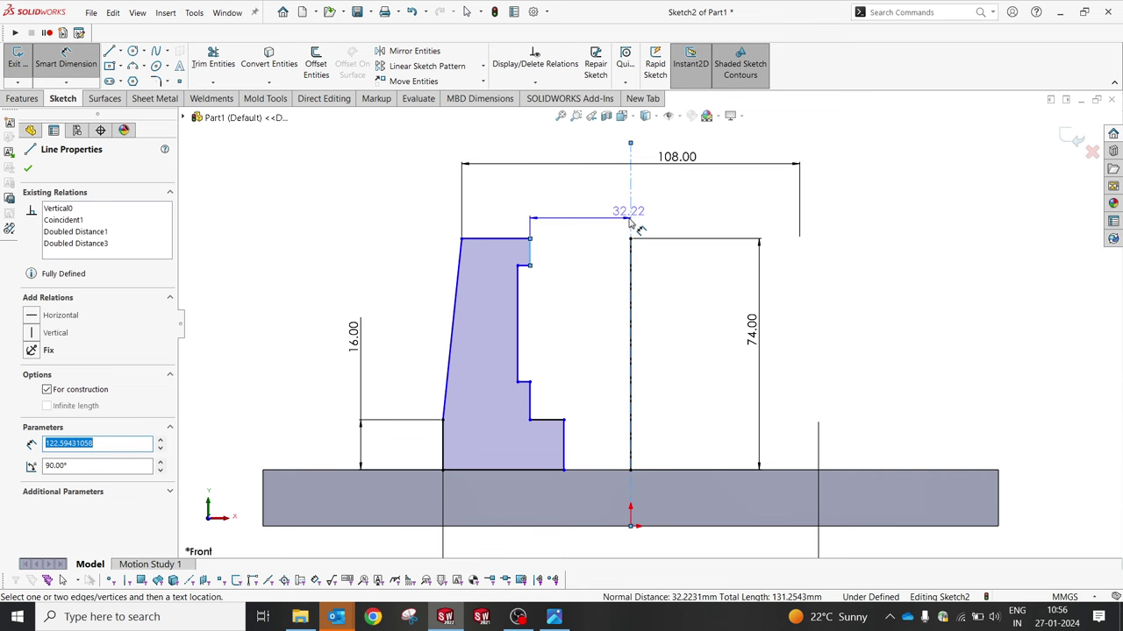
left_click(672, 203)
type("70")
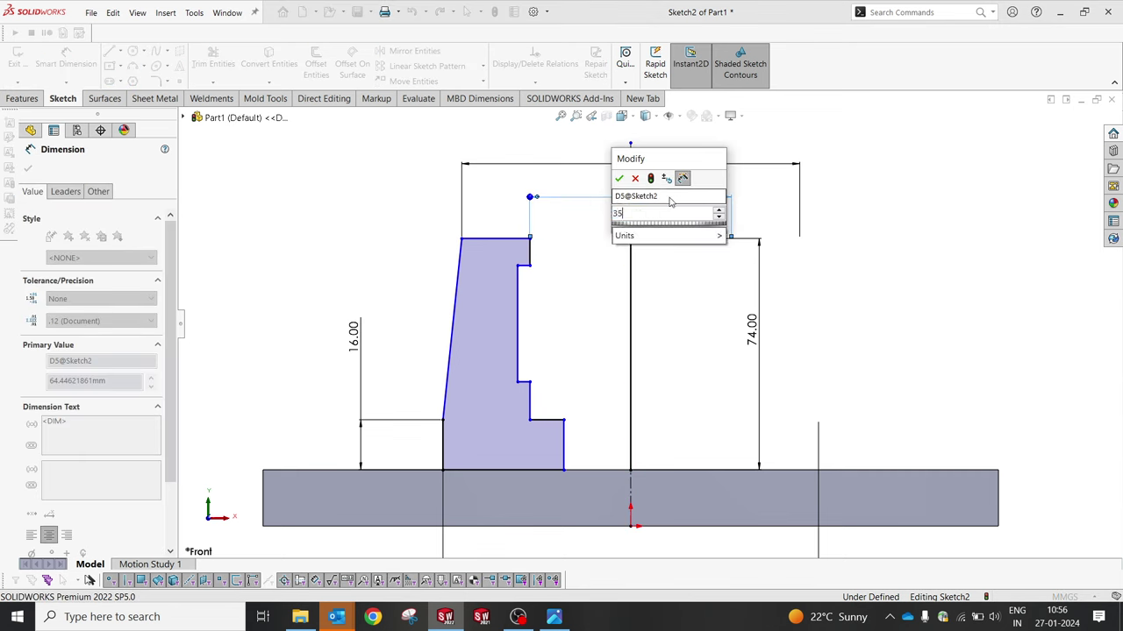
key("Return")
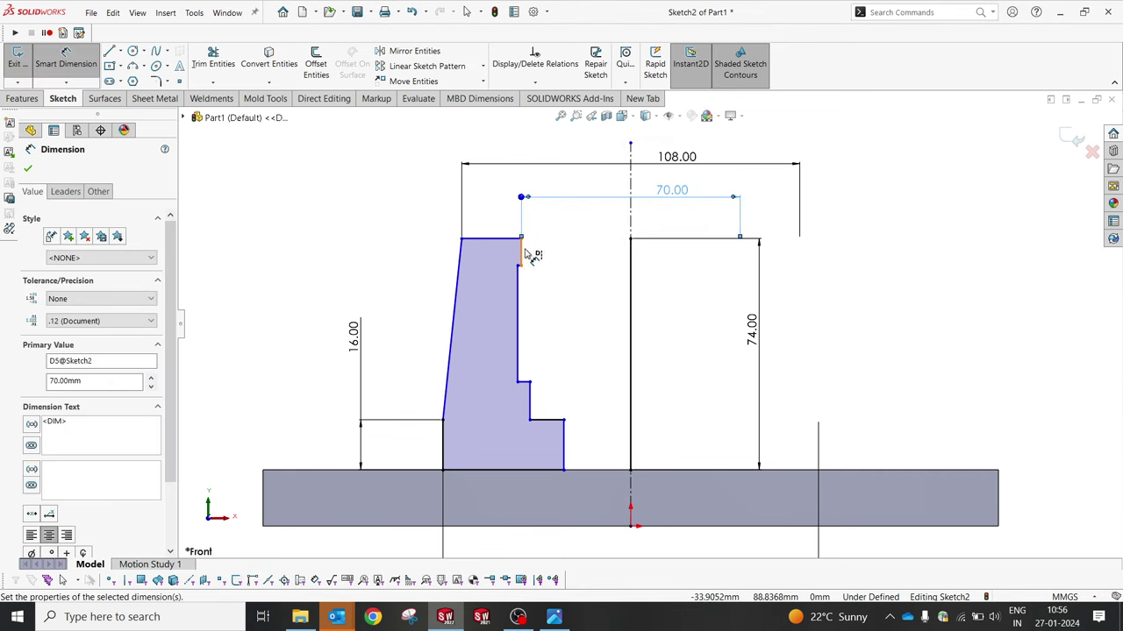
Step: Dimension the upper step height at 10 mm and the inner wall height at 38 mm
left_click(522, 253)
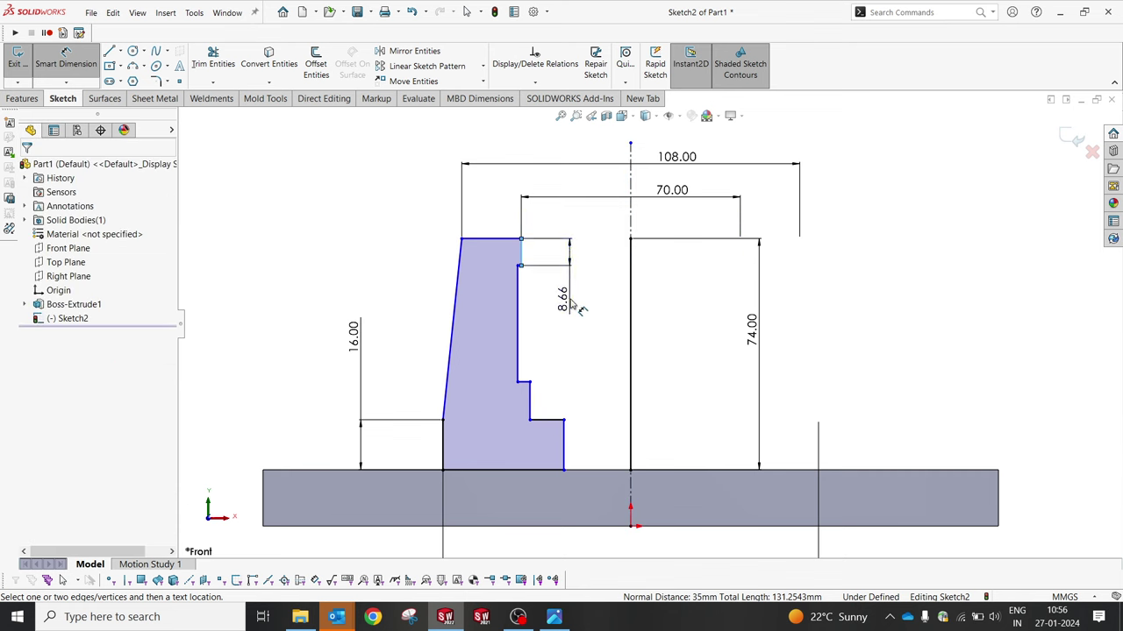
left_click(570, 303)
type("10")
key("Return")
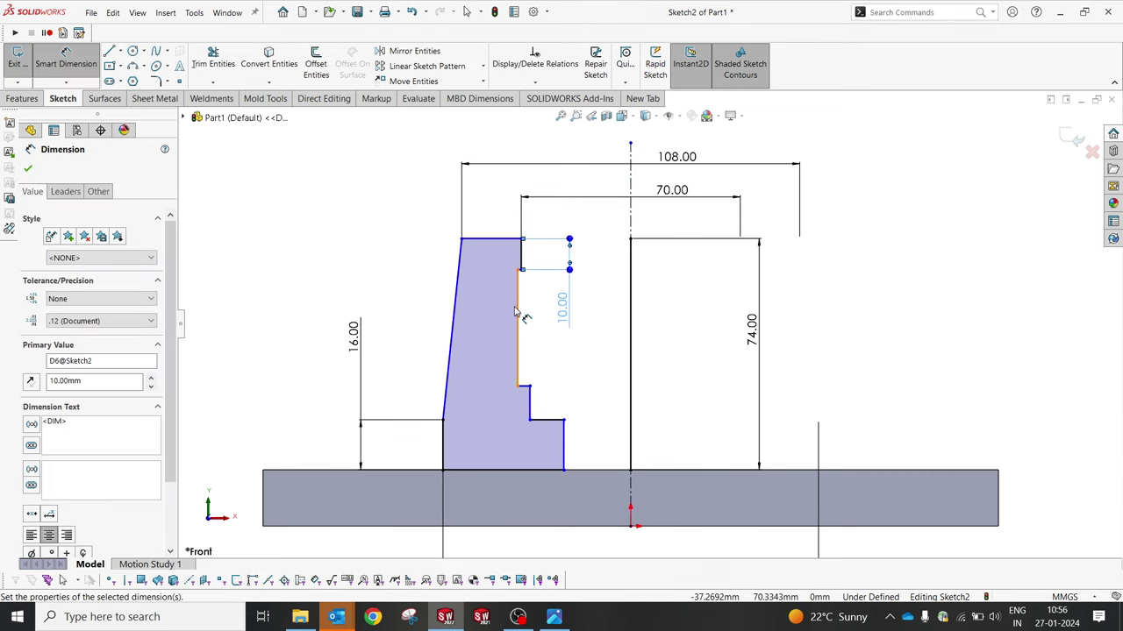
left_click(518, 320)
left_click(487, 322)
type("38")
key("Return")
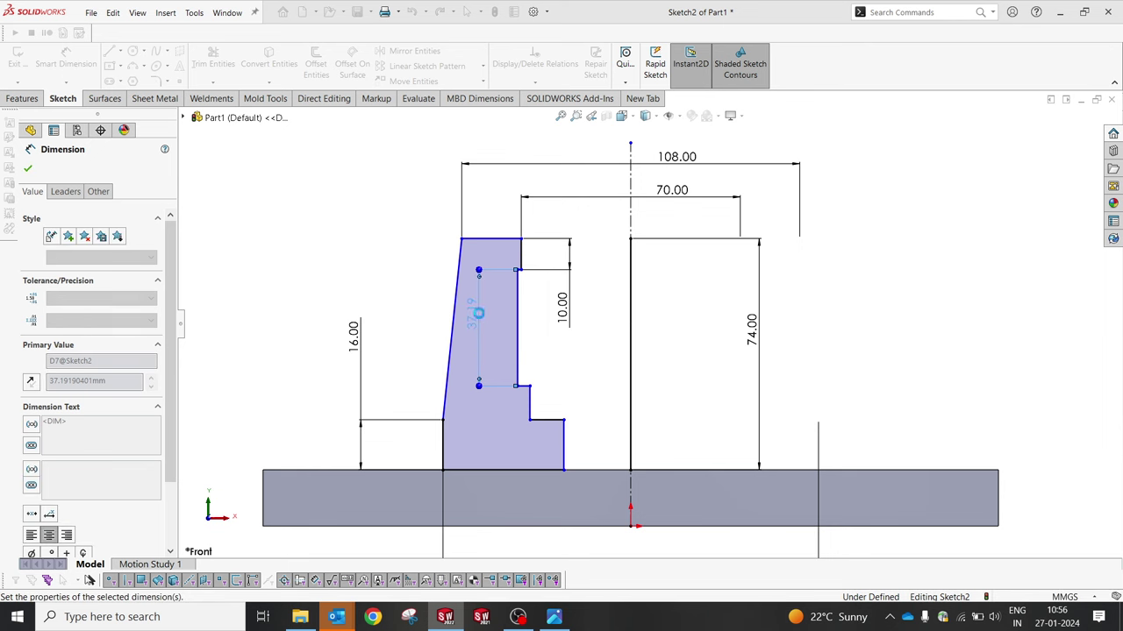
key("Escape")
Step: Make the two short step edges equal and collinear, then view the hob.jpg reference
left_click(523, 260)
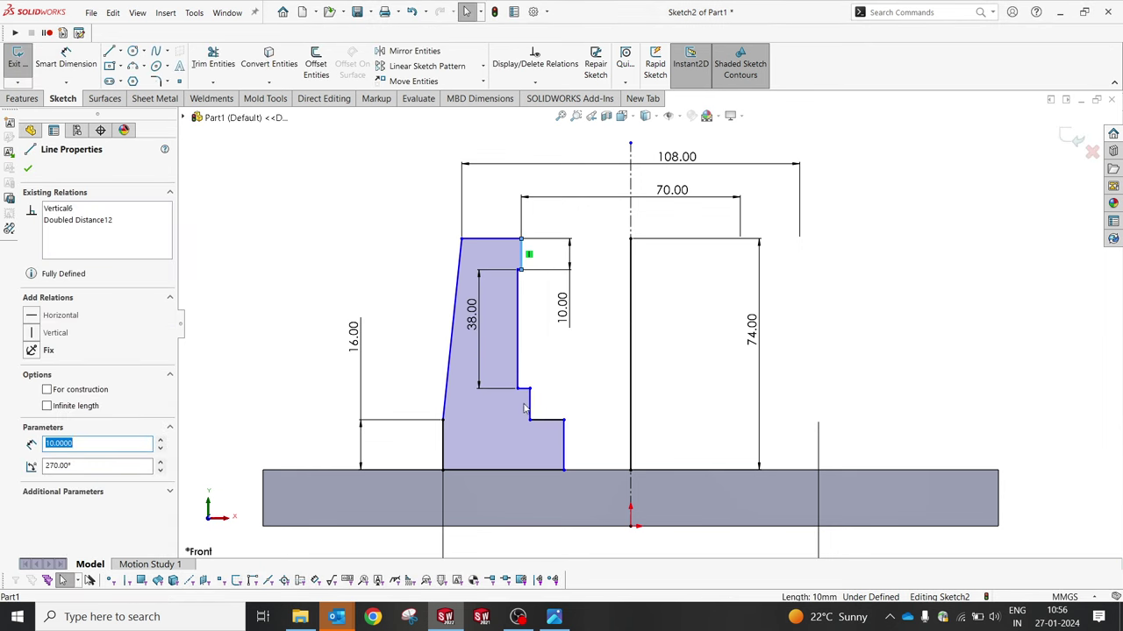
left_click(529, 405, "ctrl")
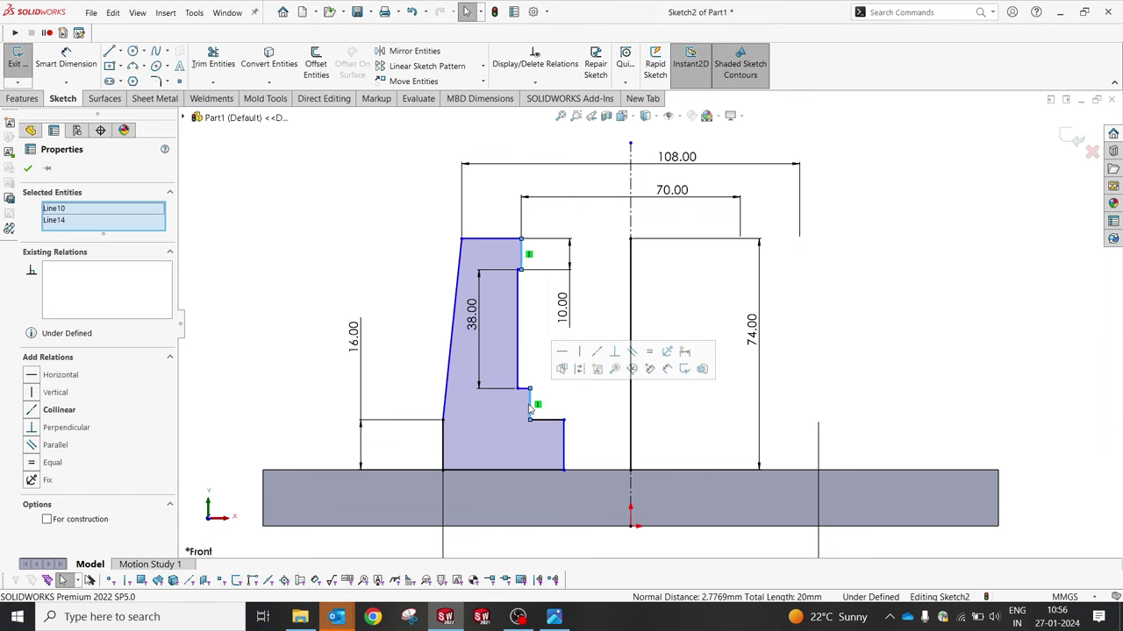
left_click(650, 354)
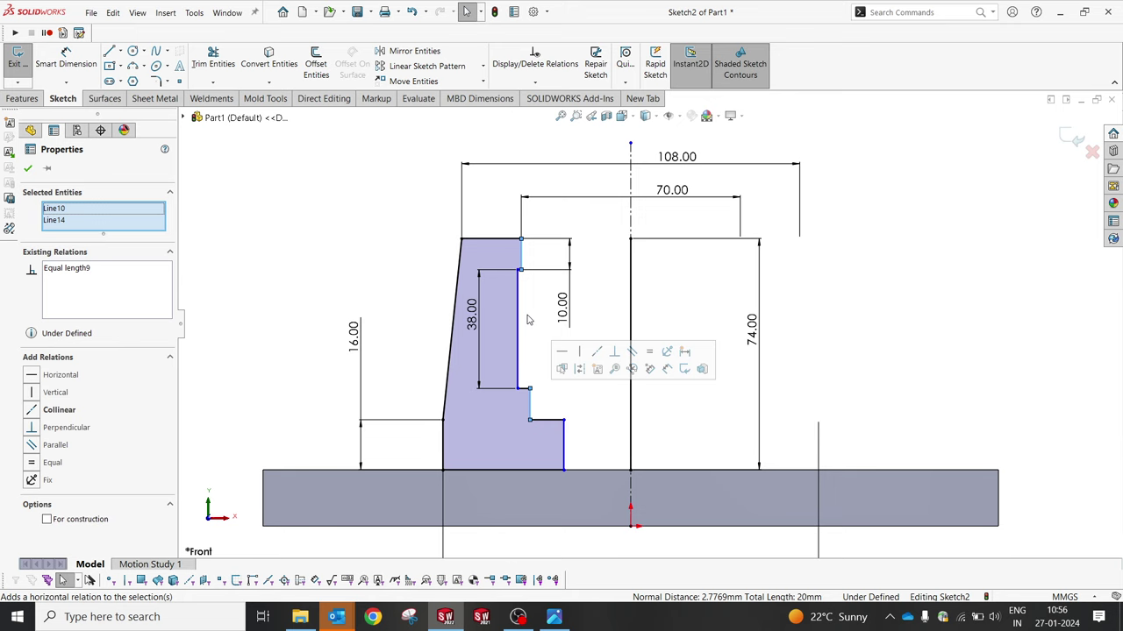
left_click(544, 401)
left_click(530, 405)
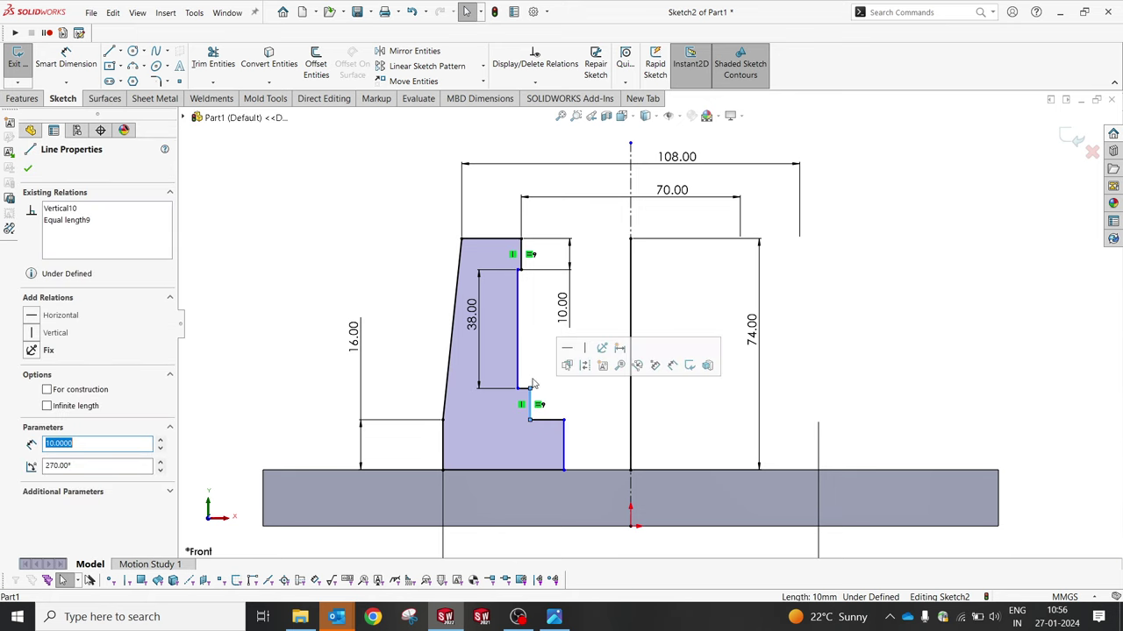
left_click(527, 261, "ctrl")
left_click(602, 204)
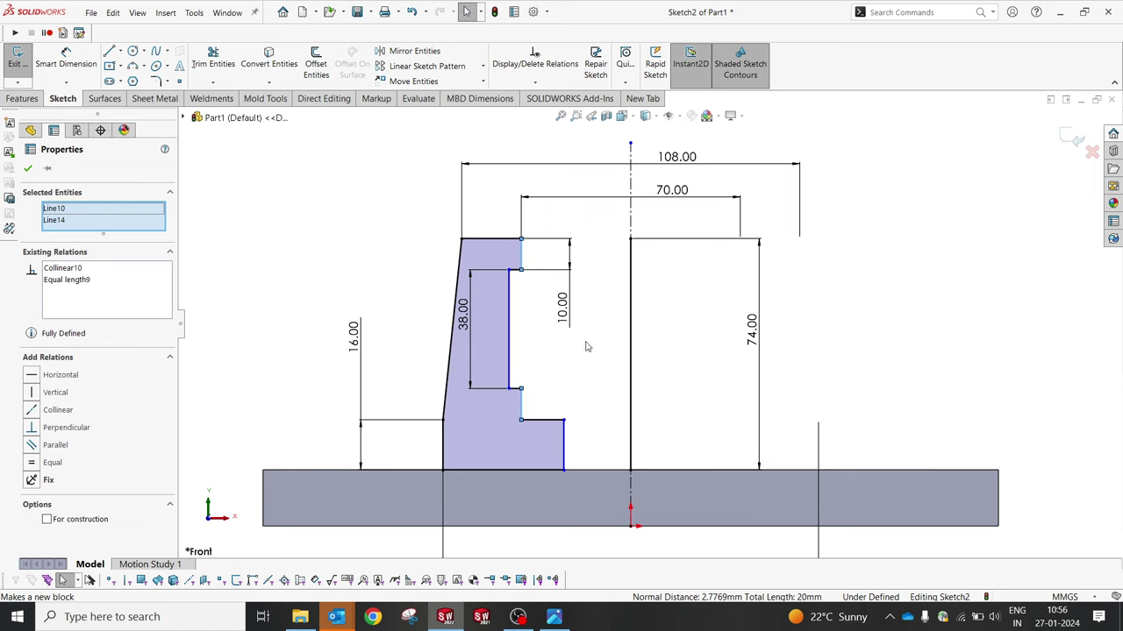
left_click(583, 351)
left_click(554, 617)
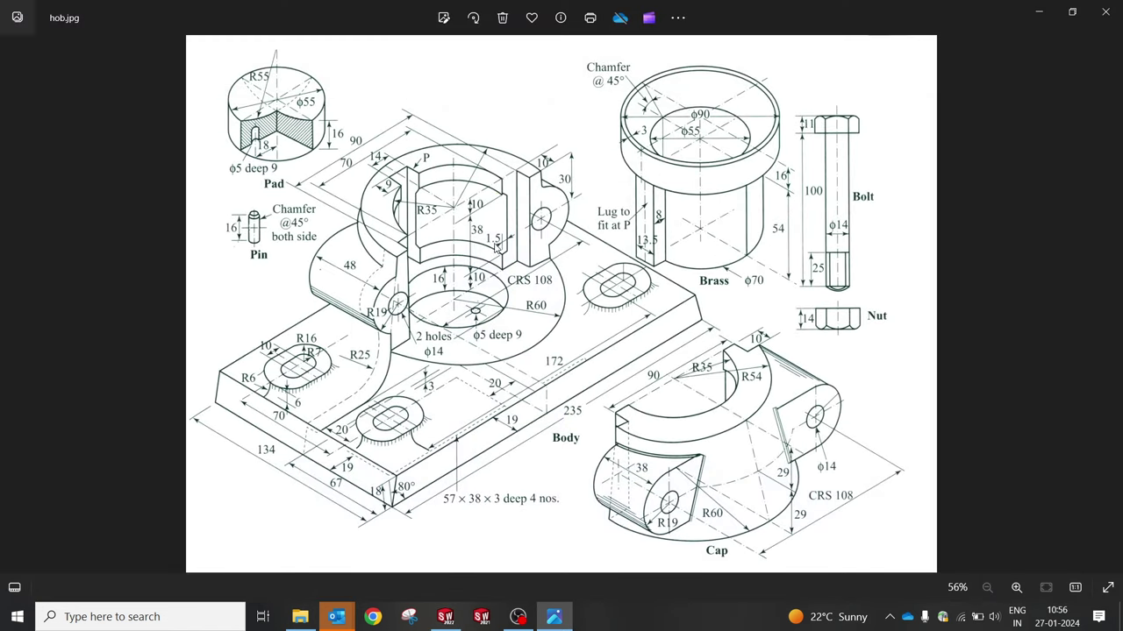
Step: Dimension the recess between the two inner vertical edges at 1.5 mm
left_click(558, 618)
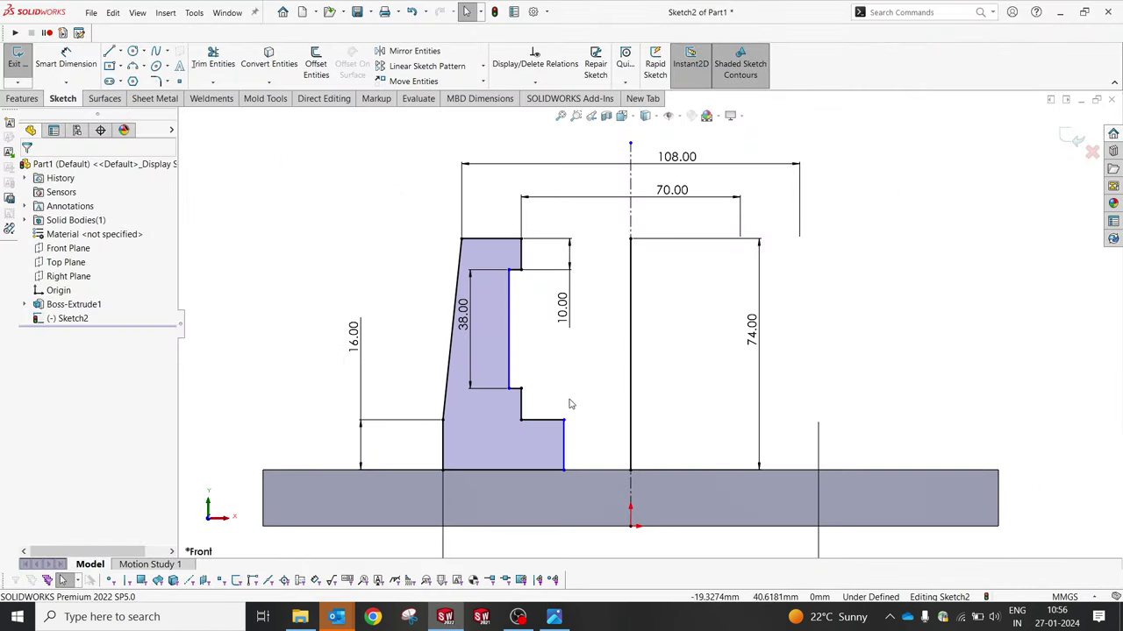
key("d")
left_click(510, 330)
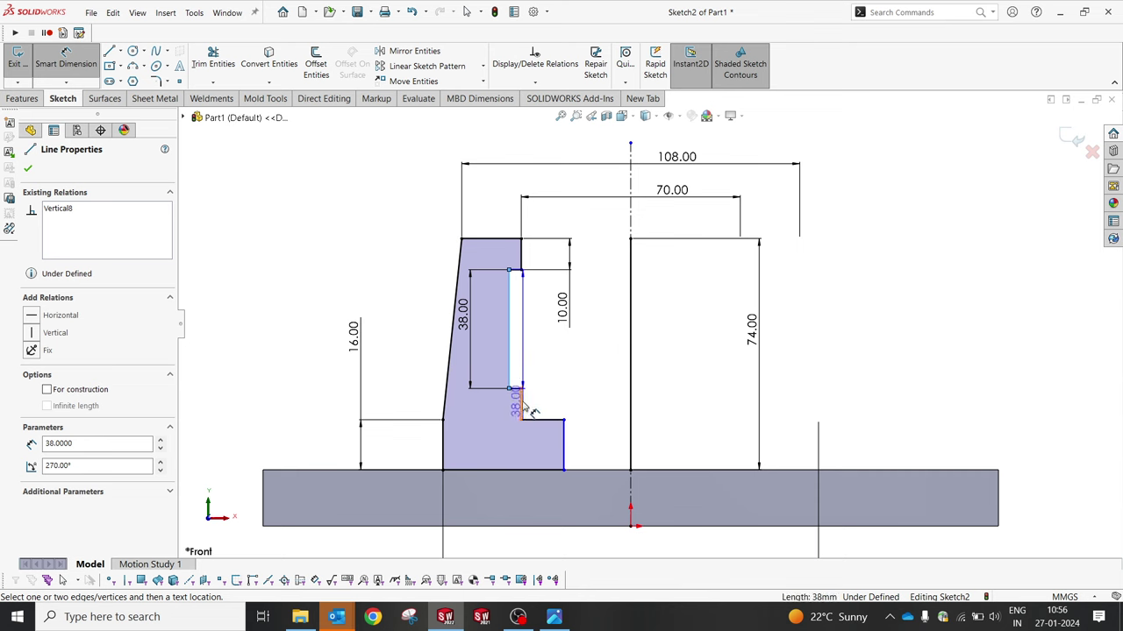
left_click(522, 404)
left_click(544, 360)
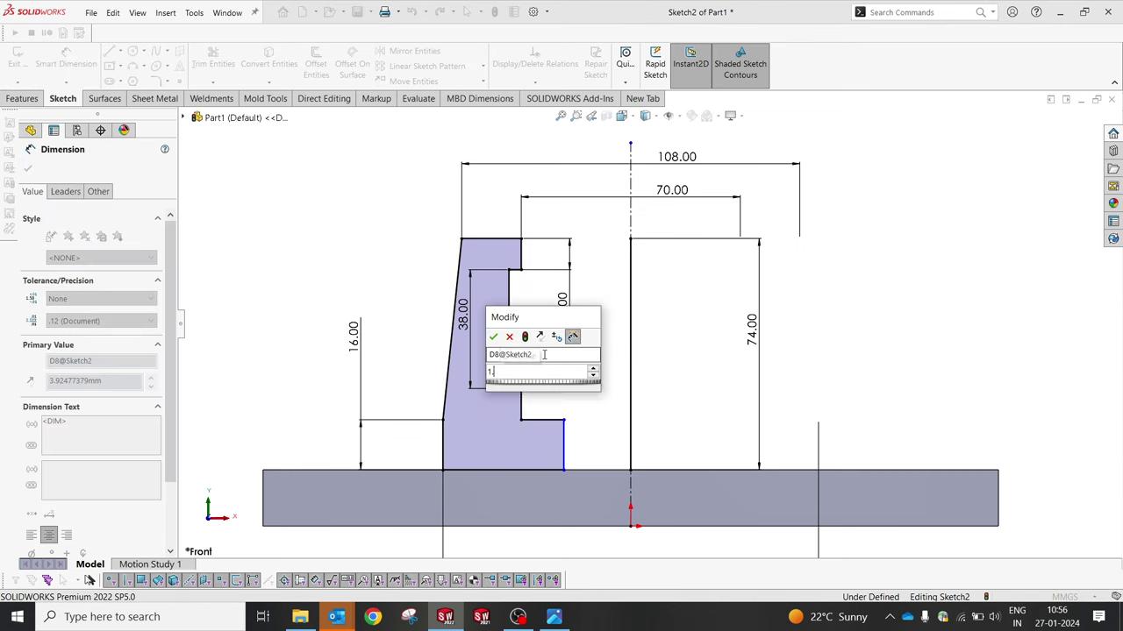
type("1.5")
key("Return")
key("Escape")
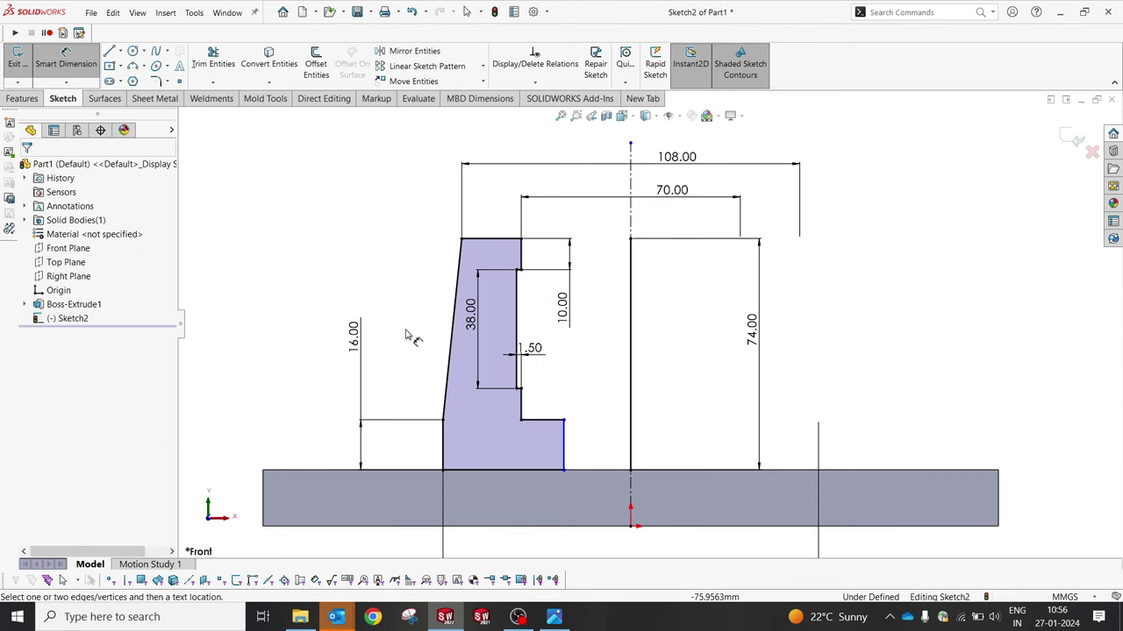
Step: Bring the hob.jpg reference drawing up in Photos
left_click(554, 618)
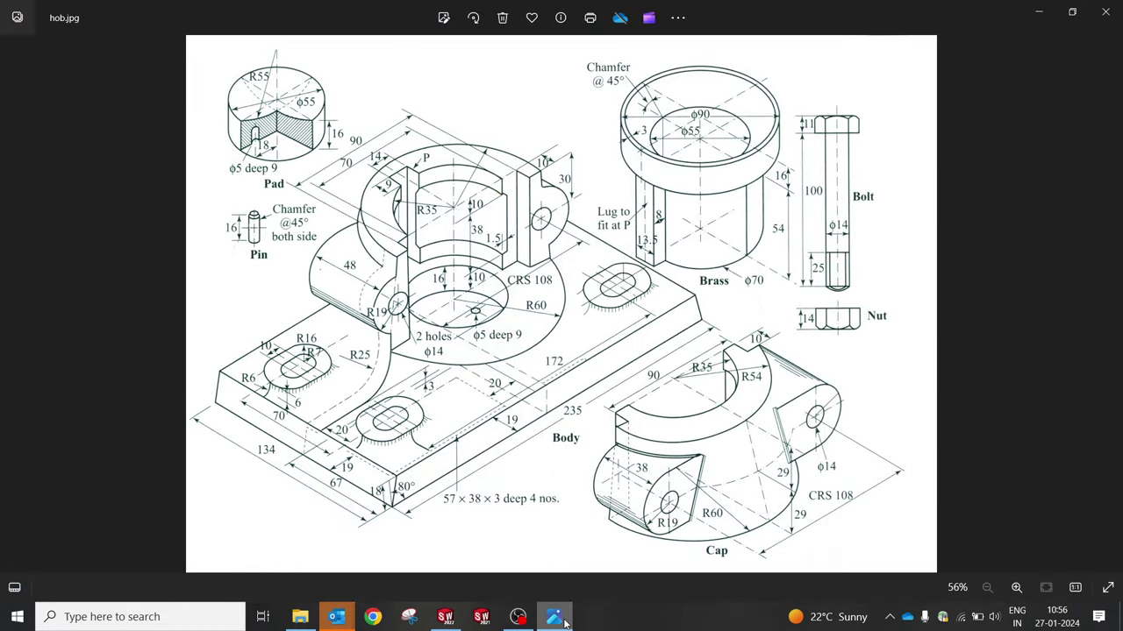
left_click(555, 619)
left_click(554, 618)
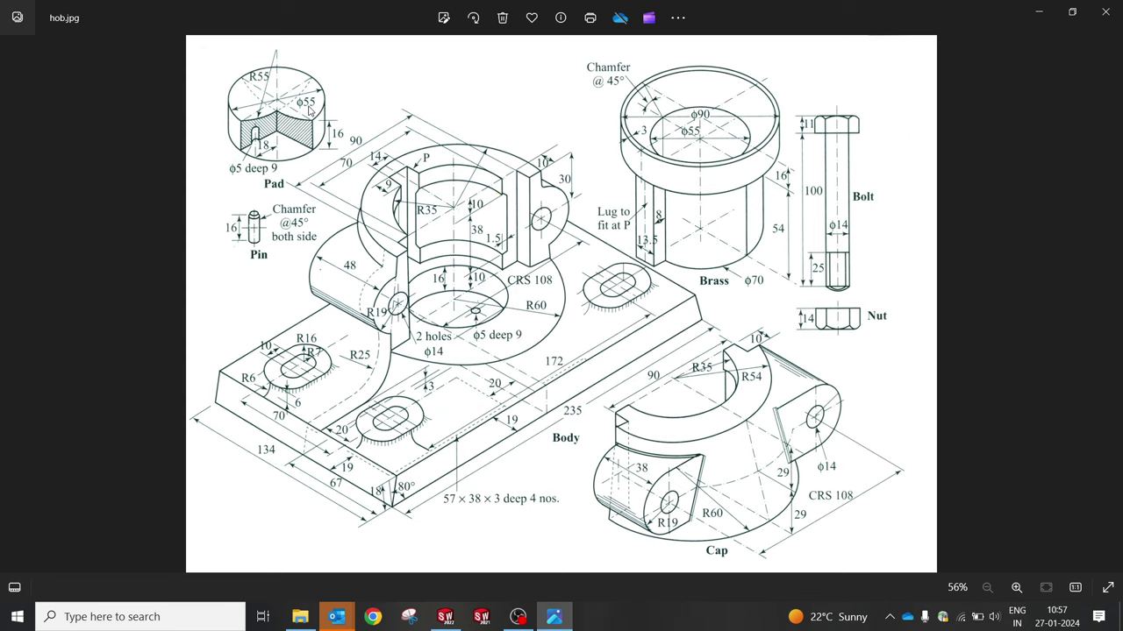
Step: Dimension the lower step's width to the line as 55 mm
left_click(554, 617)
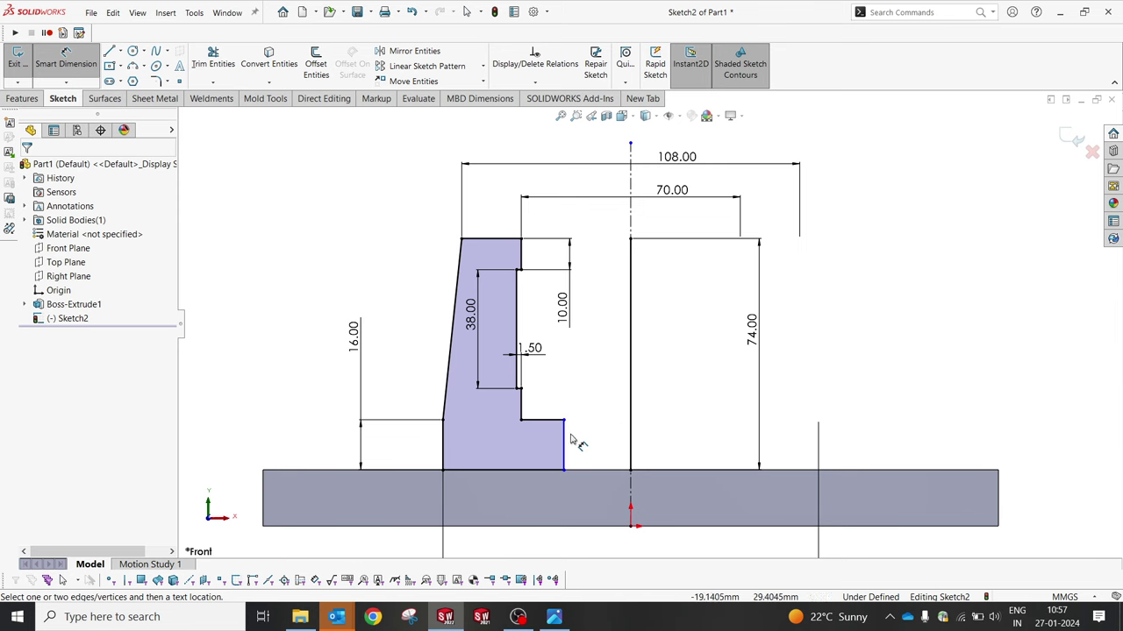
left_click(564, 446)
left_click(698, 471)
left_click(641, 550)
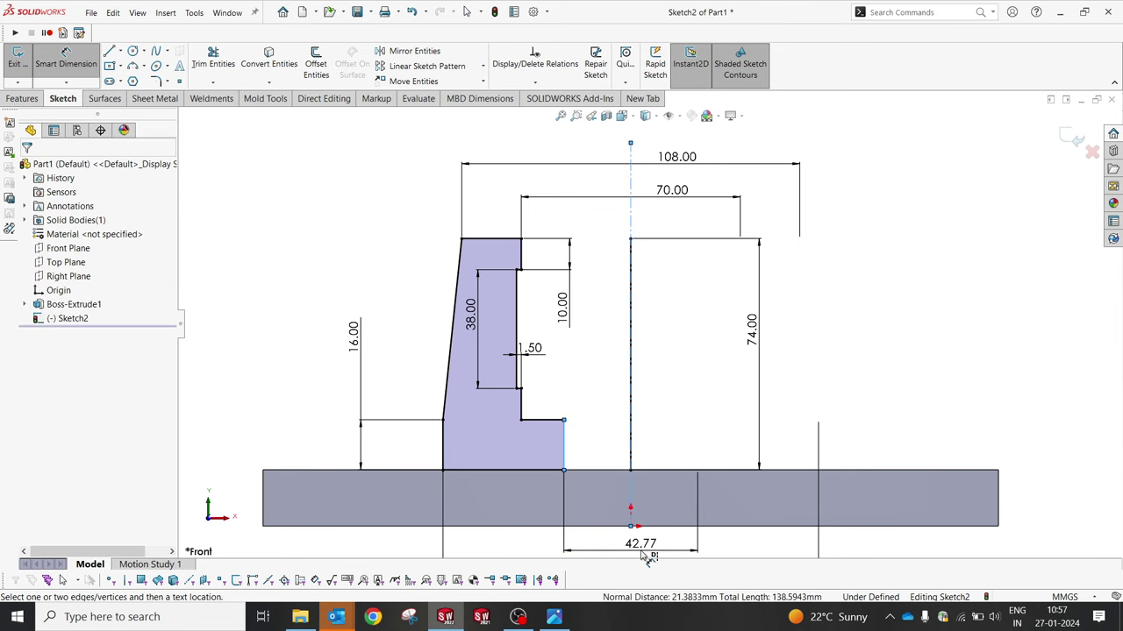
type("55")
key("Return")
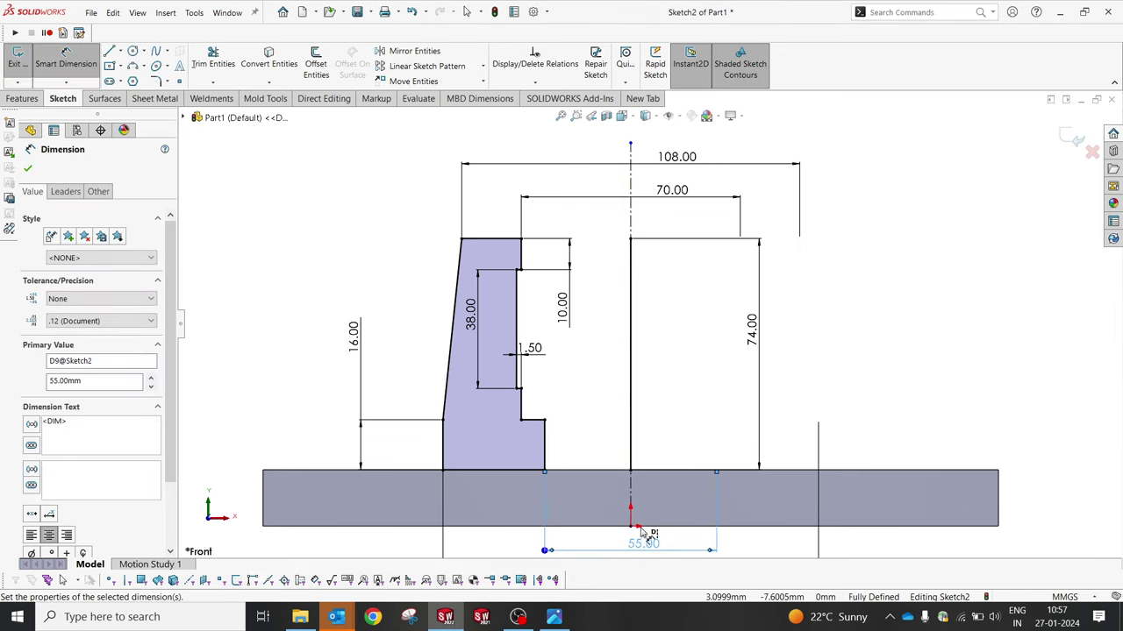
key("Escape")
Step: Delete the extra vertical line at the centreline
left_click(629, 394)
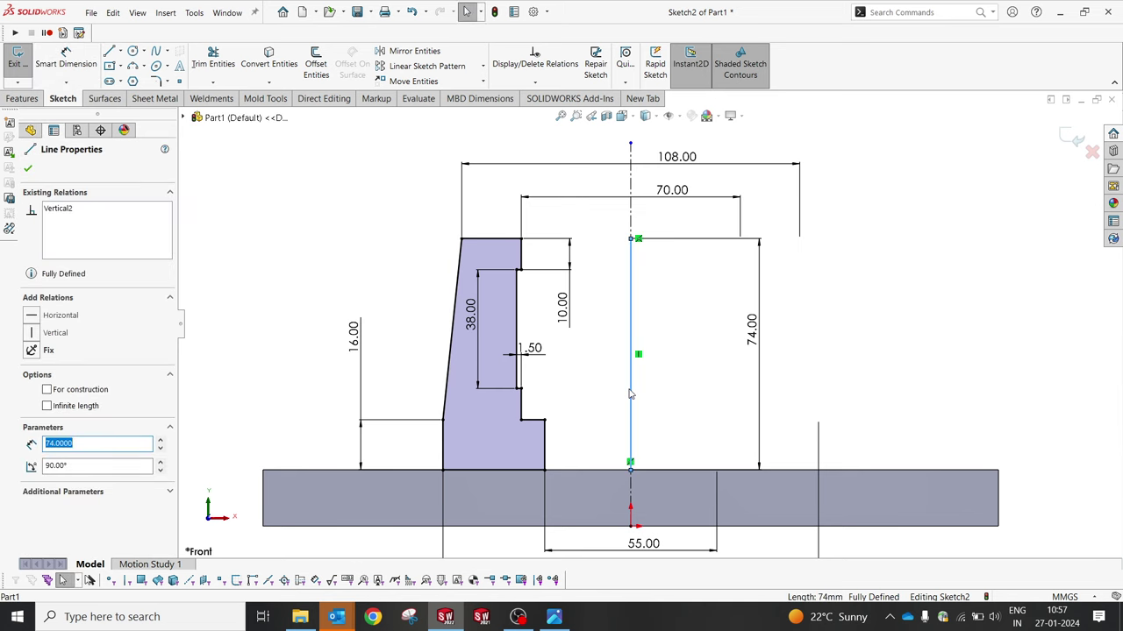
key("Delete")
left_click(488, 310)
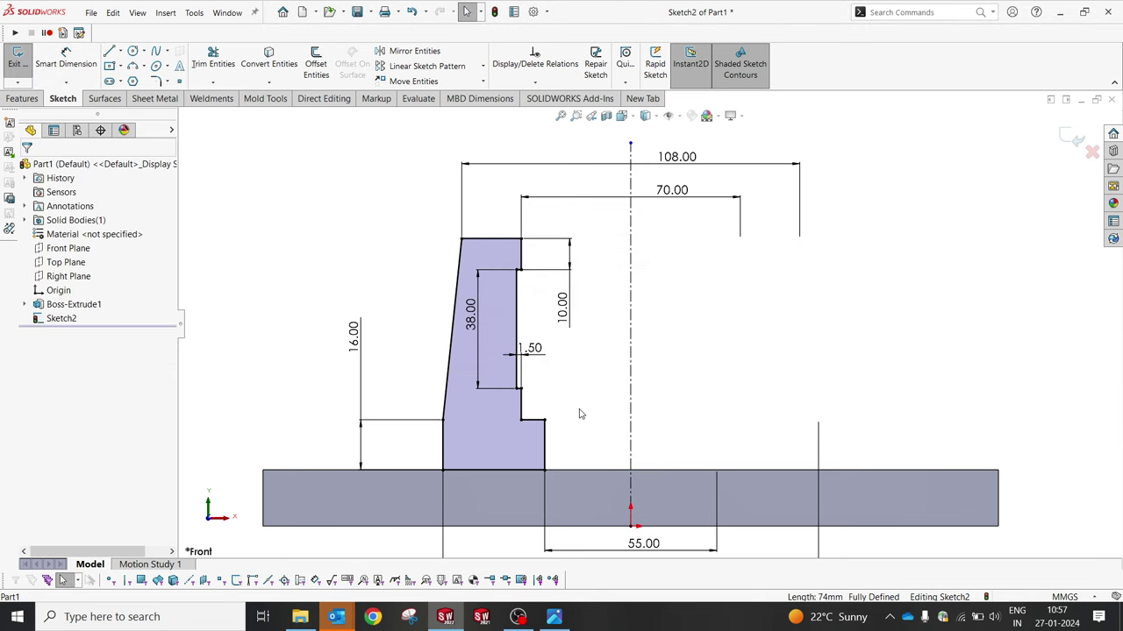
key("Return")
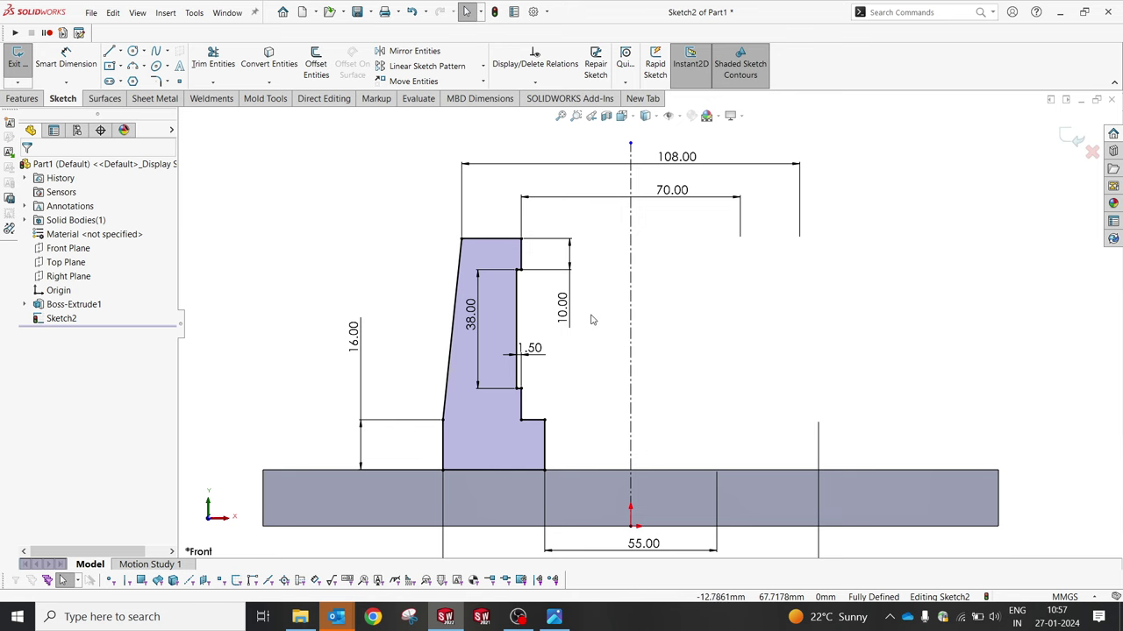
Step: Move the 10.00 dimension to the left and the 1.50 dimension beside the step
middle_click_drag(561, 324, 585, 304, "ctrl")
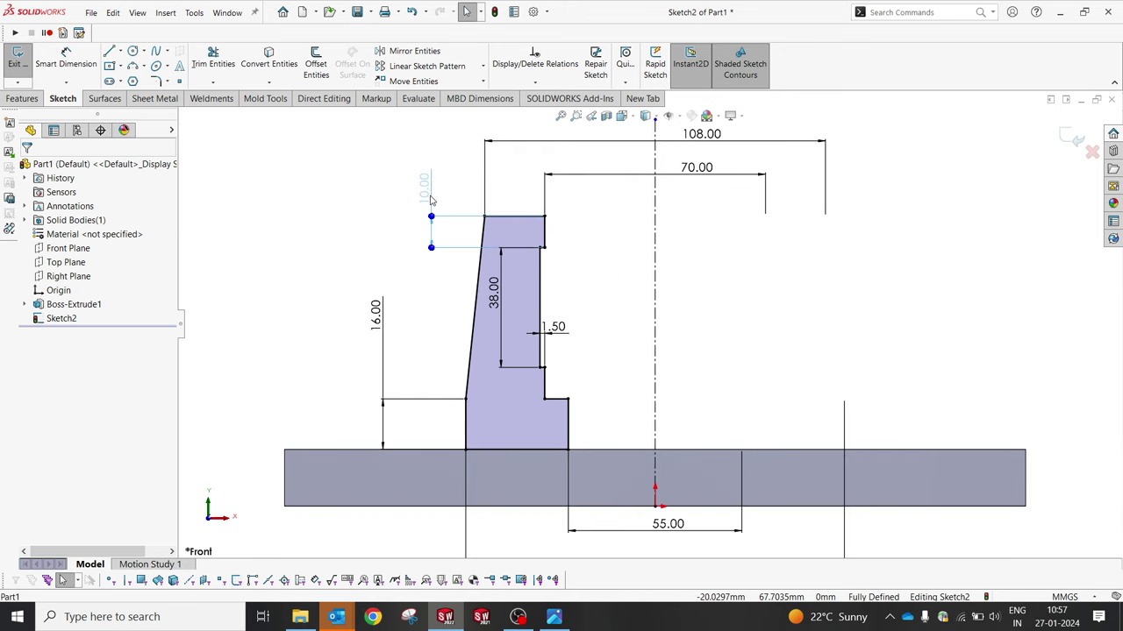
left_click_drag(592, 299, 430, 200)
left_click(564, 271)
left_click(579, 336)
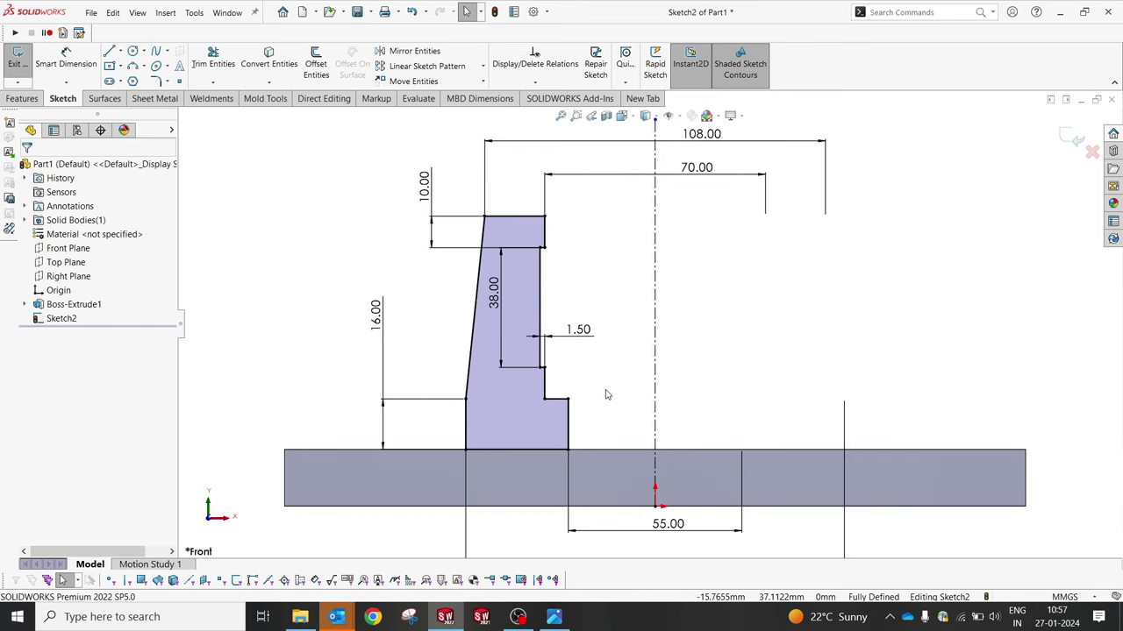
key("f")
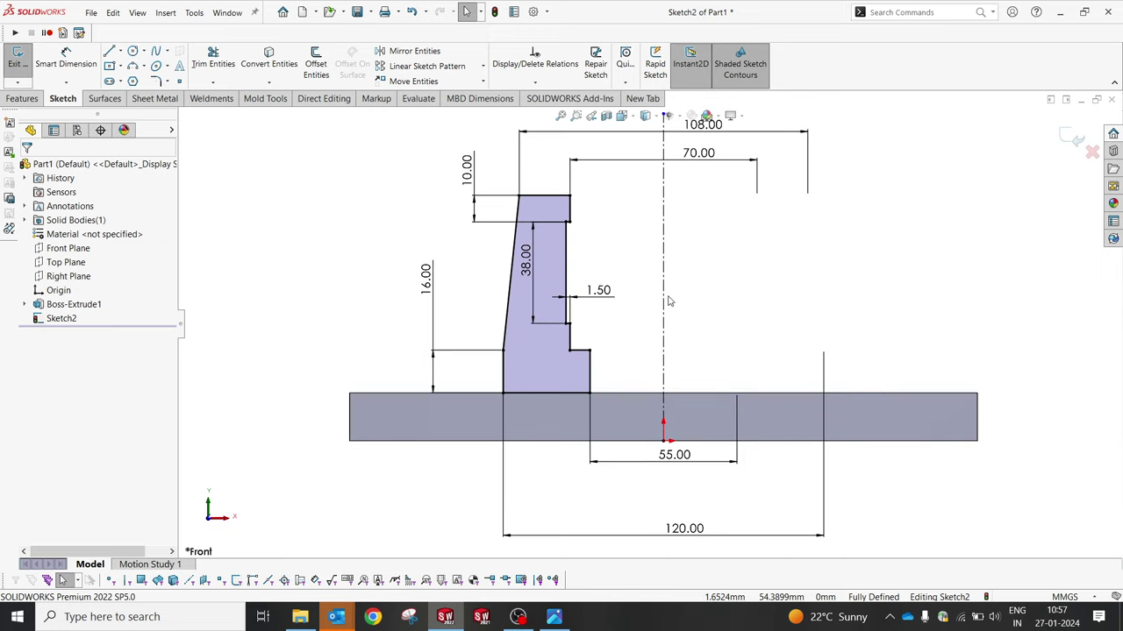
Step: Revolve Sketch2 a full 360° about Line1, then view the hob.jpg reference
left_click(22, 98)
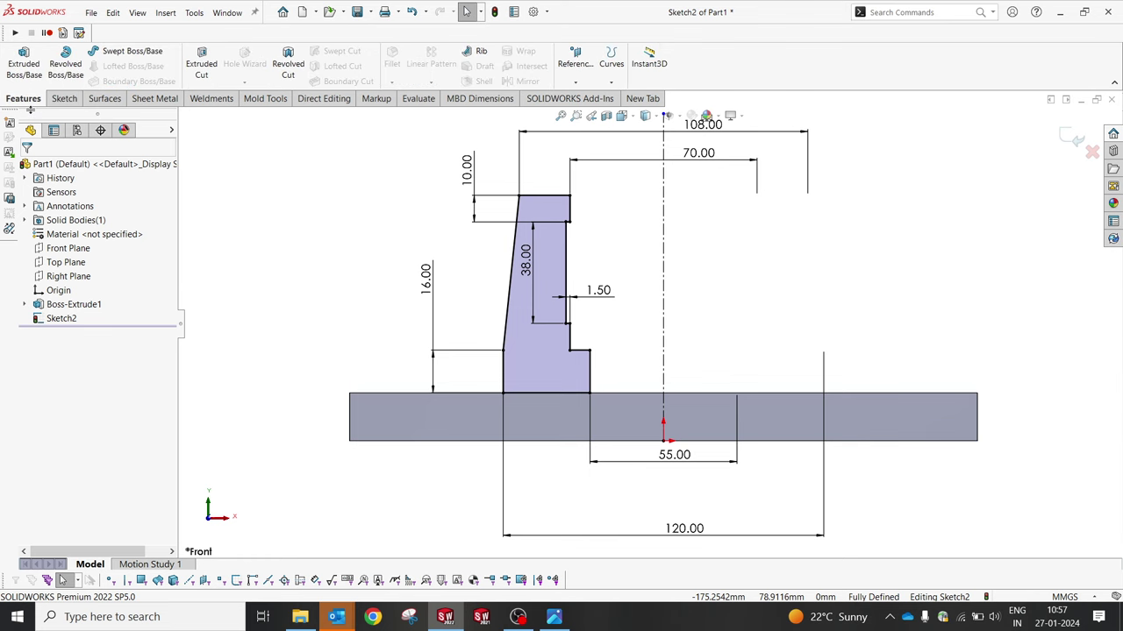
left_click(65, 58)
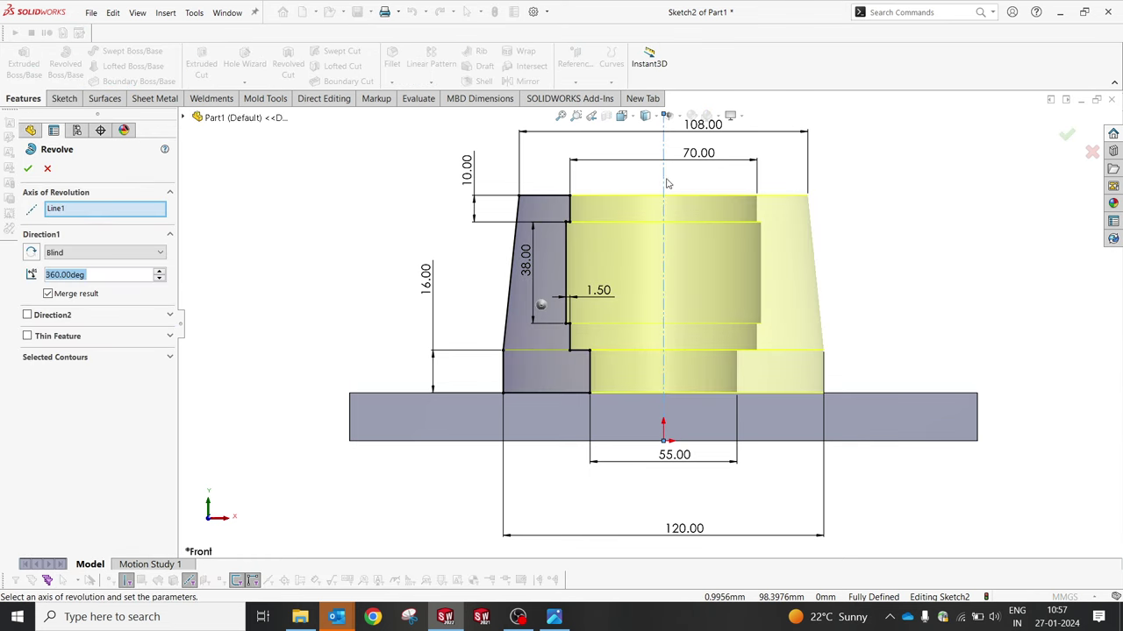
key("Return")
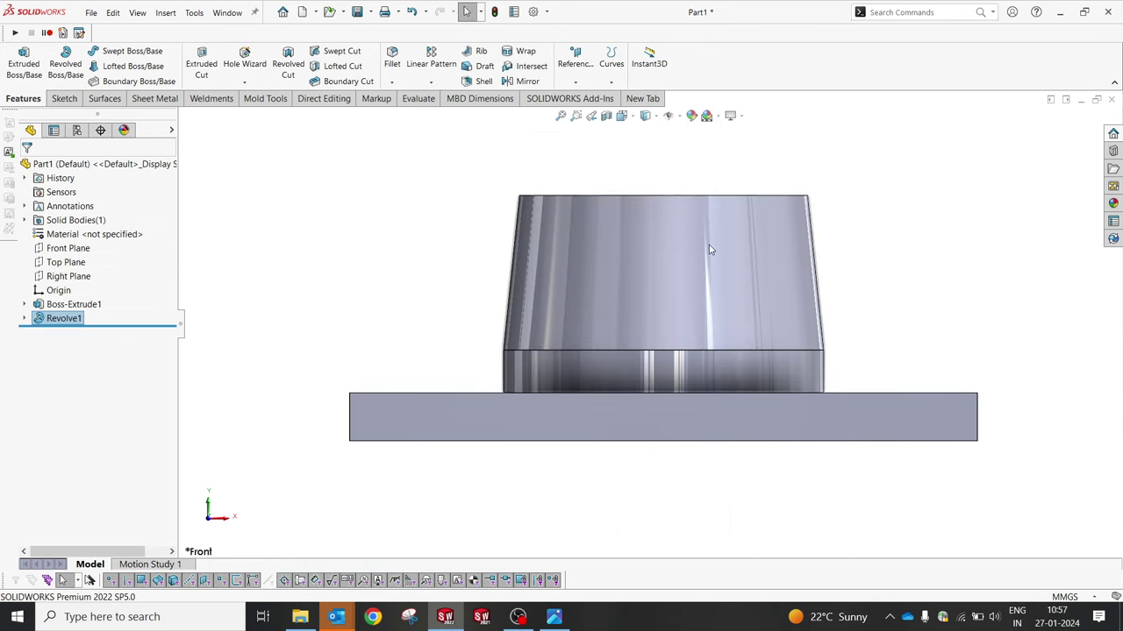
scroll(667, 323, "down", 3)
scroll(667, 351, "down", 2)
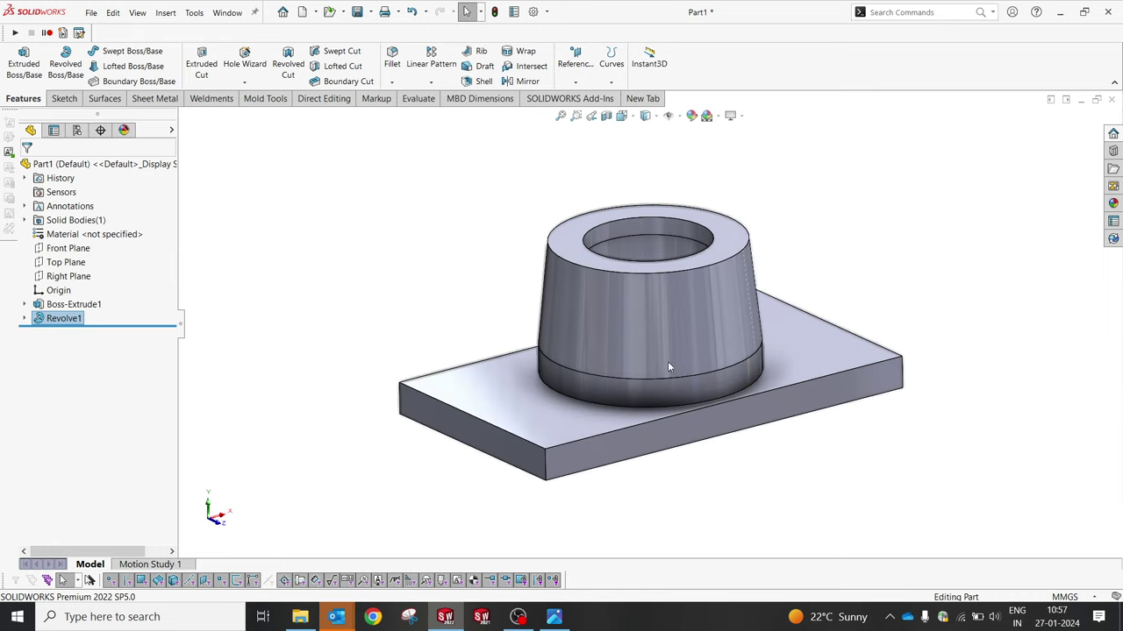
left_click(554, 617)
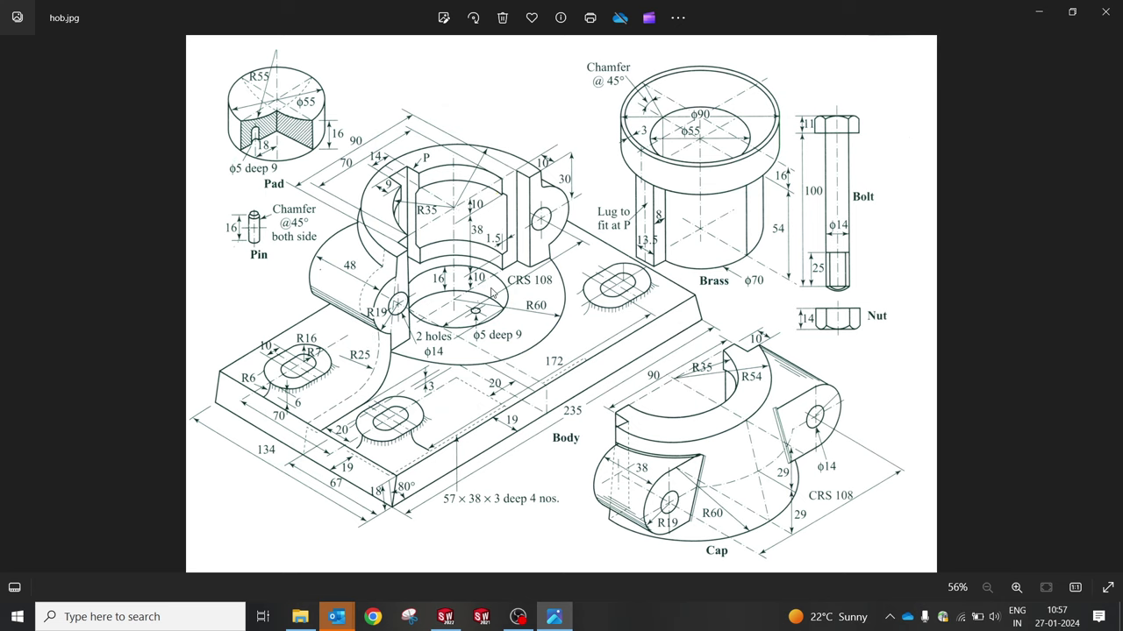
Step: Fit the part in view and compare it against the hob.jpg reference
left_click(554, 616)
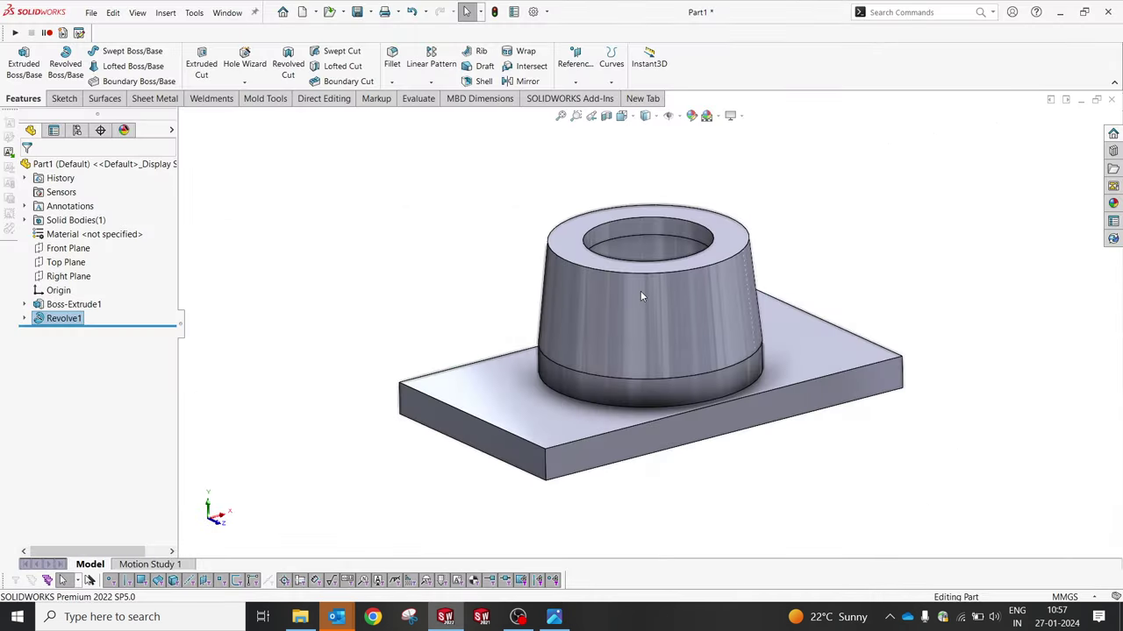
scroll(640, 290, "up", 5)
key("f")
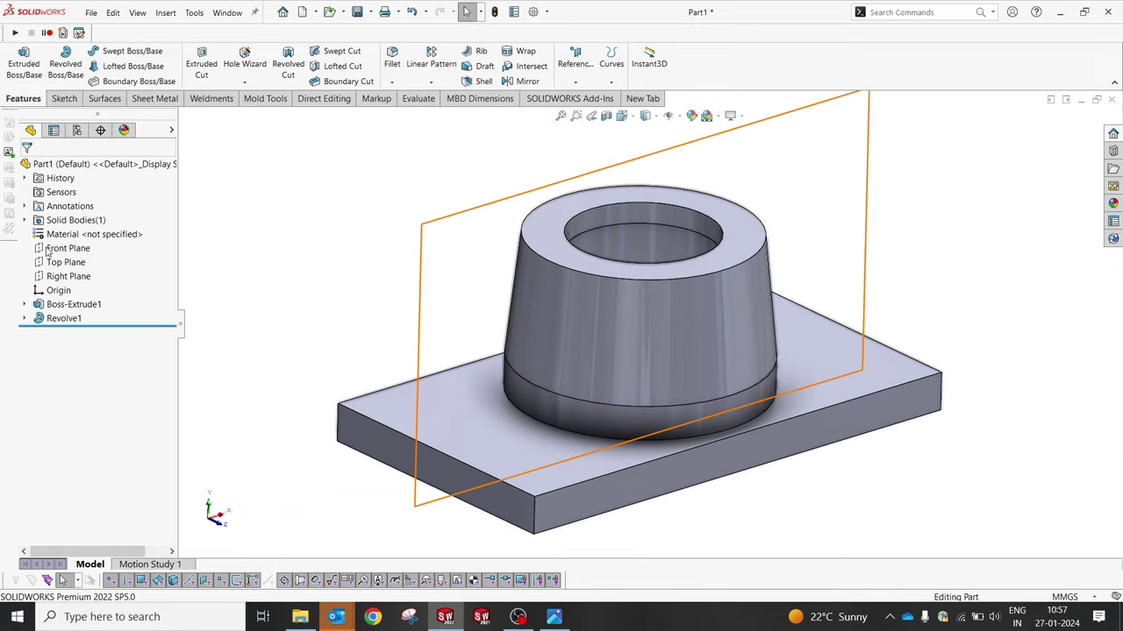
left_click(554, 616)
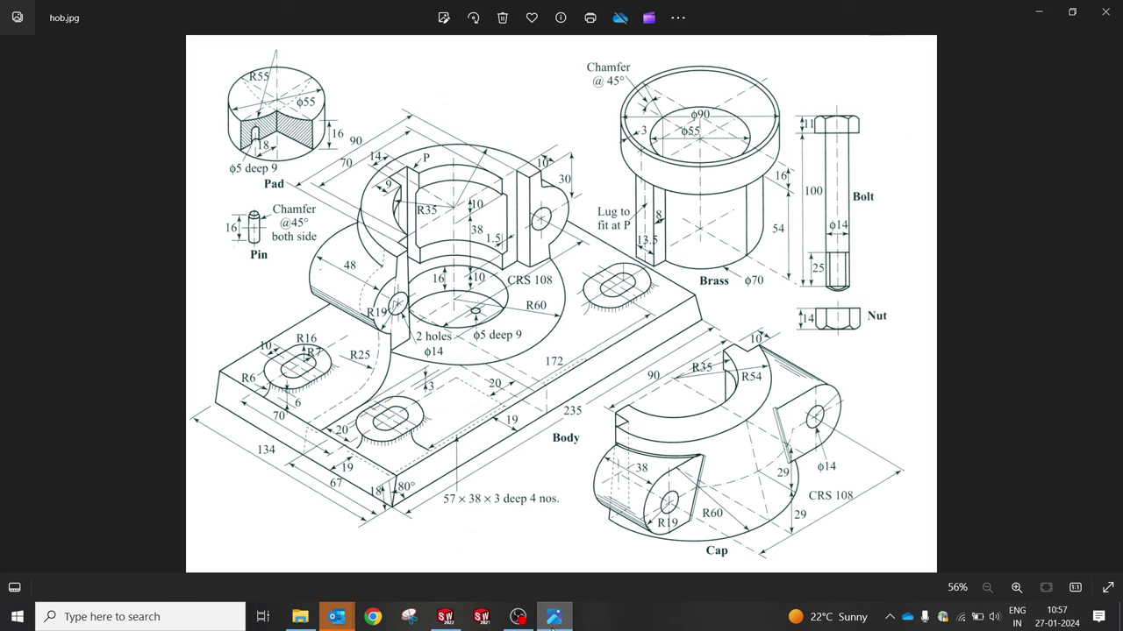
left_click(552, 619)
Step: Create Plane1 offset 38 mm from the Front Plane with the offset flipped
left_click(68, 248)
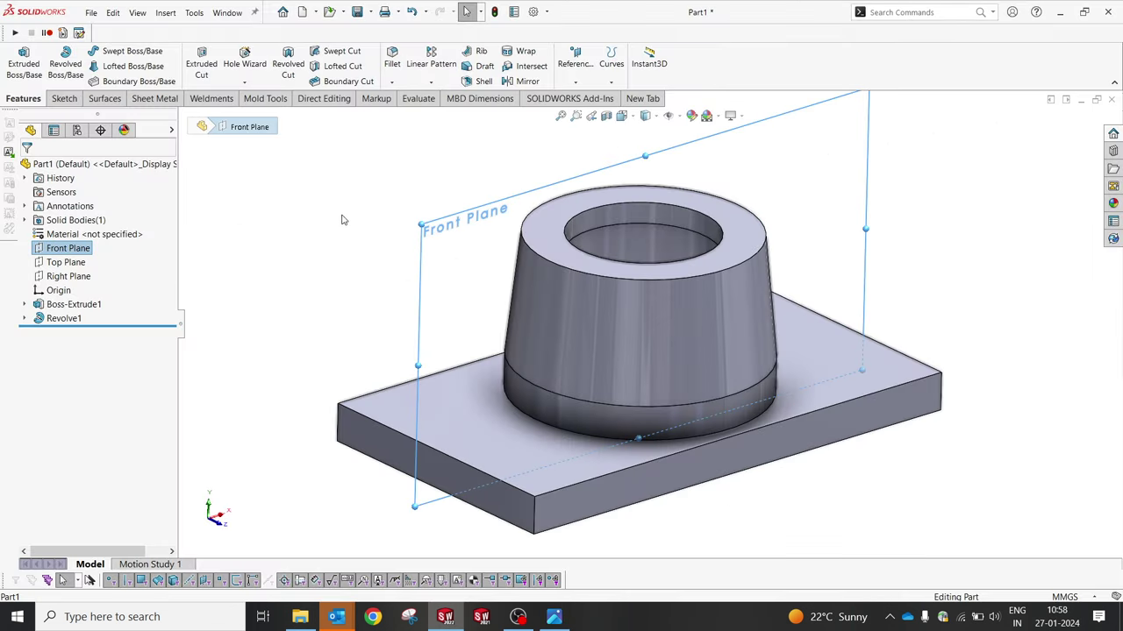
left_click(579, 71)
left_click(576, 91)
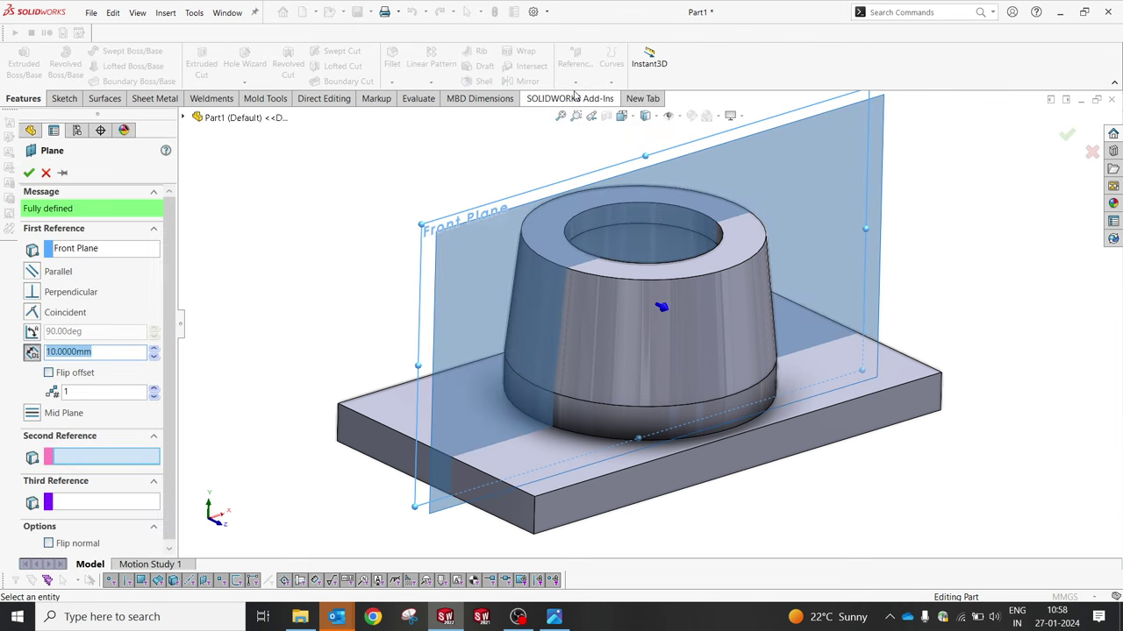
left_click(50, 372)
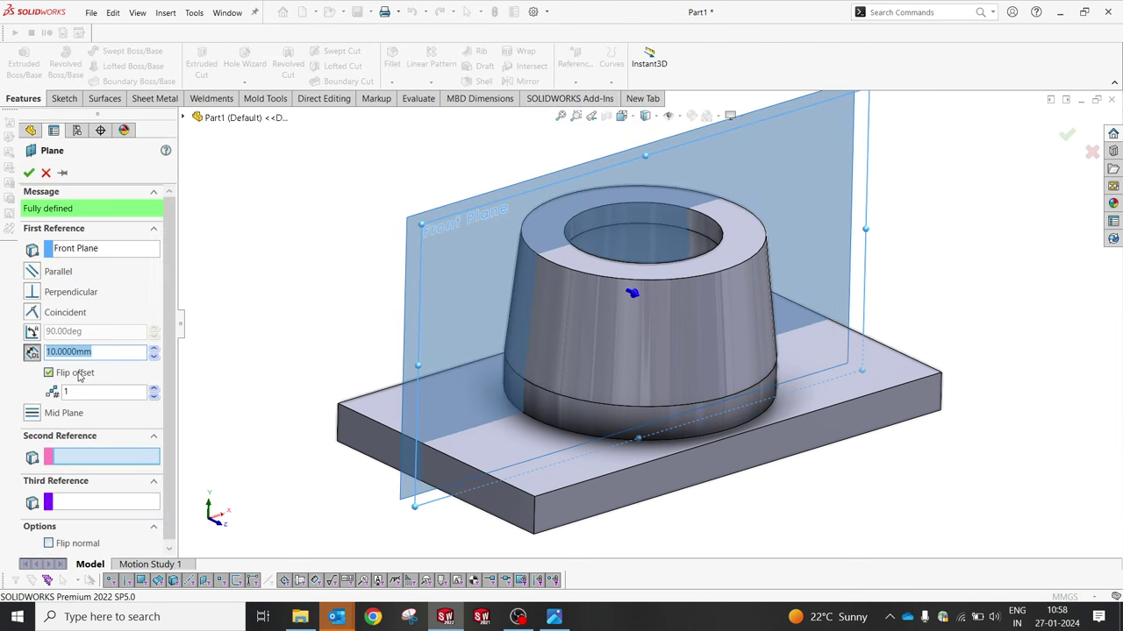
type("38")
key("Return")
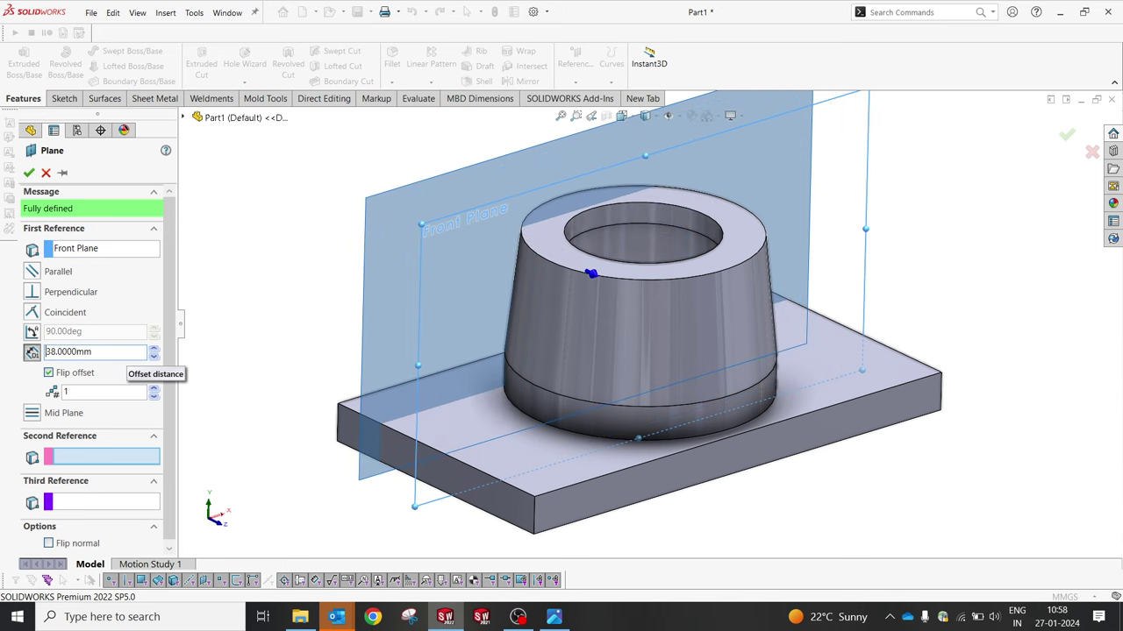
right_click(259, 200)
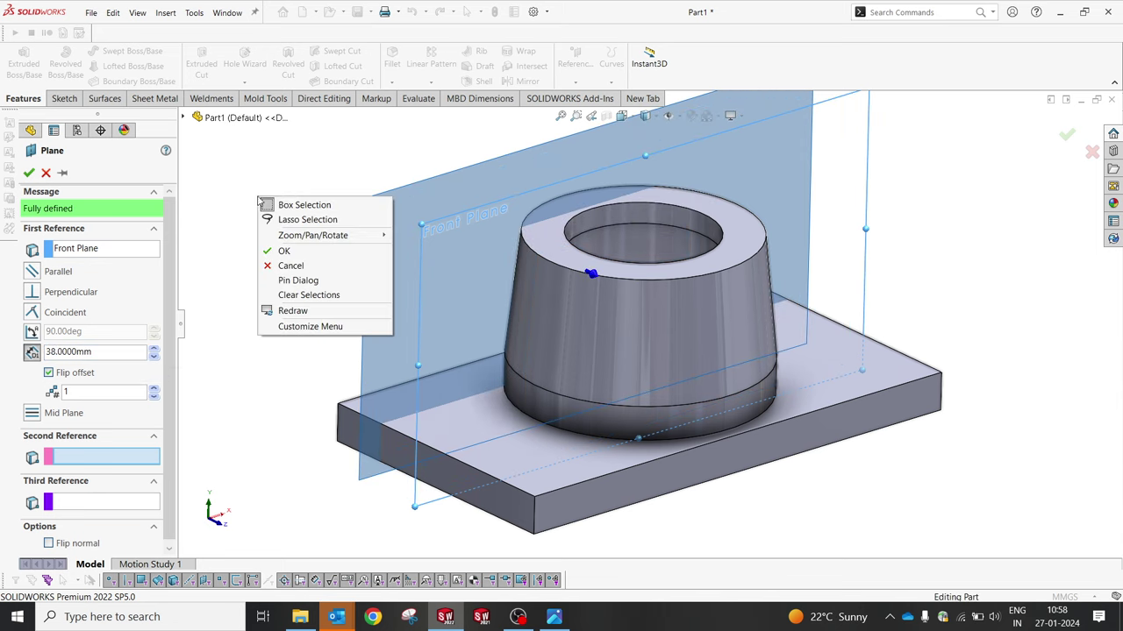
left_click(284, 253)
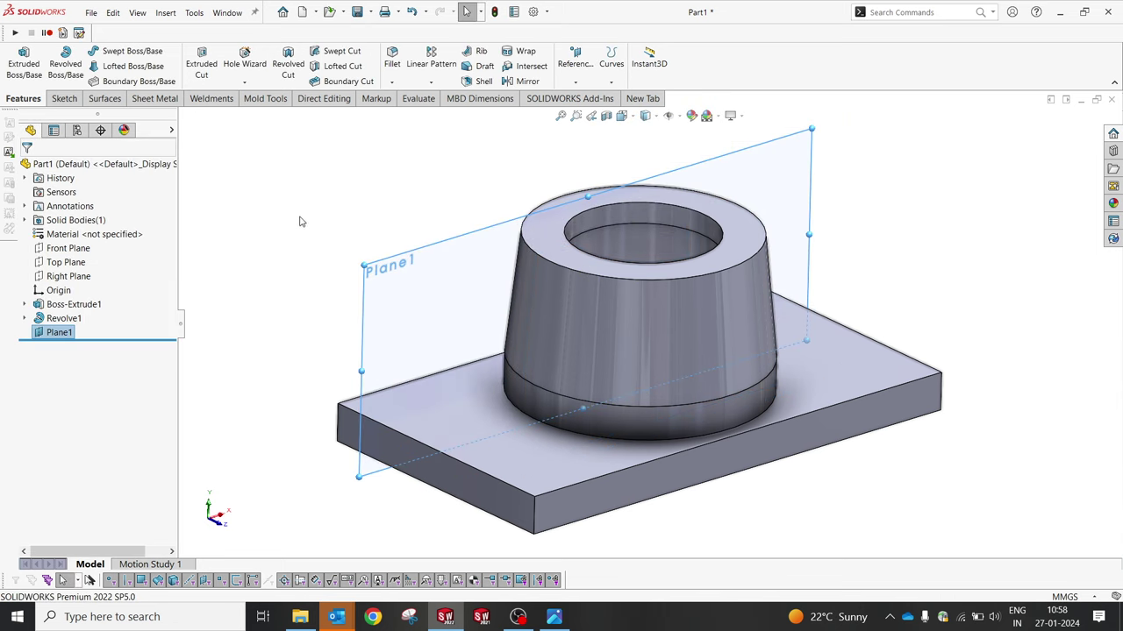
Step: Start a new sketch on Plane1 using the Straight Slot tool
right_click(302, 215)
left_click(328, 192)
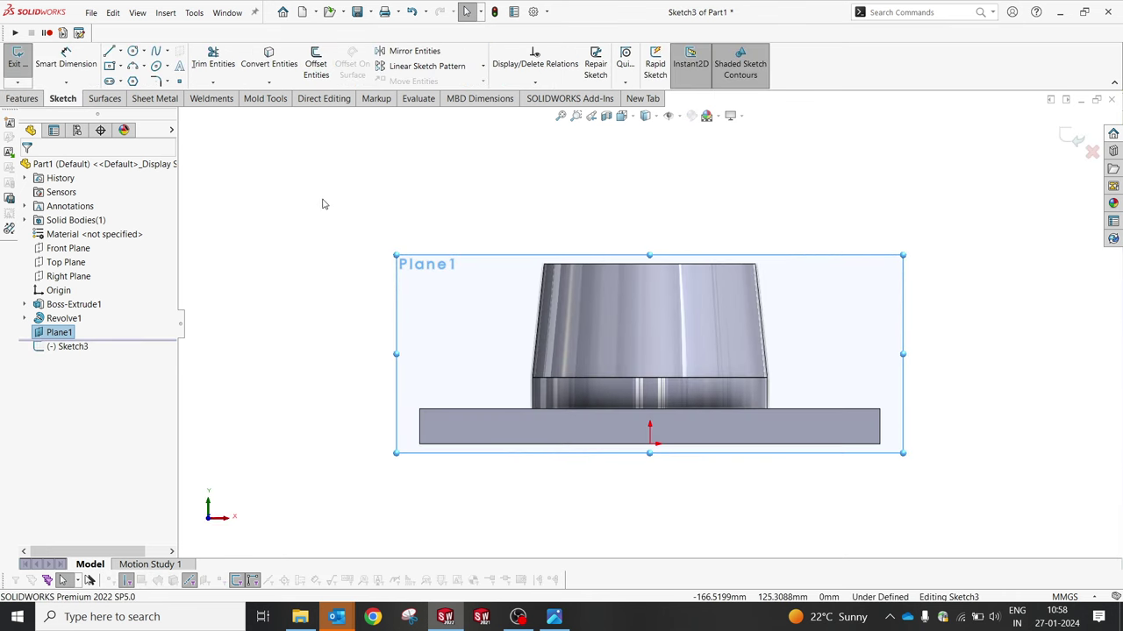
left_click(112, 81)
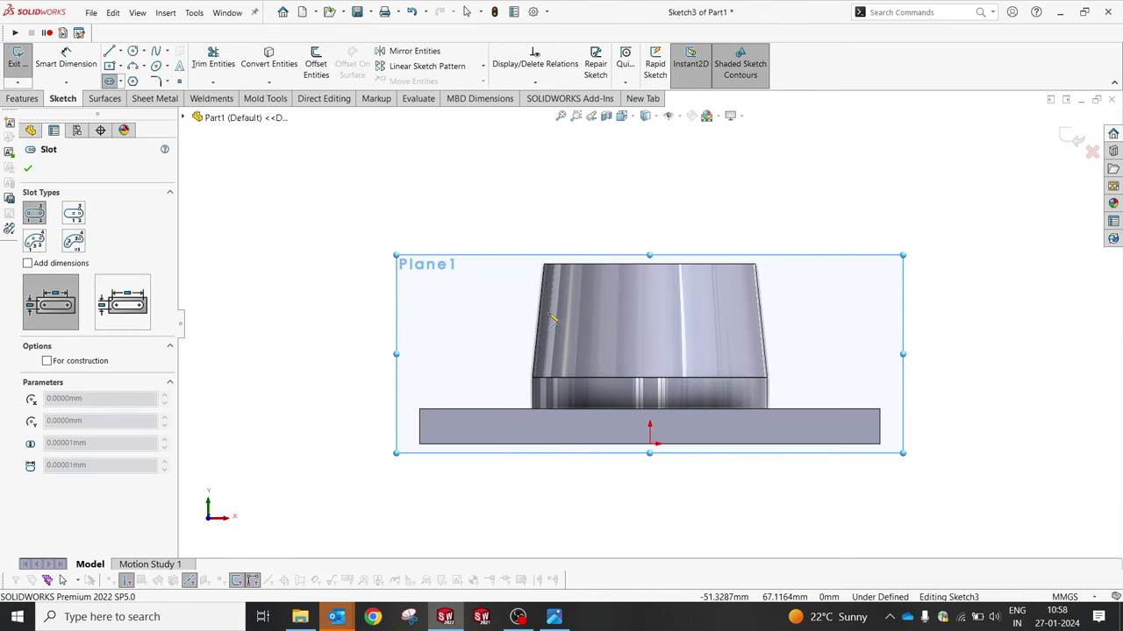
Step: Draw a straight slot across the pedestal and check it against hob.jpg
left_click(648, 320)
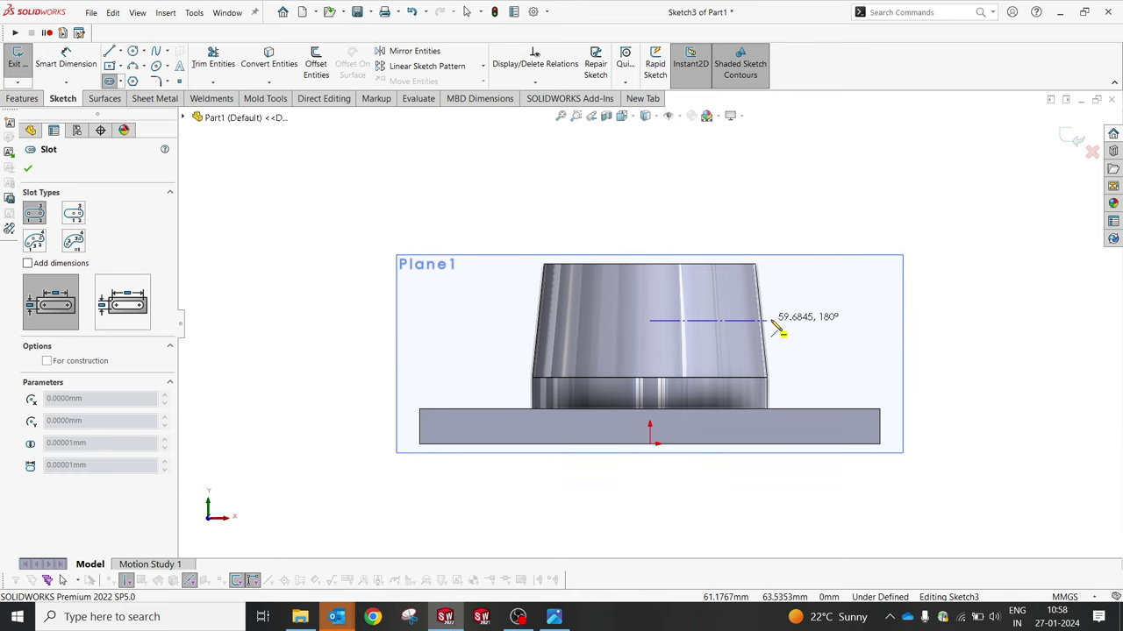
left_click(767, 315)
left_click(802, 306)
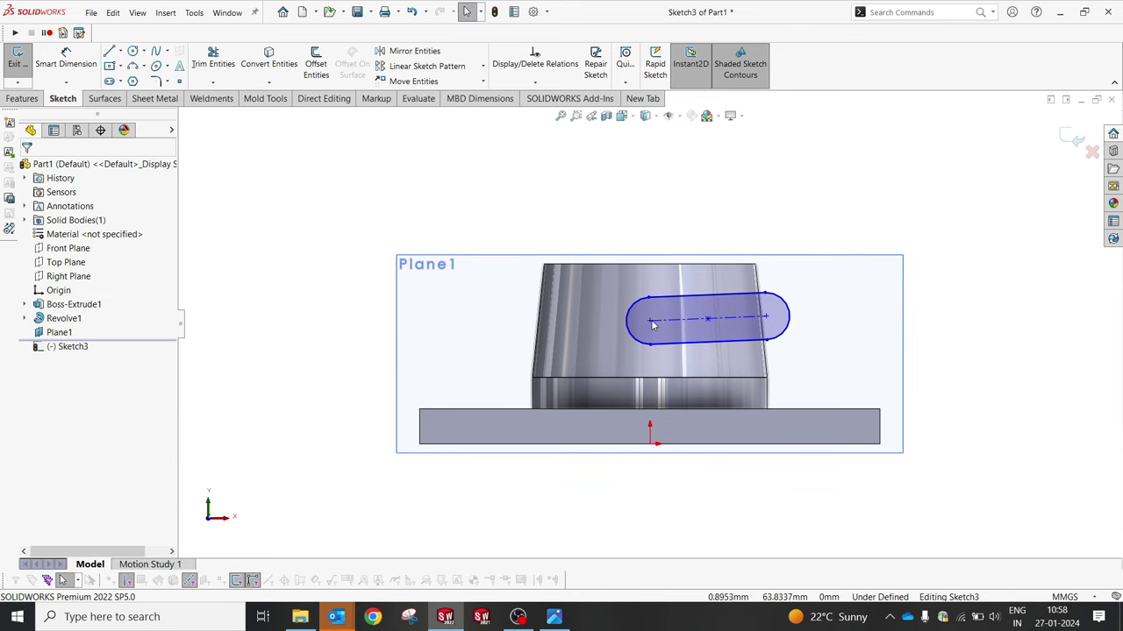
left_click_drag(647, 319, 522, 313)
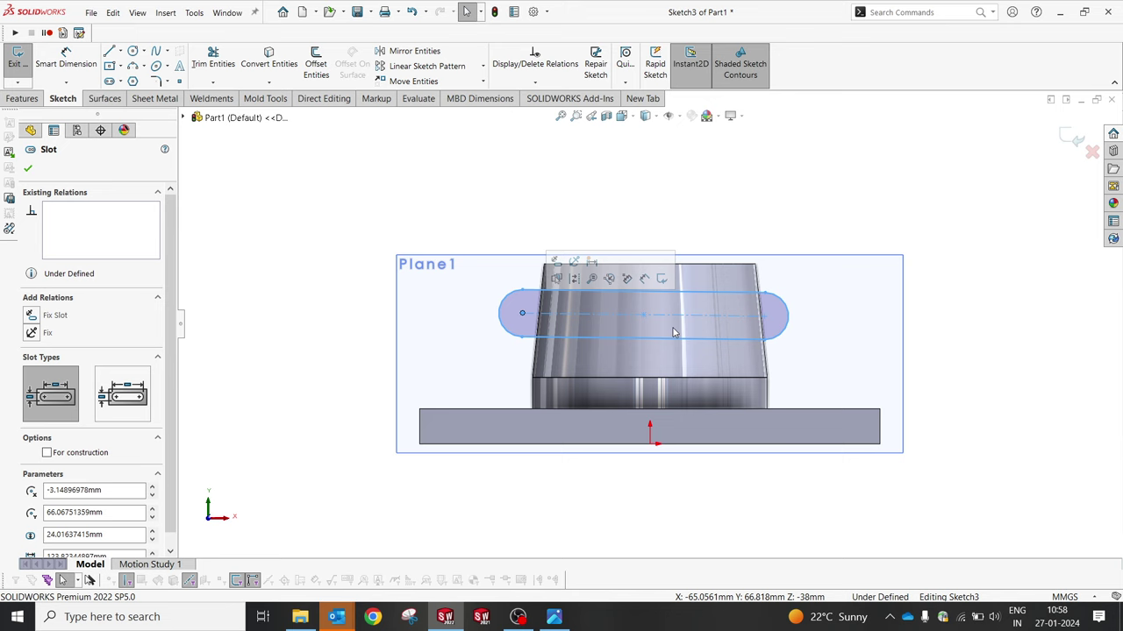
left_click(682, 188)
left_click(554, 617)
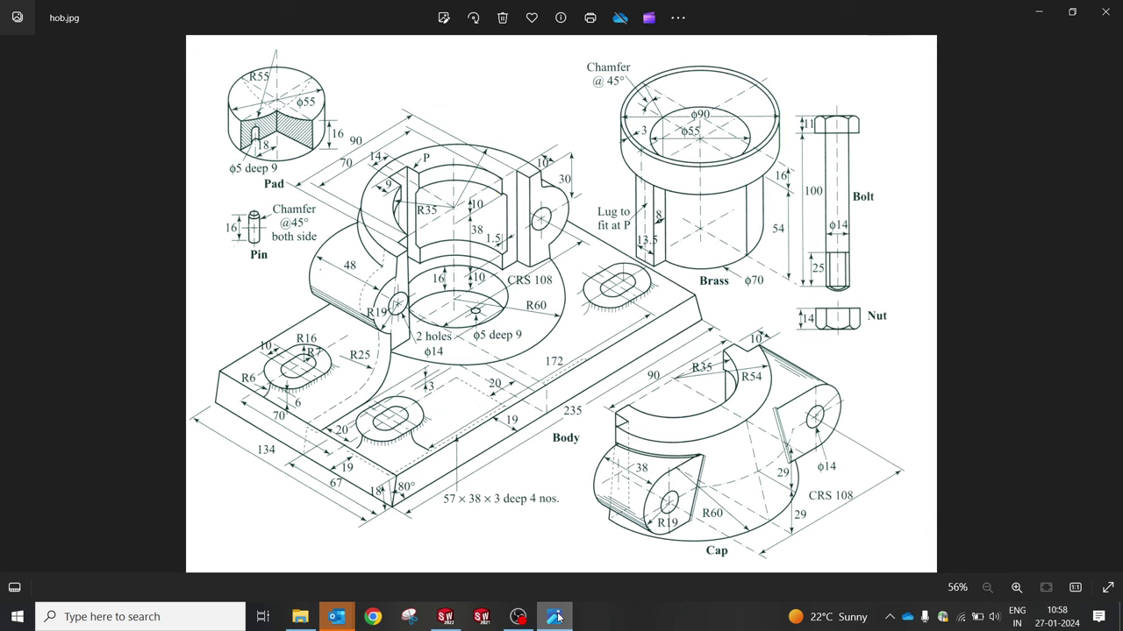
left_click(558, 618)
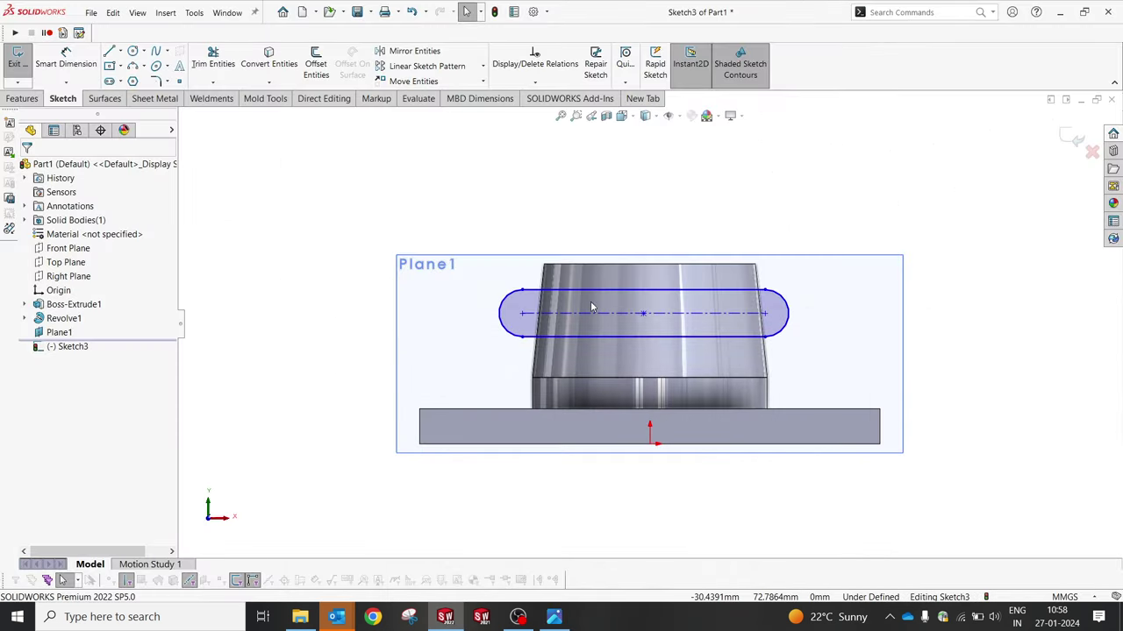
Step: Dimension the slot centre 30 mm below the pedestal top and 108 mm long
key("d")
left_click(629, 270)
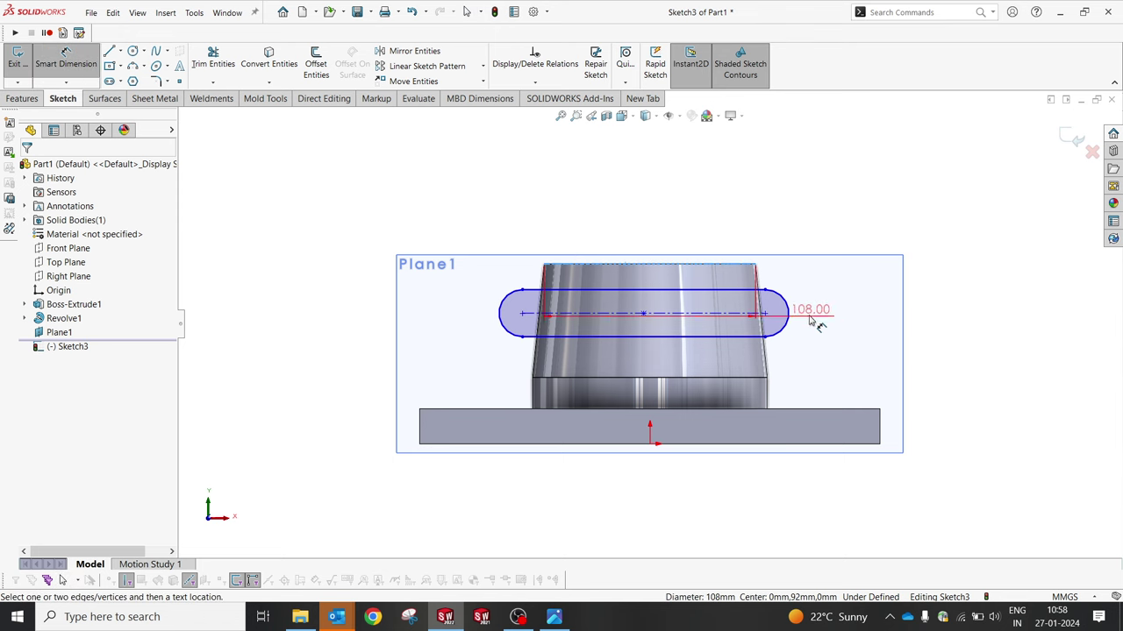
left_click(767, 314)
left_click(840, 304)
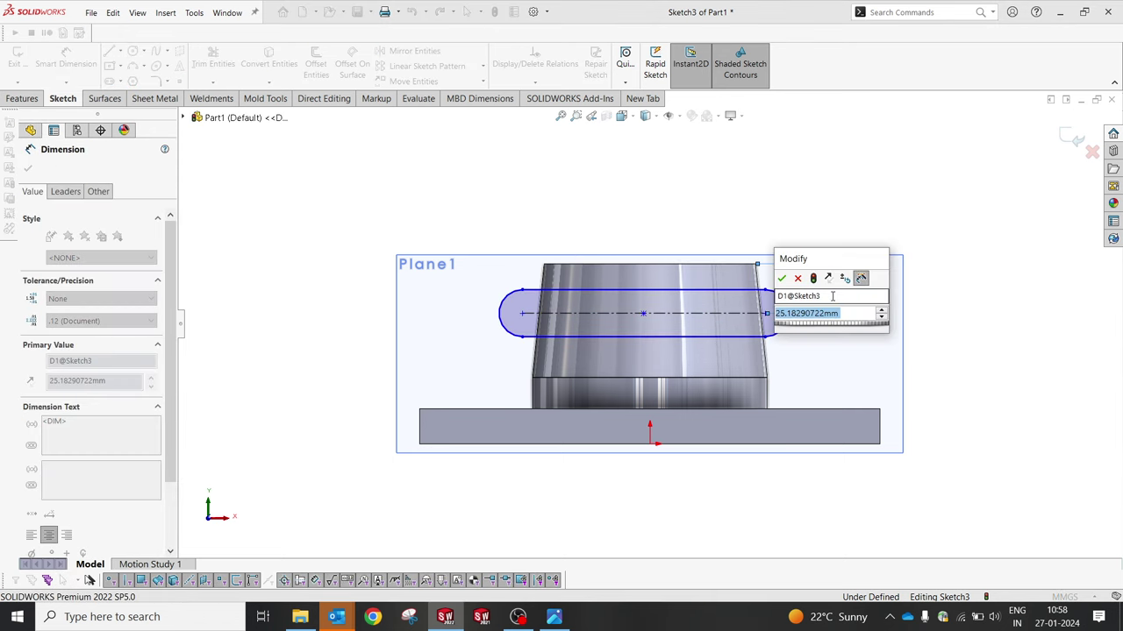
type("30")
key("Return")
key("Escape")
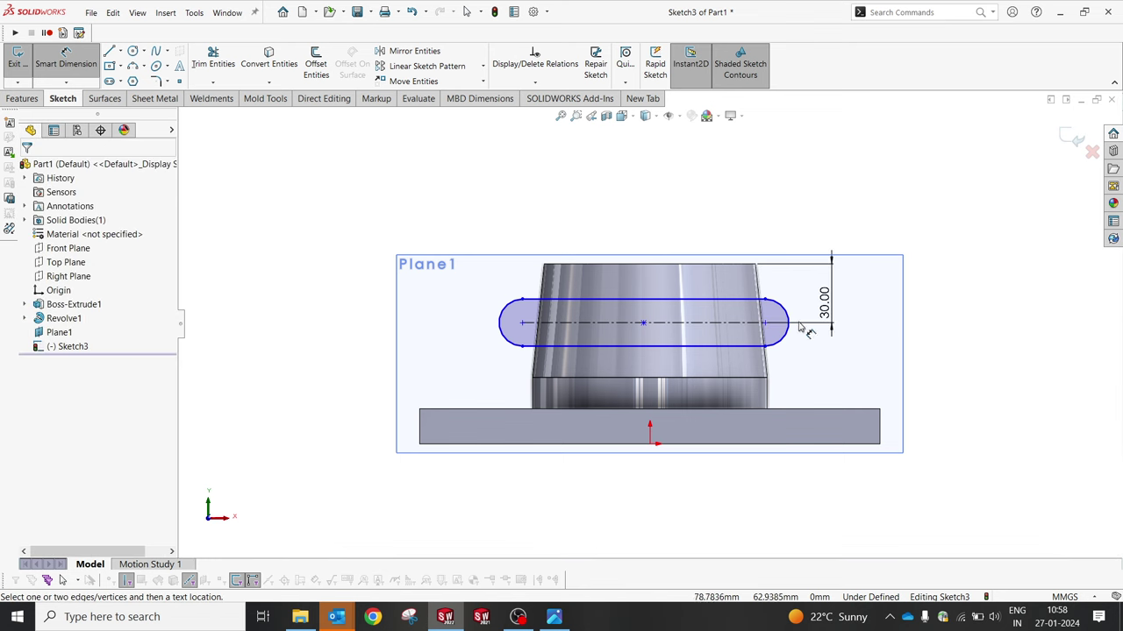
left_click(708, 324)
left_click(679, 533)
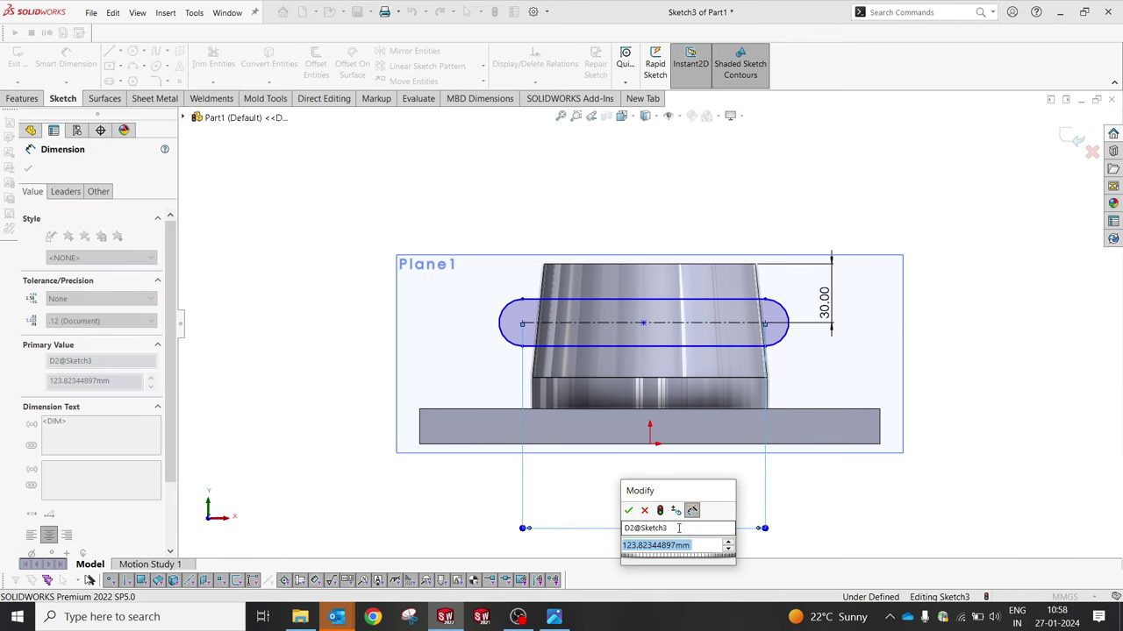
type("108")
key("Return")
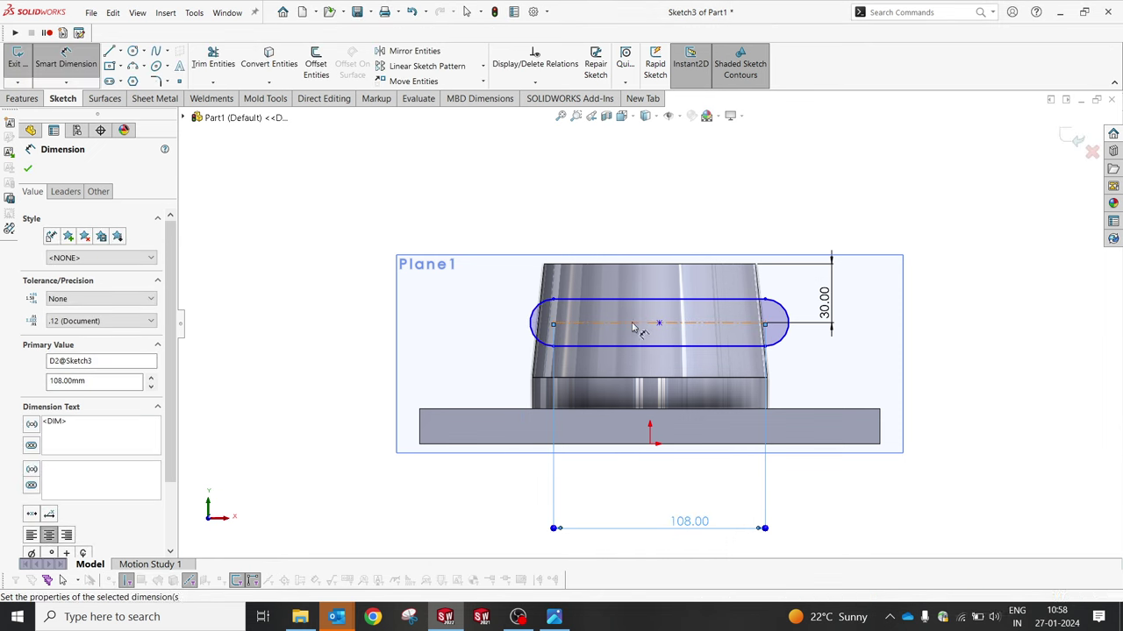
key("Escape")
key("Escape")
Step: Add a Vertical relation between the slot centre and the origin
left_click(649, 324)
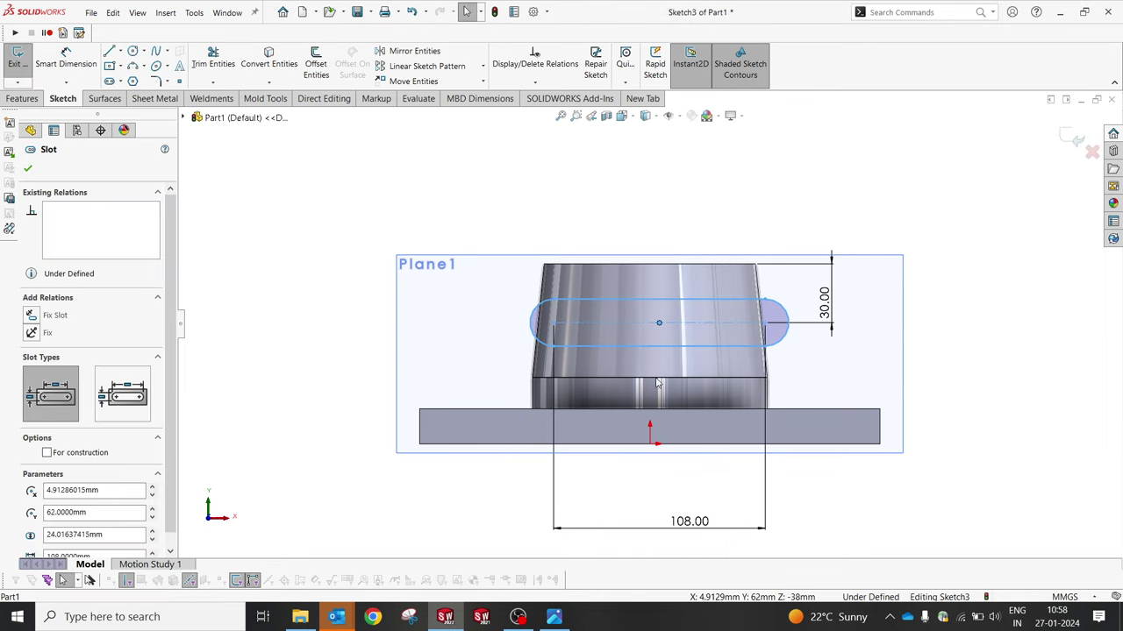
left_click(650, 443, "ctrl")
left_click(700, 394)
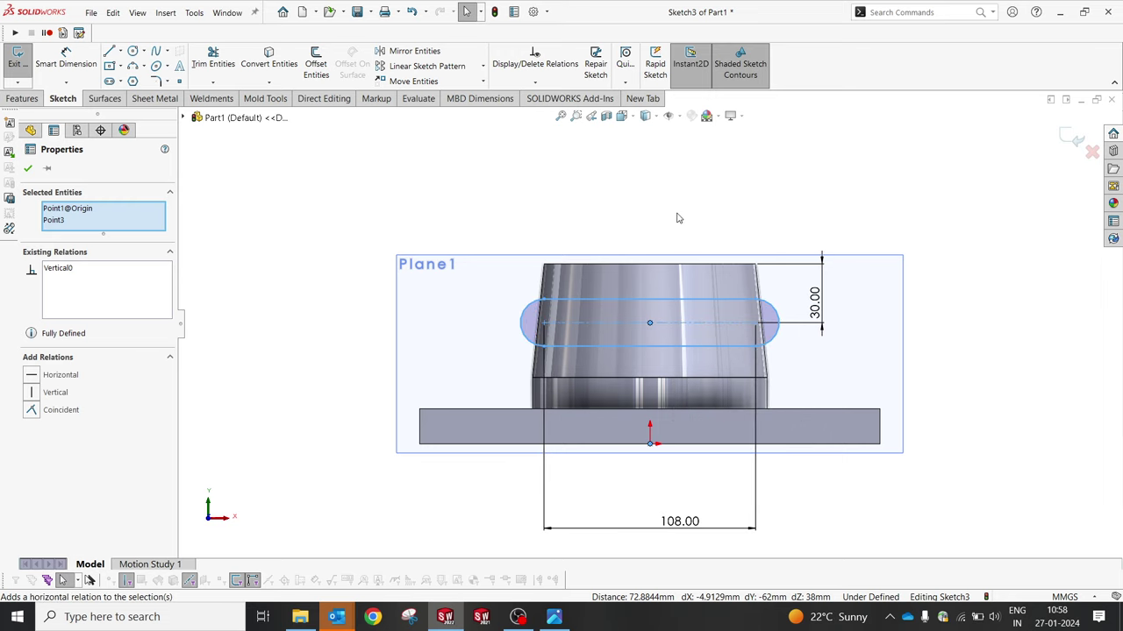
left_click(671, 215)
Step: Set the slot's end radius to R19 and view the sketch isometrically
left_click(550, 620)
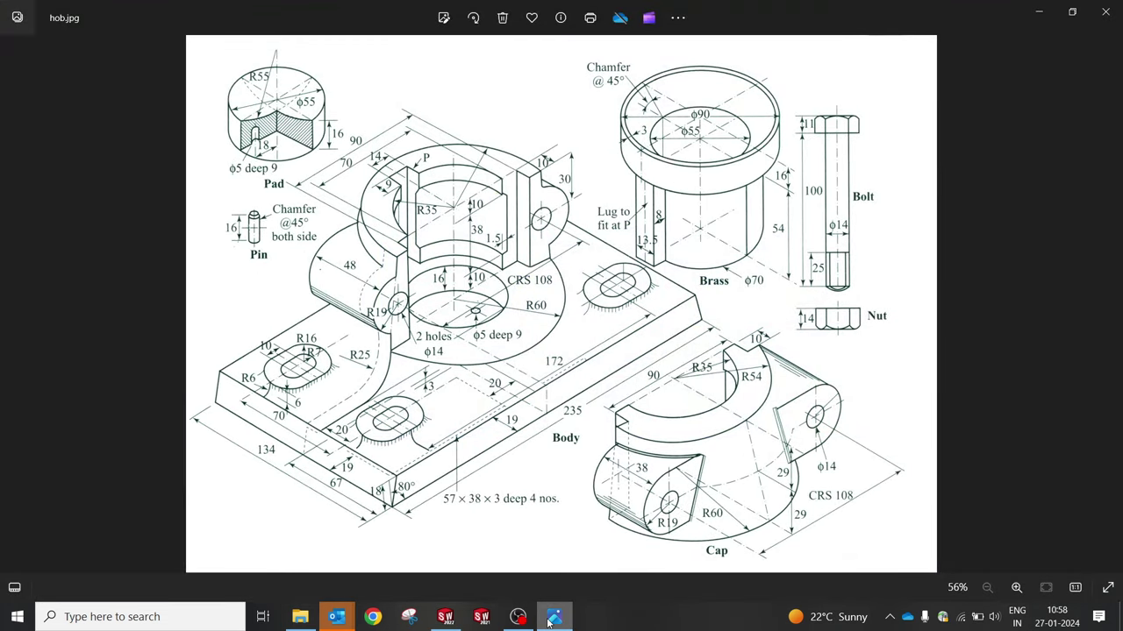
left_click(550, 620)
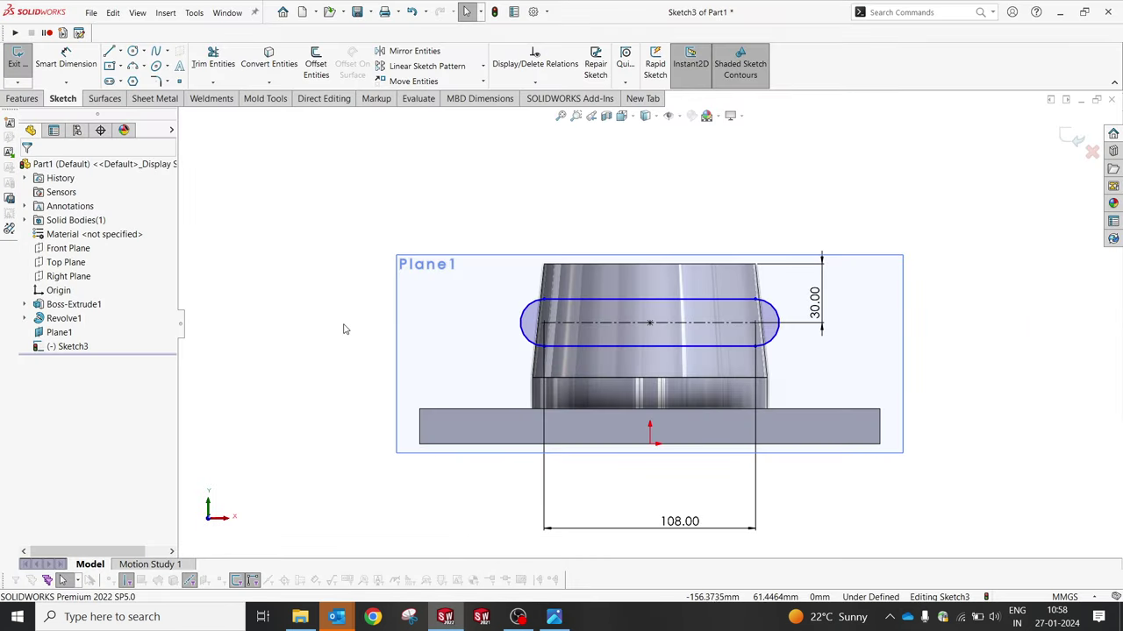
left_click(537, 312)
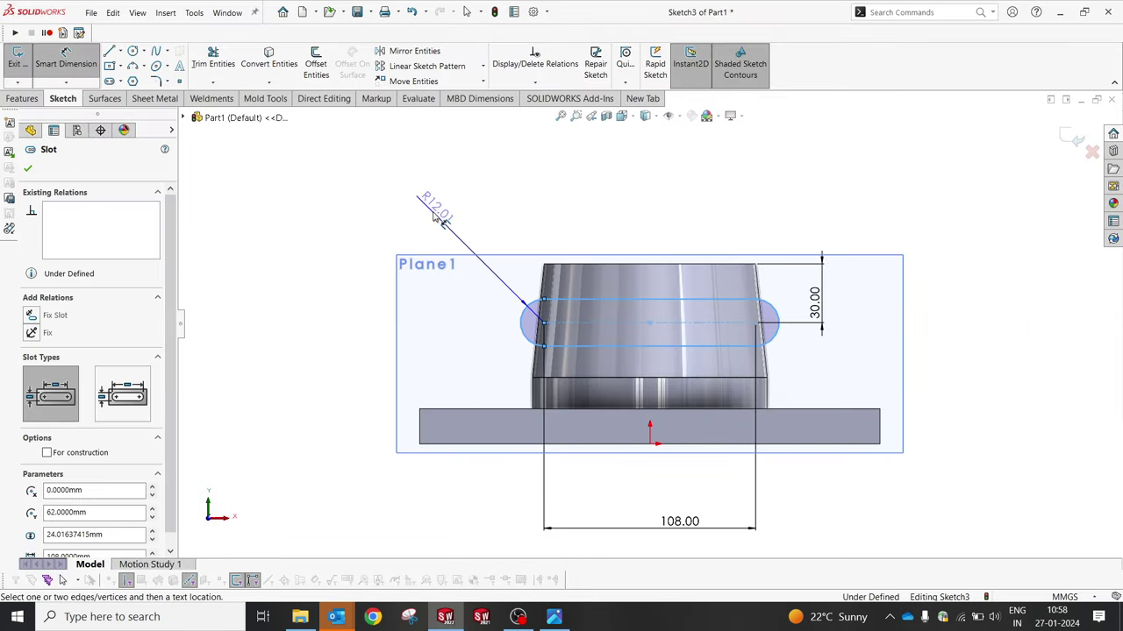
left_click(414, 195)
type("19")
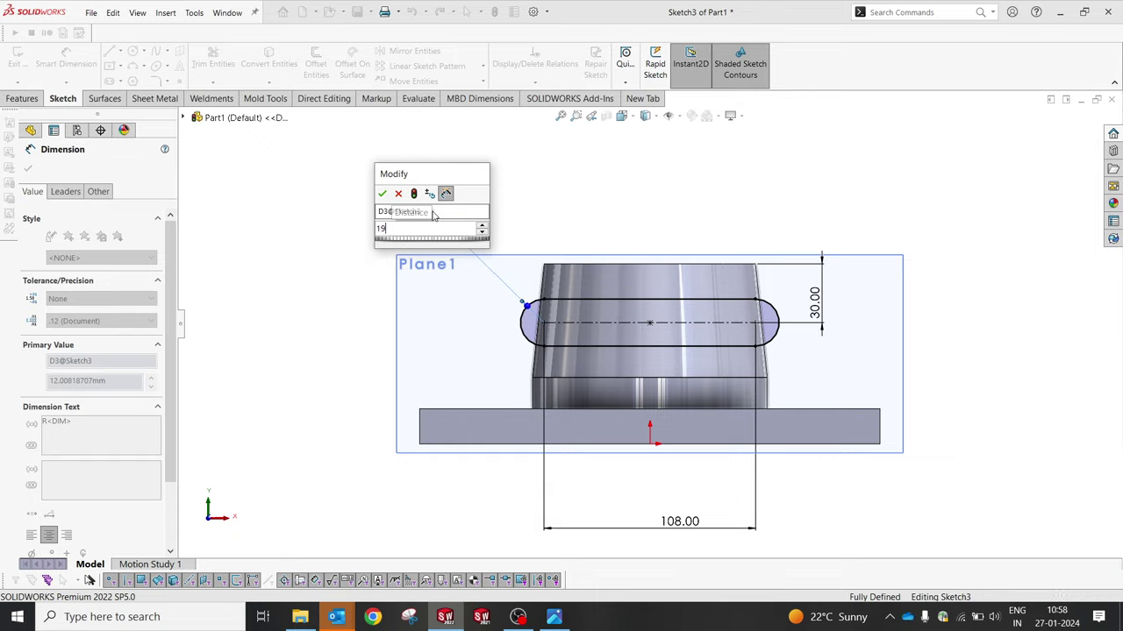
key("Return")
right_click(566, 164)
left_click(613, 201)
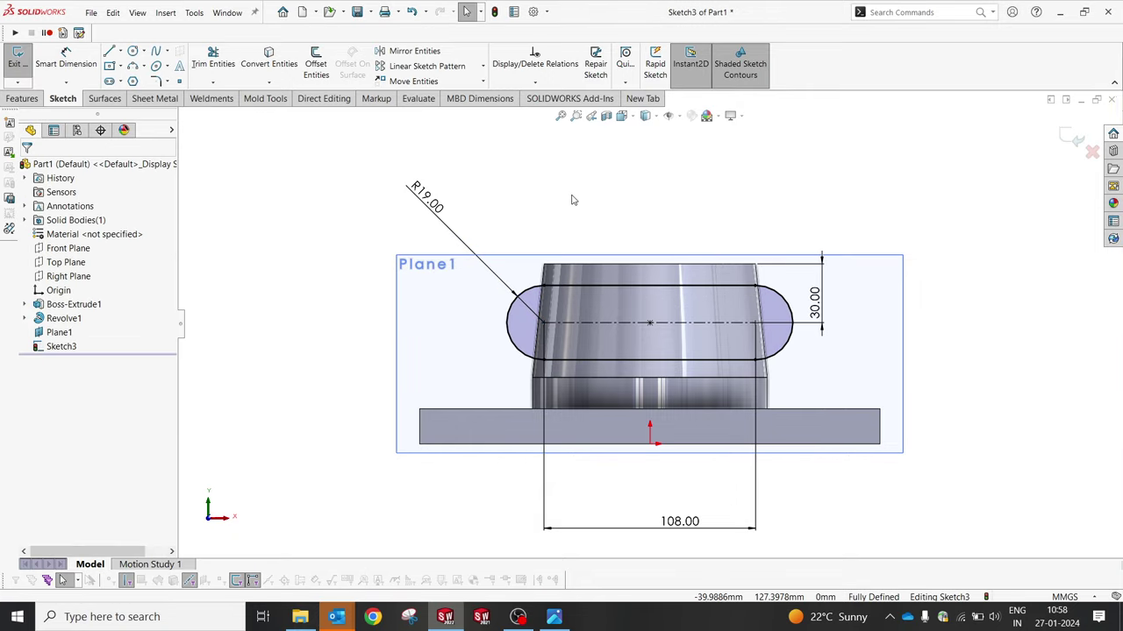
key("ctrl+7")
mouse_move(627, 261)
middle_mouse_down()
mouse_move(553, 320)
mouse_move(613, 263)
middle_mouse_up()
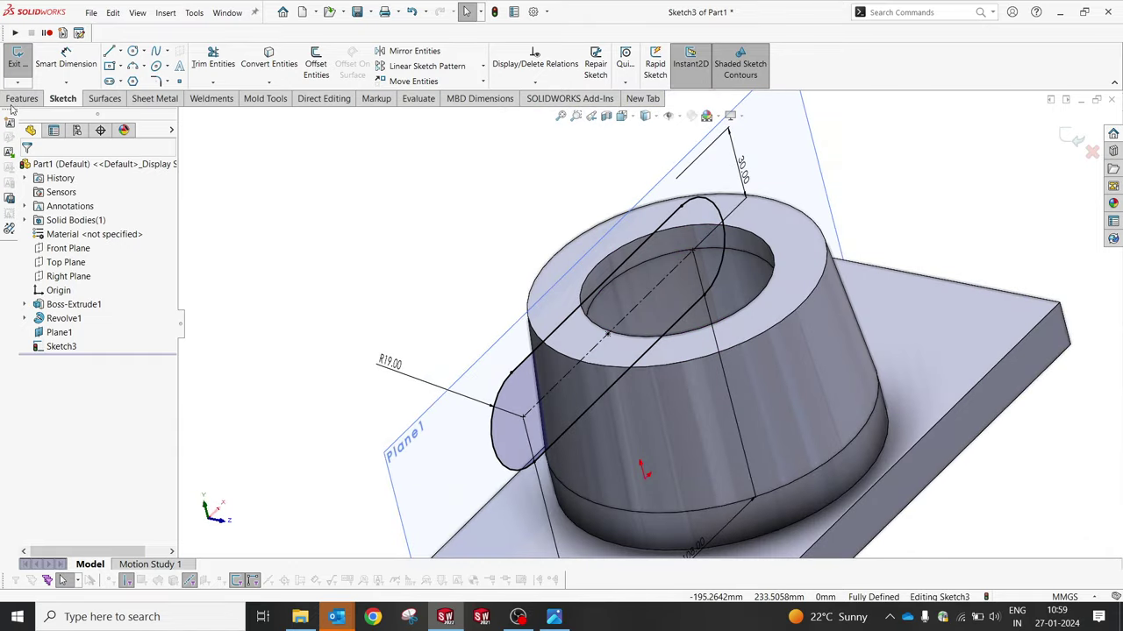
Step: Extrude the Sketch3 slot as a 48 mm blind boss merged with the part
left_click(23, 99)
left_click(12, 55)
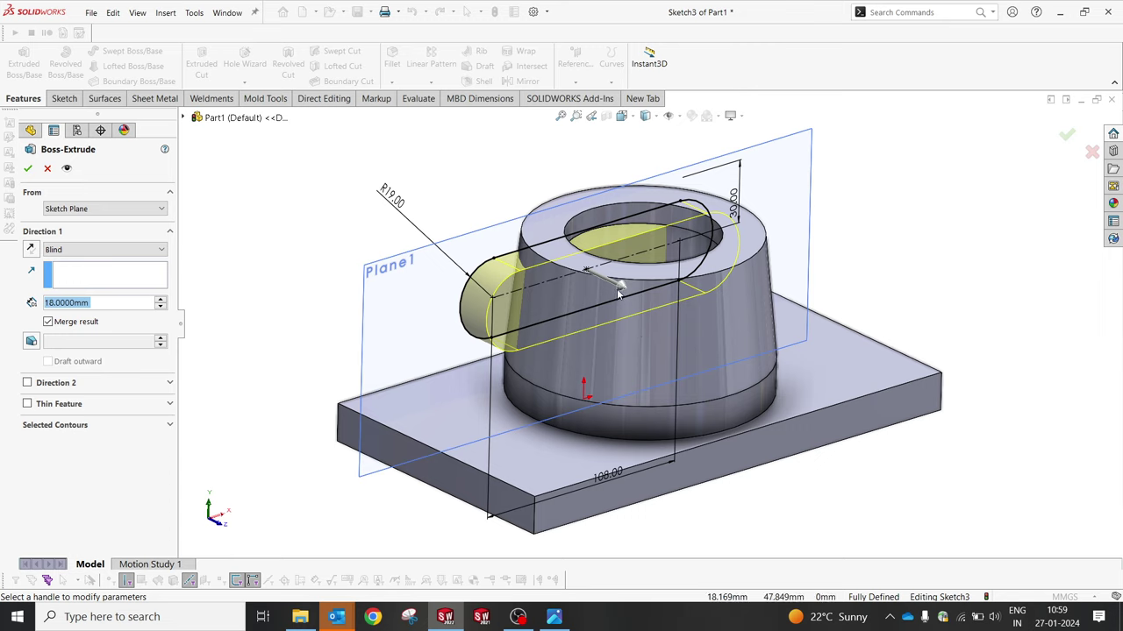
type("48")
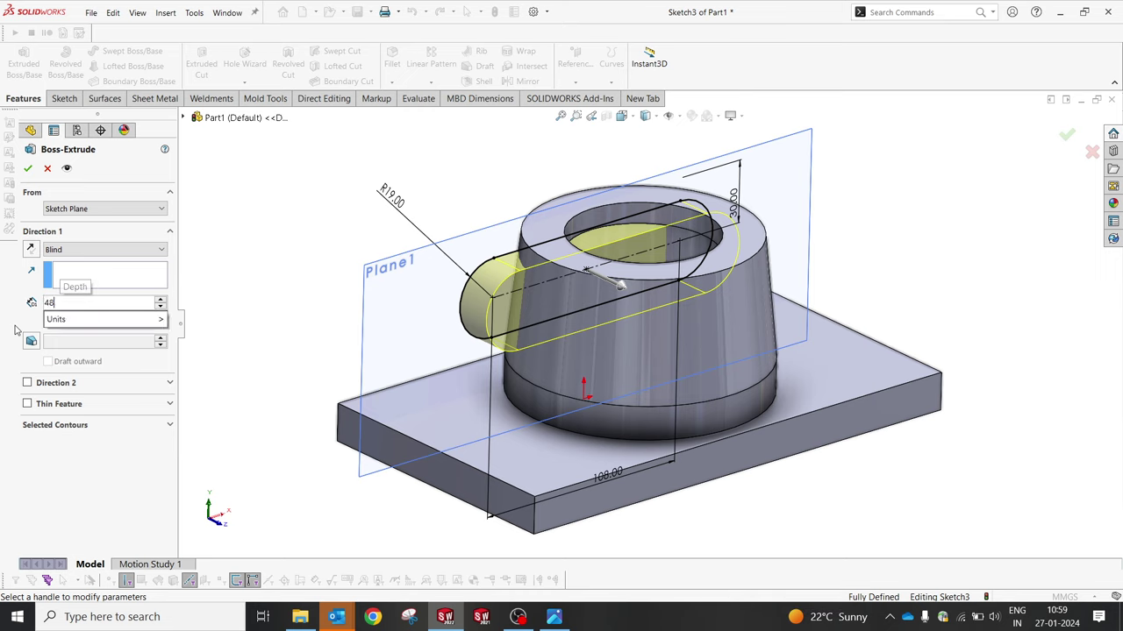
key("Return")
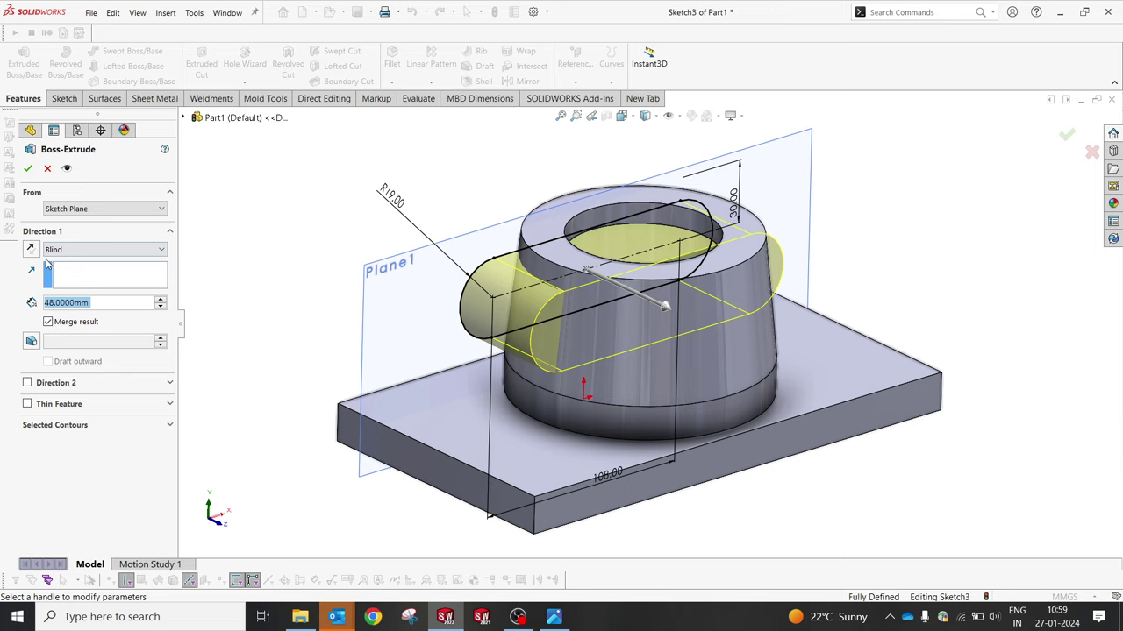
left_click(65, 323)
left_click(27, 168)
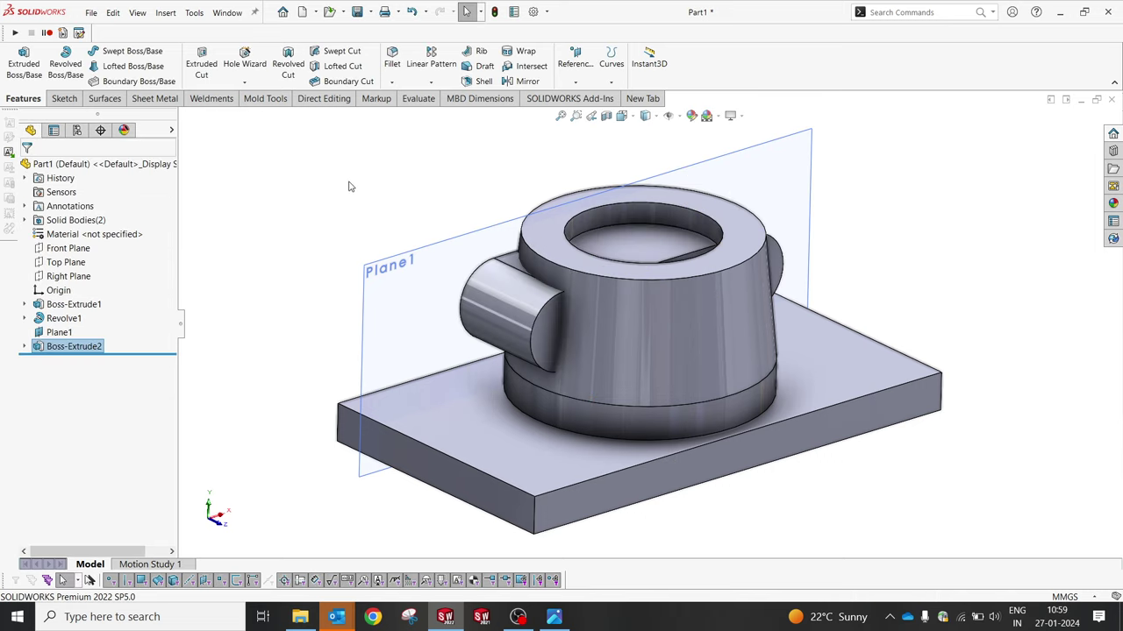
Step: Indent the slot boss with the pedestal, with Cut checked
left_click(161, 17)
mouse_move(188, 63)
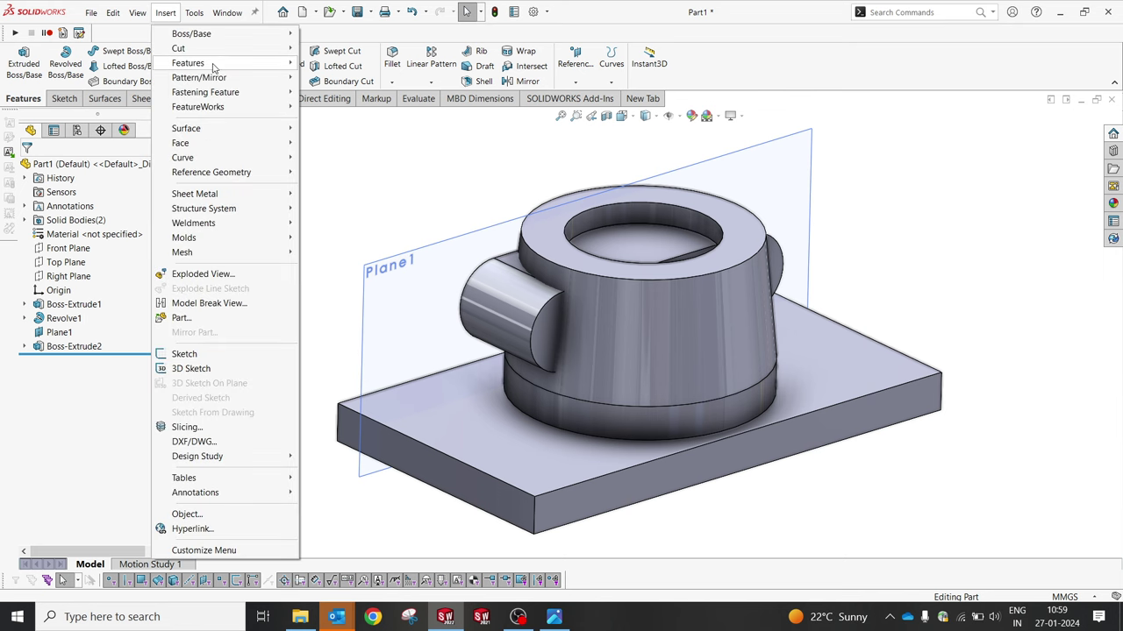
left_click(355, 285)
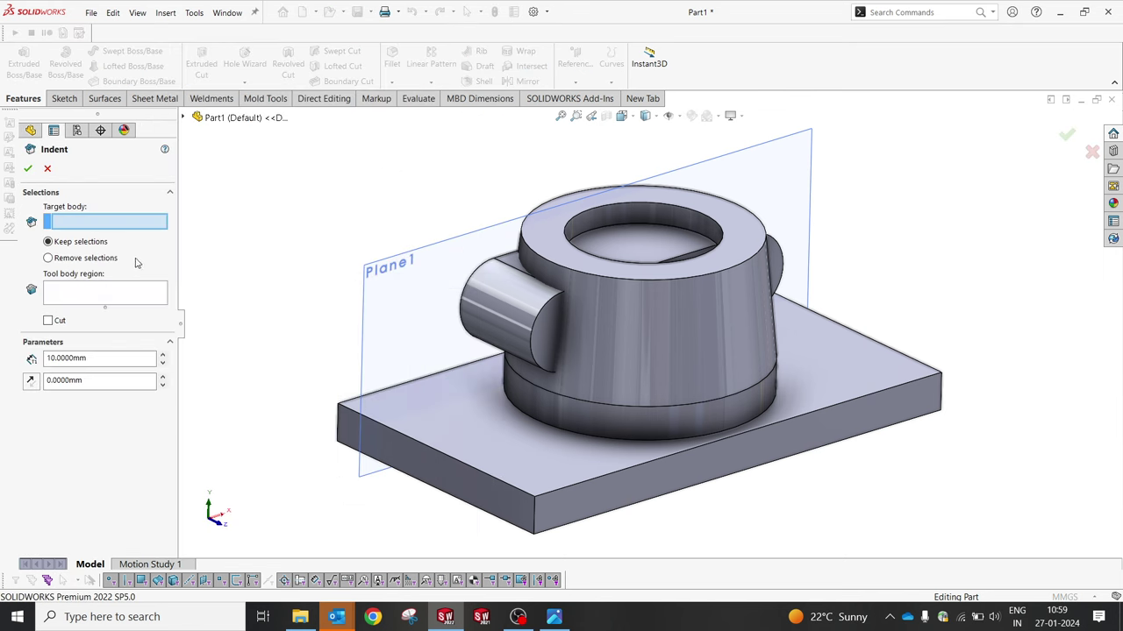
left_click(499, 280)
left_click(48, 321)
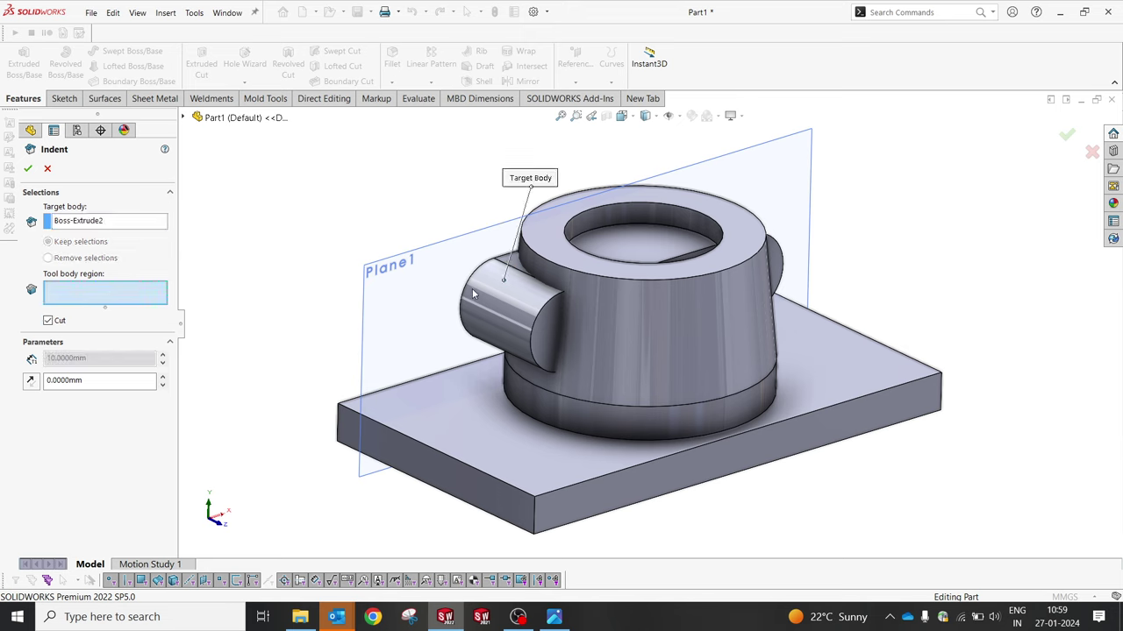
left_click(643, 306)
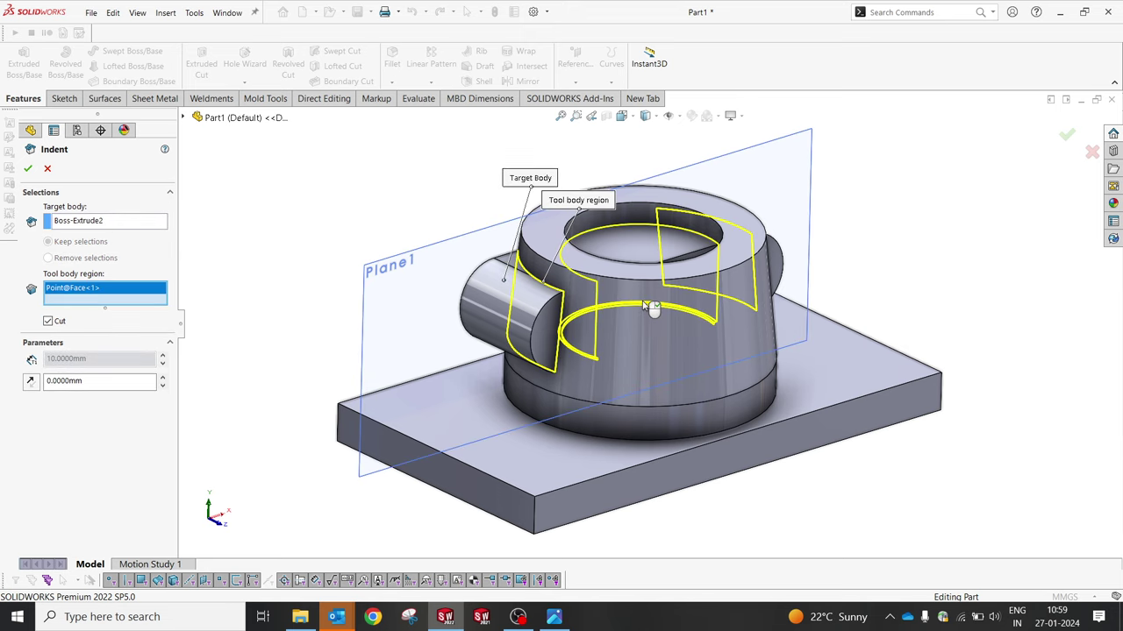
left_click(29, 169)
Step: Delete the leftover indent body inside the bore with Delete/Keep Body
left_click(315, 103)
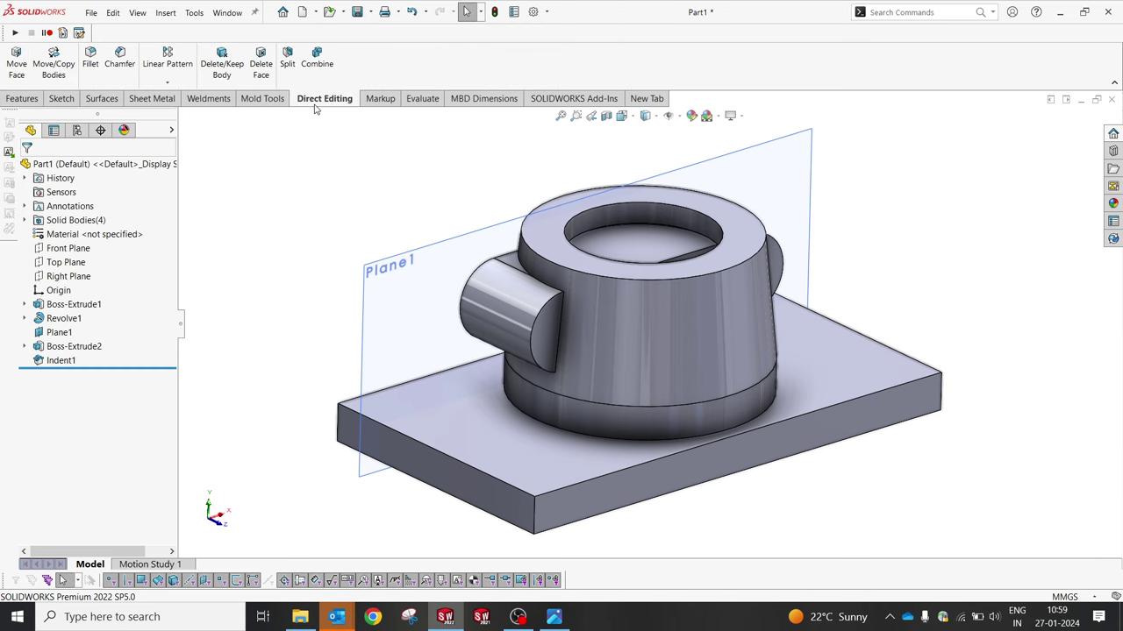
left_click(222, 64)
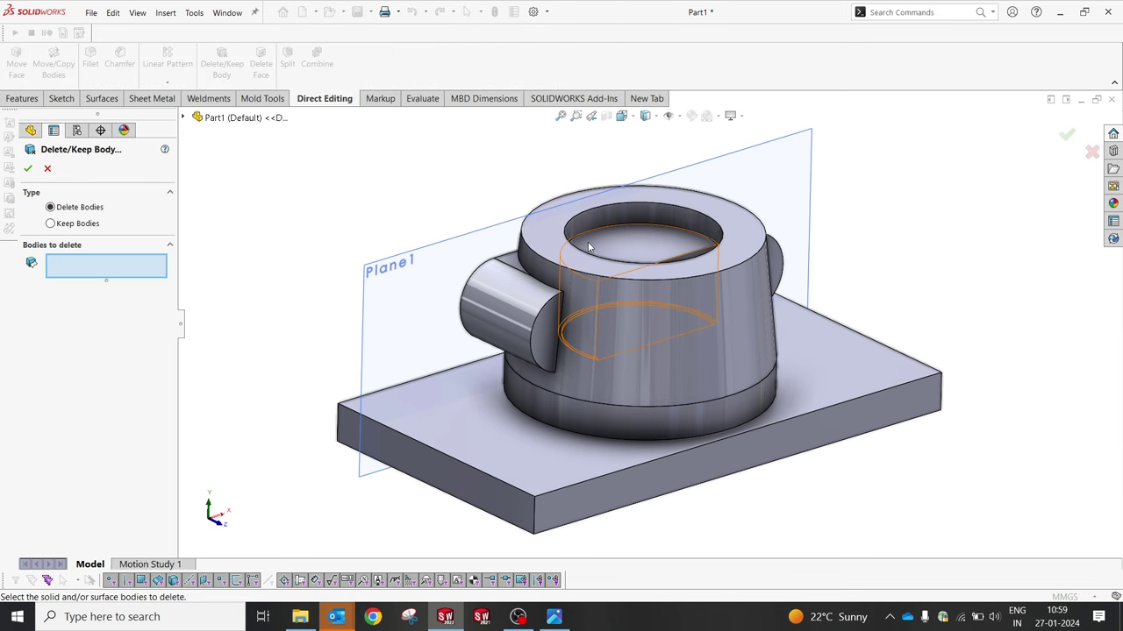
left_click(647, 255)
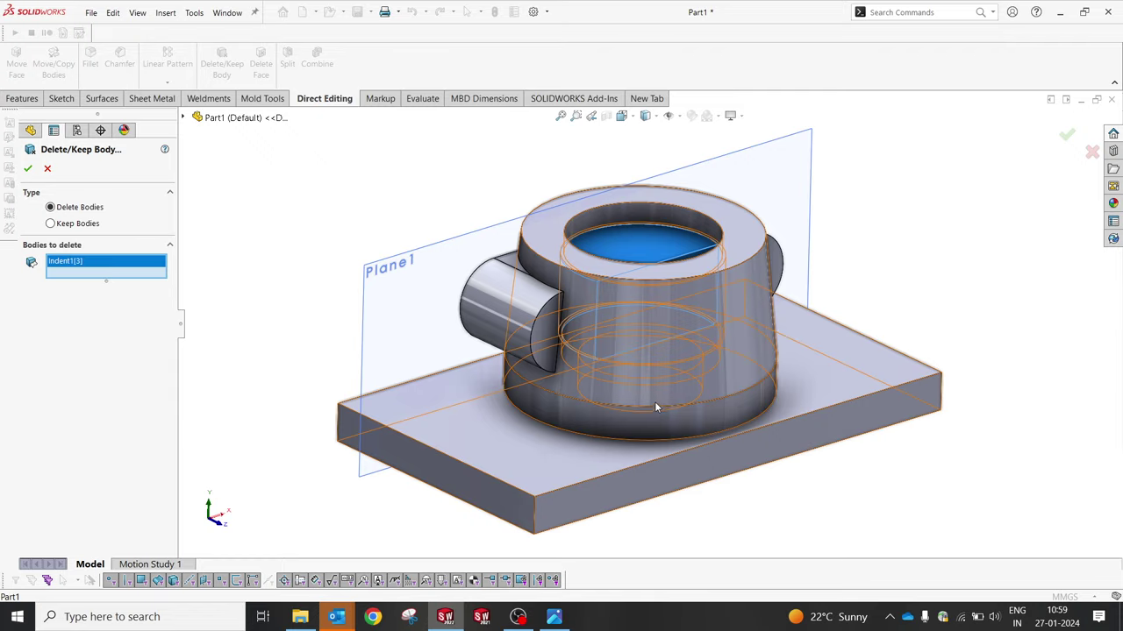
mouse_move(654, 402)
middle_mouse_down()
mouse_move(603, 200)
mouse_move(631, 334)
middle_mouse_up()
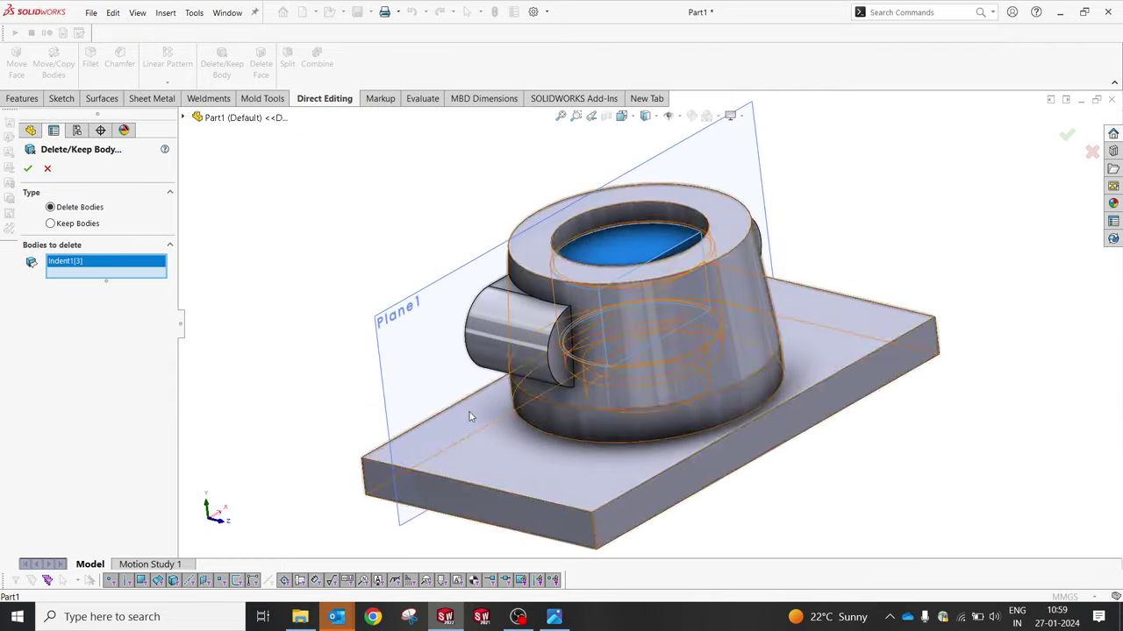
left_click(27, 169)
Step: Hide Plane1 from a near-top view
mouse_move(464, 248)
middle_mouse_down()
mouse_move(434, 362)
mouse_move(481, 305)
mouse_move(377, 225)
mouse_move(369, 188)
middle_mouse_up()
left_click(377, 226)
left_click(449, 192)
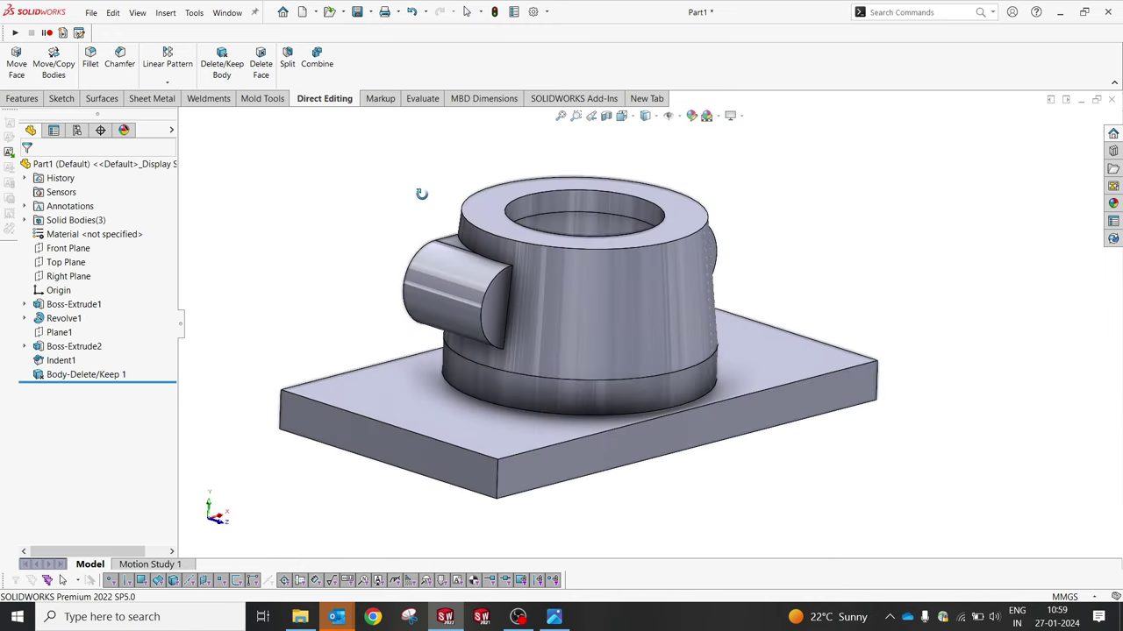
left_click(317, 59)
left_click(488, 282)
left_click(521, 282)
left_click(27, 169)
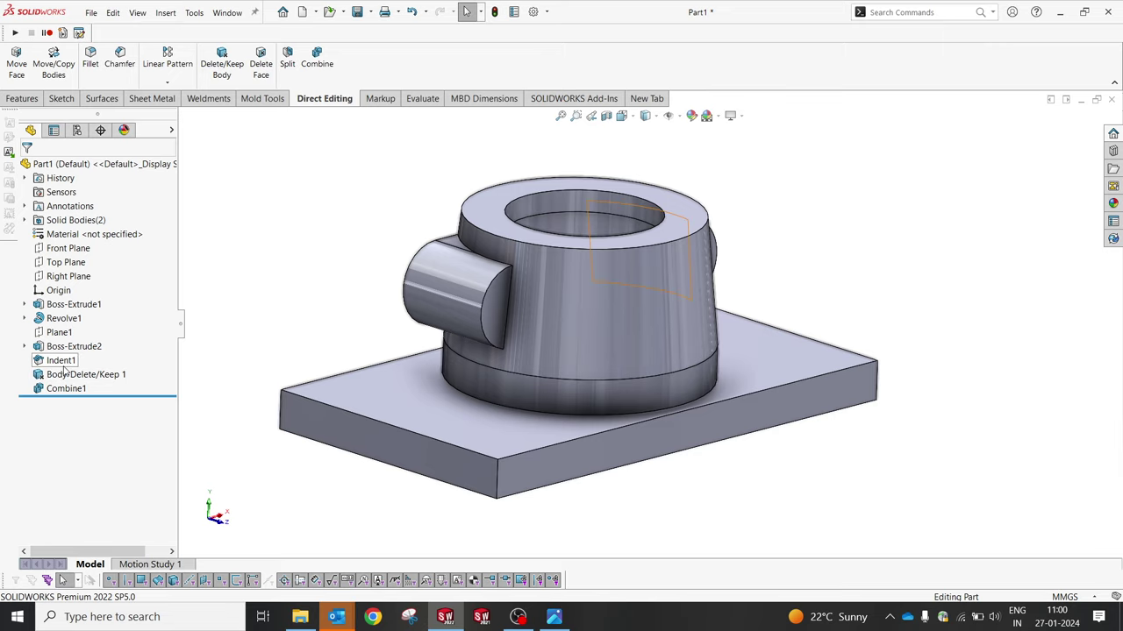
middle_click_drag(544, 267, 891, 255)
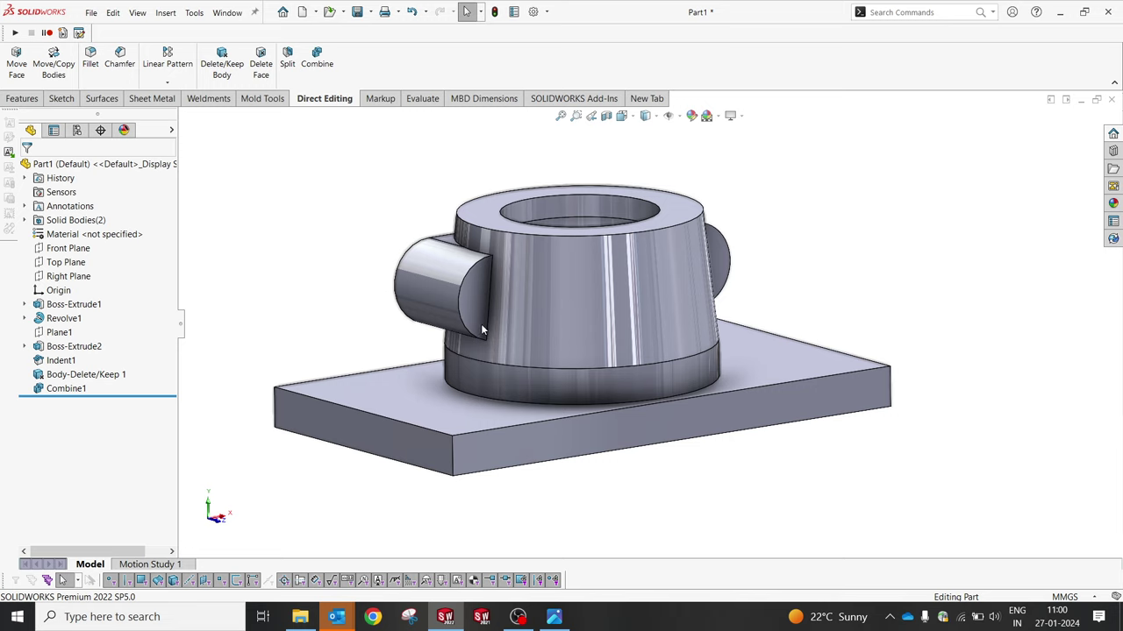
left_click(554, 617)
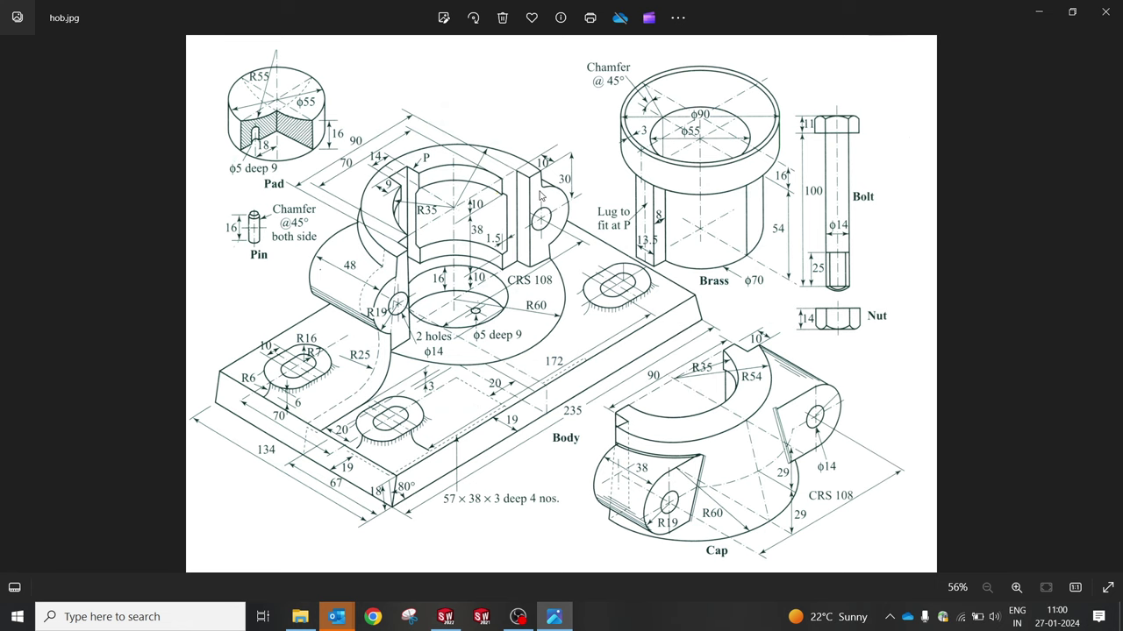
left_click(553, 617)
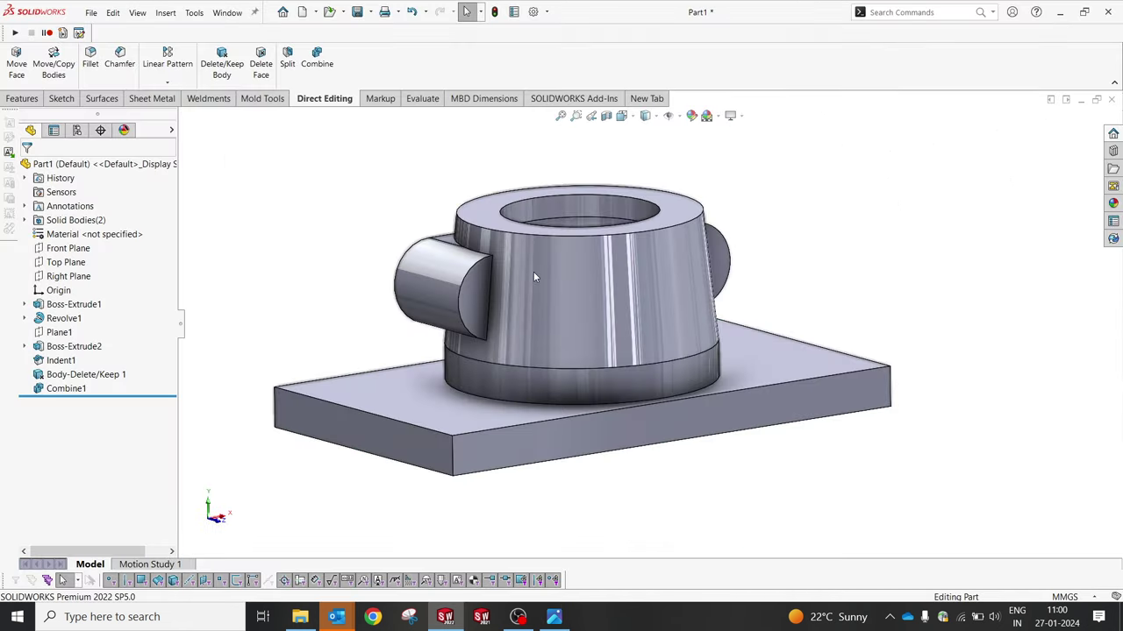
middle_click_drag(533, 277, 476, 251)
left_click(478, 252)
Step: View the pedestal top face Normal To and draw infinite vertical and horizontal centerlines through the origin
left_click(539, 219)
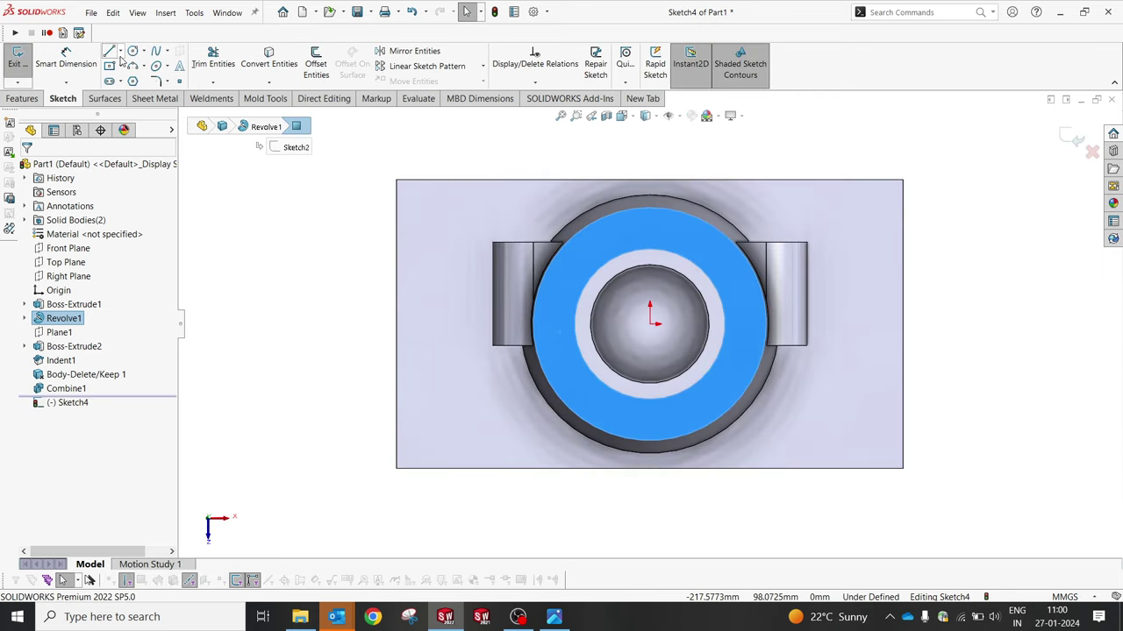
left_click(121, 53)
left_click(145, 78)
left_click(70, 341)
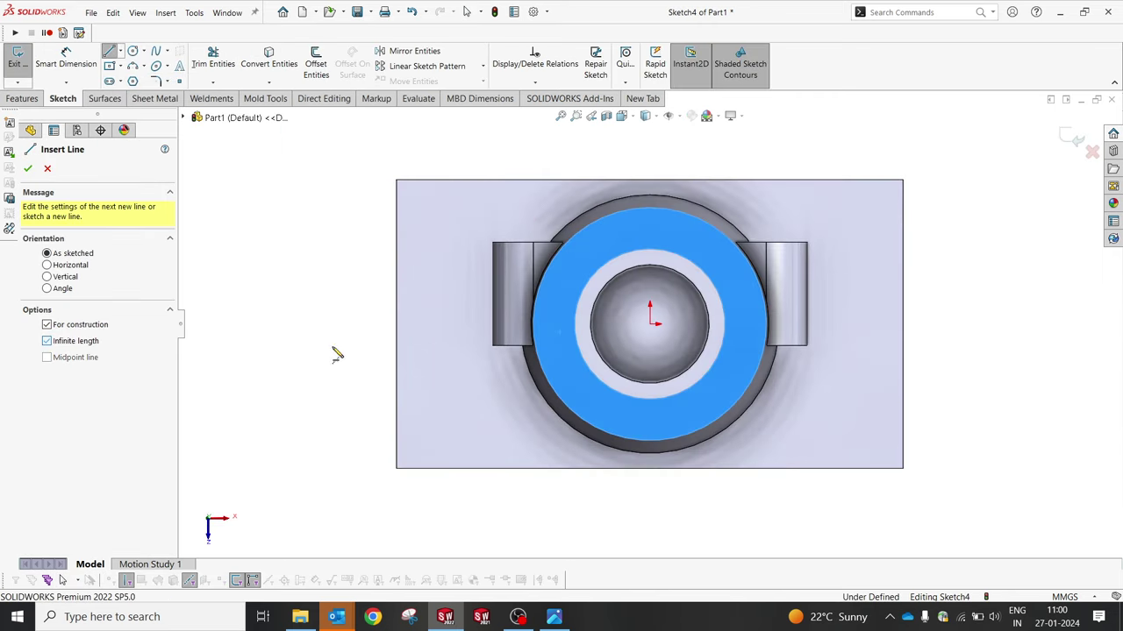
left_click_drag(650, 323, 655, 349)
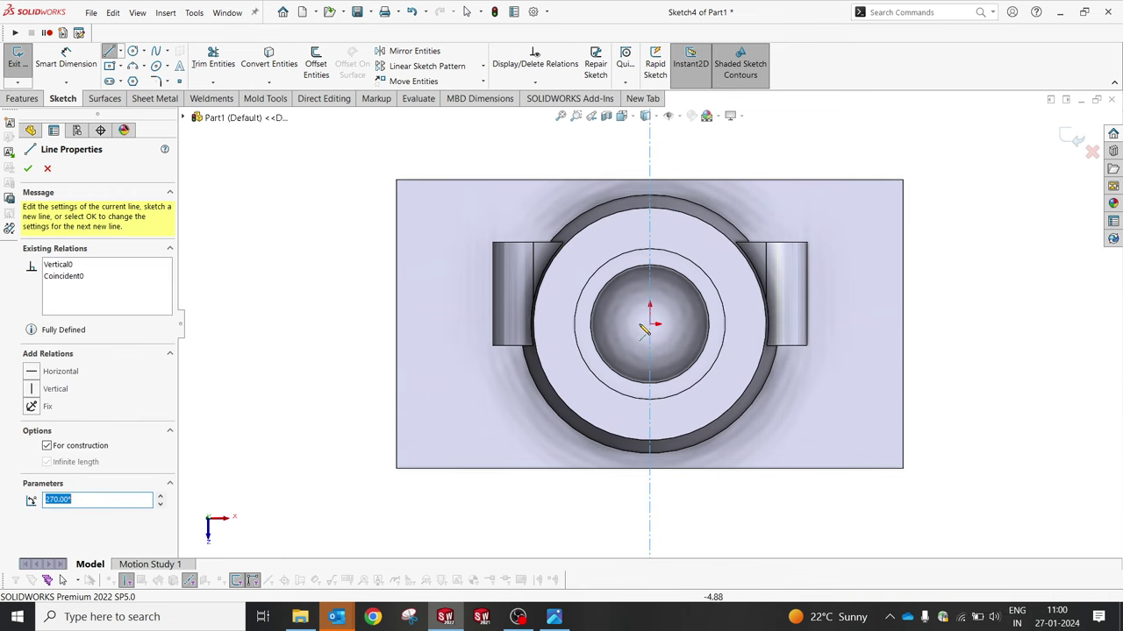
left_click(650, 324)
left_click(687, 331)
key("Escape")
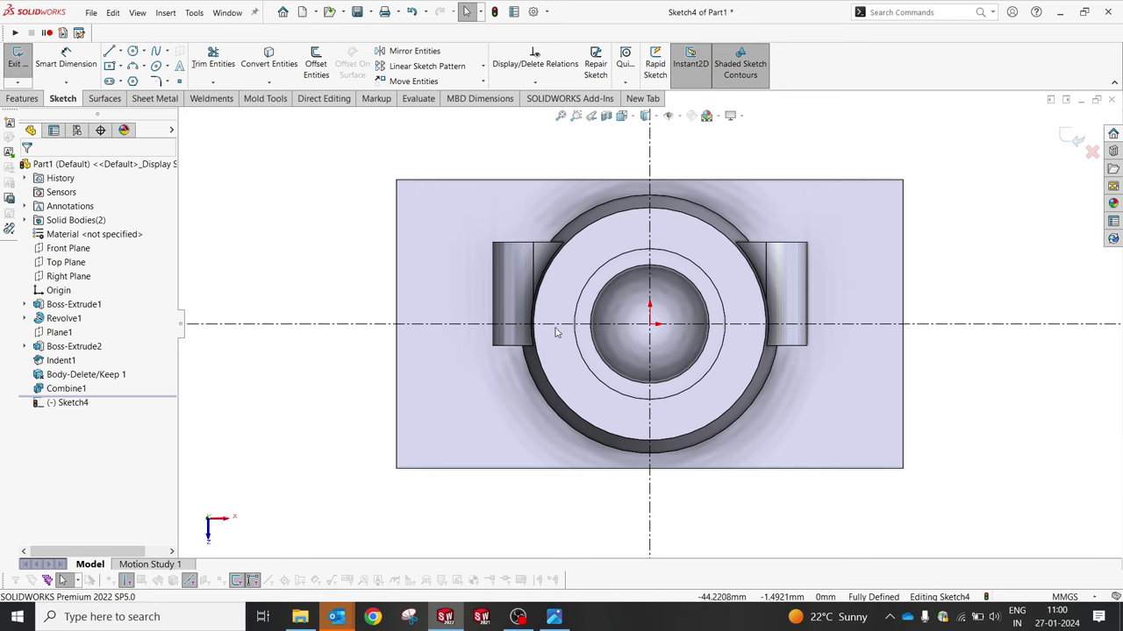
Step: Draw a stepped line outline from the bore centre around the left lug to the plate's front edge
left_click(120, 53)
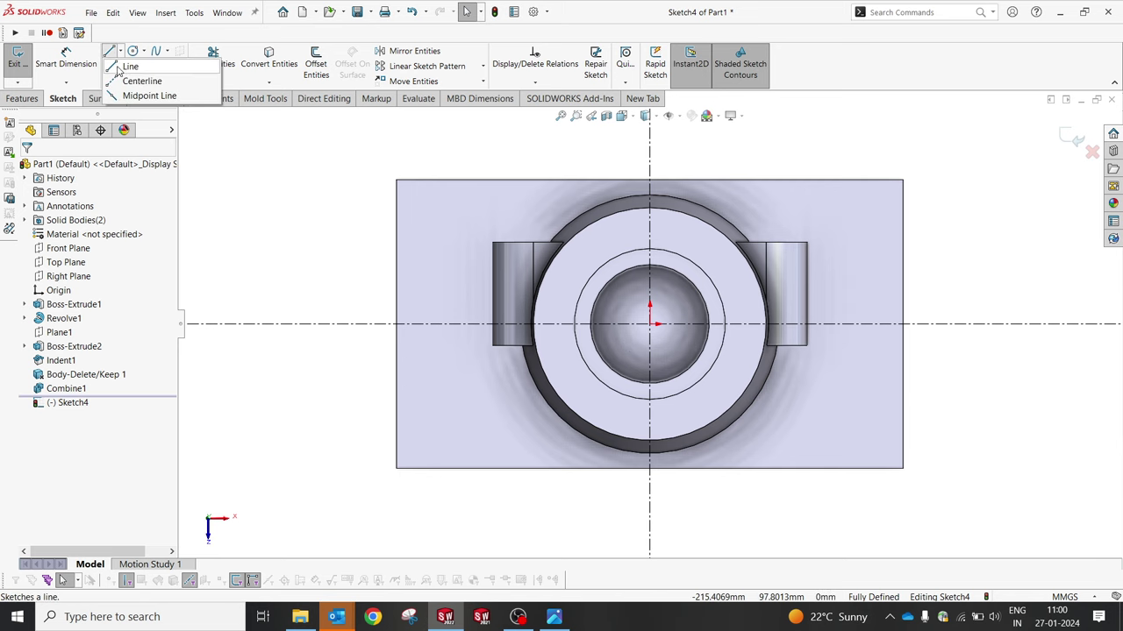
left_click(127, 57)
scroll(641, 342, "down", 2)
scroll(667, 315, "down", 2)
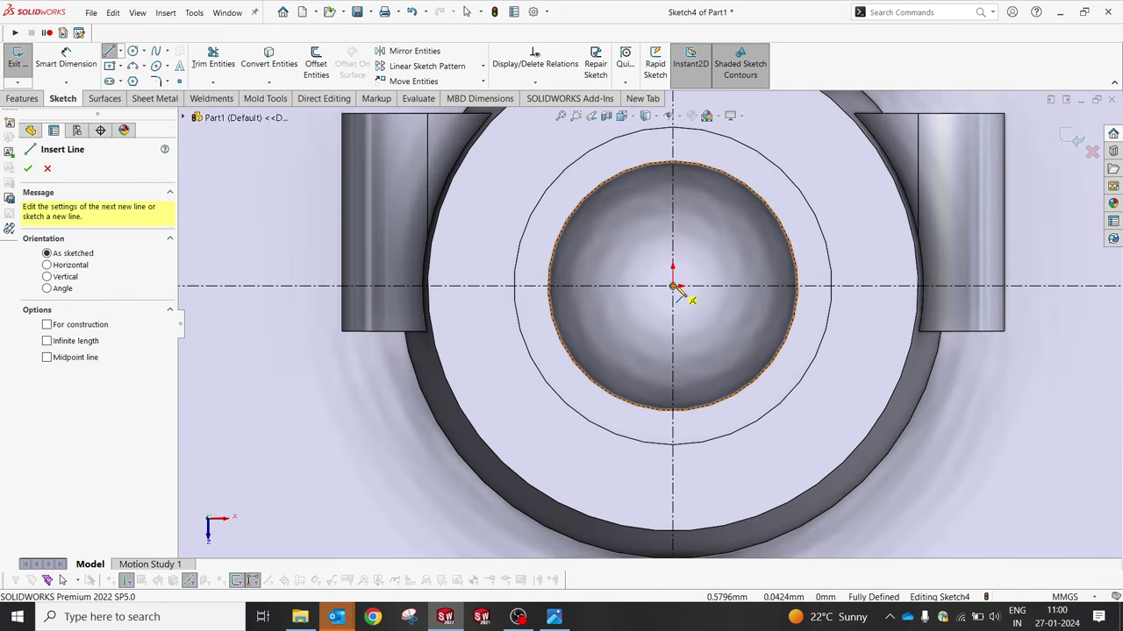
left_click(673, 286)
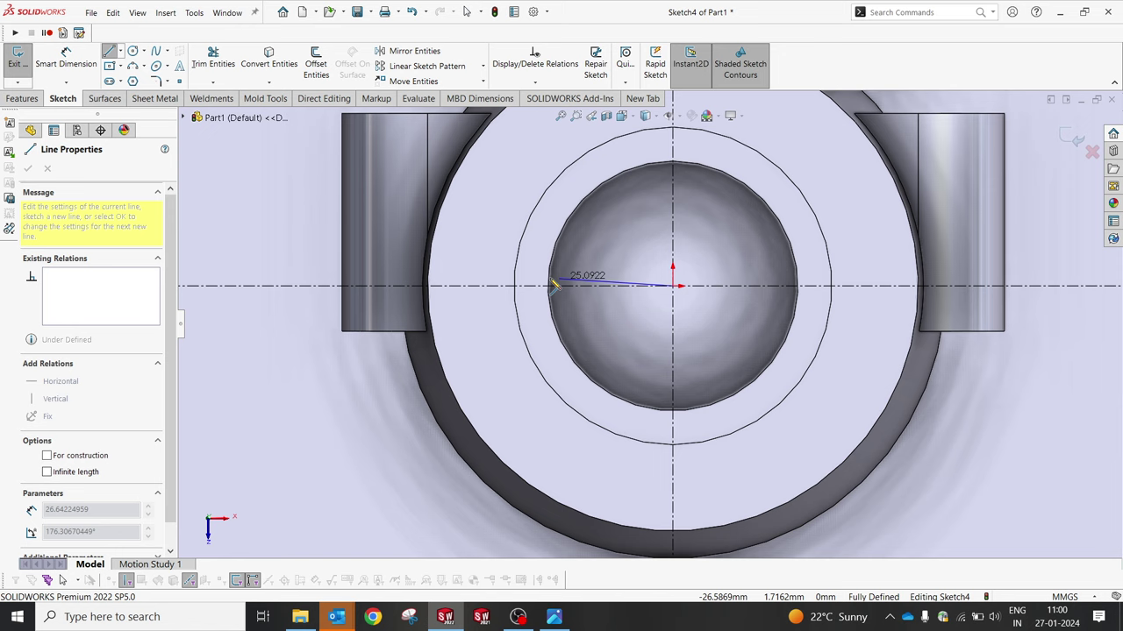
left_click(474, 285)
left_click(474, 318)
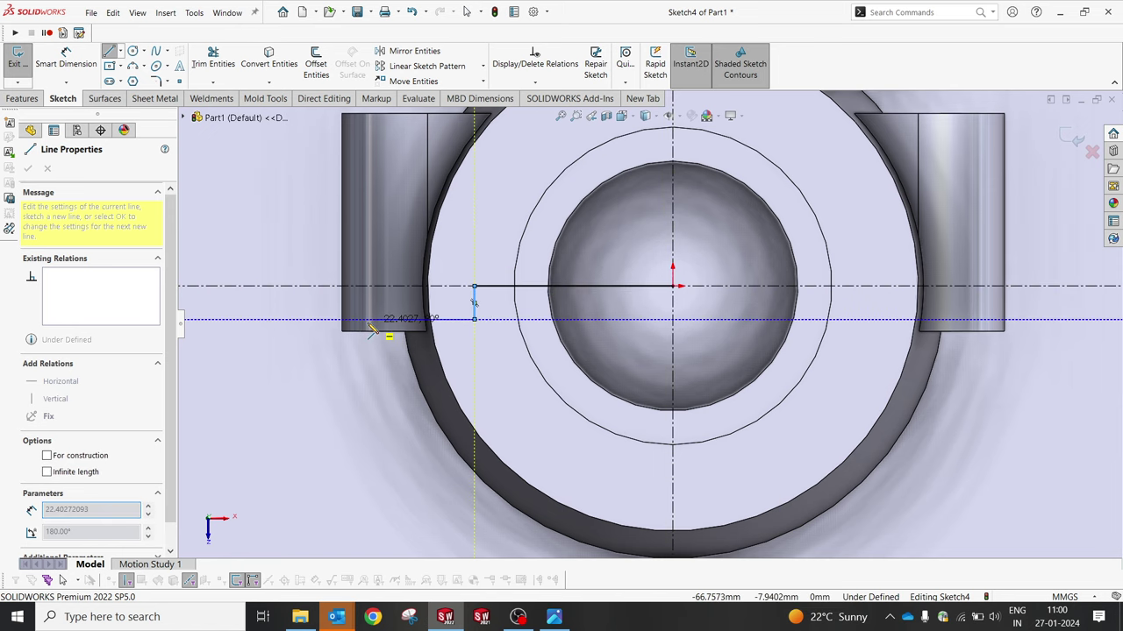
left_click(263, 319)
key("z")
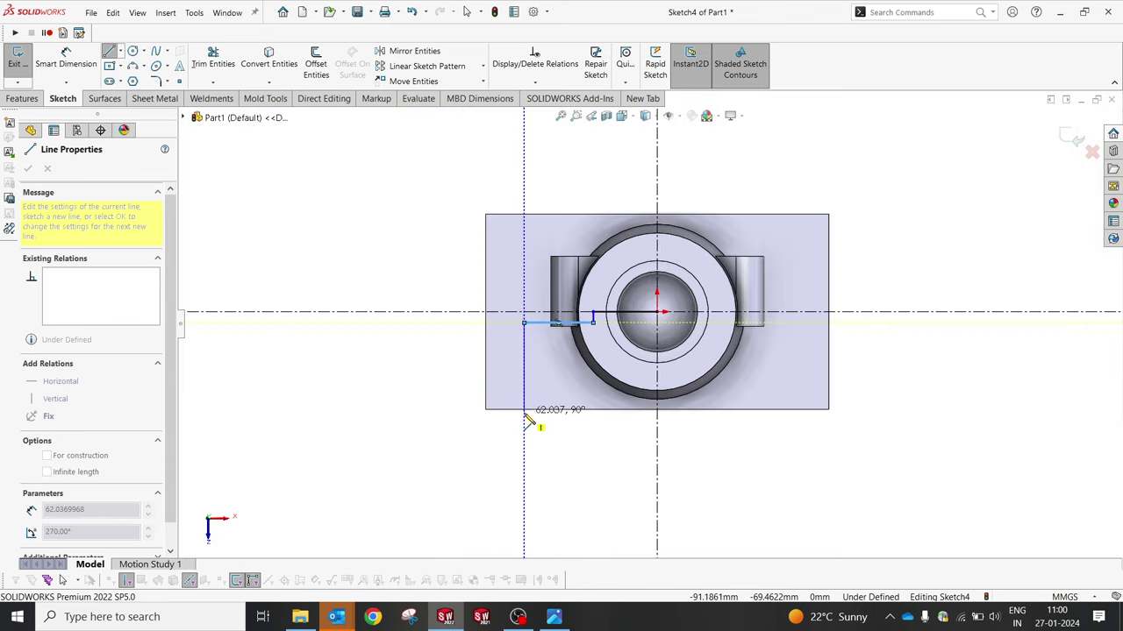
left_click(525, 410)
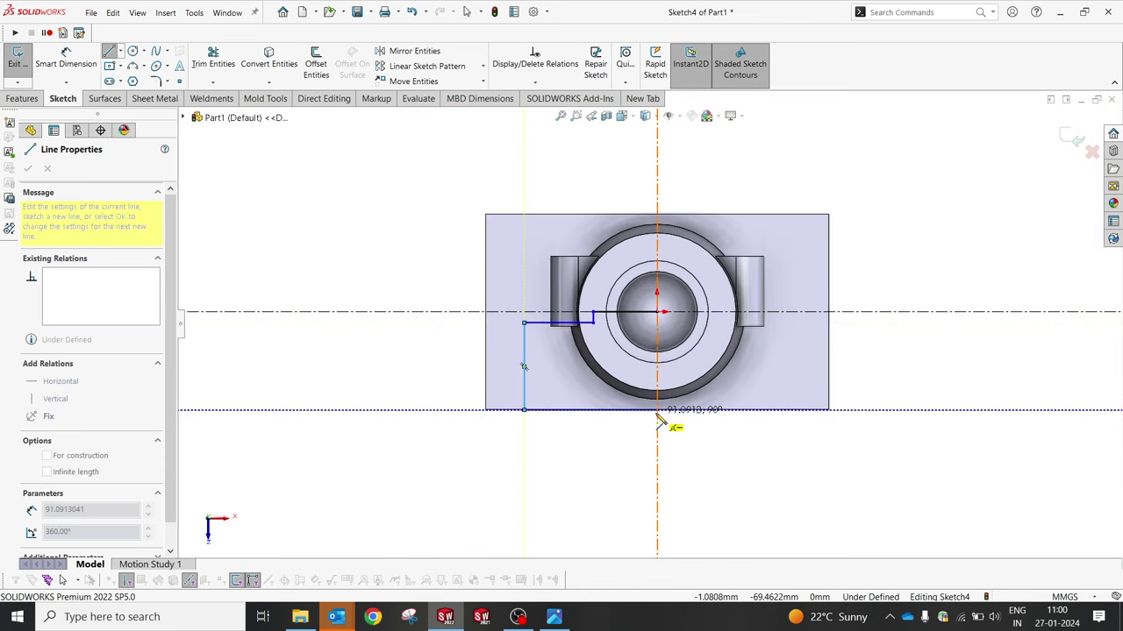
key("Escape")
Step: Make the horizontal outline segment beside the lug collinear with the lug's bottom edge
scroll(571, 347, "down", 5)
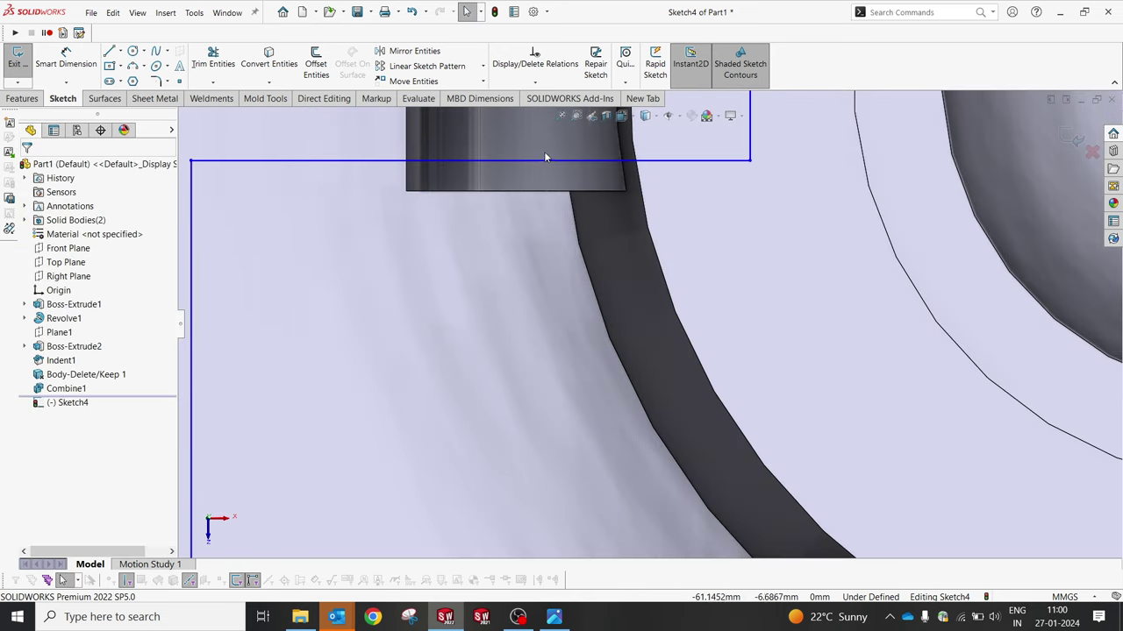
left_click(544, 159)
left_click(515, 190, "ctrl")
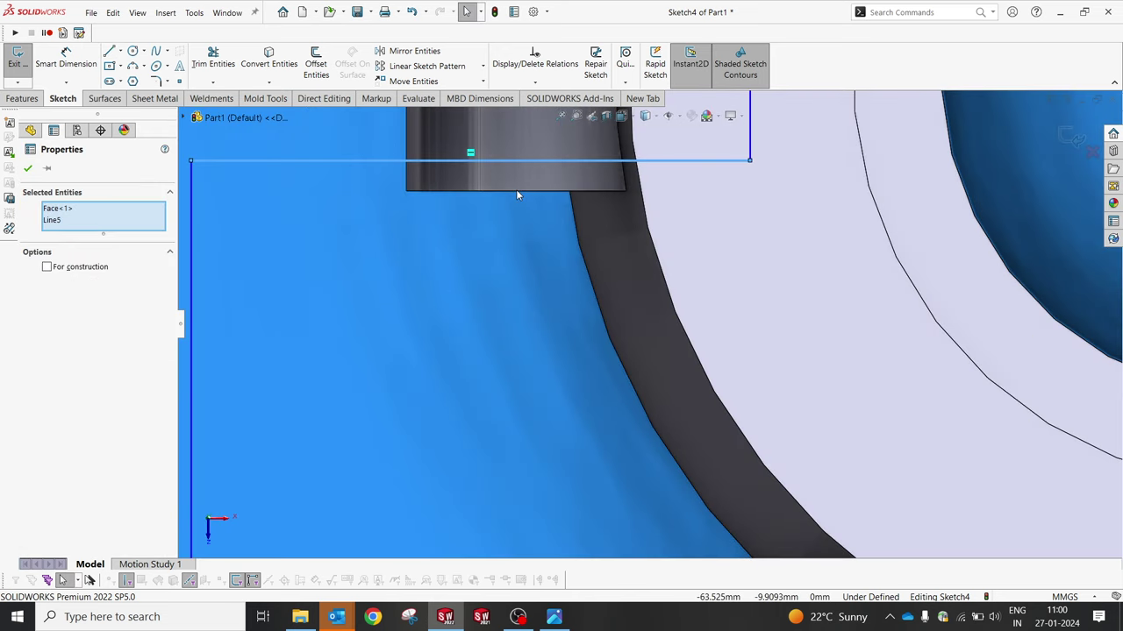
key("Escape")
scroll(515, 190, "up", 2)
scroll(516, 189, "up", 1)
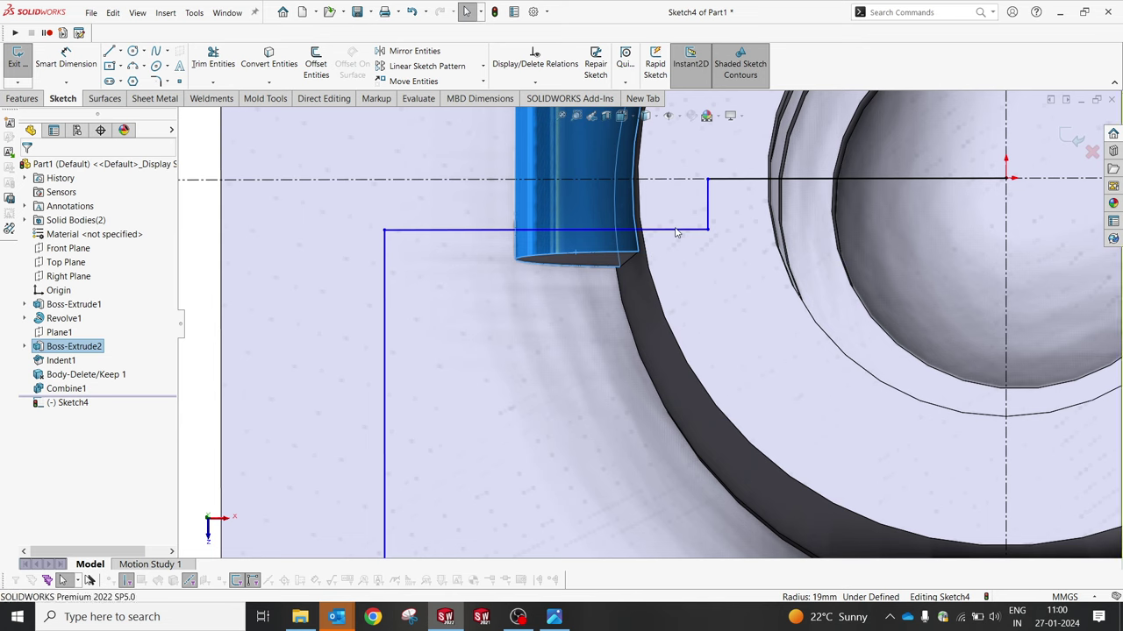
left_click(603, 230)
left_click(603, 257, "ctrl")
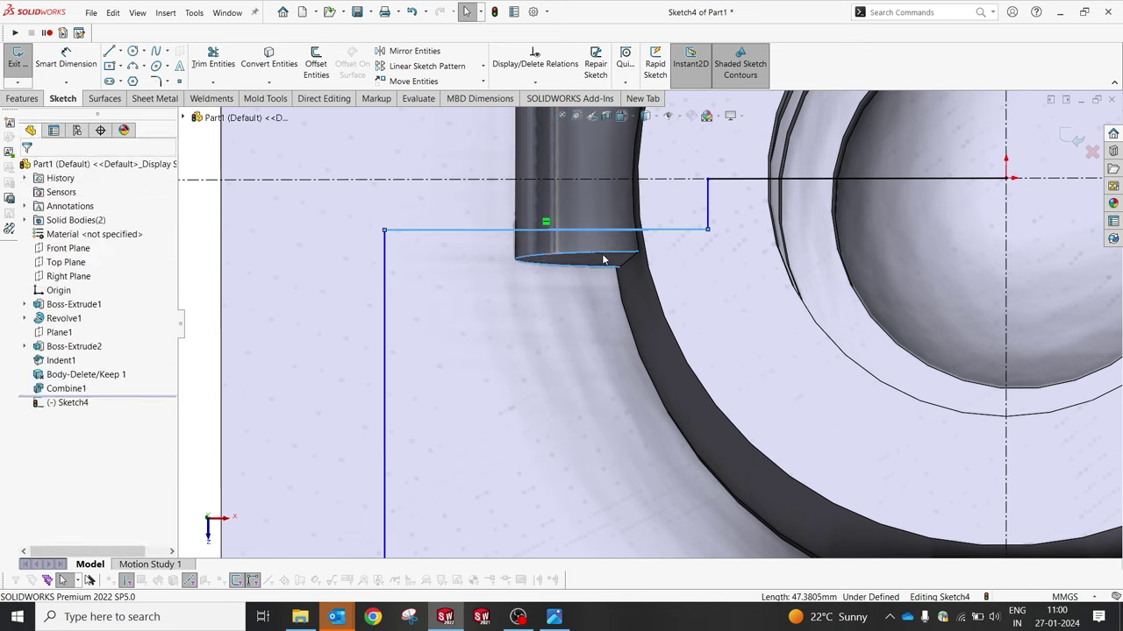
left_click(658, 218)
Step: Return to the top view and check the reference drawing
scroll(649, 333, "up", 3)
key("space")
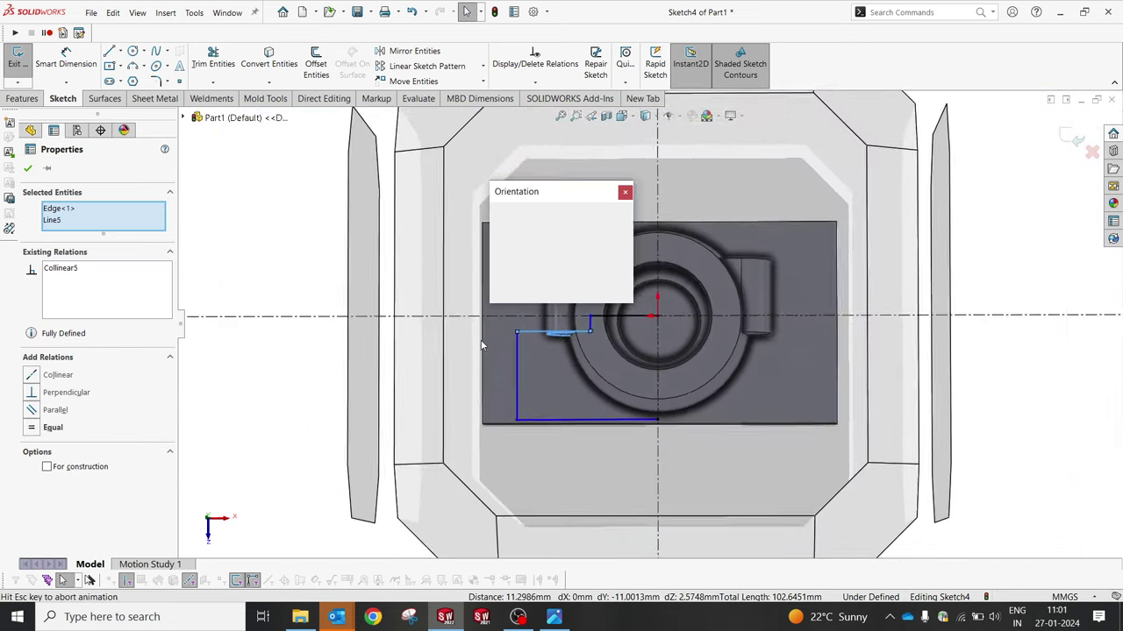
left_click(453, 415)
left_click(312, 481)
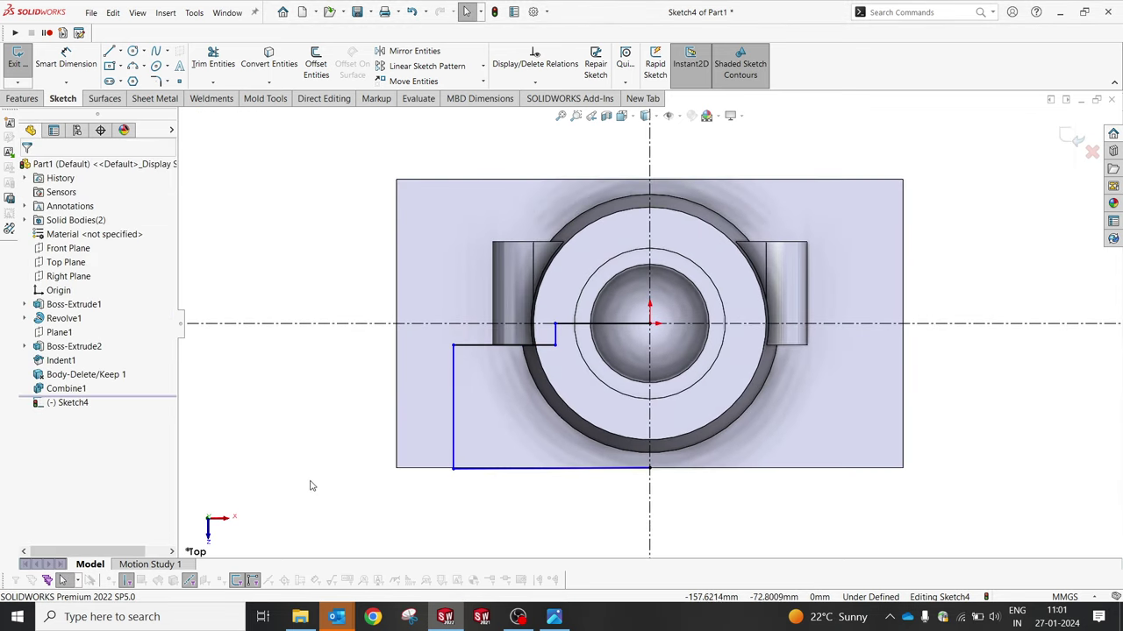
left_click(561, 619)
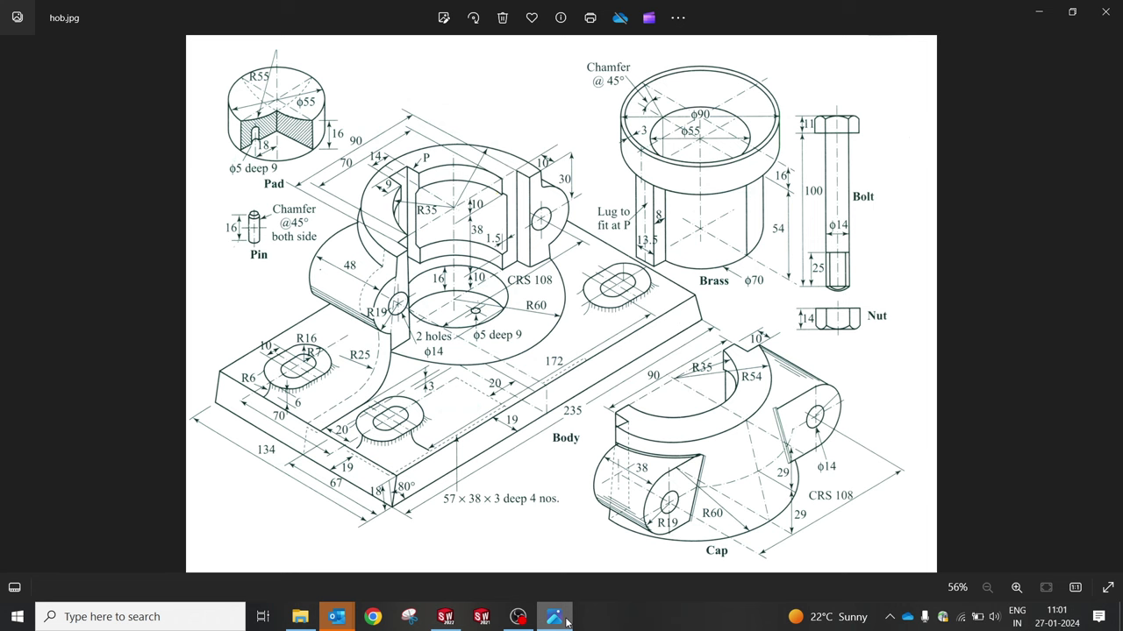
left_click(554, 617)
Step: Dimension the step line to the centerline as a symmetric 90 mm width
left_click(554, 324)
left_click(649, 325)
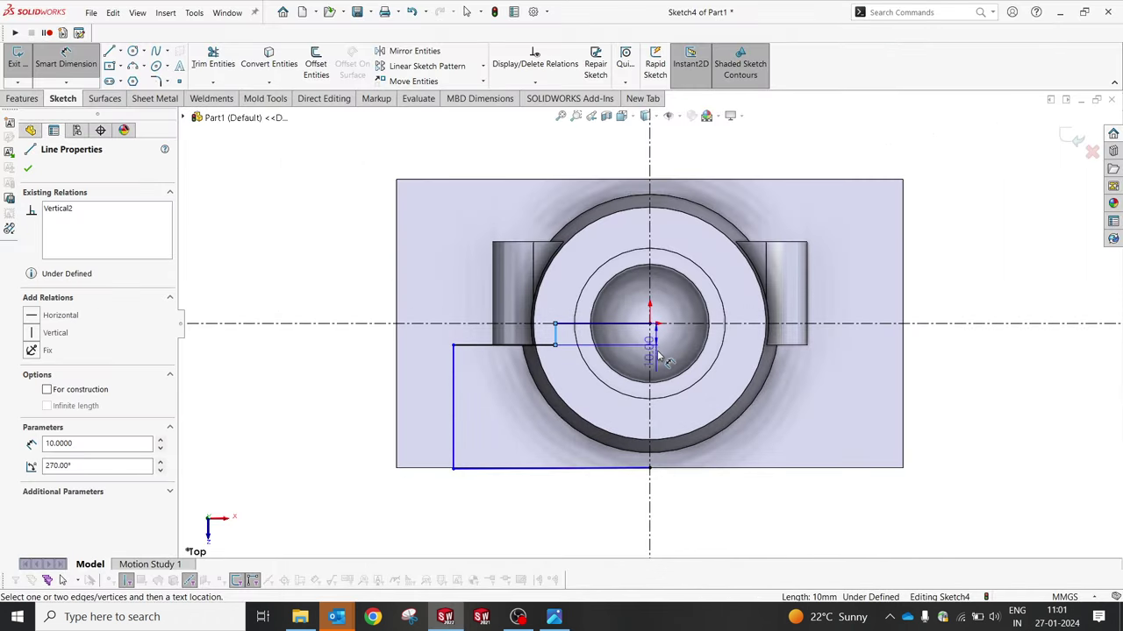
left_click(649, 356)
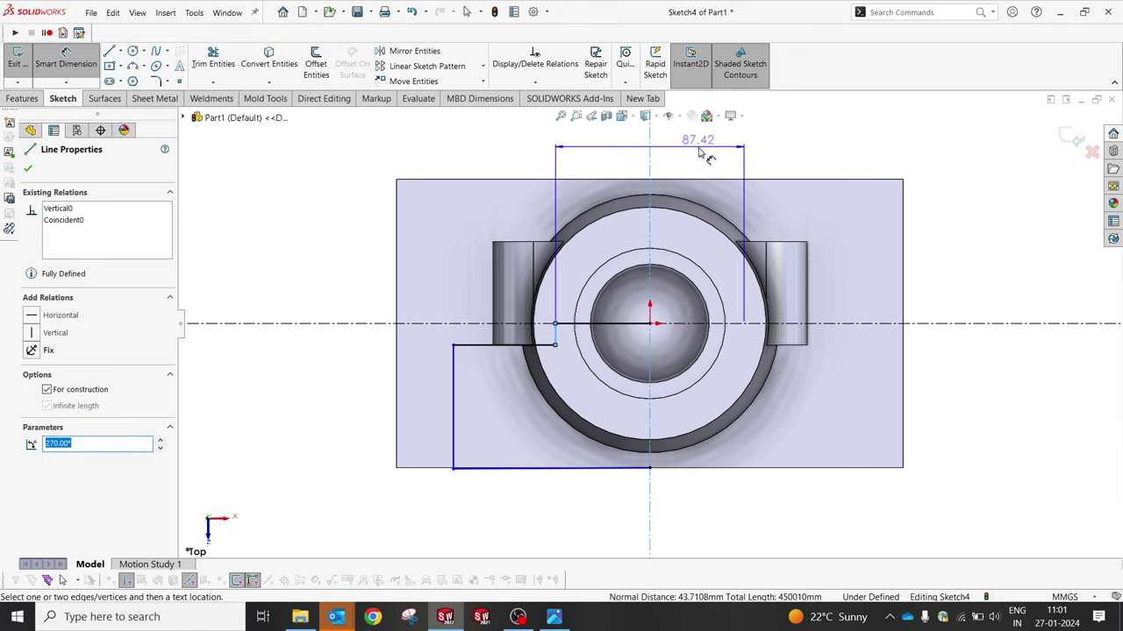
left_click(702, 153)
type("90")
key("Return")
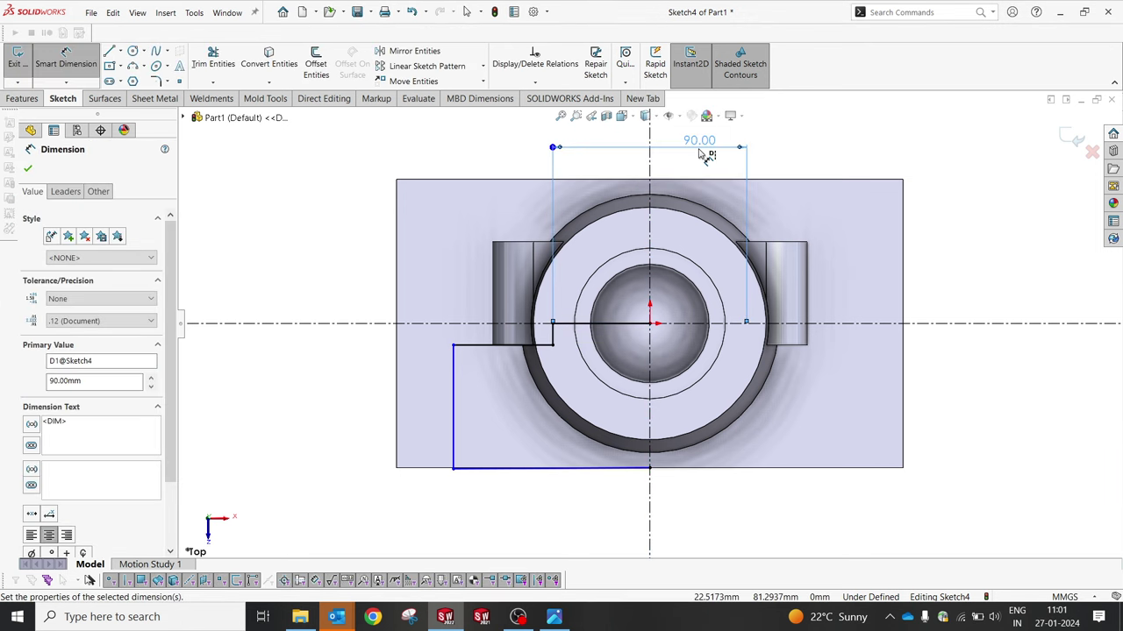
key("Escape")
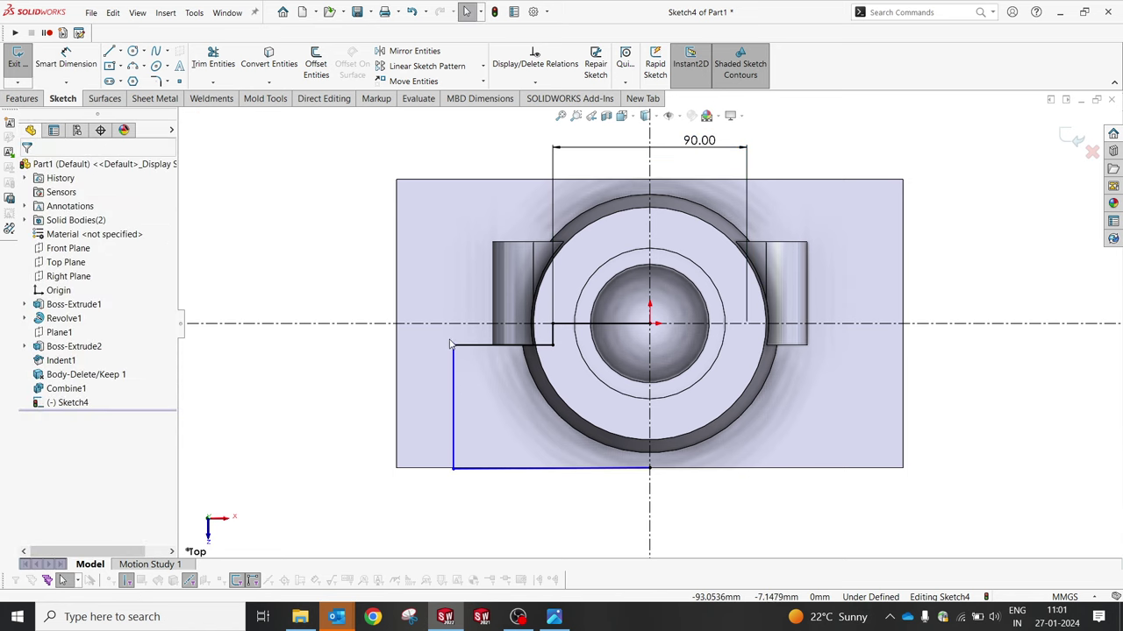
Step: Drag the outline's outer corners onto the plate's left edge and front-left corner, fully defining the sketch
left_click_drag(455, 347, 397, 348)
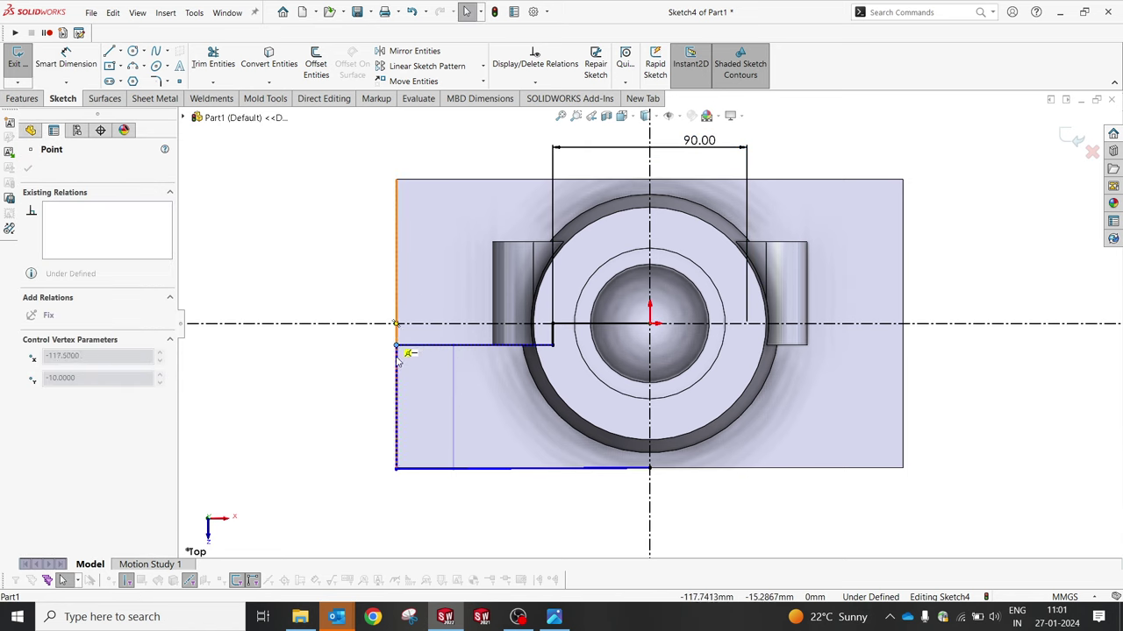
key("Escape")
left_click(650, 469)
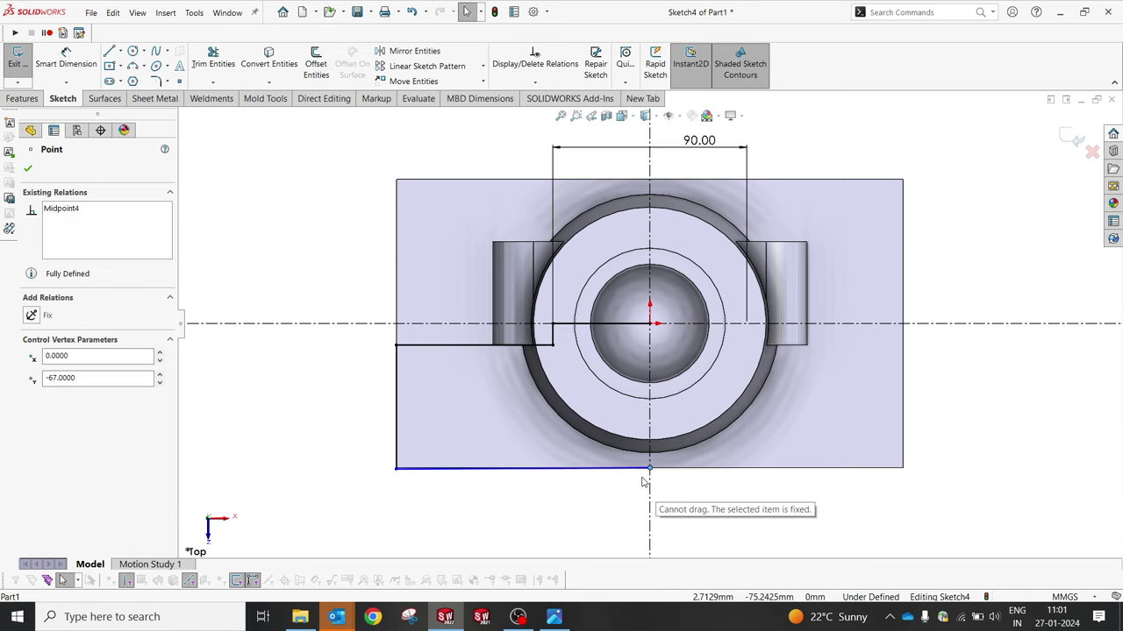
left_click_drag(597, 467, 419, 485)
key("z")
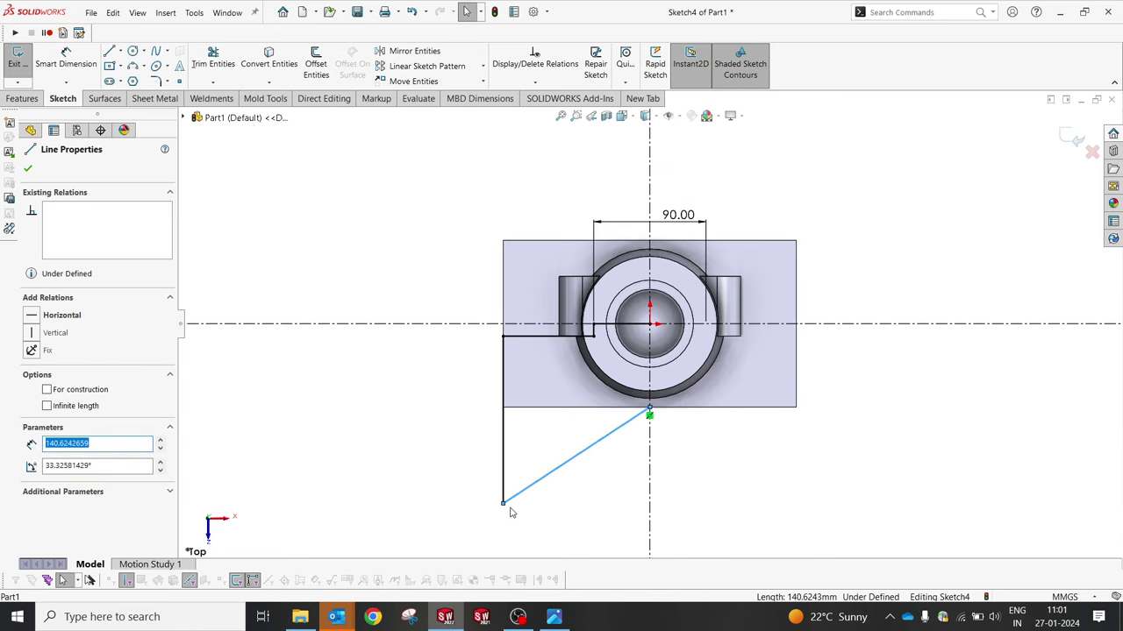
left_click_drag(503, 507, 503, 407)
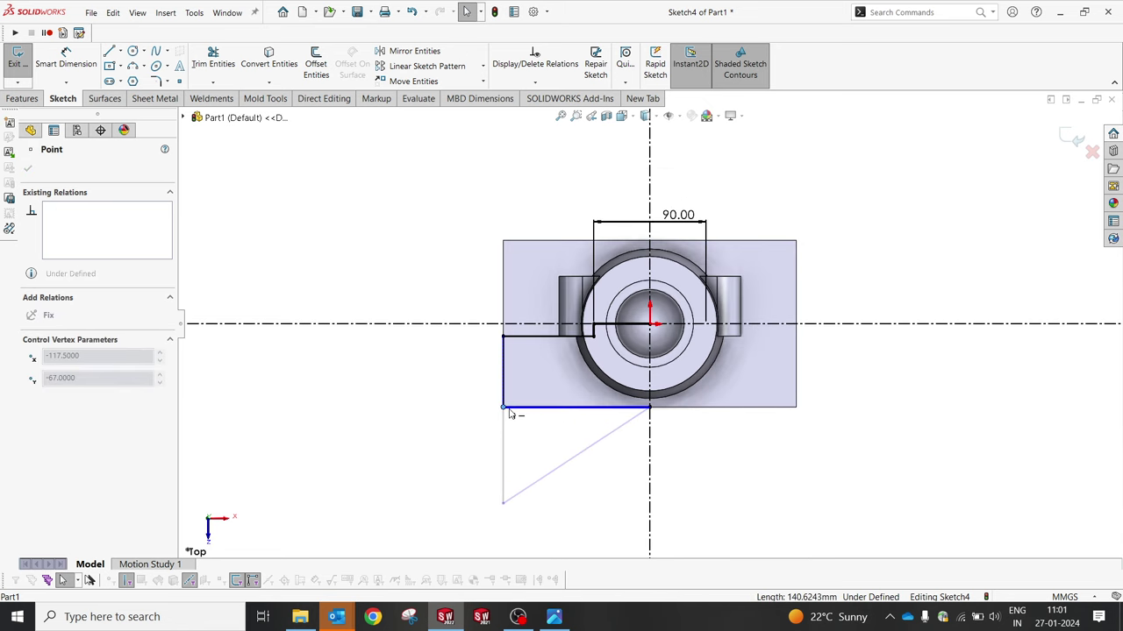
left_click(496, 496)
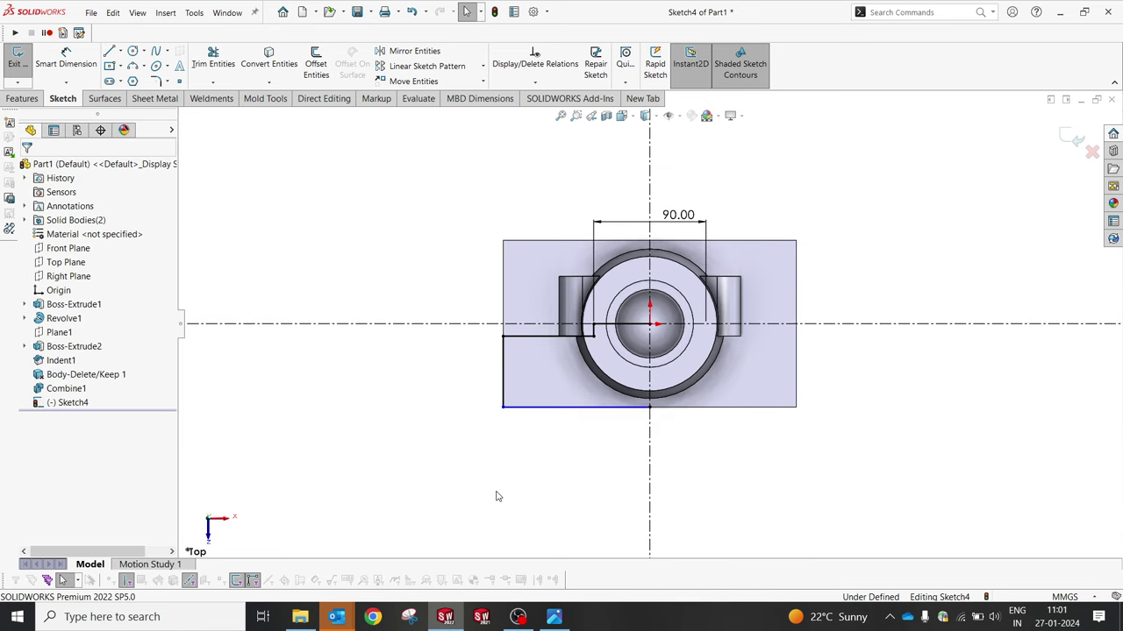
left_click(516, 407)
left_click(635, 443)
scroll(859, 292, "down", 2)
Step: Mirror sketch lines Line3–Line7 about the vertical centreline Line1
left_click(414, 51)
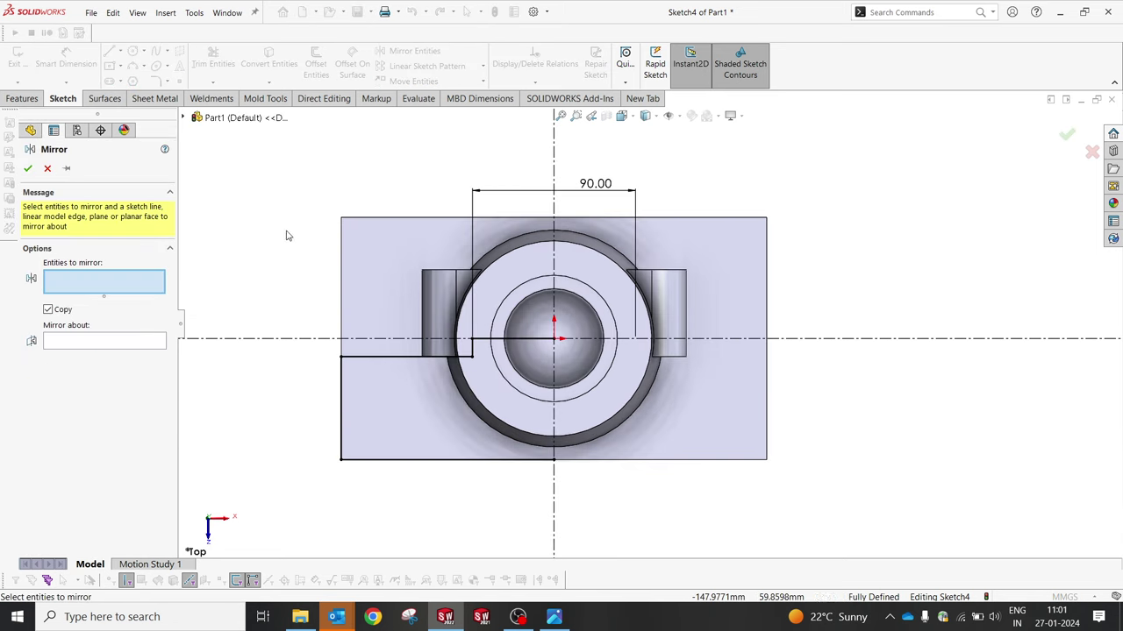
left_click_drag(286, 235, 626, 513)
left_click(112, 386)
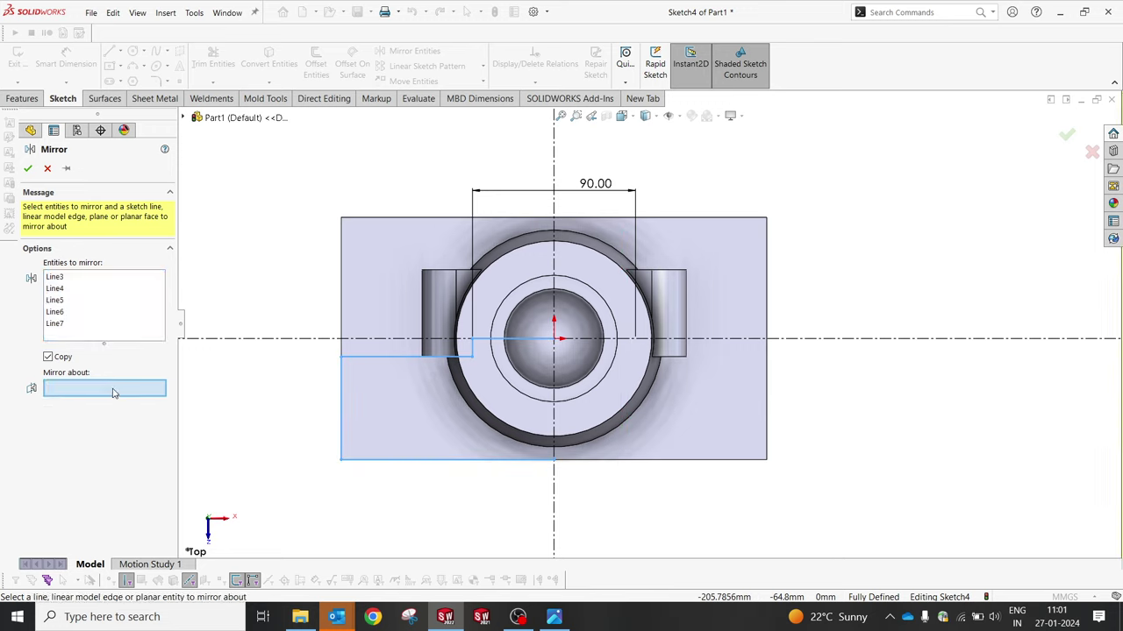
left_click(554, 258)
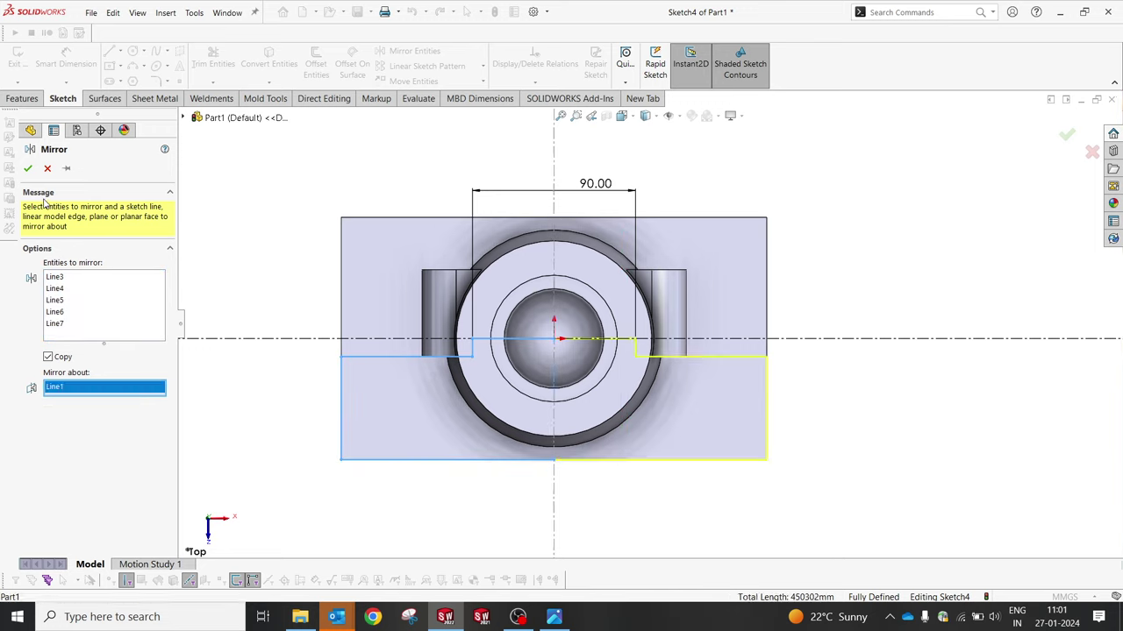
left_click(27, 168)
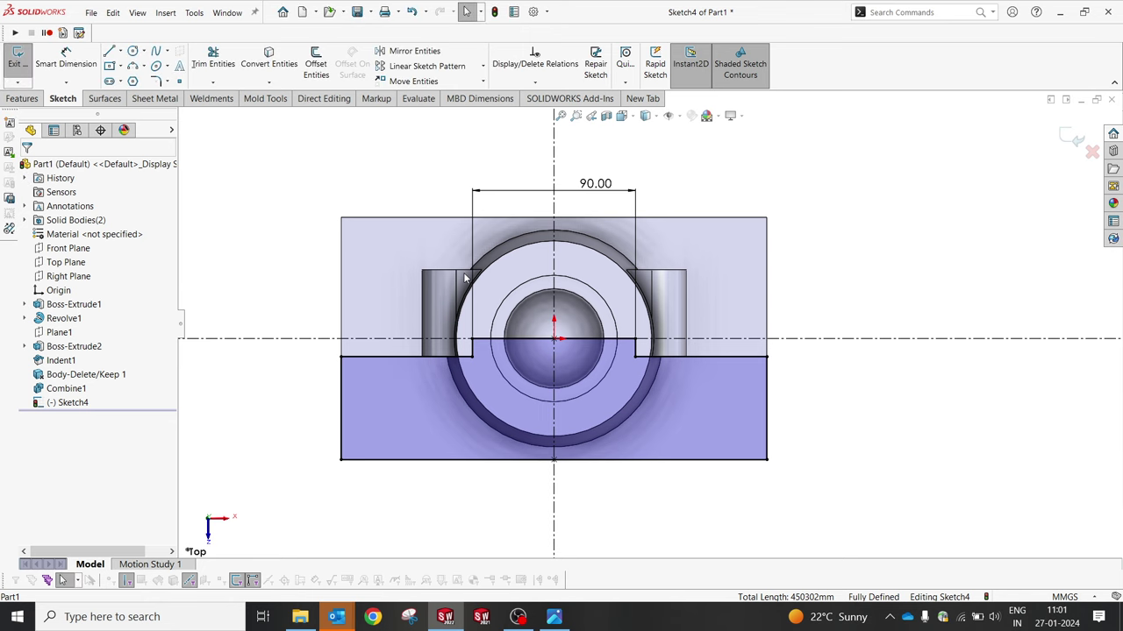
left_click(22, 98)
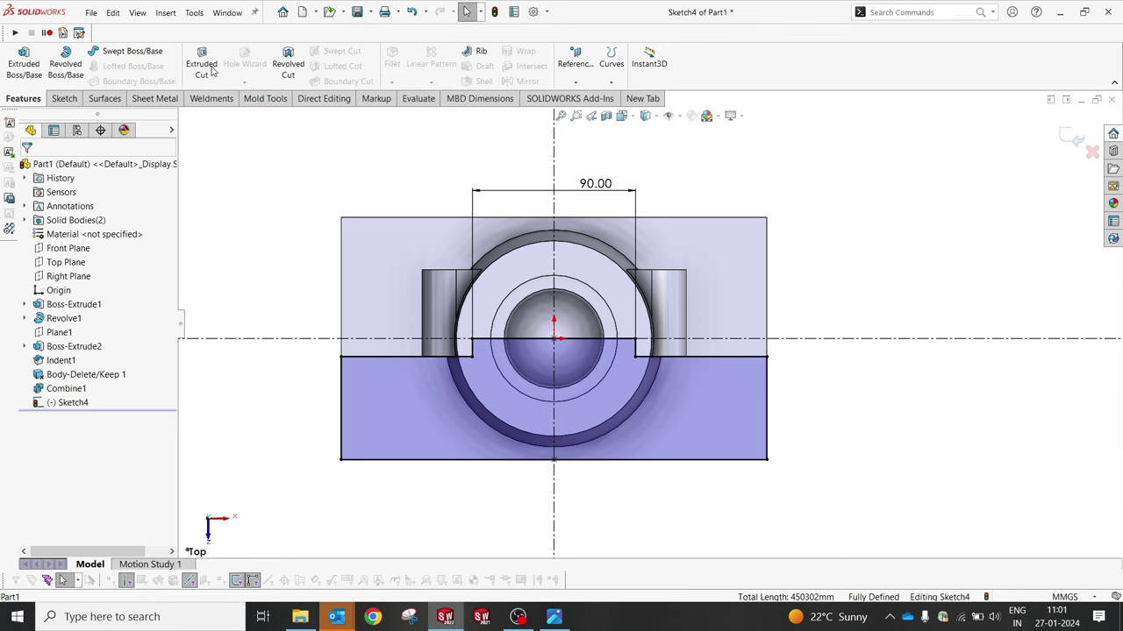
Step: Extrude-cut the profile, ending 16 mm offset from the base plate's top face
left_click(201, 63)
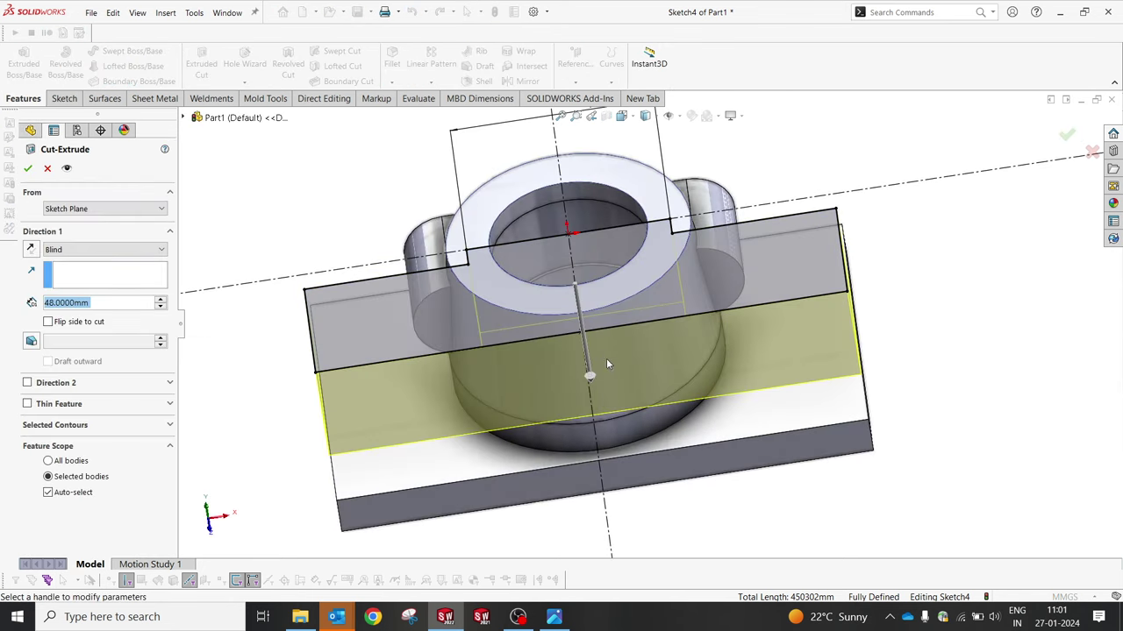
middle_click_drag(633, 313, 678, 247)
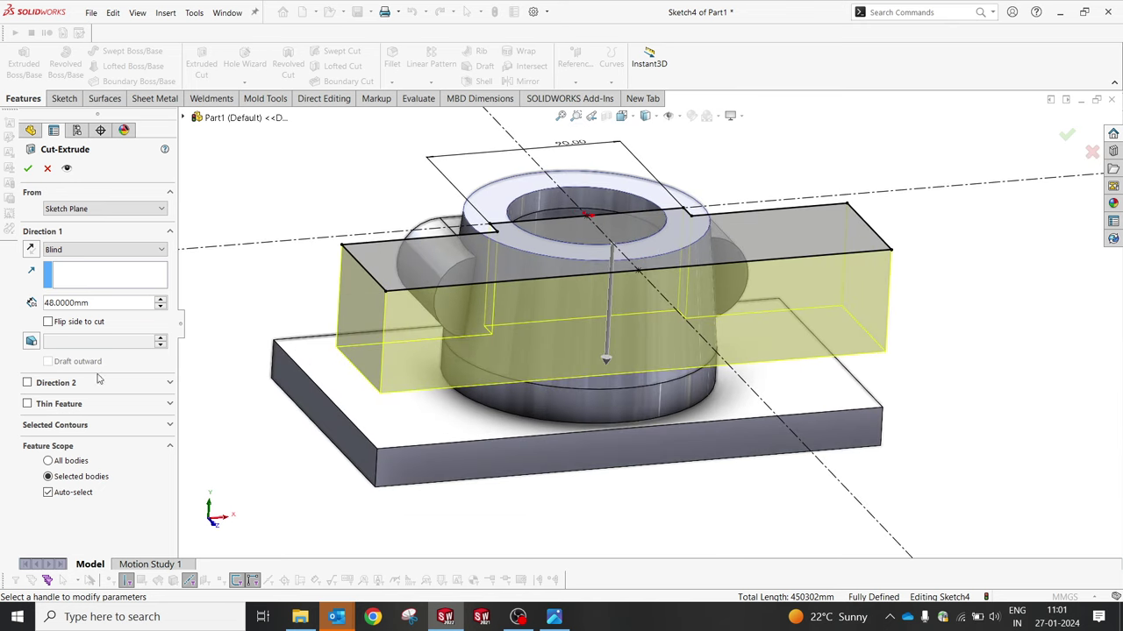
left_click(77, 249)
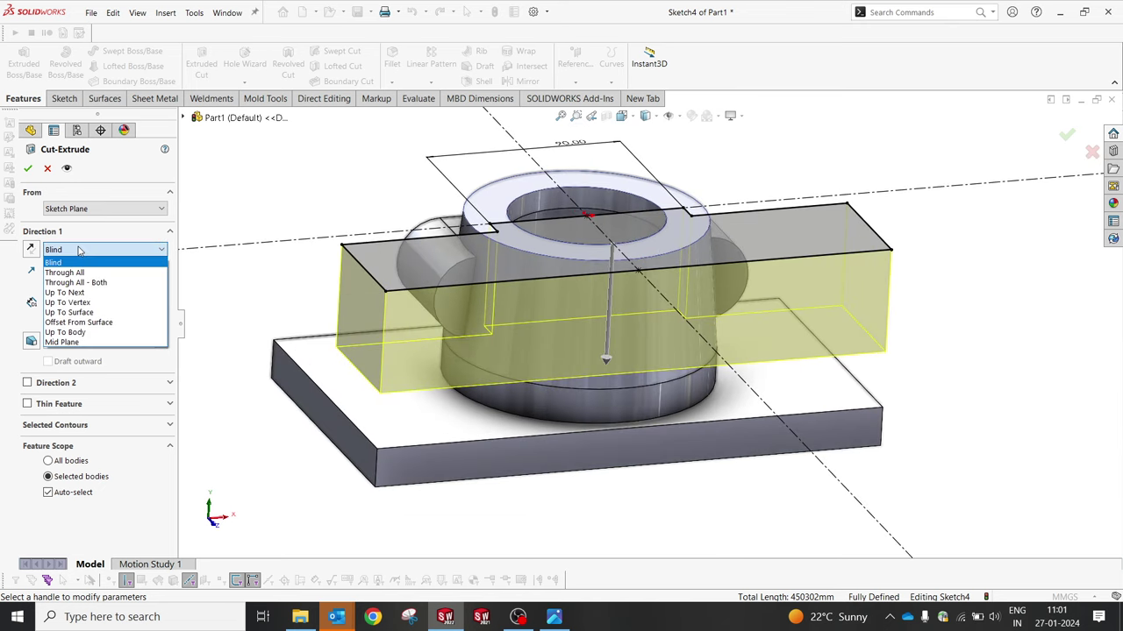
left_click(79, 322)
left_click(423, 431)
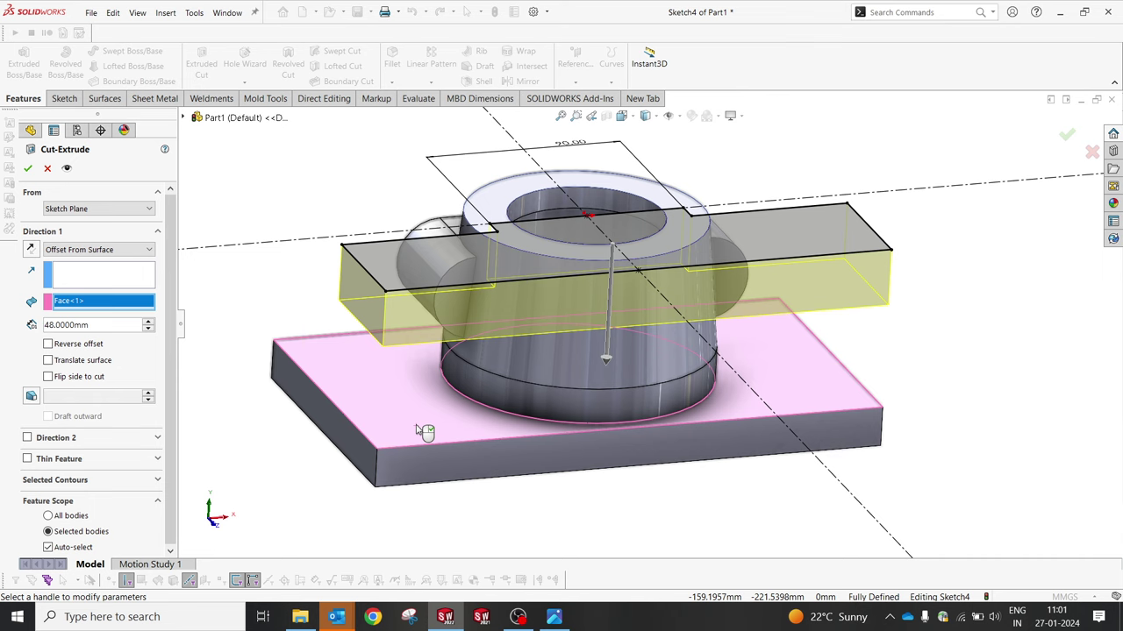
type("16")
key("Return")
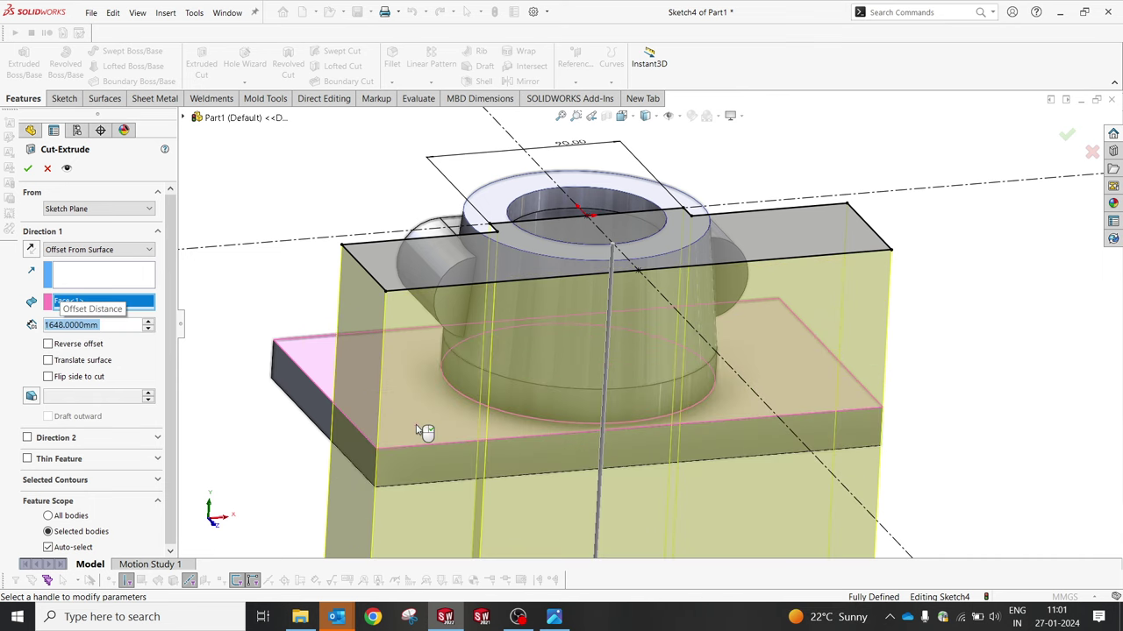
type("16")
key("Return")
key("Return")
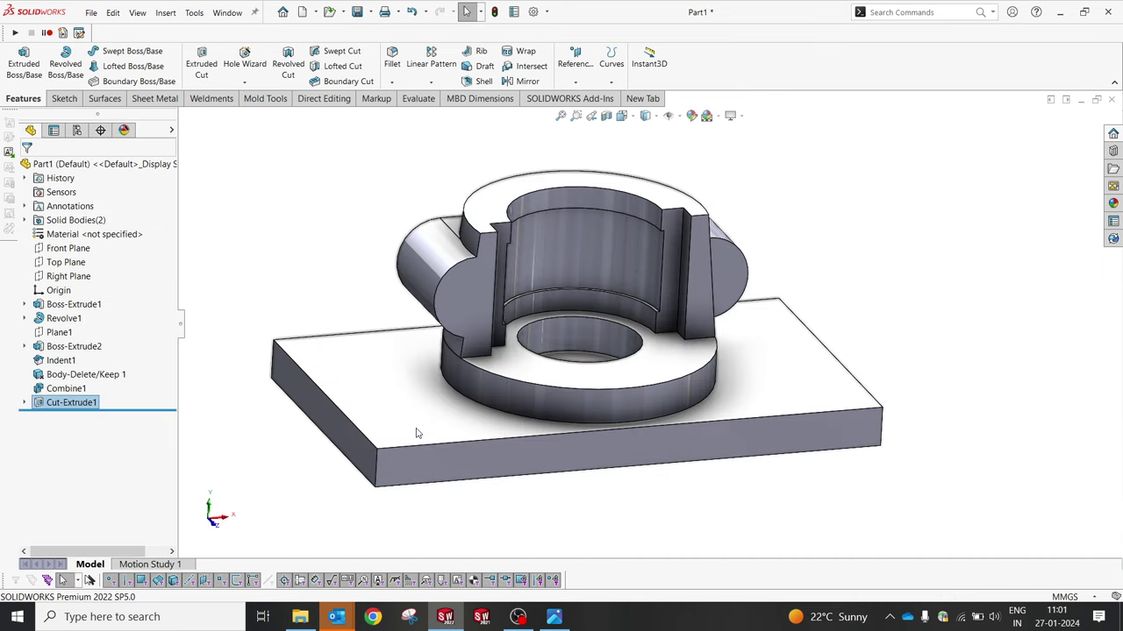
Step: Orbit to inspect Cut-Extrude1 and compare it with the hob.jpg reference drawing
mouse_move(619, 385)
middle_mouse_down()
mouse_move(584, 321)
mouse_move(585, 514)
middle_mouse_up()
scroll(584, 320, "down", 5)
scroll(585, 514, "up", 3)
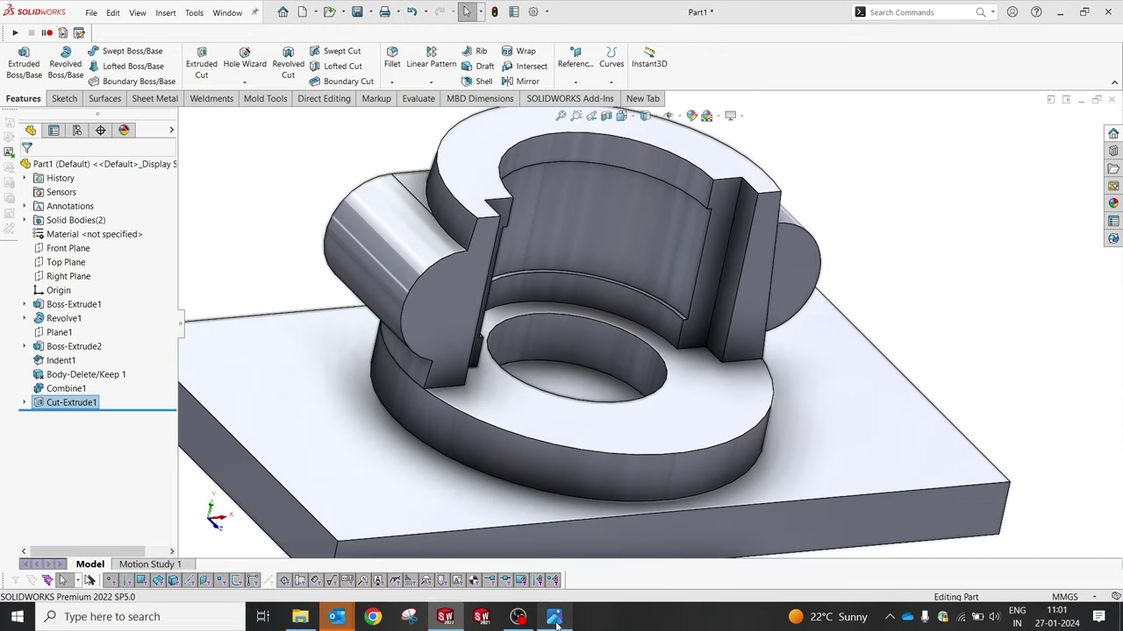
left_click(555, 616)
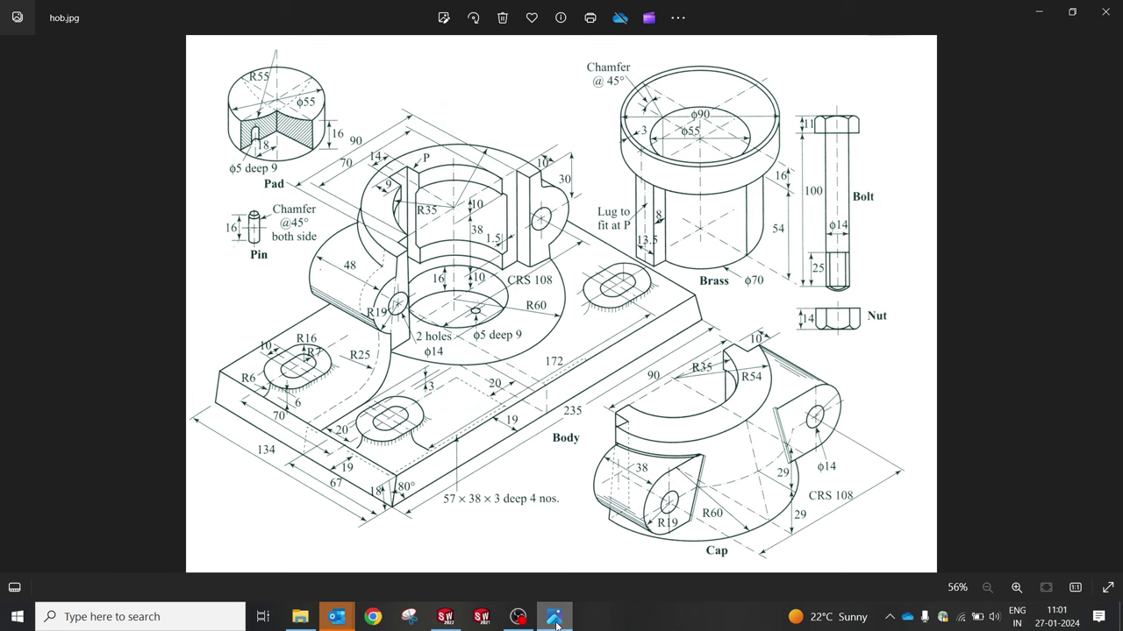
left_click(556, 621)
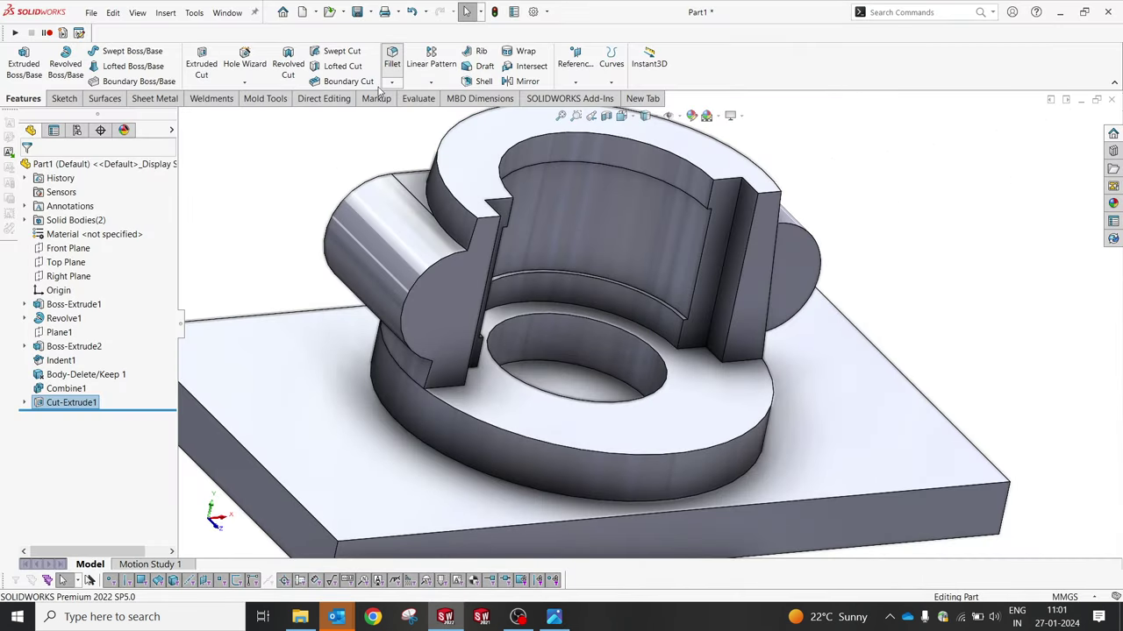
left_click(391, 61)
Step: Fillet the pedestal's circular base edge at 25 mm and view it isometrically
left_click(419, 446)
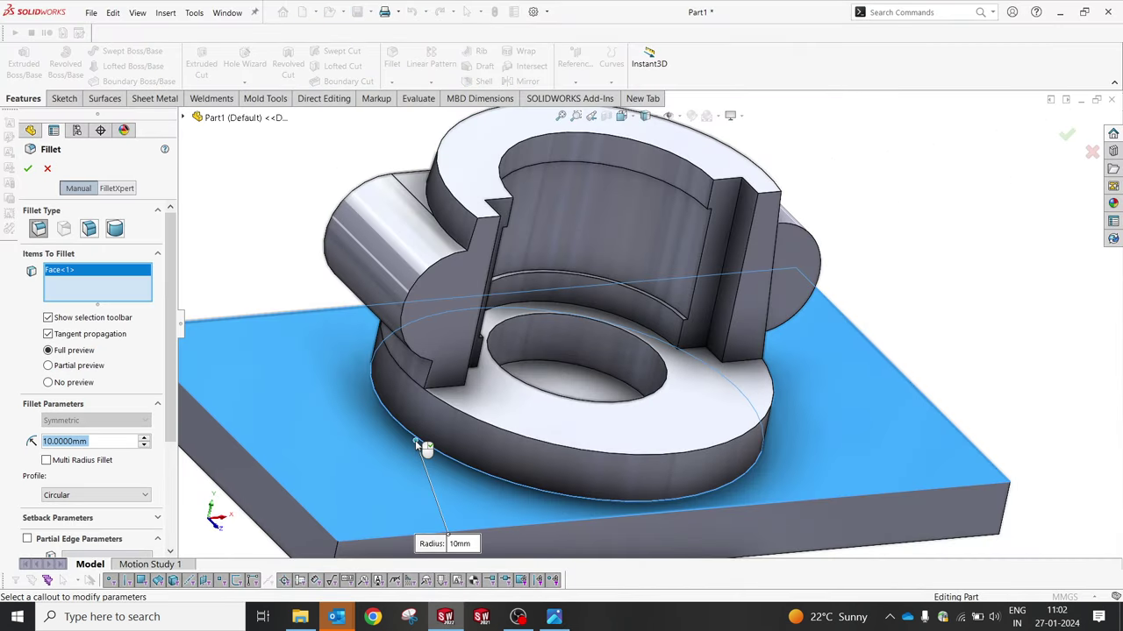
left_click(417, 444)
left_click(413, 438)
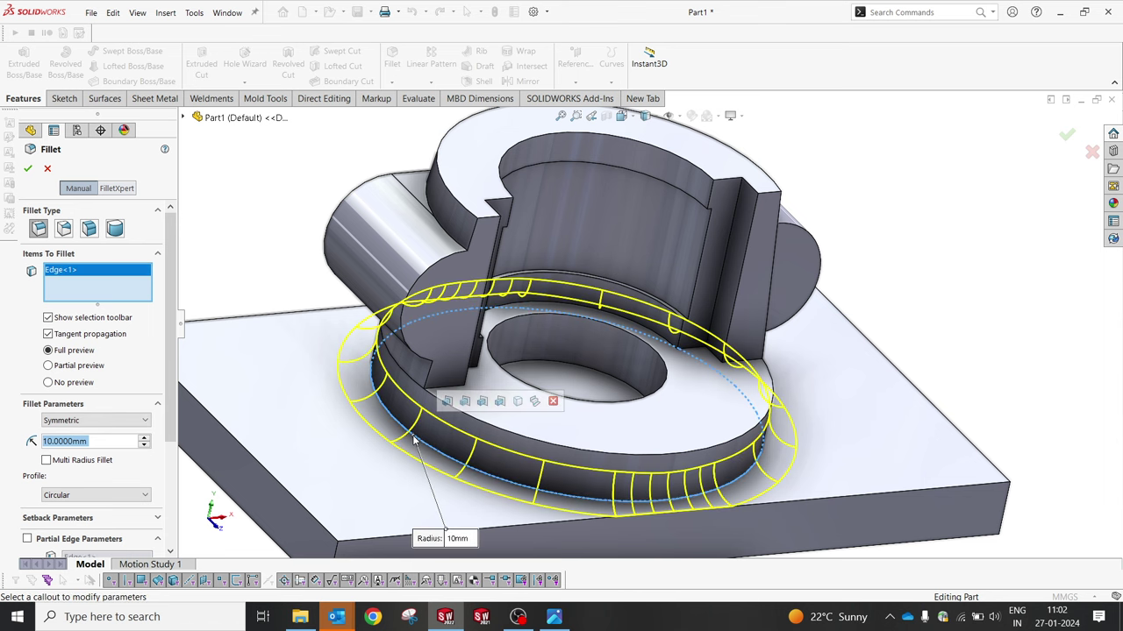
type("25")
key("Return")
right_click(414, 438)
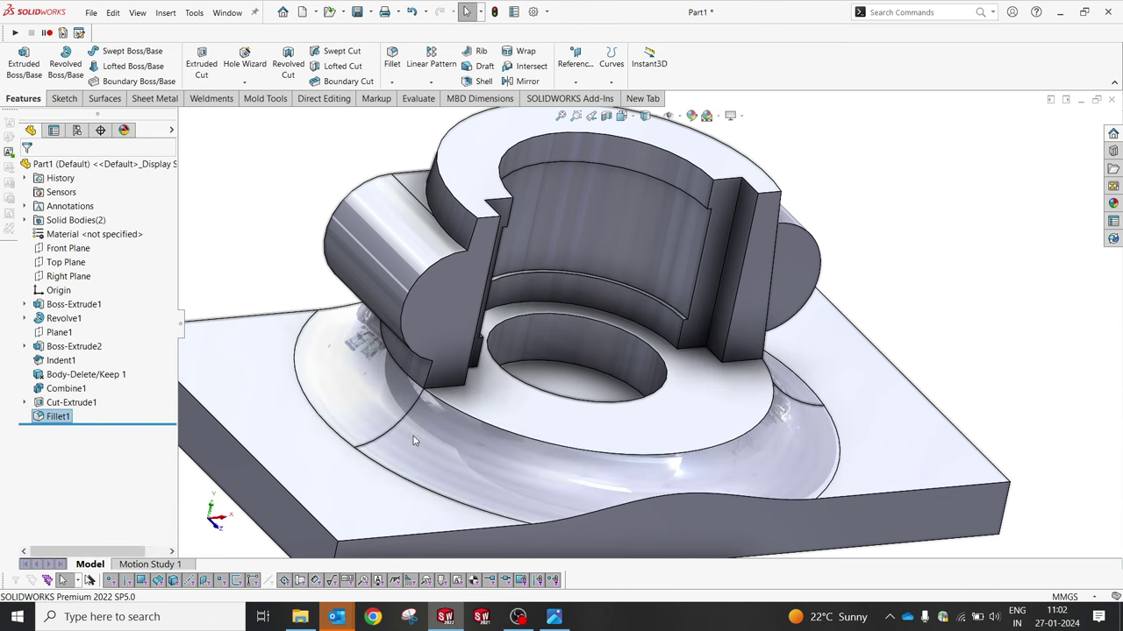
key("ctrl+7")
middle_click_drag(716, 406, 691, 401)
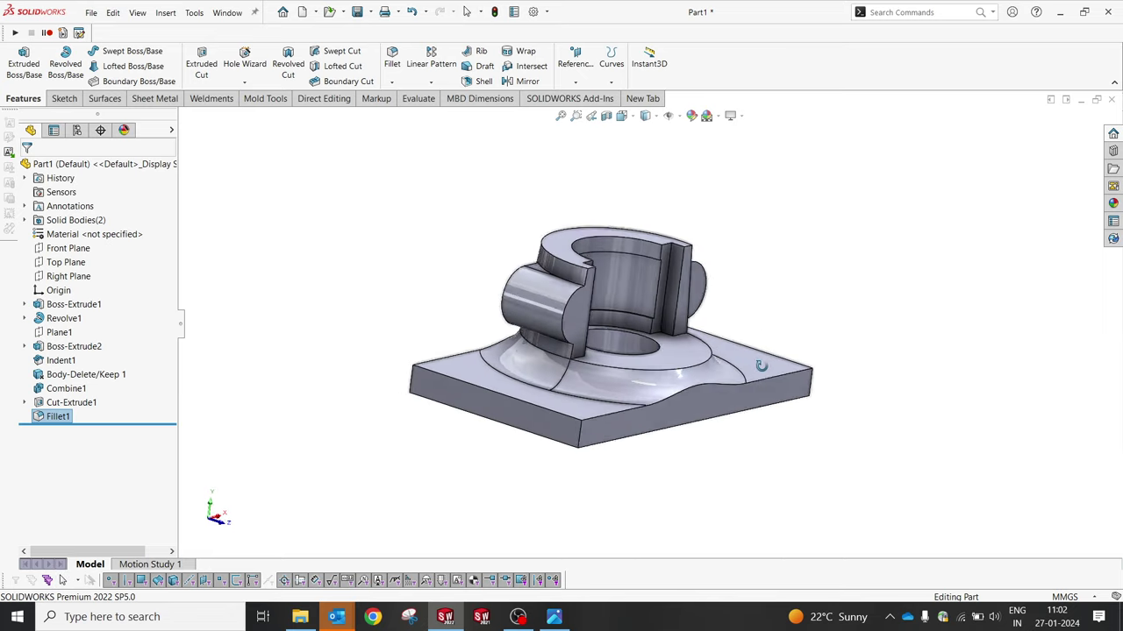
left_click(554, 617)
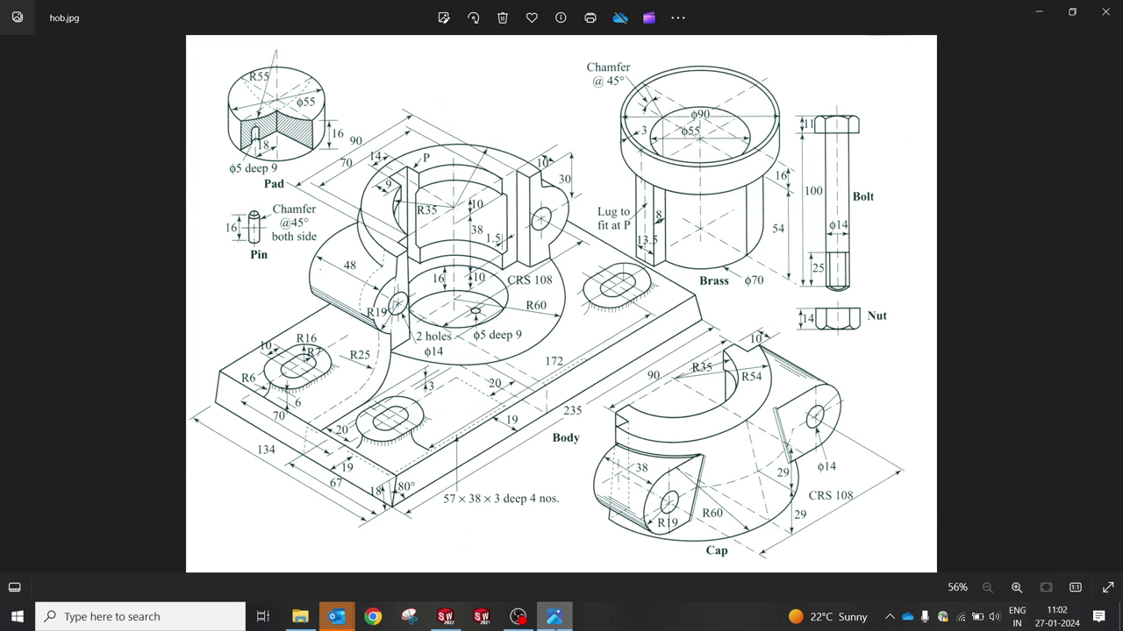
Step: Review the hob.jpg bearing drawing in Photos, then minimise it back to SOLIDWORKS
left_click(555, 617)
left_click(554, 616)
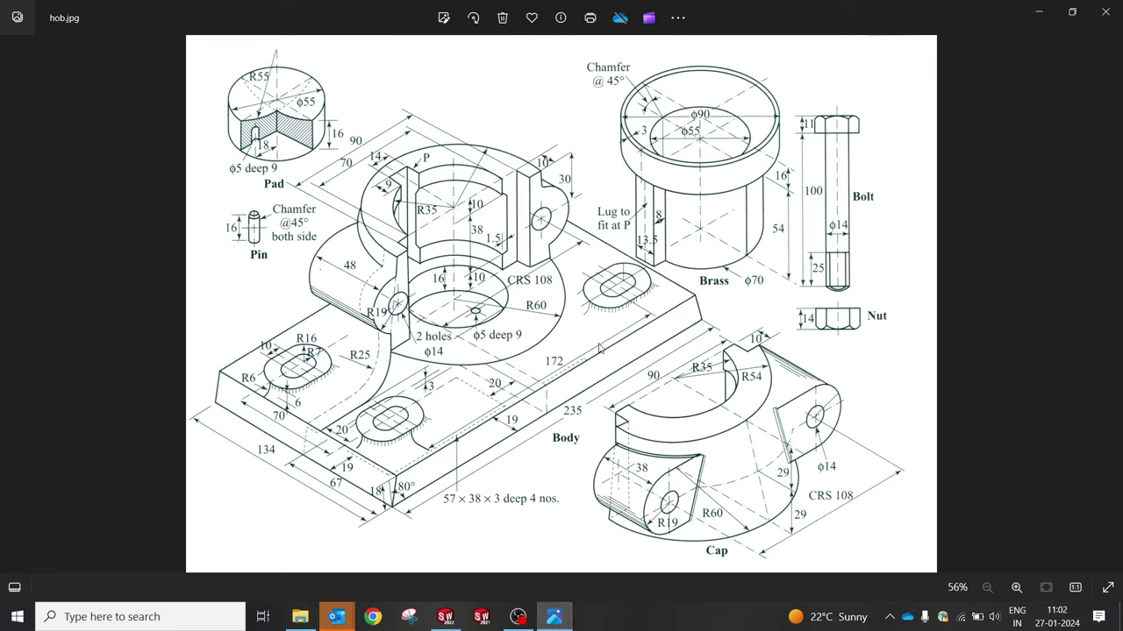
left_click(563, 620)
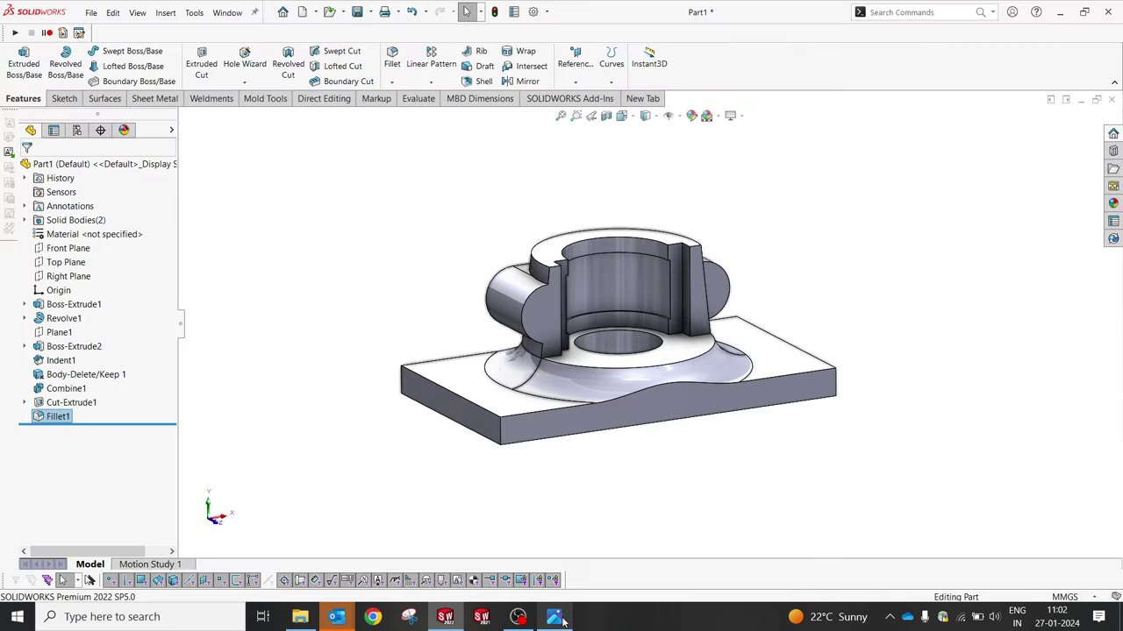
left_click(628, 388)
left_click(656, 331)
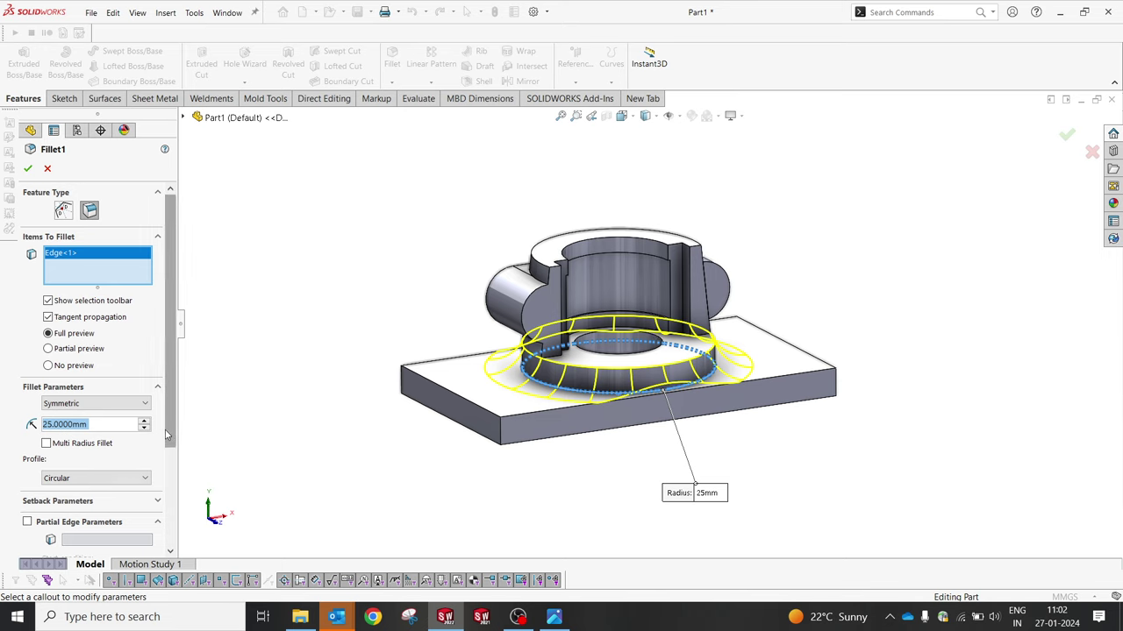
left_click_drag(173, 432, 173, 553)
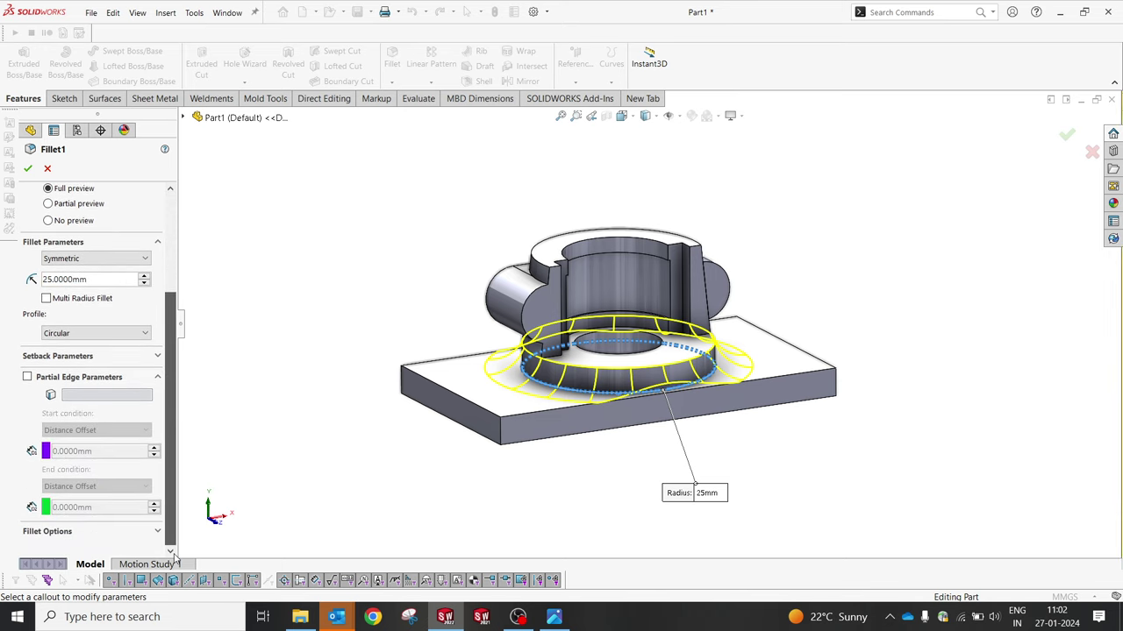
left_click(53, 532)
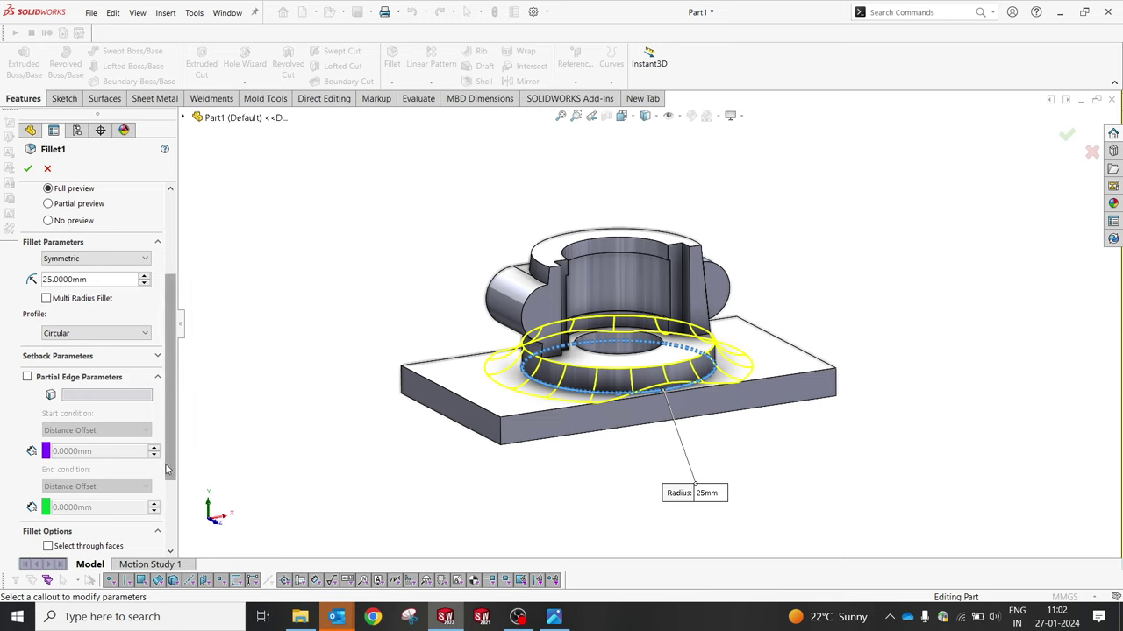
left_click_drag(171, 482, 171, 541)
left_click(66, 515)
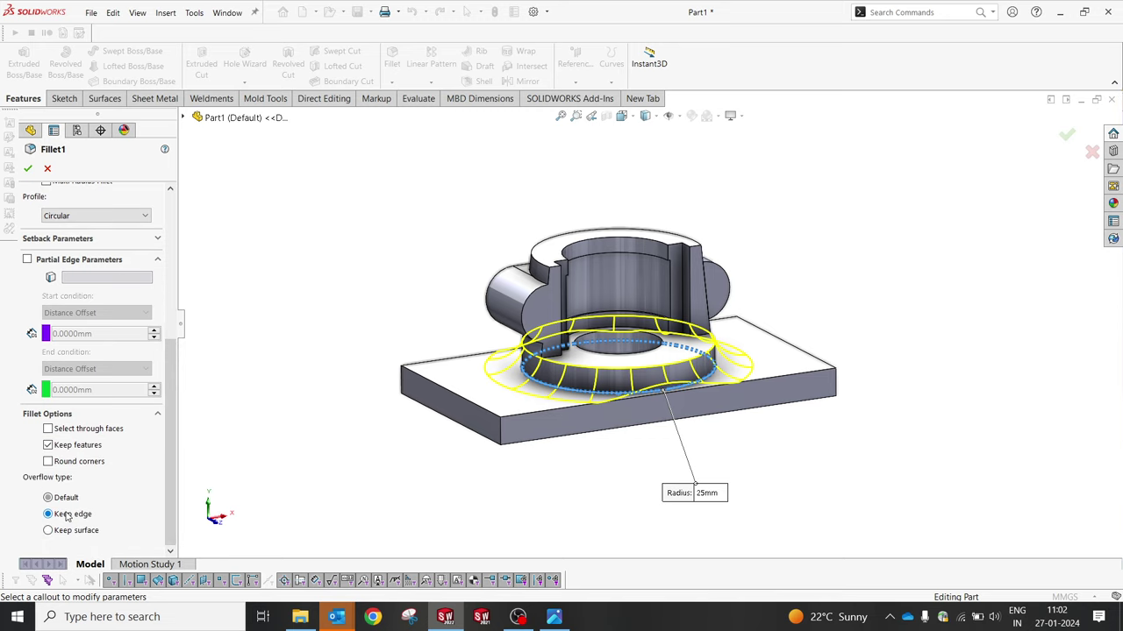
left_click(73, 533)
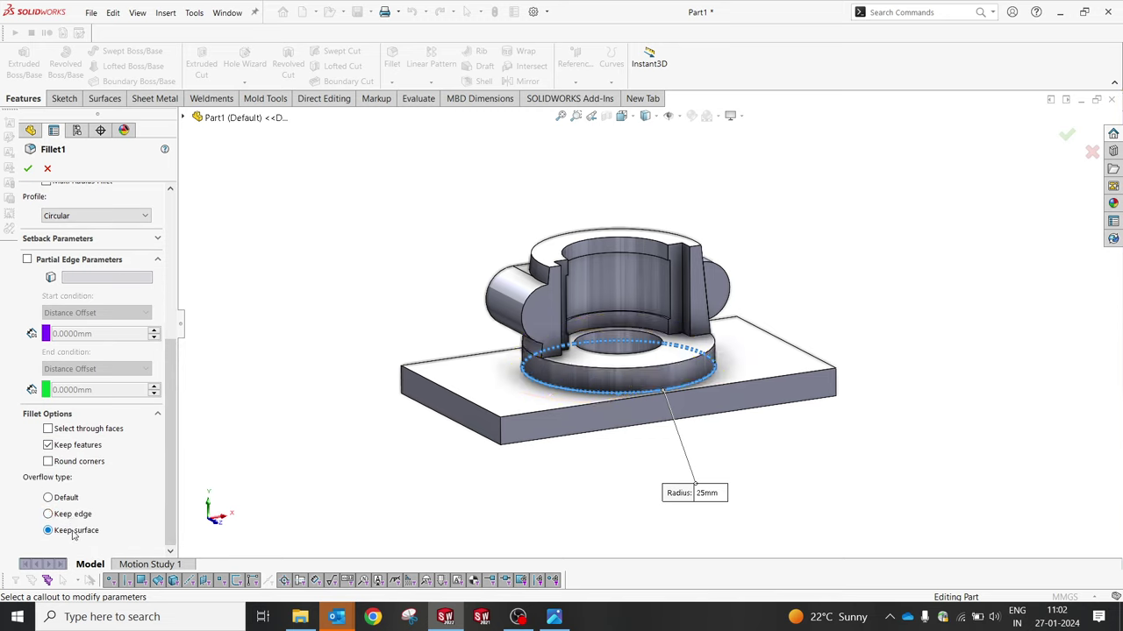
left_click(71, 499)
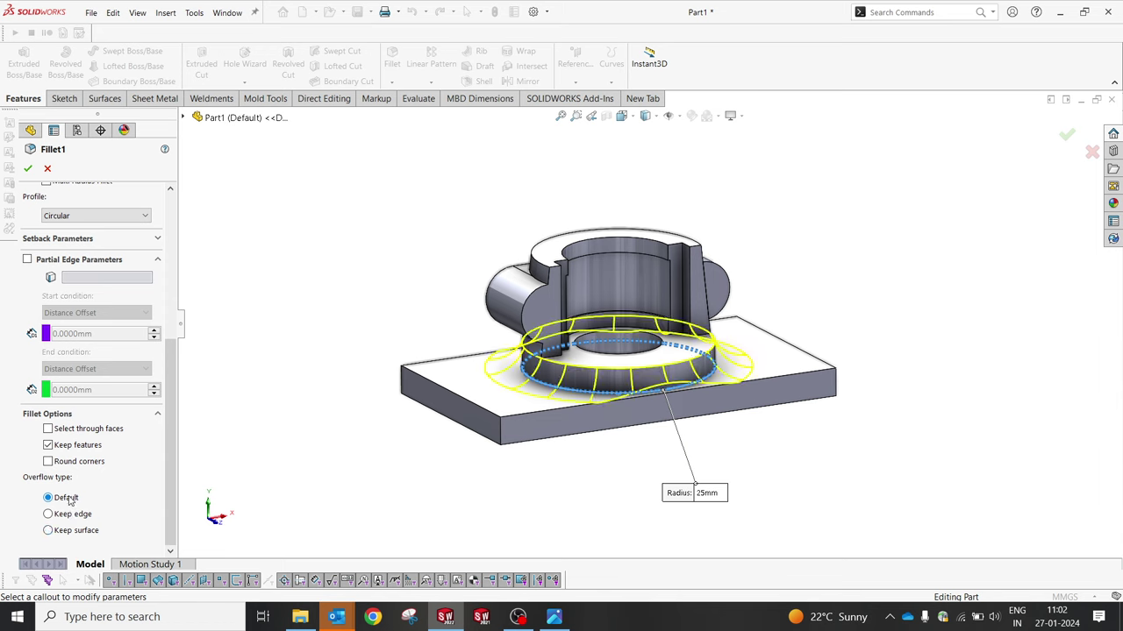
left_click(27, 169)
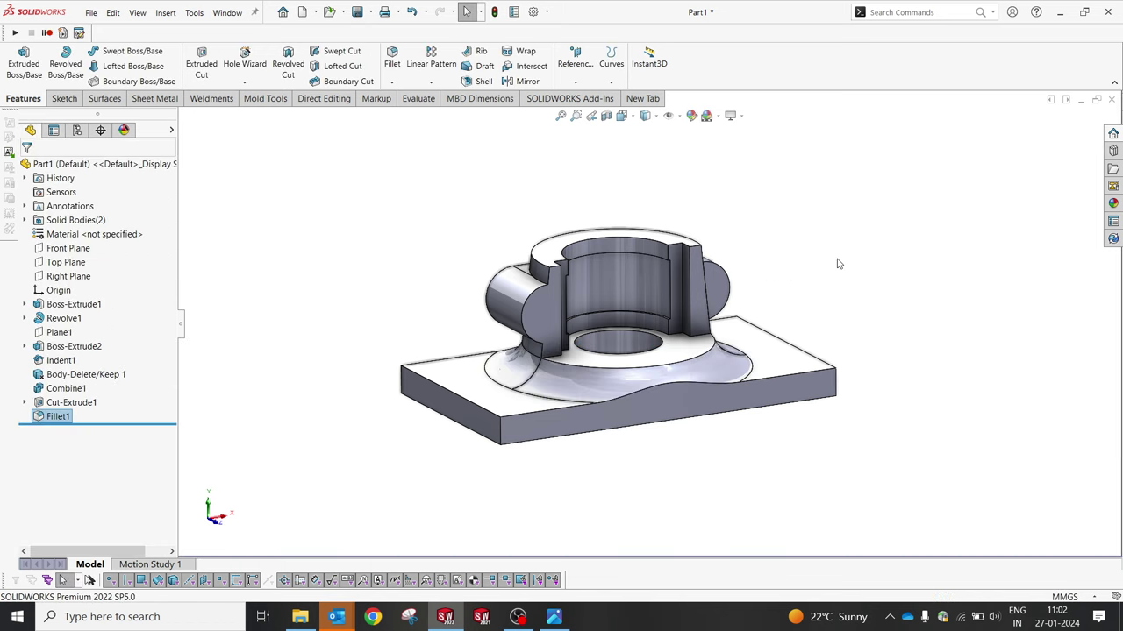
mouse_move(764, 271)
middle_mouse_down()
mouse_move(771, 326)
mouse_move(727, 256)
middle_mouse_up()
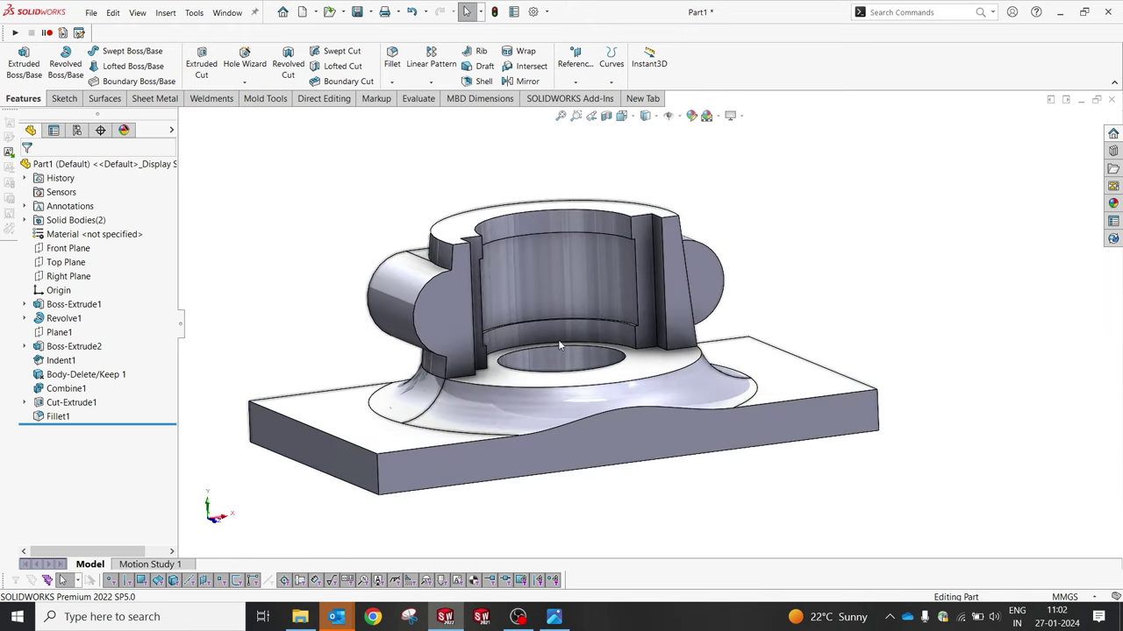
scroll(437, 406, "down", 3)
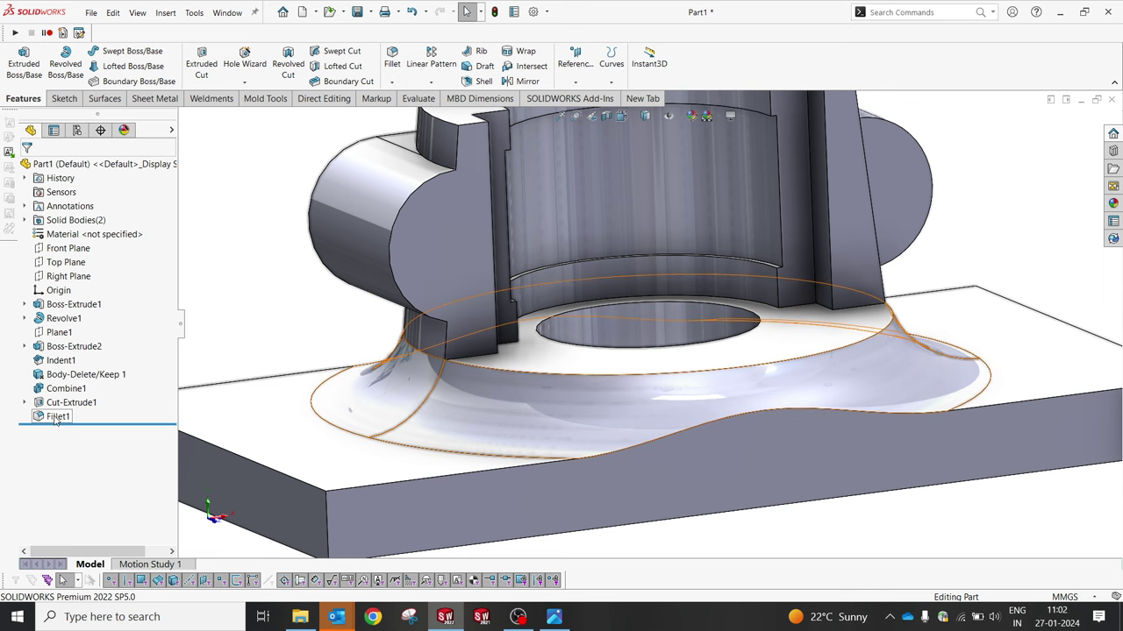
Step: Edit Fillet1, trying radii of 20, 15 and 16 mm
left_click(57, 418)
left_click(69, 380)
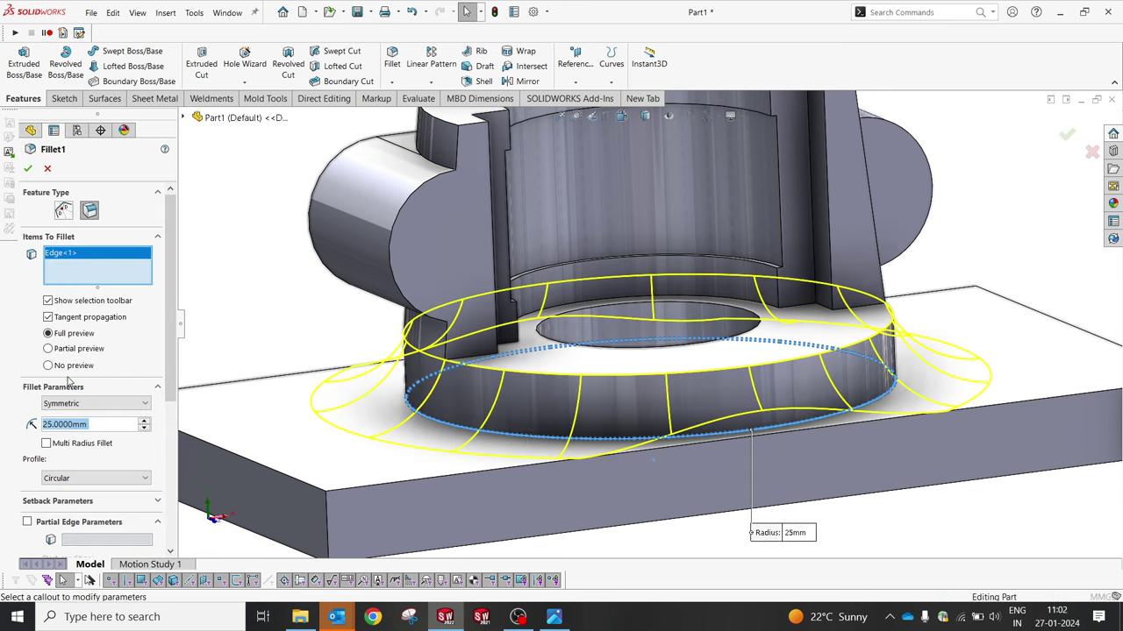
type("20")
key("Return")
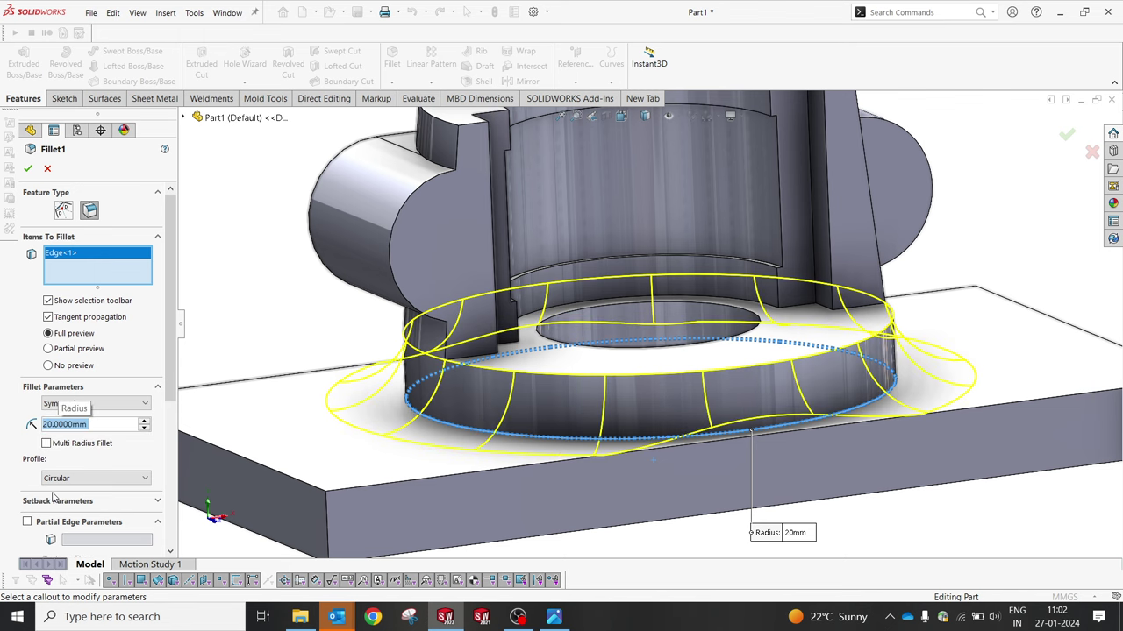
type("15")
key("Return")
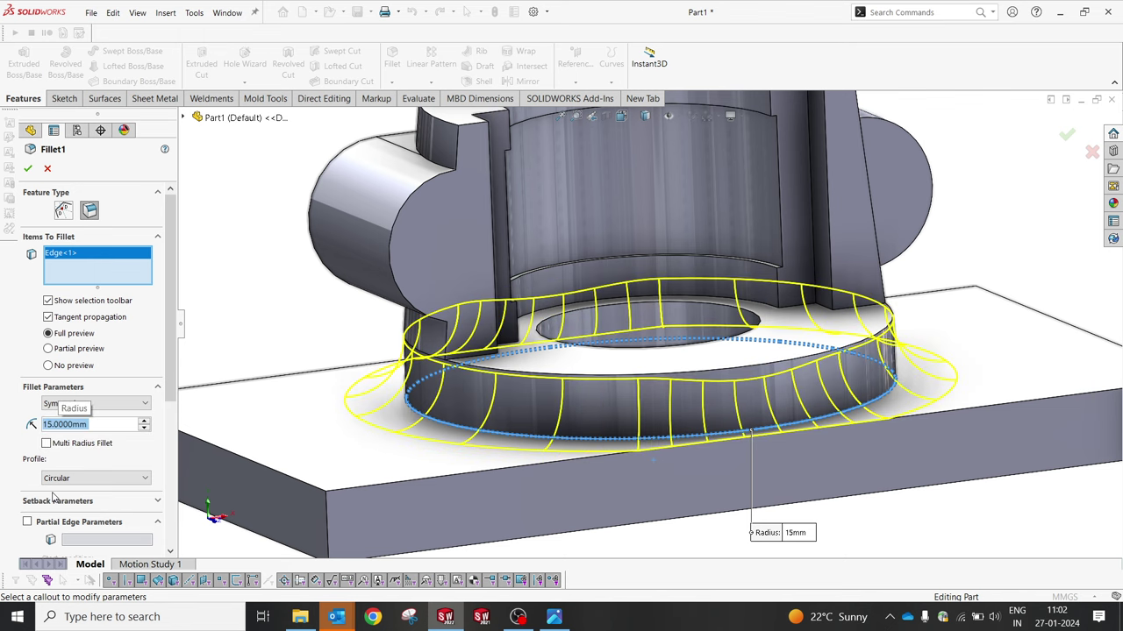
type("16")
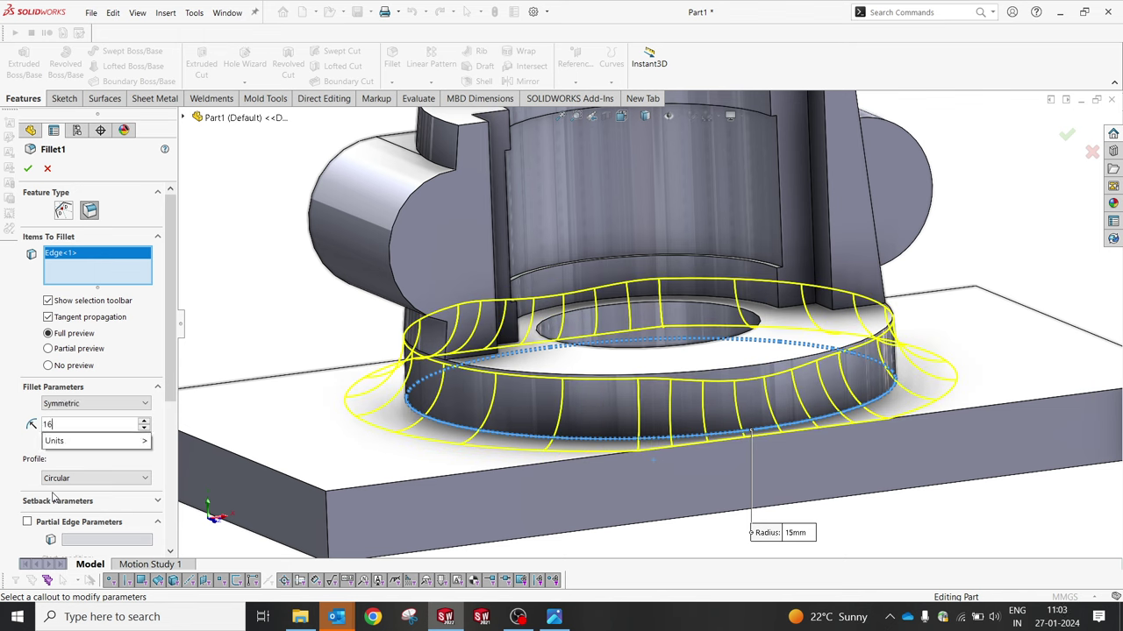
key("Return")
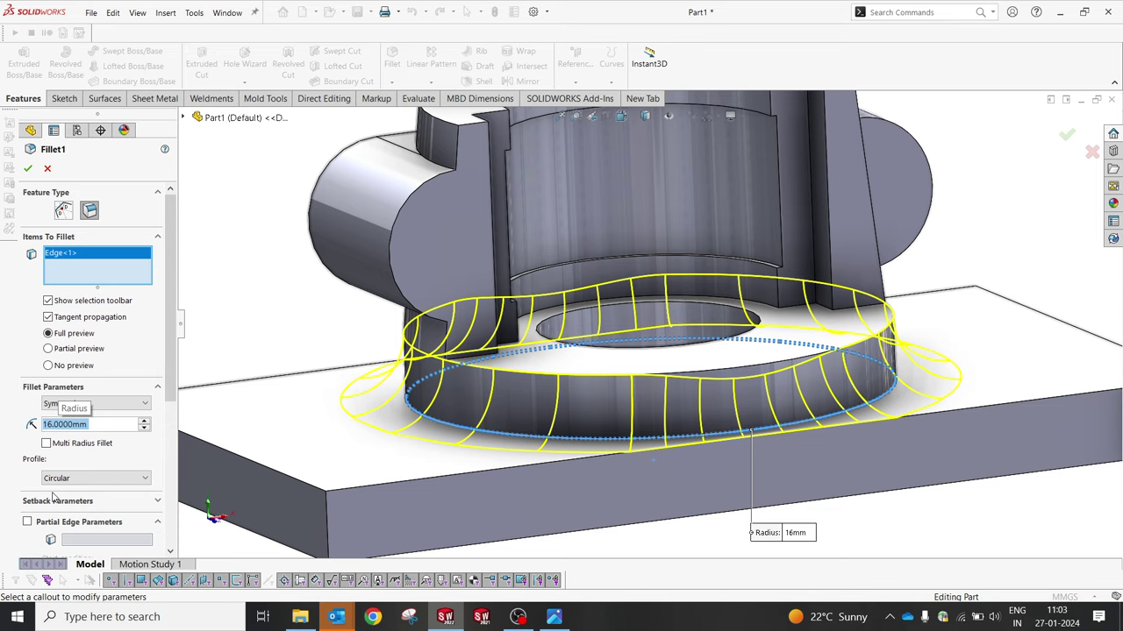
Step: Try 18 mm, then apply a 17 mm Fillet1 radius and compare with hob.jpg
type("2")
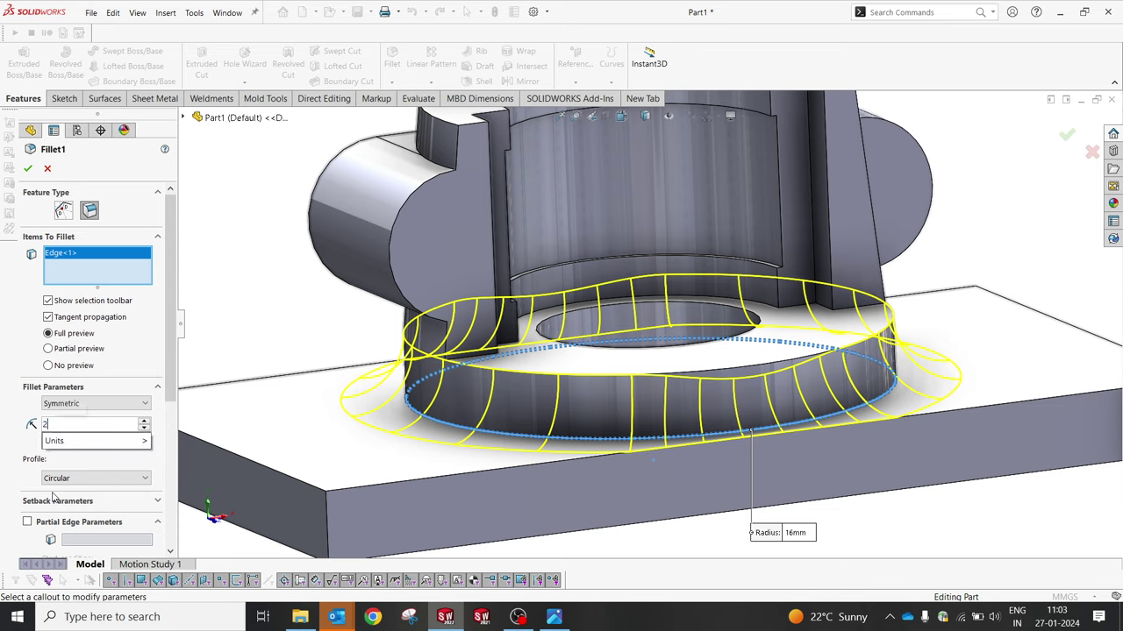
key("BackSpace")
type("18")
key("Return")
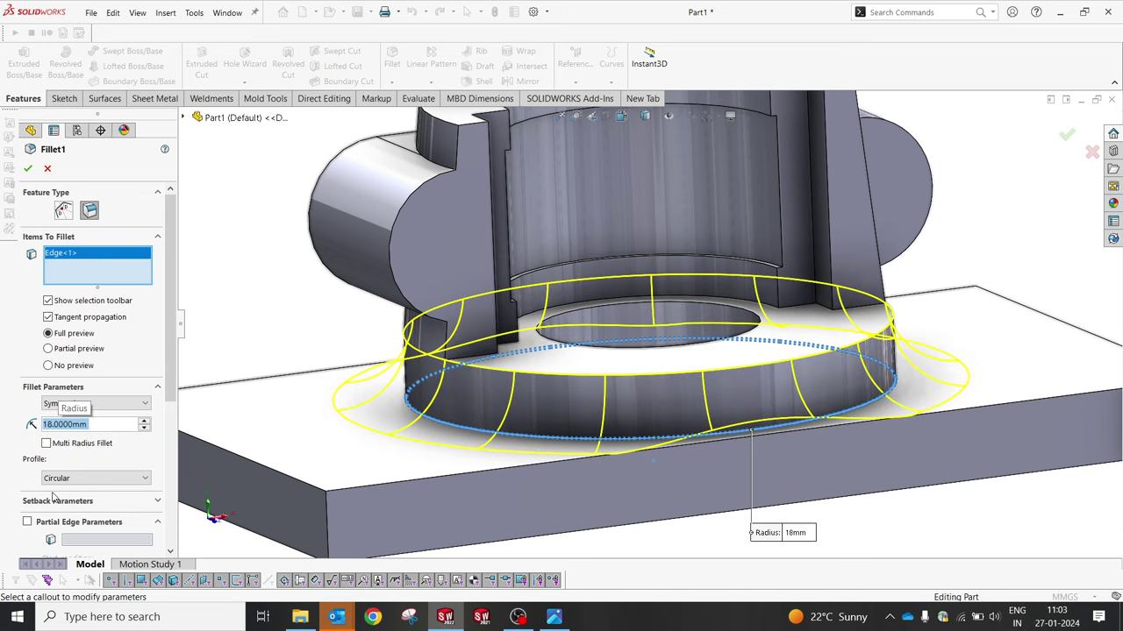
type("17")
key("Return")
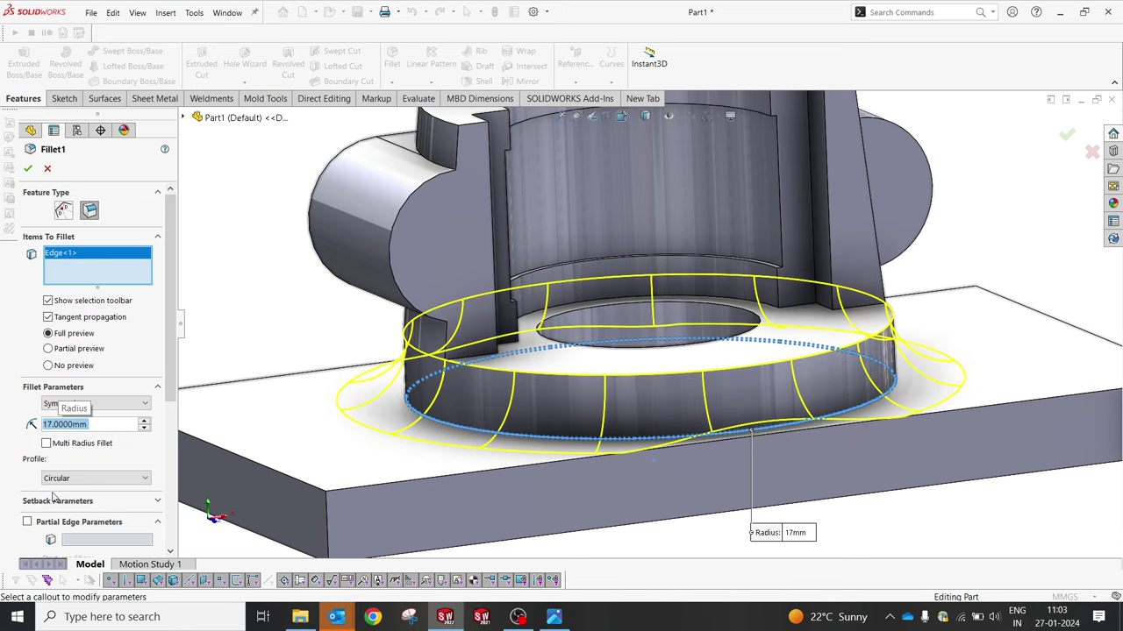
key("Return")
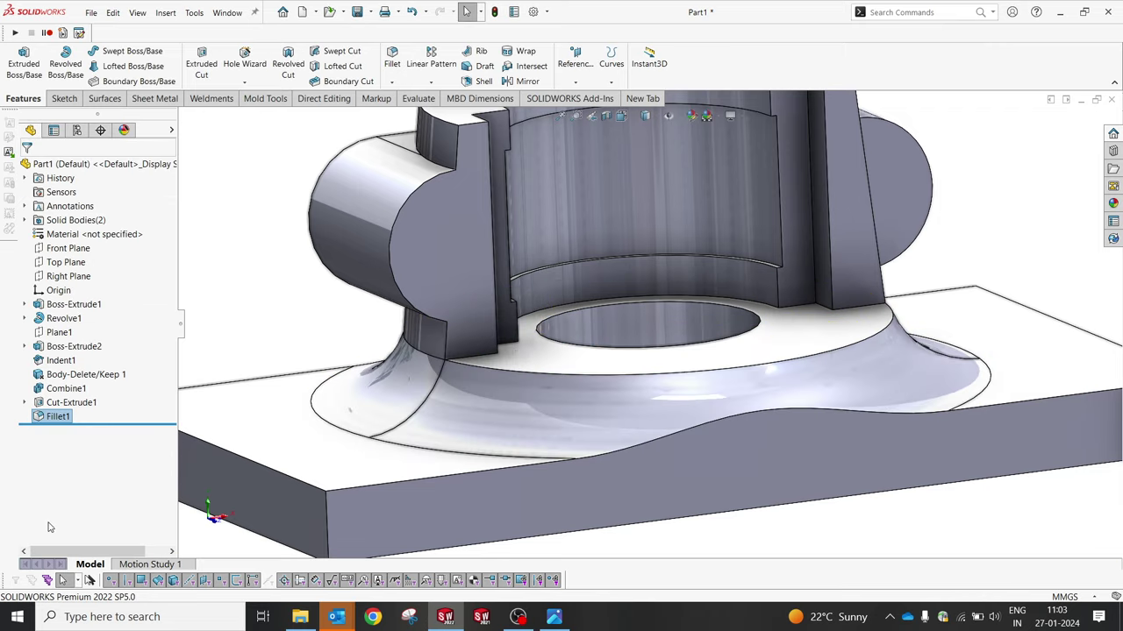
scroll(451, 458, "down", 5)
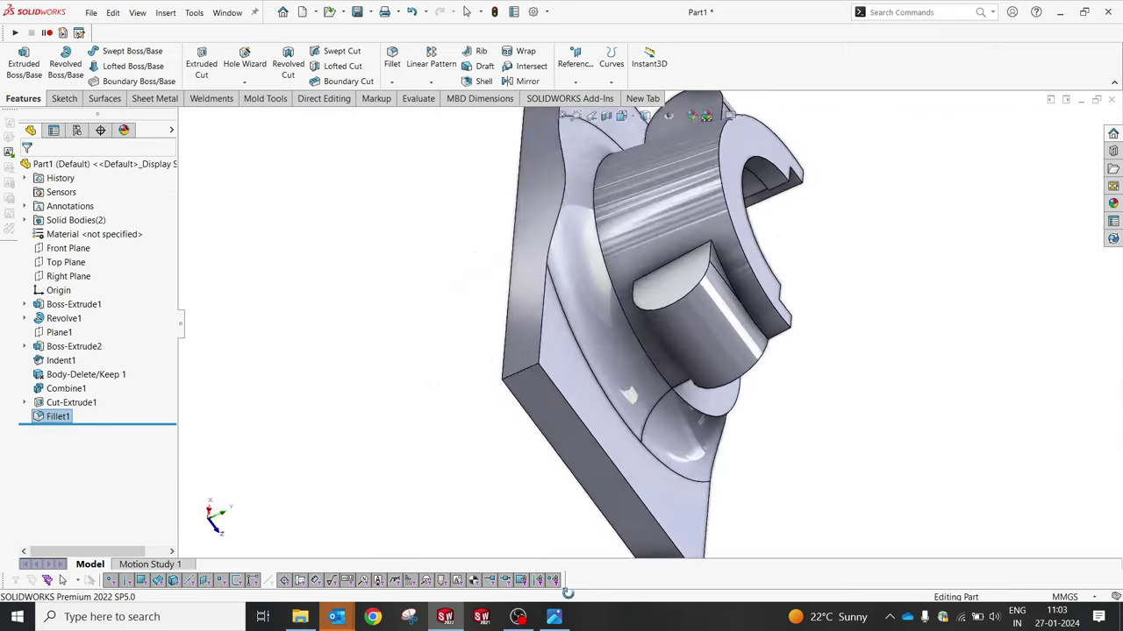
mouse_move(451, 458)
middle_mouse_down()
mouse_move(463, 410)
mouse_move(827, 278)
middle_mouse_up()
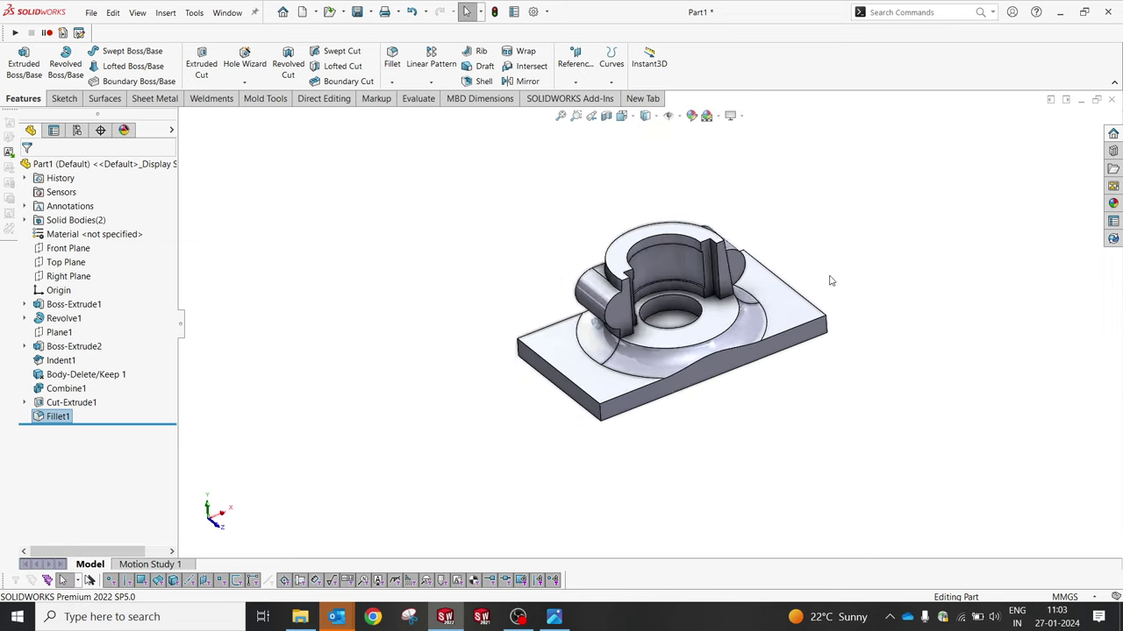
scroll(827, 278, "down", 3)
left_click(556, 618)
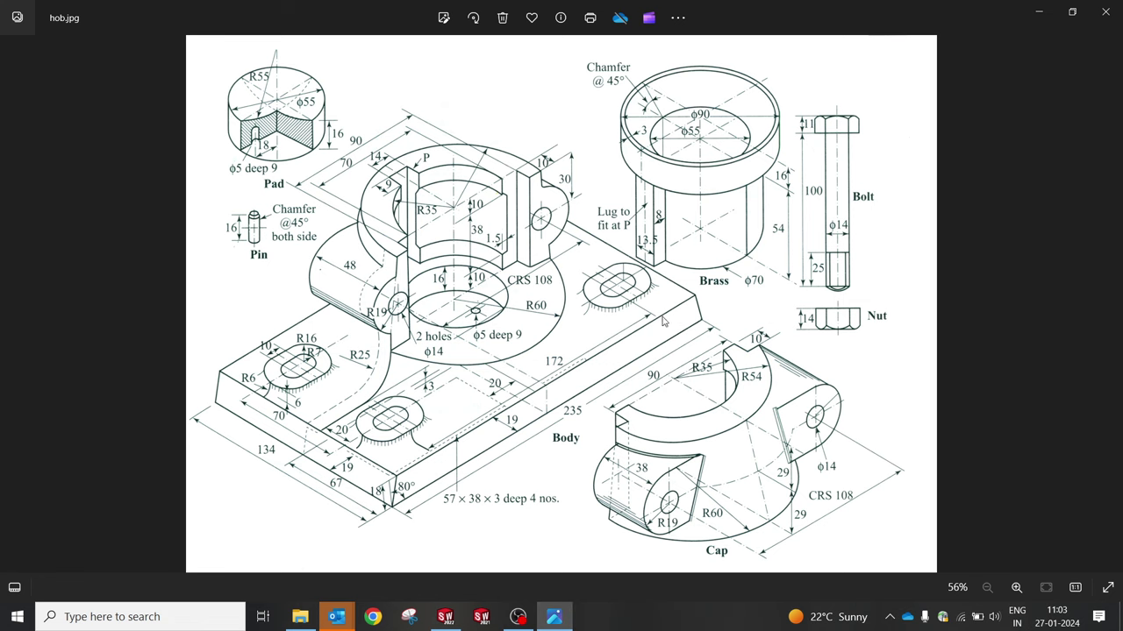
Step: Orbit the model and start a new sketch on the base plate's top face
left_click(555, 617)
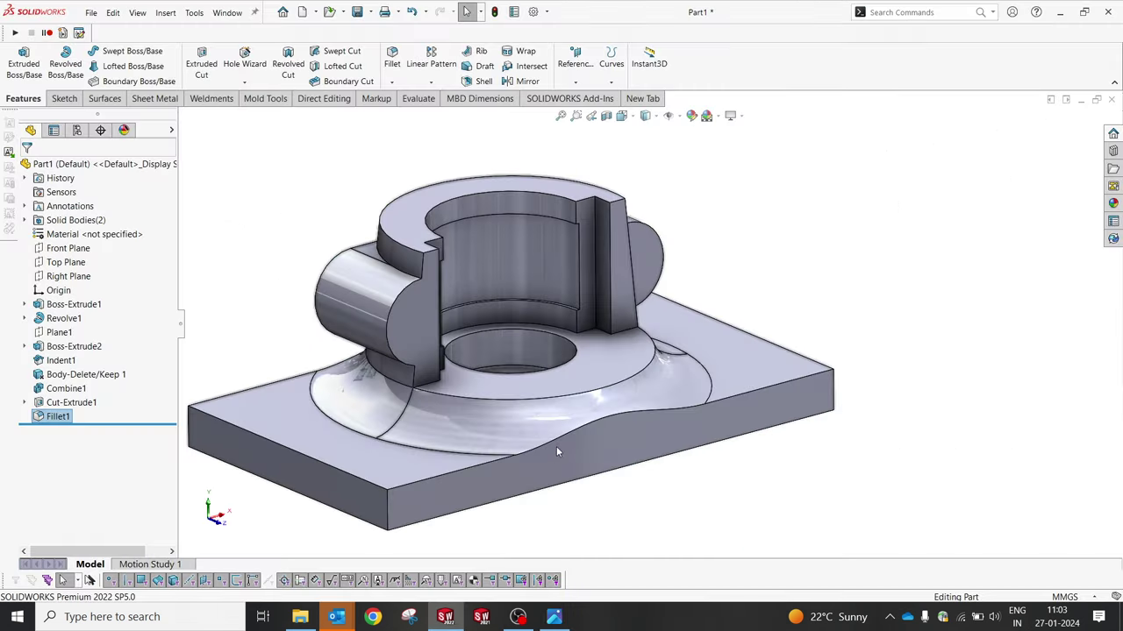
middle_click_drag(556, 447, 235, 465)
left_click(348, 454)
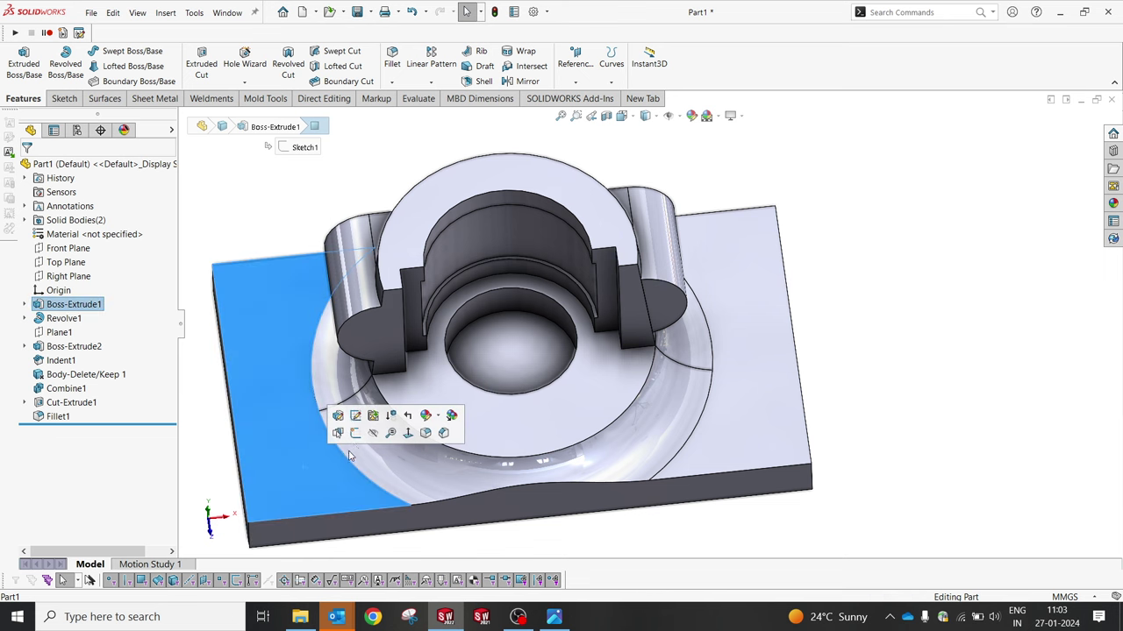
left_click(352, 436)
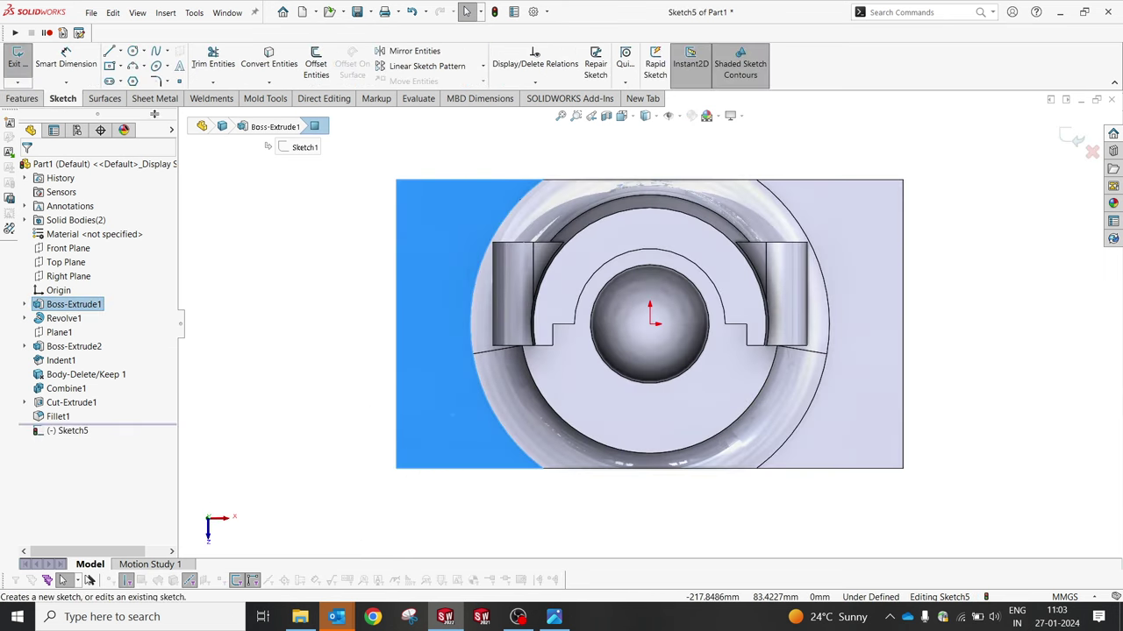
left_click(109, 81)
scroll(466, 243, "down", 3)
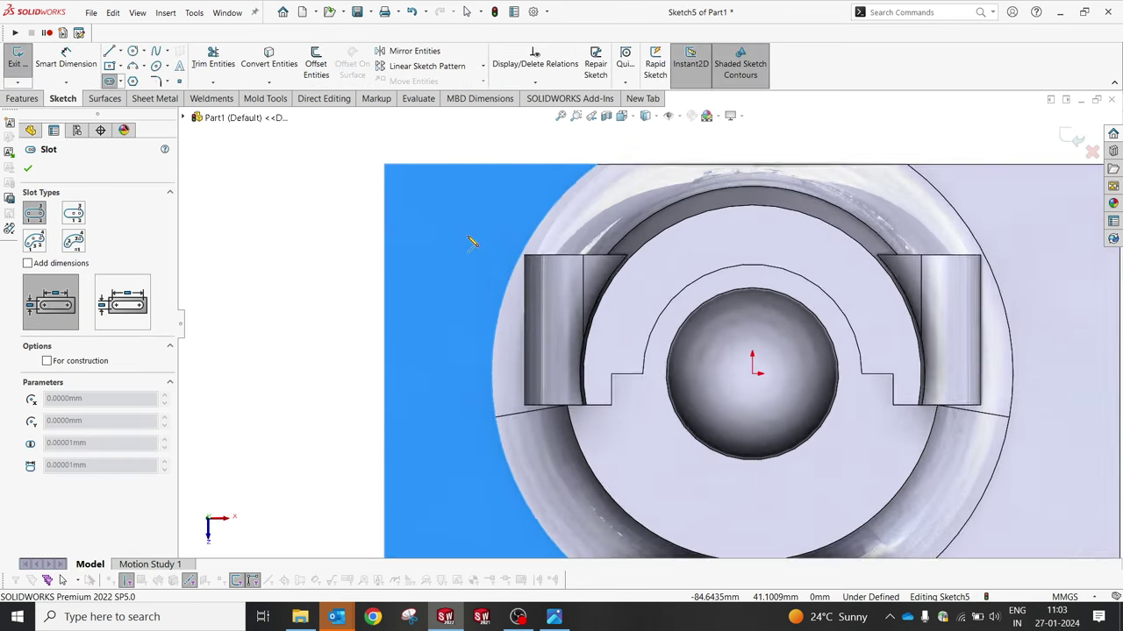
Step: Draw infinite horizontal and vertical centerlines through the origin
left_click(117, 52)
left_click(131, 77)
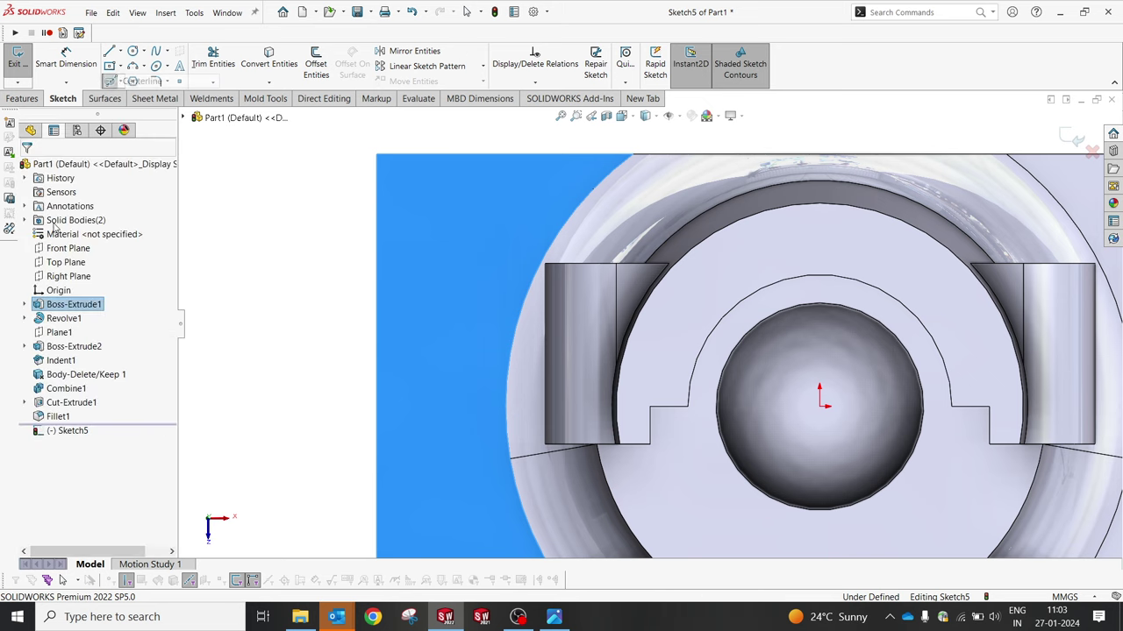
left_click(46, 340)
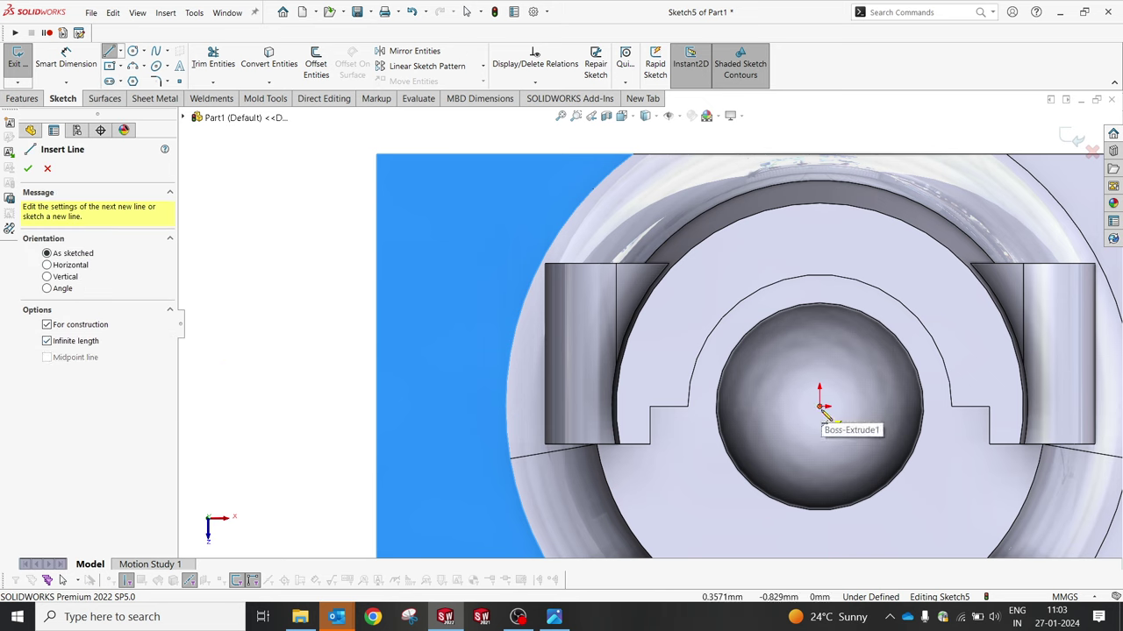
left_click(819, 405)
left_click(817, 408)
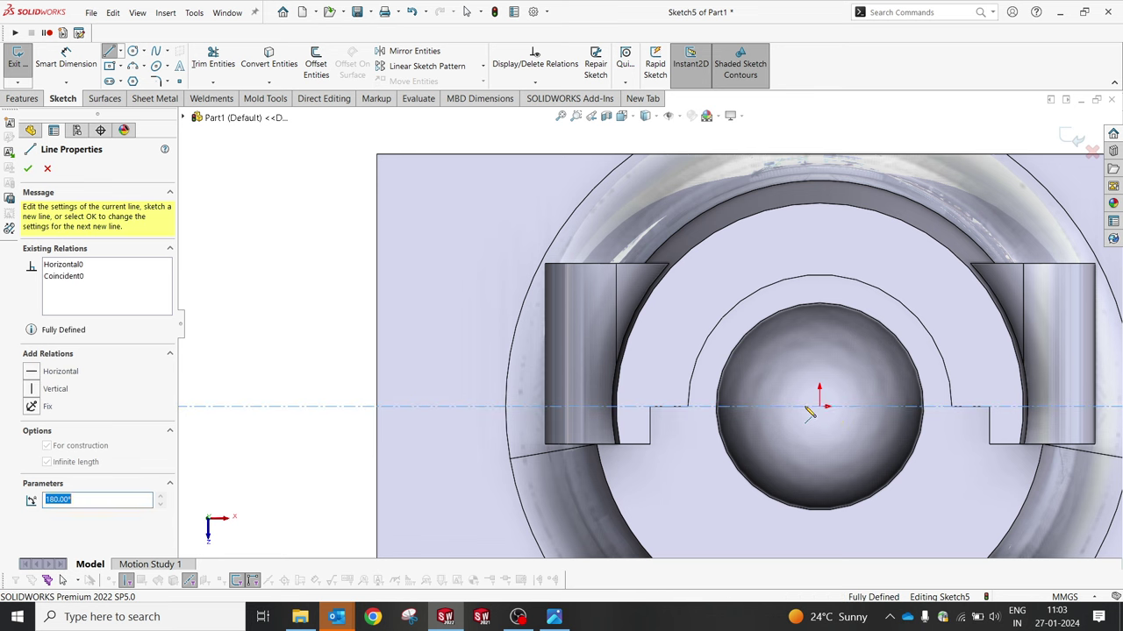
left_click(821, 412)
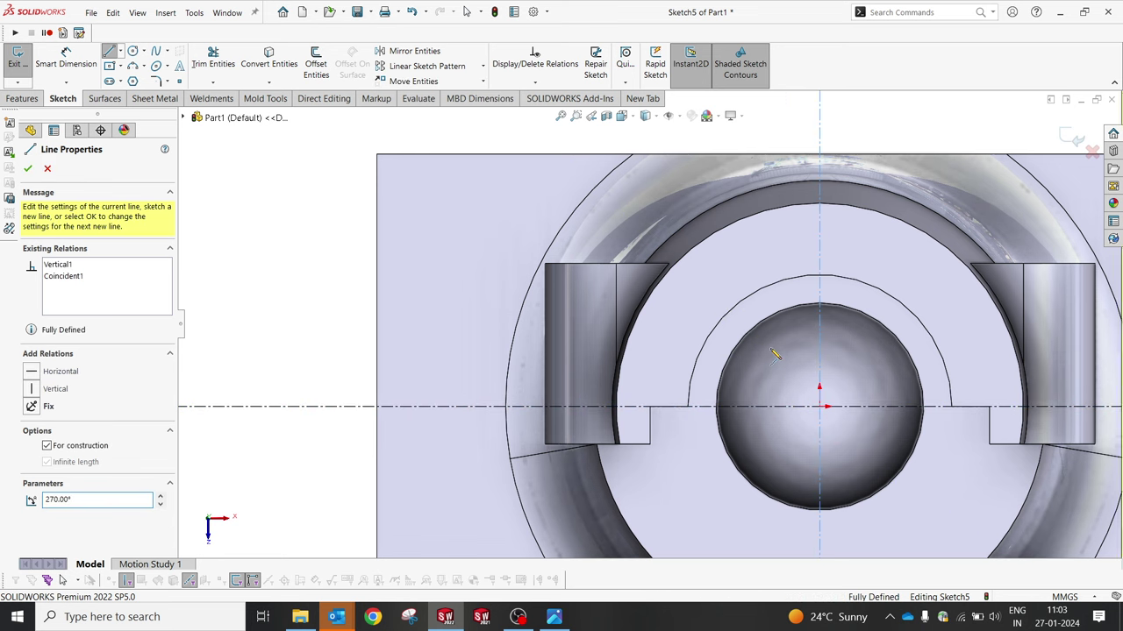
right_click(776, 351)
left_click(805, 358)
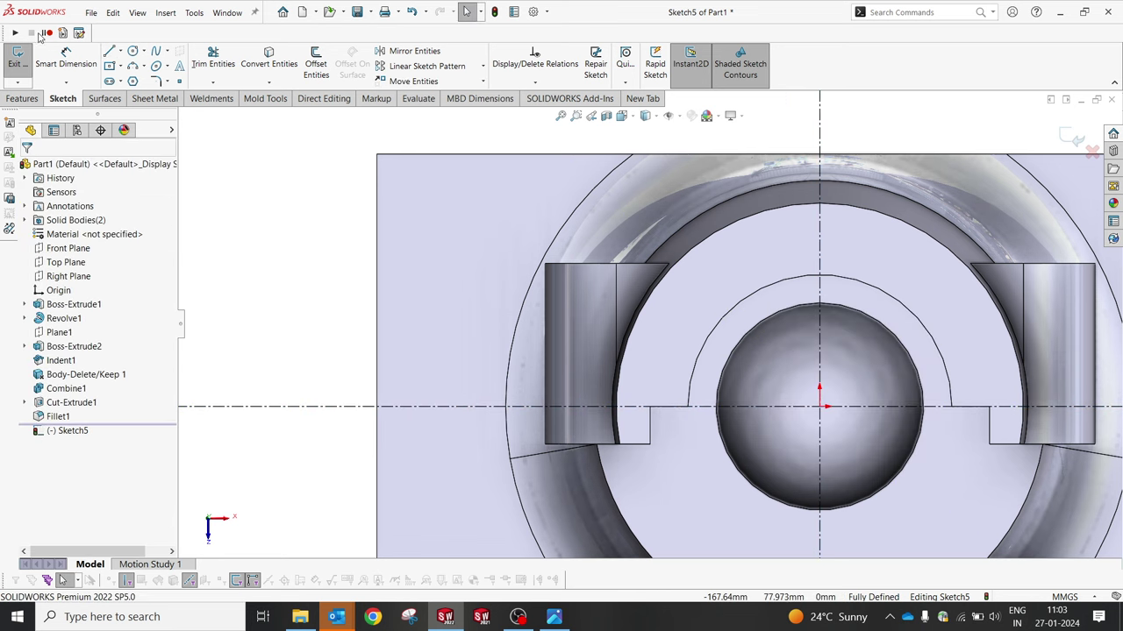
Step: Sketch a rough undimensioned straight slot left of the pedestal, then view the reference drawing
left_click(109, 80)
left_click(429, 237)
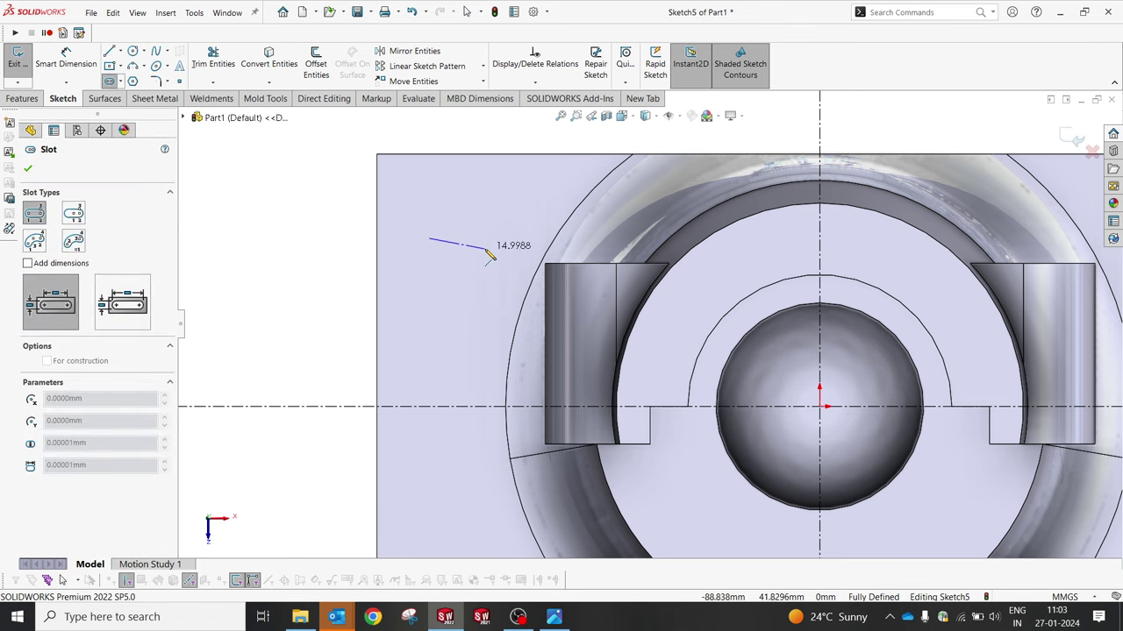
left_click(491, 238)
left_click(478, 218)
right_click(311, 144)
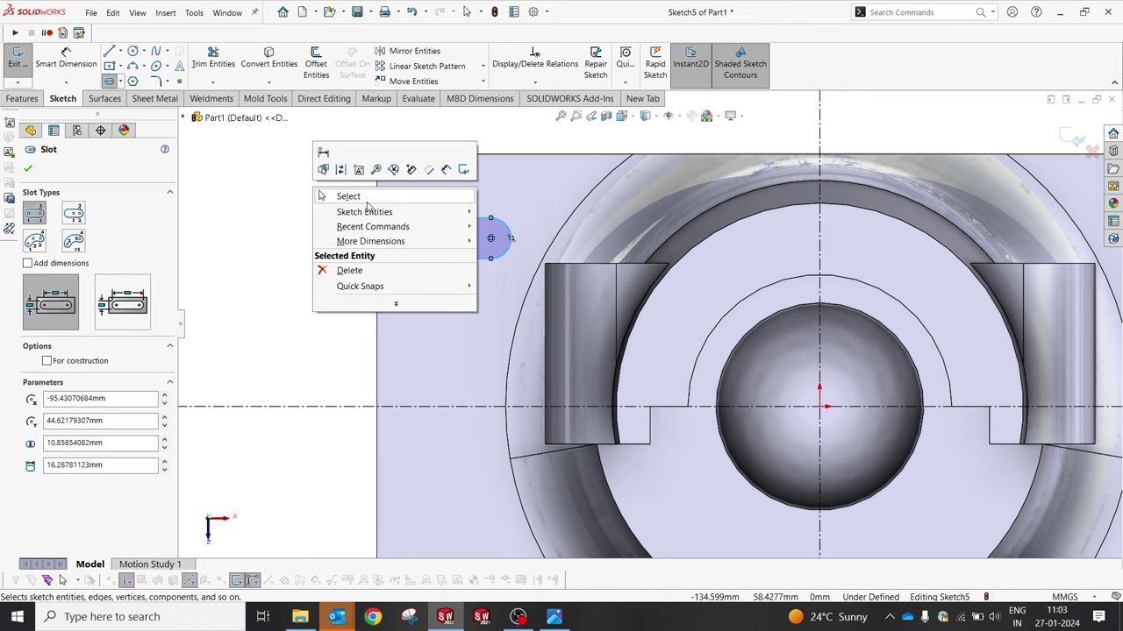
left_click(337, 196)
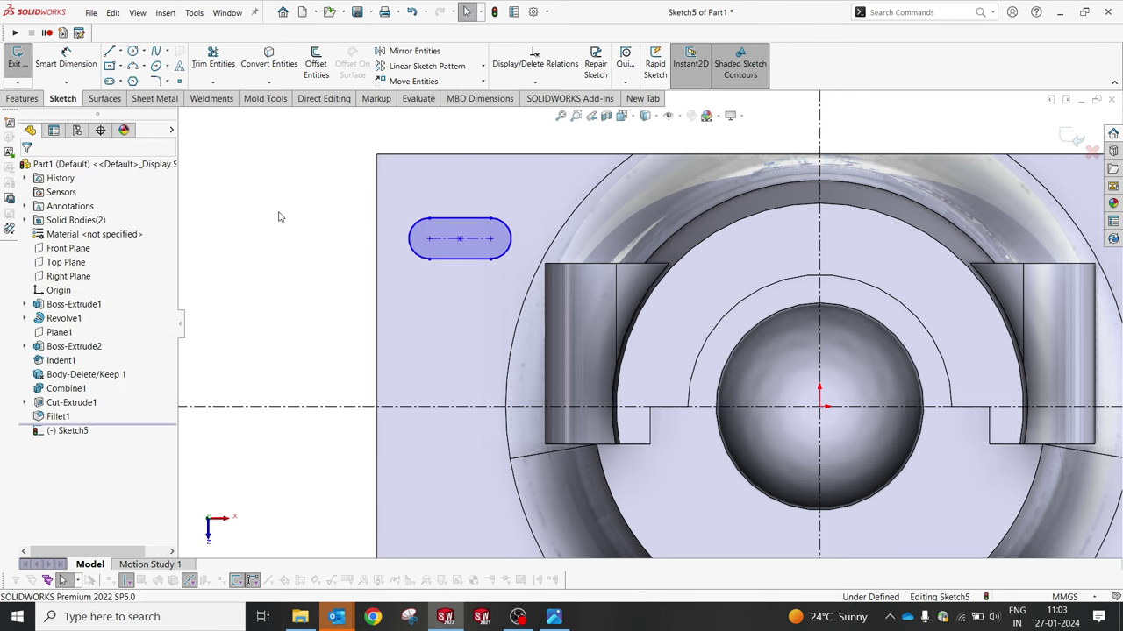
left_click(562, 619)
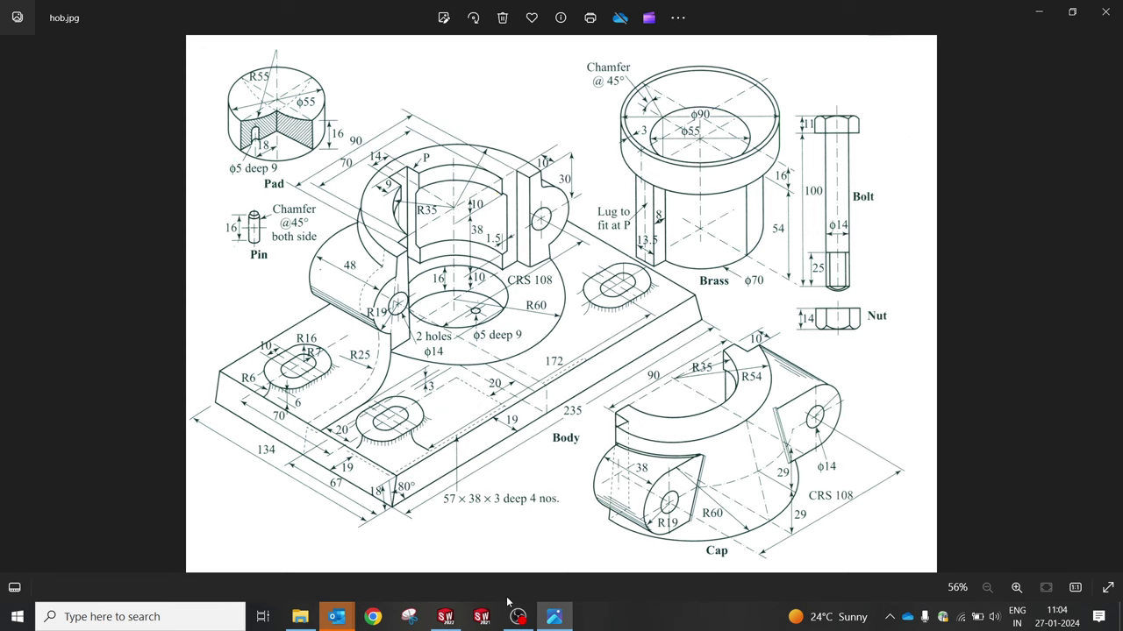
Step: Draw a second straight slot below the first one
left_click(556, 617)
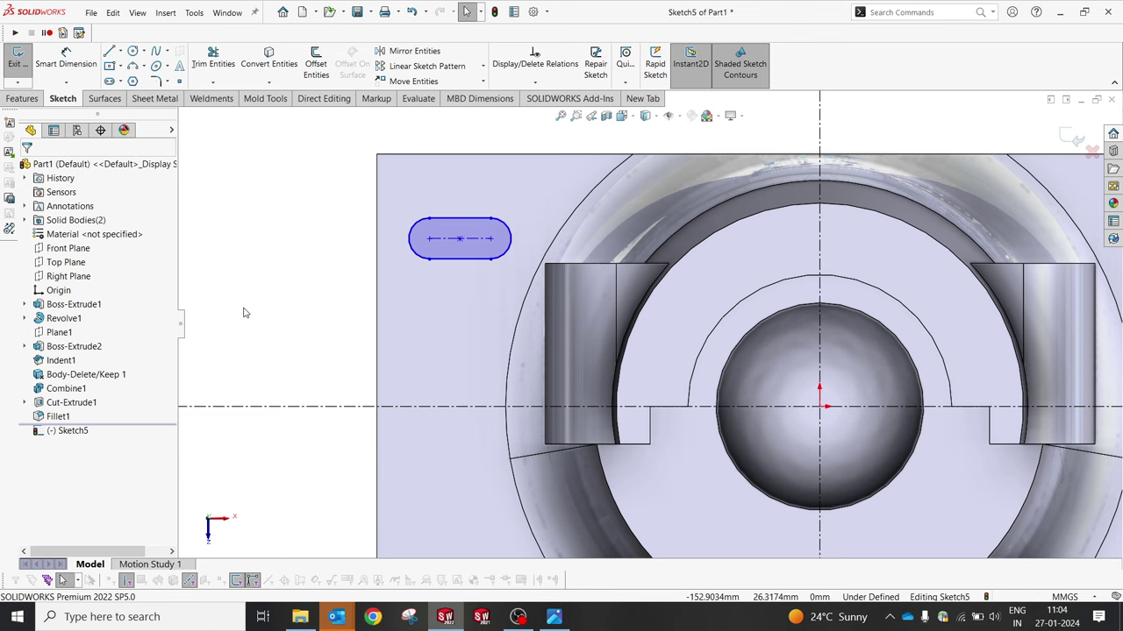
key("d")
left_click(109, 80)
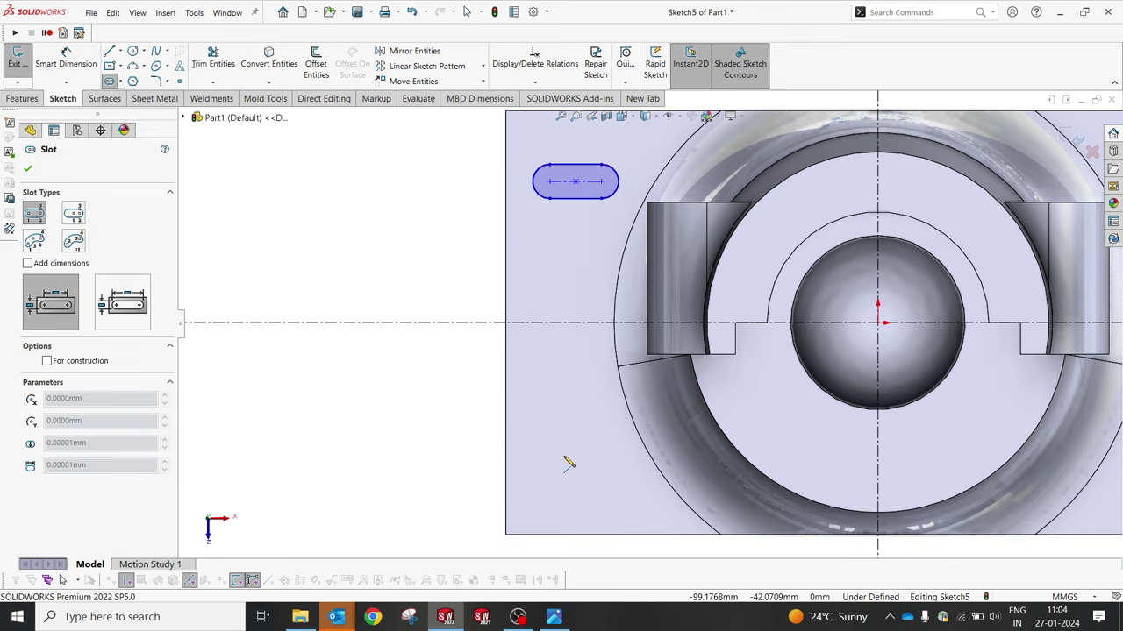
left_click(550, 450)
left_click(589, 449)
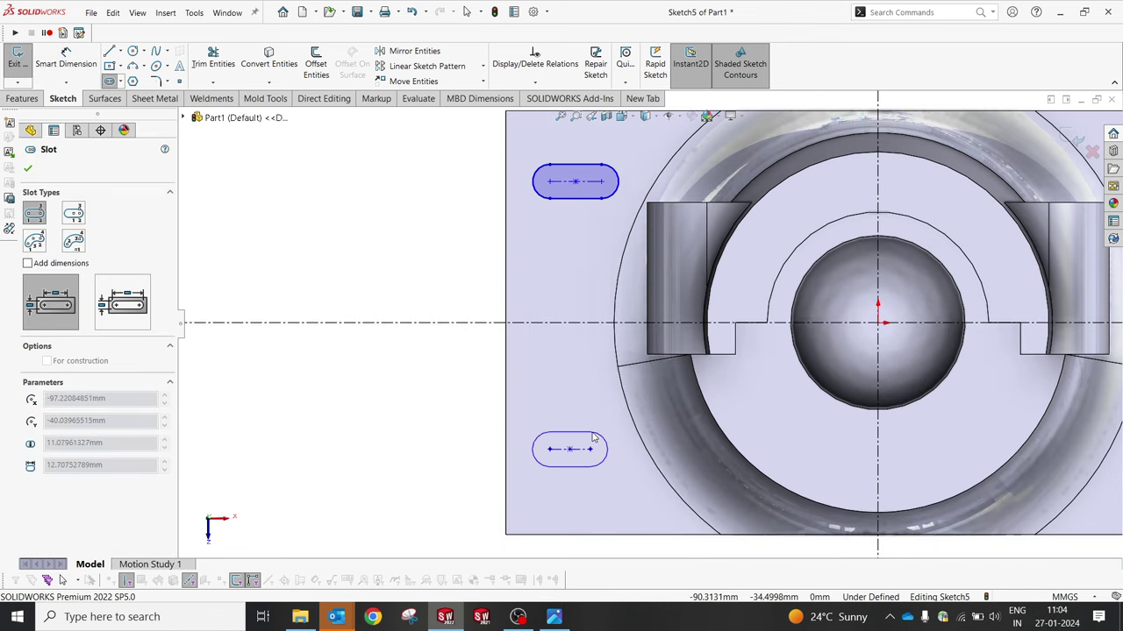
left_click(589, 468)
key("Escape")
Step: Add a vertical spacing dimension between the two slots, undoing a mistaken 172 entry
left_click(66, 60)
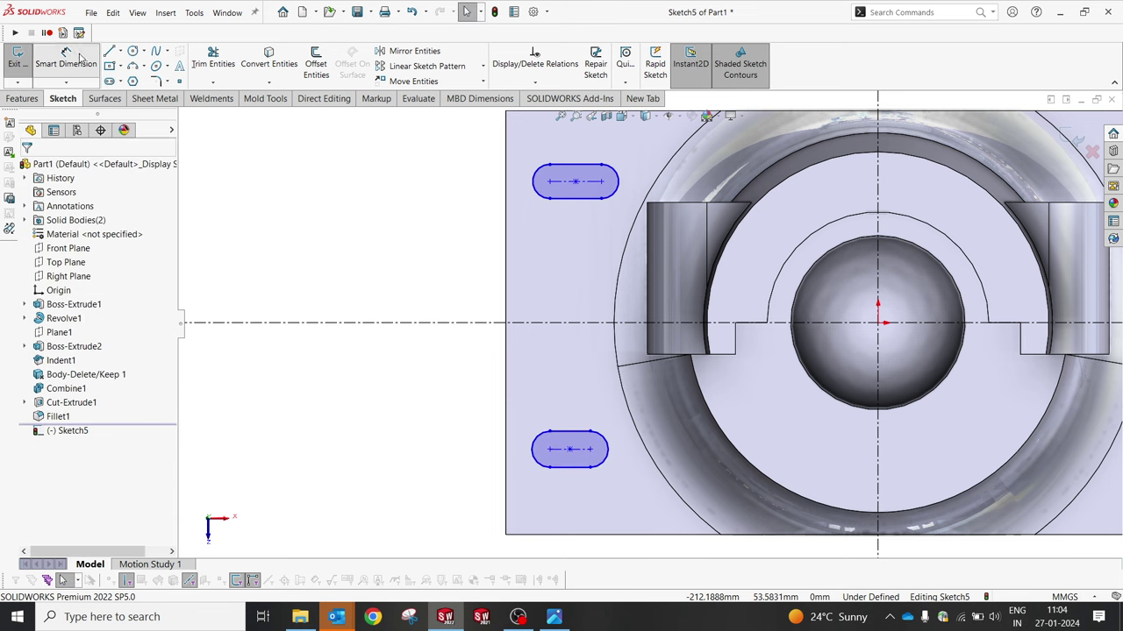
left_click(564, 182)
left_click(569, 449)
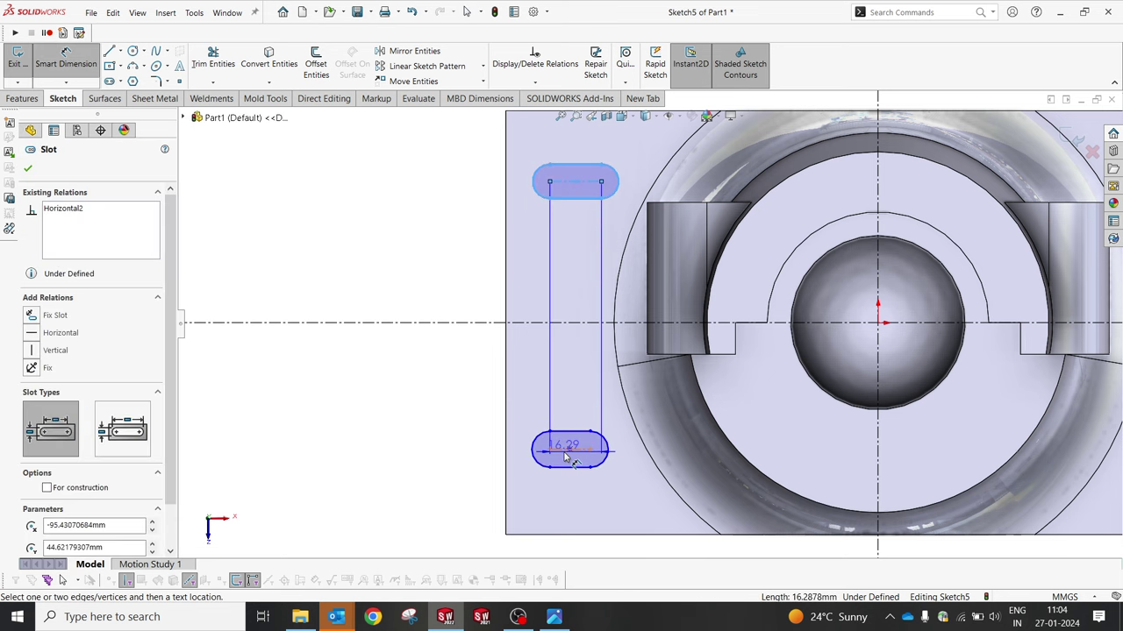
left_click(397, 249)
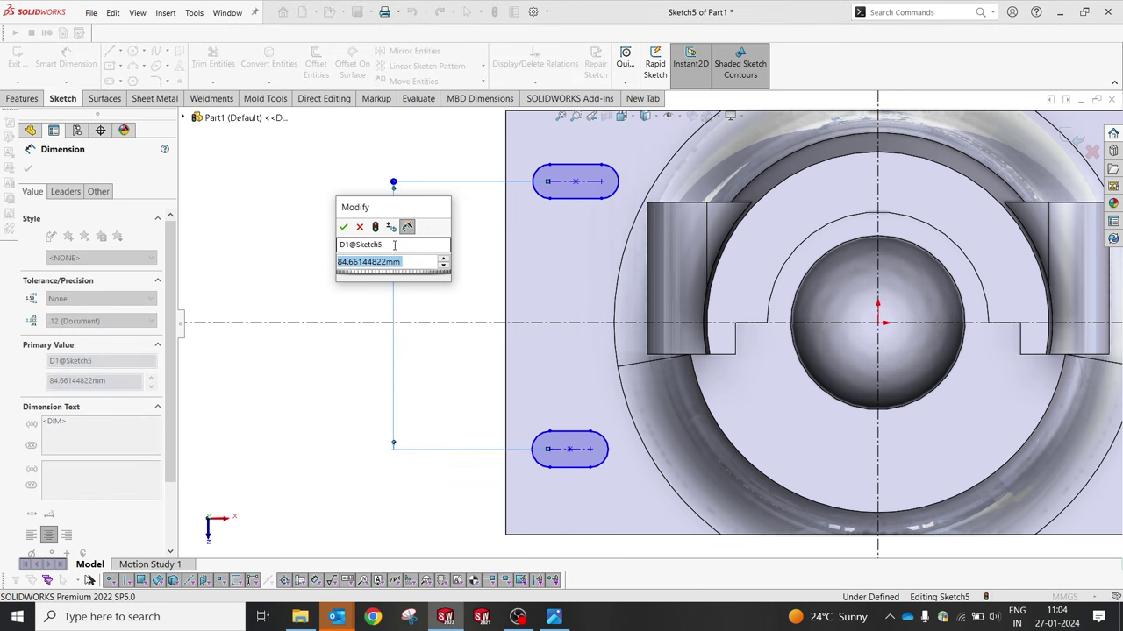
type("172")
key("Return")
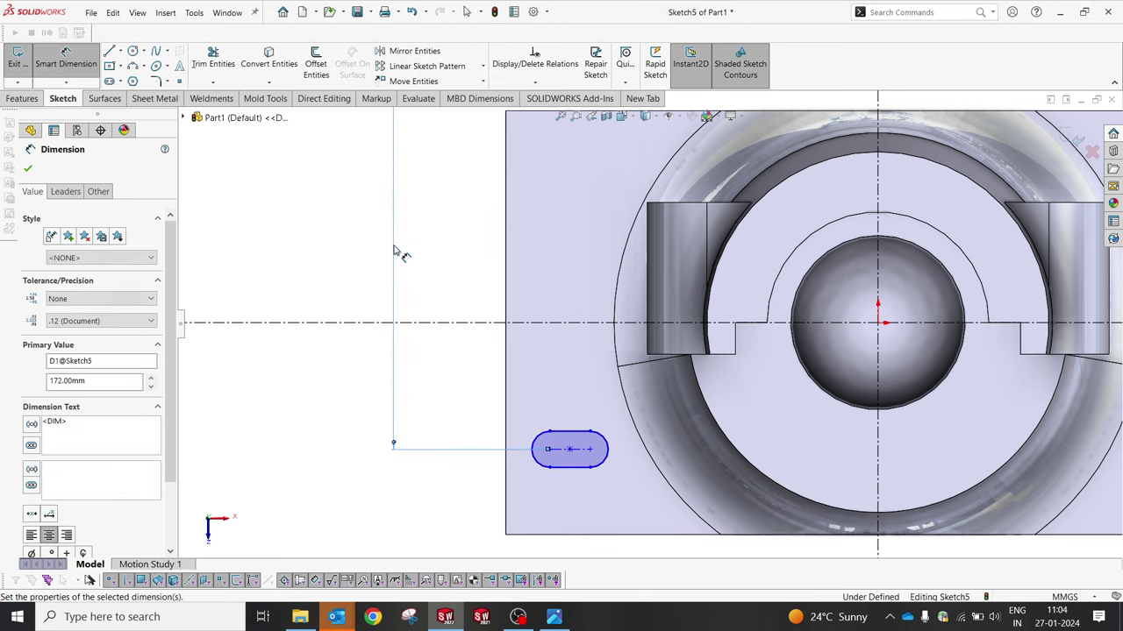
key("ctrl+z")
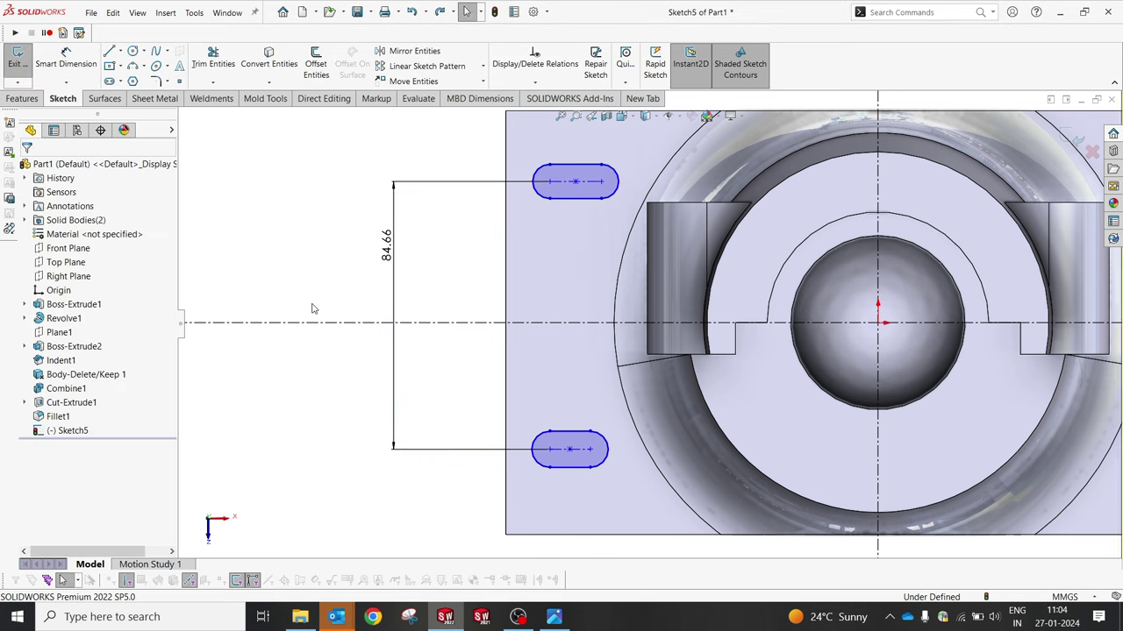
Step: Change the slot spacing from 84.66 to 70 mm, checking the reference drawing
left_click(553, 618)
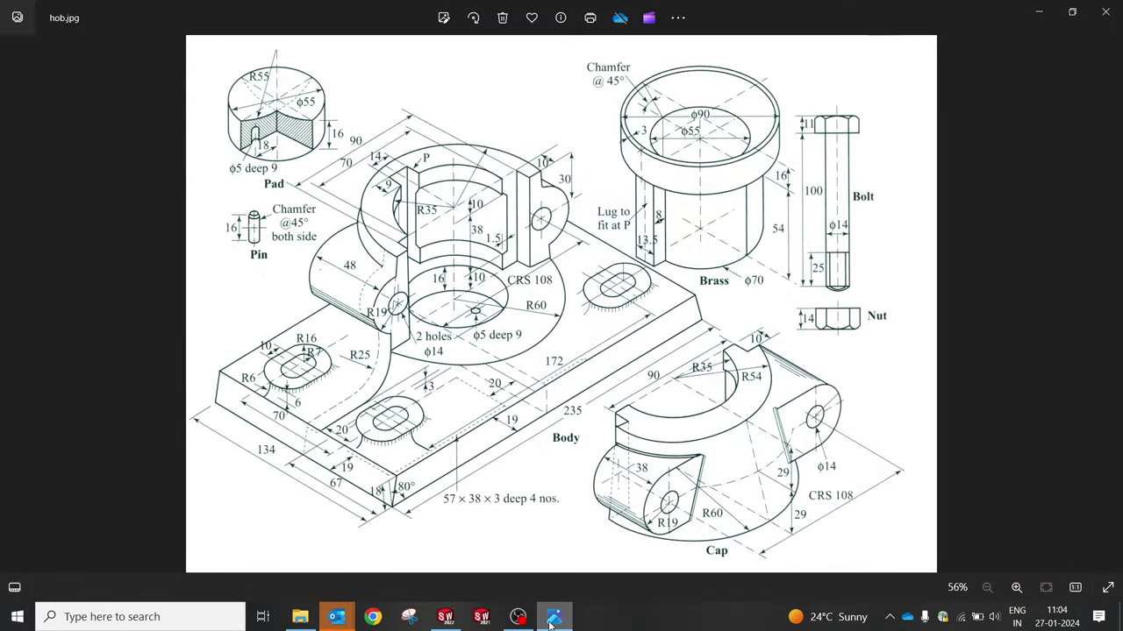
left_click(553, 618)
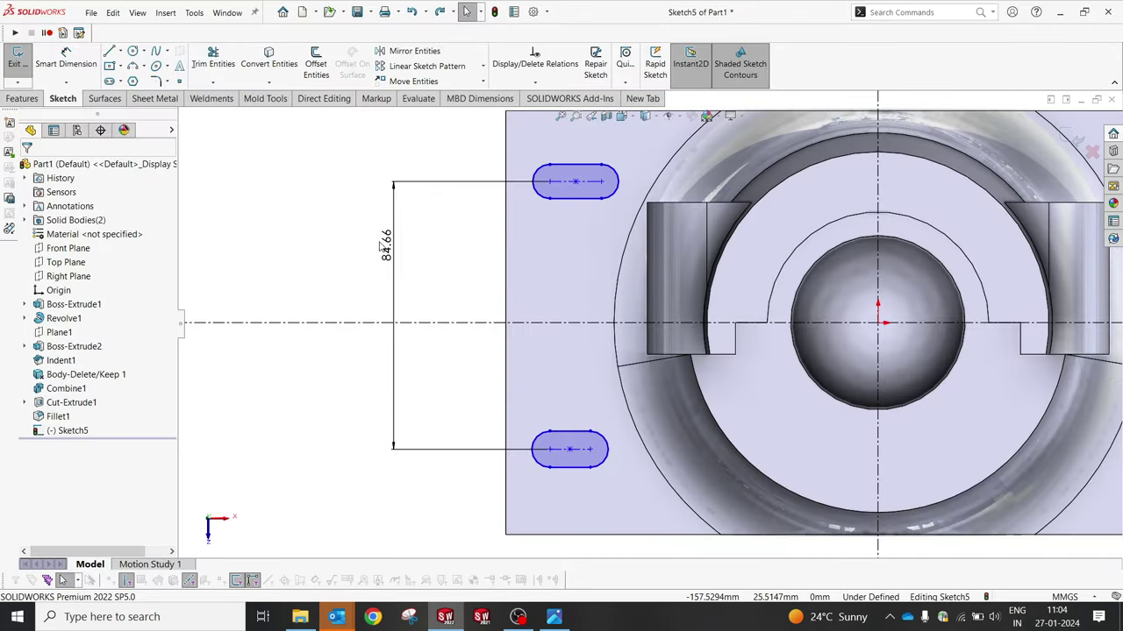
left_click(387, 245)
double_click(396, 257)
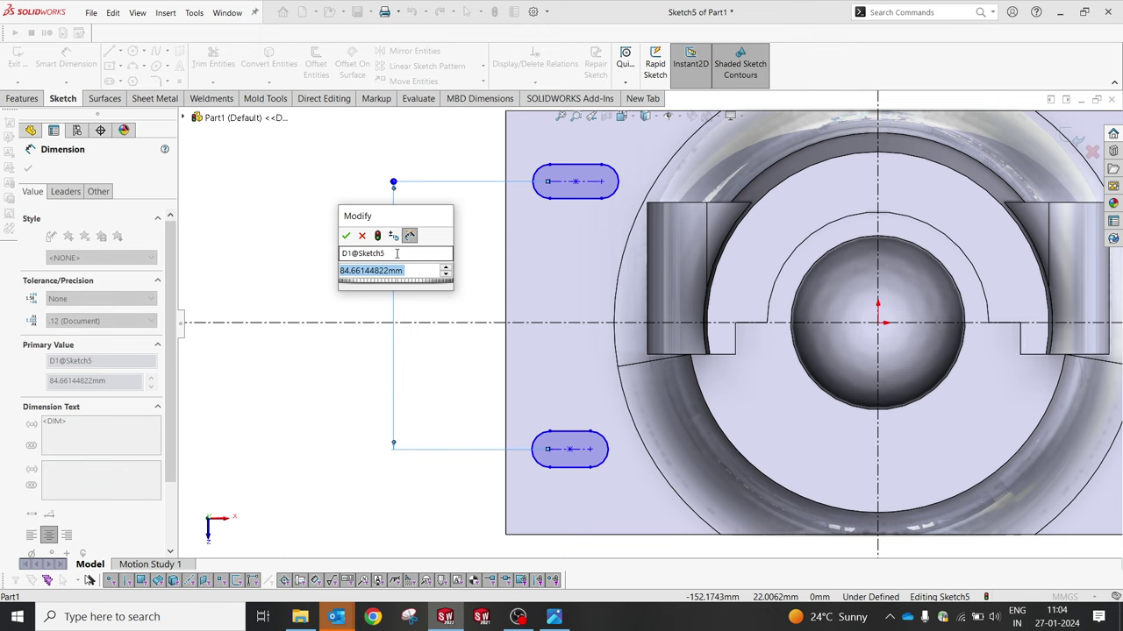
type("70")
key("Return")
left_click(553, 617)
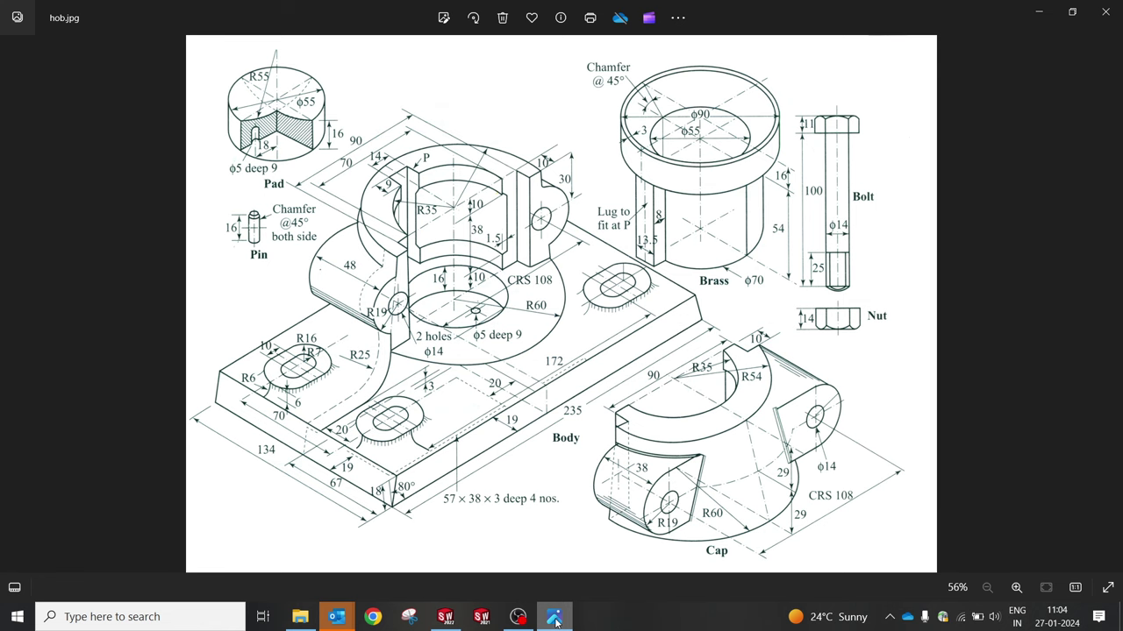
left_click(553, 618)
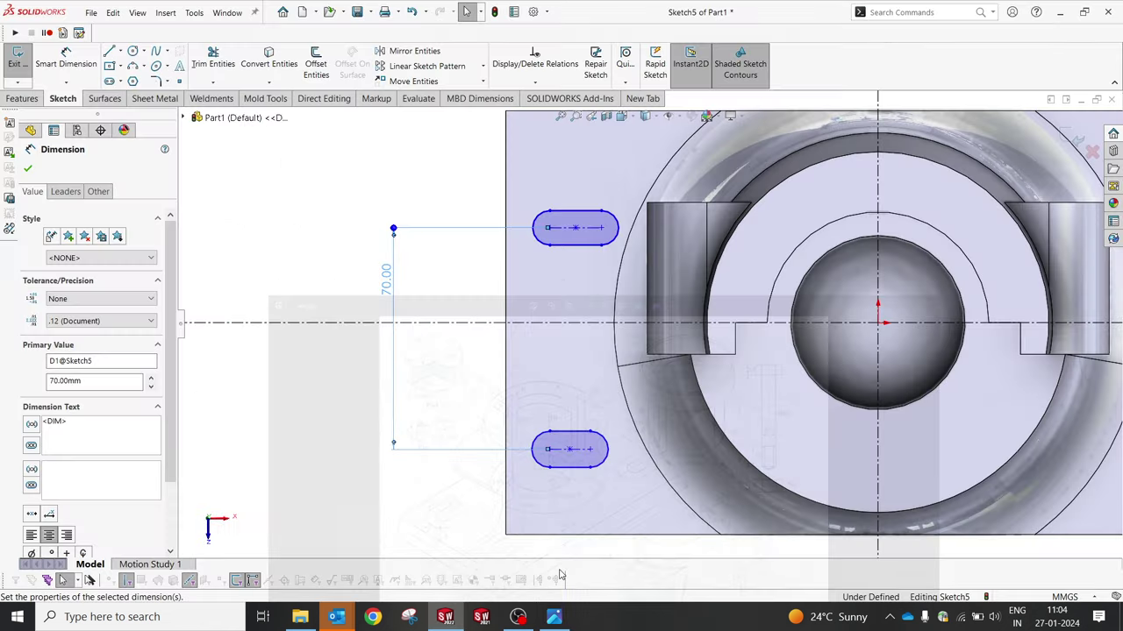
Step: Dimension the upper slot's centre-to-centre length to 10 mm
left_click(596, 227)
left_click(574, 169)
type("10")
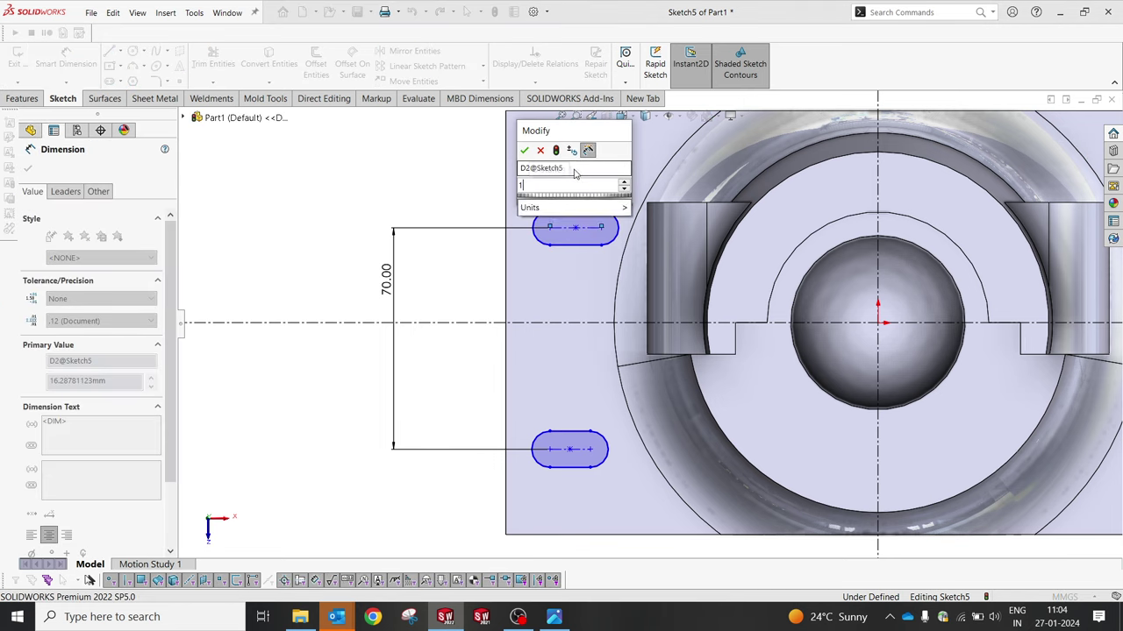
key("Return")
left_click(554, 617)
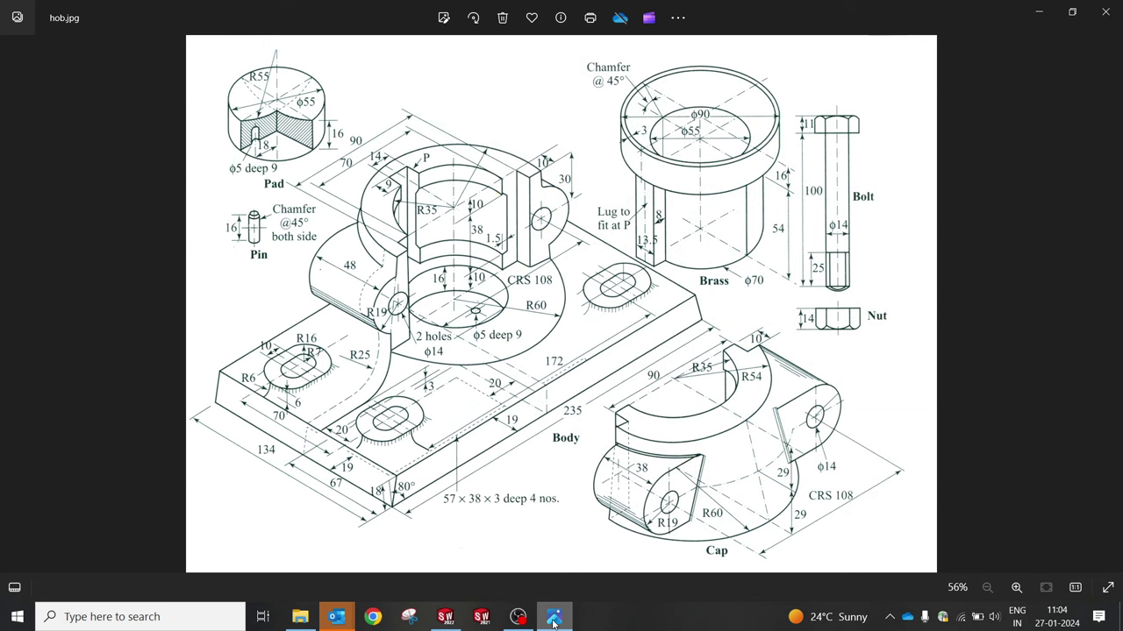
left_click(553, 617)
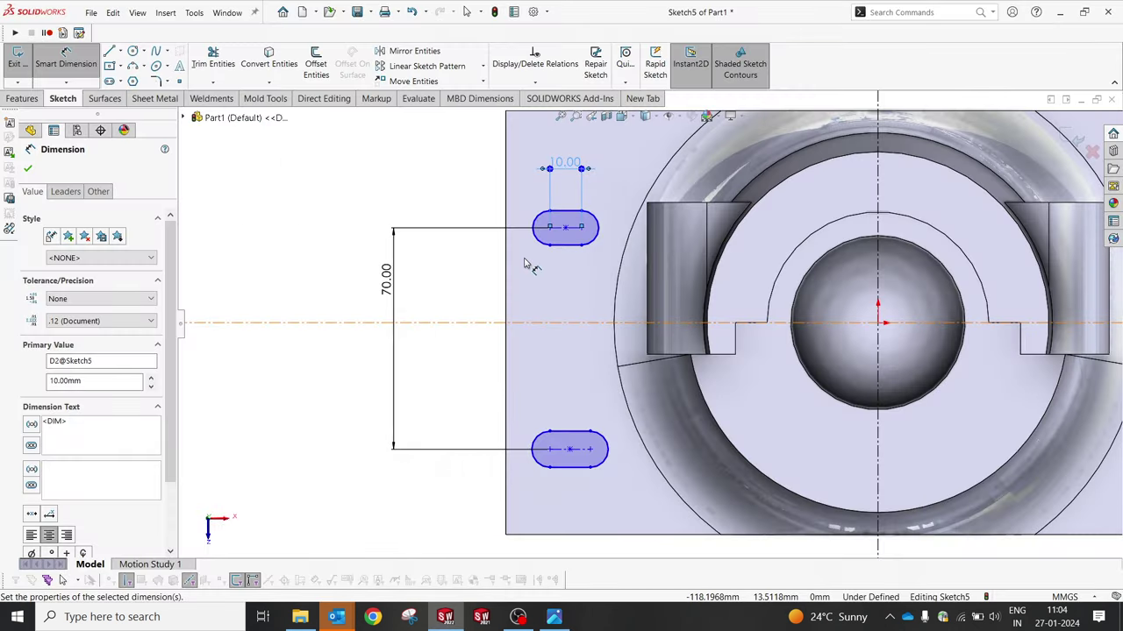
Step: Dimension the upper slot's end arc to R16 and compare with the reference drawing
left_click(534, 226)
left_click(451, 180)
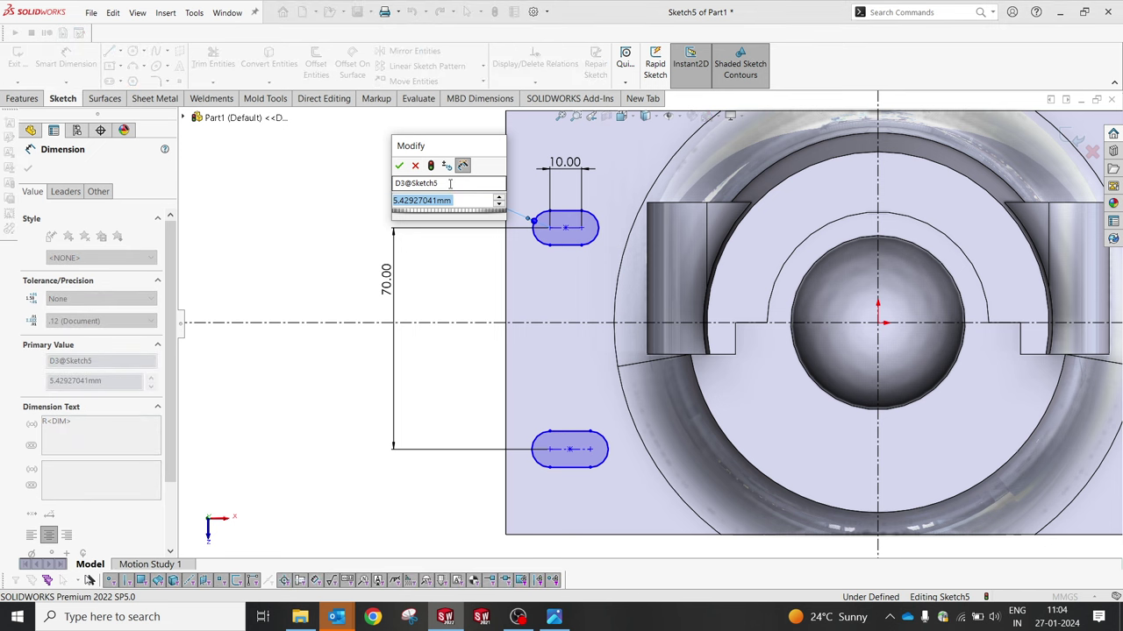
type("16")
key("Return")
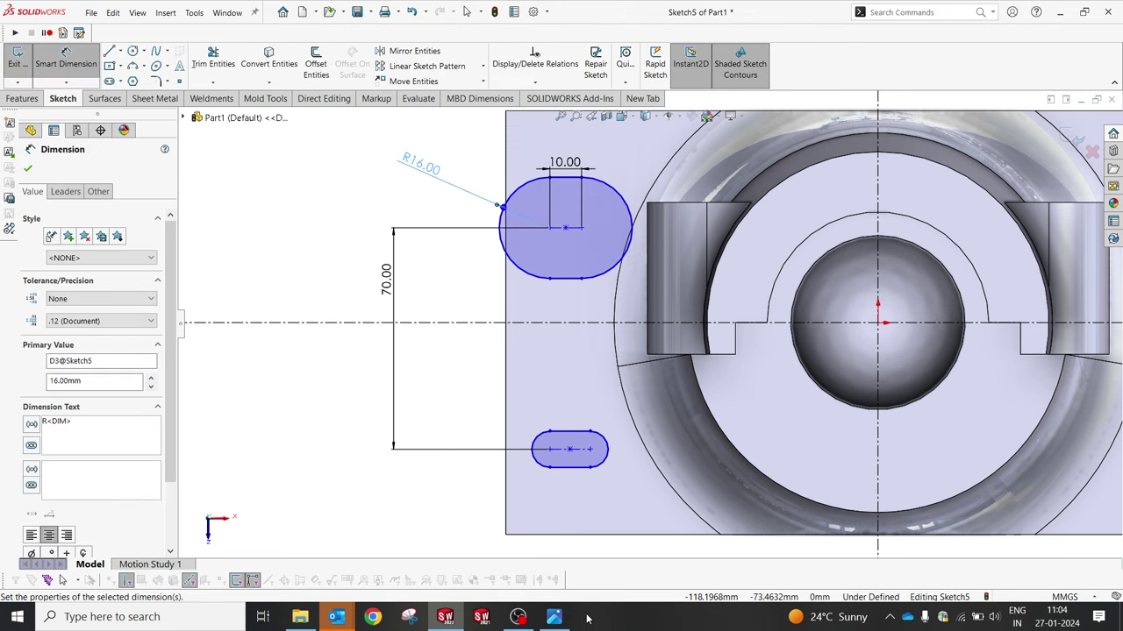
left_click(557, 618)
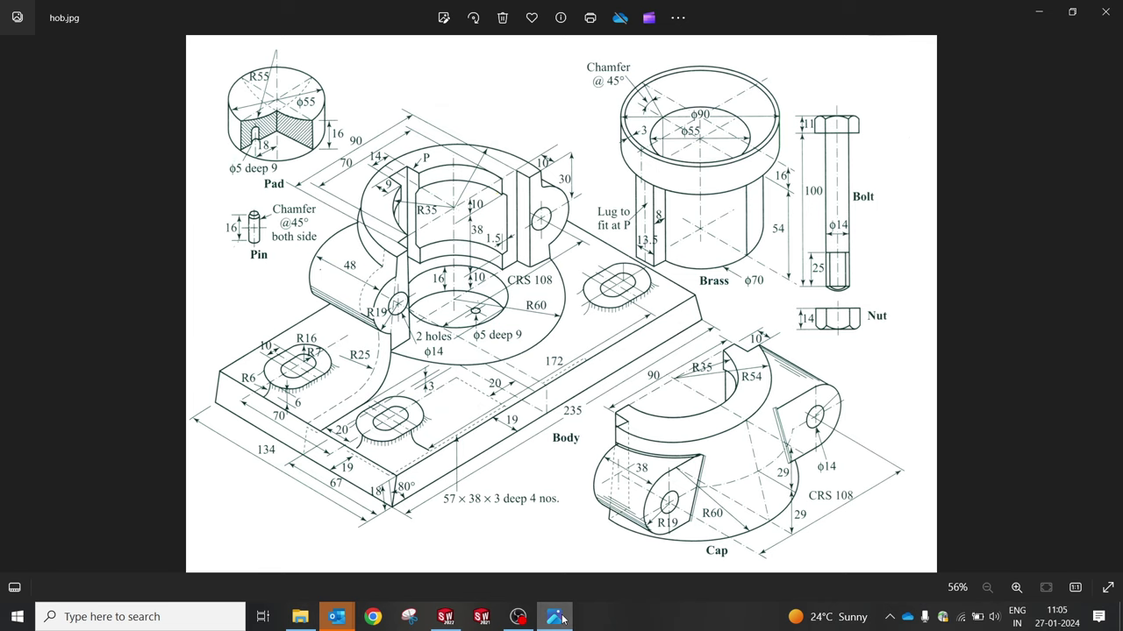
left_click(562, 621)
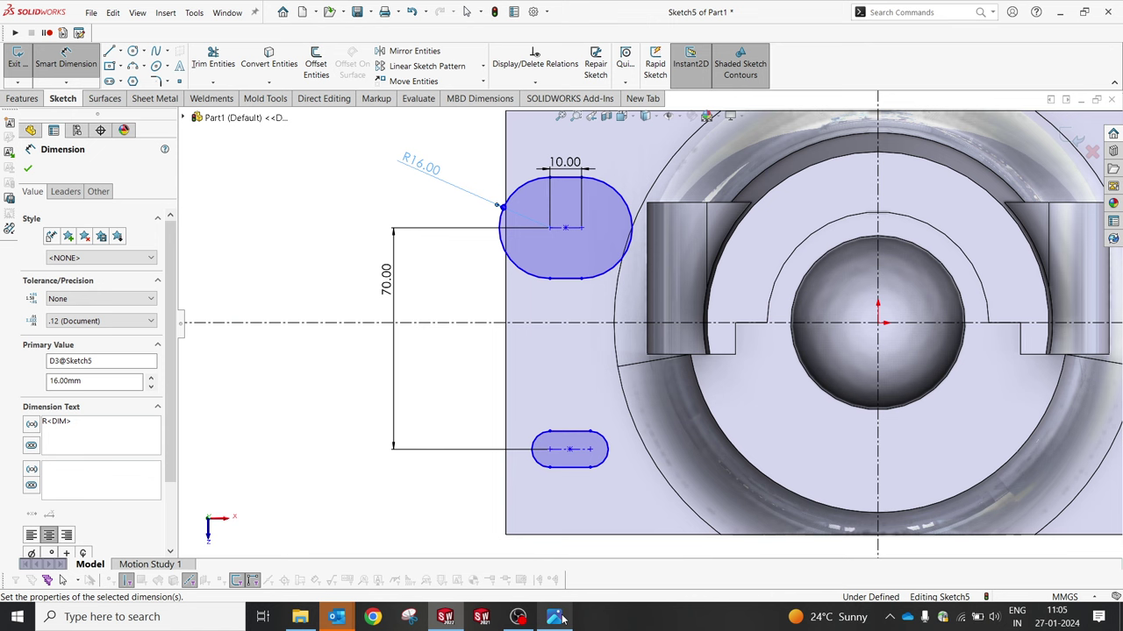
left_click(562, 621)
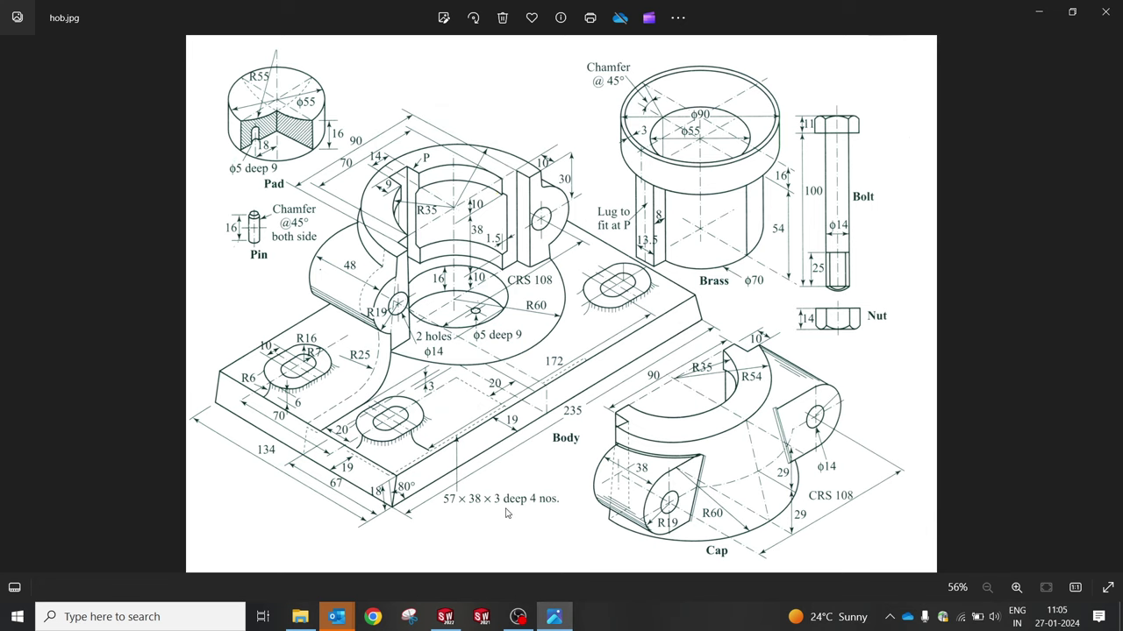
Step: Add a 172 mm horizontal dimension across the slots above the part
left_click(553, 618)
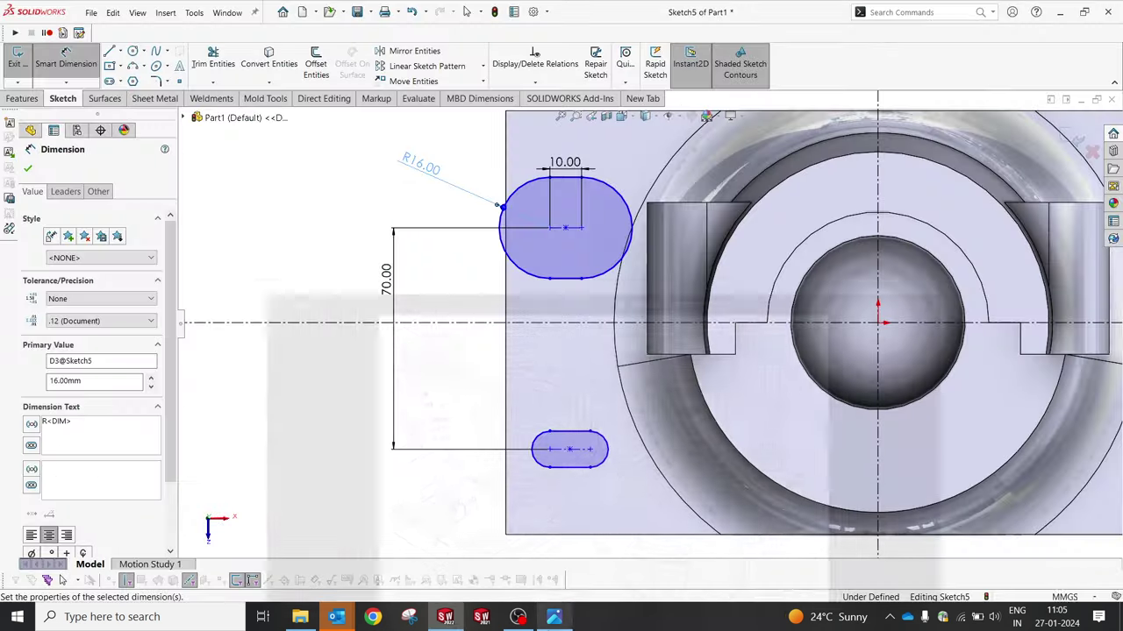
left_click(595, 262)
scroll(647, 316, "up", 3)
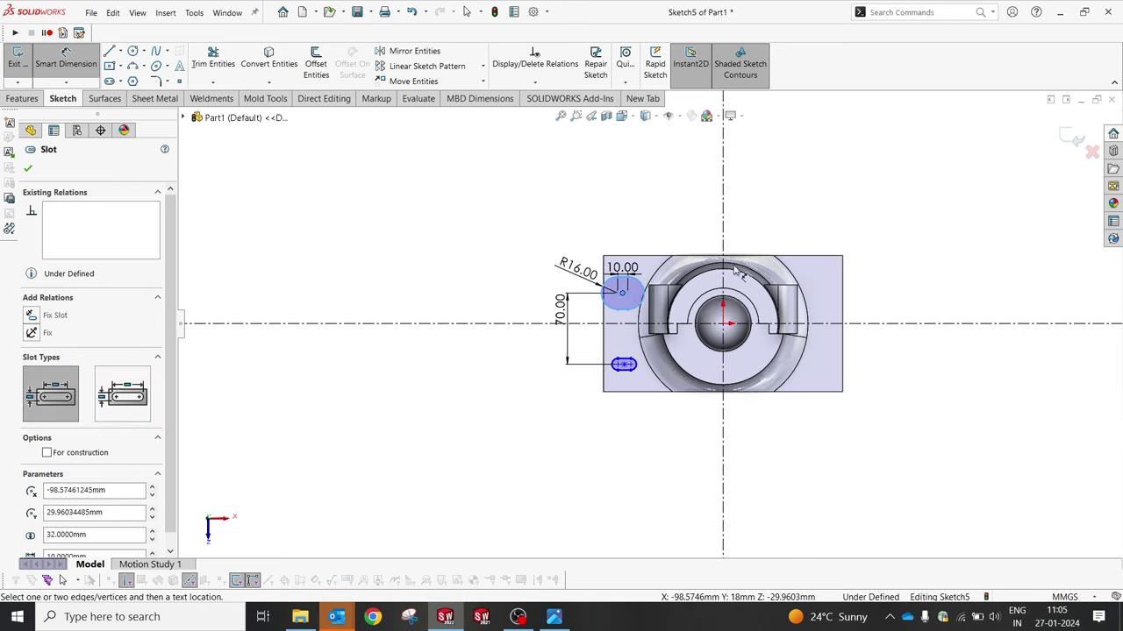
scroll(671, 309, "down", 2)
left_click(516, 251)
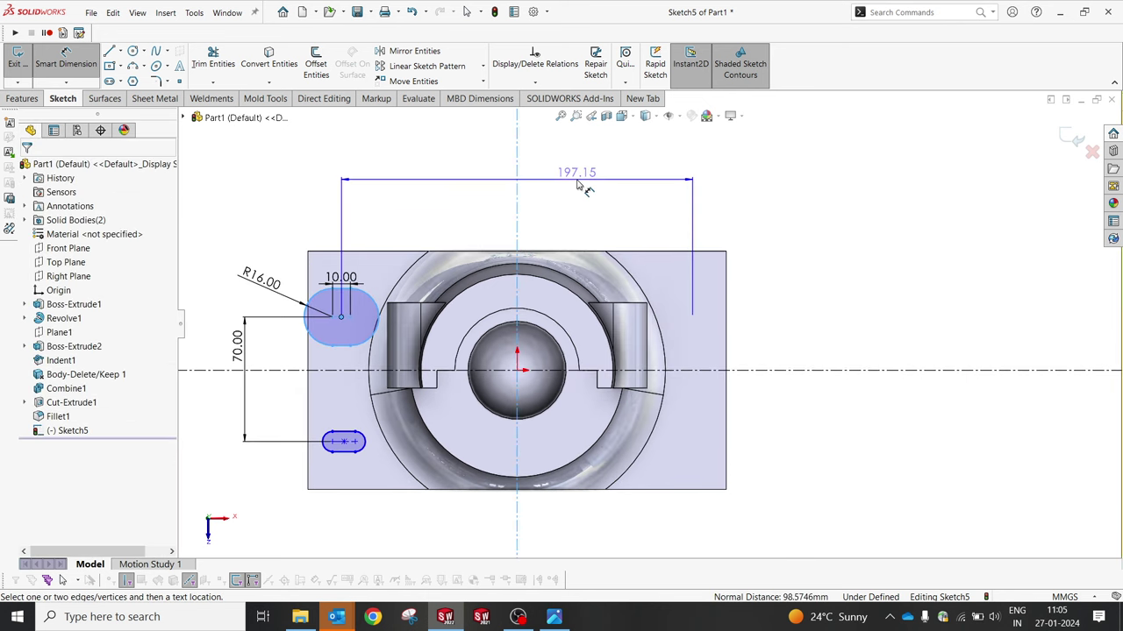
left_click(577, 180)
type("17")
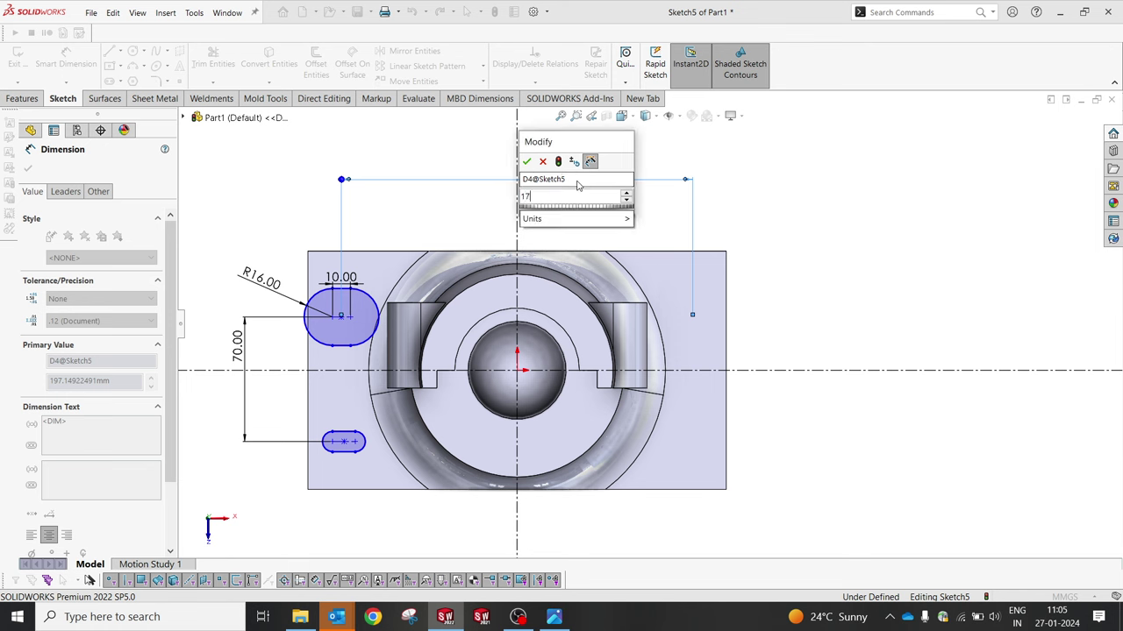
type("2")
key("Return")
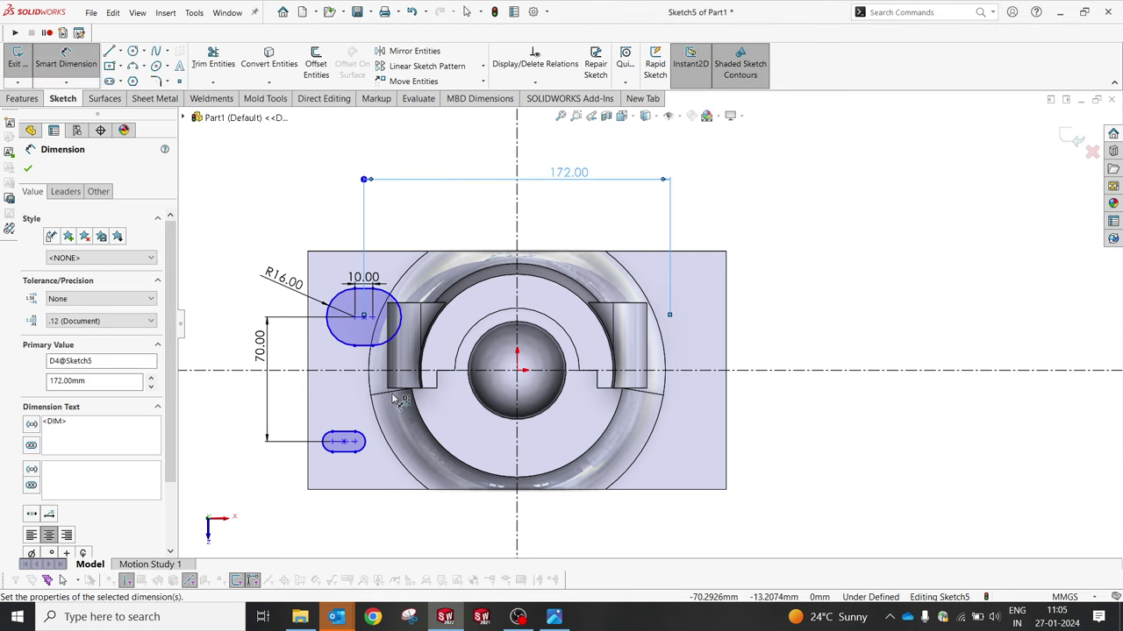
key("Escape")
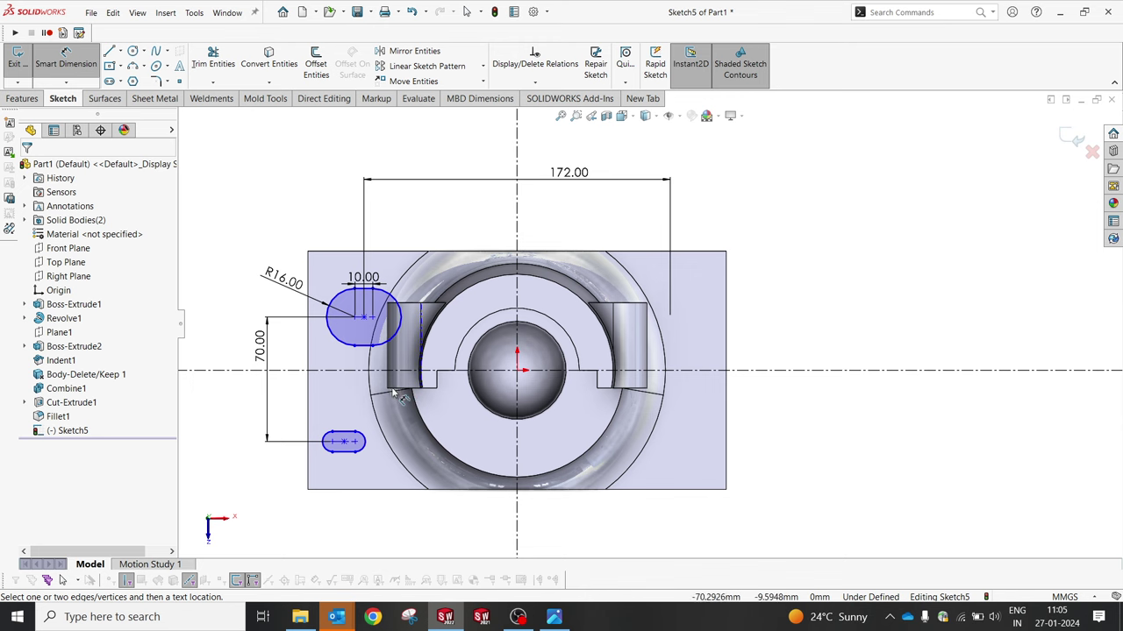
Step: Dimension the lower slot centre 20 mm from the body edge, then check the reference drawing
scroll(390, 382, "down", 3)
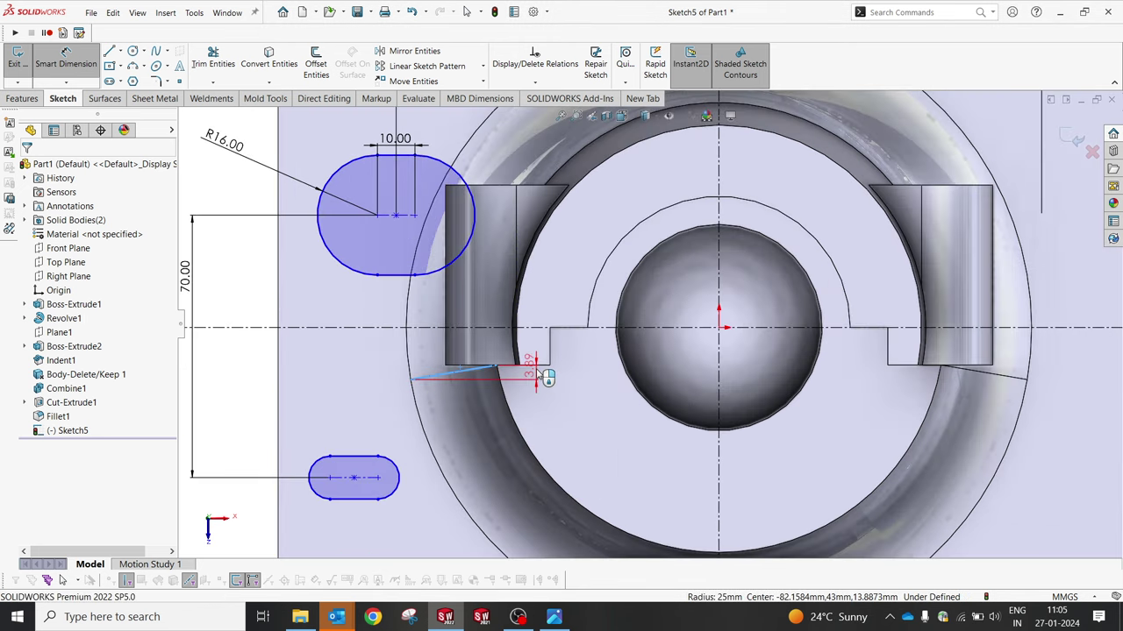
left_click(534, 368)
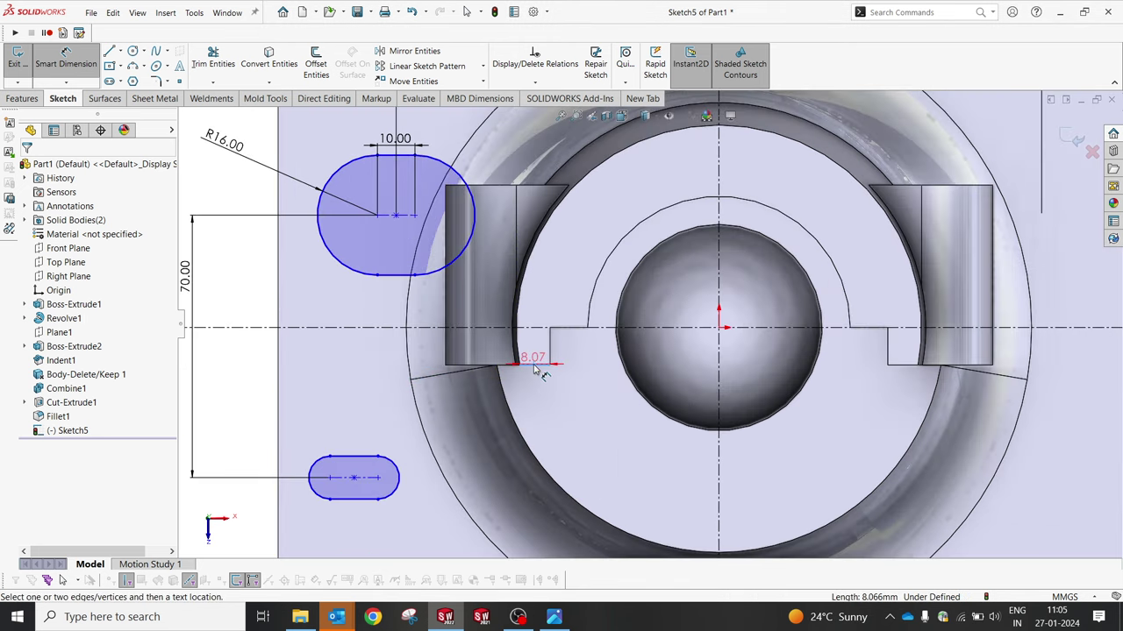
left_click(373, 480)
left_click(245, 417)
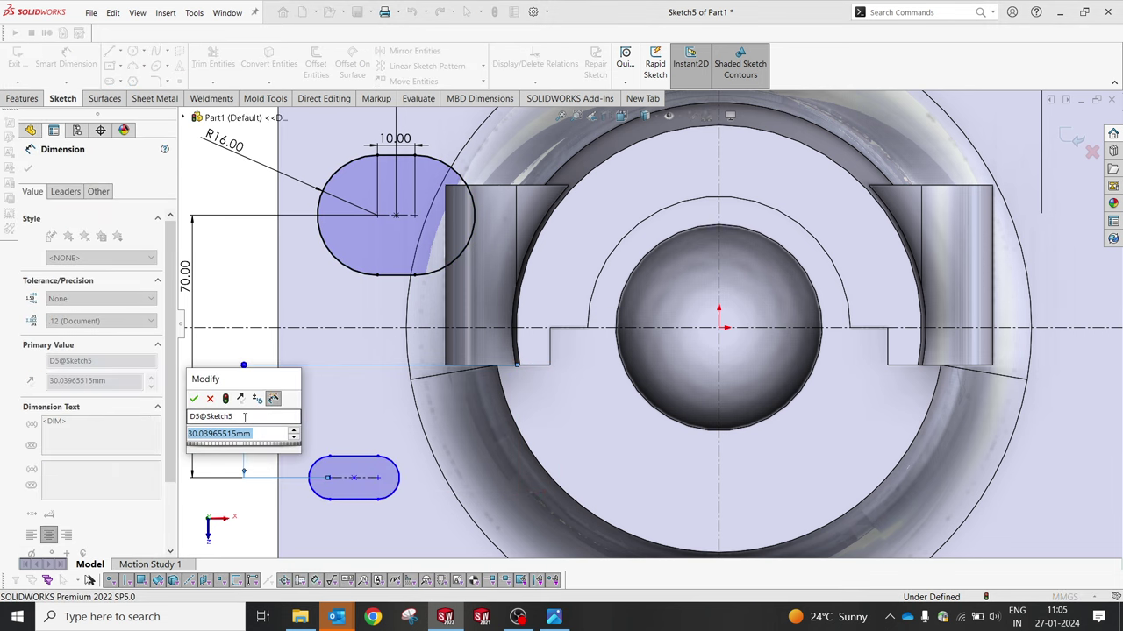
type("20")
key("Return")
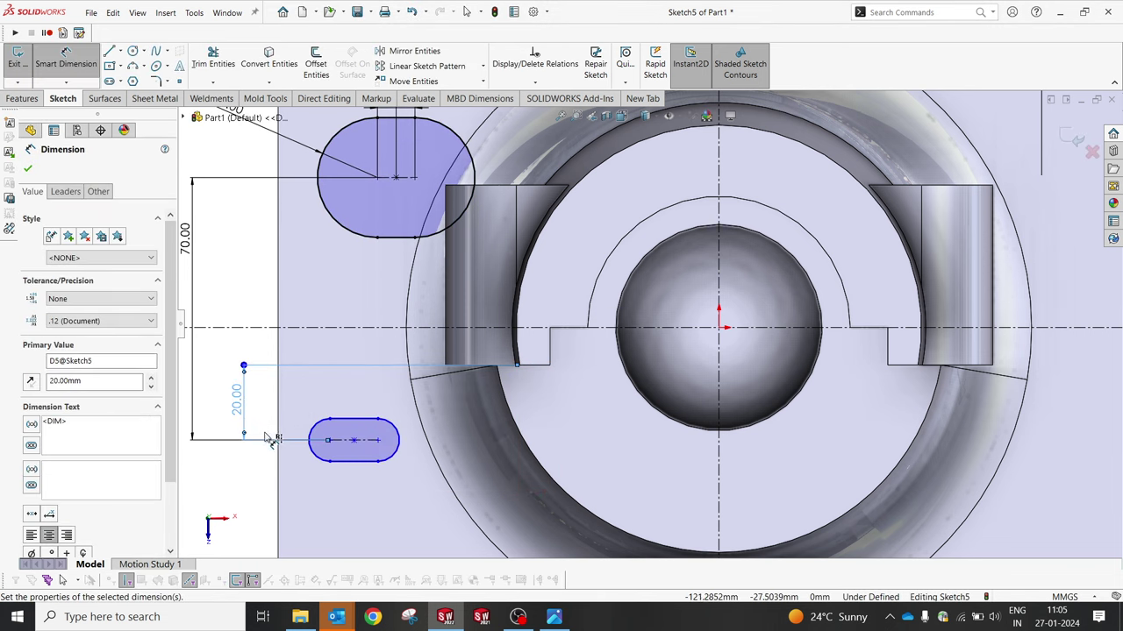
left_click(279, 507)
scroll(494, 377, "down", 2)
scroll(614, 307, "up", 2)
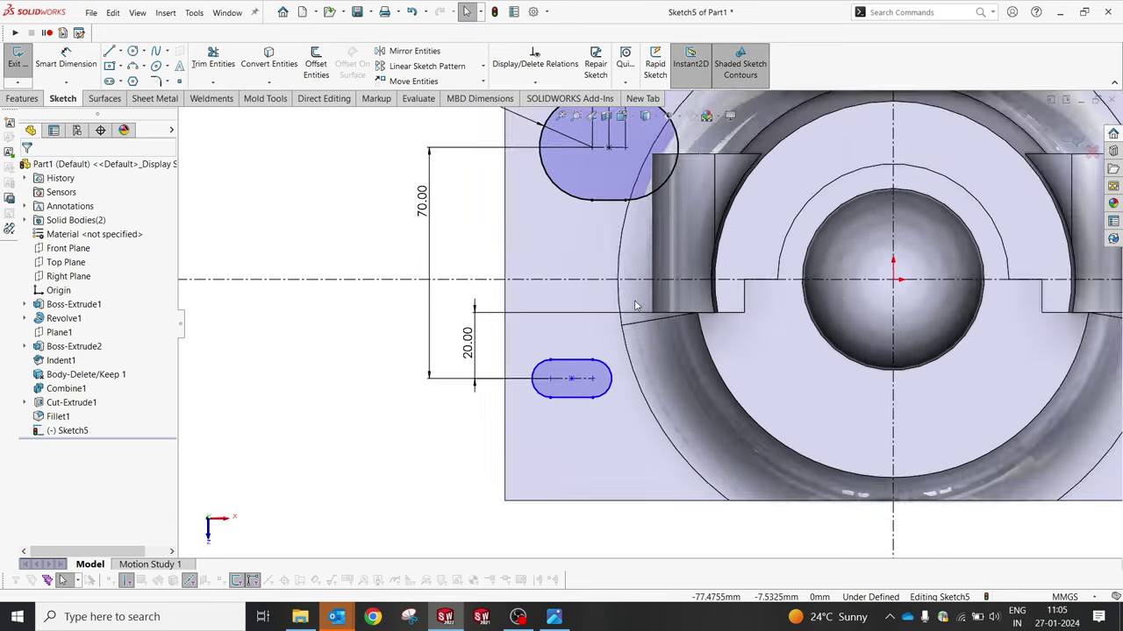
scroll(695, 237, "up", 2)
left_click(553, 616)
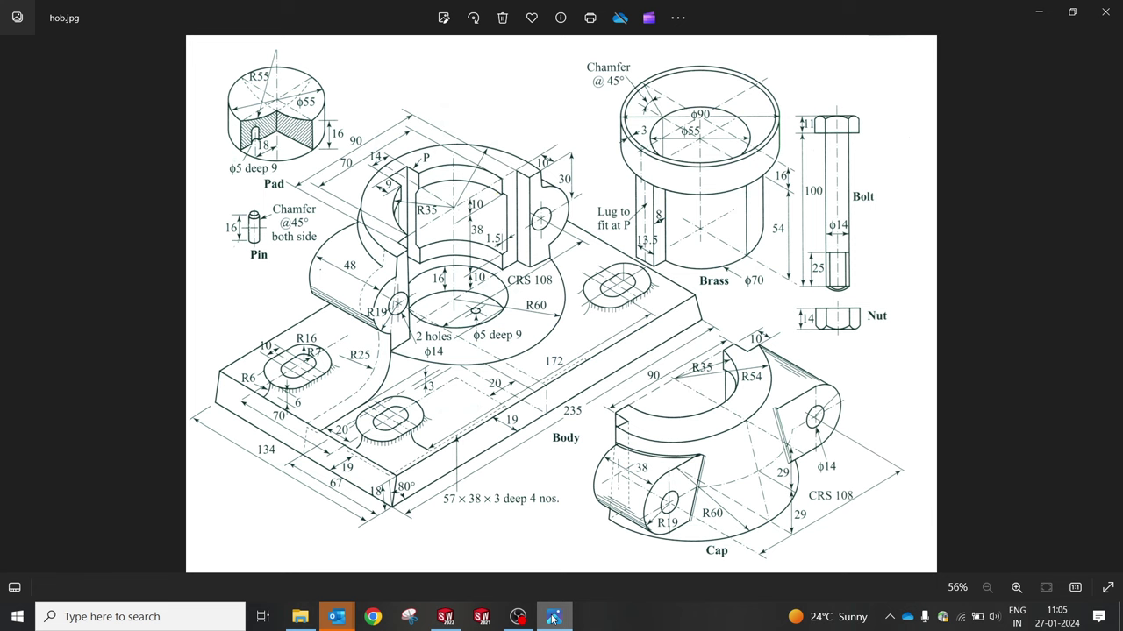
left_click(553, 617)
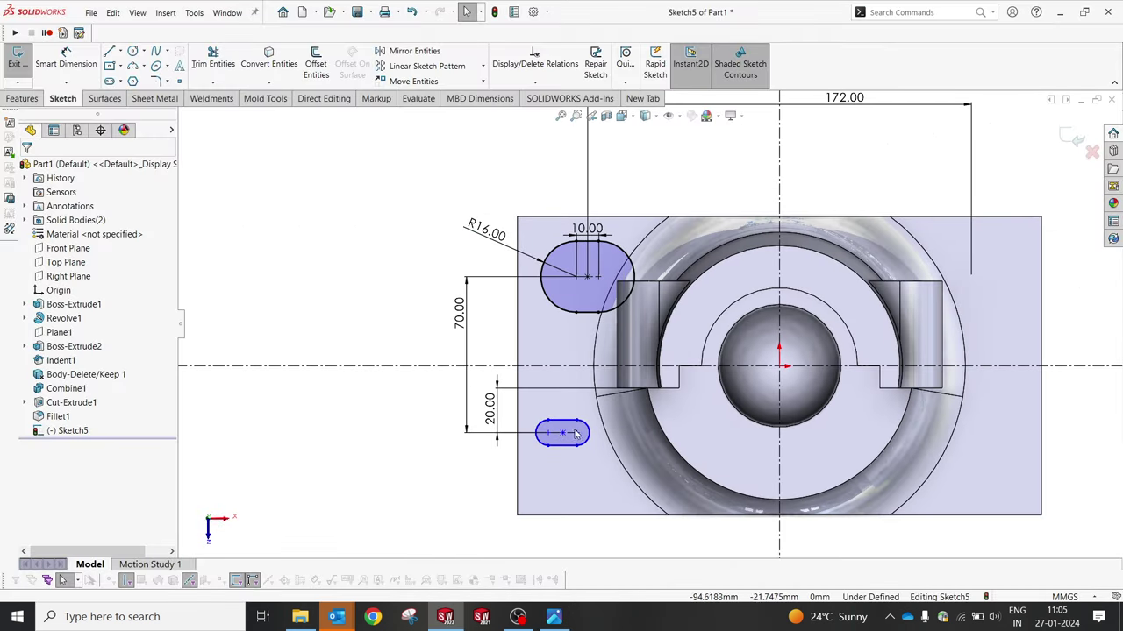
Step: Make the lower slot equal to the upper one and align their centres vertically
left_click(562, 421)
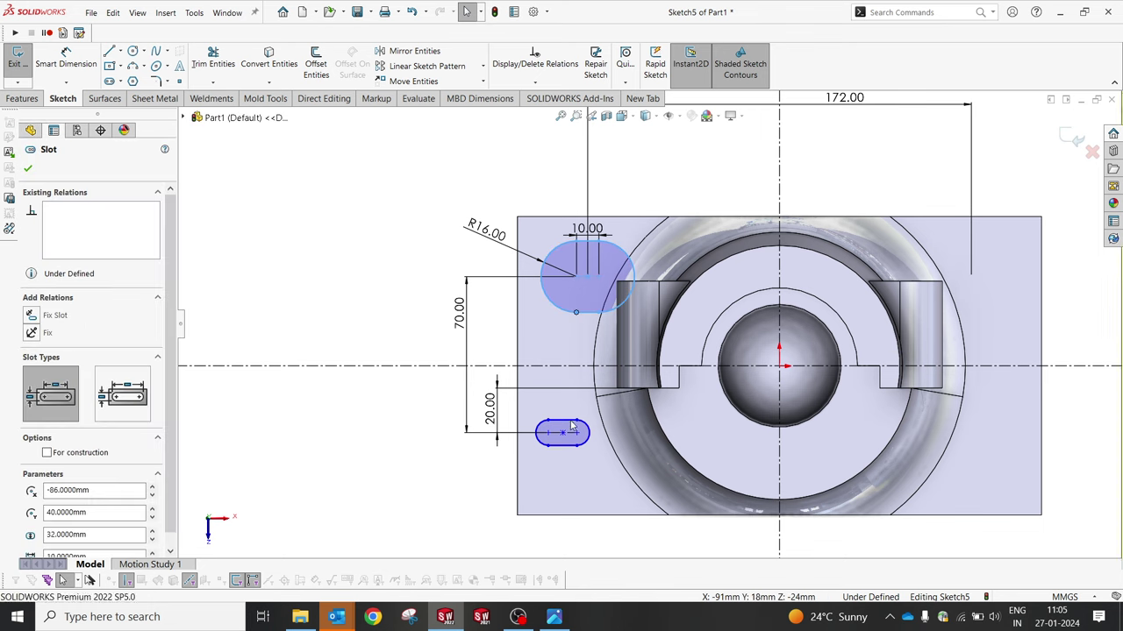
left_click(575, 311, "ctrl")
left_click(657, 386)
key("Escape")
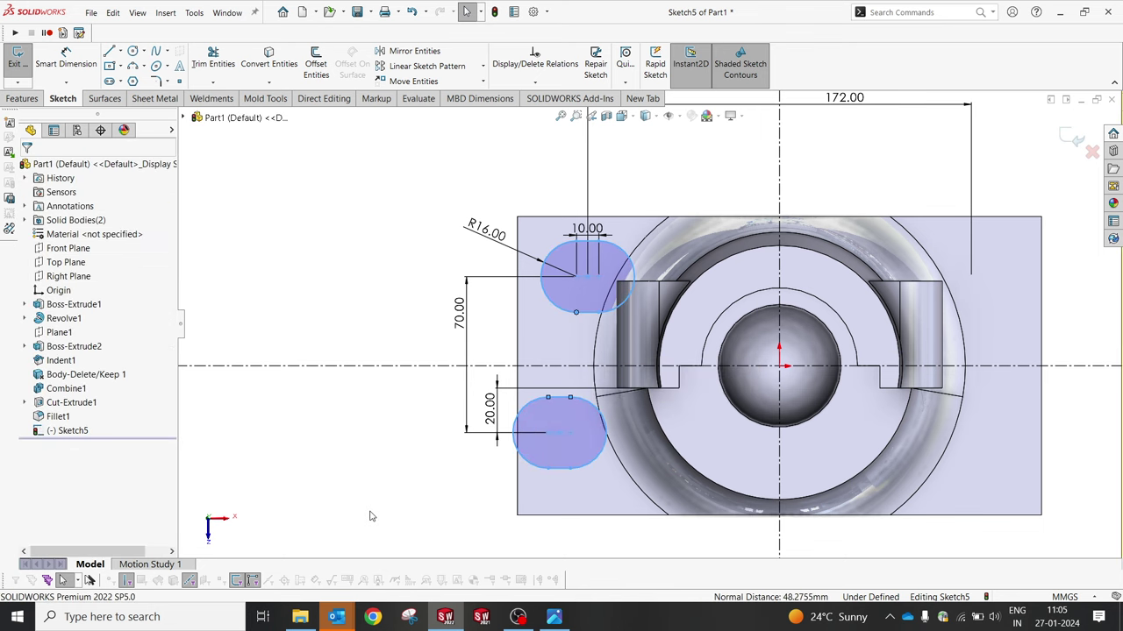
left_click(555, 438)
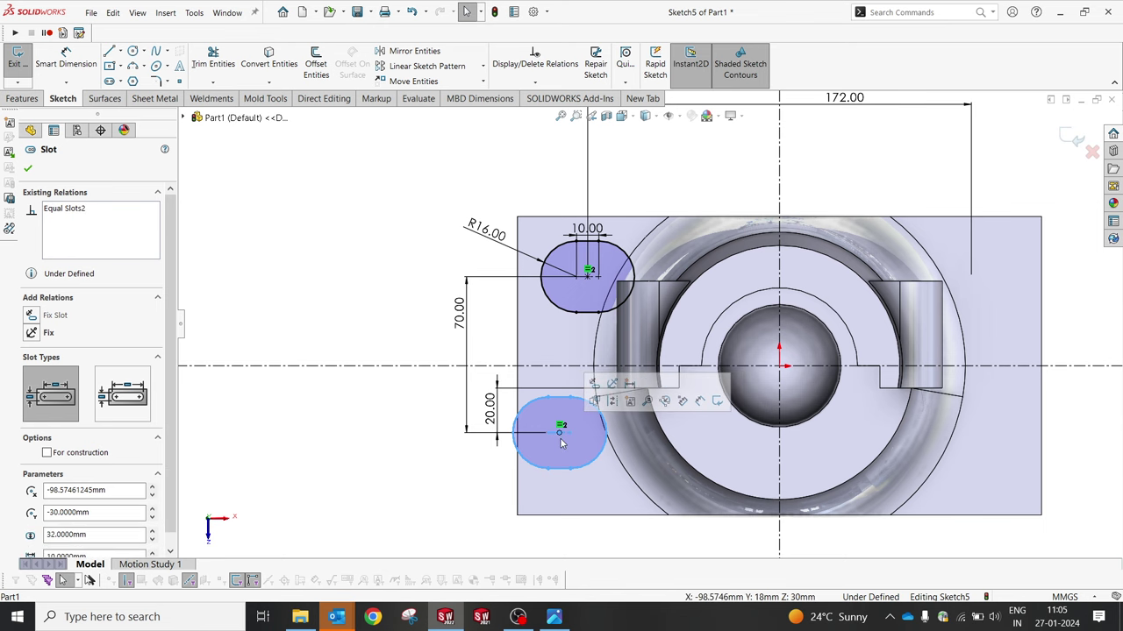
left_click(588, 276, "ctrl")
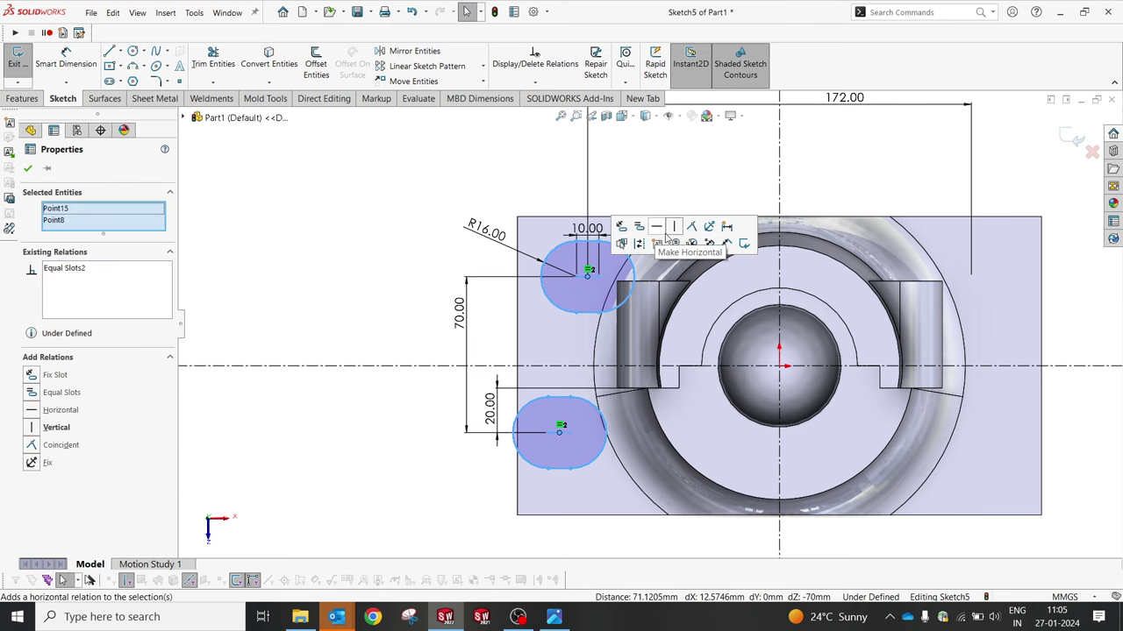
left_click(674, 228)
key("Escape")
Step: Mirror both slots about the vertical centreline to get four slots, then exit the sketch
key("f")
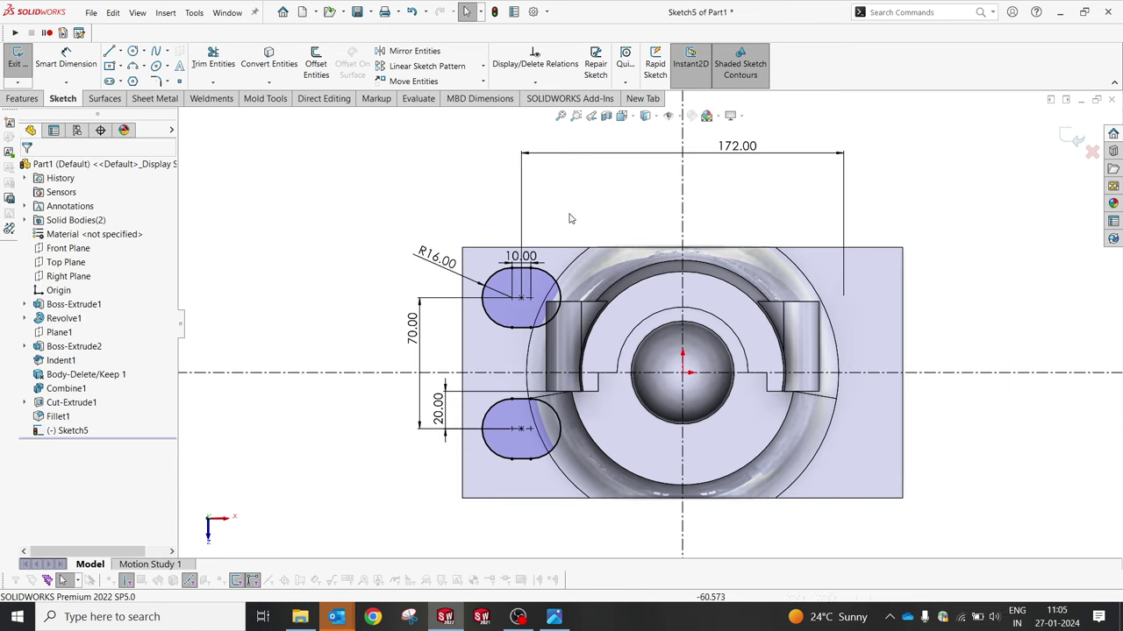
left_click_drag(455, 166, 620, 517)
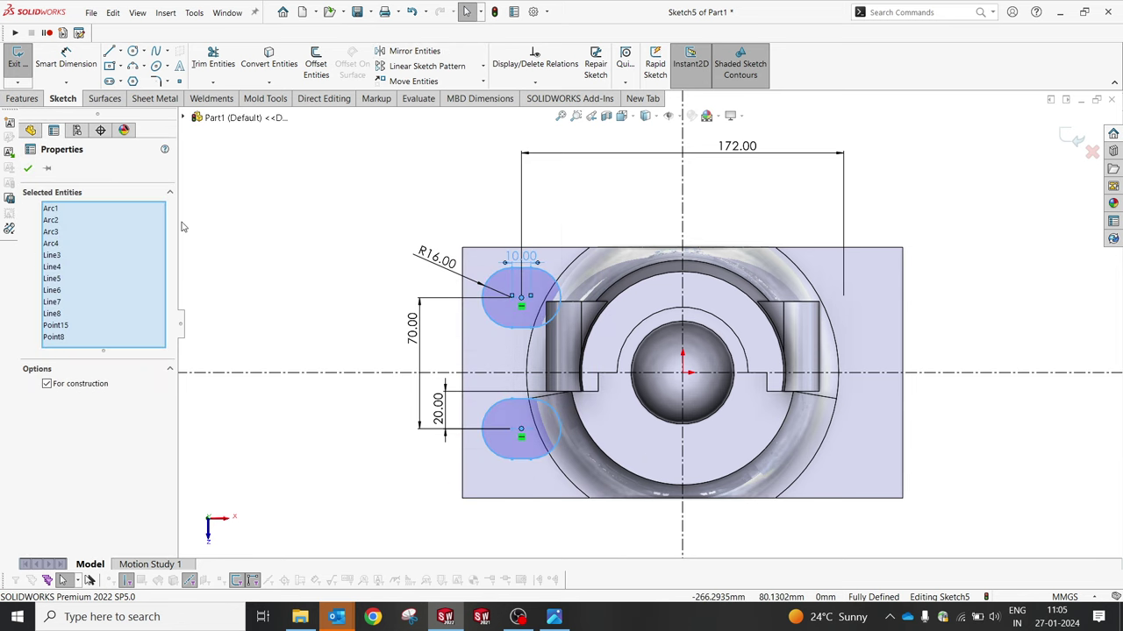
key("Escape")
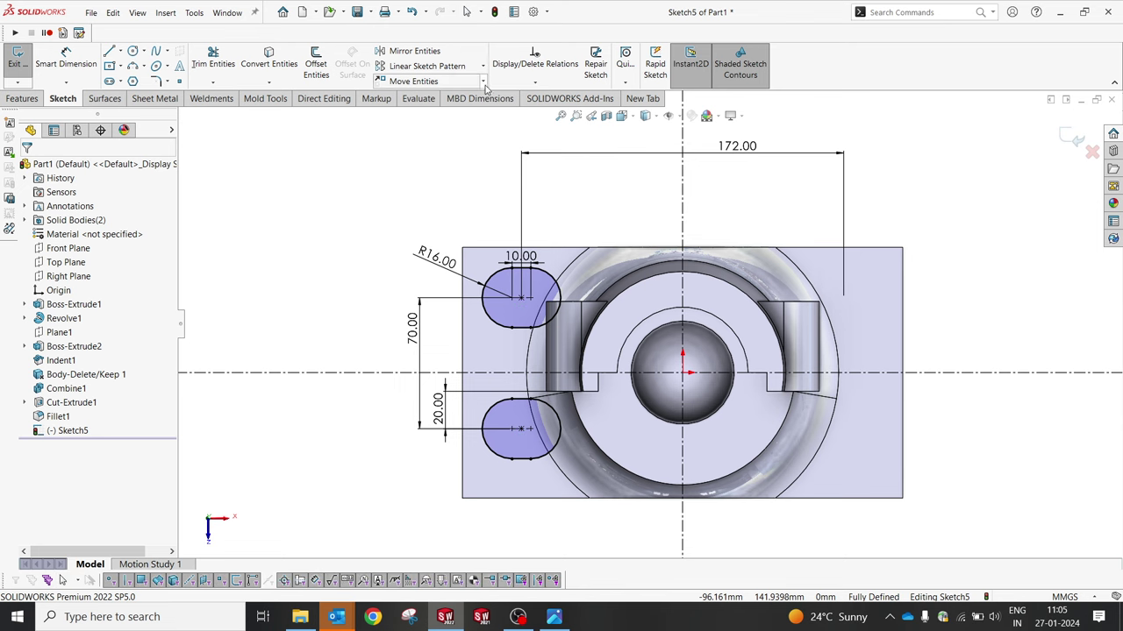
left_click(482, 81)
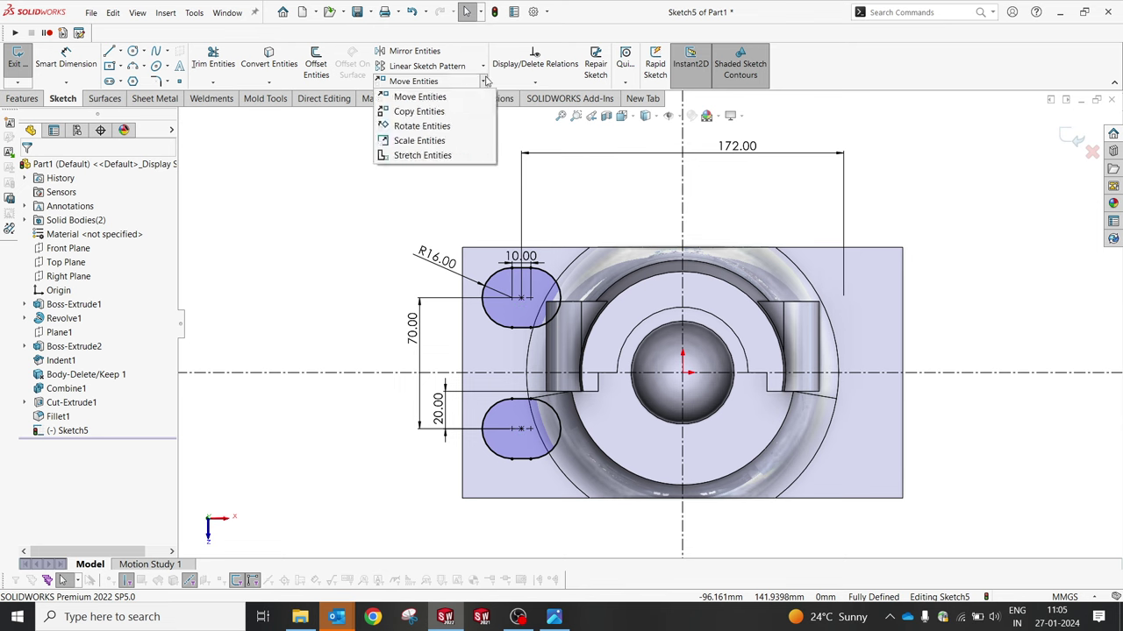
left_click(410, 51)
left_click_drag(358, 199, 674, 548)
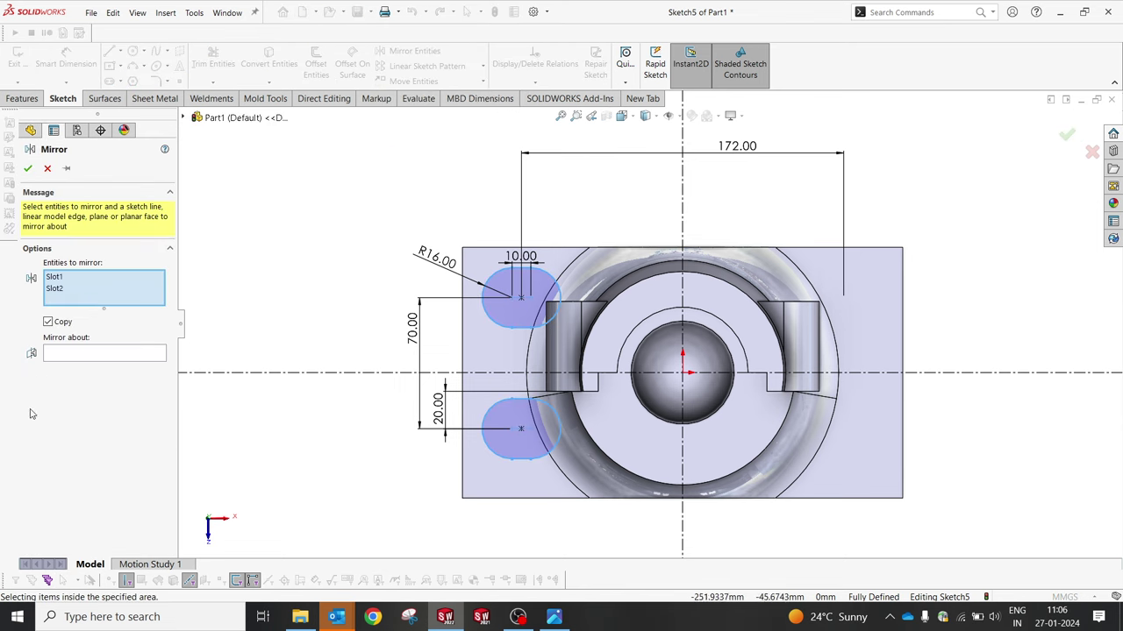
left_click(66, 354)
left_click(684, 193)
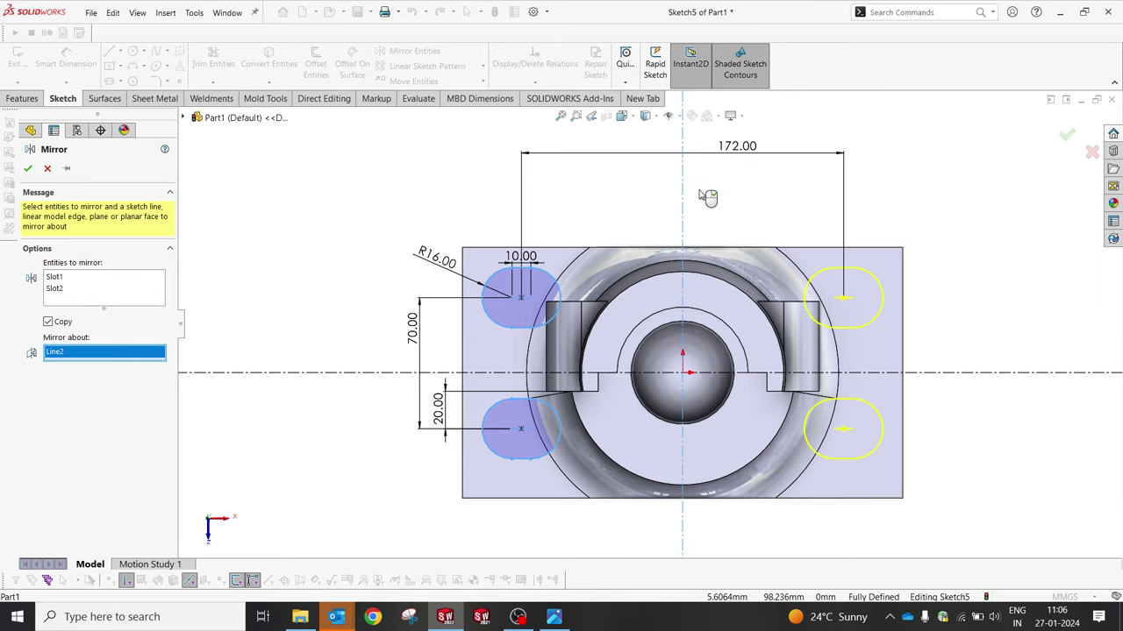
left_click(1064, 136)
left_click(1064, 136)
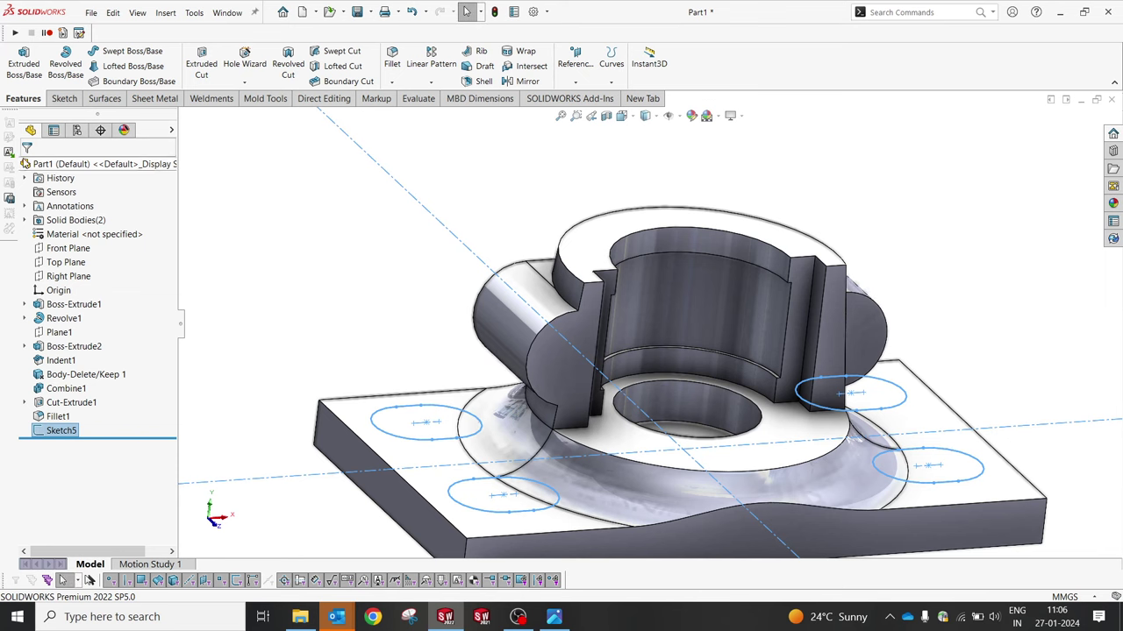
Step: Try a boss extrude without a sketch selected, then cancel it
left_click(38, 67)
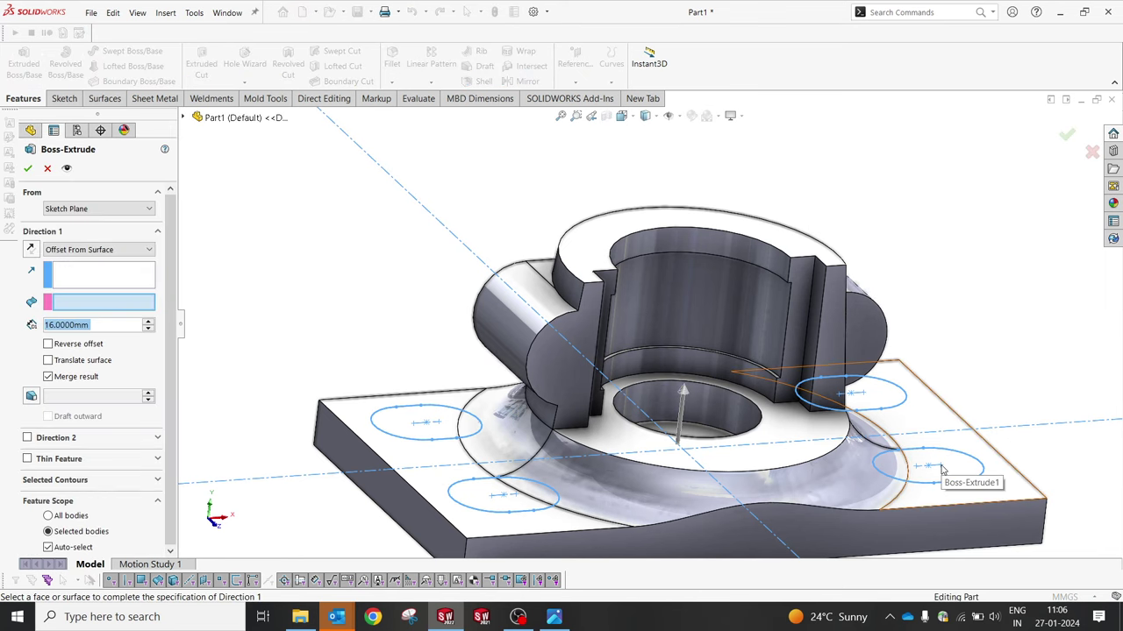
middle_click_drag(943, 471, 924, 507)
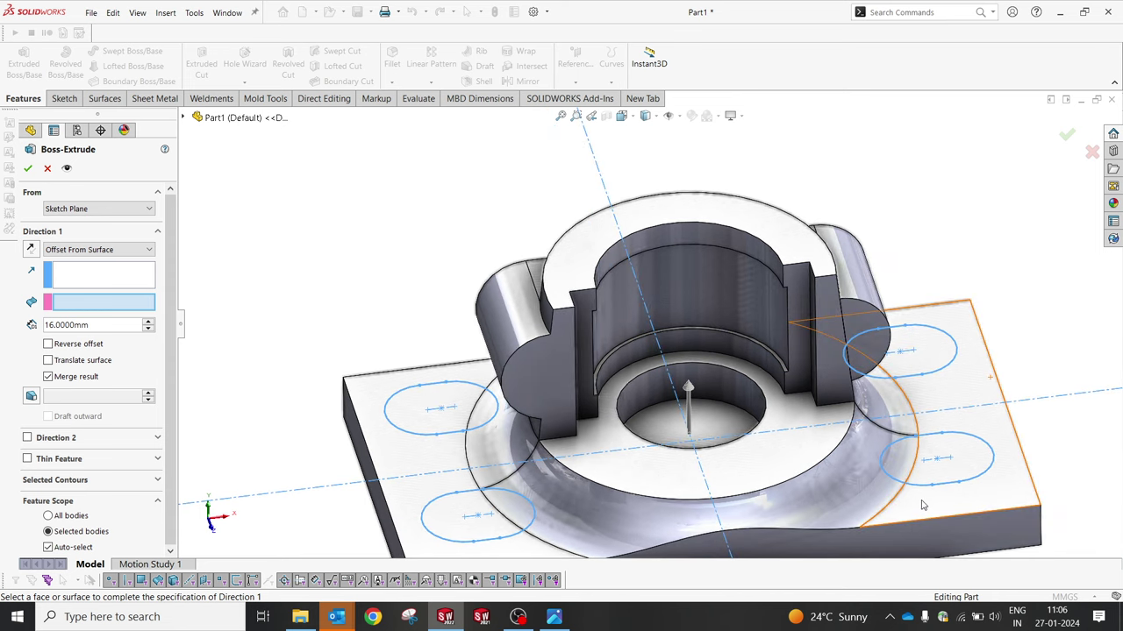
key("ctrl+7")
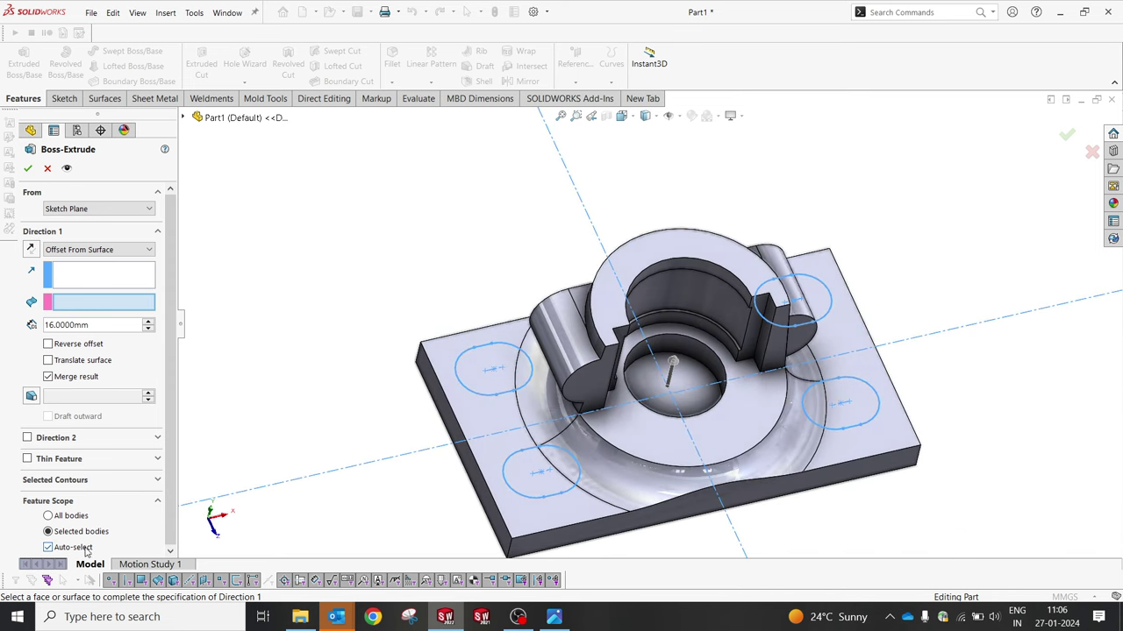
left_click(85, 547)
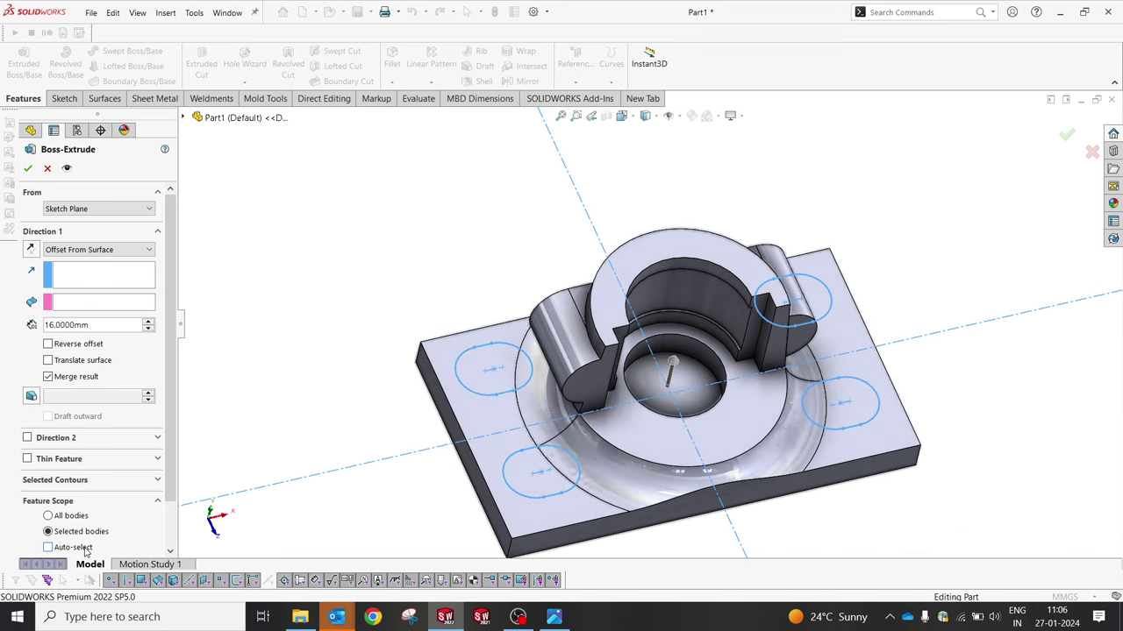
left_click(489, 366)
key("Escape")
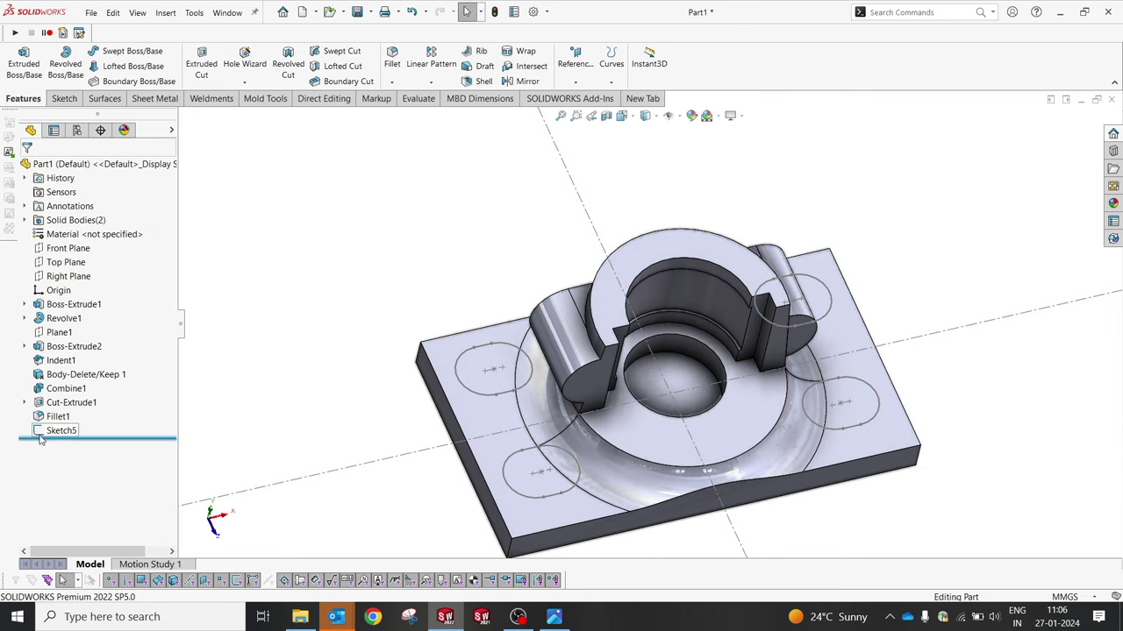
Step: Extrude the Sketch5 slots as 6 mm blind bosses and compare with the reference drawing
left_click(54, 430)
left_click(19, 54)
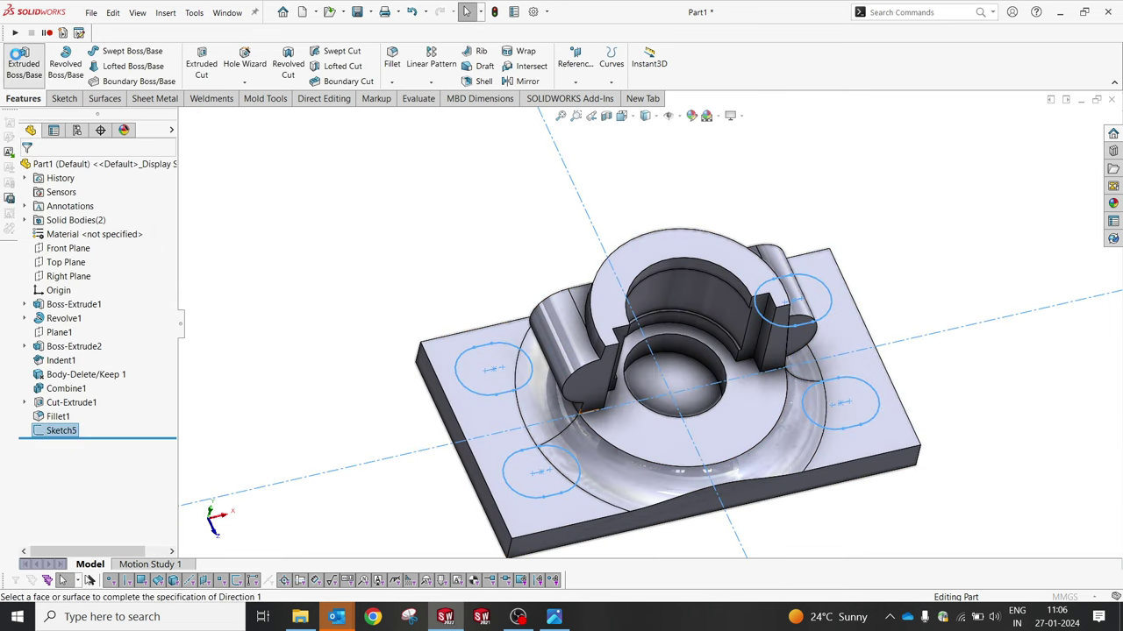
left_click(83, 250)
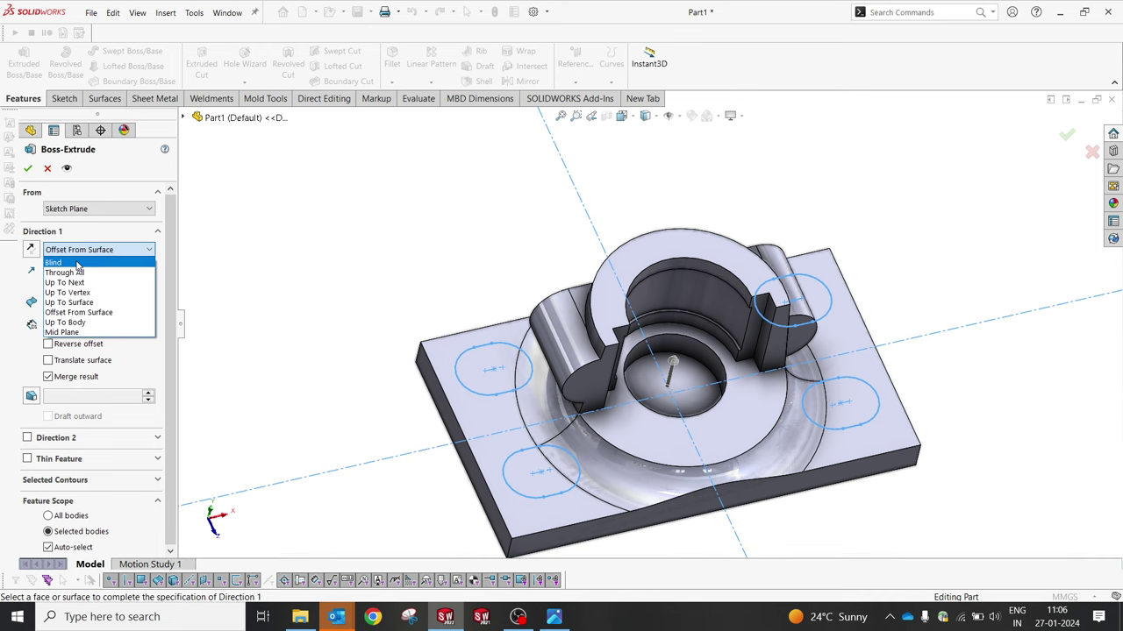
left_click(76, 261)
type("6.0000mm")
key("Return")
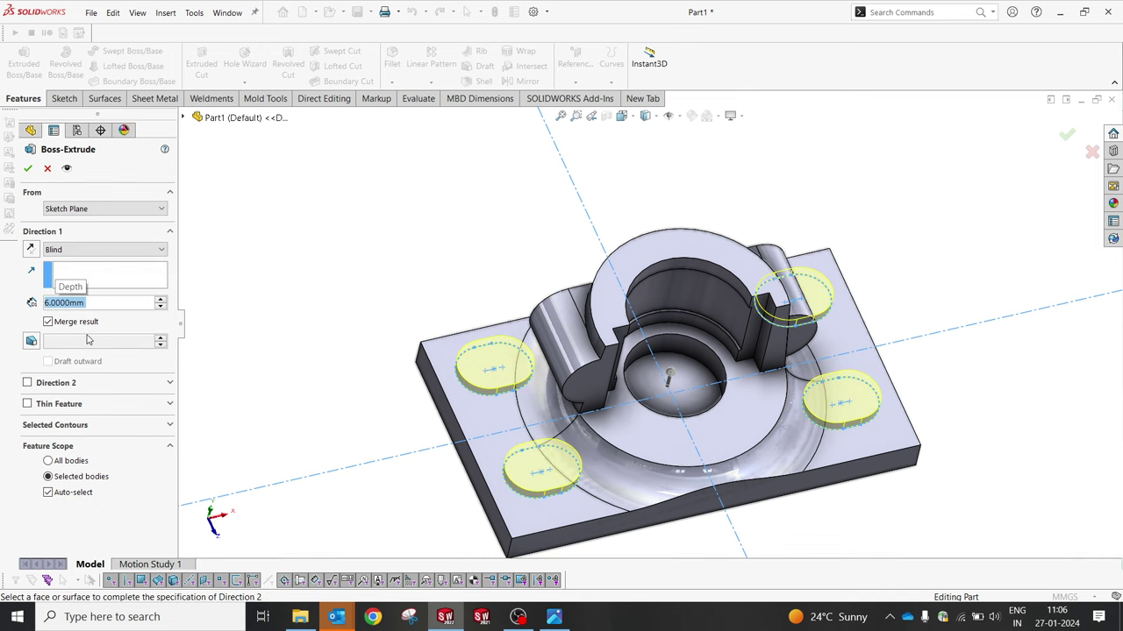
left_click(554, 618)
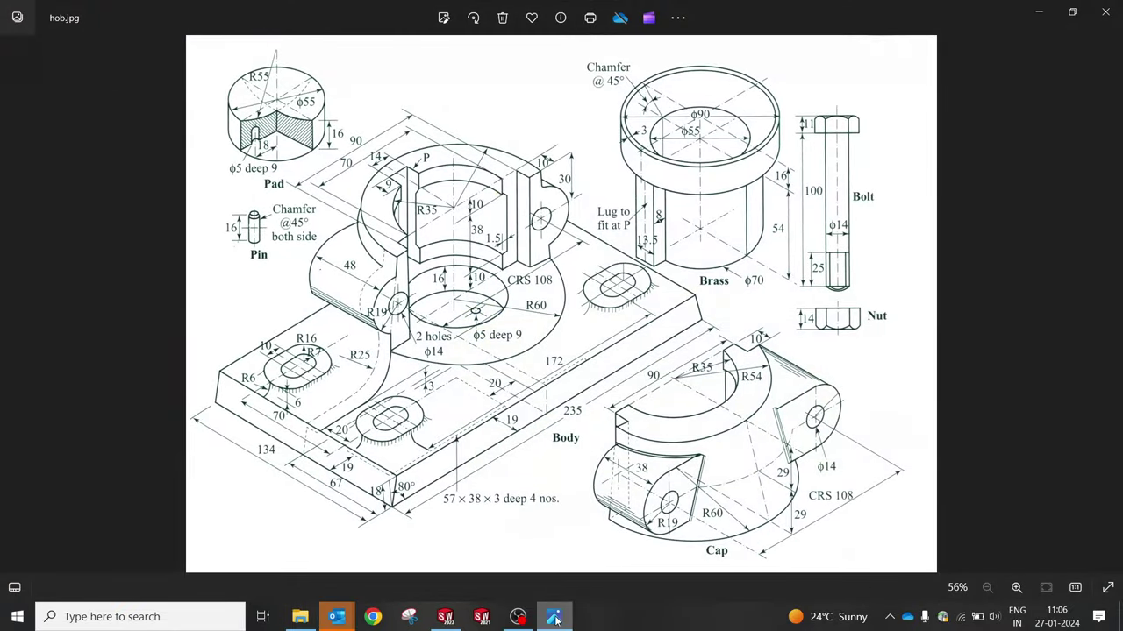
left_click(554, 618)
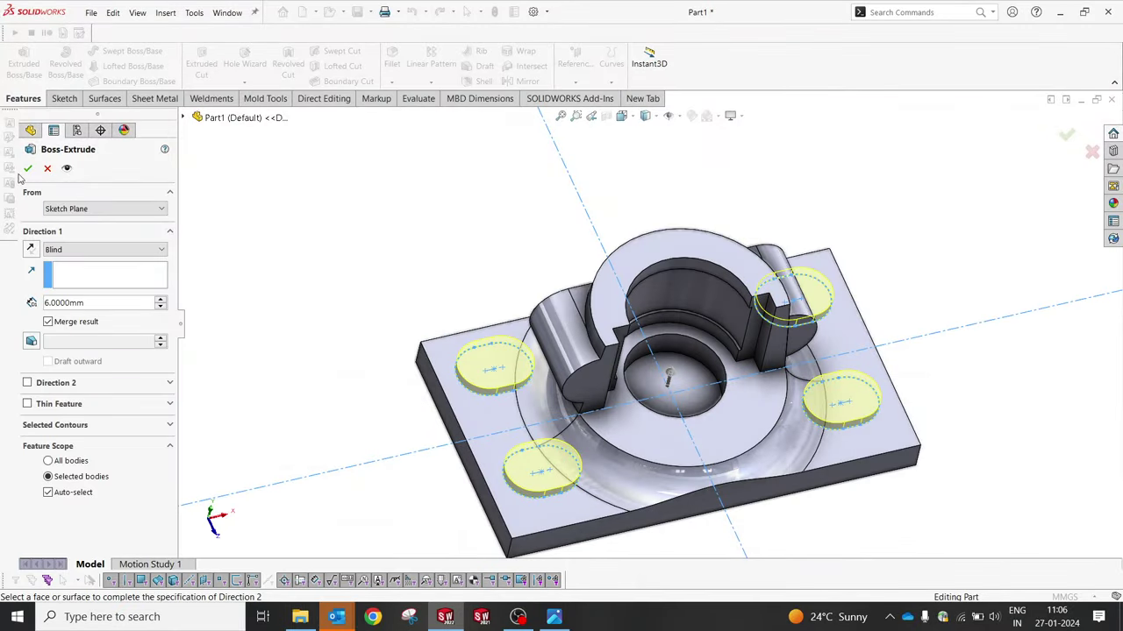
left_click(29, 169)
middle_click_drag(482, 291, 488, 172)
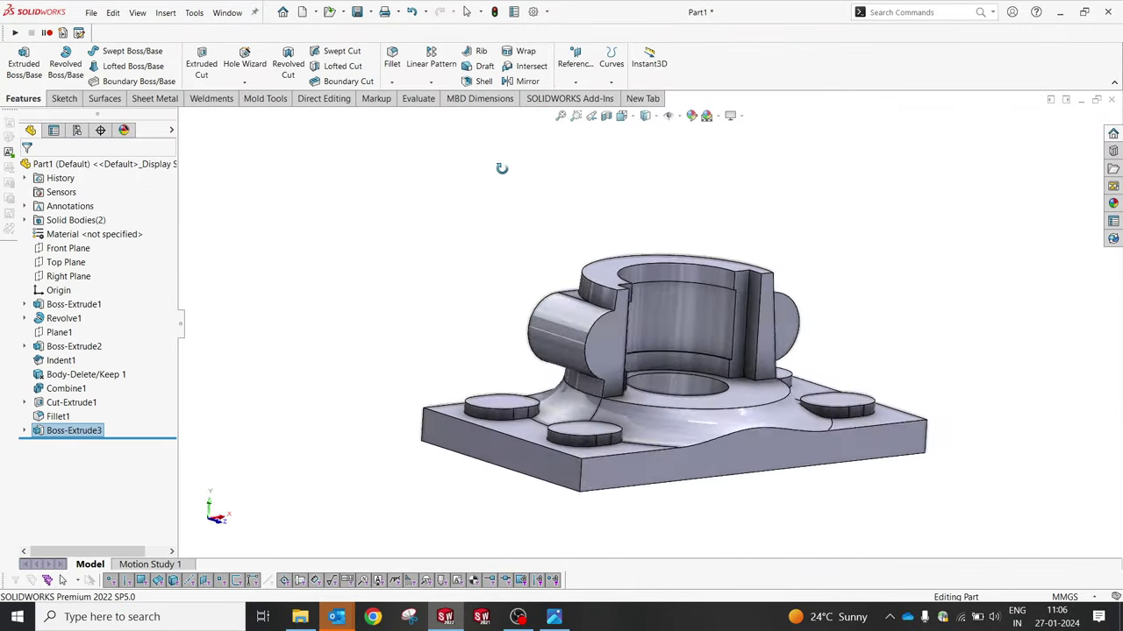
left_click(558, 618)
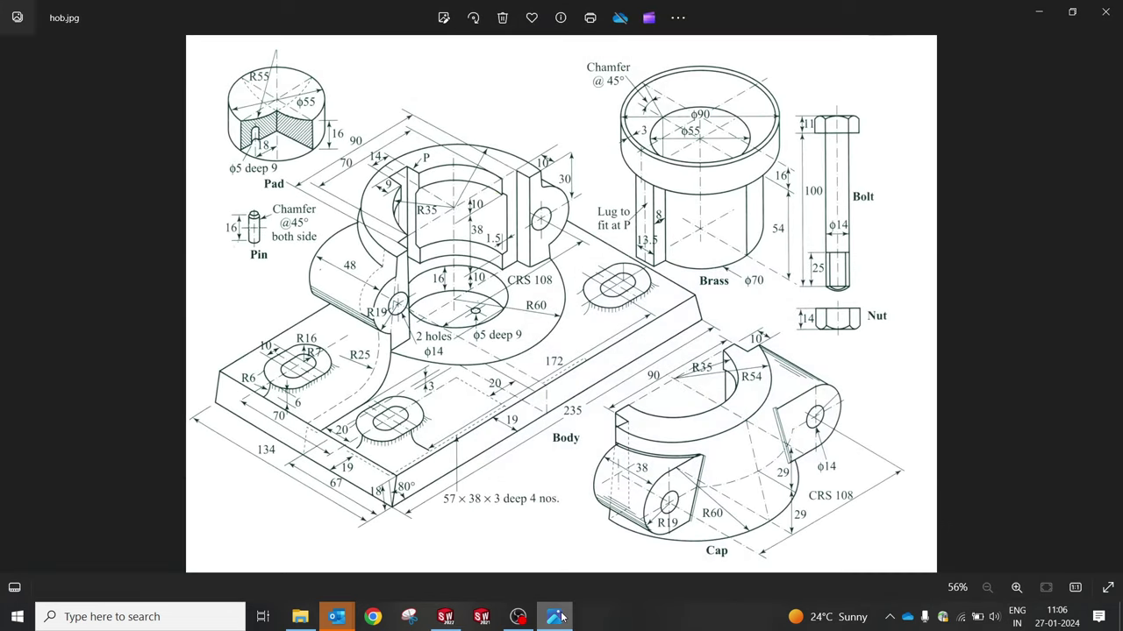
left_click(562, 618)
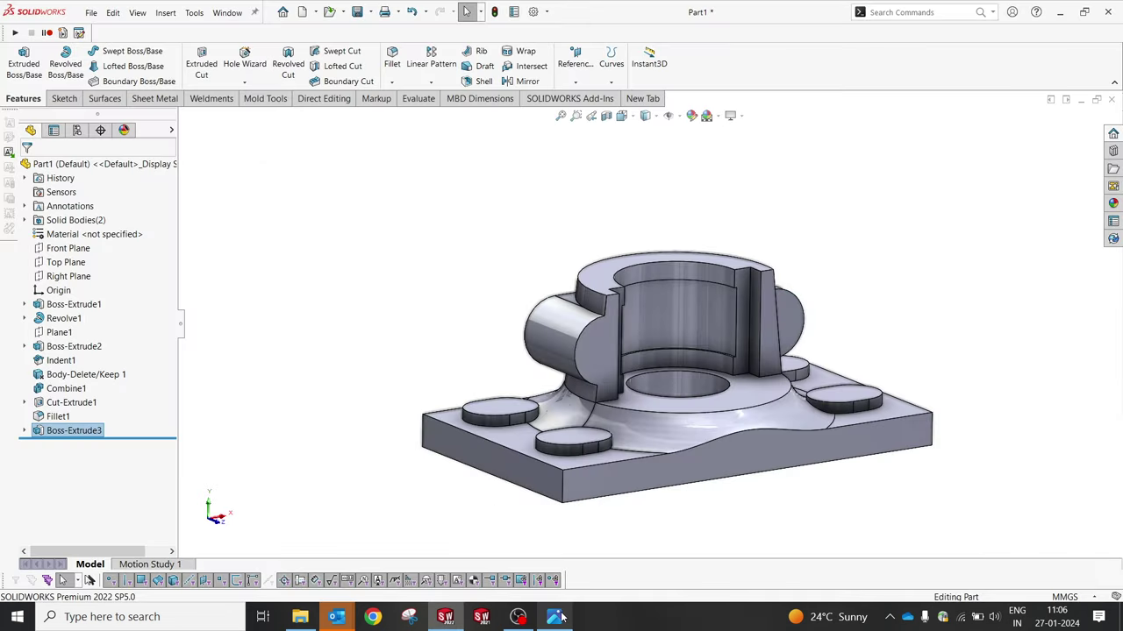
Step: Fillet the base edges of the four slot pads with a 6 mm radius
left_click(385, 69)
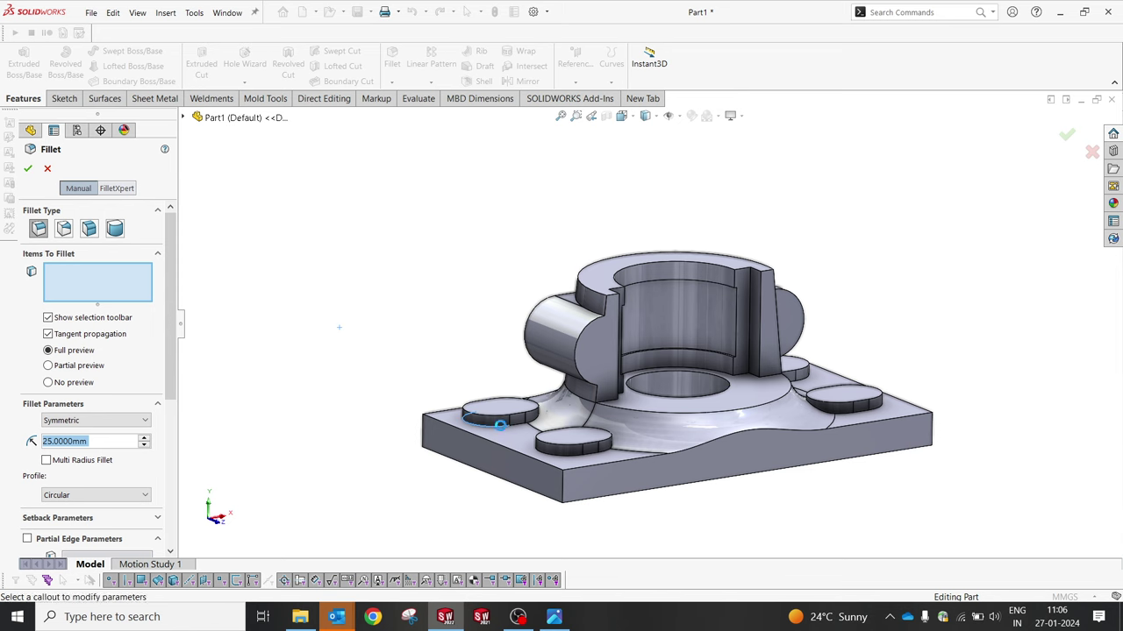
left_click(502, 426)
type("6")
key("Return")
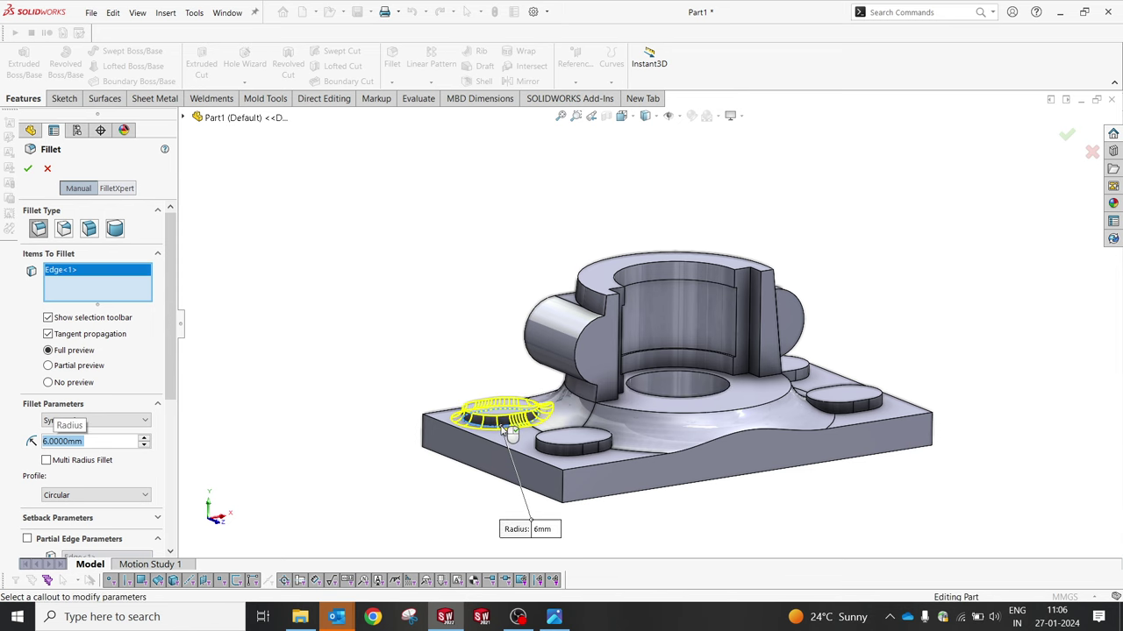
scroll(624, 430, "down", 3)
left_click(603, 446)
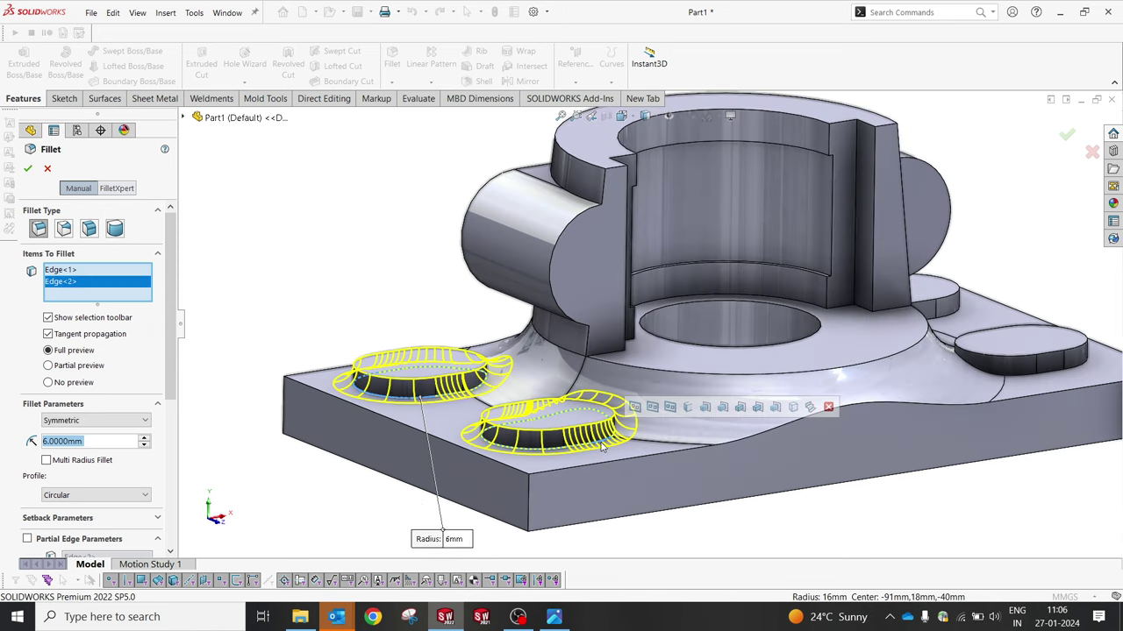
left_click(1003, 380)
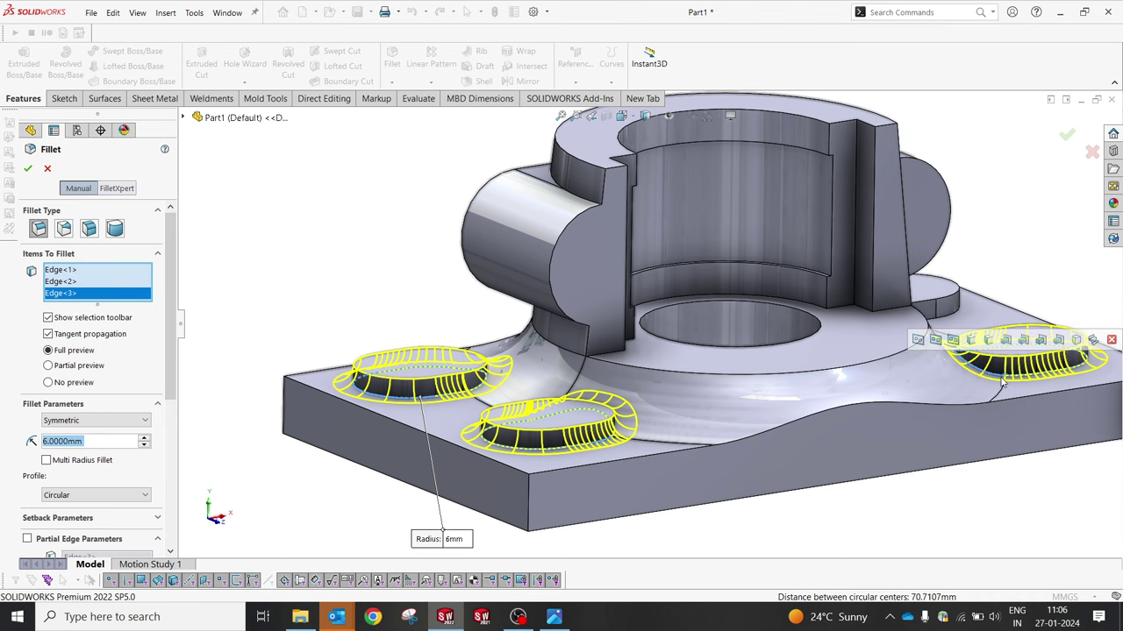
mouse_move(1003, 379)
middle_mouse_down()
mouse_move(870, 308)
mouse_move(844, 323)
middle_mouse_up()
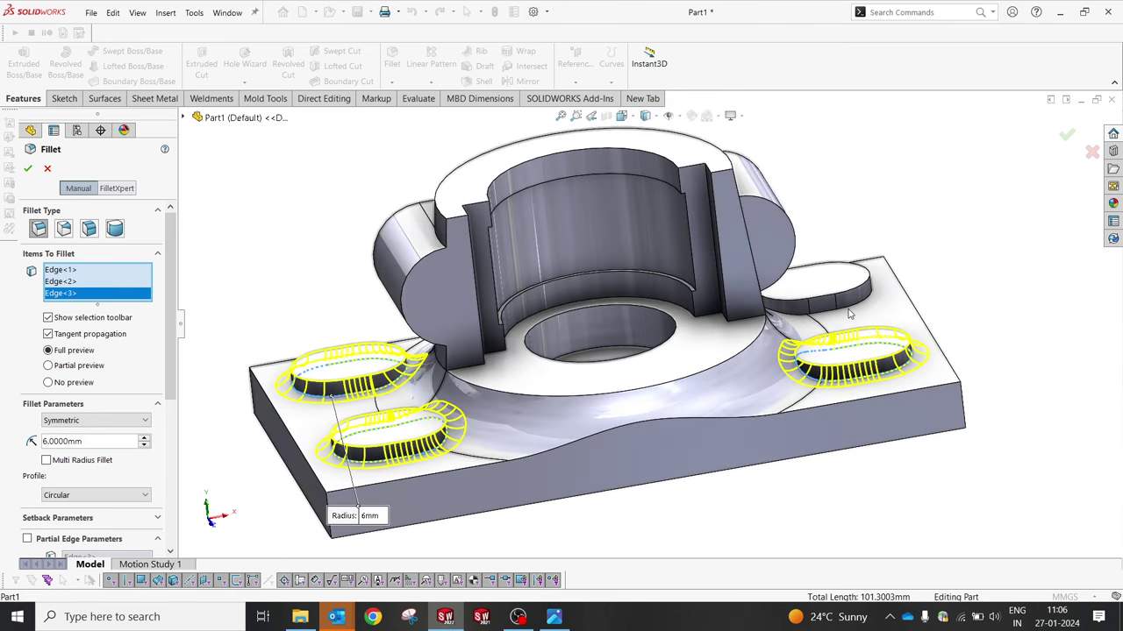
left_click(849, 311)
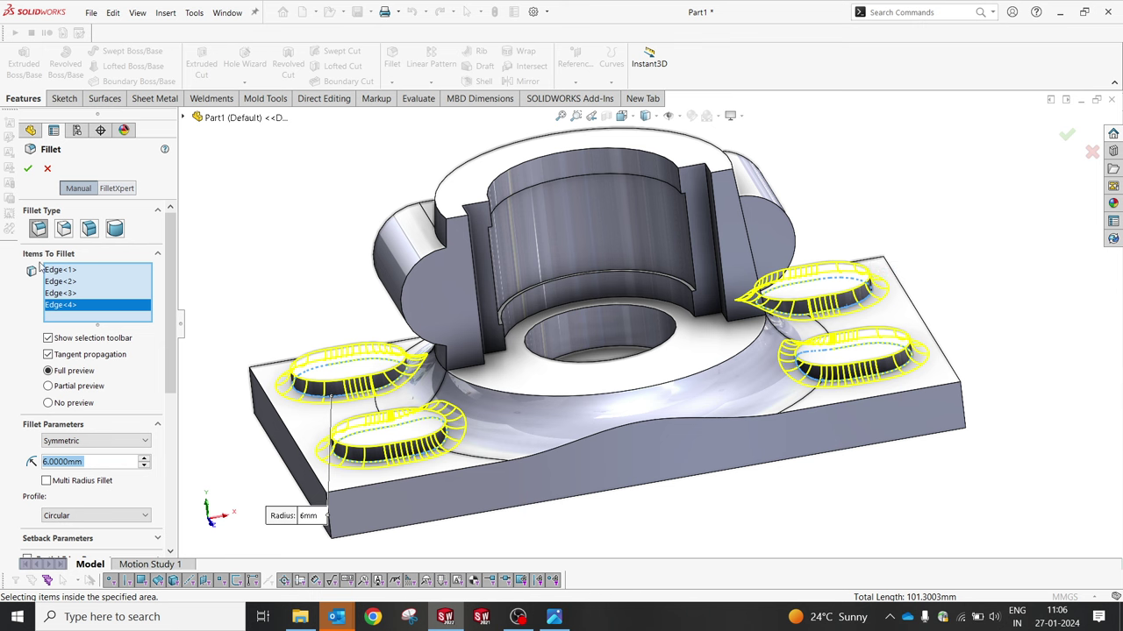
left_click(27, 169)
middle_click_drag(925, 492, 958, 498)
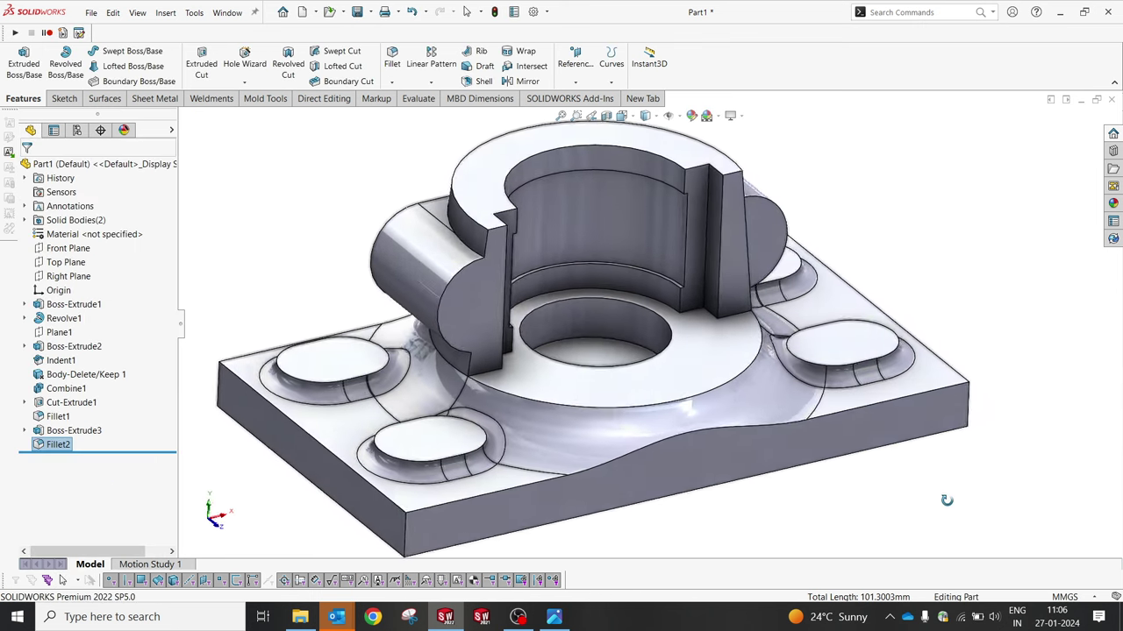
key("f")
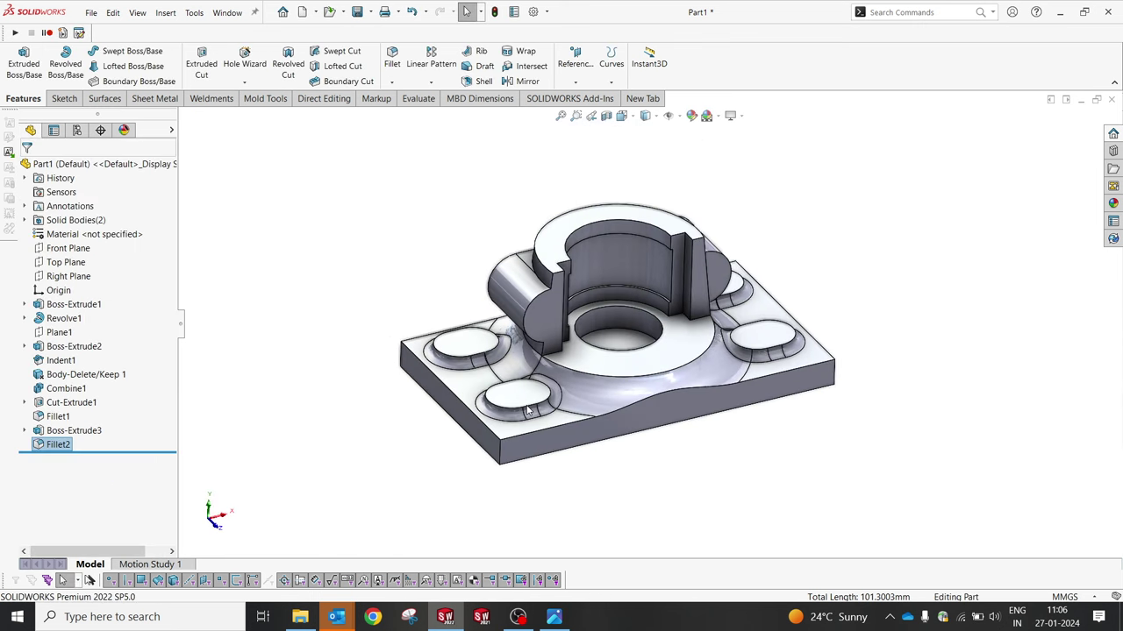
Step: Start a sketch on the top face of an oval boss and draw a straight slot
scroll(535, 414, "down", 2)
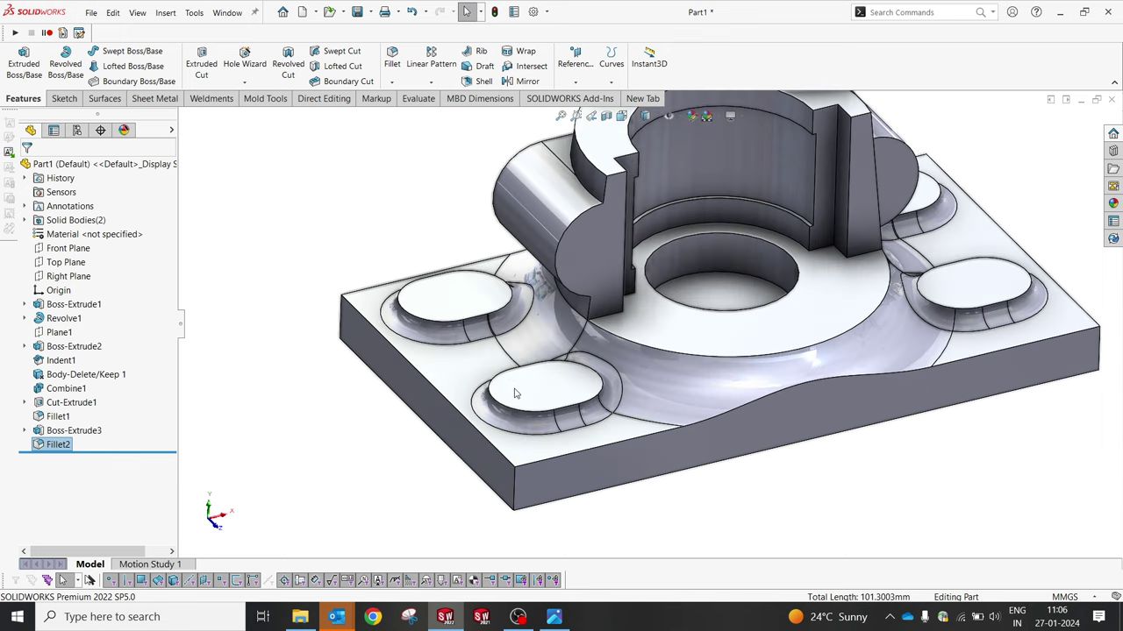
left_click(532, 399)
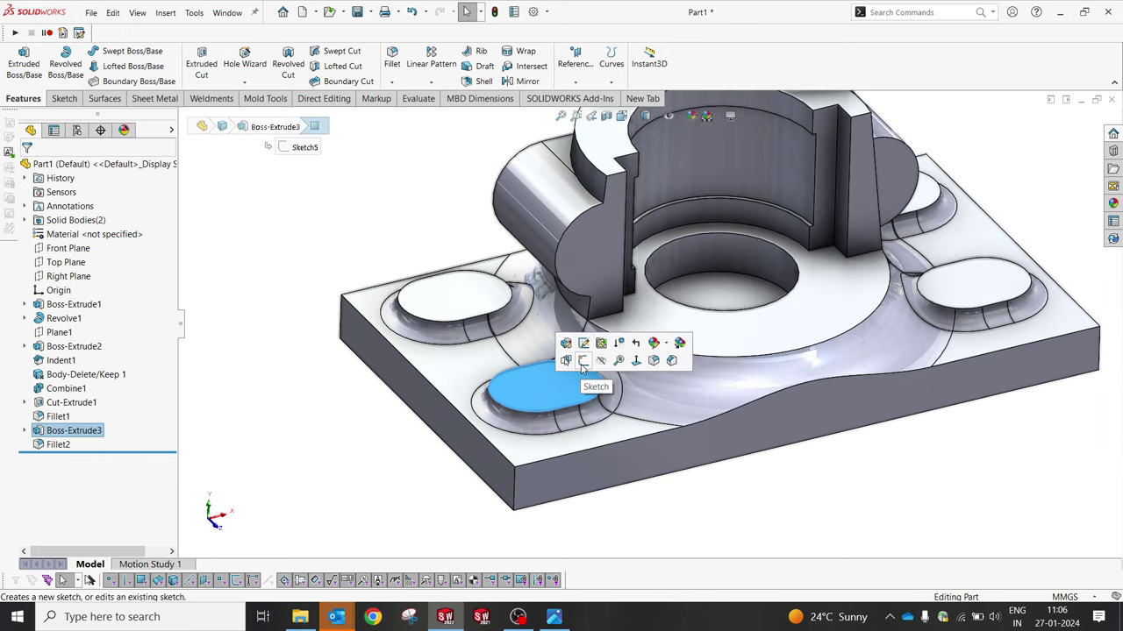
left_click(556, 617)
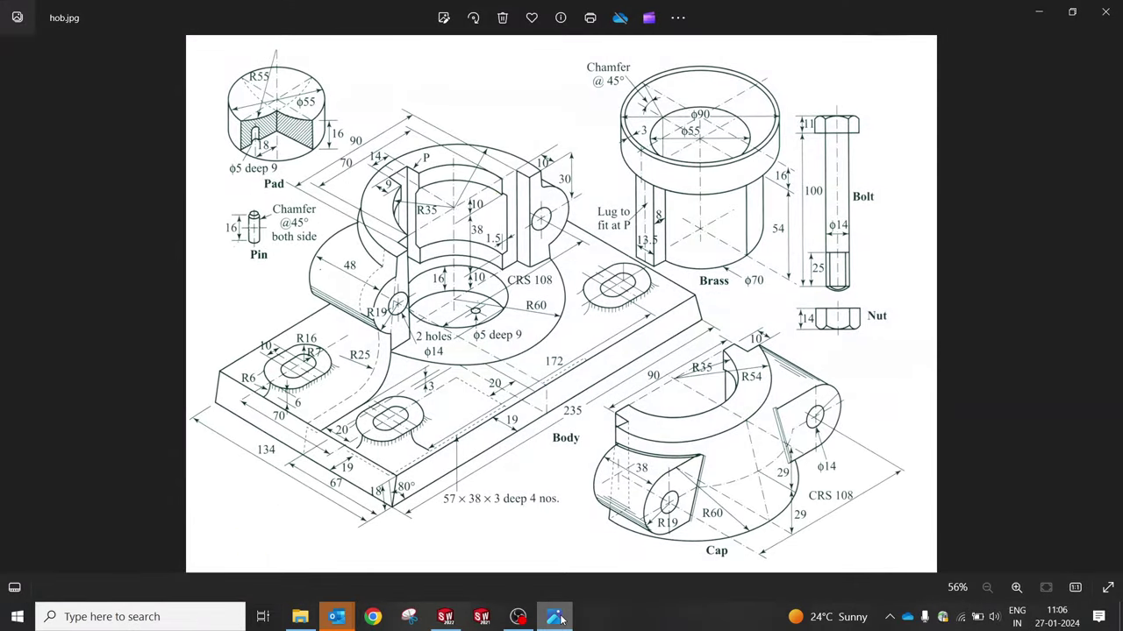
left_click(556, 616)
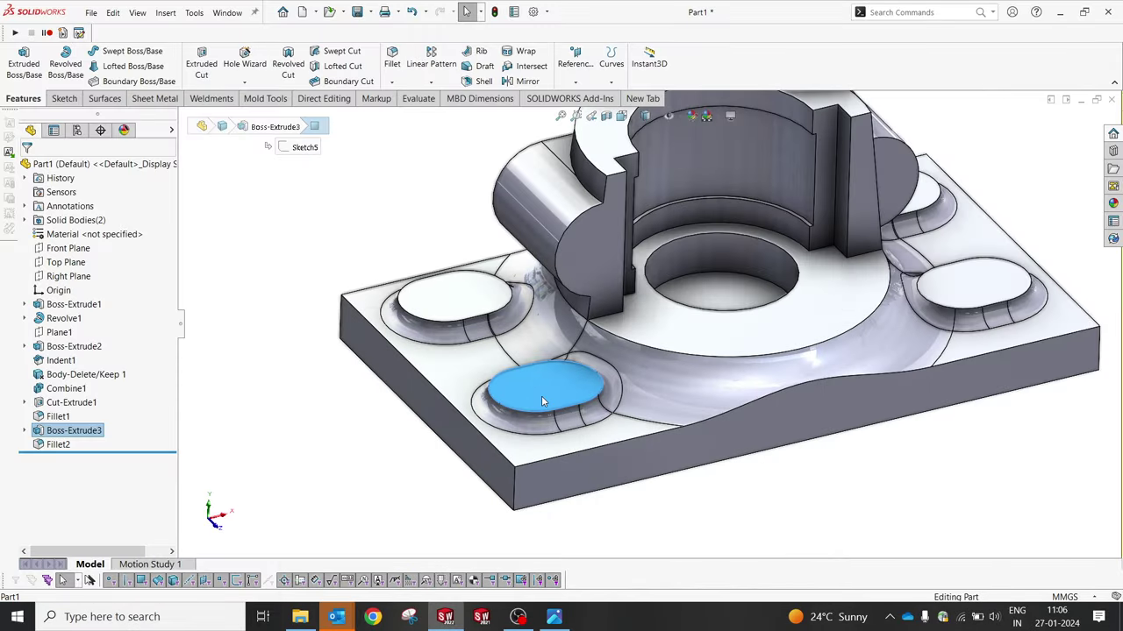
left_click(594, 366)
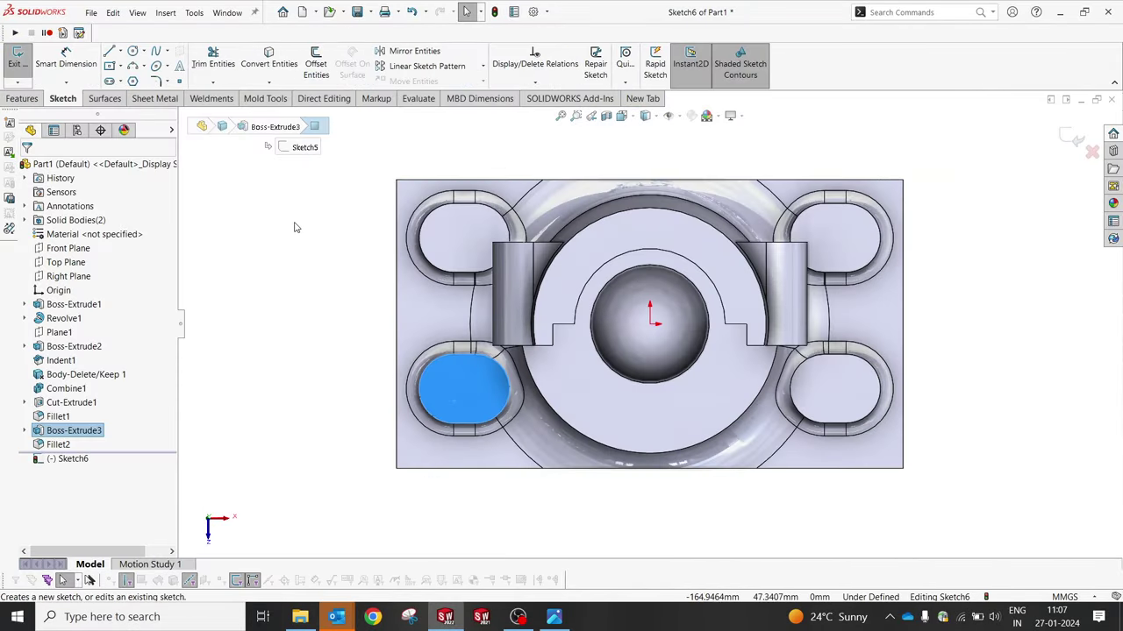
left_click(111, 80)
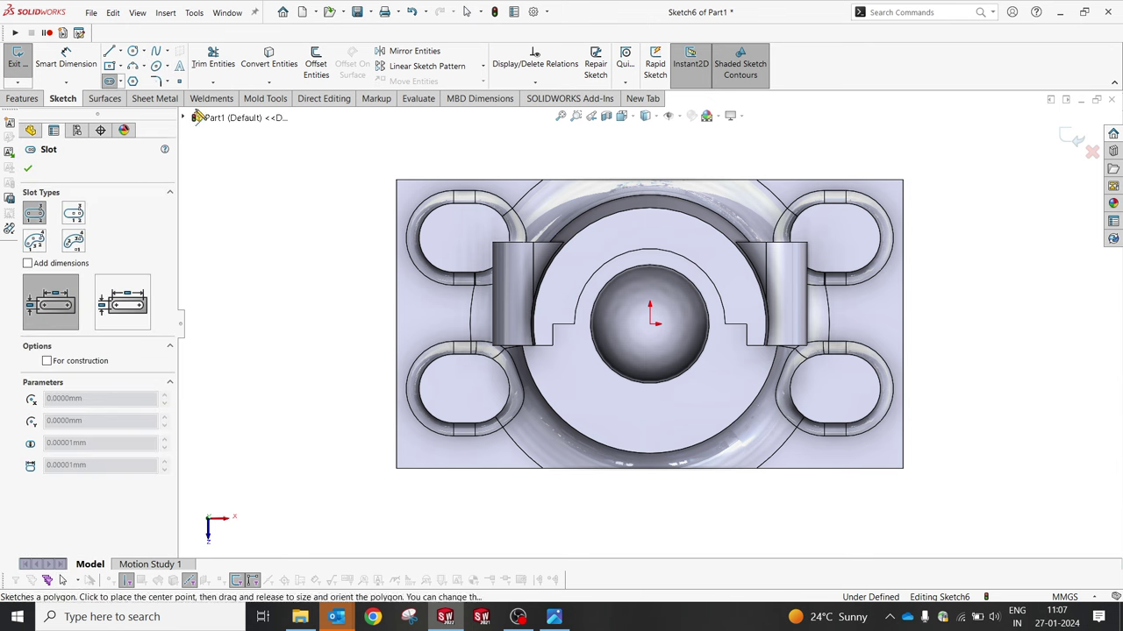
scroll(484, 227, "down", 4)
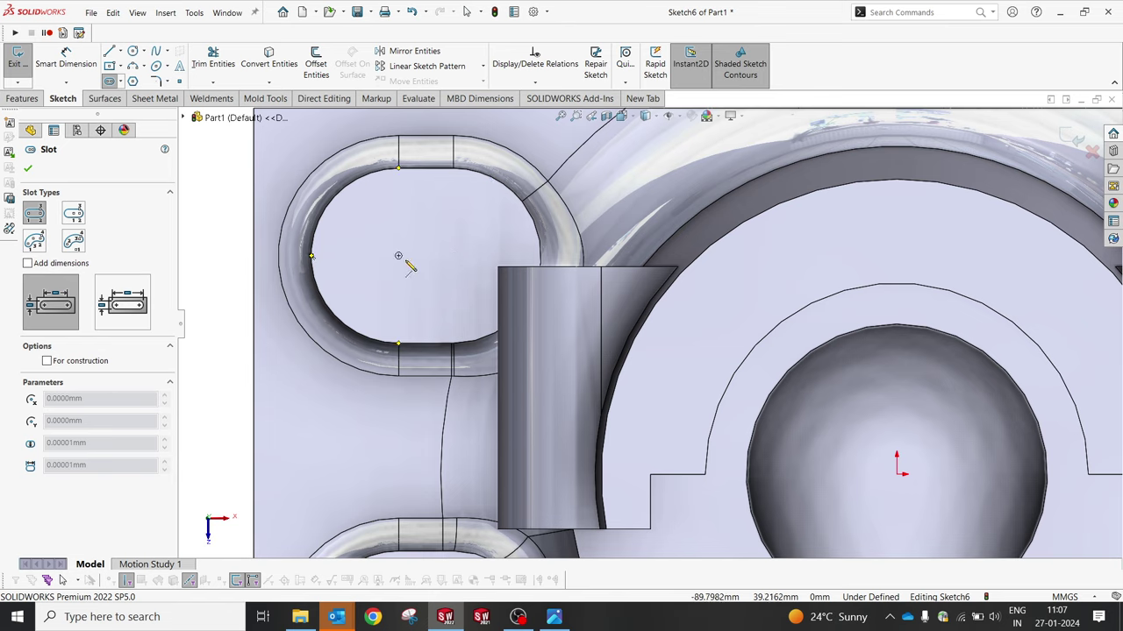
left_click(399, 255)
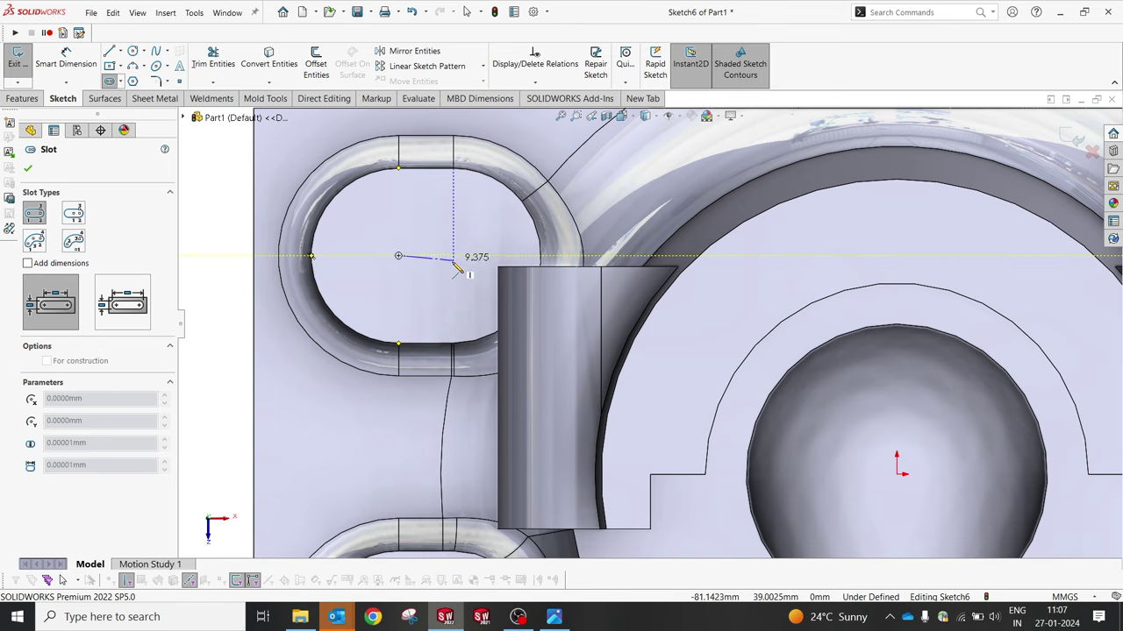
left_click(453, 255)
left_click(451, 215)
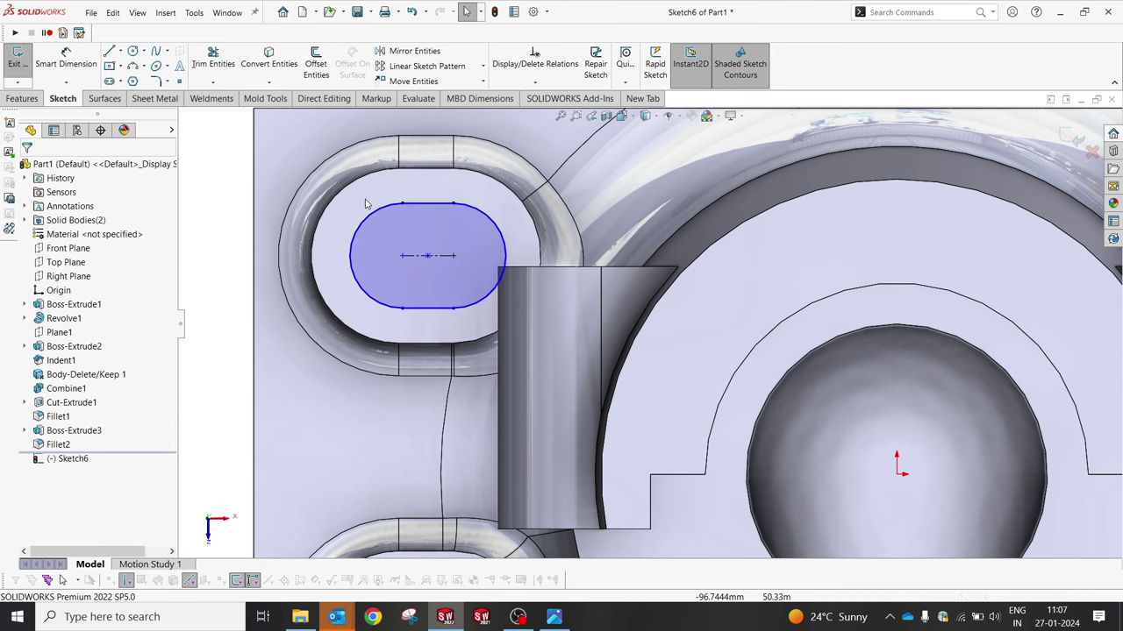
Step: Dimension the slot's end arc to R7 and snap its end to the boss arc centre
scroll(438, 246, "up", 3)
key("d")
left_click(475, 270)
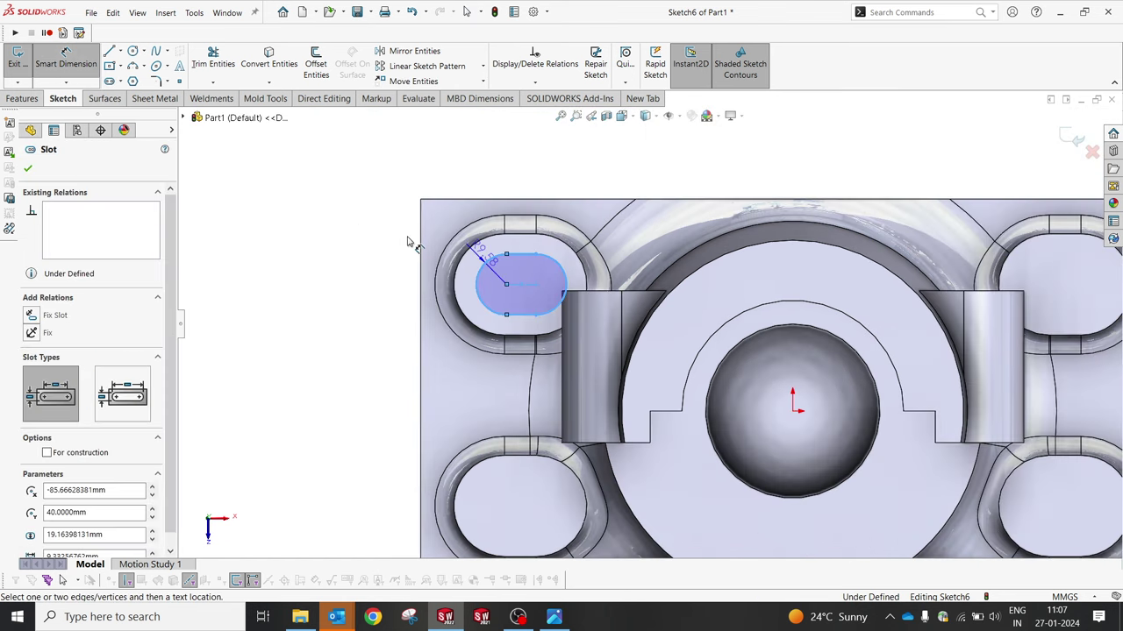
left_click(381, 223)
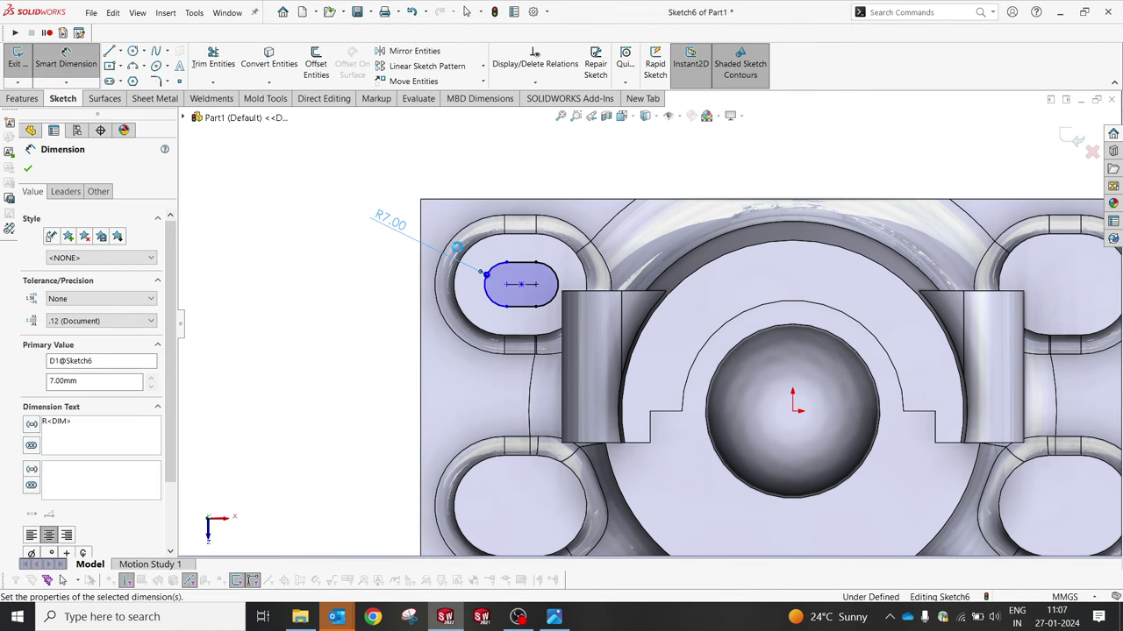
scroll(492, 280, "up", 3)
key("Escape")
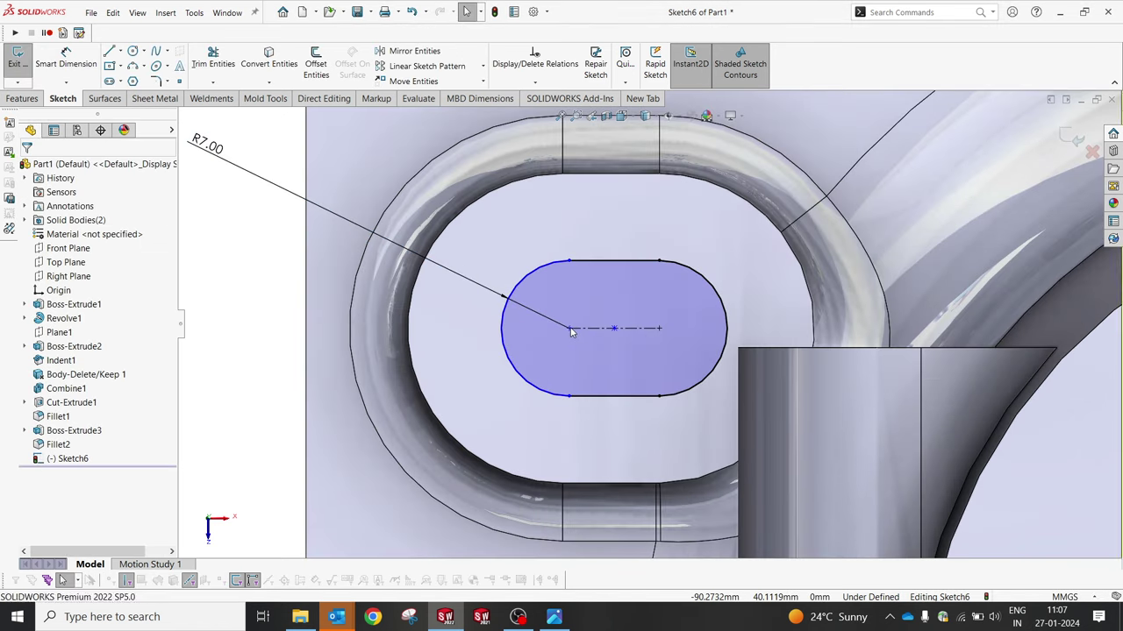
mouse_move(574, 339)
left_mouse_down()
mouse_move(414, 354)
mouse_move(562, 329)
left_mouse_up()
key("Escape")
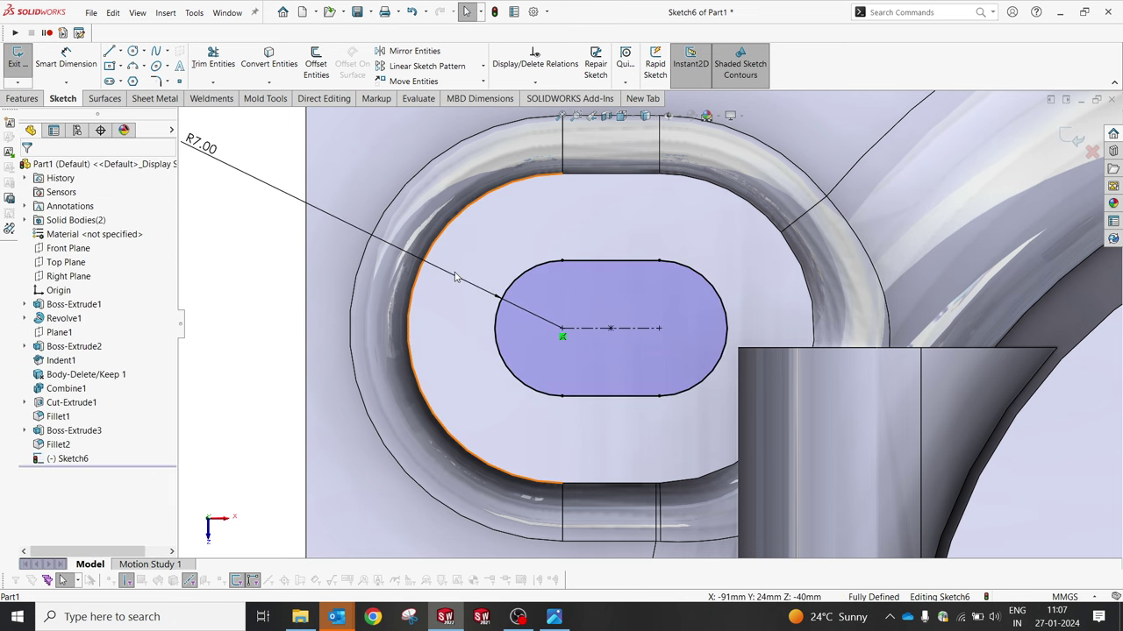
scroll(649, 325, "up", 5)
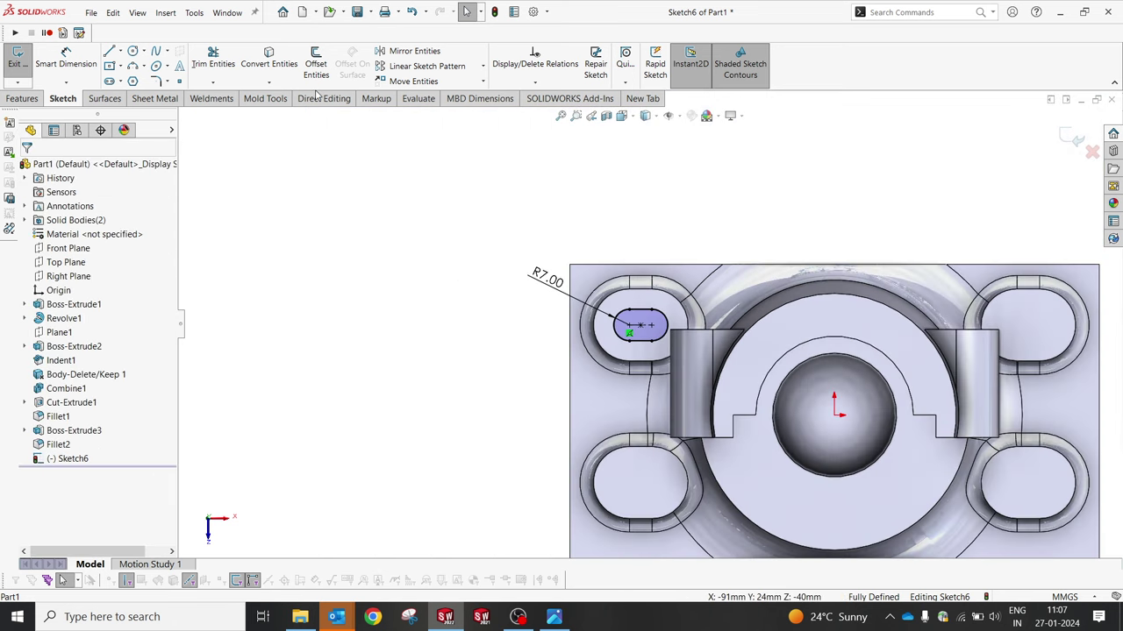
Step: Draw a second straight slot in another lug boss
left_click(109, 81)
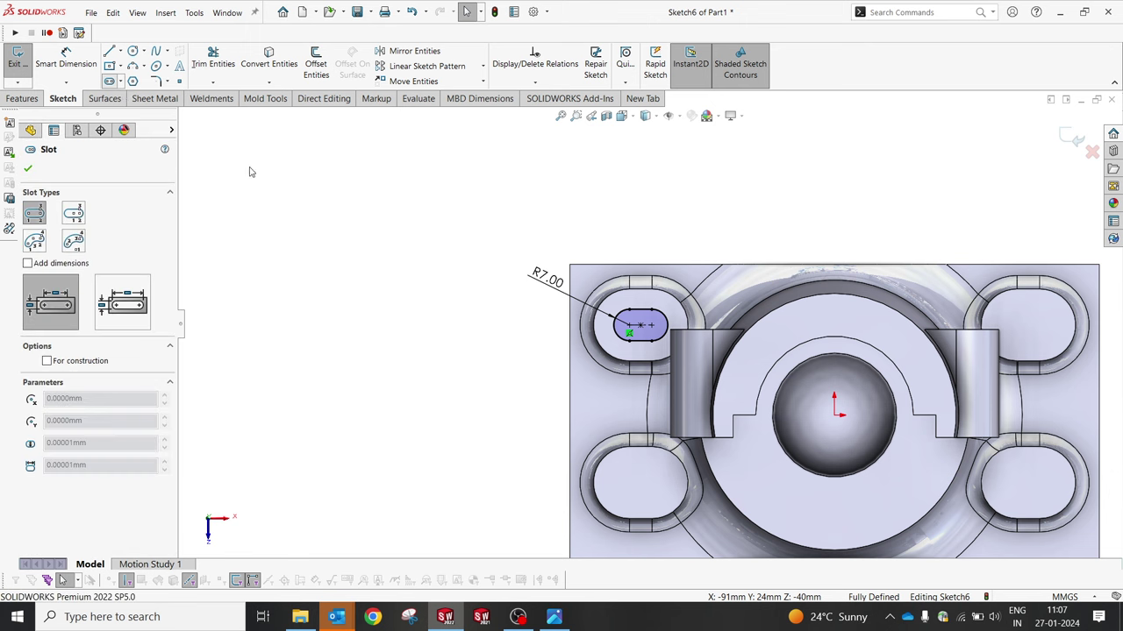
scroll(596, 465, "down", 3)
scroll(596, 469, "down", 2)
scroll(596, 468, "up", 1)
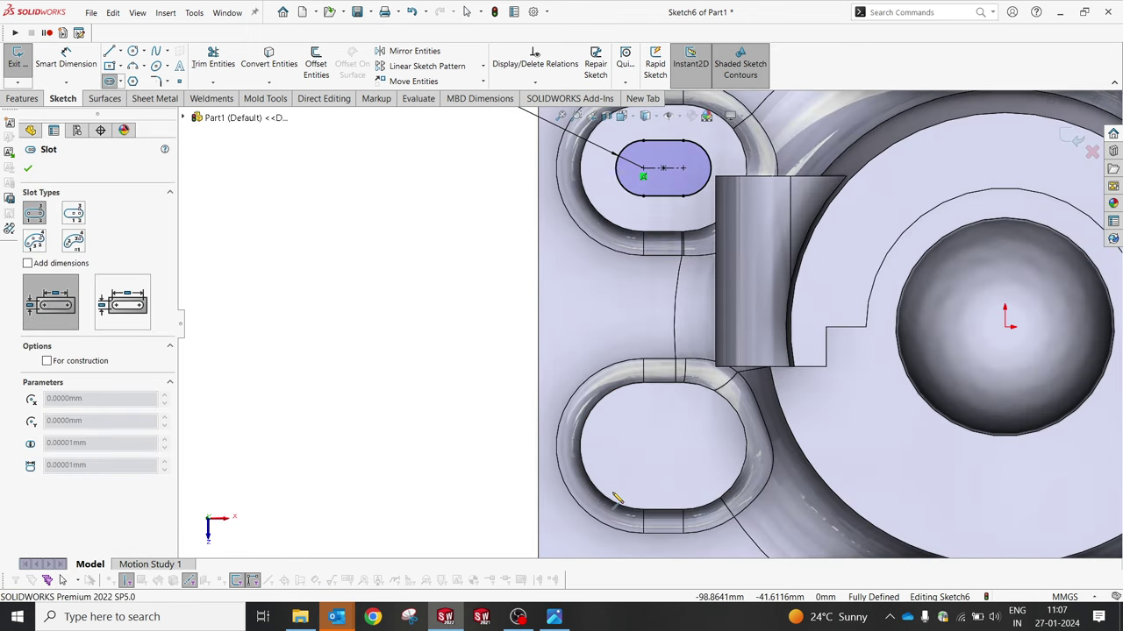
left_click(644, 445)
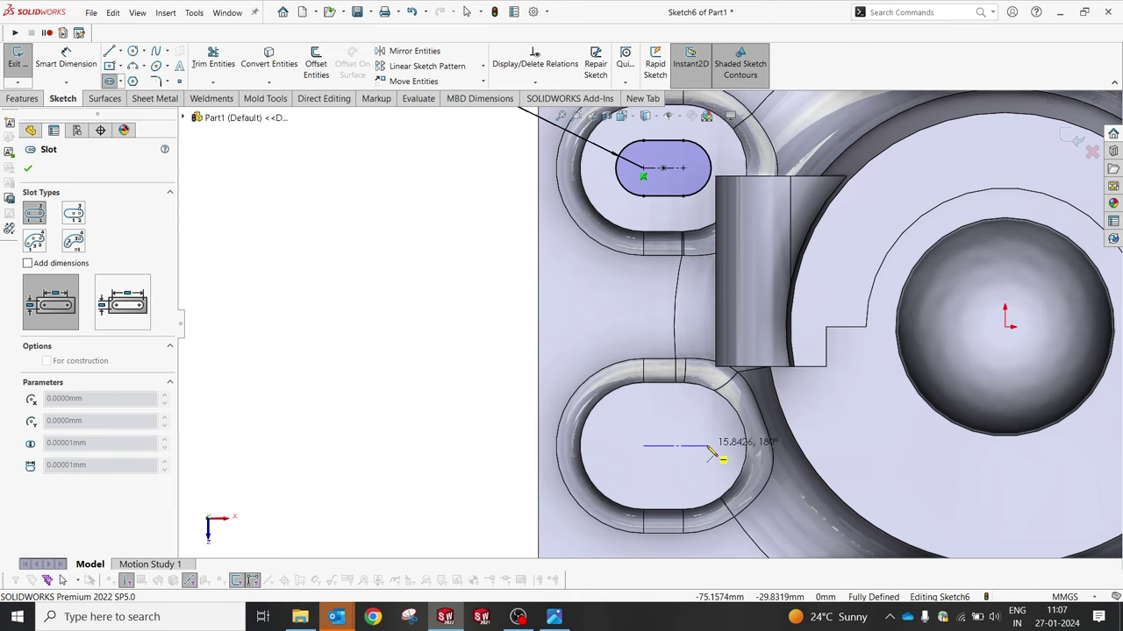
left_click(682, 445)
left_click(691, 430)
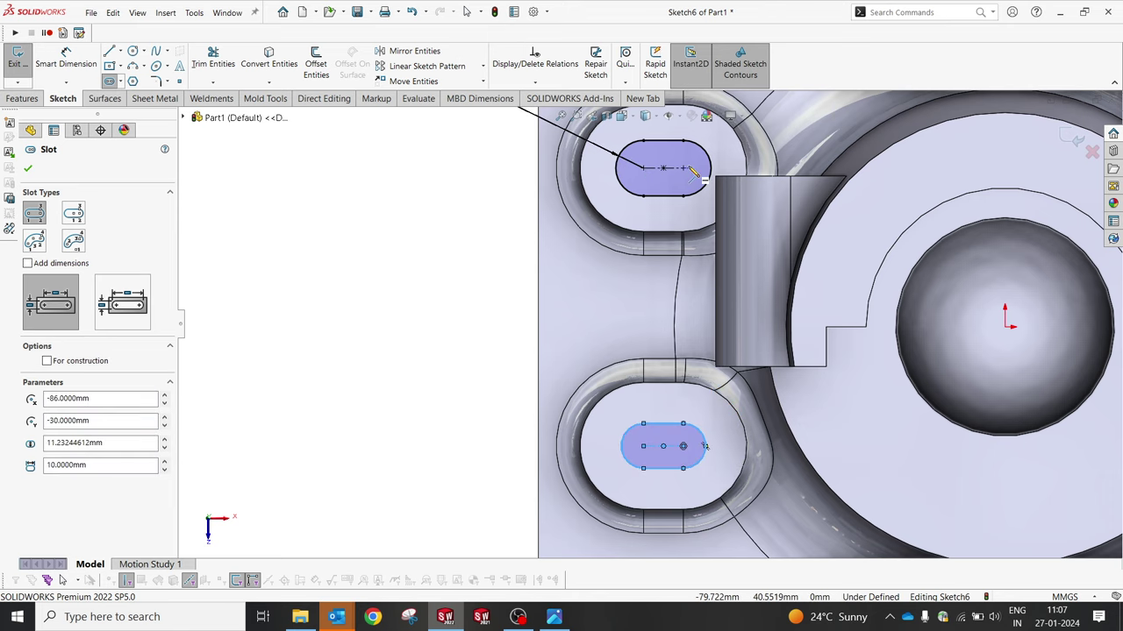
key("Escape")
Step: Make the two slots equal in size, then drop an unwanted slot dimension
left_click(672, 426, "ctrl")
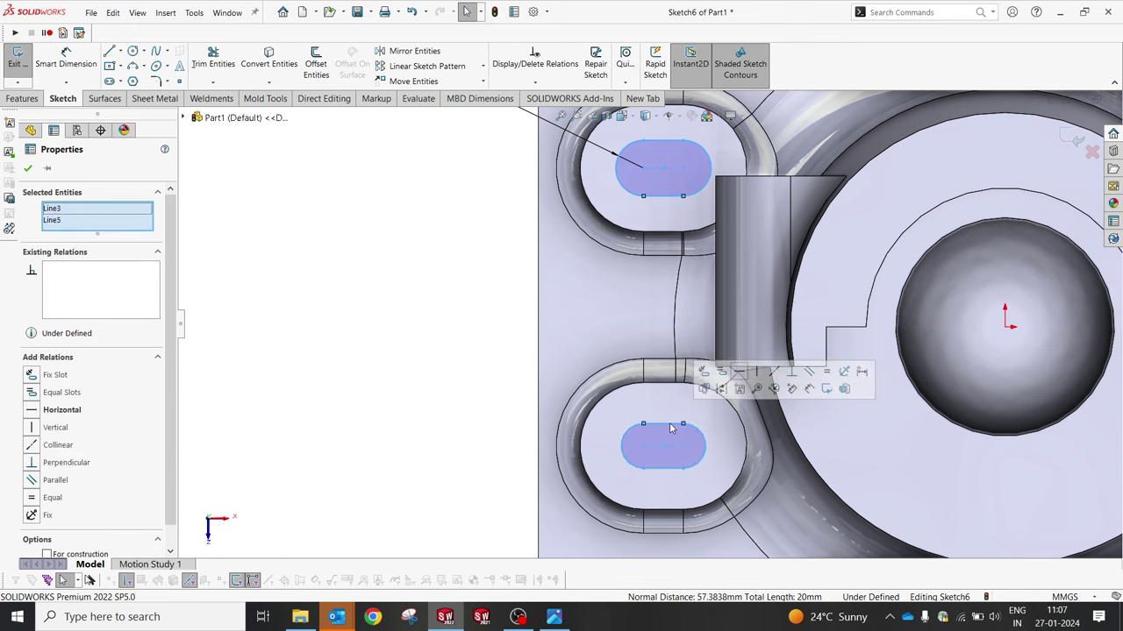
left_click(790, 391)
left_click(489, 348)
scroll(488, 348, "up", 3)
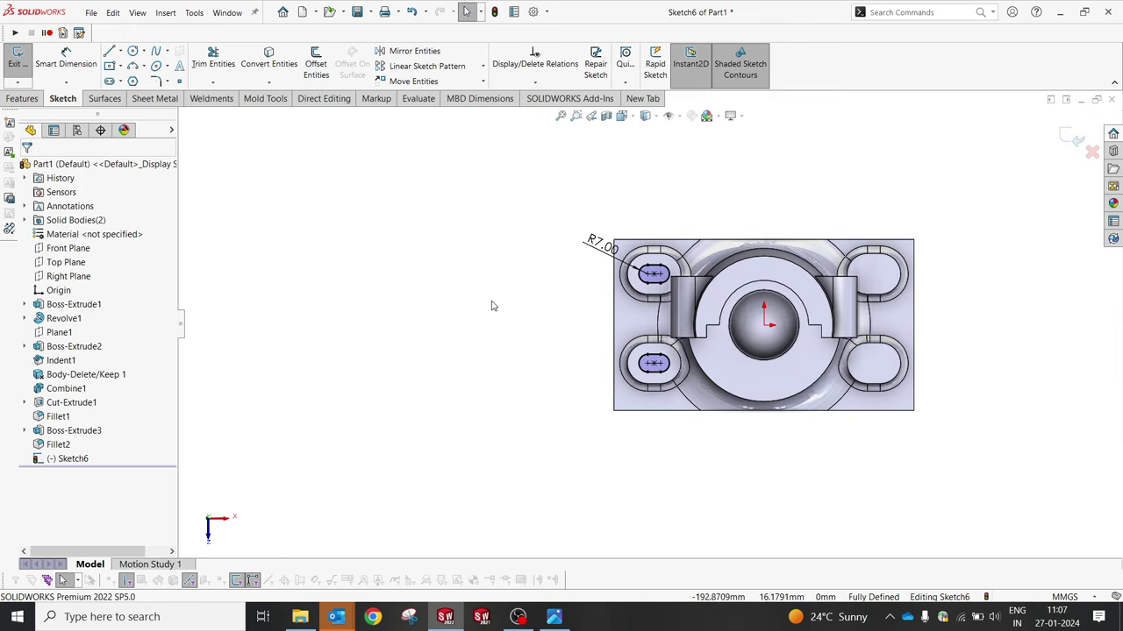
scroll(839, 276, "down", 2)
scroll(839, 276, "down", 3)
left_click(66, 57)
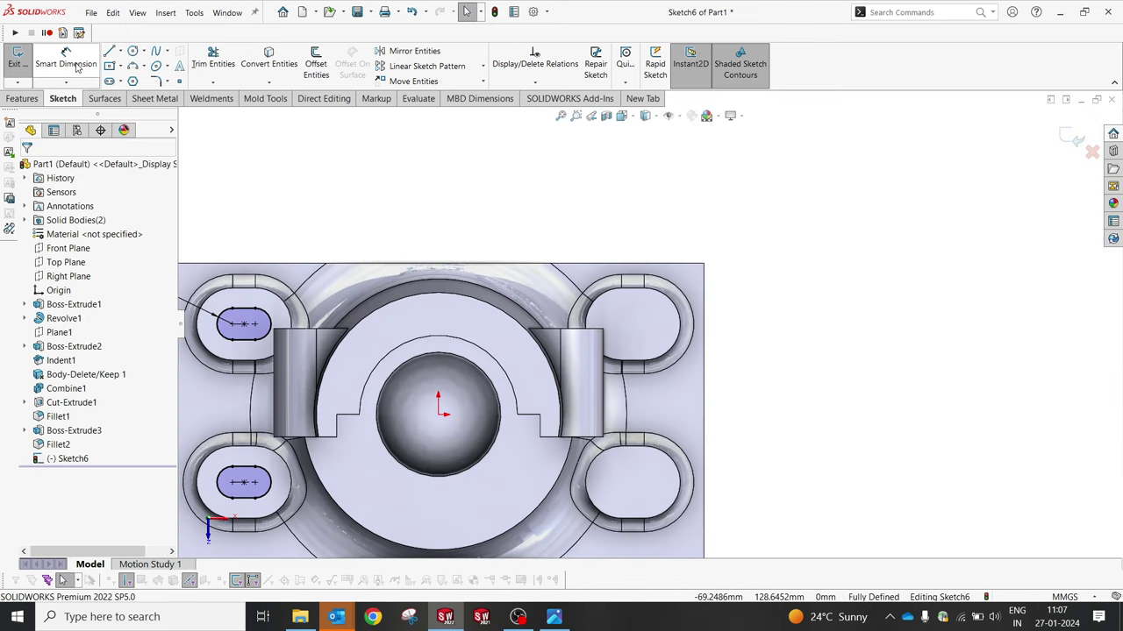
left_click(250, 309)
key("Escape")
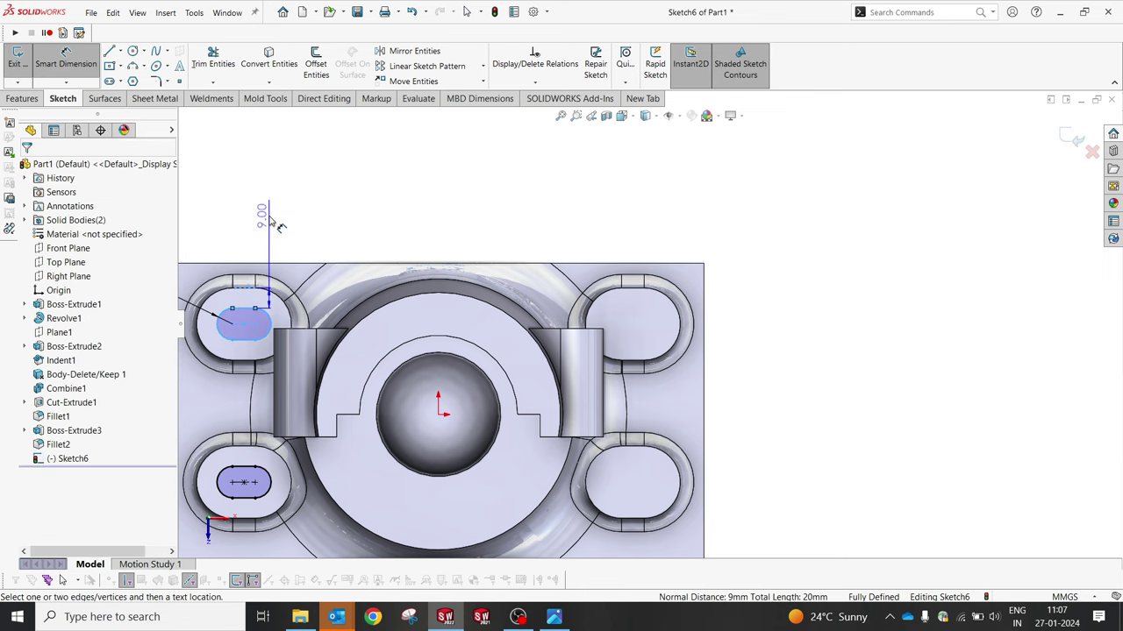
Step: Offset the upper-right boss face 9 mm inward as a slot outline
left_click(316, 63)
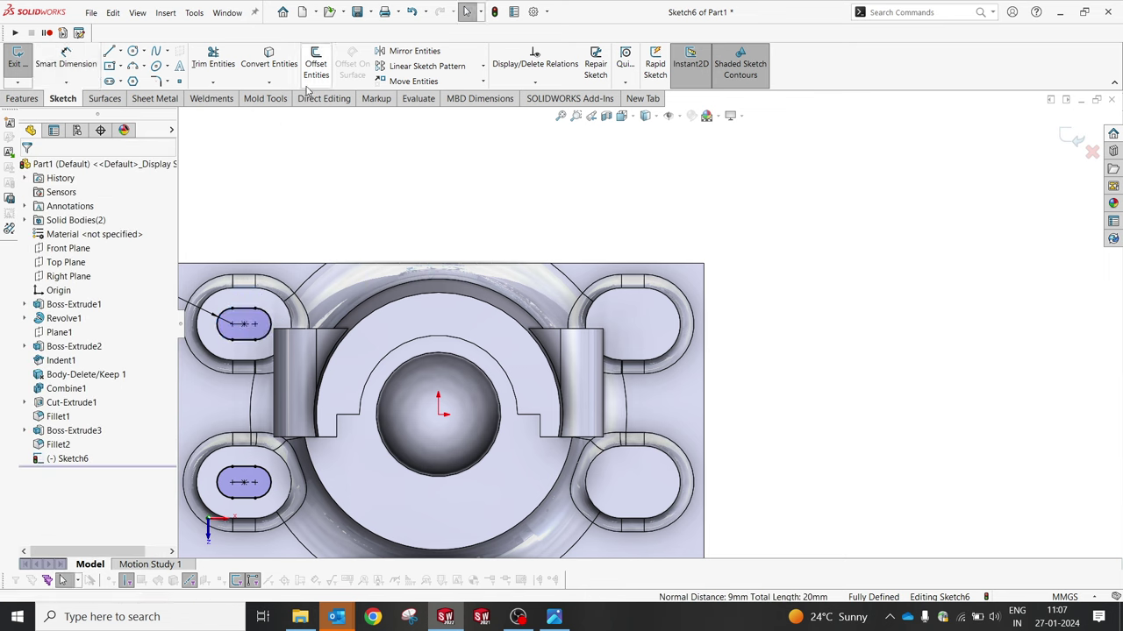
left_click(645, 327)
type("9")
key("Return")
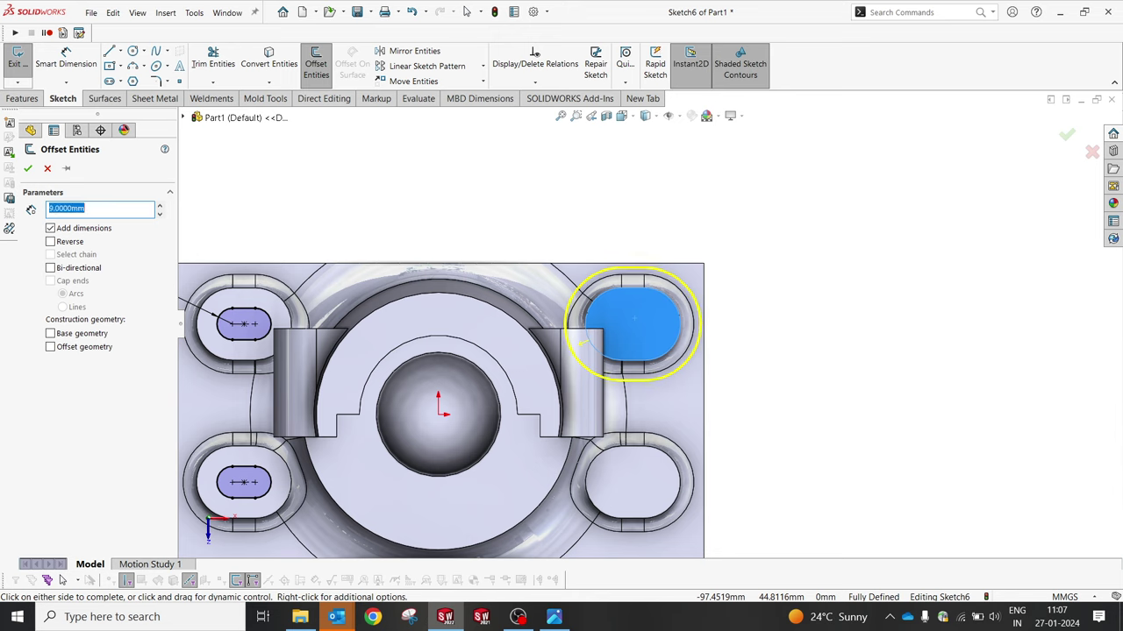
left_click(27, 167)
Step: Offset the lower-right boss face 9 mm inward the same way
left_click(315, 63)
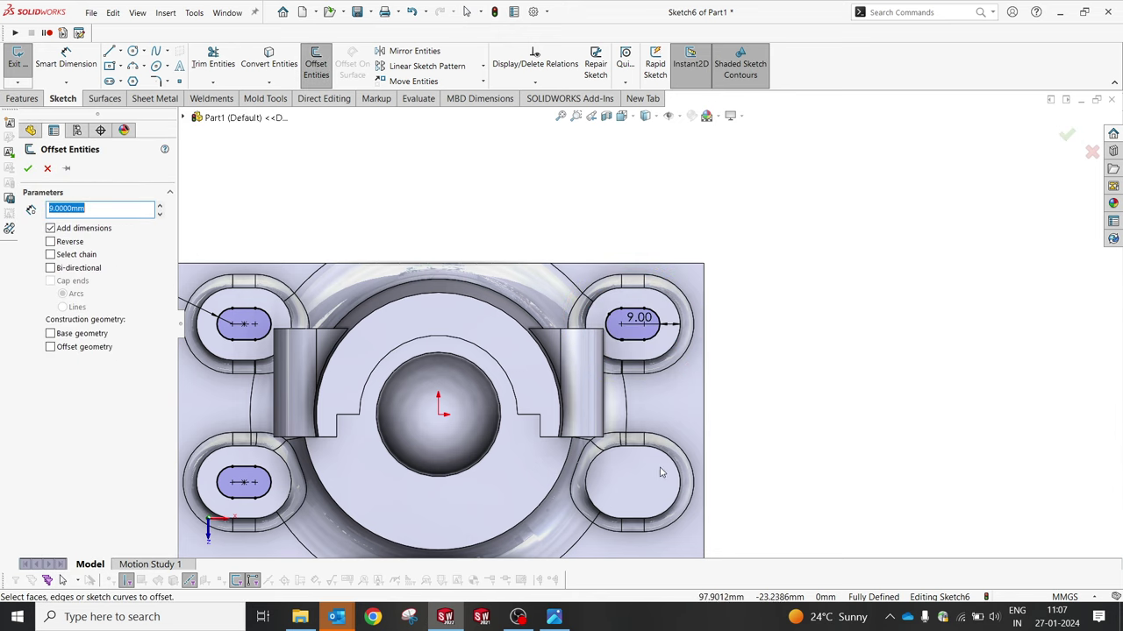
left_click(656, 481)
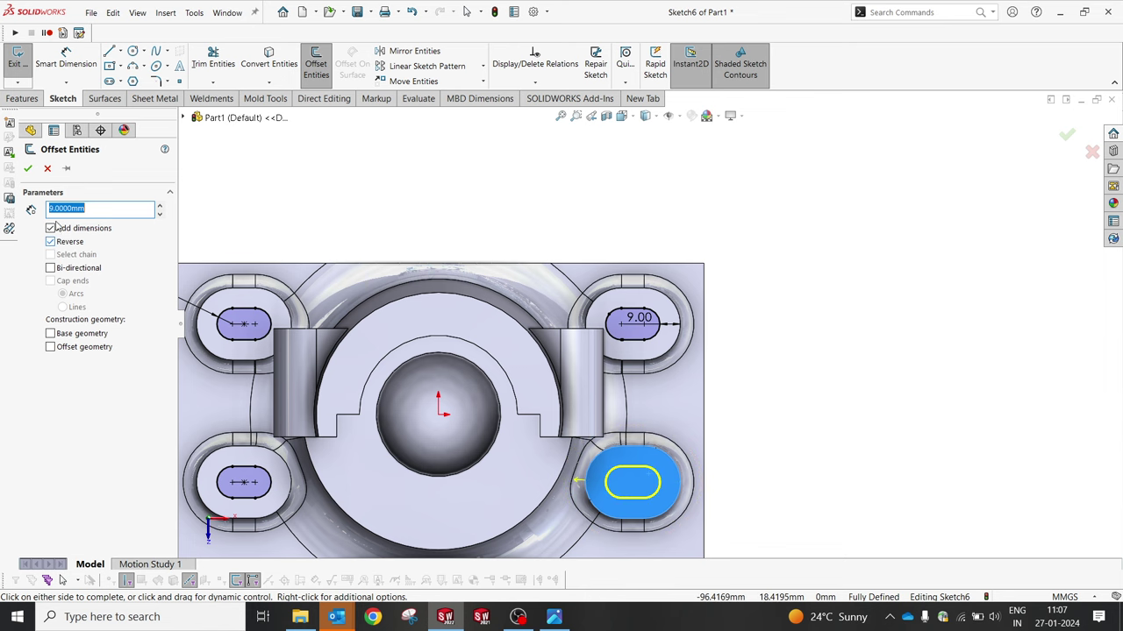
left_click(27, 167)
middle_click_drag(768, 366, 763, 289)
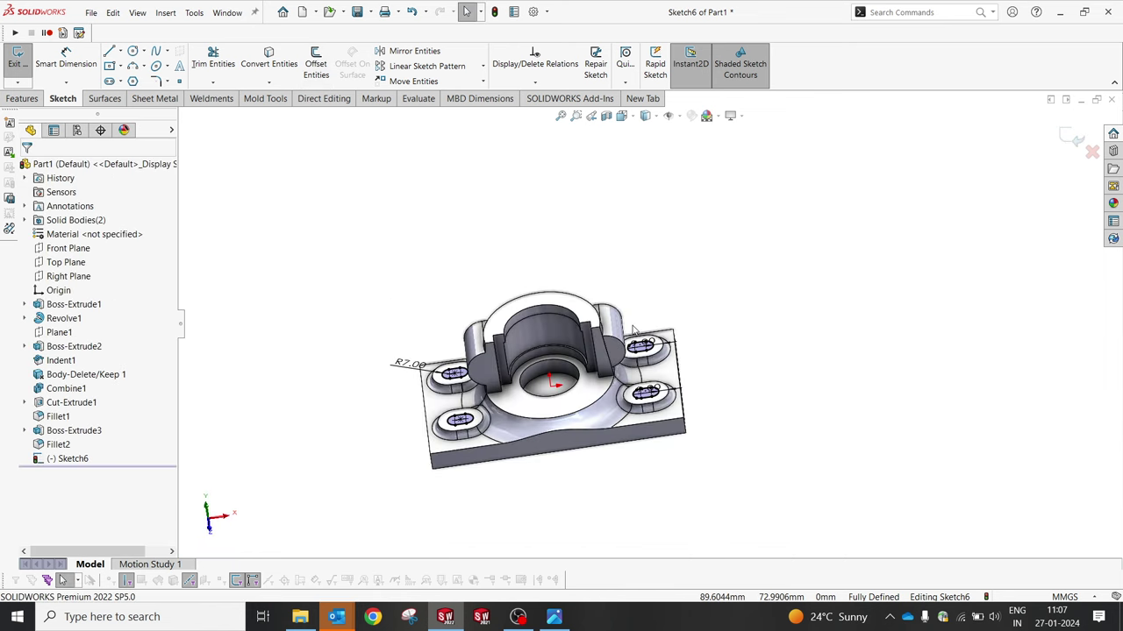
left_click(23, 98)
left_click(200, 63)
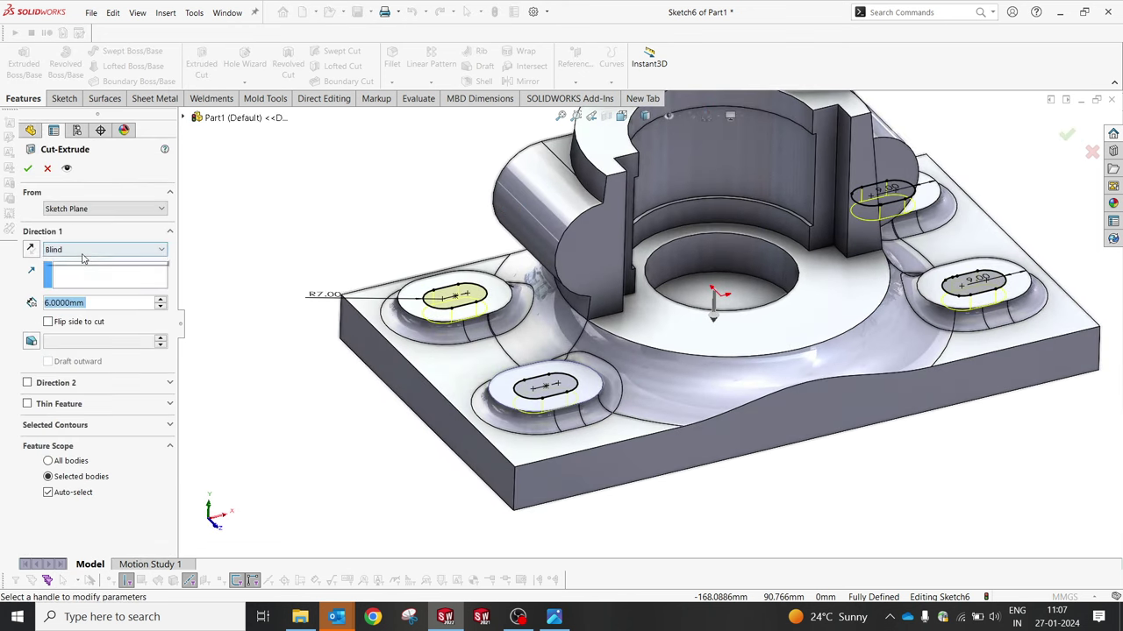
left_click(88, 250)
left_click(79, 264)
left_click(28, 169)
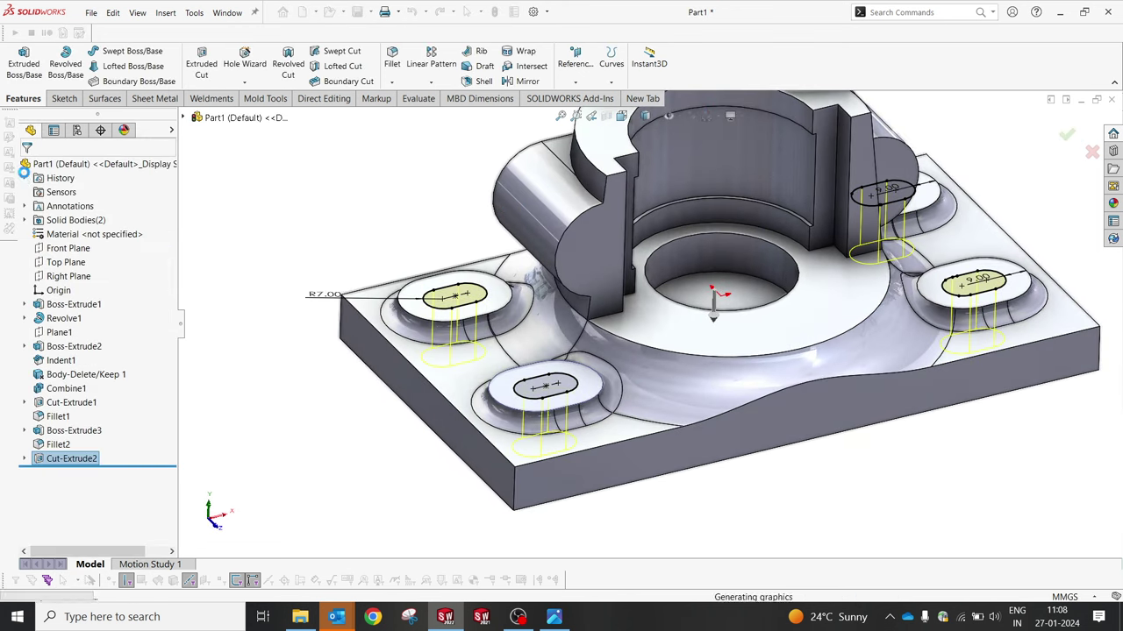
scroll(852, 355, "up", 3)
mouse_move(852, 355)
middle_mouse_down()
mouse_move(829, 181)
mouse_move(890, 429)
middle_mouse_up()
scroll(717, 369, "down", 3)
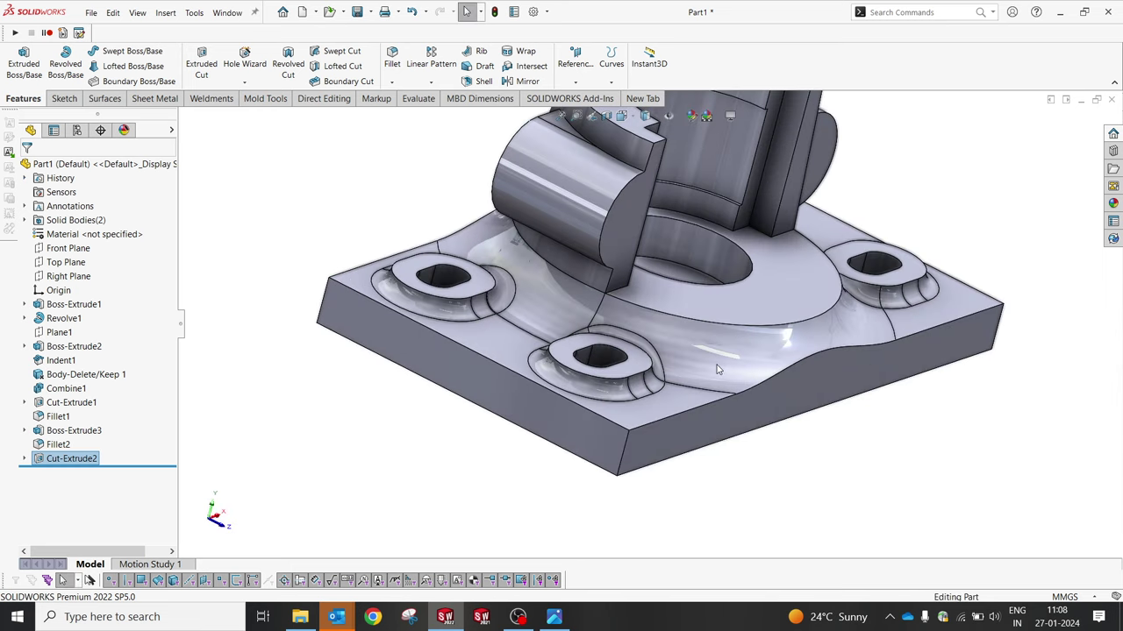
middle_click_drag(717, 370, 672, 331)
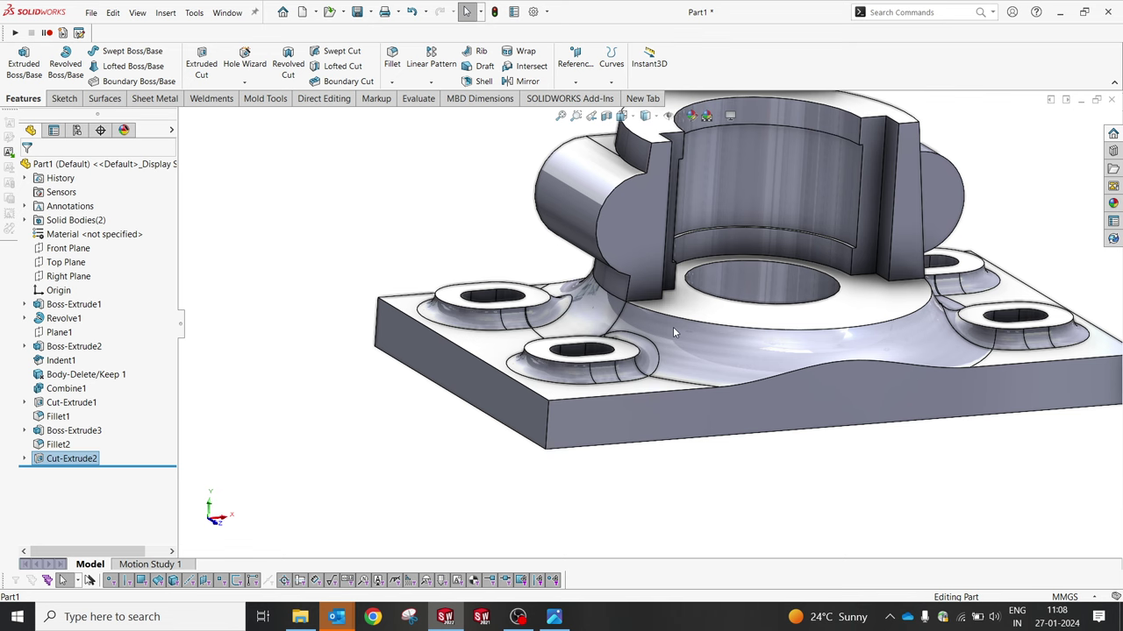
Step: Start a draft with the bottom face as neutral plane and the four base side faces selected
left_click(481, 66)
middle_click_drag(806, 443, 791, 289)
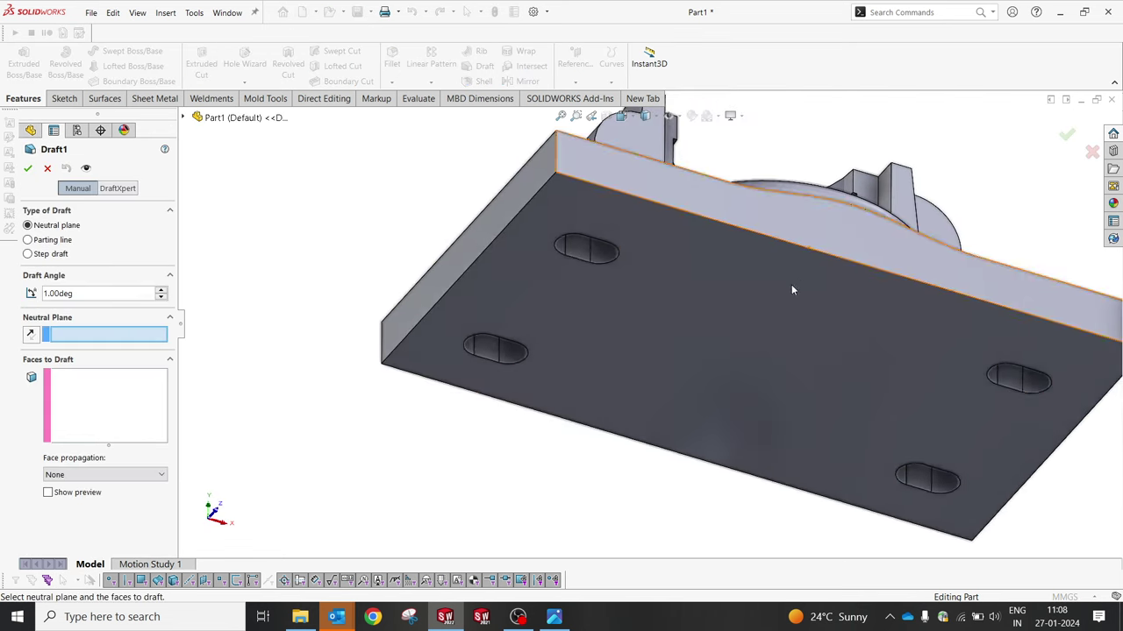
left_click(791, 290)
left_click(622, 165)
left_click(520, 194)
middle_click_drag(531, 214, 739, 249)
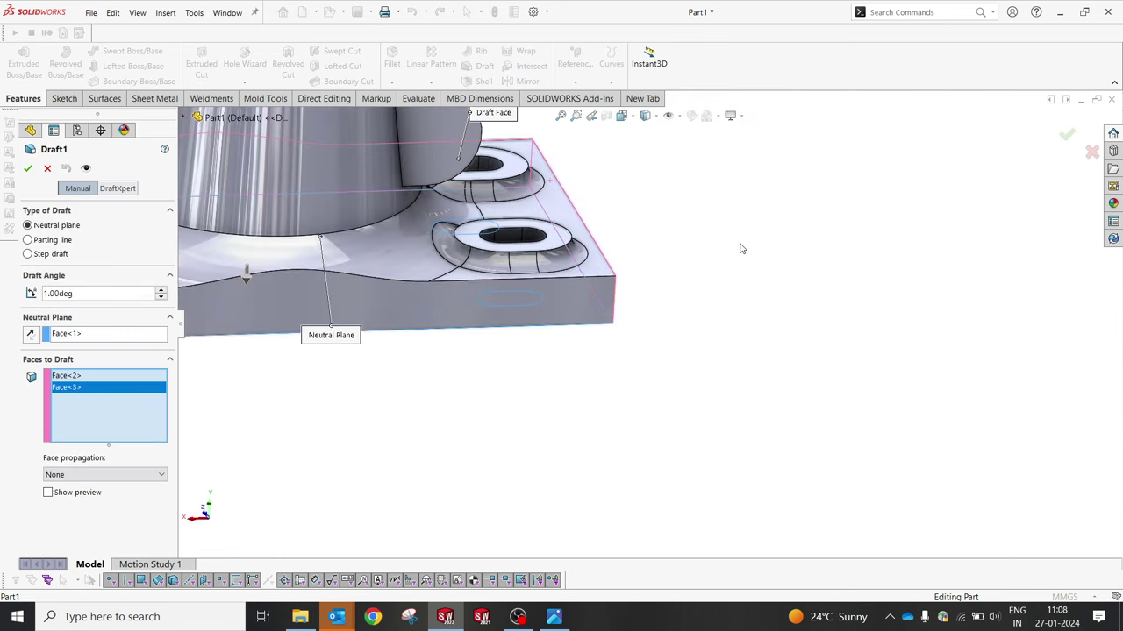
left_click(497, 310)
mouse_move(497, 310)
middle_mouse_down()
mouse_move(484, 296)
mouse_move(268, 353)
middle_mouse_up()
left_click(252, 342)
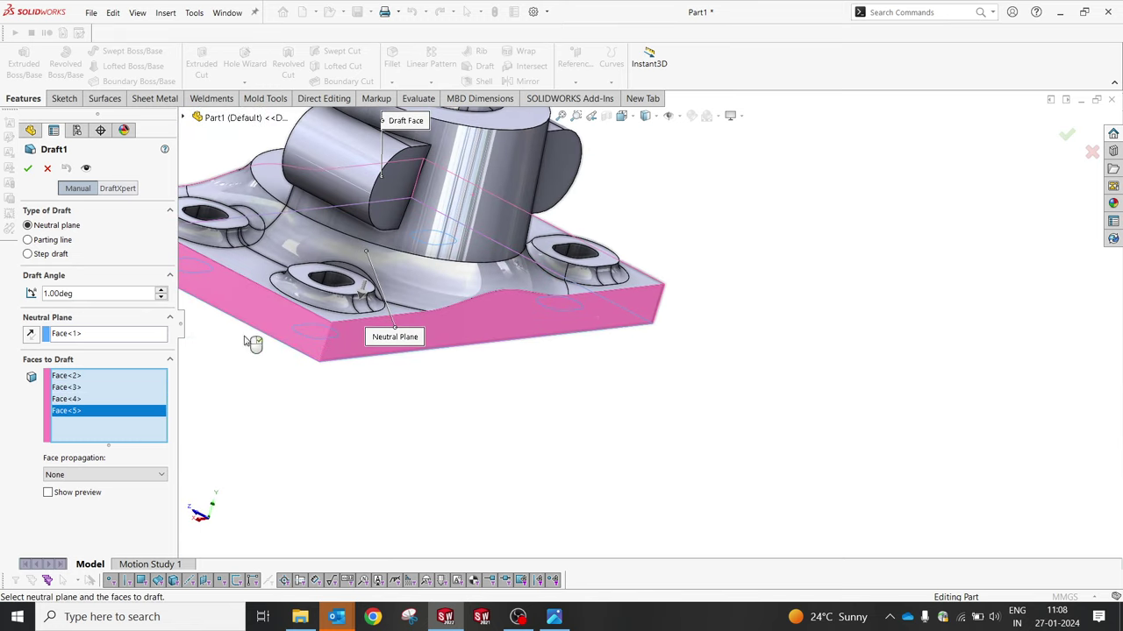
Step: Set the draft angle to 10°, apply it, and review Draft1's settings
left_click_drag(88, 293, 3, 326)
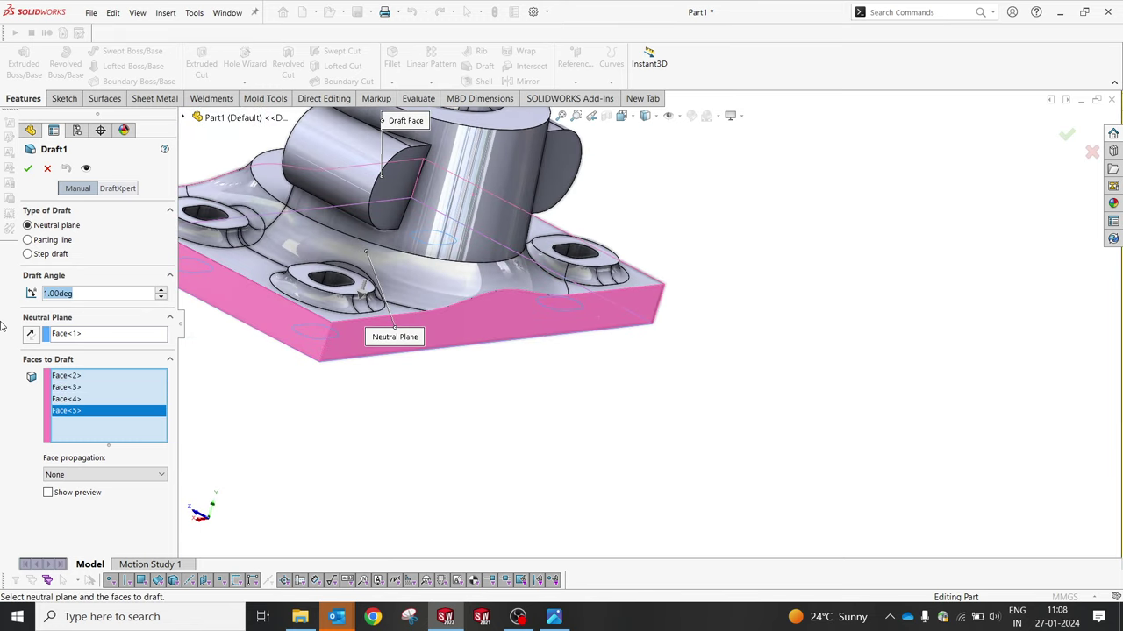
type("0")
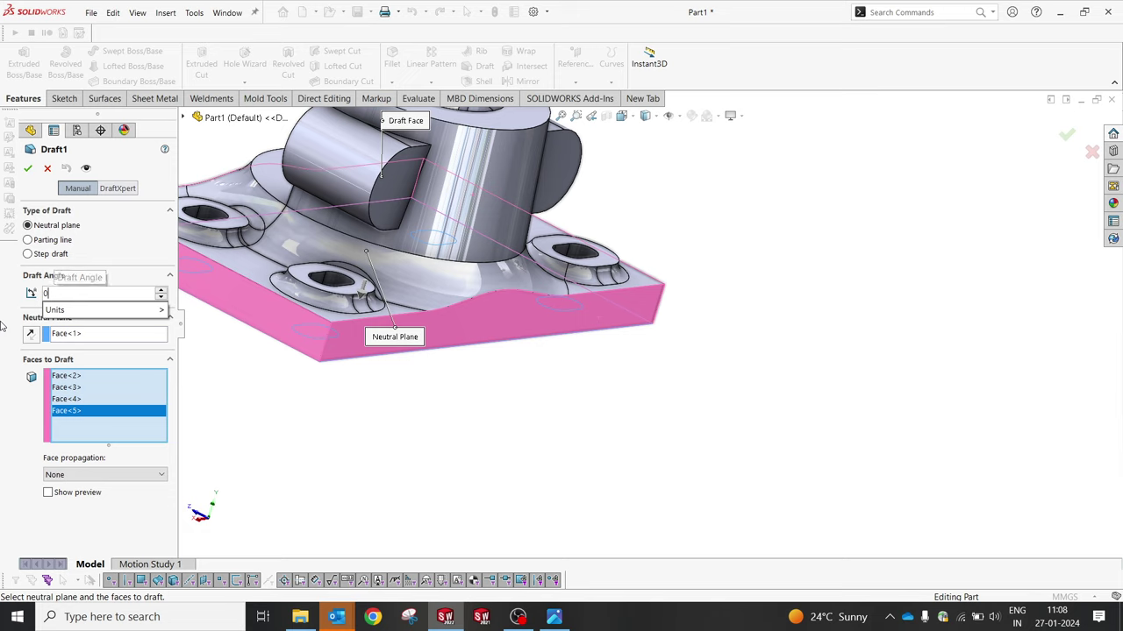
key("BackSpace")
type("1")
type("0")
key("Return")
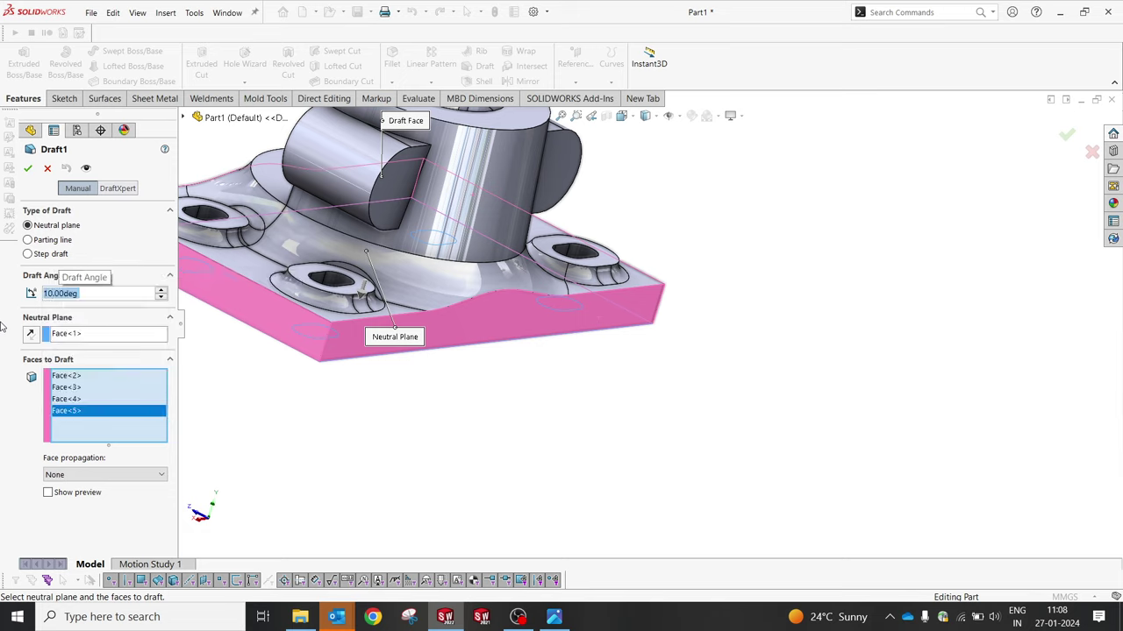
left_click(27, 168)
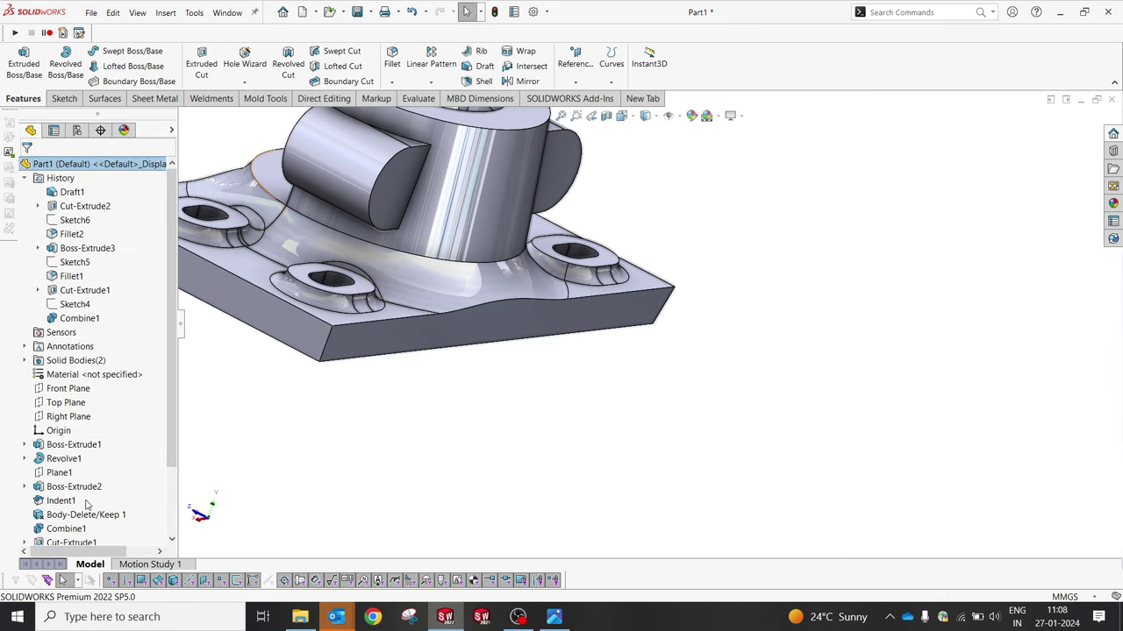
left_click(58, 529)
left_click(37, 492)
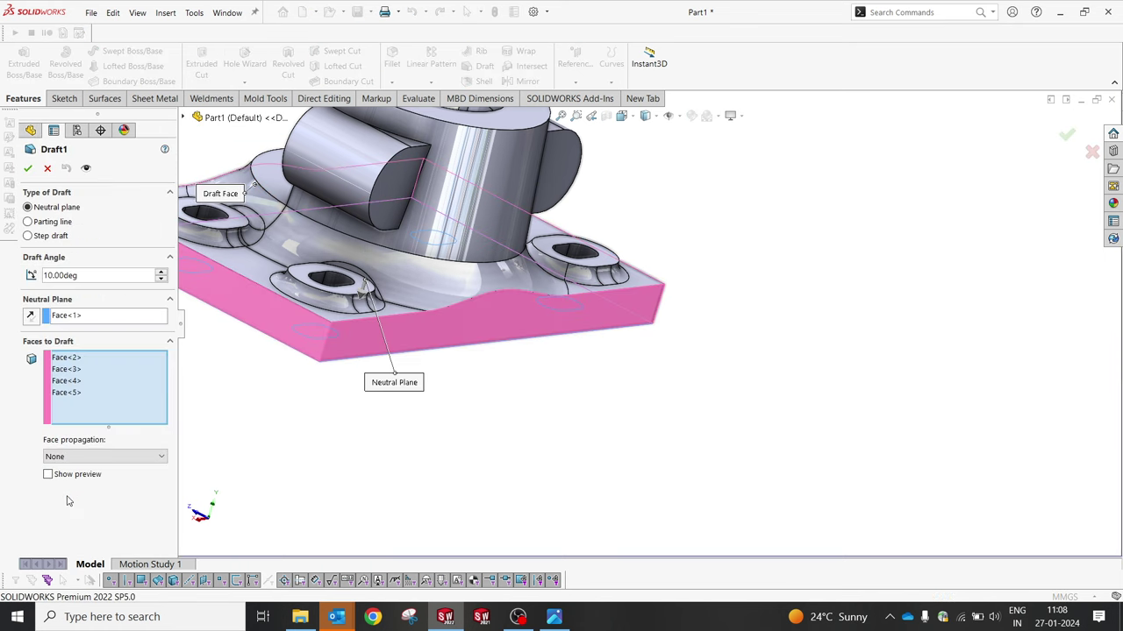
left_click(28, 168)
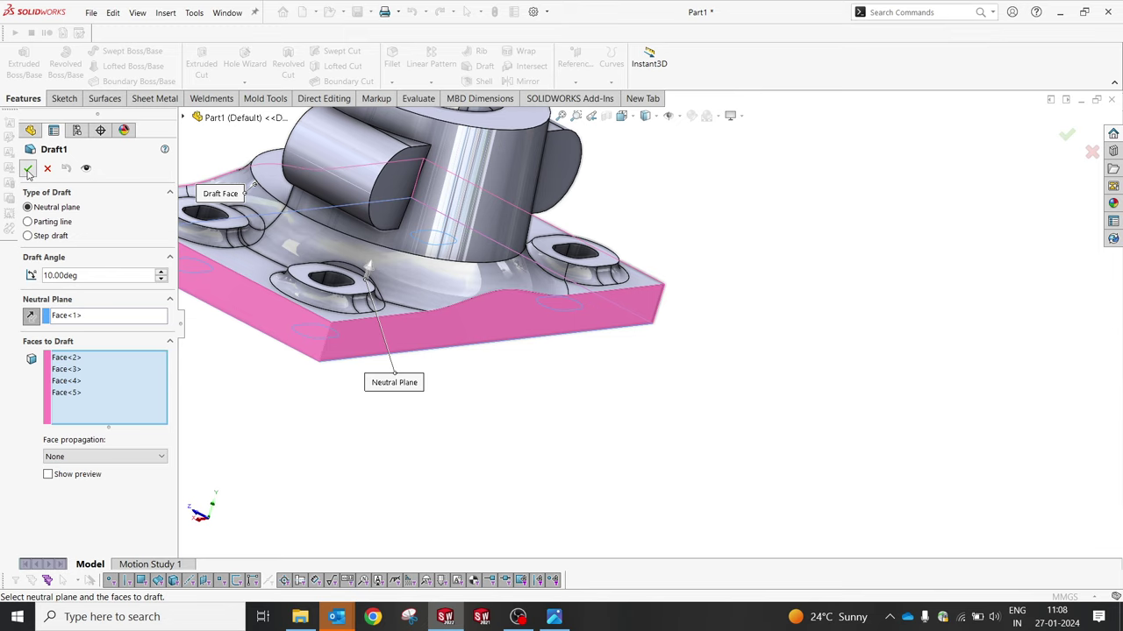
scroll(686, 246, "up", 3)
middle_click_drag(744, 309, 789, 316)
middle_click_drag(548, 269, 463, 341)
scroll(499, 276, "down", 5)
scroll(507, 337, "down", 4)
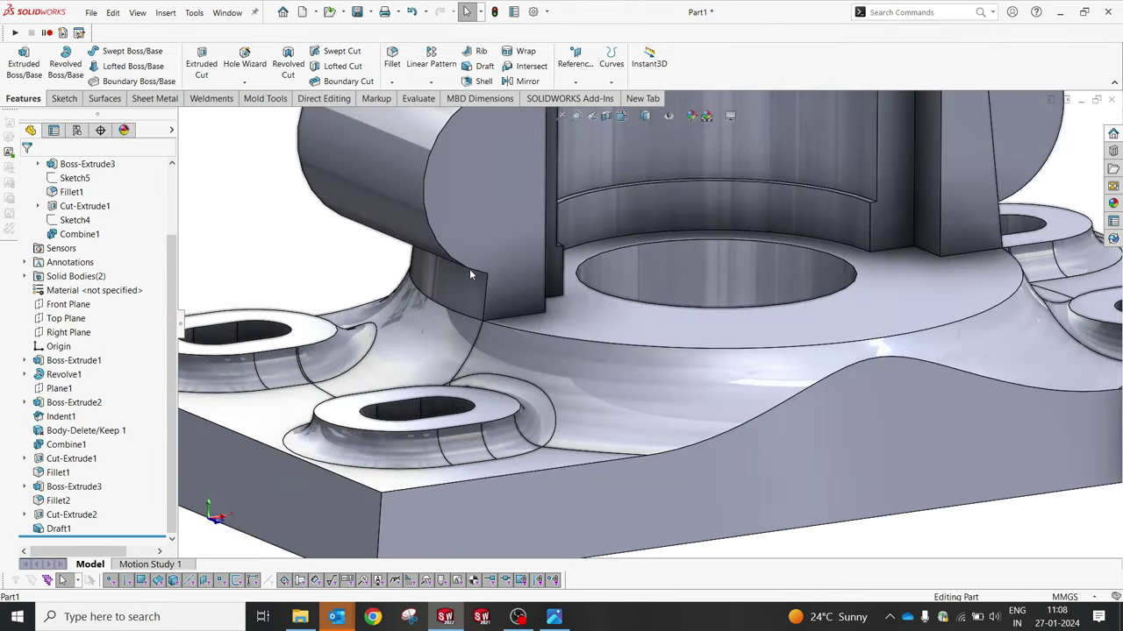
scroll(789, 318, "up", 8)
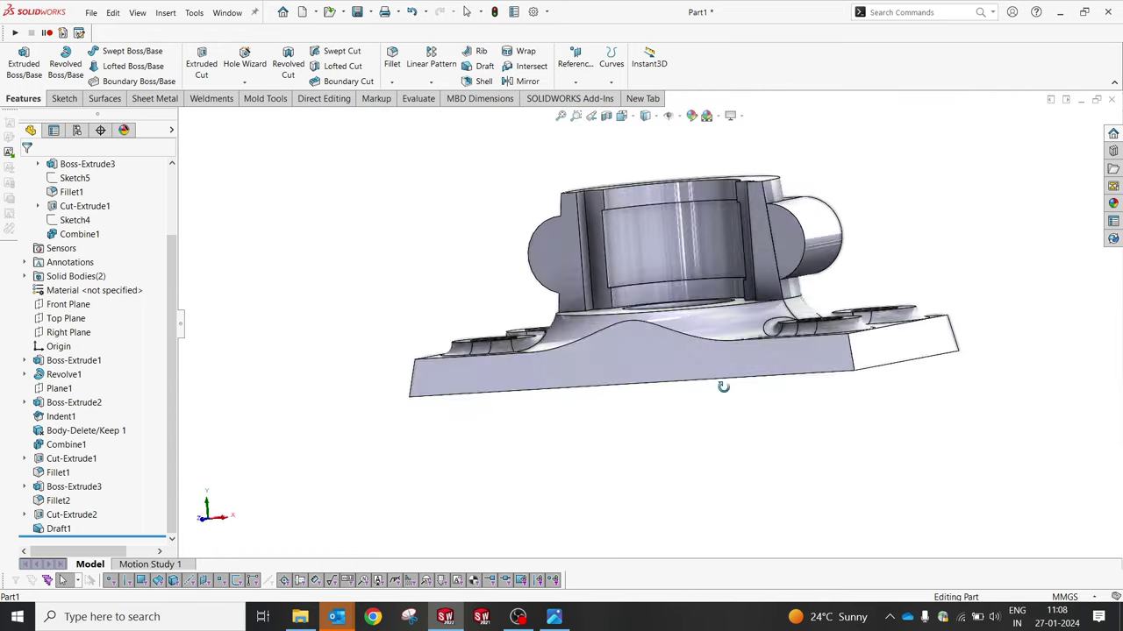
mouse_move(721, 384)
middle_mouse_down()
mouse_move(796, 403)
mouse_move(825, 441)
mouse_move(751, 355)
middle_mouse_up()
scroll(751, 355, "down", 3)
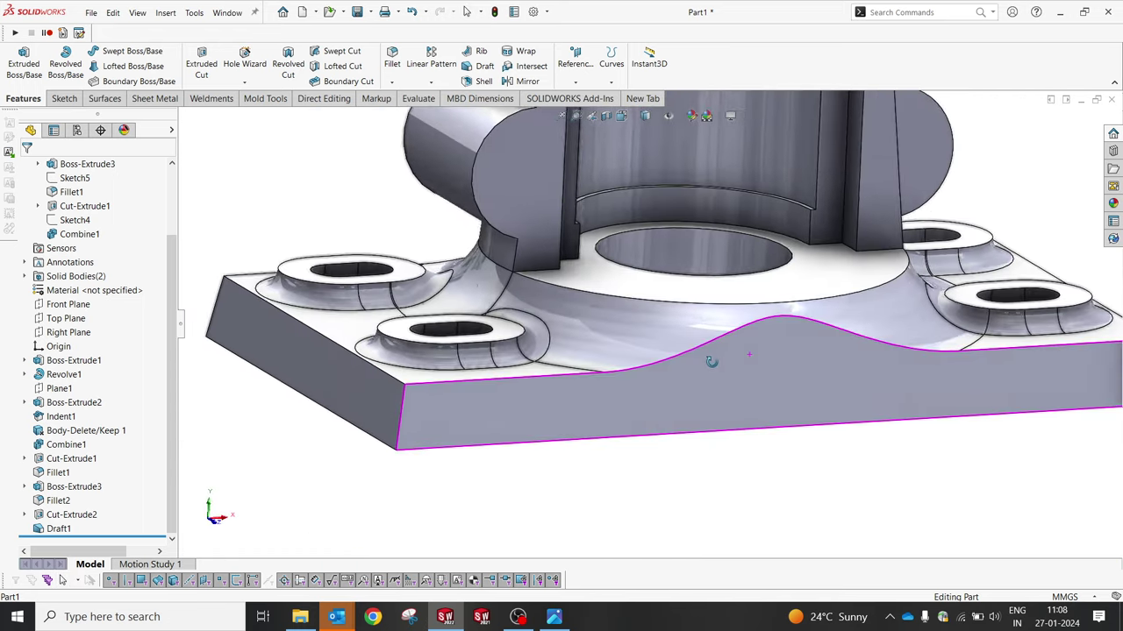
scroll(723, 369, "up", 3)
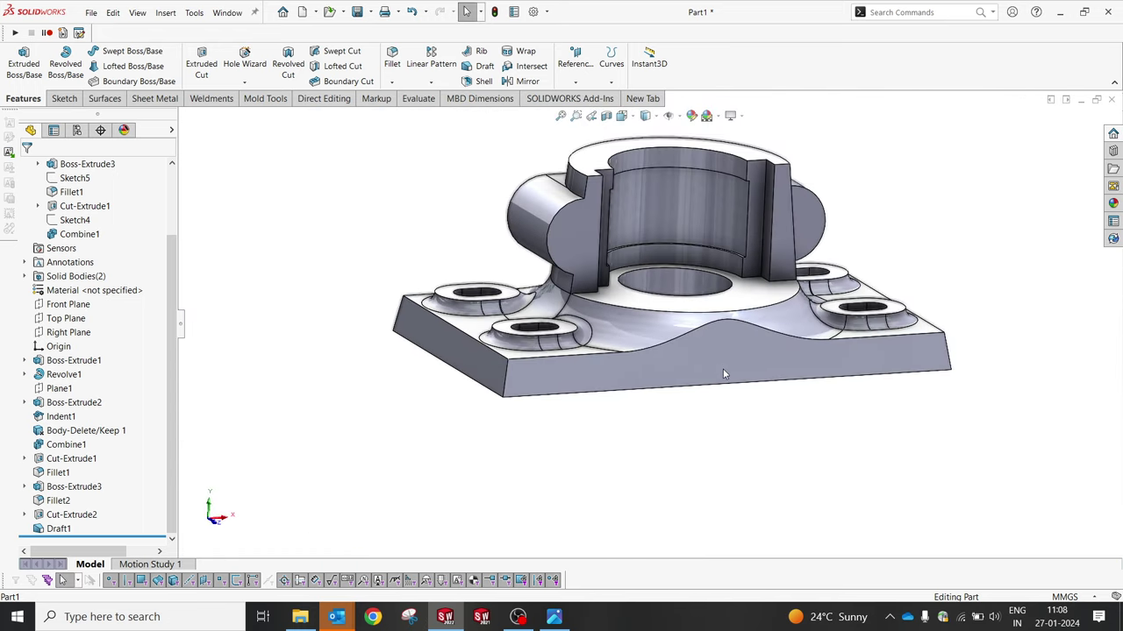
left_click(554, 616)
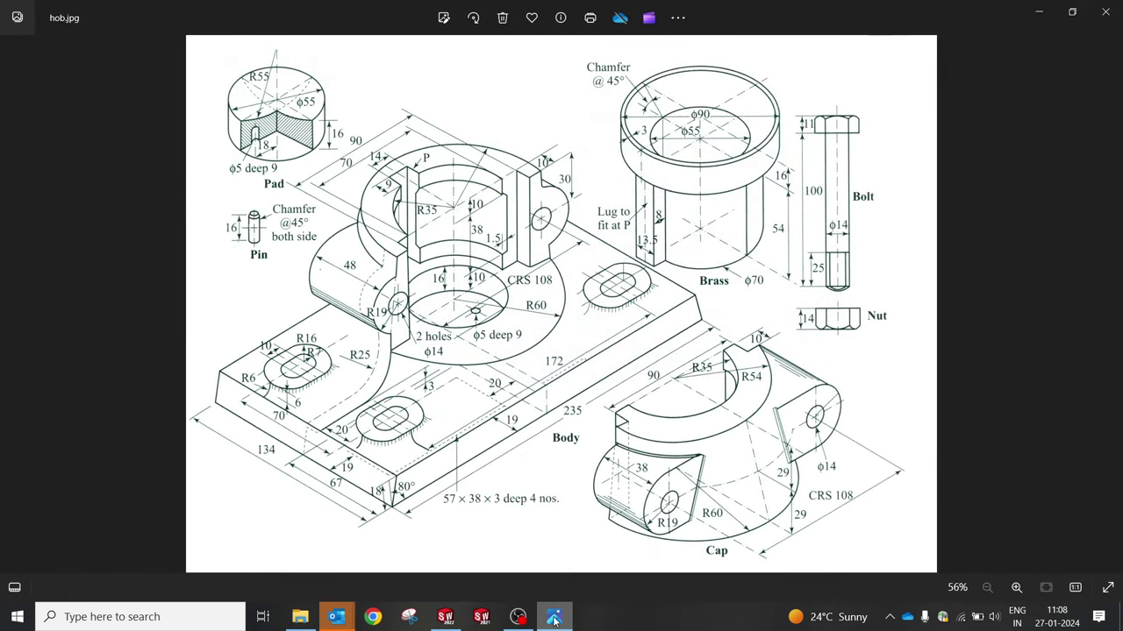
left_click(554, 617)
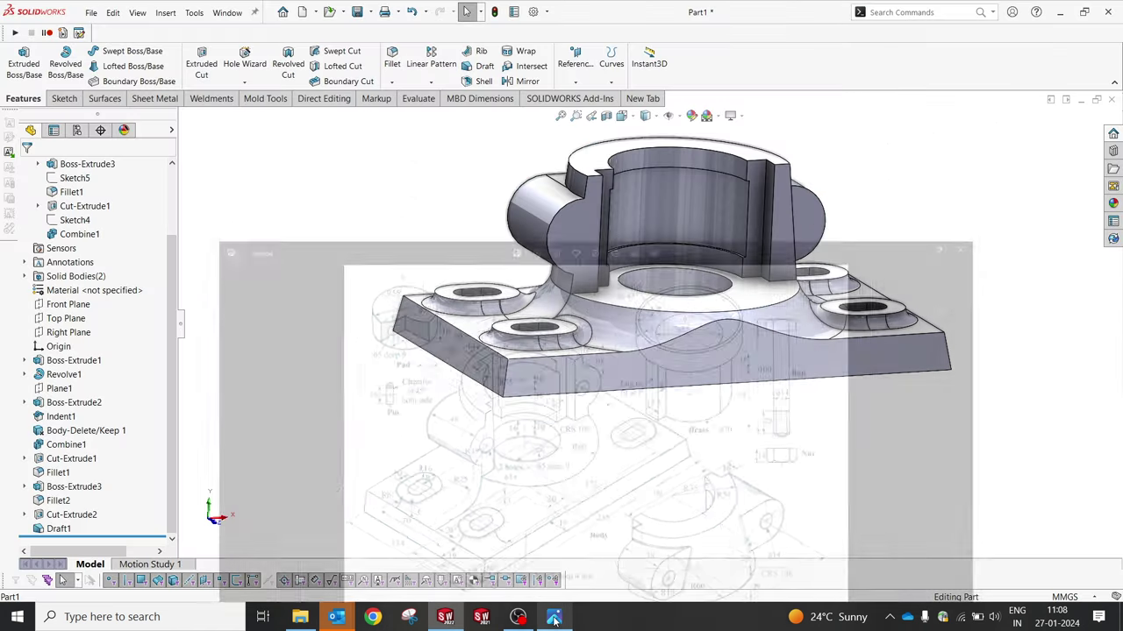
Step: Sketch a corner rectangle around the top-left slot on the base's bottom face
middle_click_drag(701, 461, 665, 272)
left_click(664, 272)
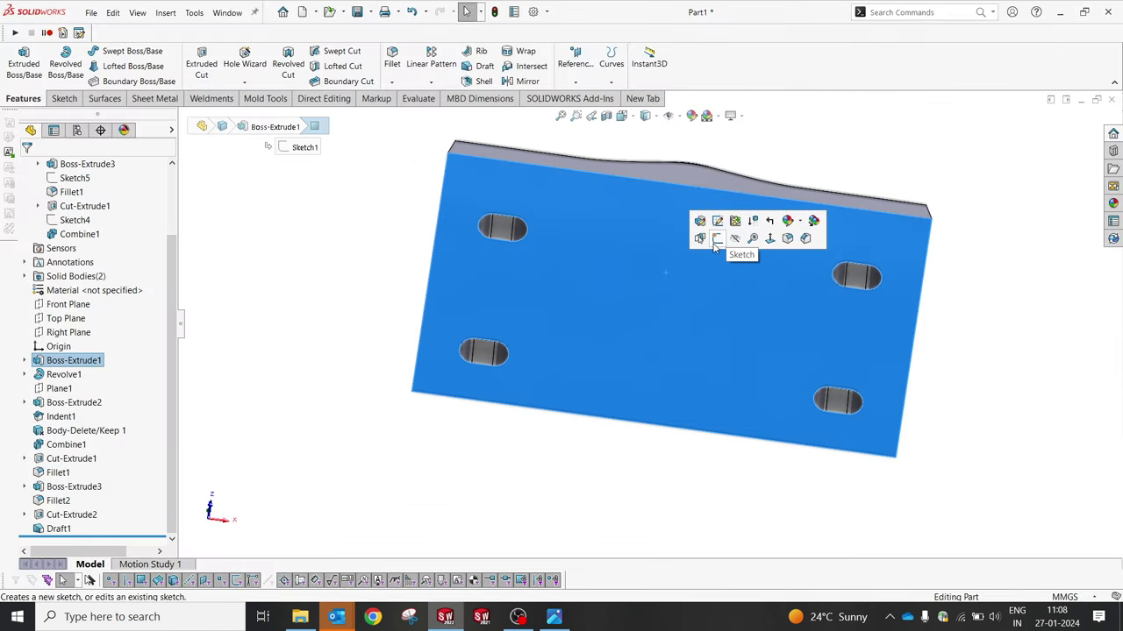
left_click(718, 239)
left_click(120, 66)
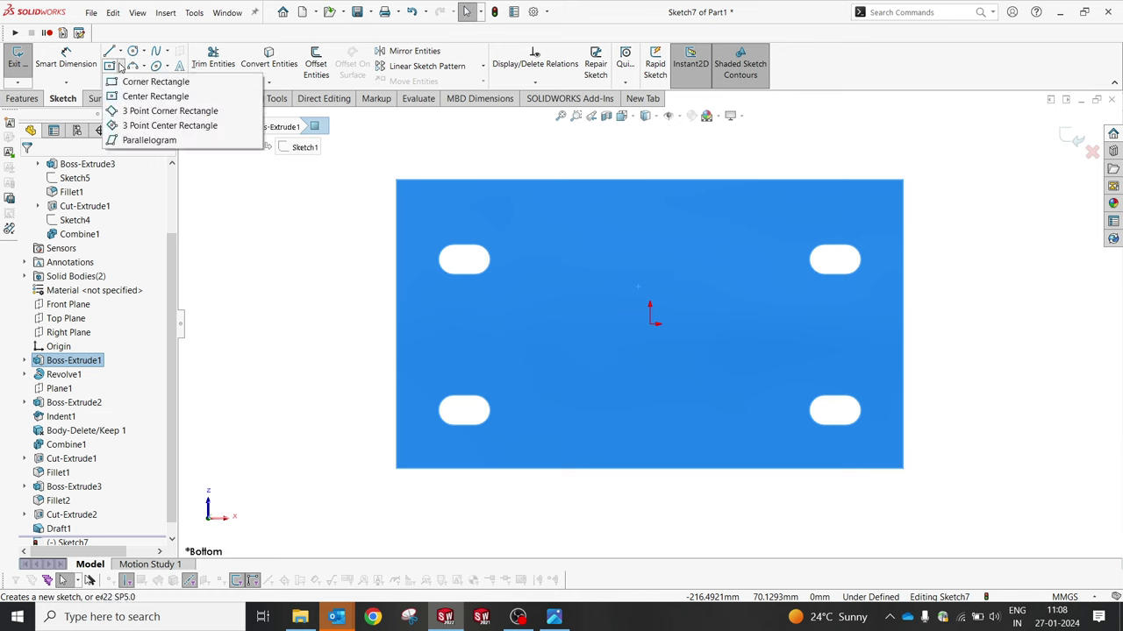
left_click(140, 82)
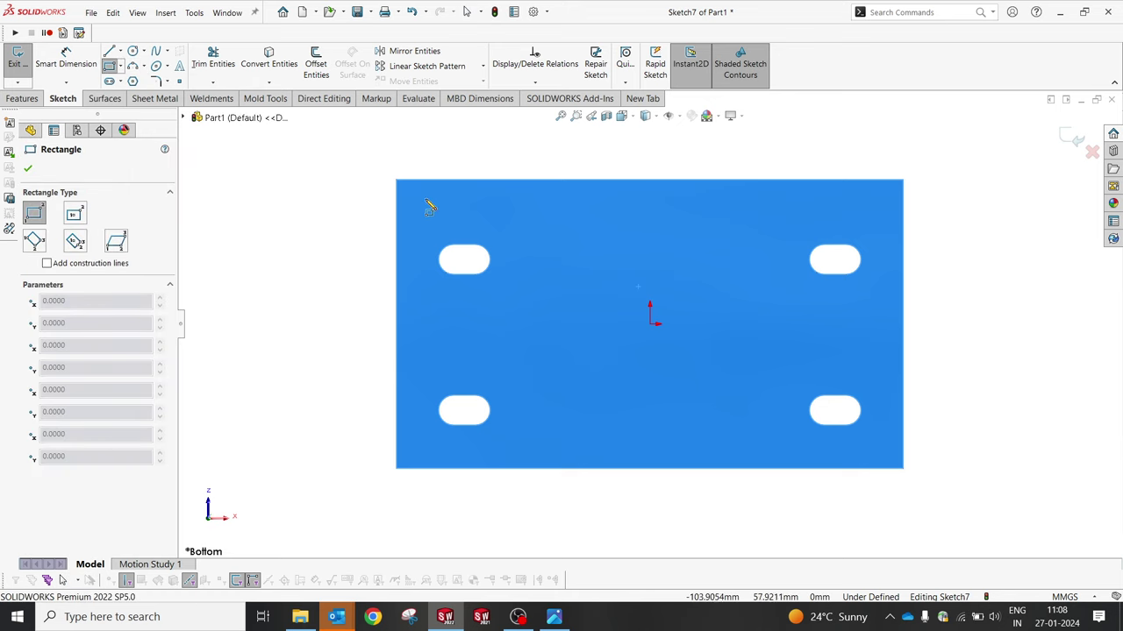
left_click_drag(424, 199, 589, 292)
key("Escape")
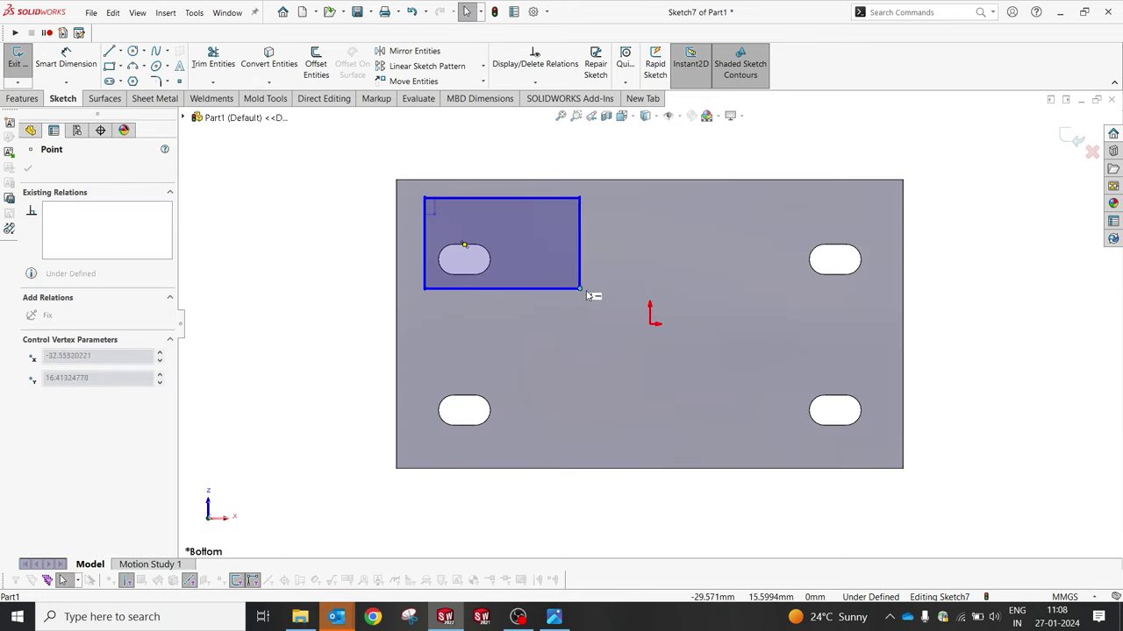
Step: Dimension the rectangle's height to 57 mm after checking the reference drawing
left_click(547, 619)
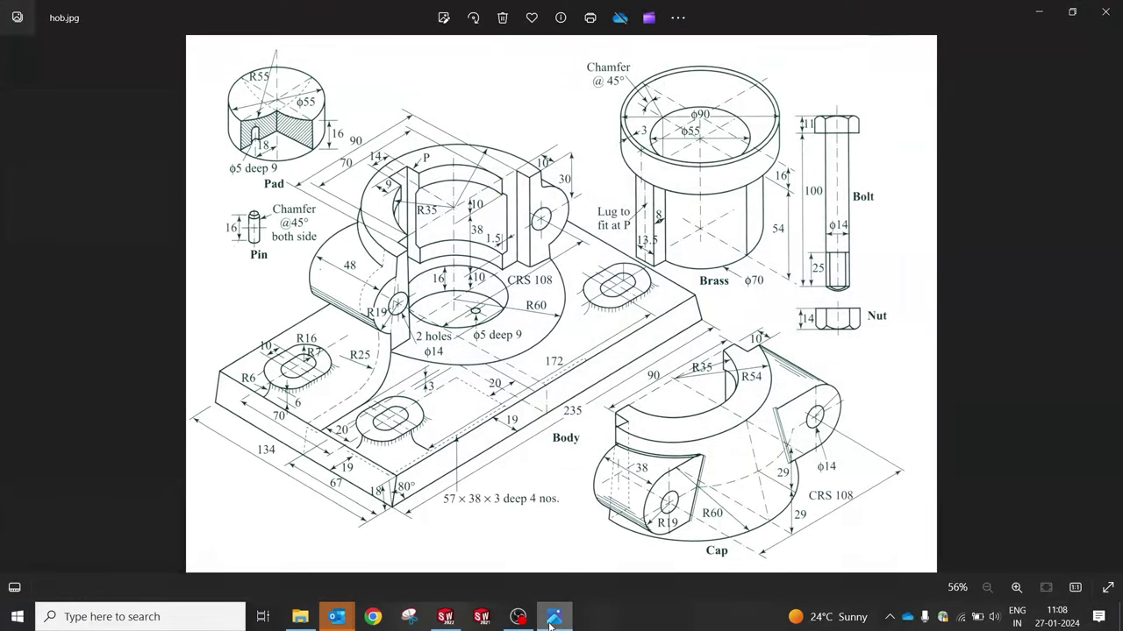
left_click(551, 619)
left_click(351, 411)
key("d")
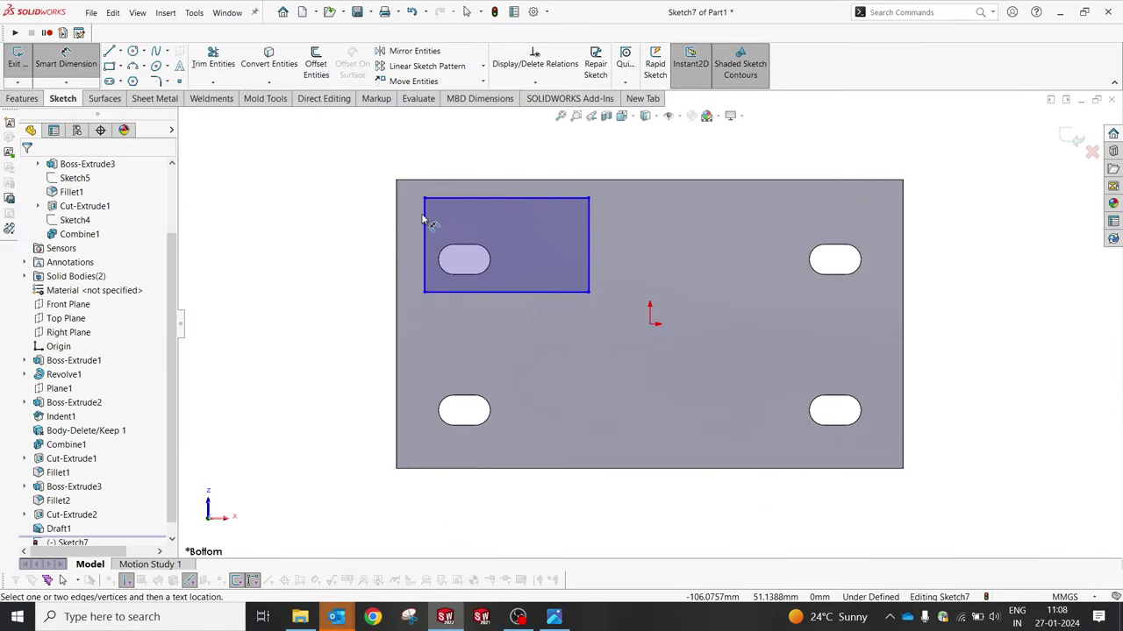
left_click(424, 219)
left_click(345, 237)
type("57")
key("Return")
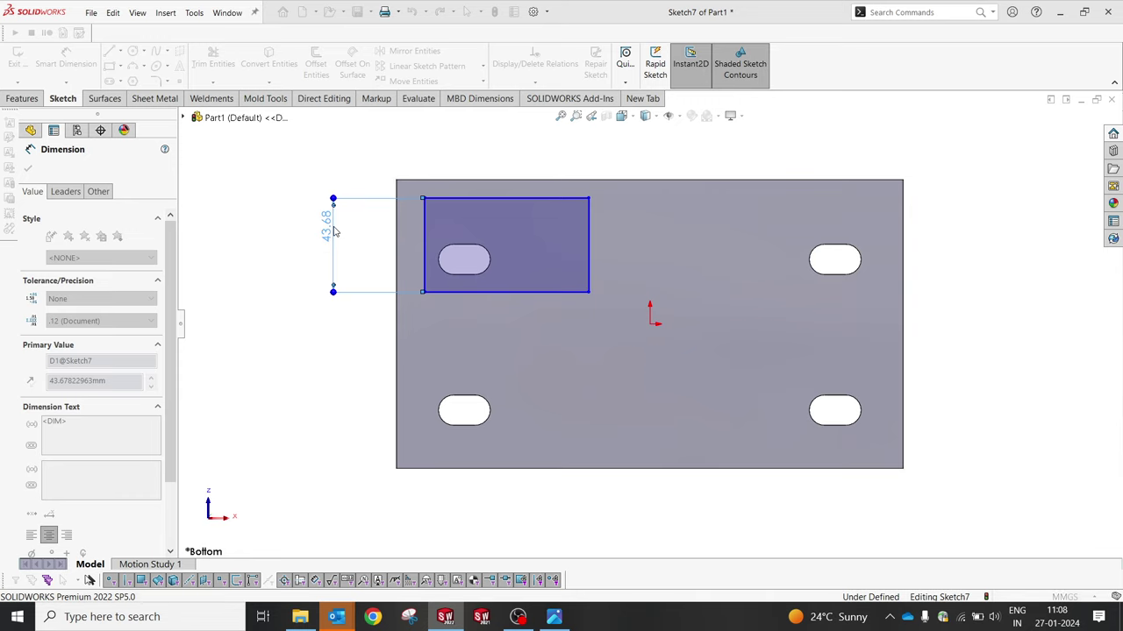
Step: Recheck the reference drawing and delete the 57 mm height dimension
left_click(551, 620)
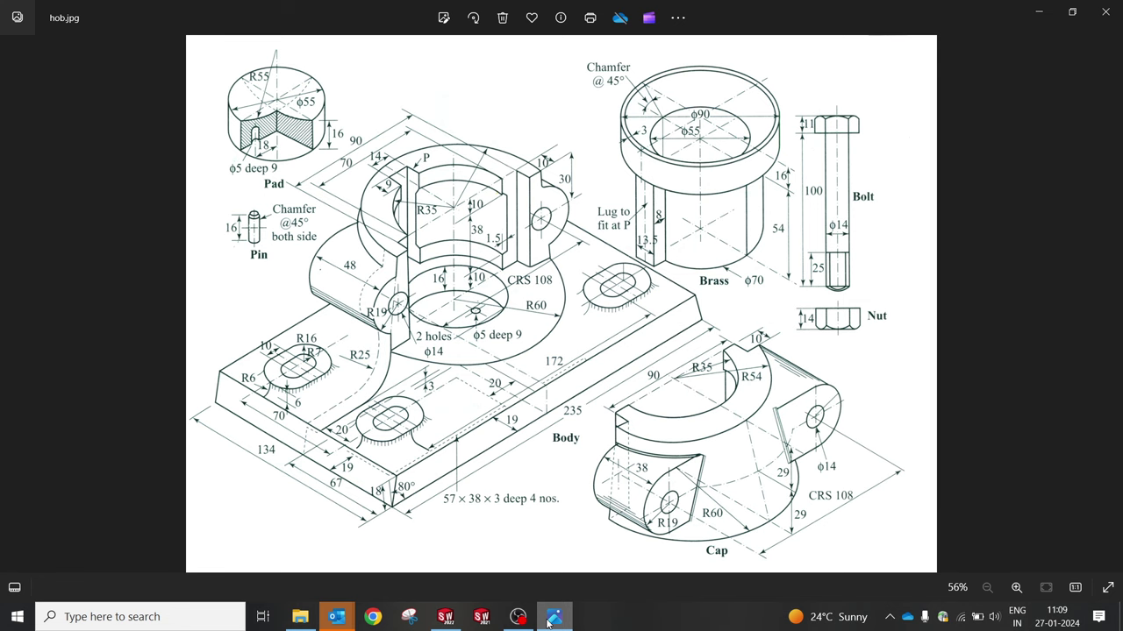
left_click(551, 619)
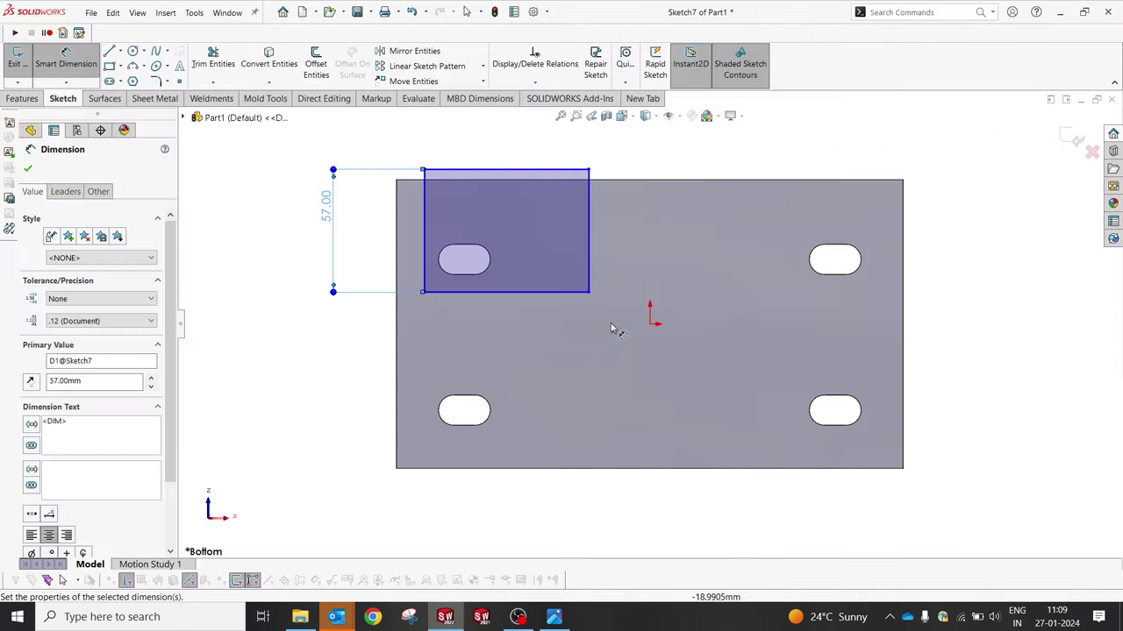
left_click(646, 163)
left_click(327, 215)
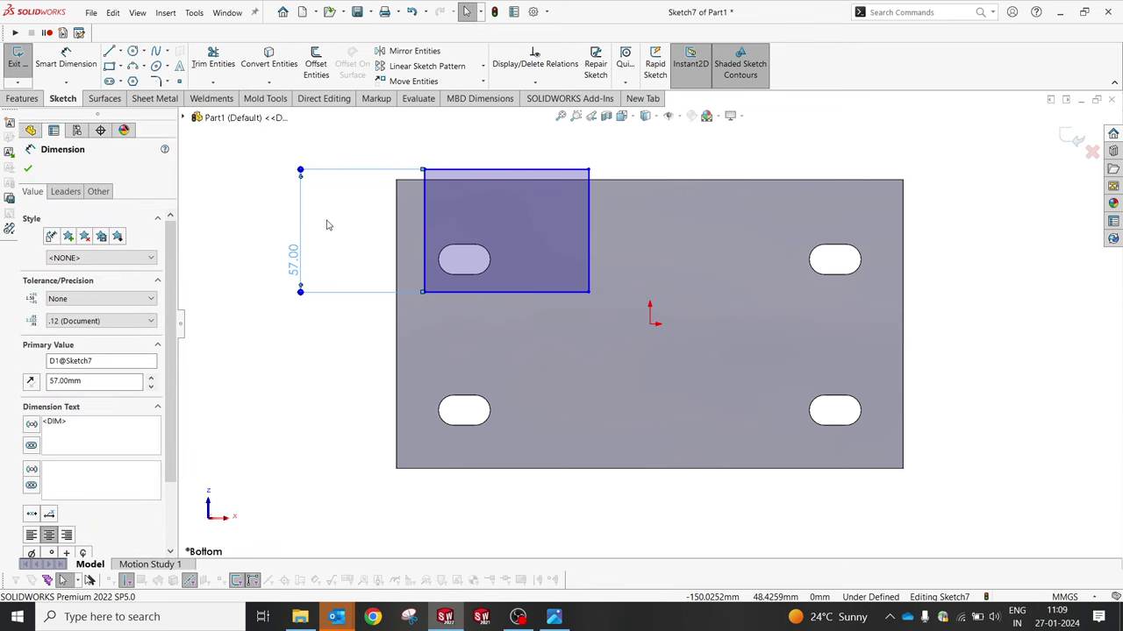
key("Delete")
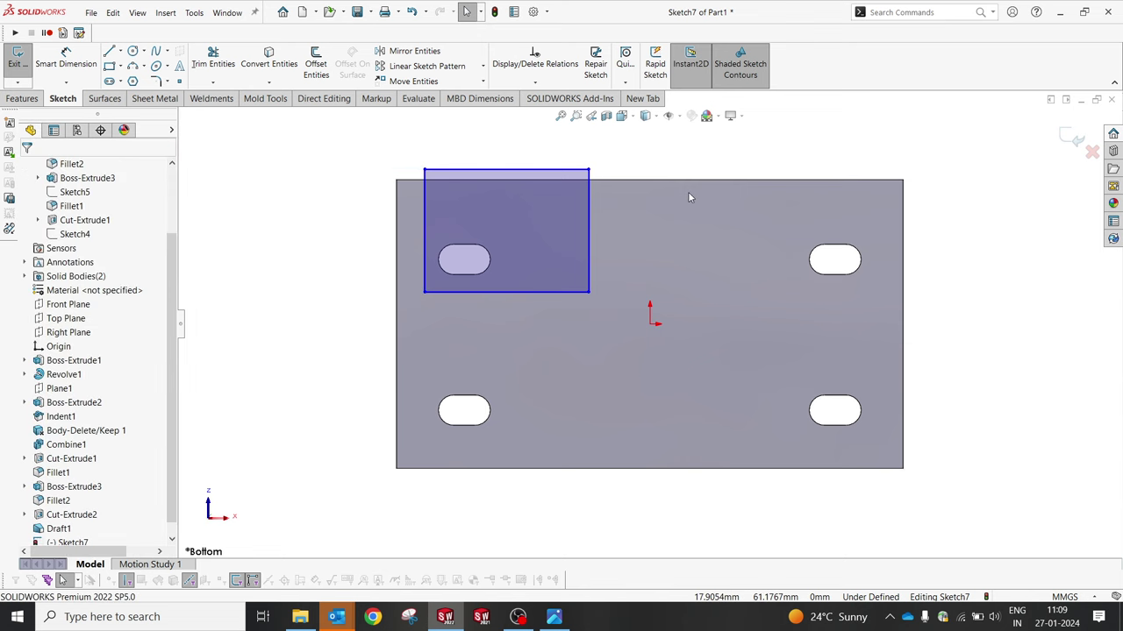
Step: Move the rectangle's top edge inside the plate and dimension it 19 mm from the base's top edge
key("ctrl+1")
key("ctrl+6")
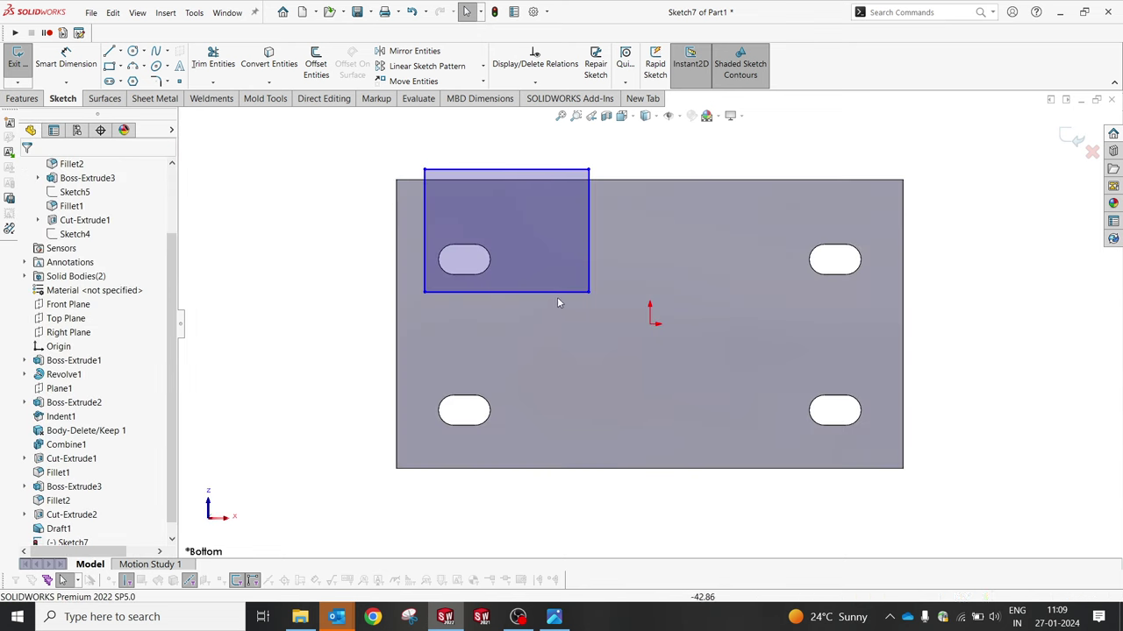
left_click_drag(527, 169, 529, 204)
left_click(288, 295)
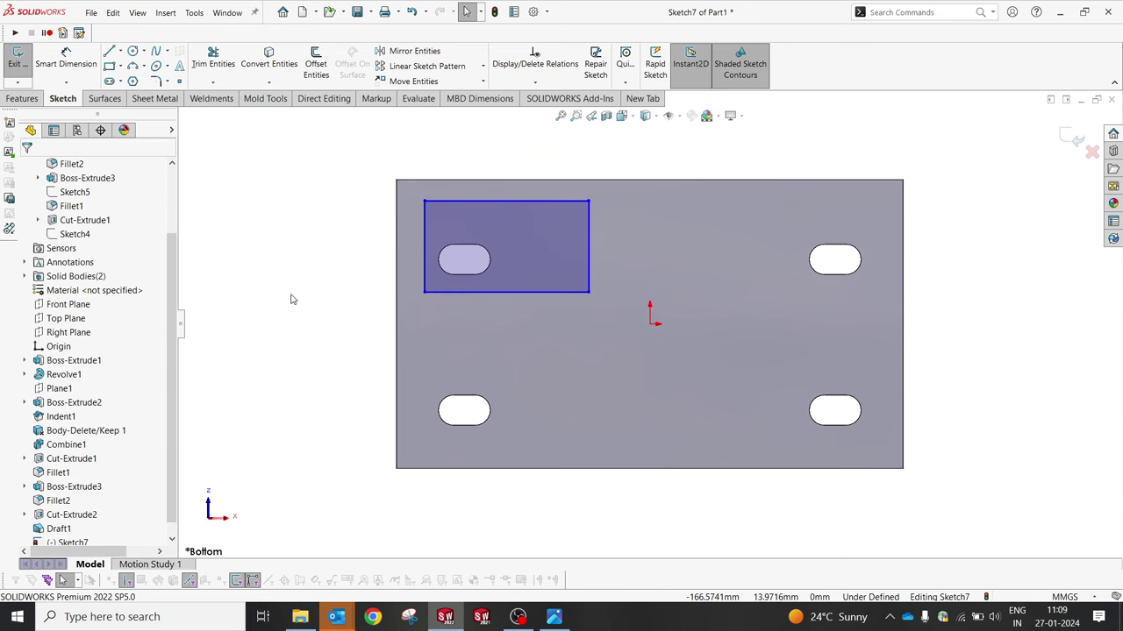
left_click(445, 201)
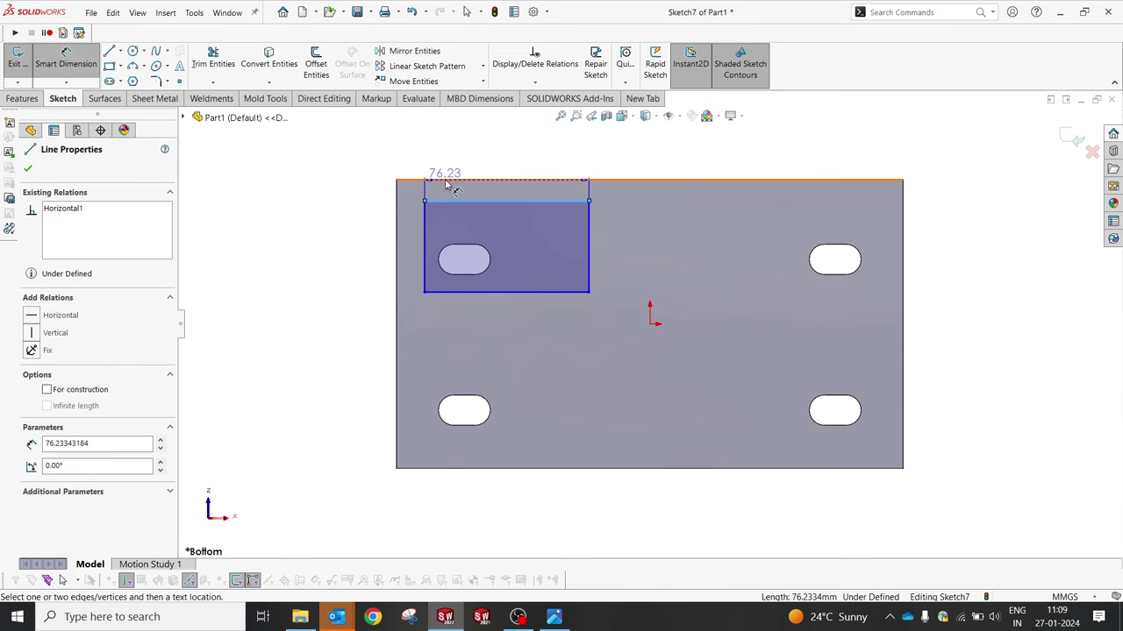
left_click(451, 180)
left_click(289, 175)
type("1")
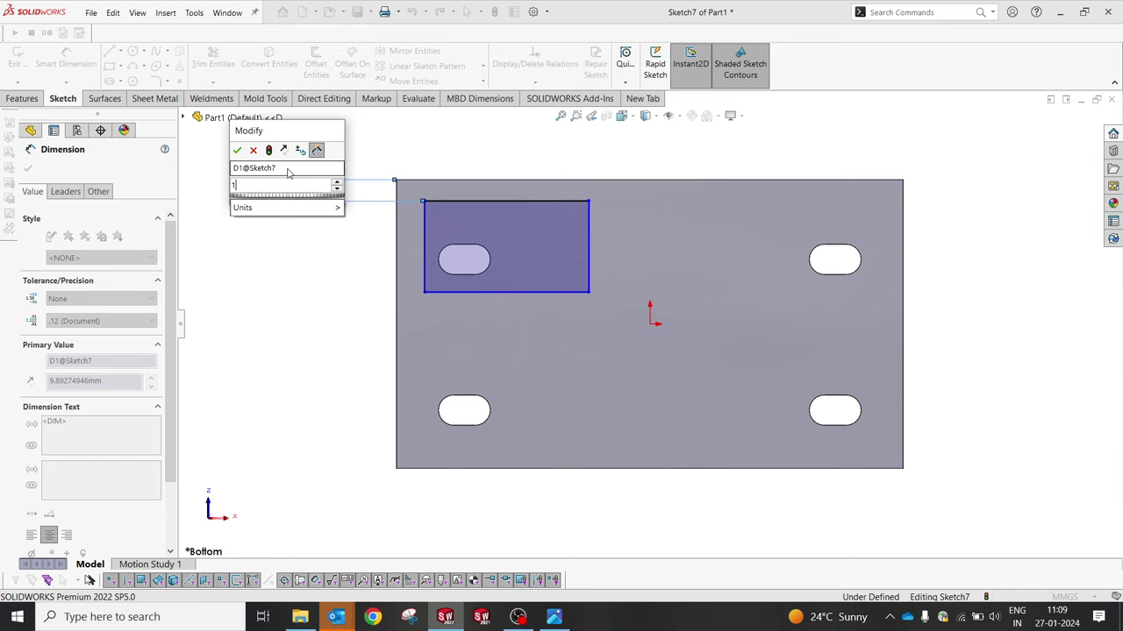
type("9")
key("Return")
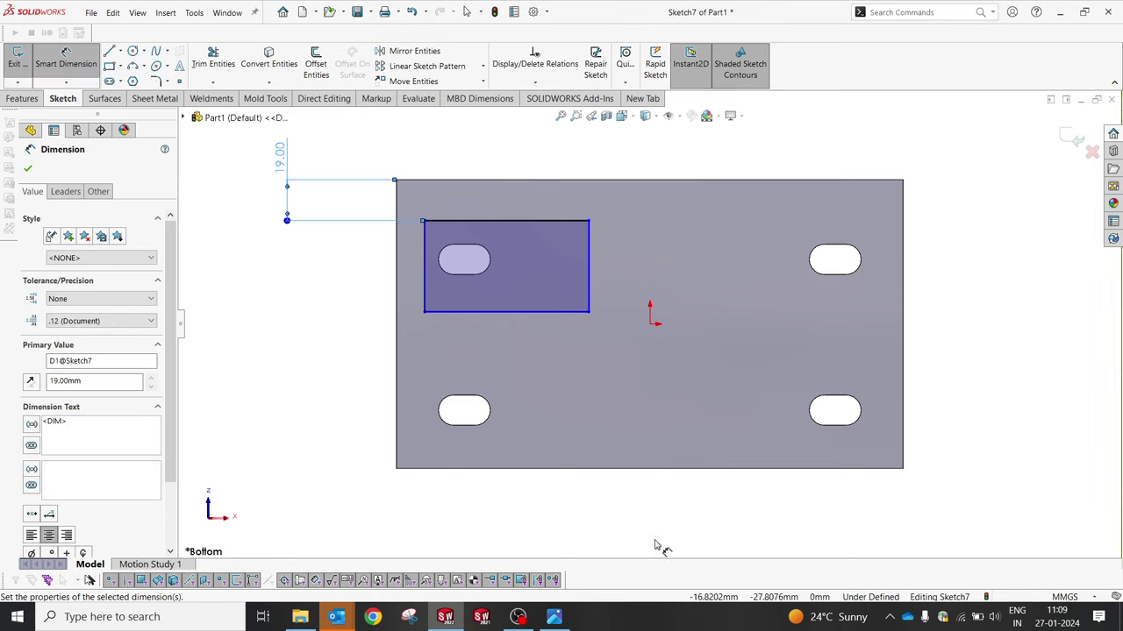
left_click(554, 617)
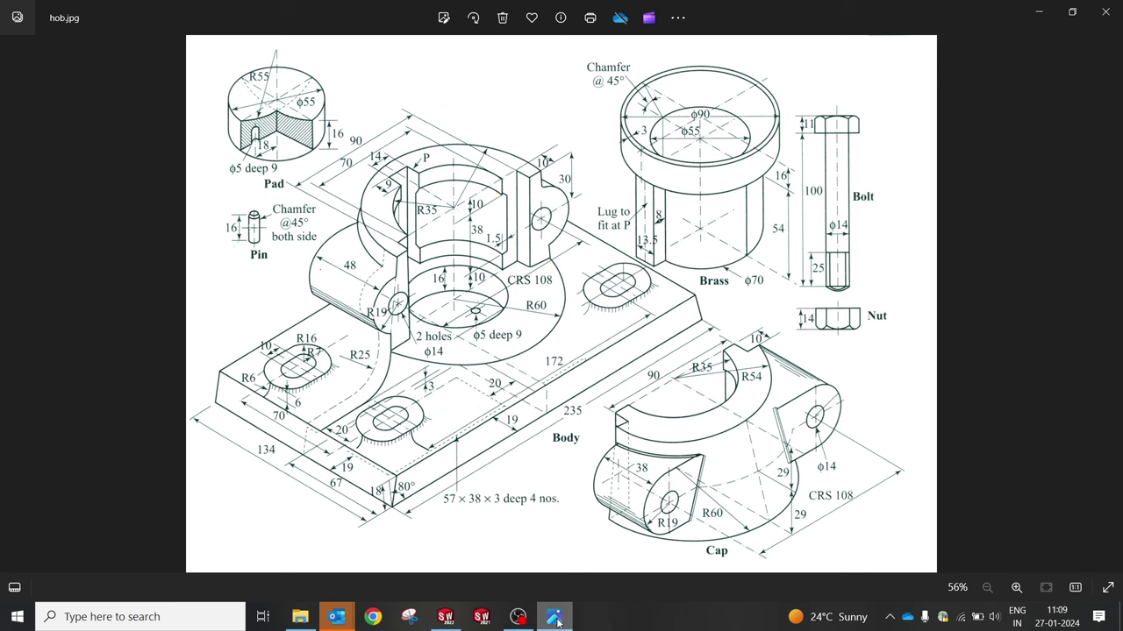
left_click(555, 618)
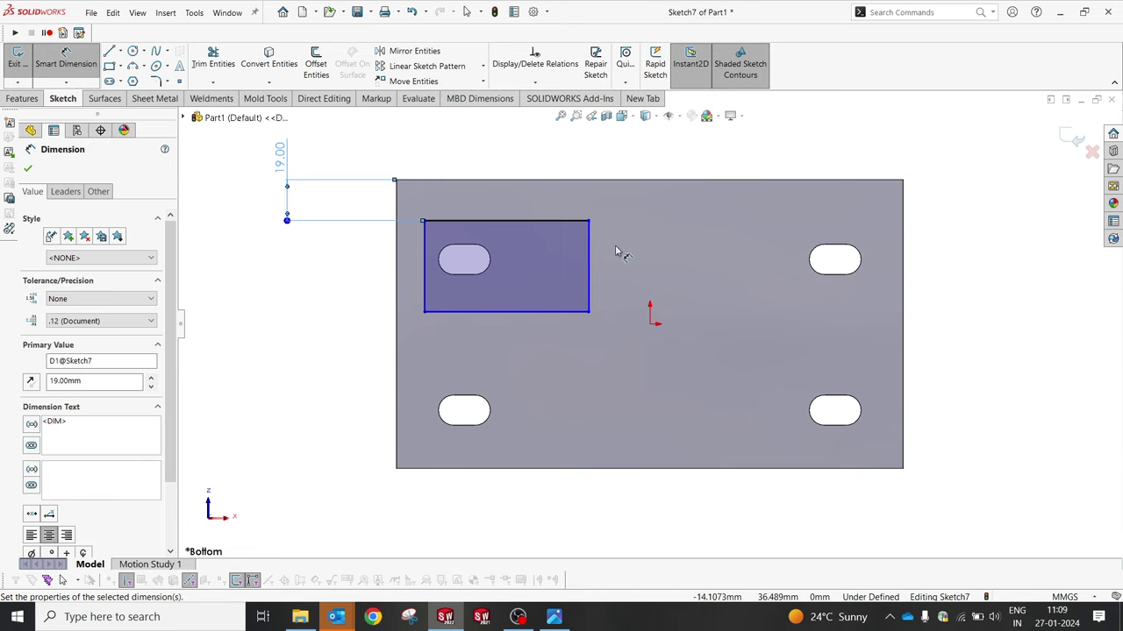
Step: Widen the rectangle and place its right side 20 mm from the origin
left_click_drag(591, 246, 653, 327)
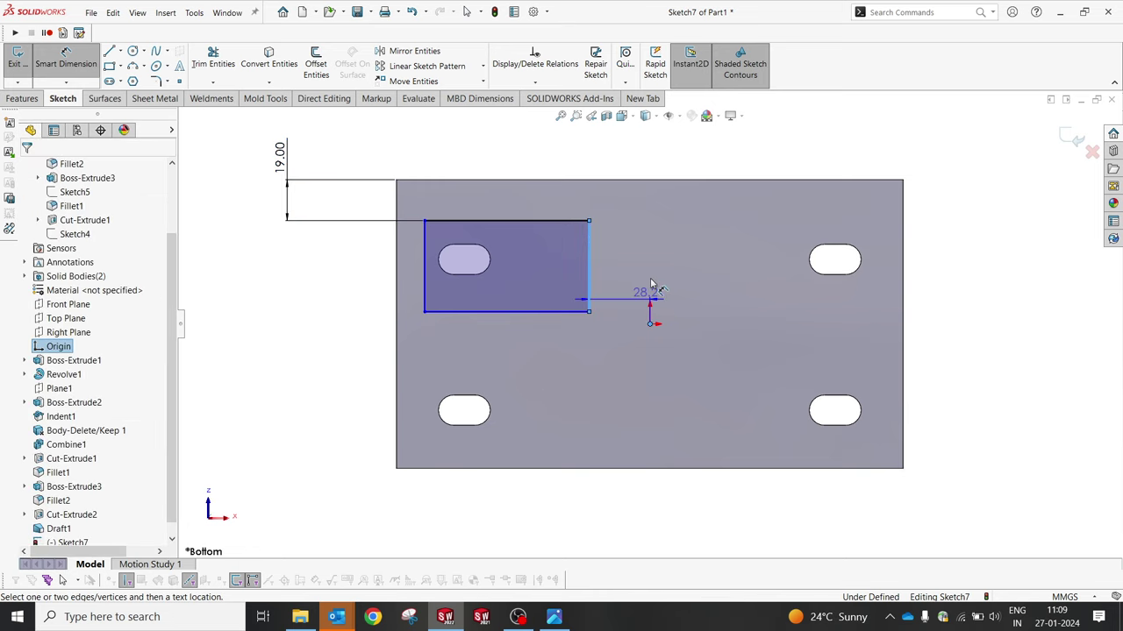
left_click(651, 156)
type("20")
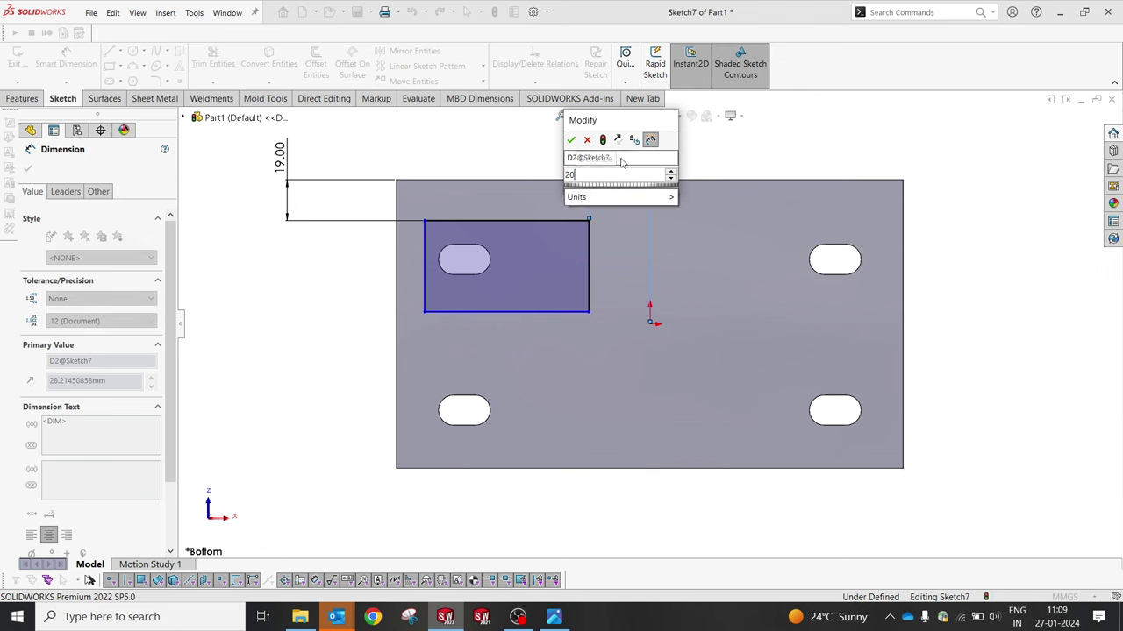
key("Return")
left_click_drag(569, 230, 494, 260)
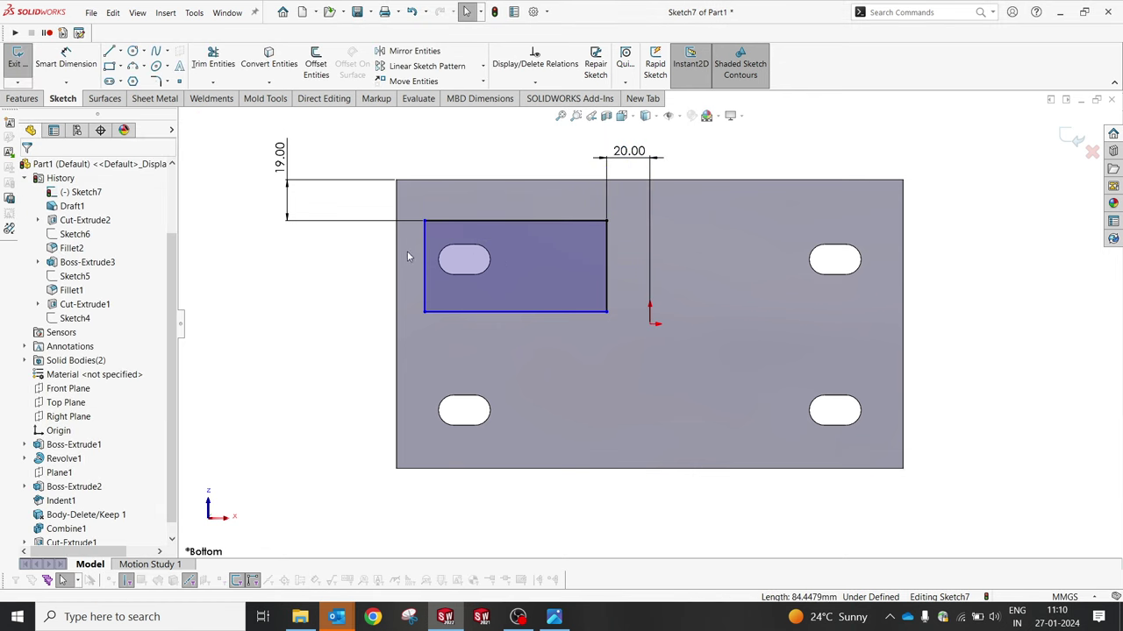
Step: Dimension the rectangle's top side to a 57 mm width per the reference drawing
left_click(555, 618)
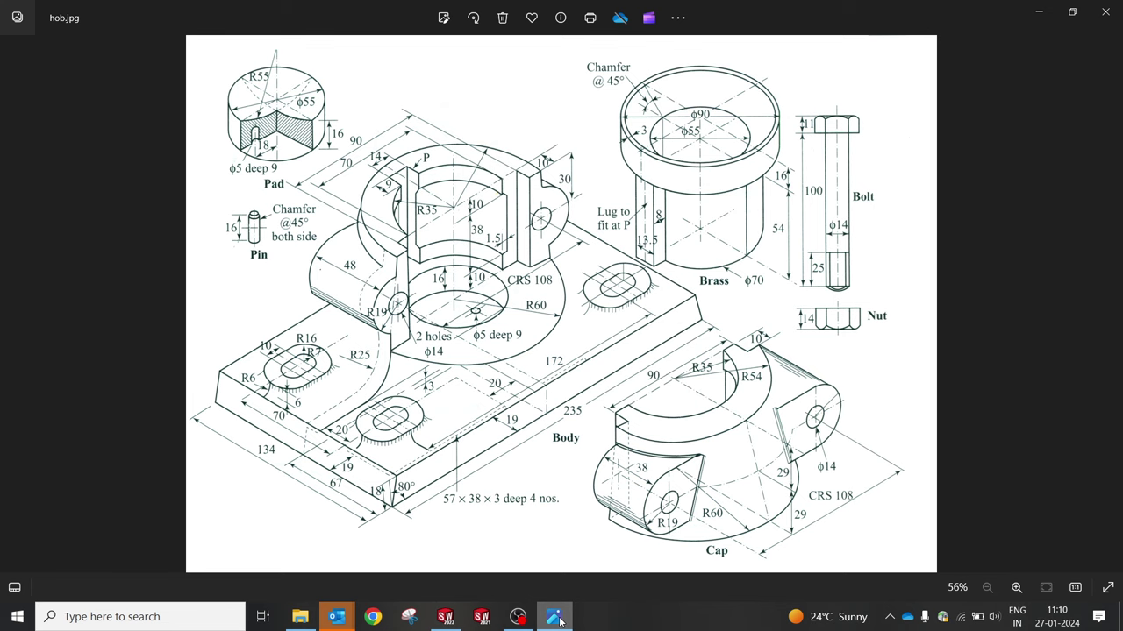
left_click(556, 618)
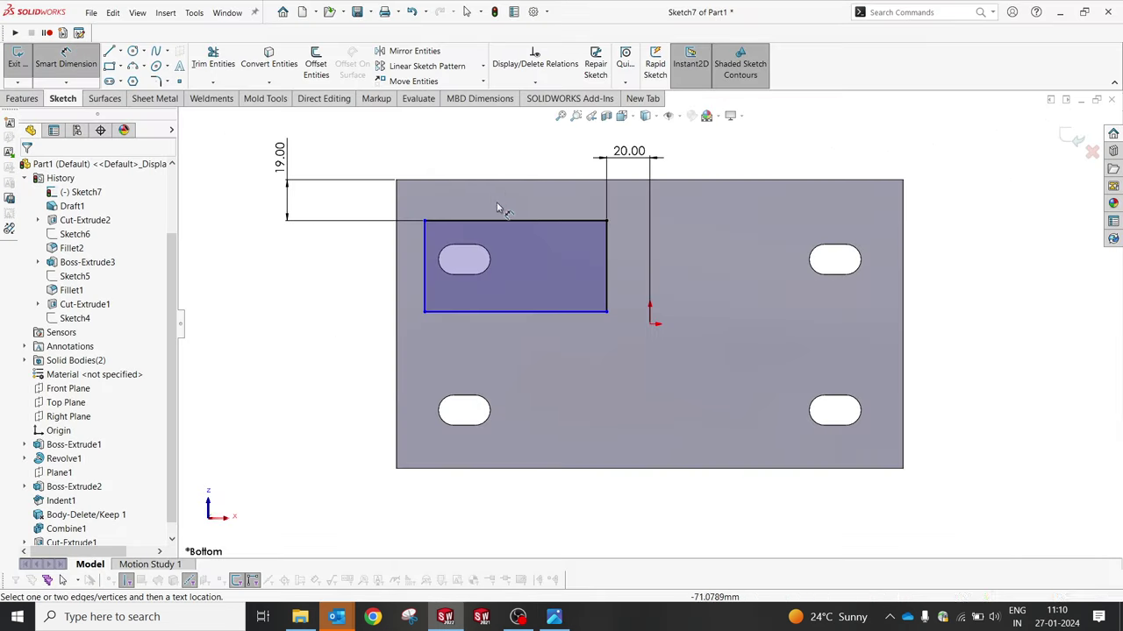
left_click(512, 220)
left_click(510, 149)
type("57")
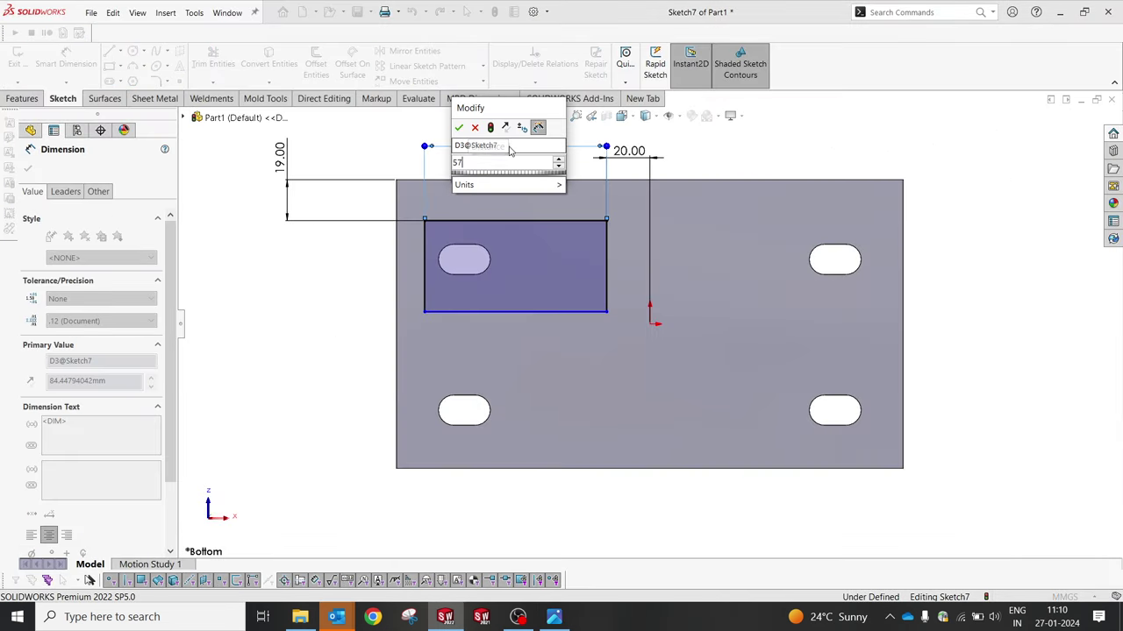
key("Return")
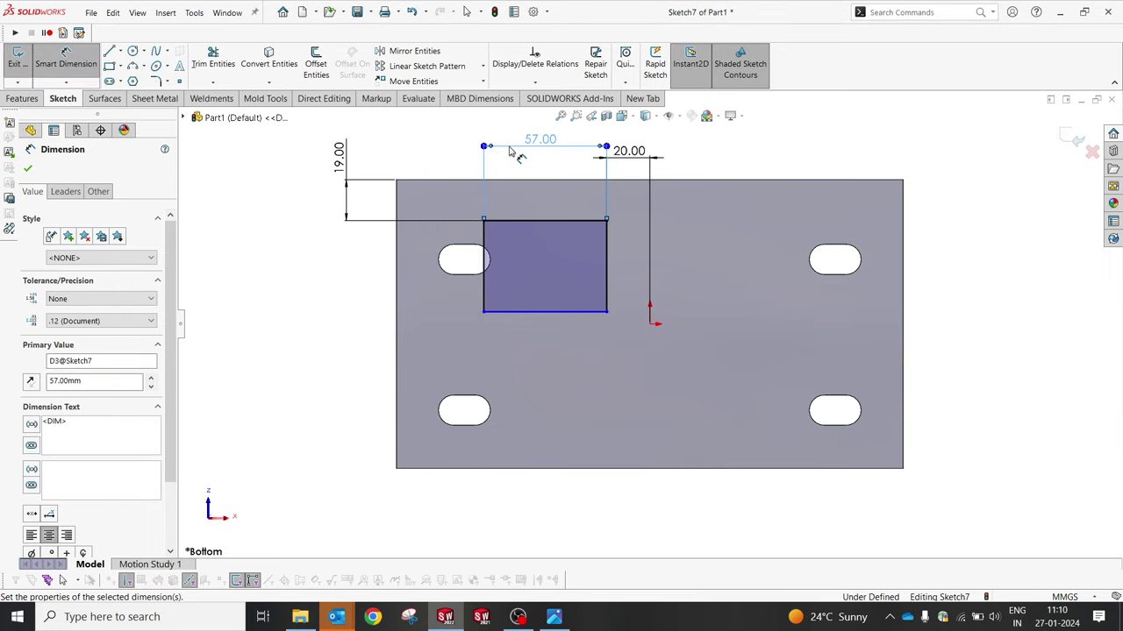
left_click(554, 619)
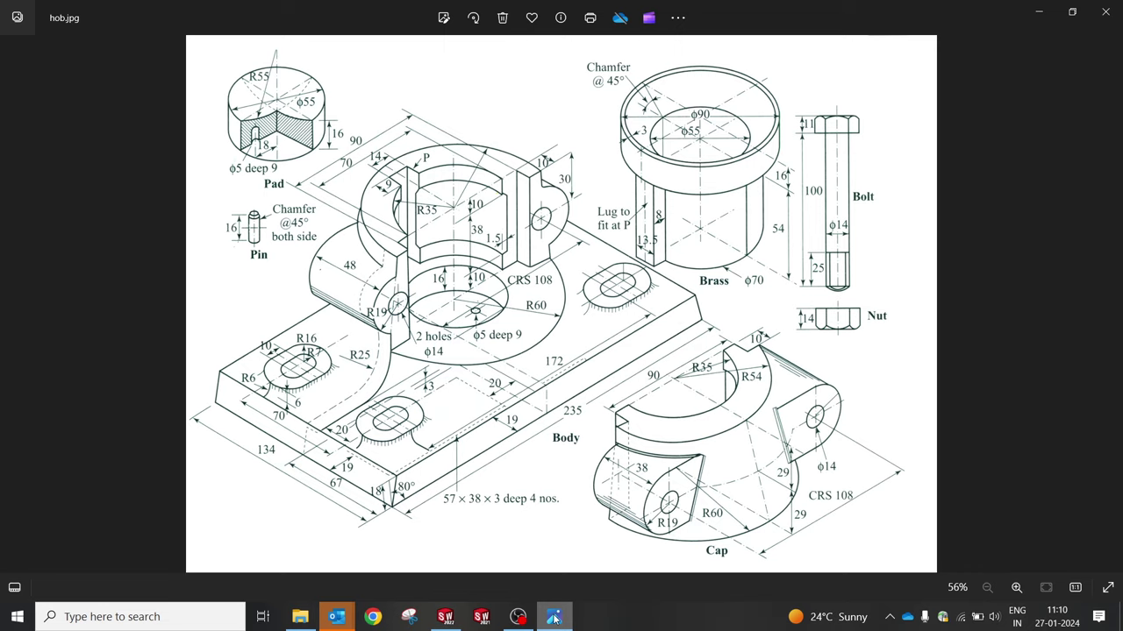
Step: Delete the 57 mm width dimension and dimension the rectangle 19 mm from the base's left edge
left_click(555, 617)
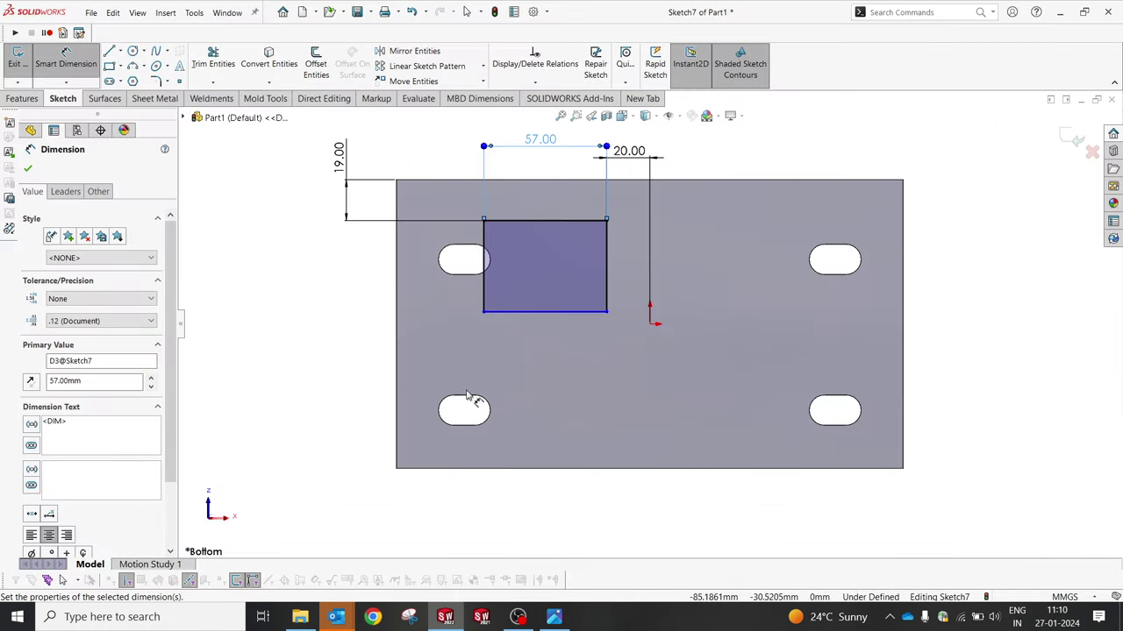
key("Escape")
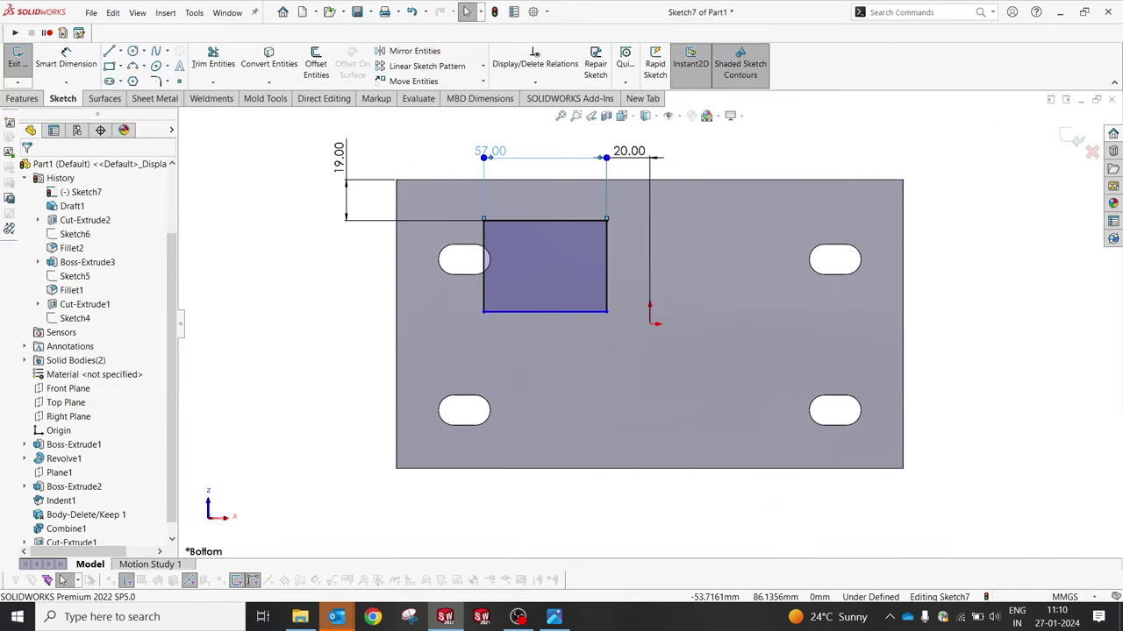
key("Delete")
right_click_drag(366, 343, 500, 188)
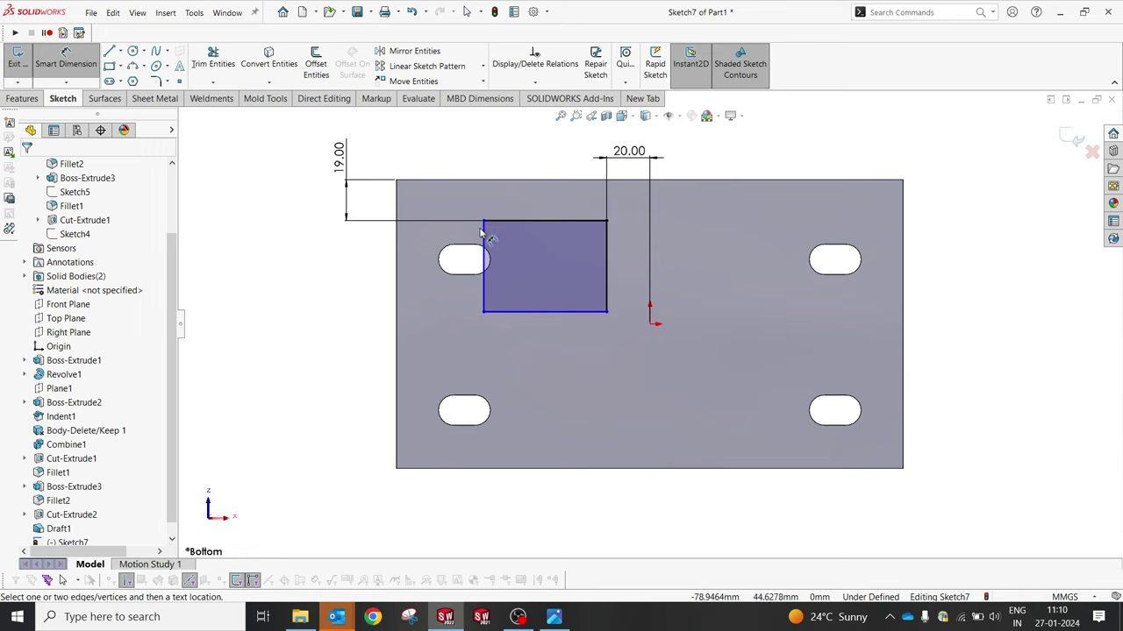
left_click(399, 251)
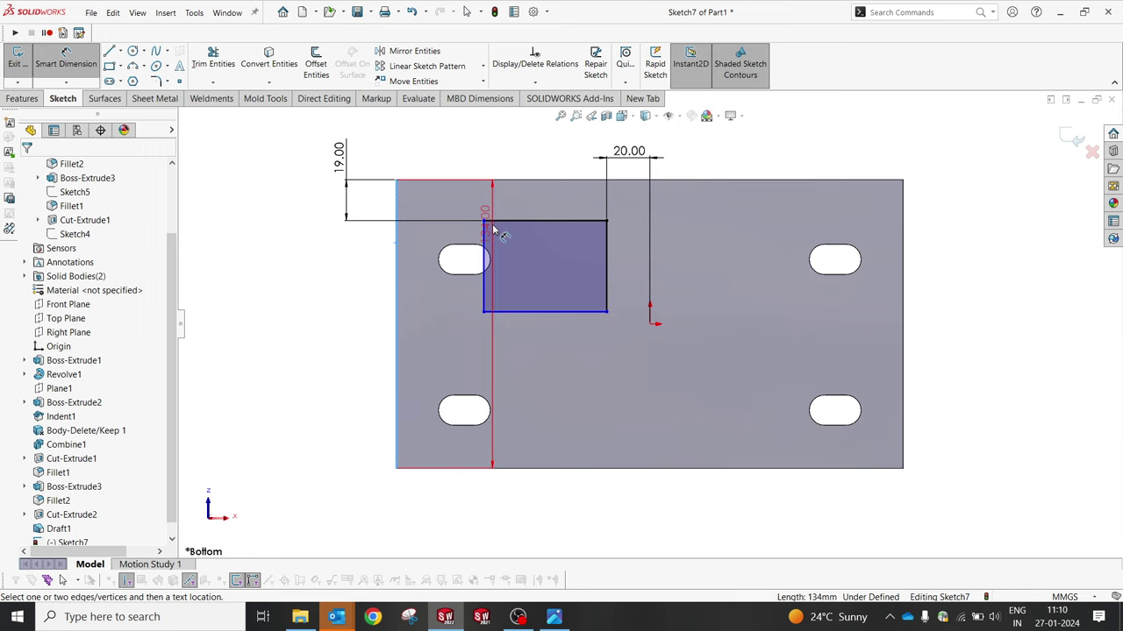
left_click(484, 238)
left_click(442, 156)
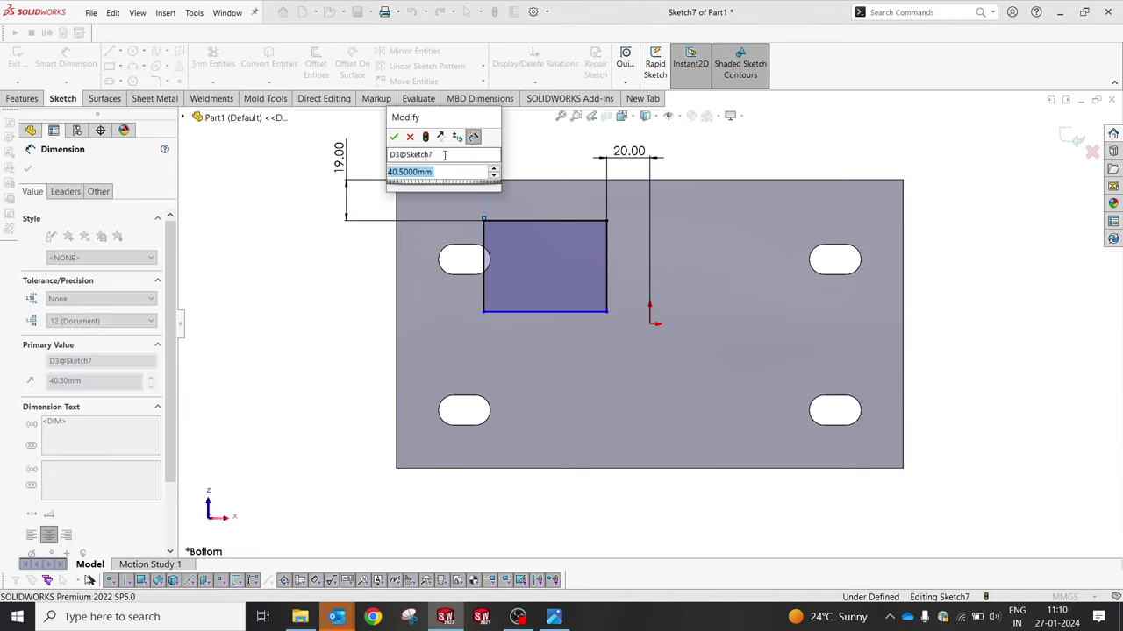
type("9")
key("Return")
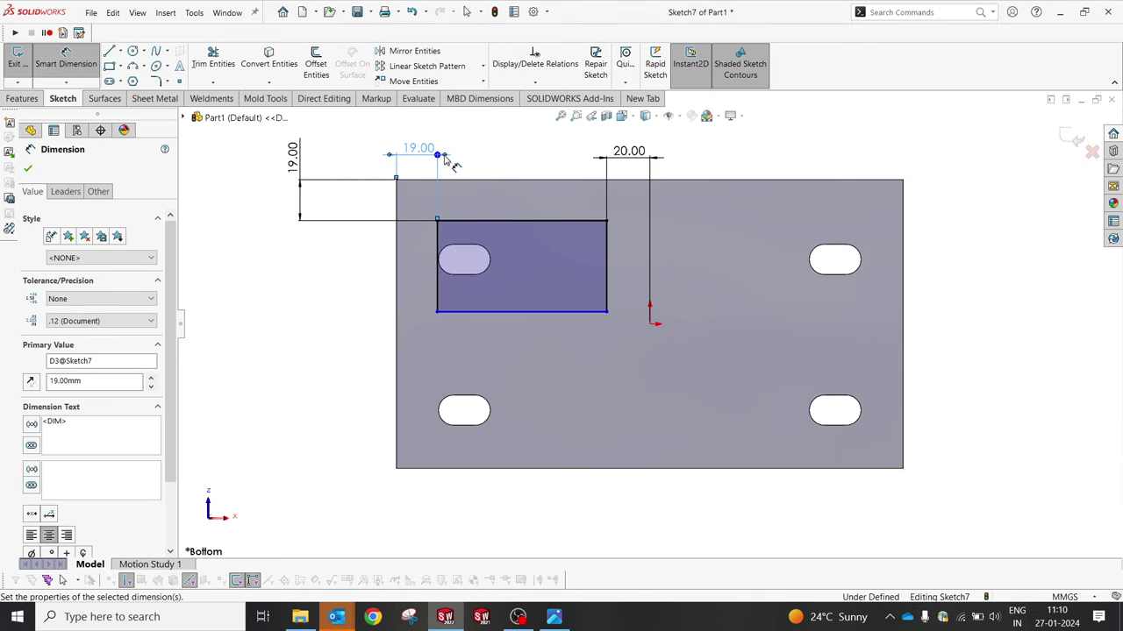
left_click(509, 150)
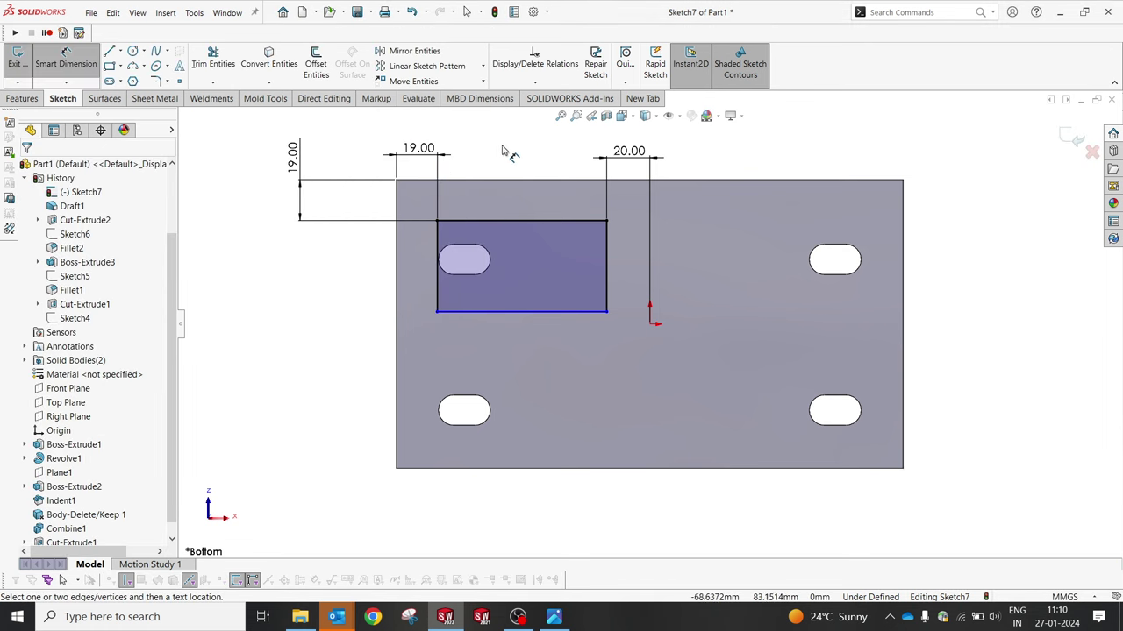
key("Escape")
Step: Delete the 20 mm dimension, then delete the whole rectangle and its dimensions and exit the sketch
left_click(643, 244)
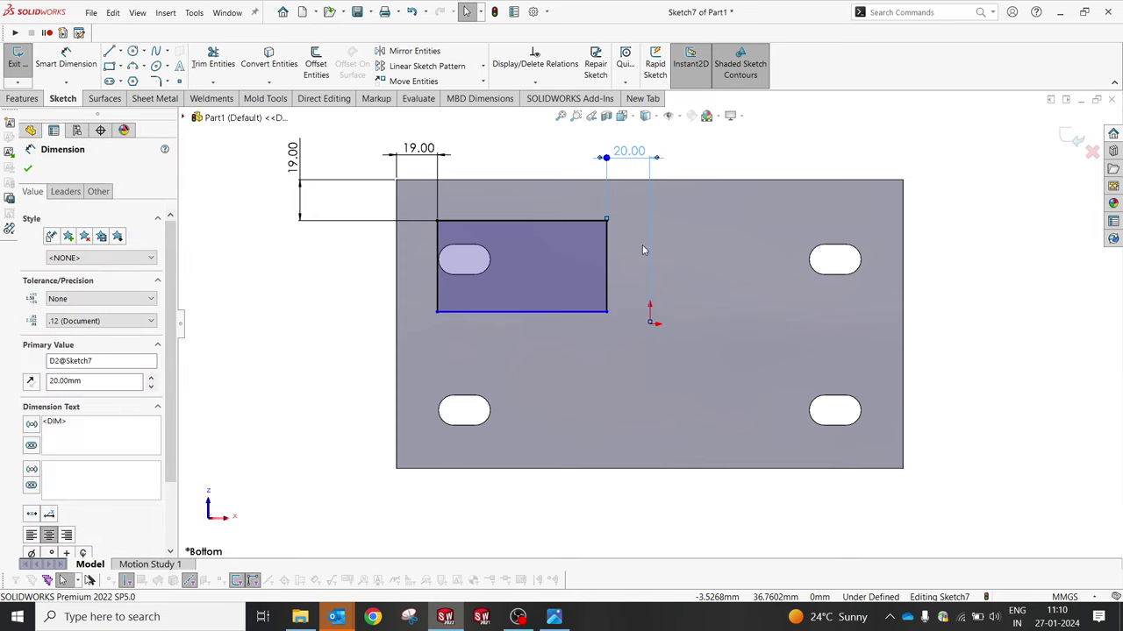
key("Delete")
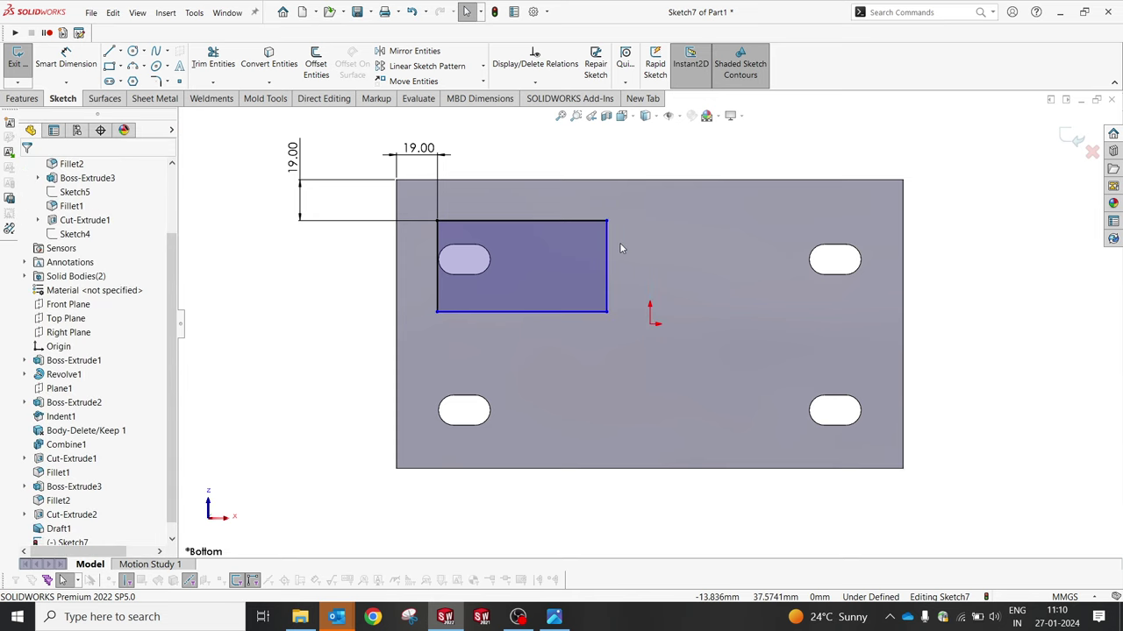
left_click(558, 619)
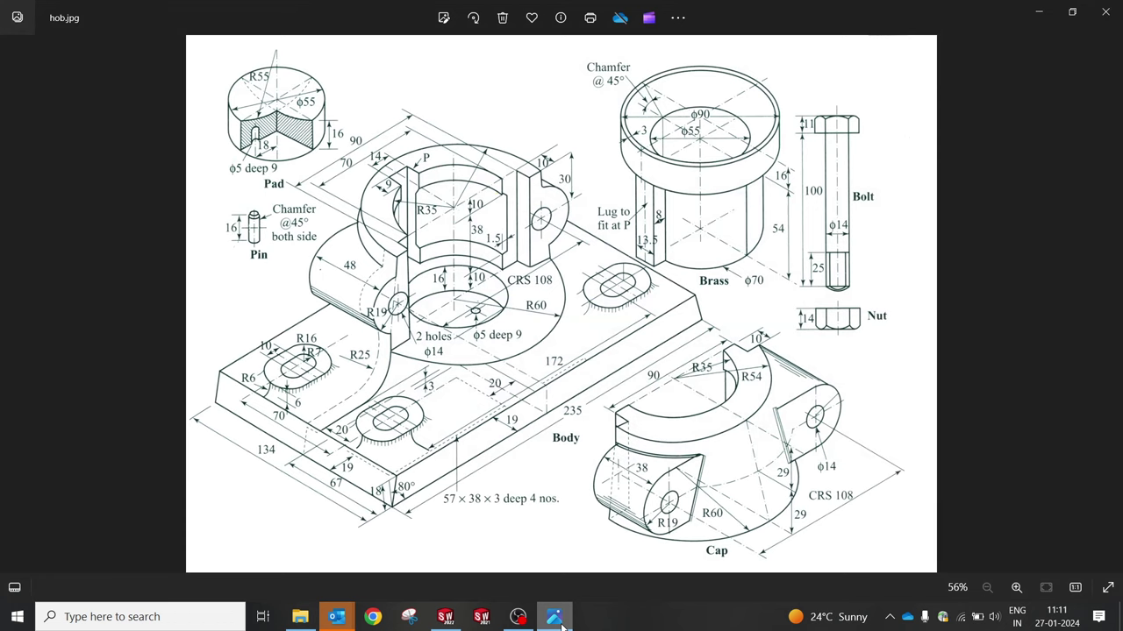
left_click(561, 624)
left_click(562, 624)
left_click(562, 624)
left_click_drag(251, 134, 776, 349)
key("Delete")
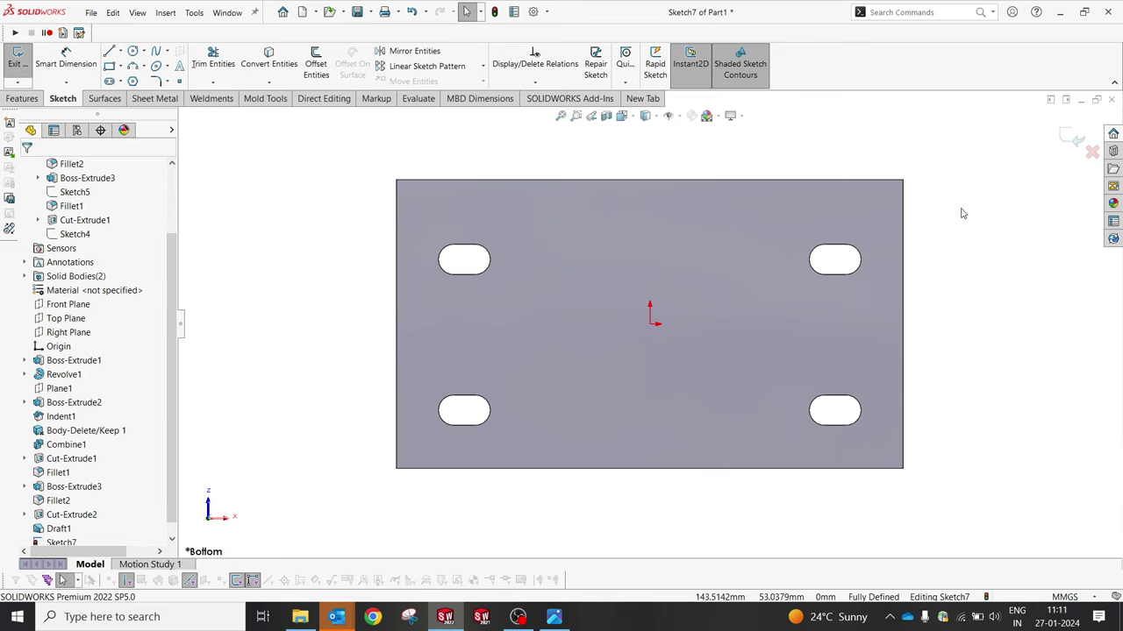
left_click(1070, 135)
Step: Select the left lug's curved face and switch to the front view, checking the reference drawing
middle_click_drag(585, 265, 688, 393)
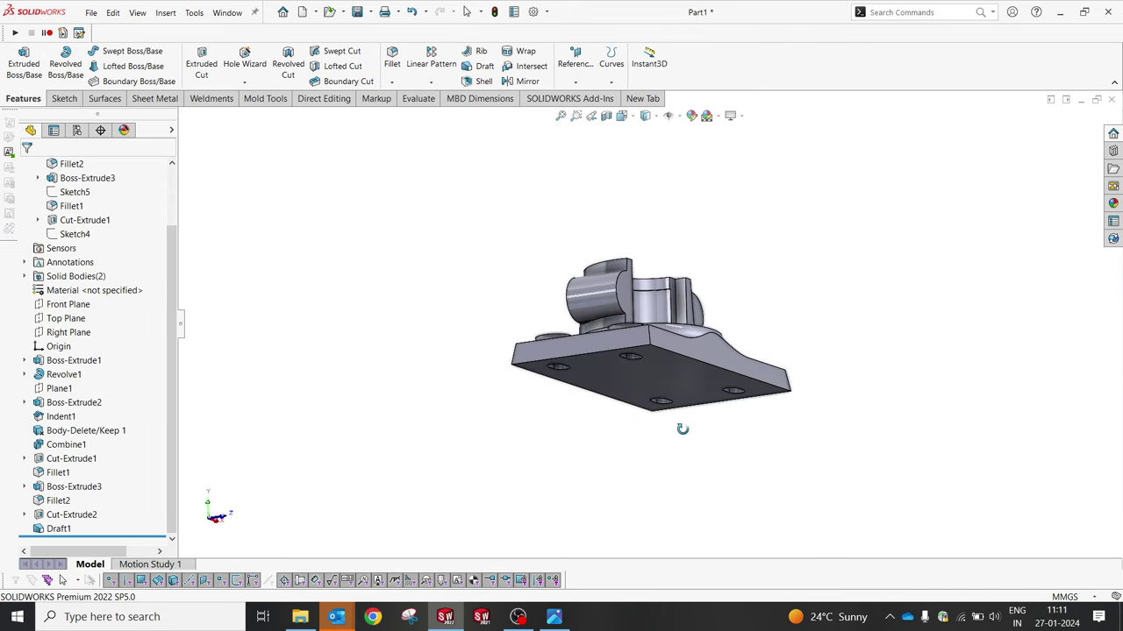
middle_click_drag(541, 550, 497, 305)
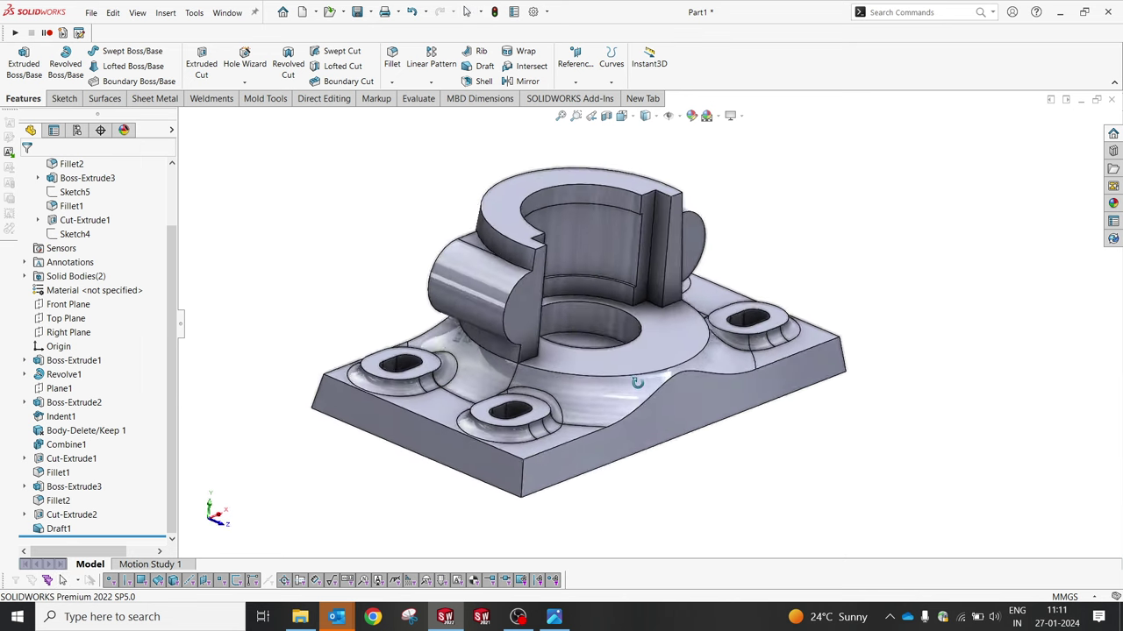
left_click(496, 305)
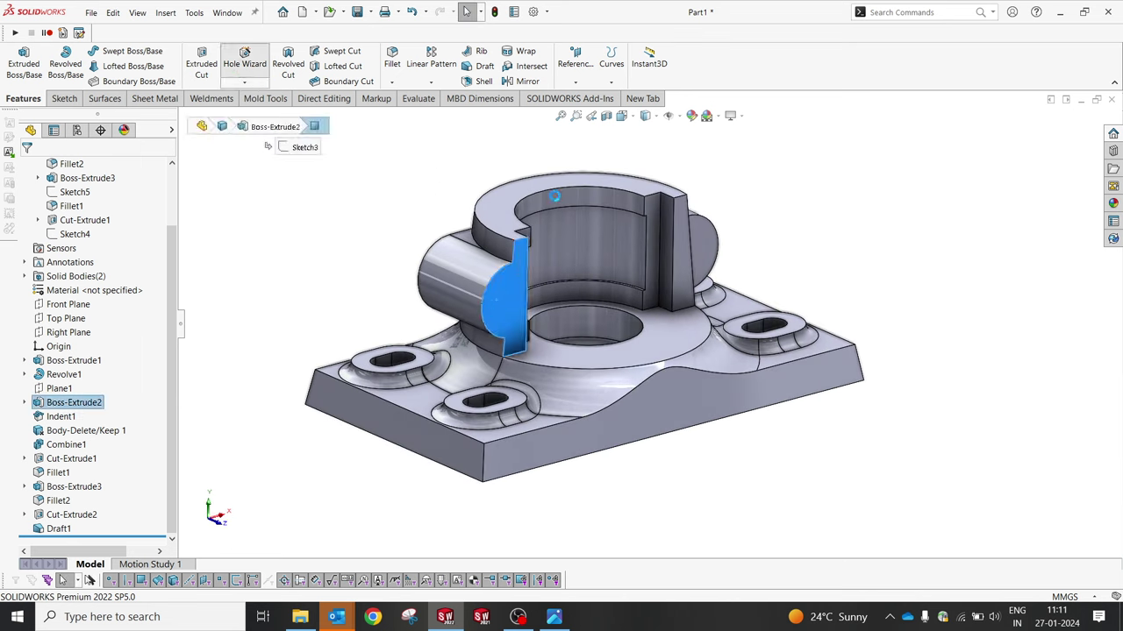
key("space")
left_click(541, 349)
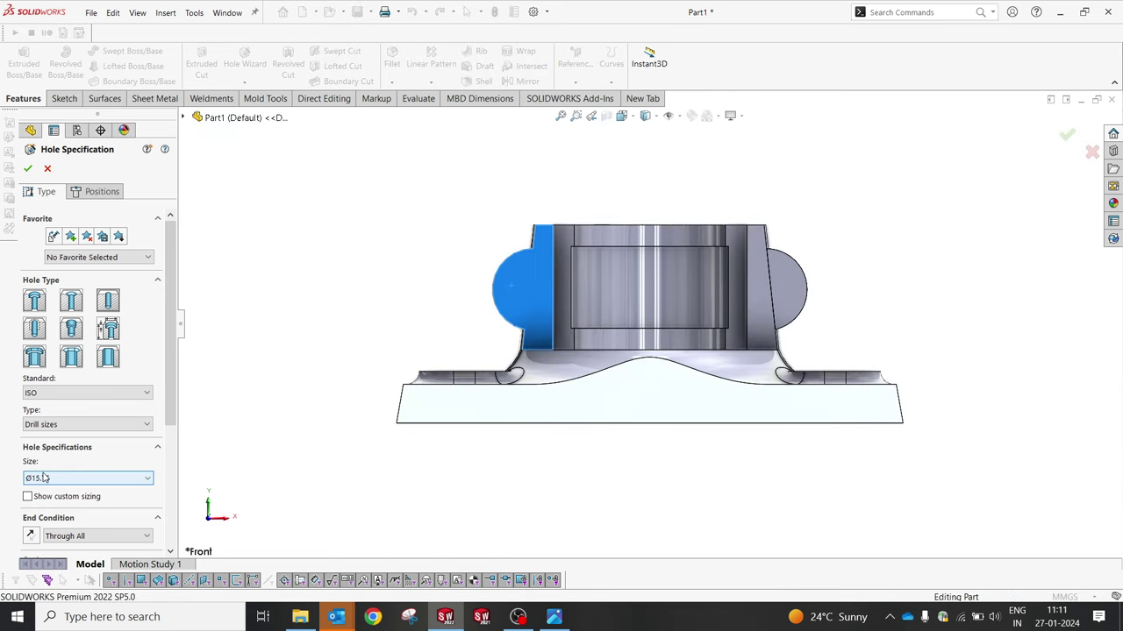
left_click(554, 617)
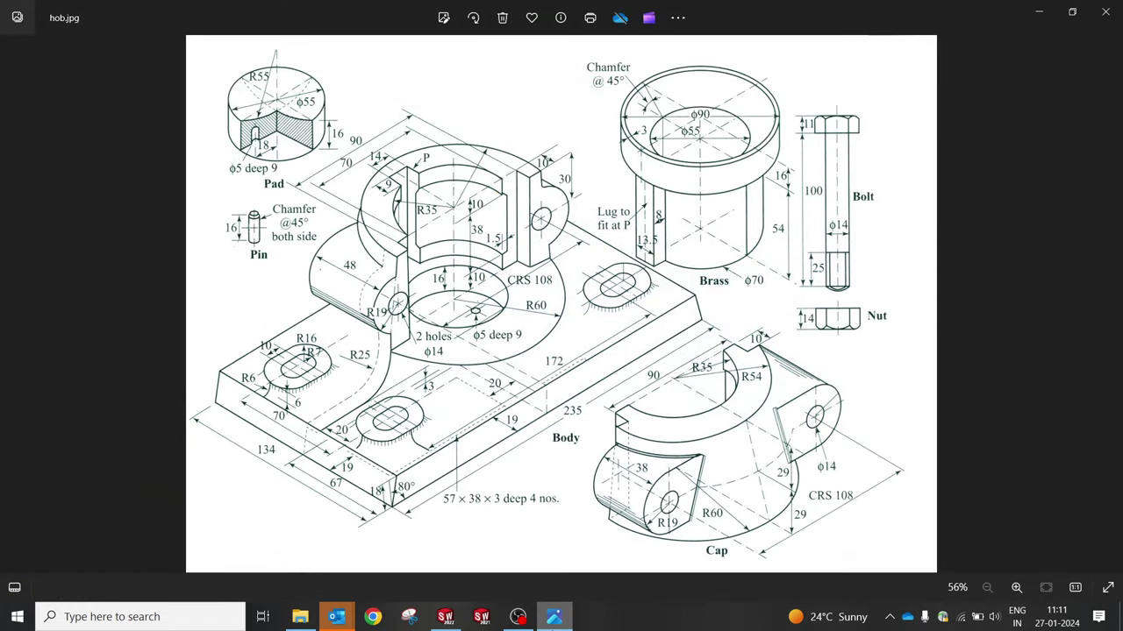
left_click(553, 616)
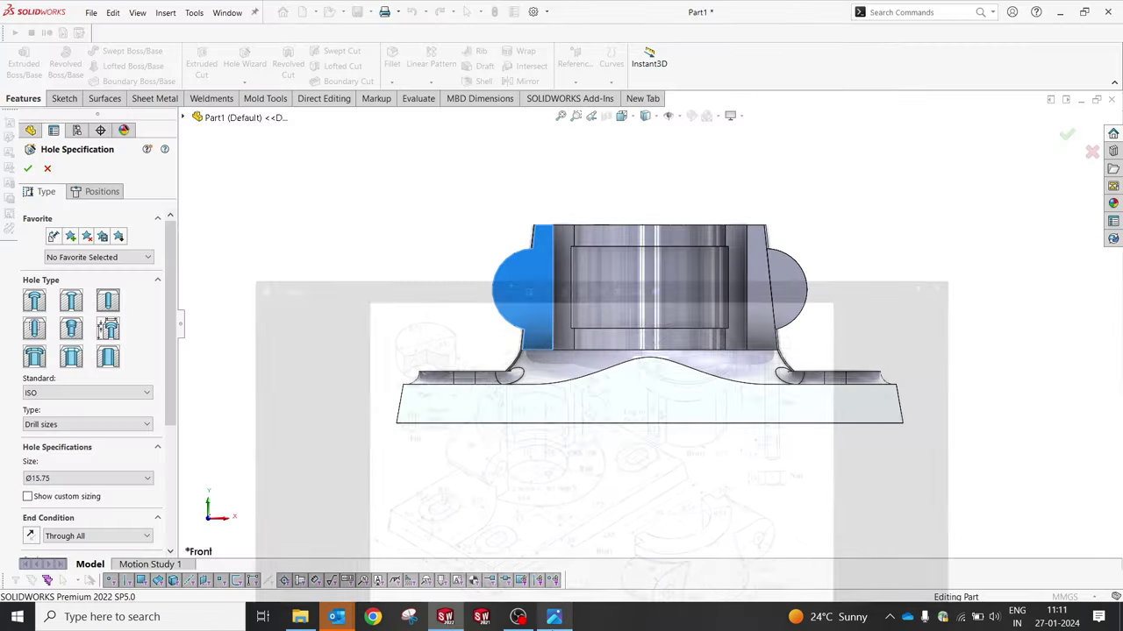
Step: Set the hole size to Ø14.0 and place a hole at the left lug's centre
left_click(74, 479)
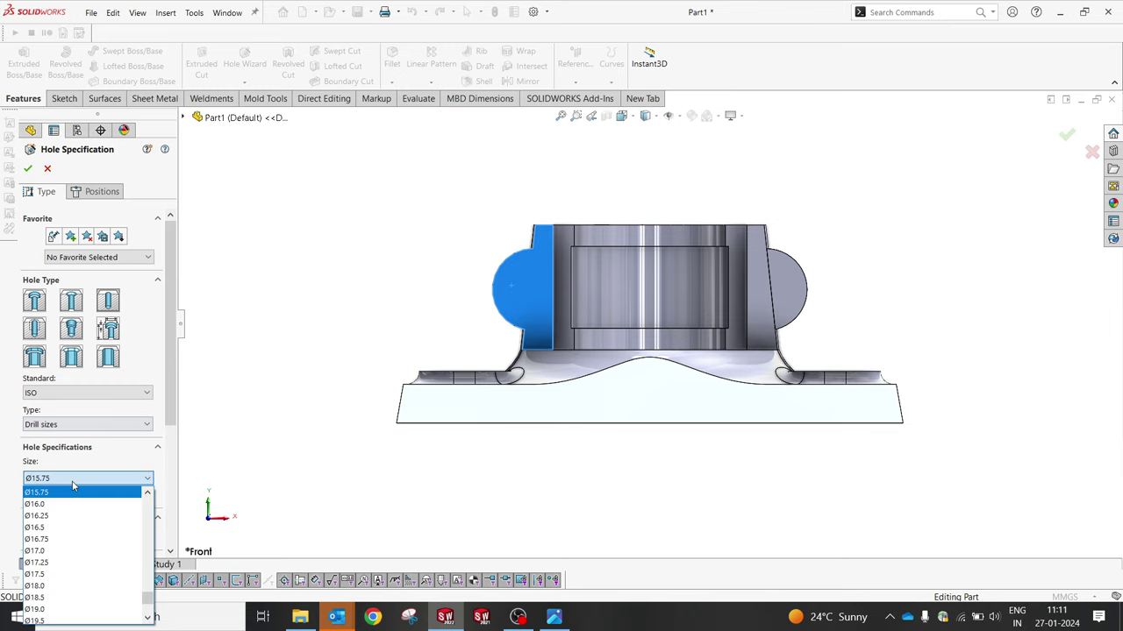
scroll(62, 513, "up", 1)
scroll(62, 513, "up", 2)
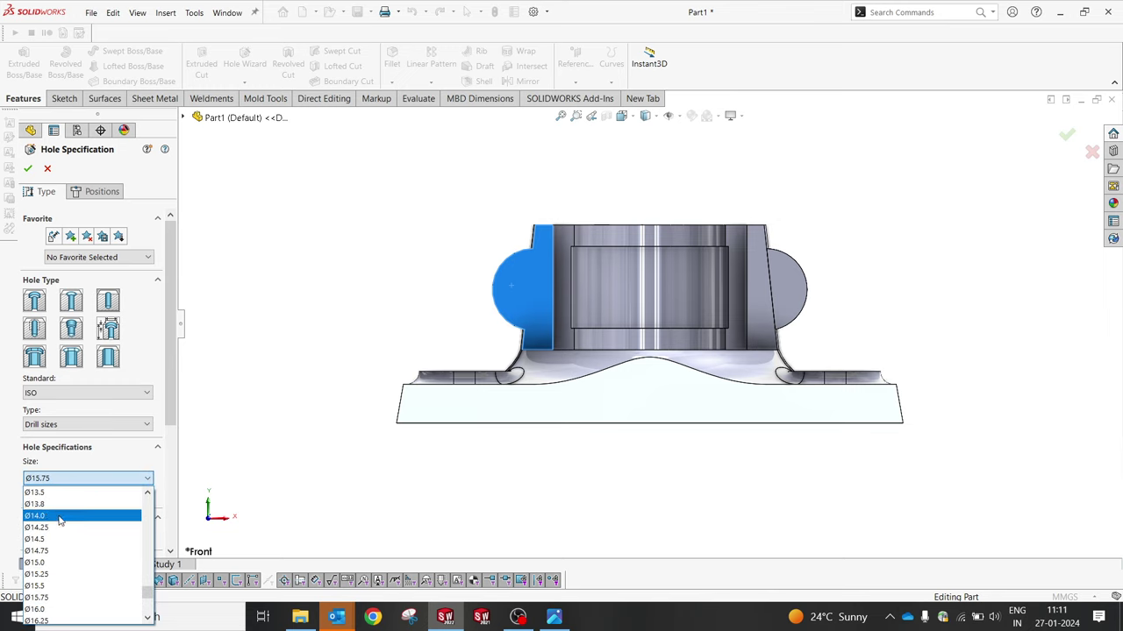
left_click(62, 510)
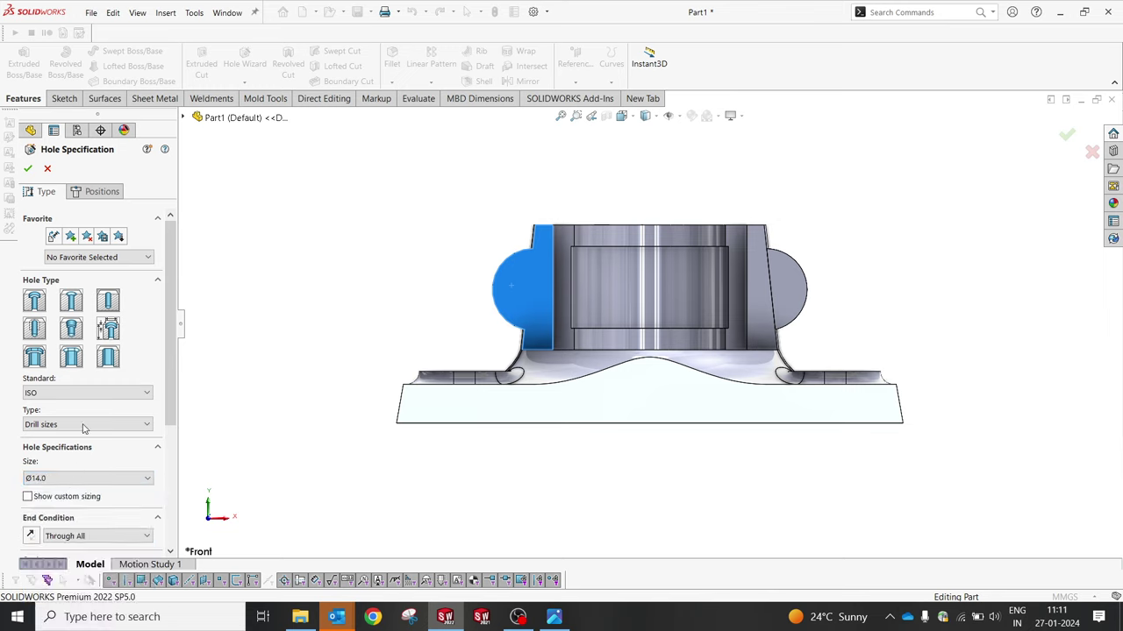
left_click(98, 191)
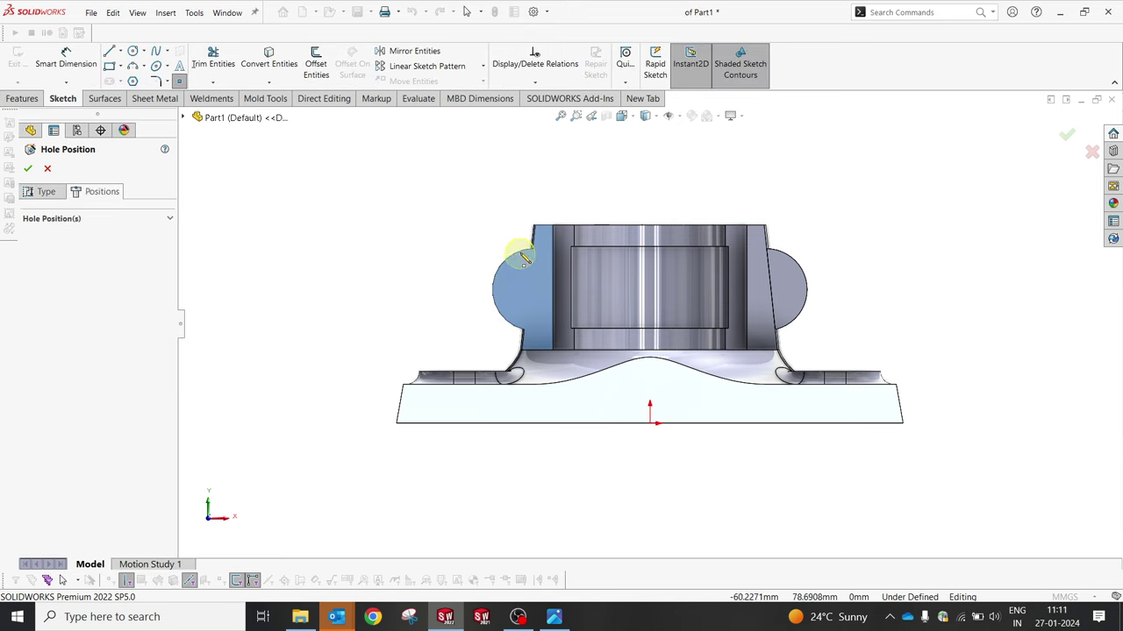
left_click(532, 289)
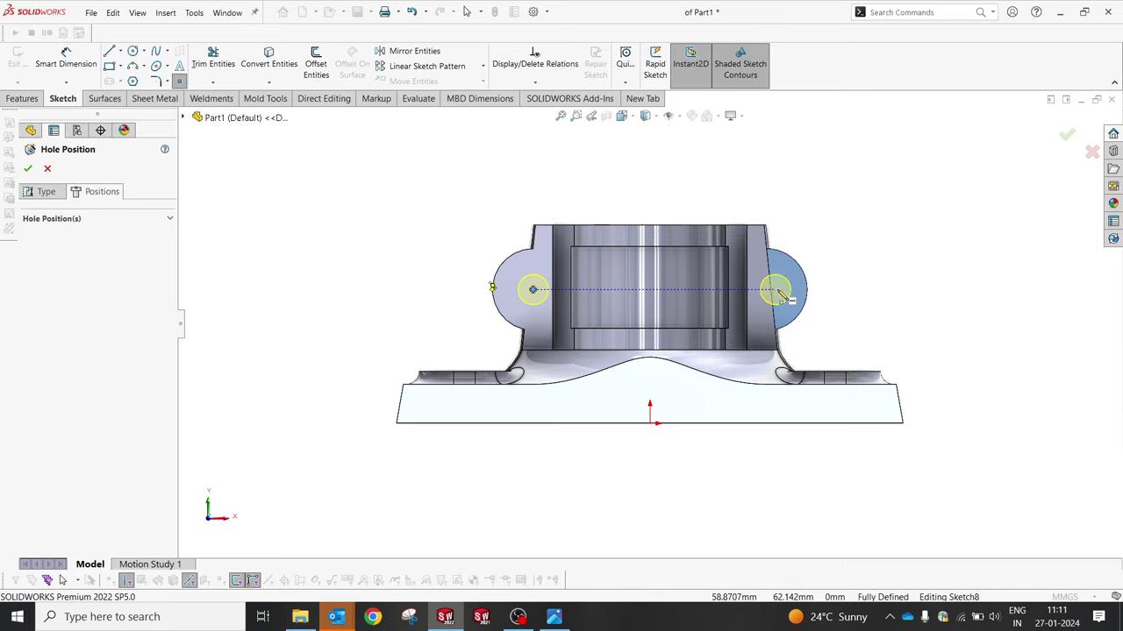
Step: Place the second hole at the right lug's centre, confirm, and zoom to fit
key("ctrl+7")
scroll(780, 293, "down", 3)
scroll(784, 292, "down", 2)
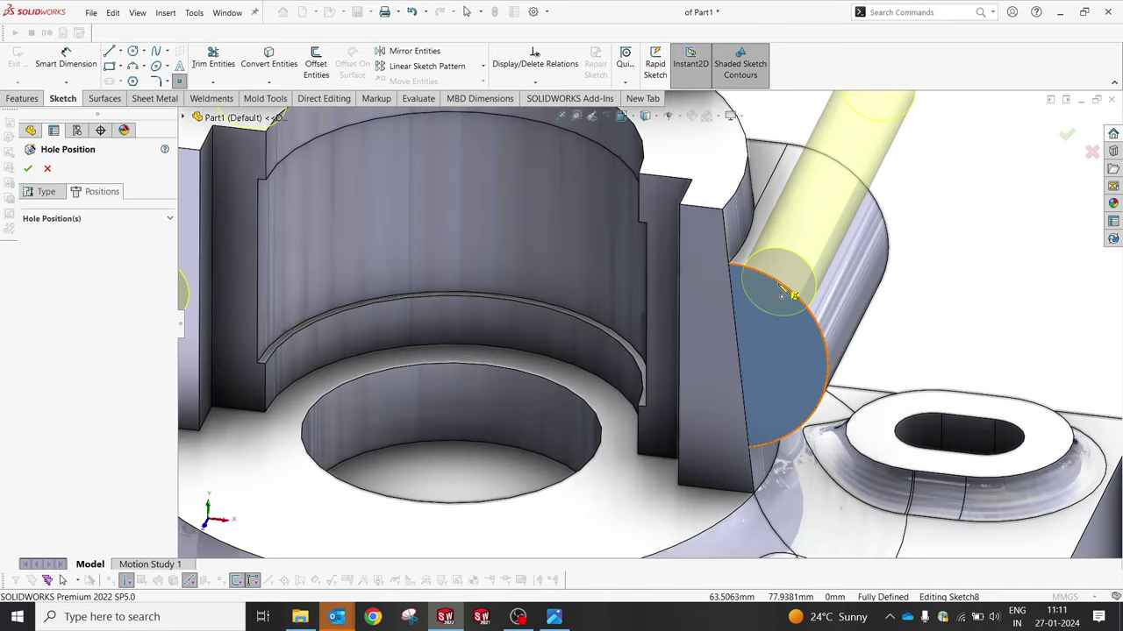
left_click(772, 360)
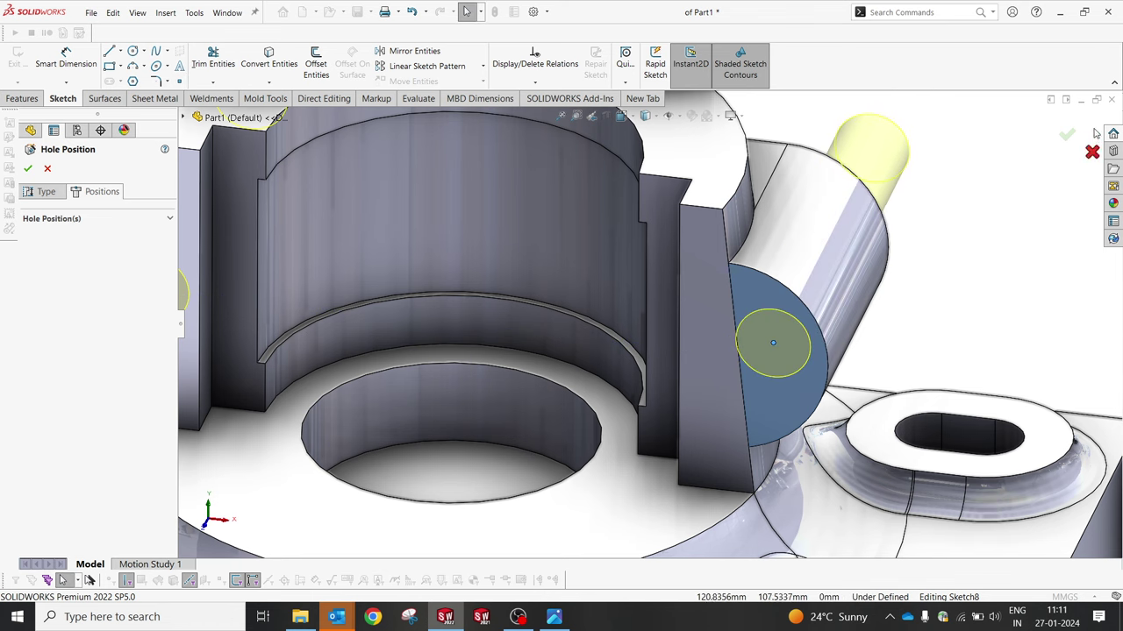
left_click(1068, 135)
key("f")
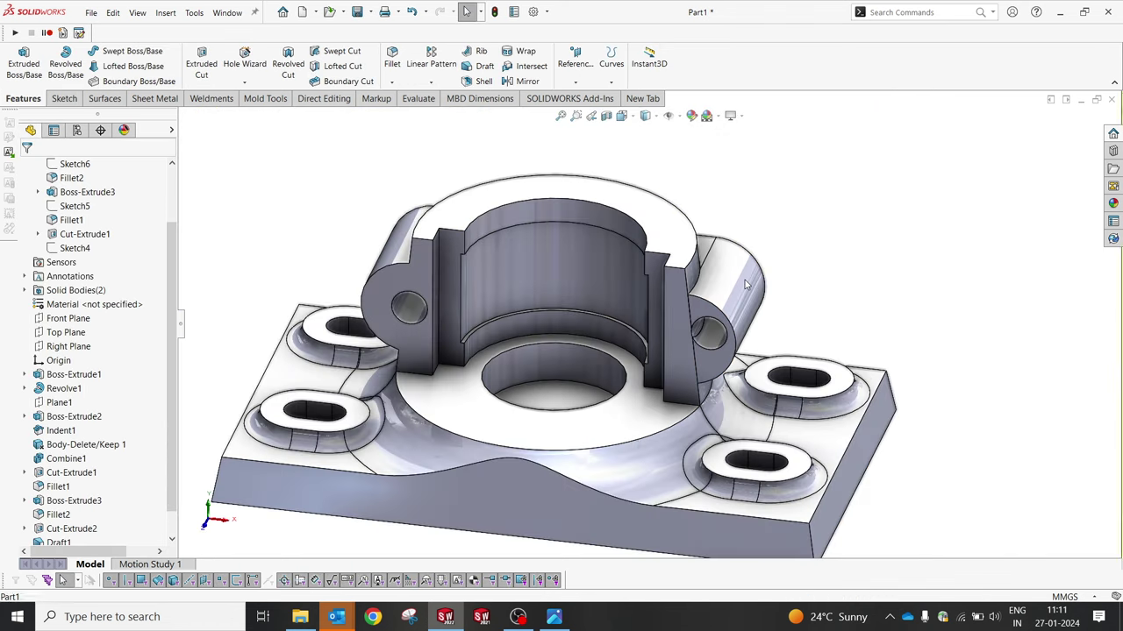
Step: Edit Combine1 to also include the Indent1[1] body
left_click(66, 458)
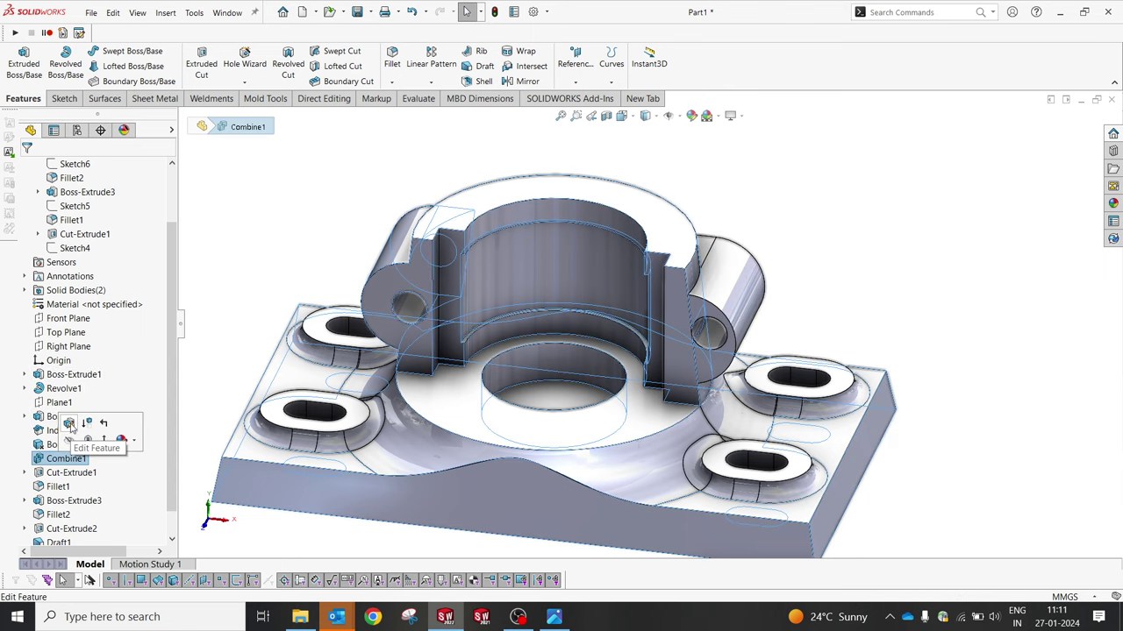
left_click(68, 422)
left_click(724, 285)
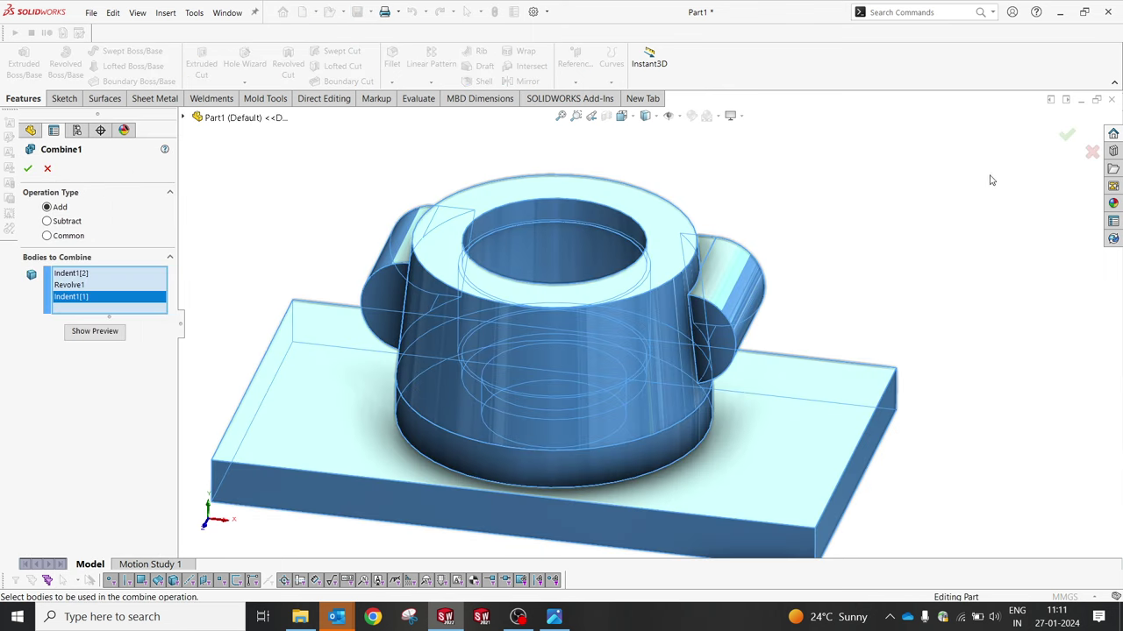
left_click(1066, 138)
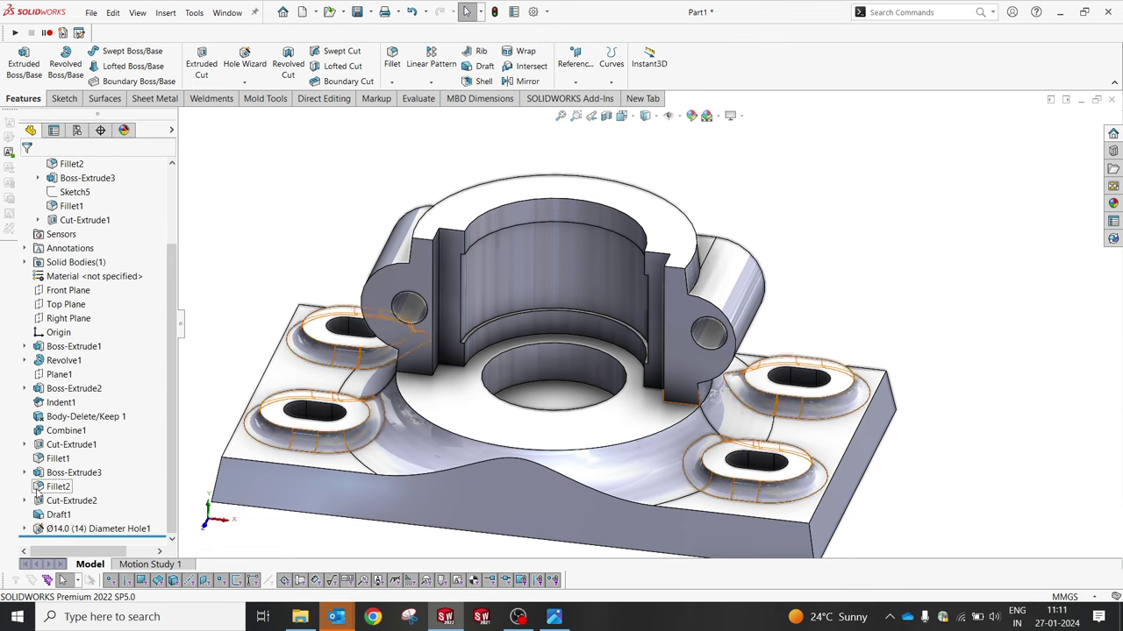
Step: Snap Sketch8's right hole point onto the lug arc centre, then view hob.jpg
left_click(24, 529)
left_click(81, 515)
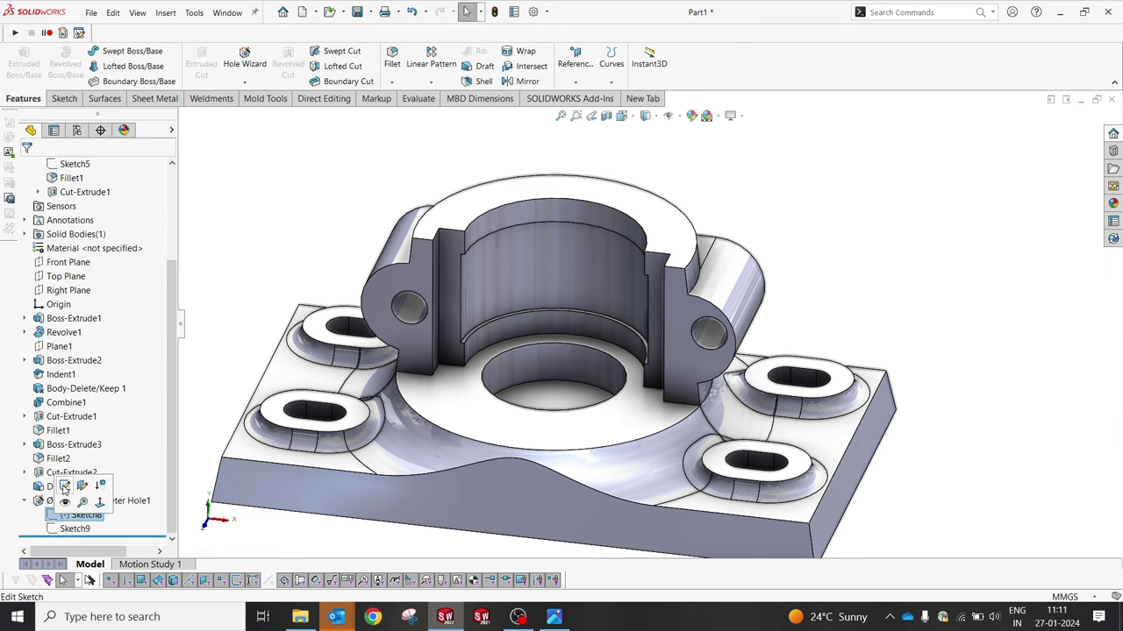
left_click(64, 488)
left_click(800, 317)
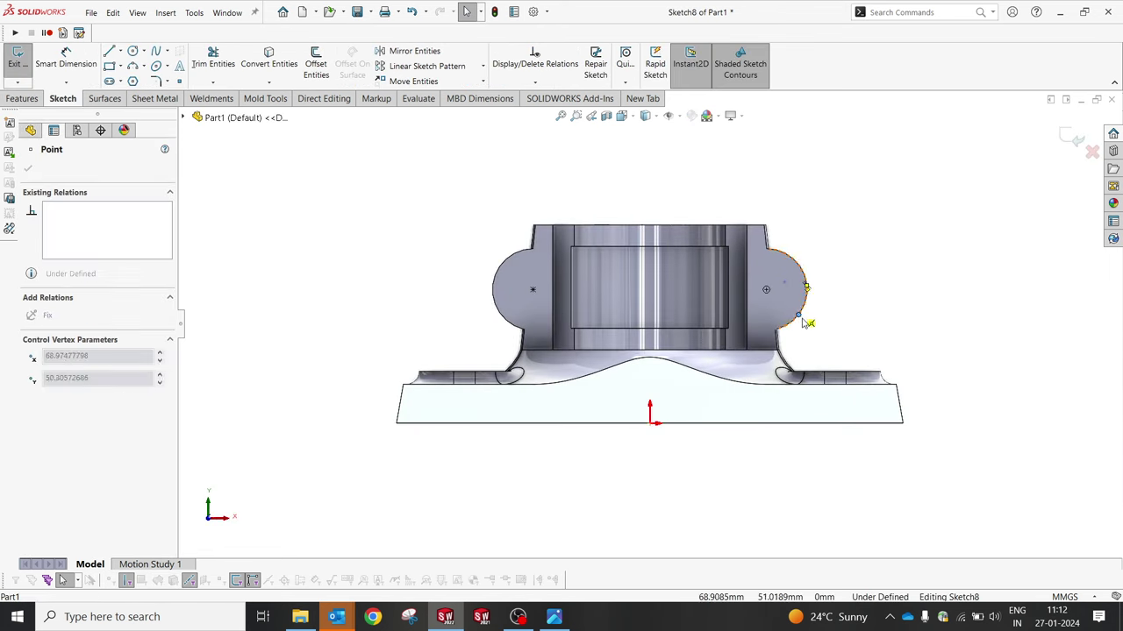
left_click_drag(808, 324, 766, 295)
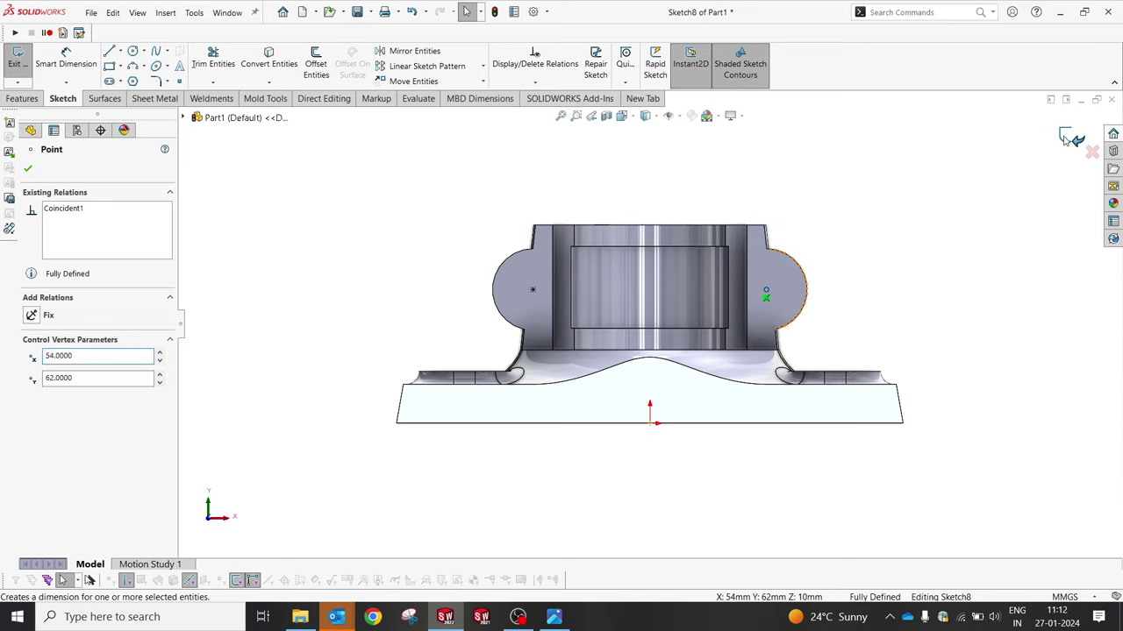
left_click(1070, 139)
left_click(553, 617)
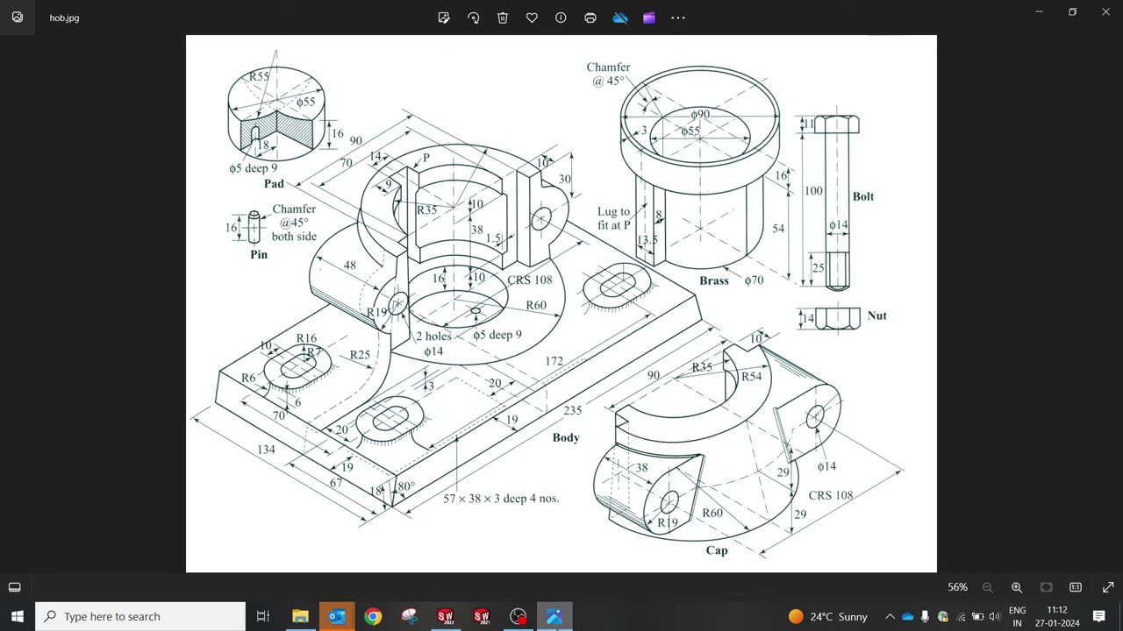
Step: Inspect the part from elevated and underside angles, then bring hob.jpg back up
left_click(554, 616)
middle_click_drag(601, 412, 628, 505)
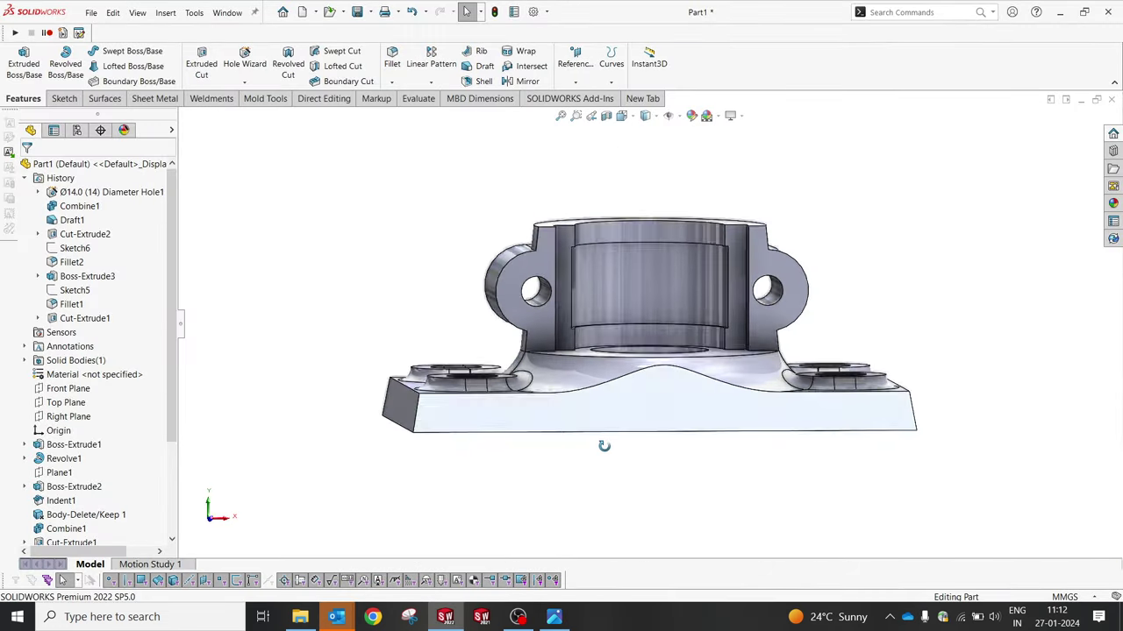
middle_click_drag(613, 355, 608, 477)
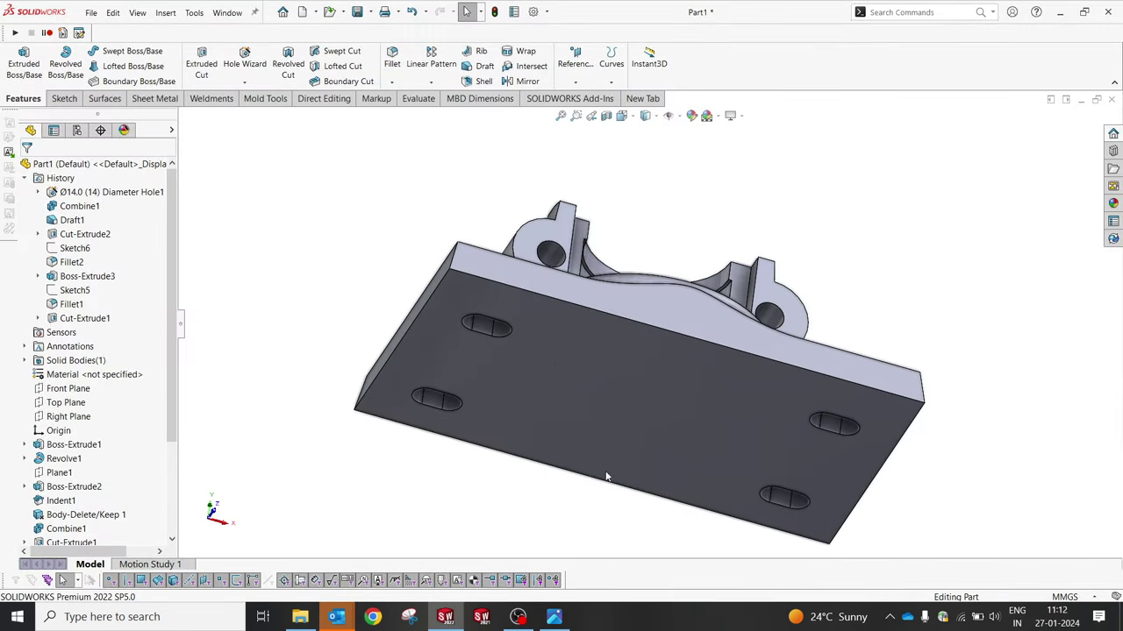
left_click(553, 617)
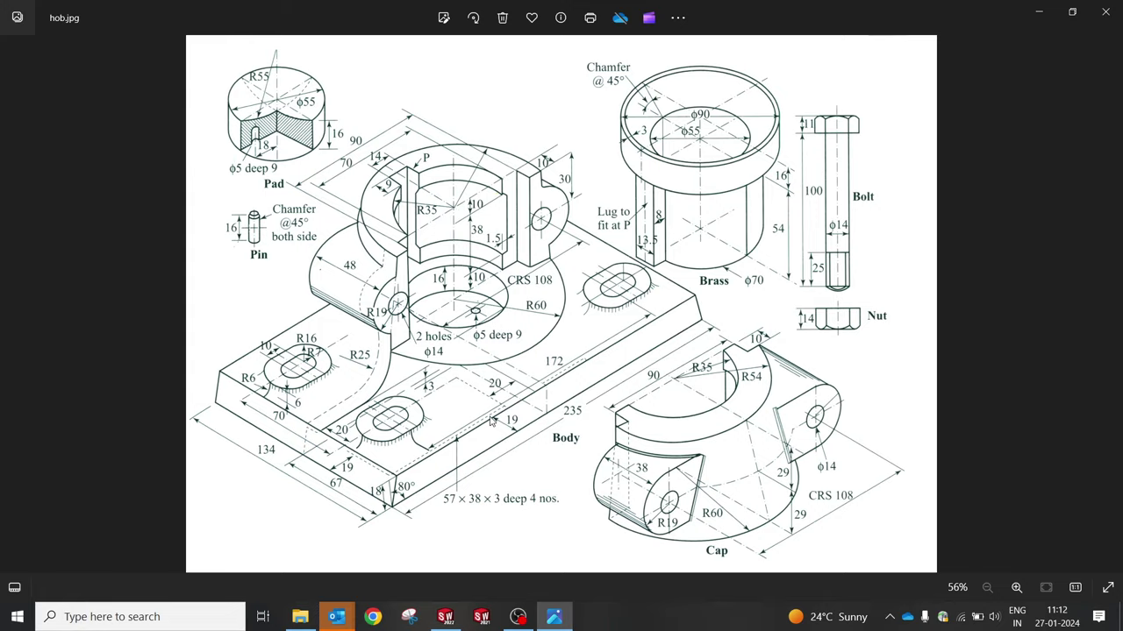
Step: Zoom into the Body's base dimensions in hob.jpg, including the 57 × 38 × 3 recess, then zoom out
scroll(464, 476, "up", 3)
scroll(464, 477, "up", 3)
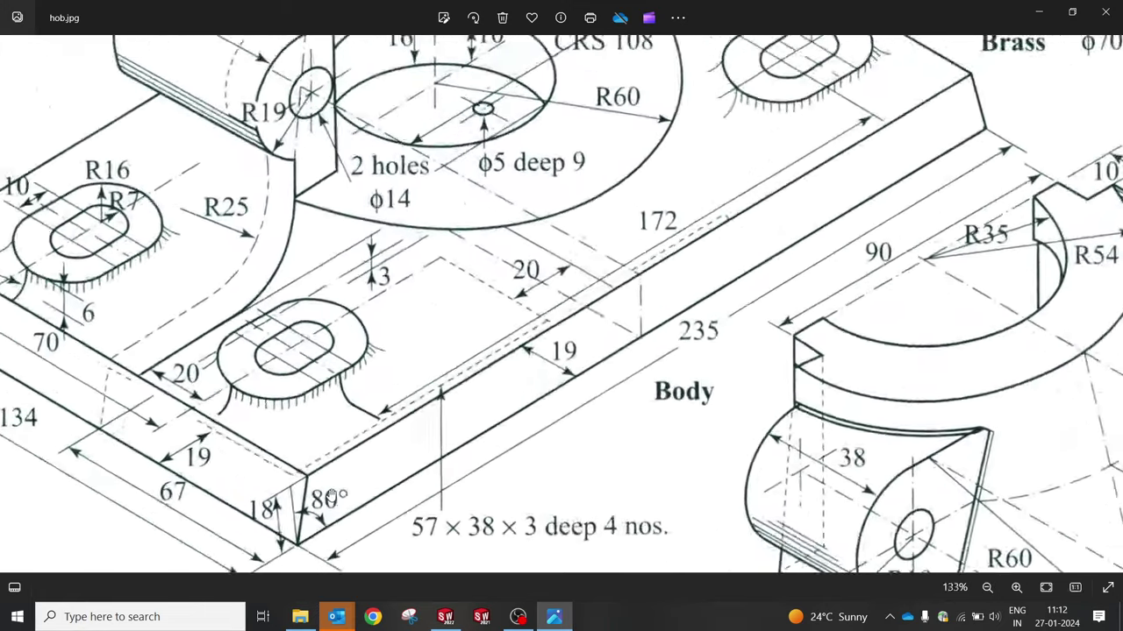
scroll(464, 476, "up", 1)
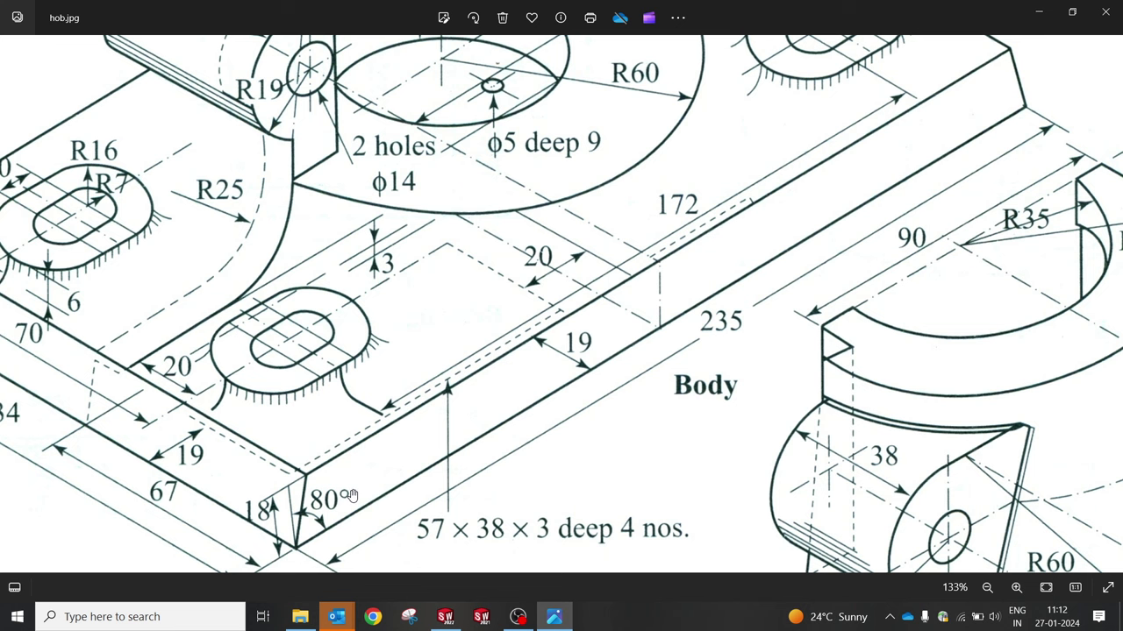
scroll(349, 496, "down", 3)
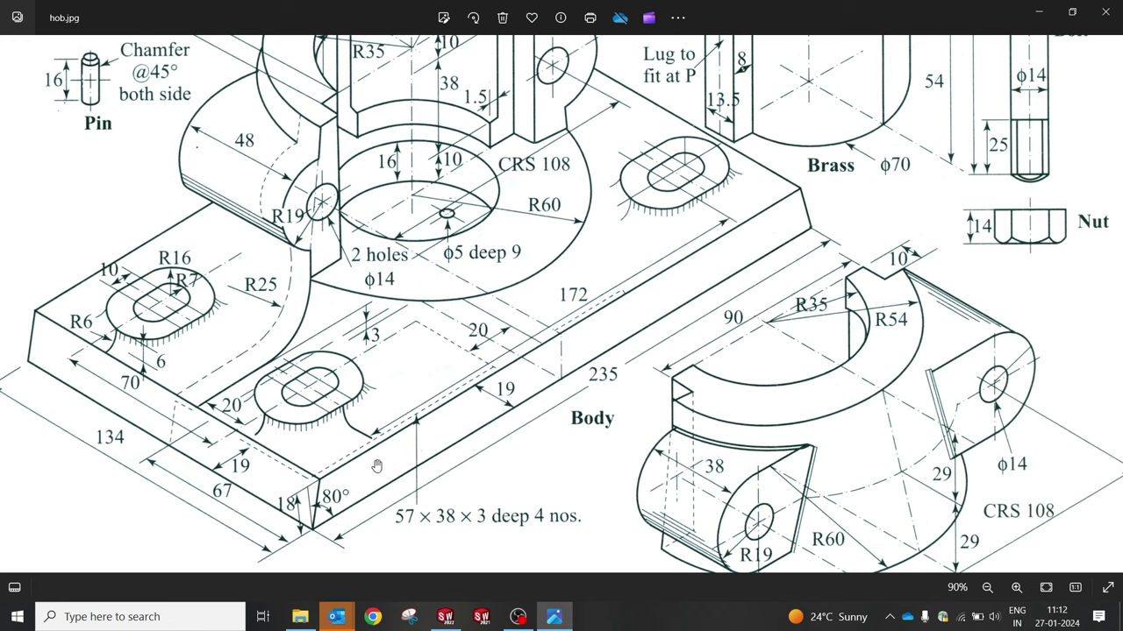
scroll(454, 439, "down", 2)
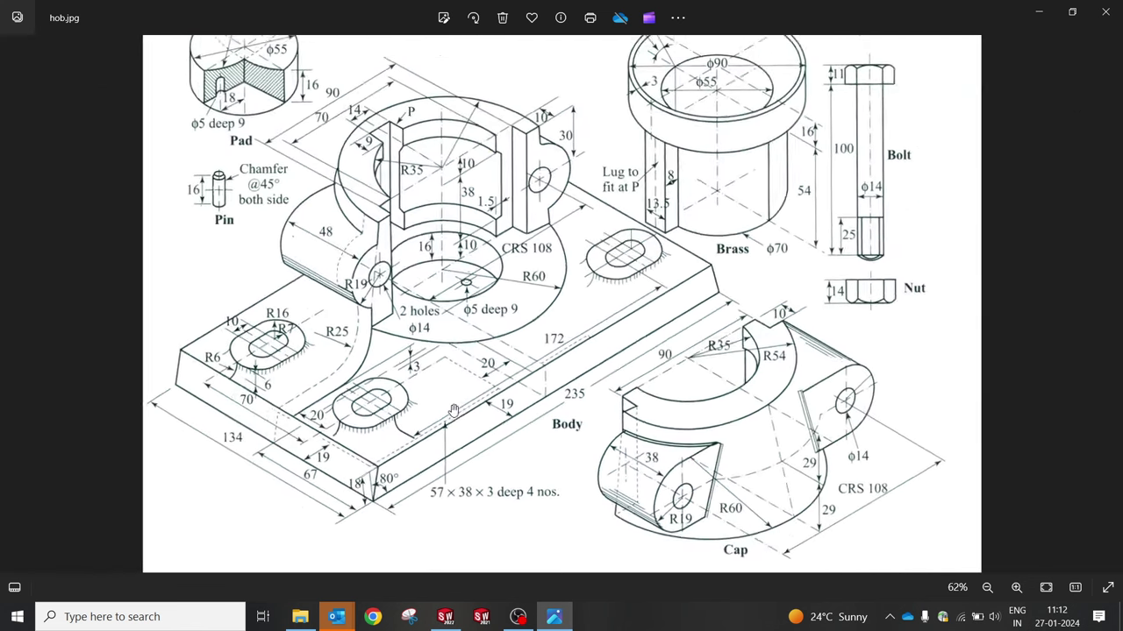
scroll(449, 413, "down", 1)
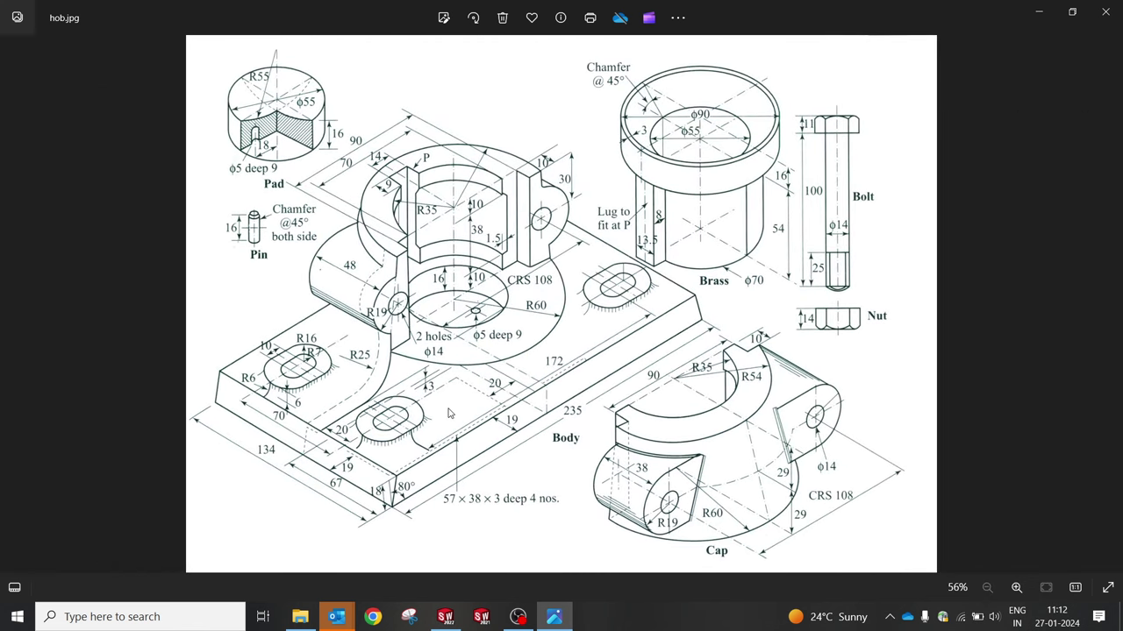
Step: Hide the drawing and view the plummer block body from above
left_click(553, 616)
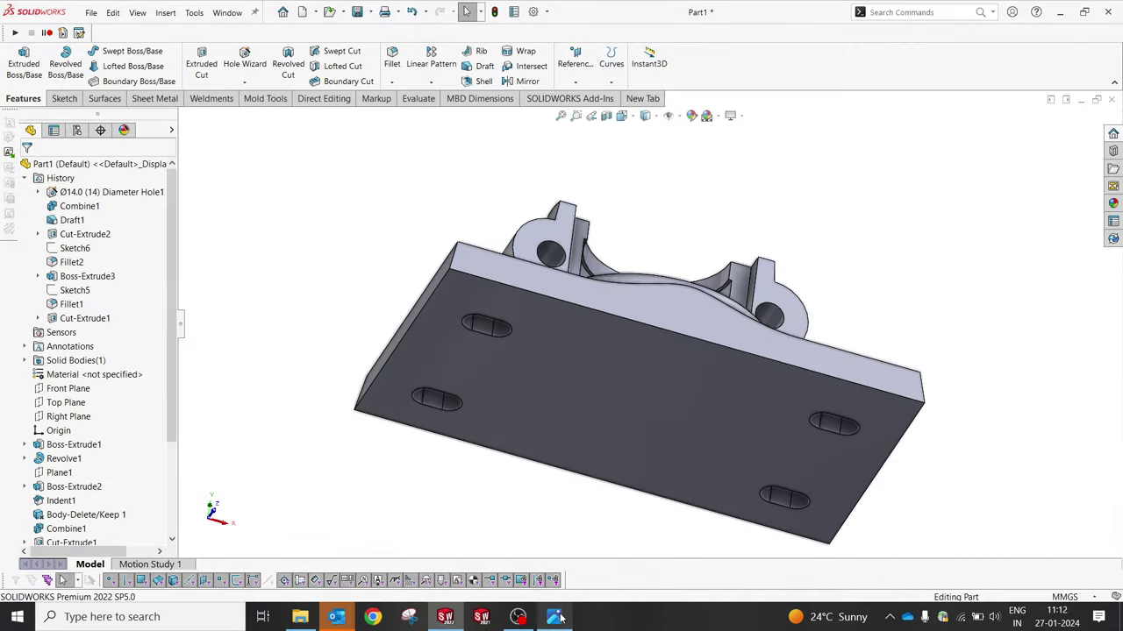
middle_click_drag(553, 527, 539, 434)
scroll(538, 434, "up", 3)
scroll(489, 465, "up", 3)
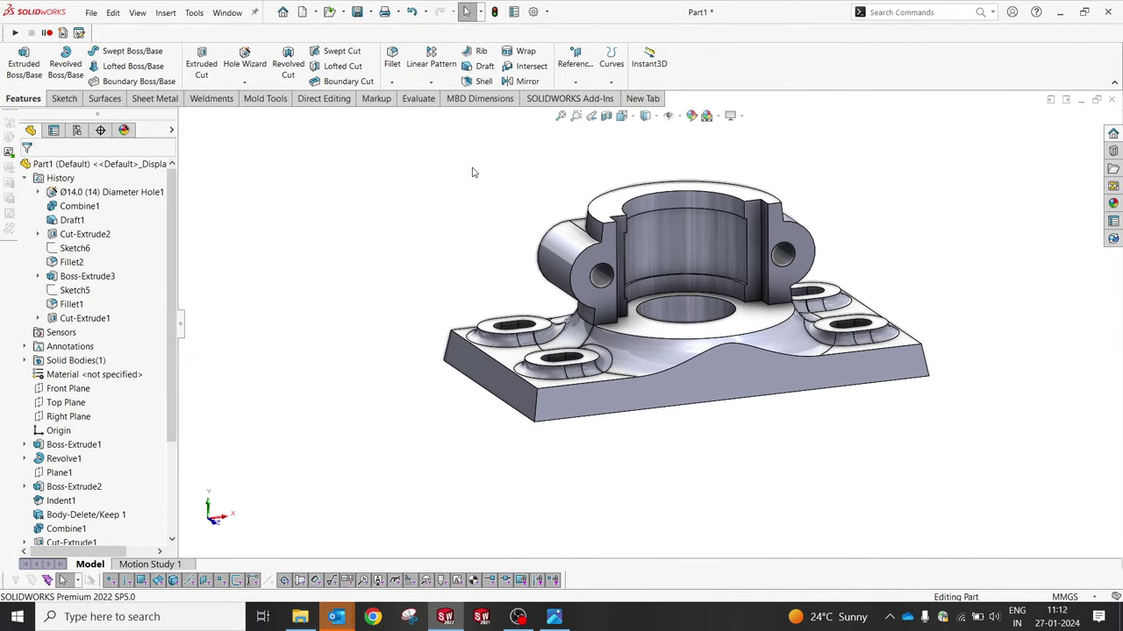
Step: Start a 2 mm fillet on the base plate's top face, front, right and other edges
left_click(388, 62)
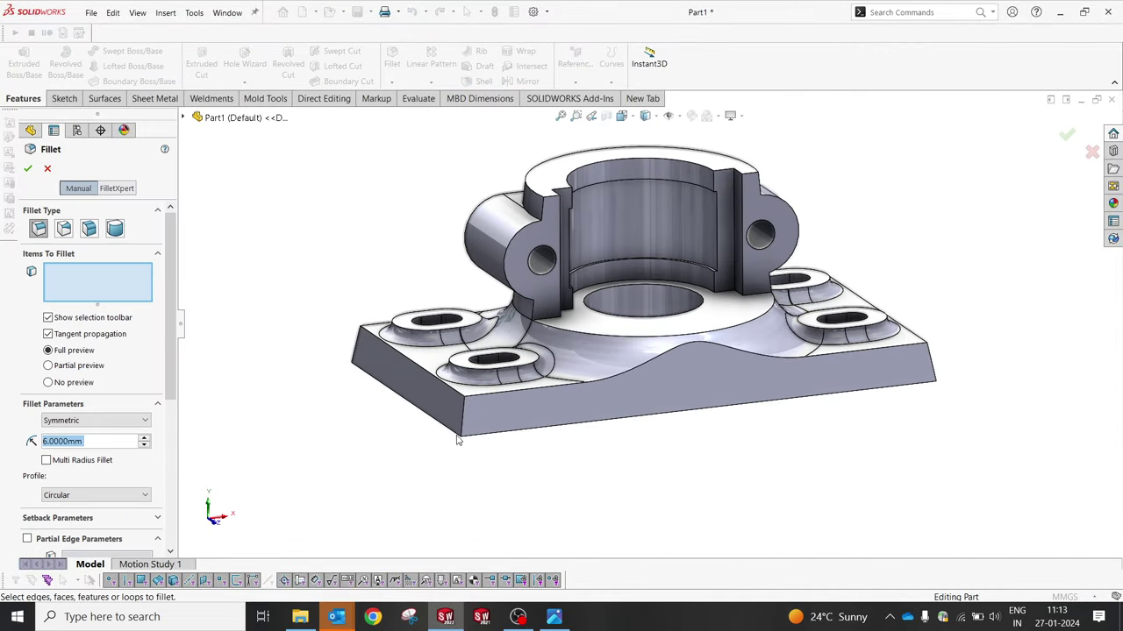
type("2")
key("Return")
scroll(579, 449, "down", 2)
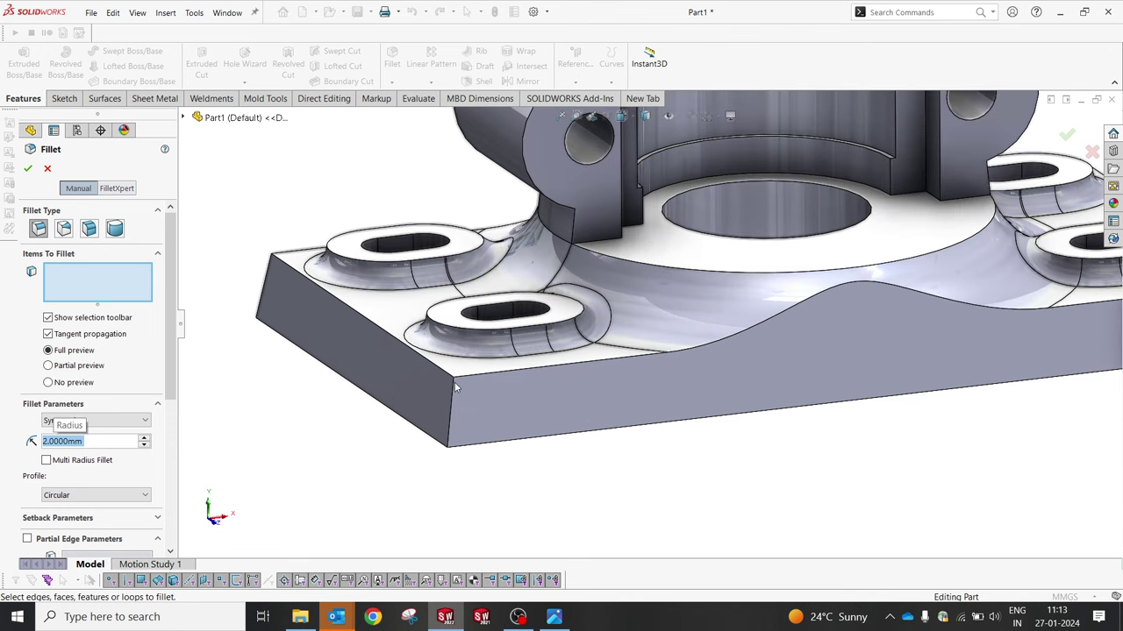
left_click(463, 368)
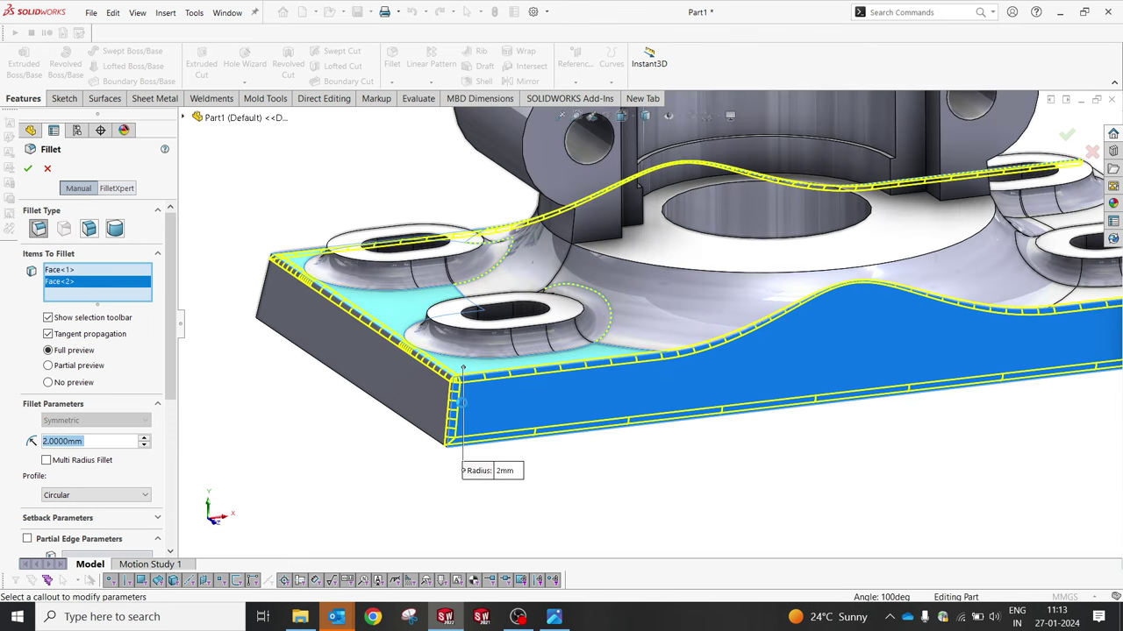
left_click(459, 397)
middle_click_drag(459, 395, 497, 274)
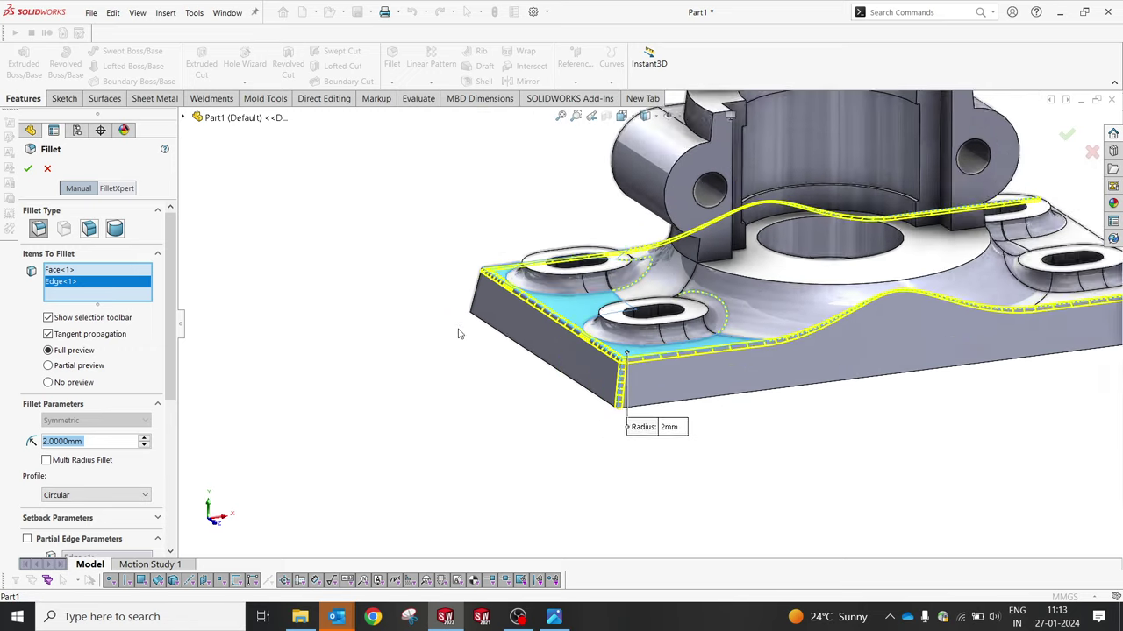
left_click(494, 273)
scroll(877, 334, "up", 3)
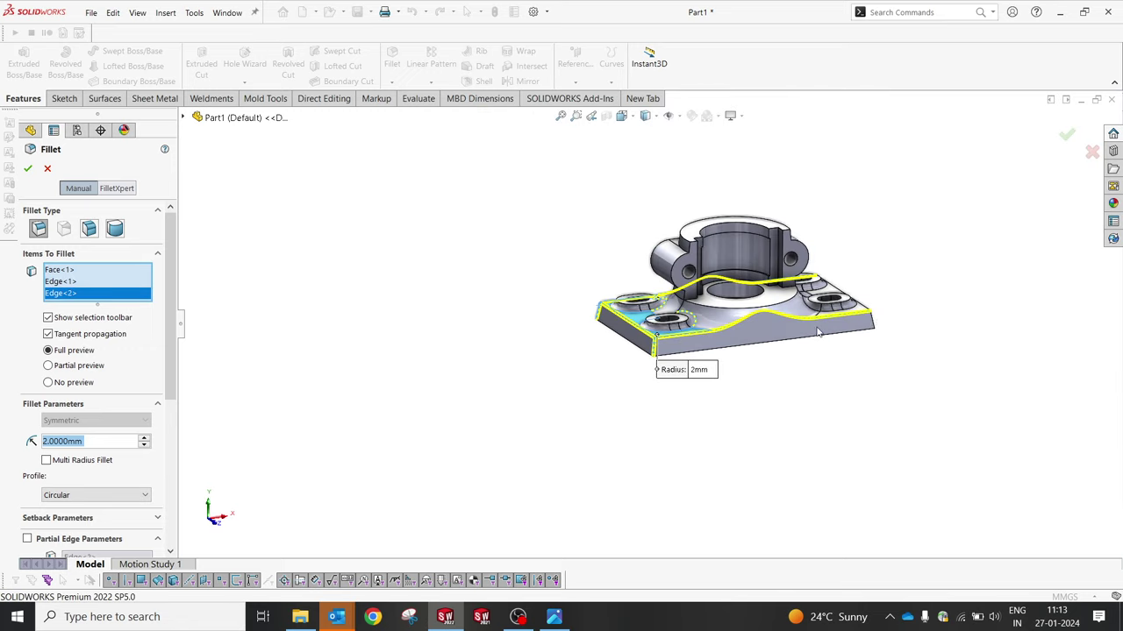
scroll(877, 332, "down", 2)
left_click(807, 318)
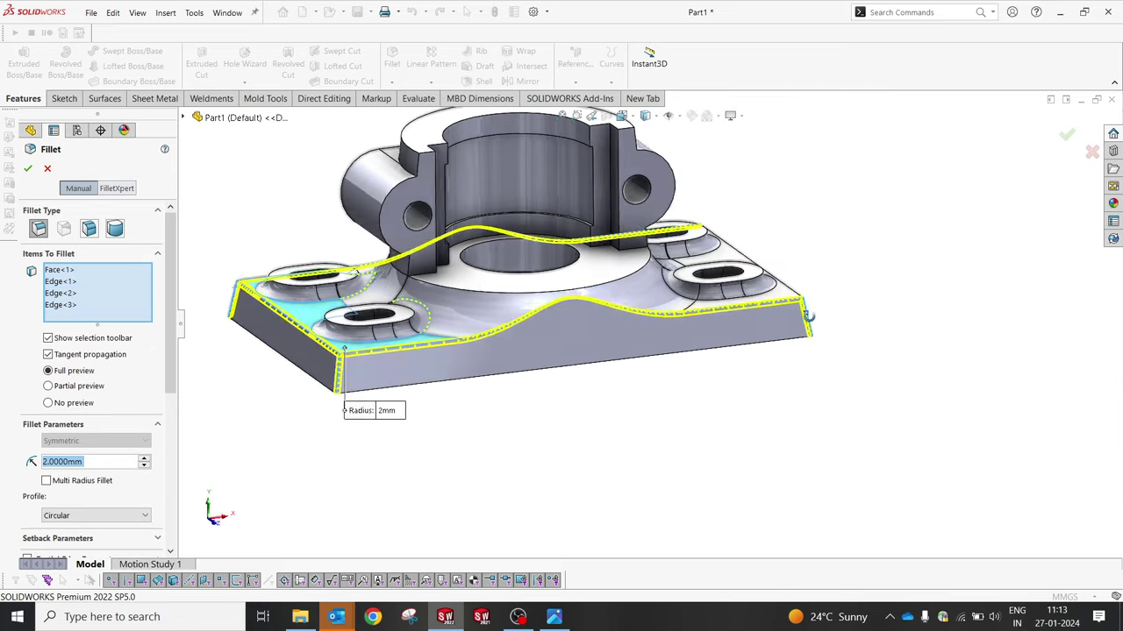
Step: Add the side face's short and long edges, apply the 2 mm fillet, then recheck hob.jpg
mouse_move(808, 315)
middle_mouse_down()
mouse_move(809, 263)
mouse_move(741, 238)
middle_mouse_up()
scroll(810, 227, "down", 3)
scroll(741, 238, "down", 3)
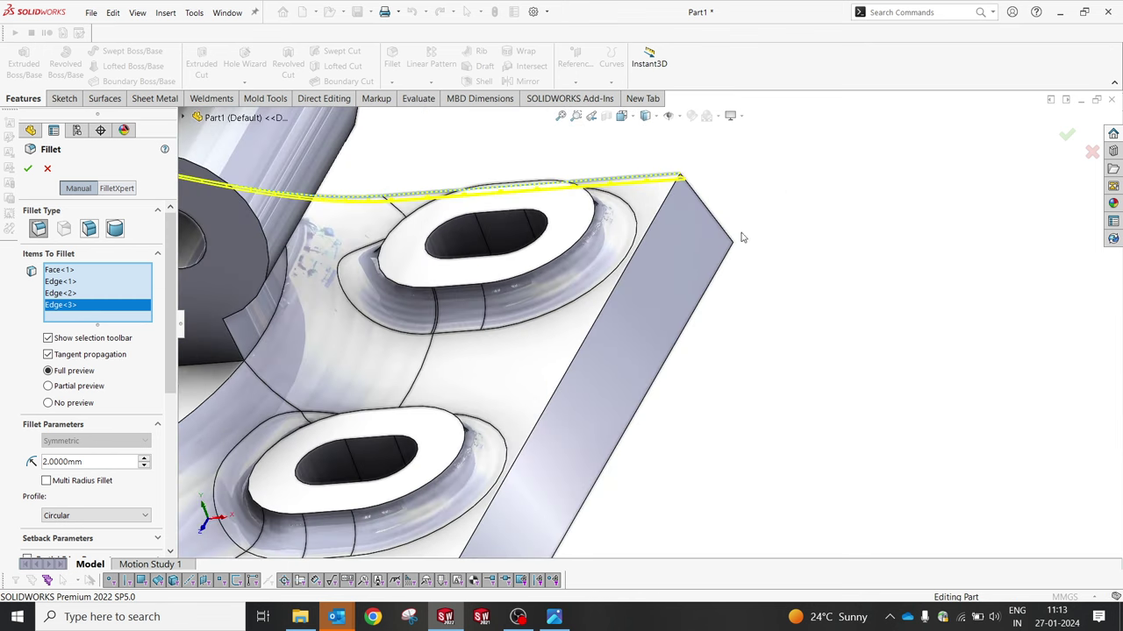
left_click(697, 202)
left_click(695, 198)
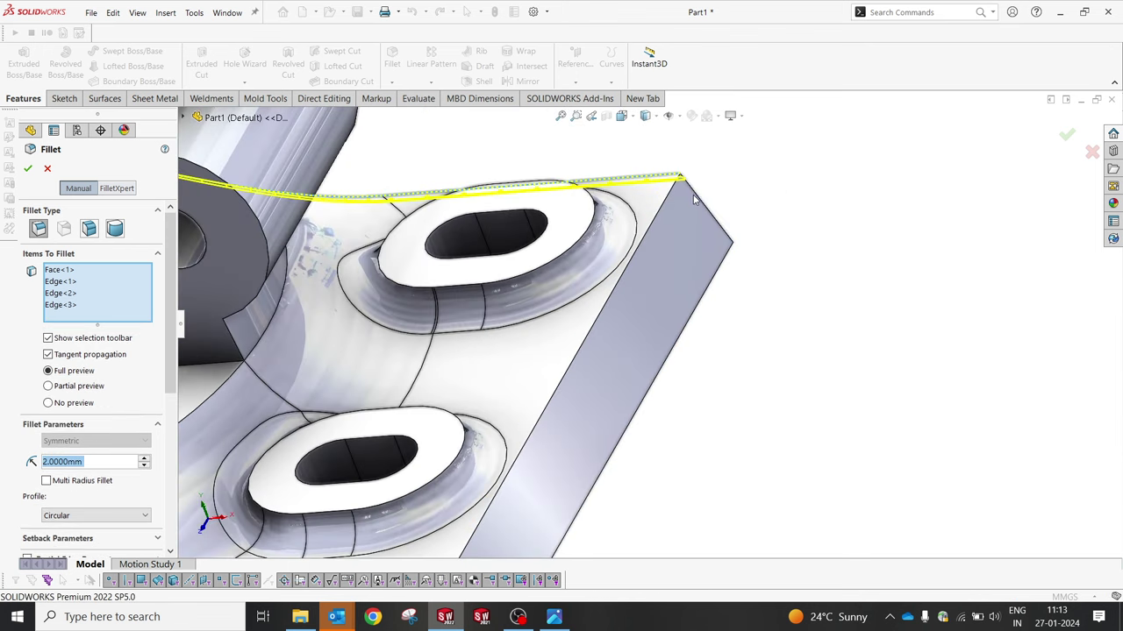
left_click(696, 198)
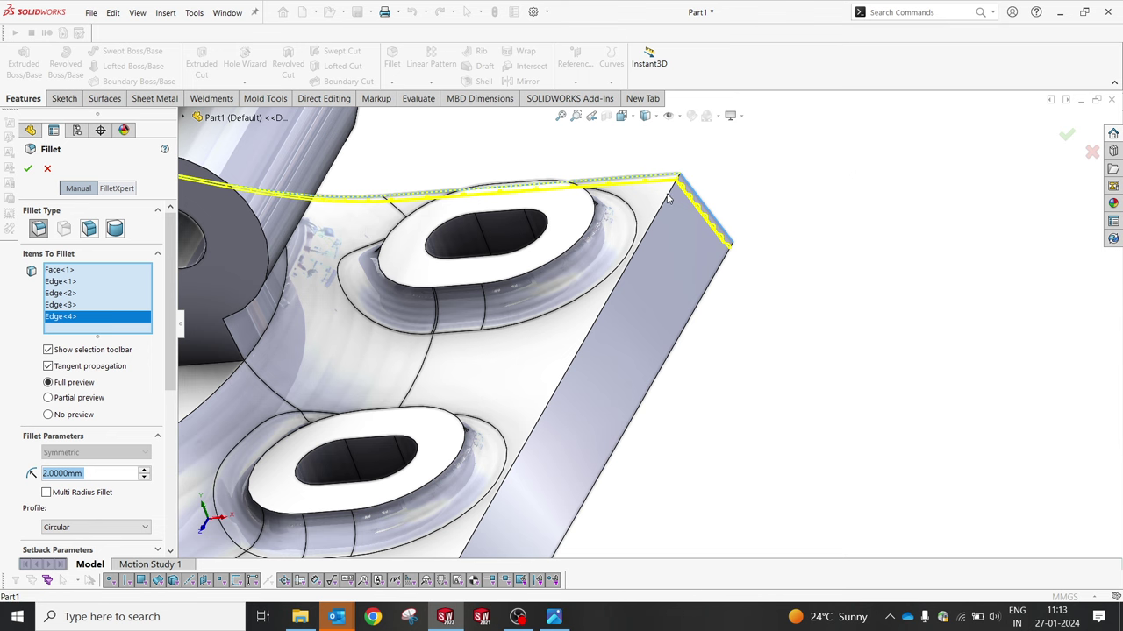
left_click(666, 197)
key("ctrl+7")
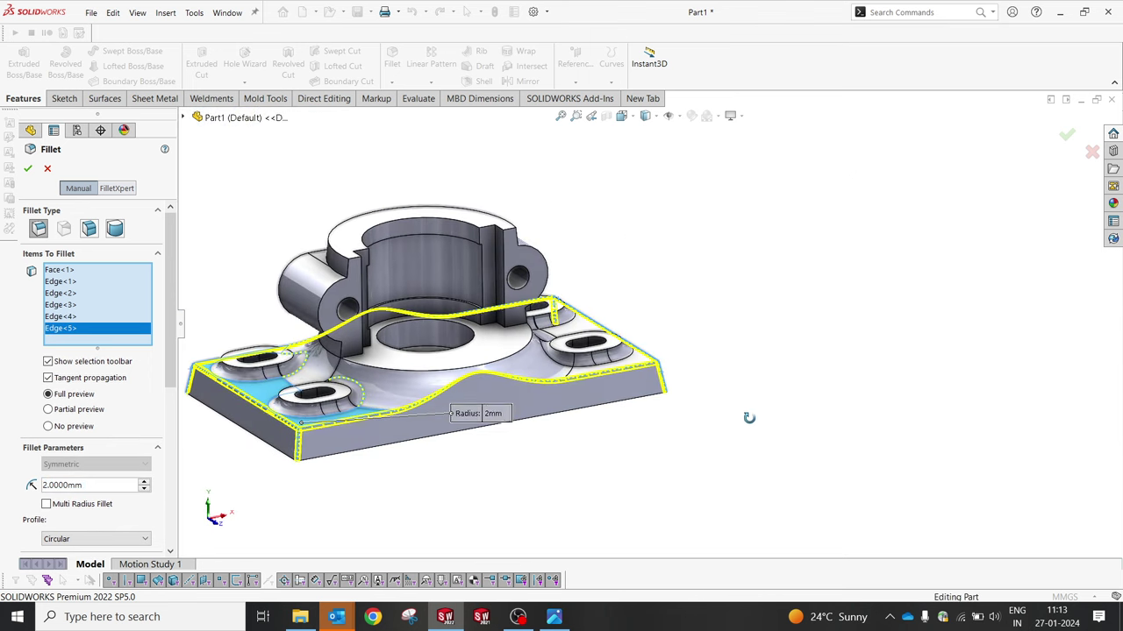
left_click(27, 169)
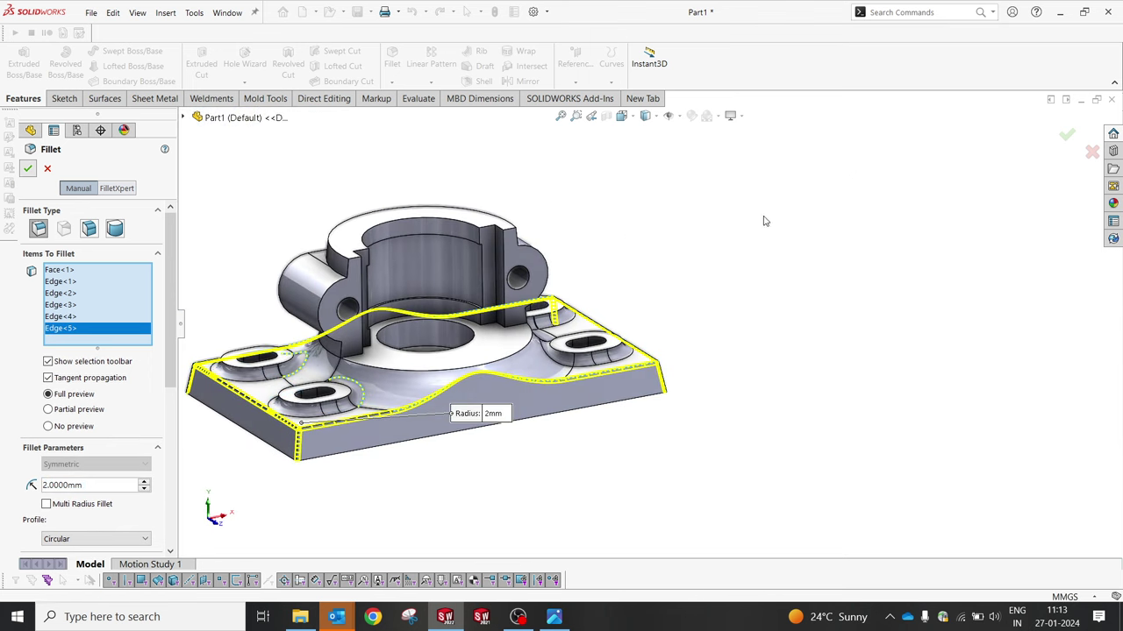
key("f")
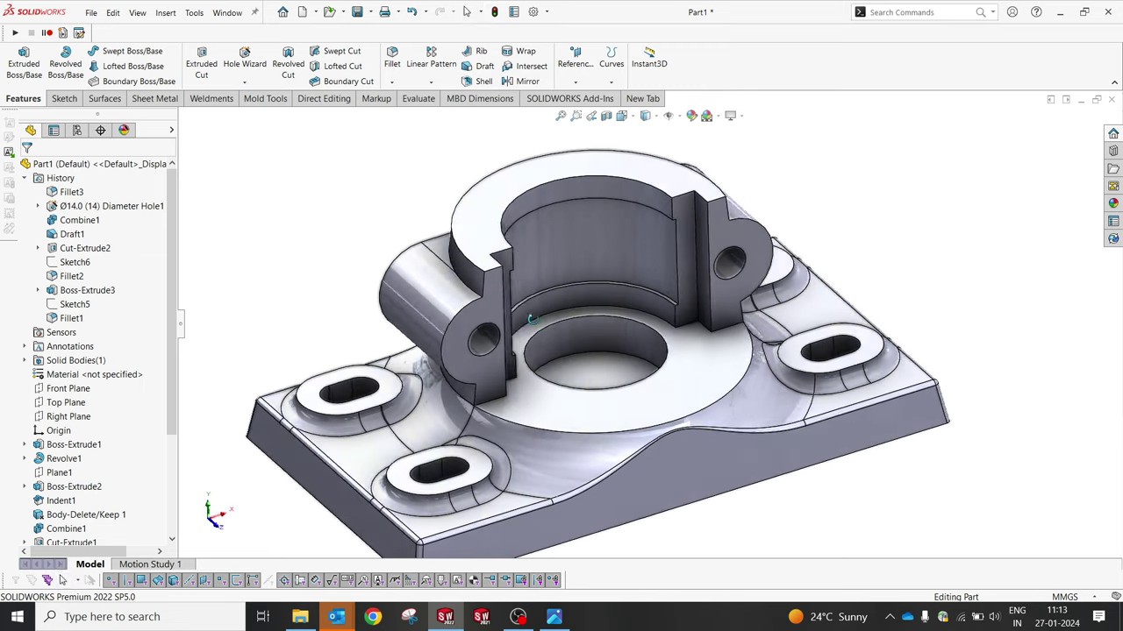
left_click(555, 618)
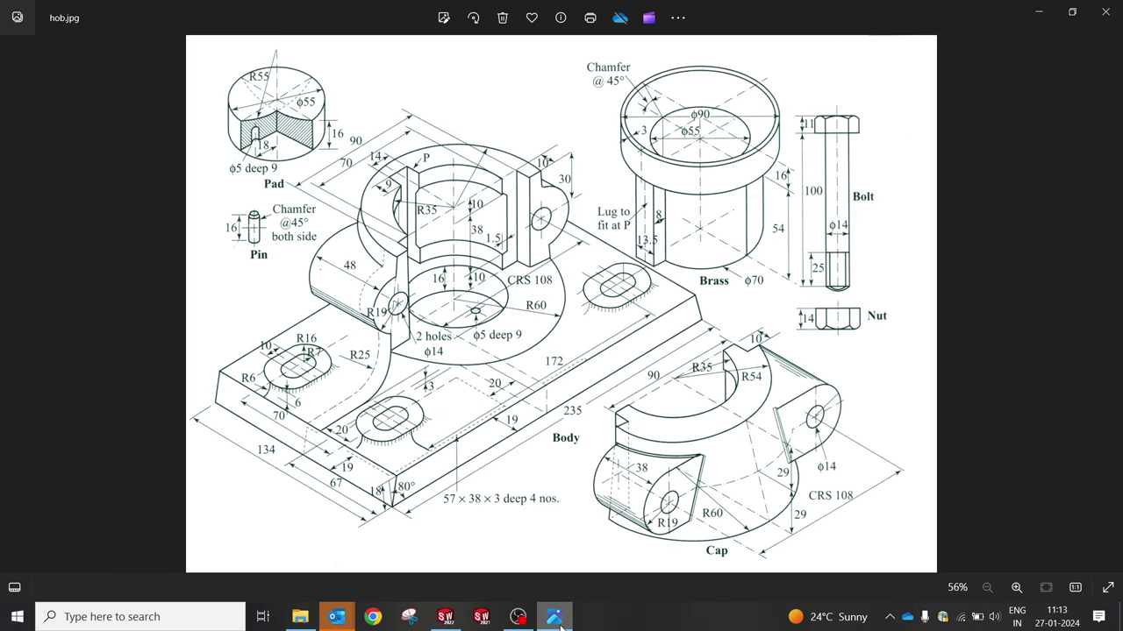
left_click(555, 616)
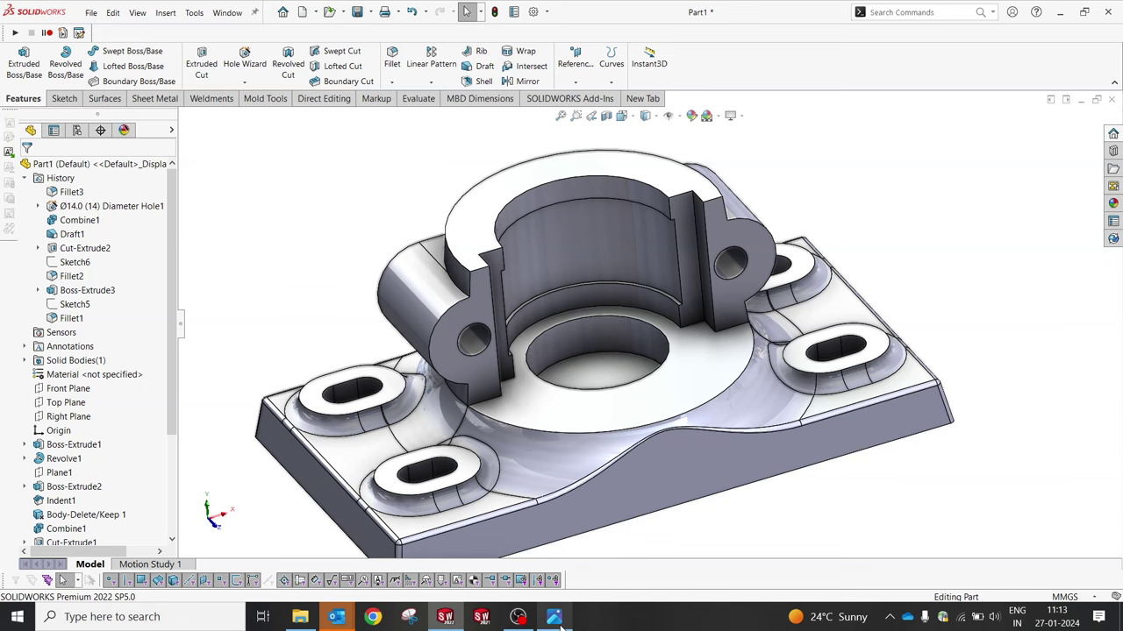
Step: Select the bore's bottom face, then open and exit an empty sketch on it
left_click(581, 379)
left_click(641, 342)
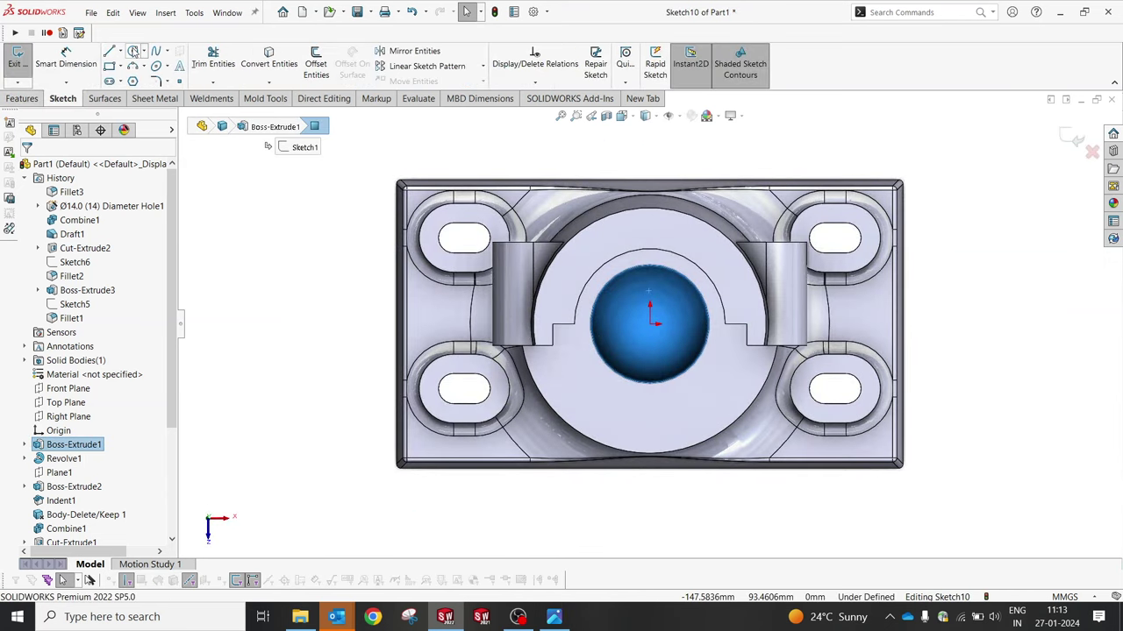
left_click(1076, 140)
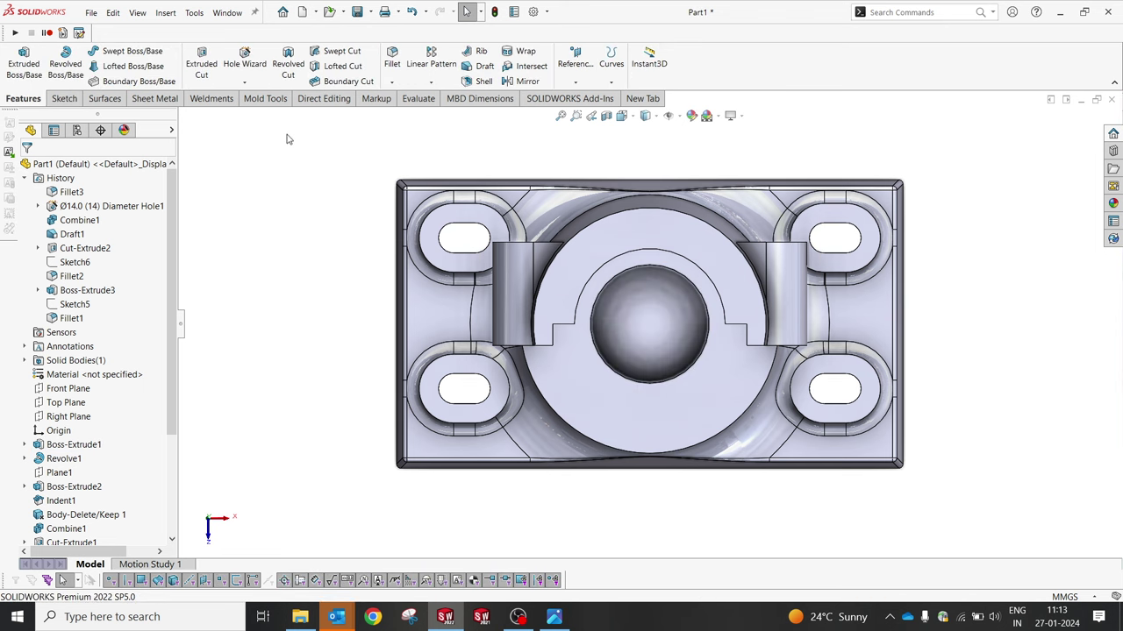
Step: Start a Hole Wizard hole with Ø5.0 size, checking the reference drawing
left_click(237, 72)
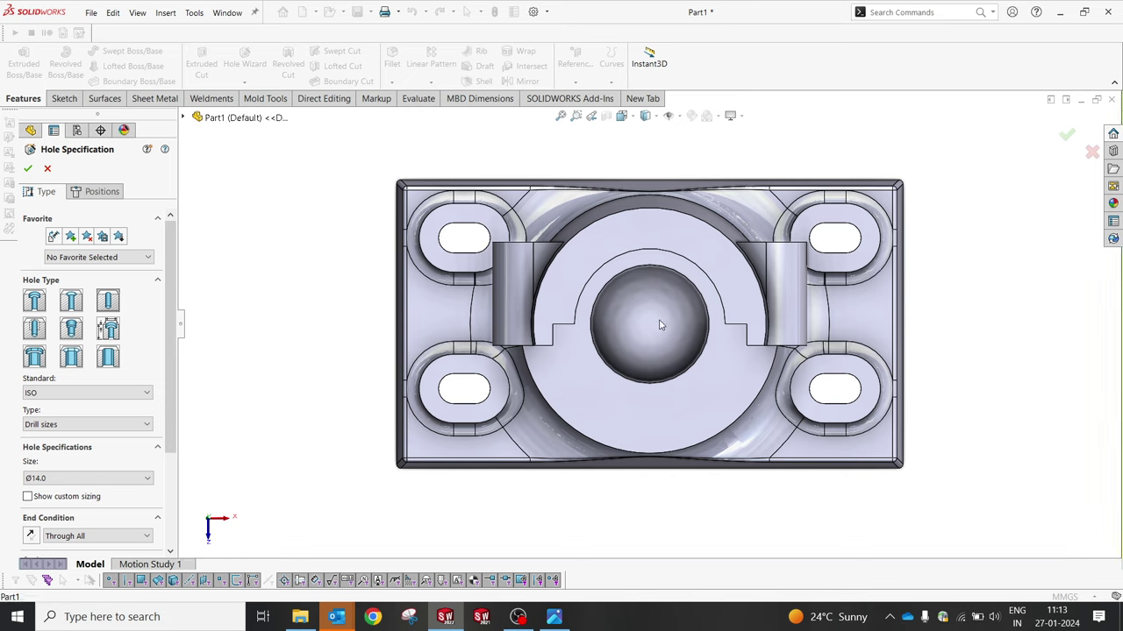
left_click(77, 481)
scroll(70, 506, "up", 3)
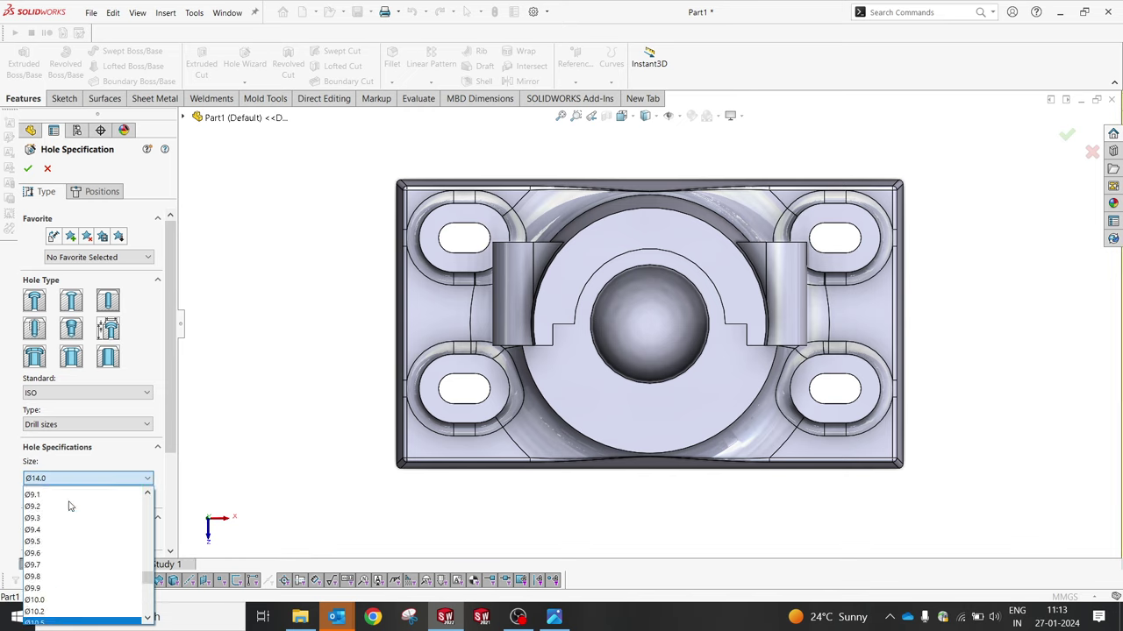
scroll(70, 506, "up", 3)
scroll(70, 506, "up", 3)
scroll(70, 506, "up", 3)
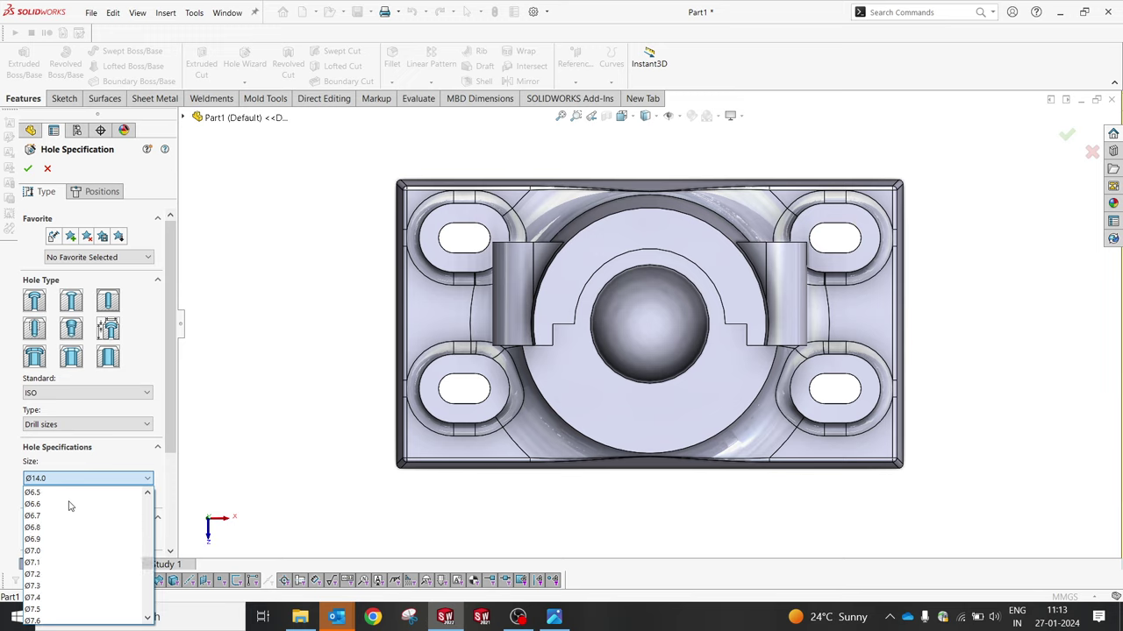
scroll(70, 506, "up", 1)
scroll(70, 506, "up", 1)
scroll(71, 506, "up", 1)
scroll(70, 506, "up", 1)
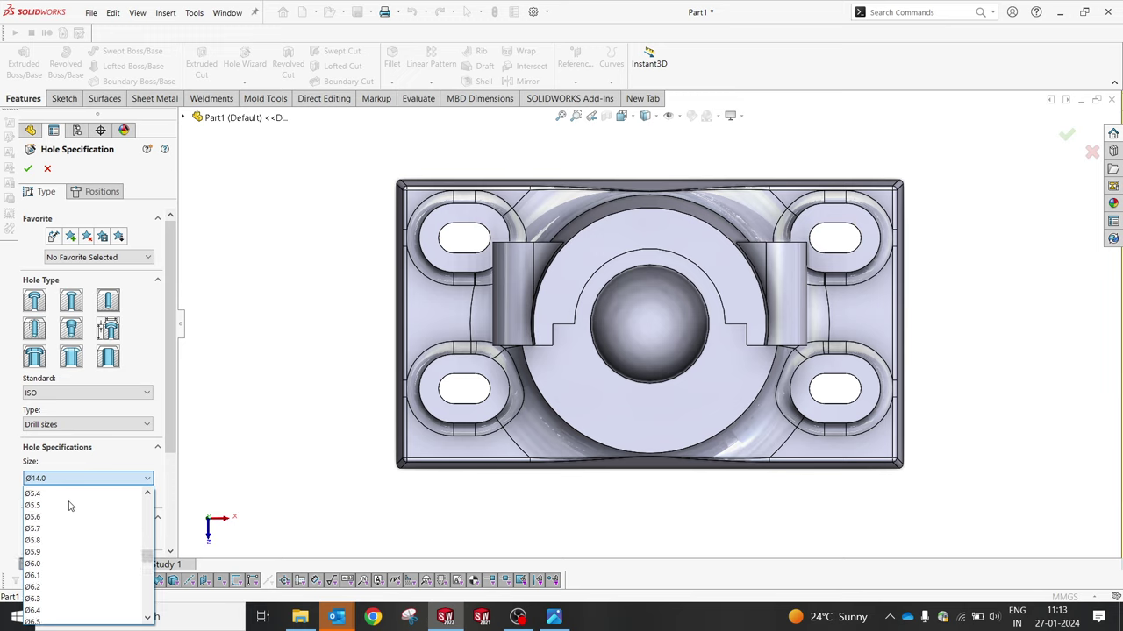
scroll(70, 506, "up", 1)
scroll(70, 506, "up", 3)
left_click(58, 492)
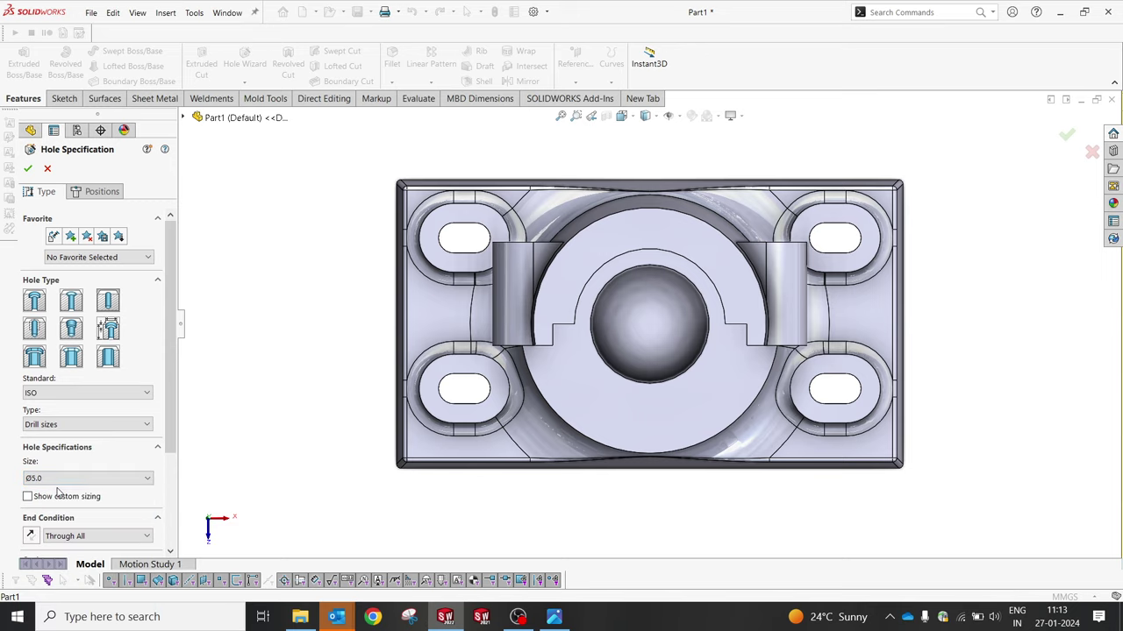
left_click(557, 619)
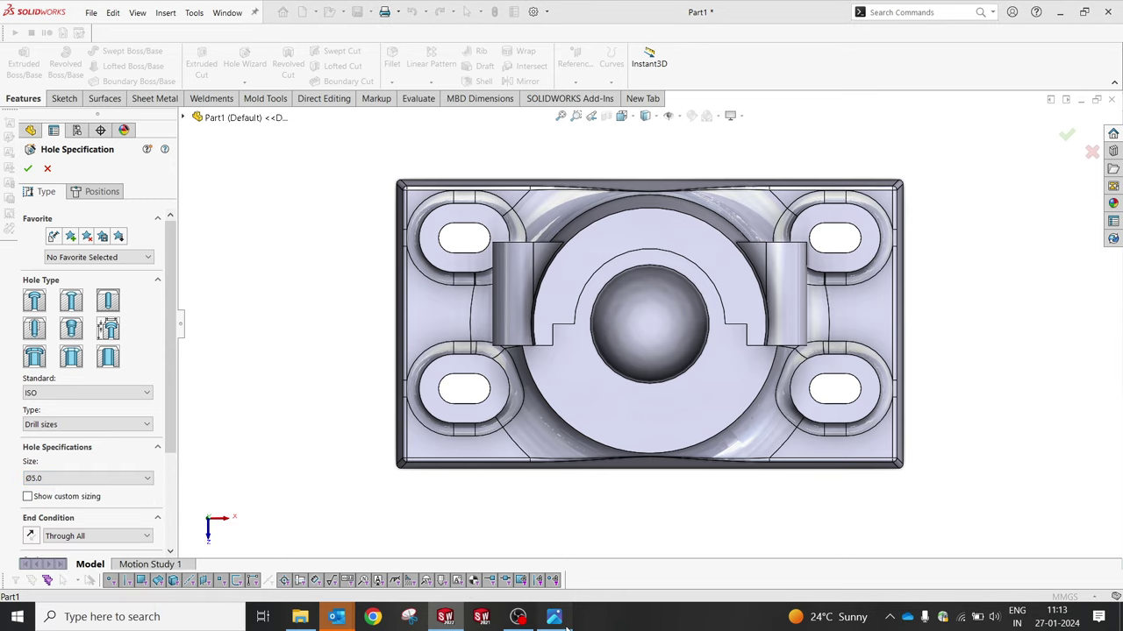
left_click(552, 619)
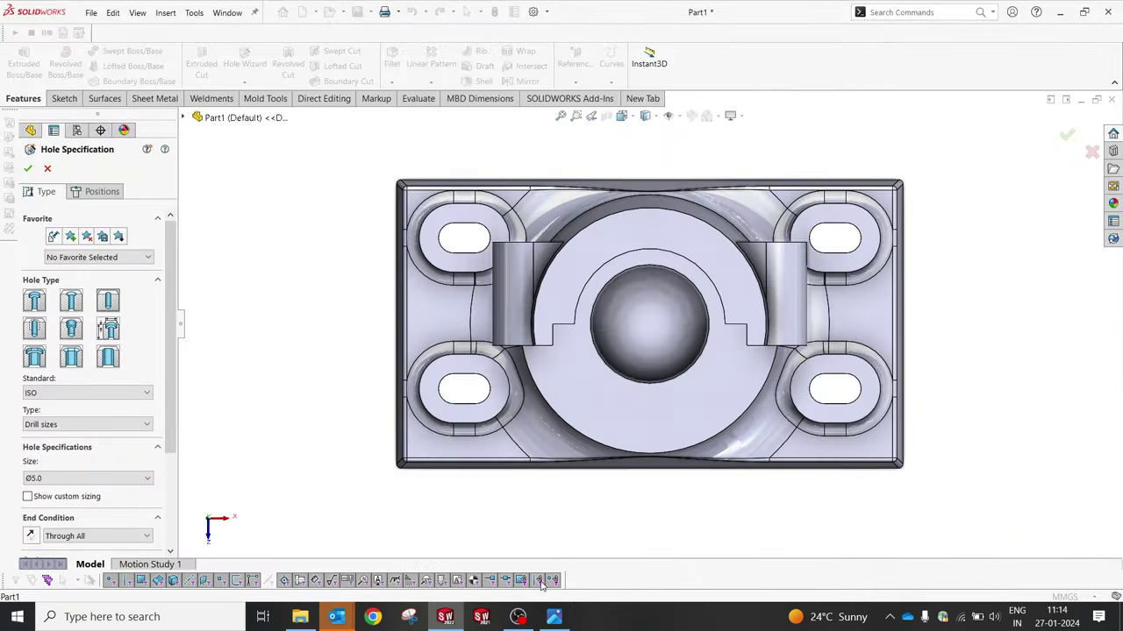
Step: Place the hole point on the bore's bottom face and dimension it 18 mm from the origin
left_click(118, 195)
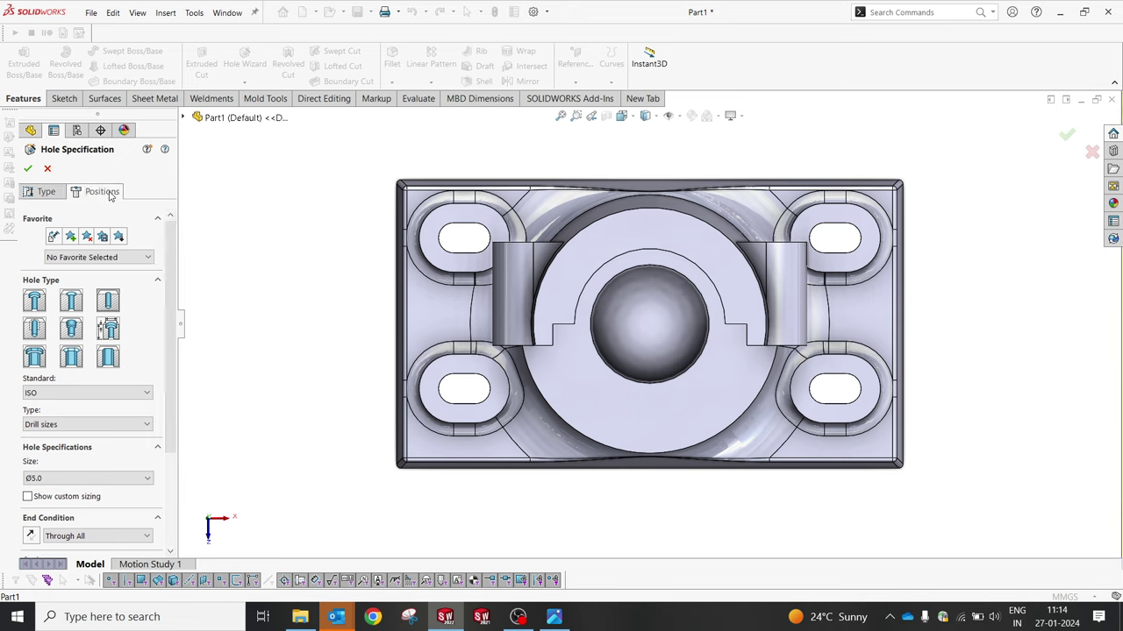
left_click(654, 327)
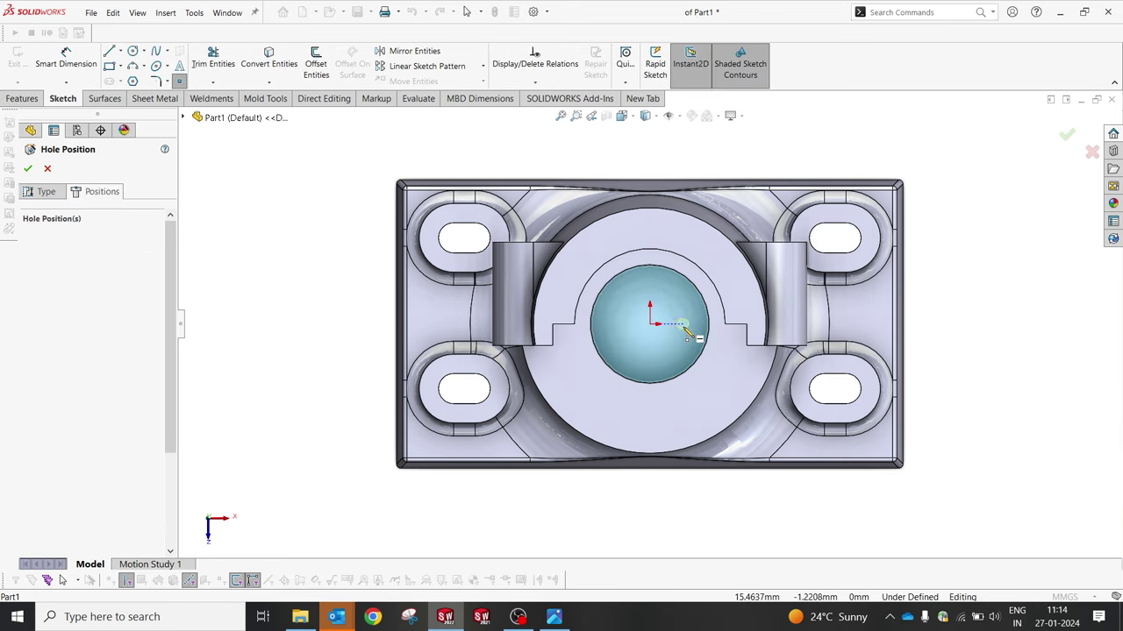
left_click(682, 325)
left_click(65, 61)
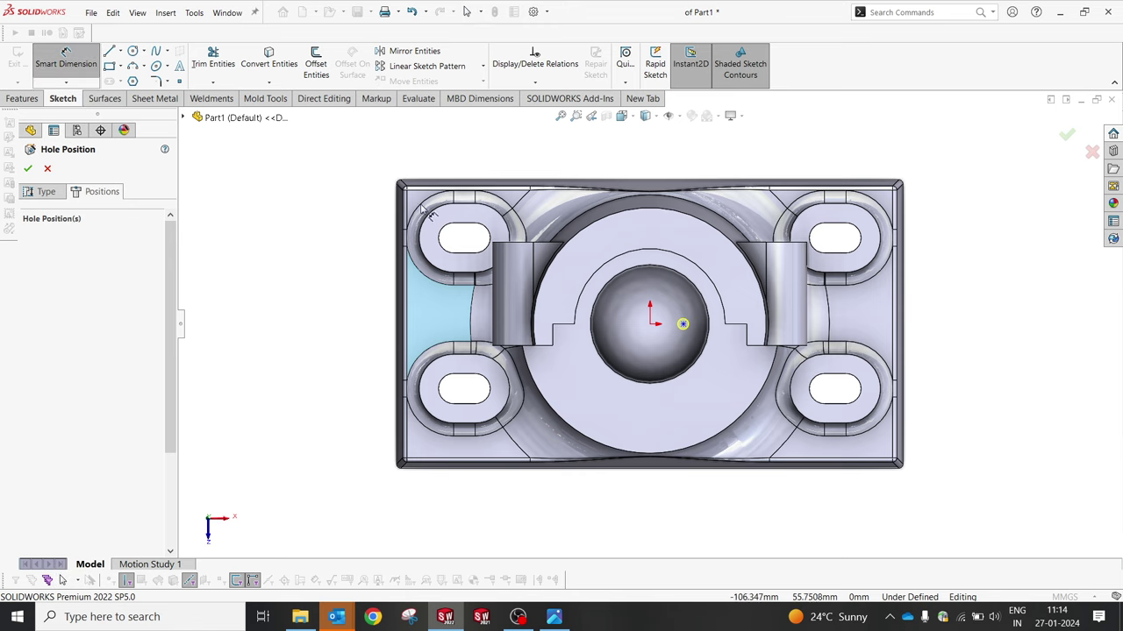
left_click(682, 324)
left_click(650, 325)
left_click(666, 351)
type("1")
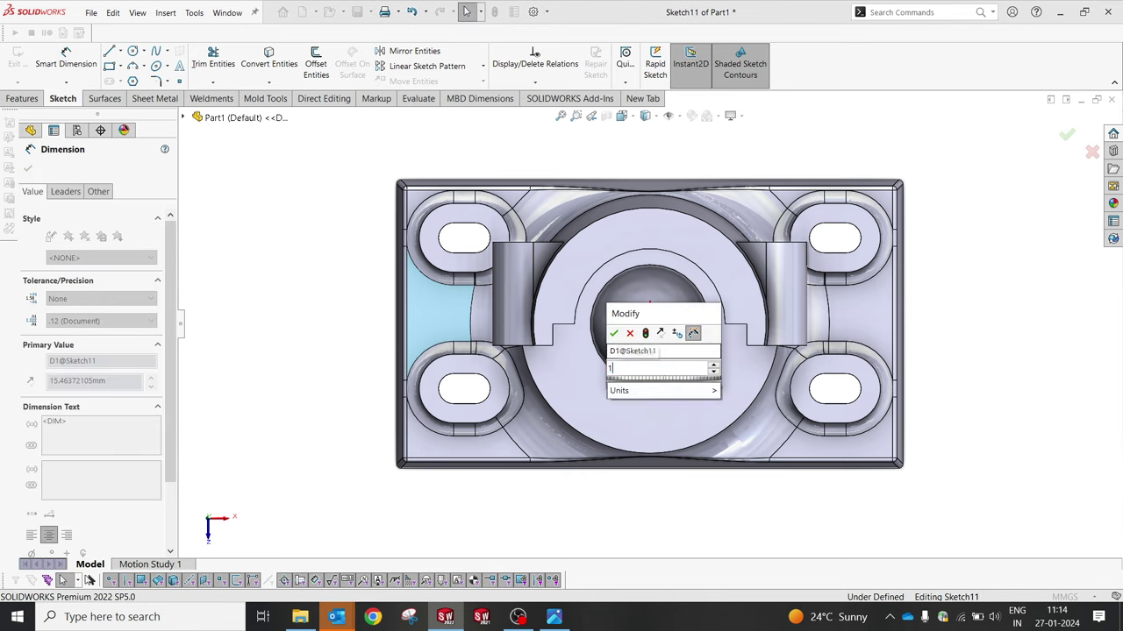
key("Return")
key("Escape")
Step: Add a Horizontal relation between the hole point and the origin, then return to the Type settings
scroll(686, 300, "down", 5)
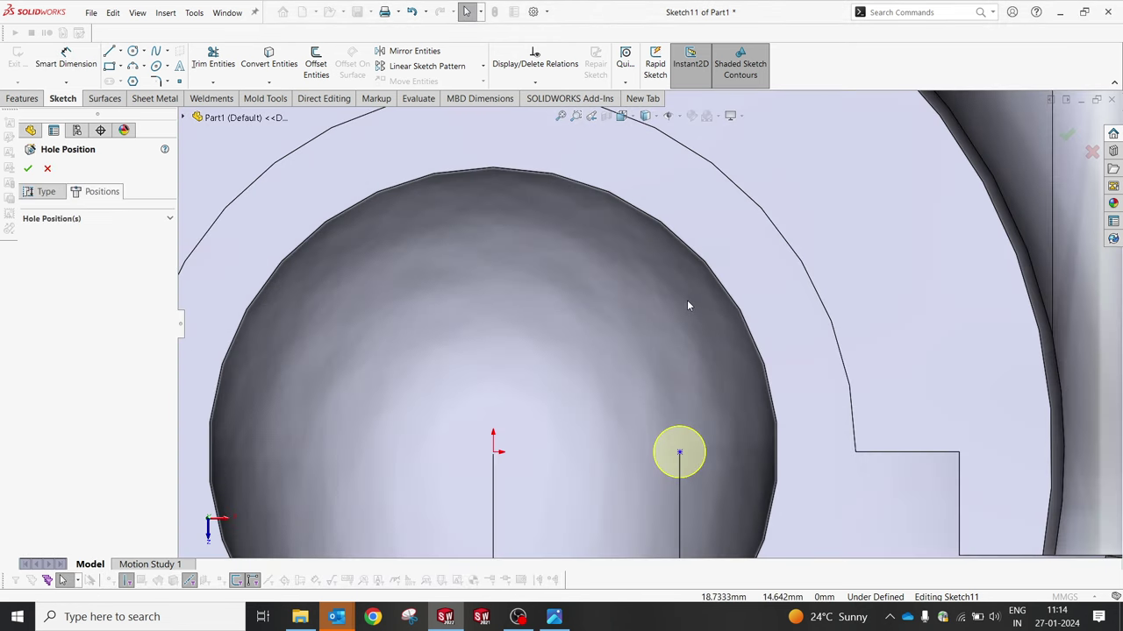
left_click(679, 453)
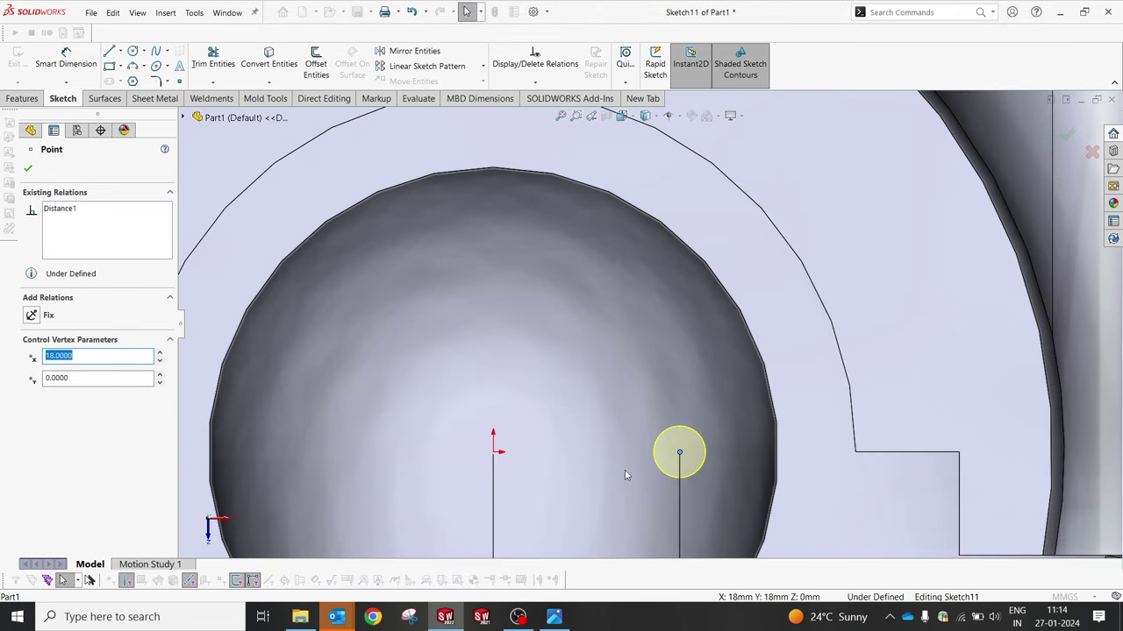
left_click(495, 454, "ctrl")
left_click(529, 401)
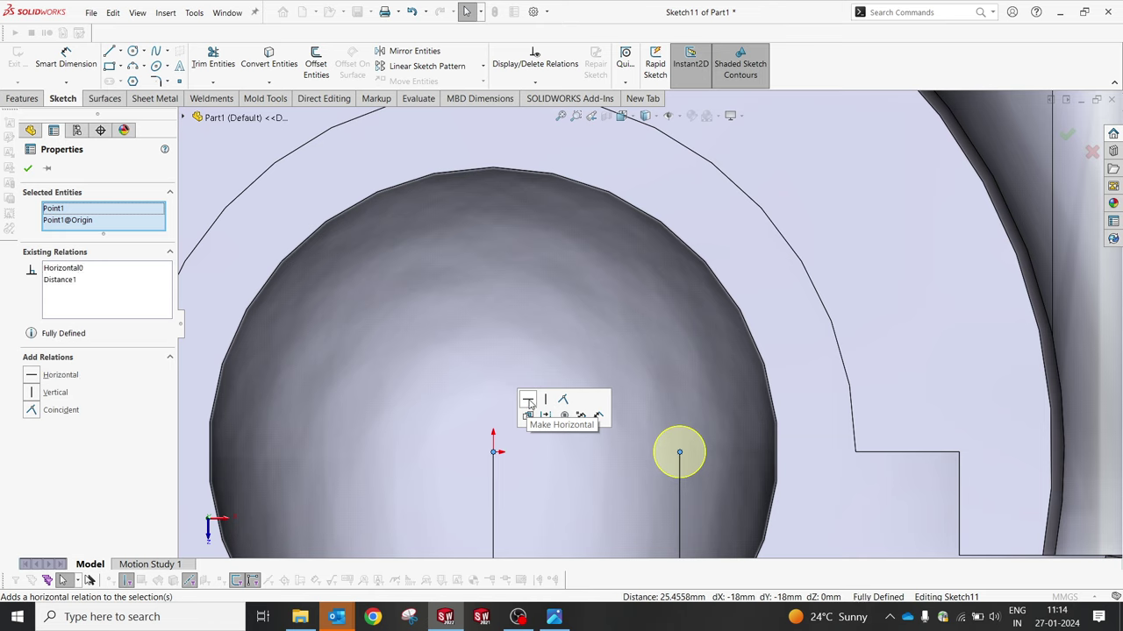
left_click(29, 168)
left_click(44, 191)
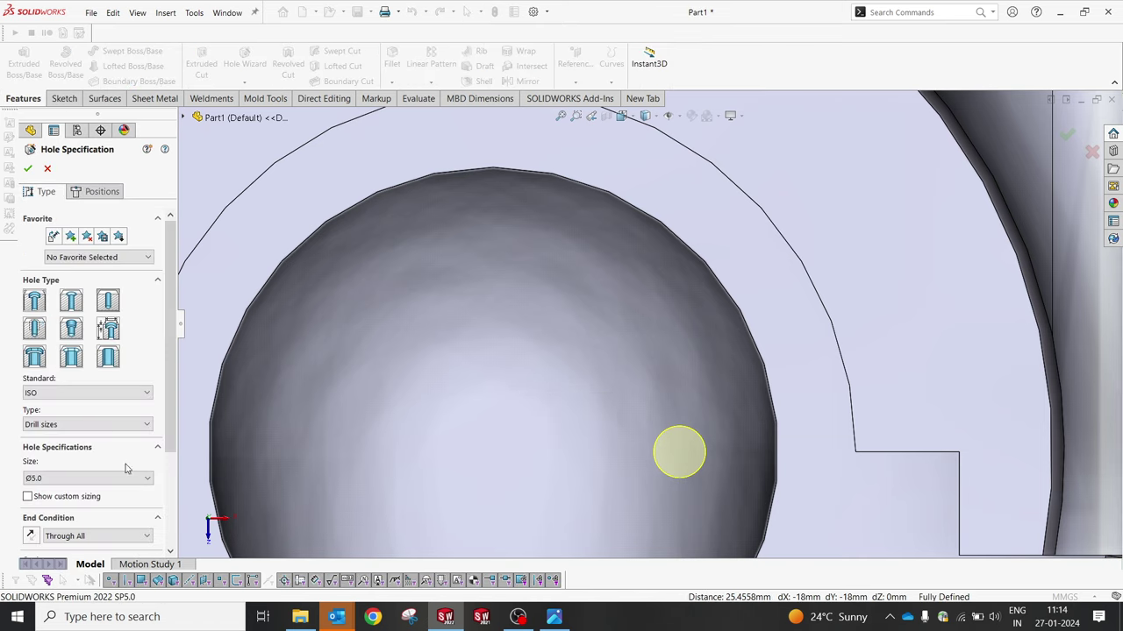
Step: Make the hole a 9 mm Blind Dowel Hole and finish the Ø5.0mm dowel hole
scroll(174, 446, "down", 3)
left_click(70, 446)
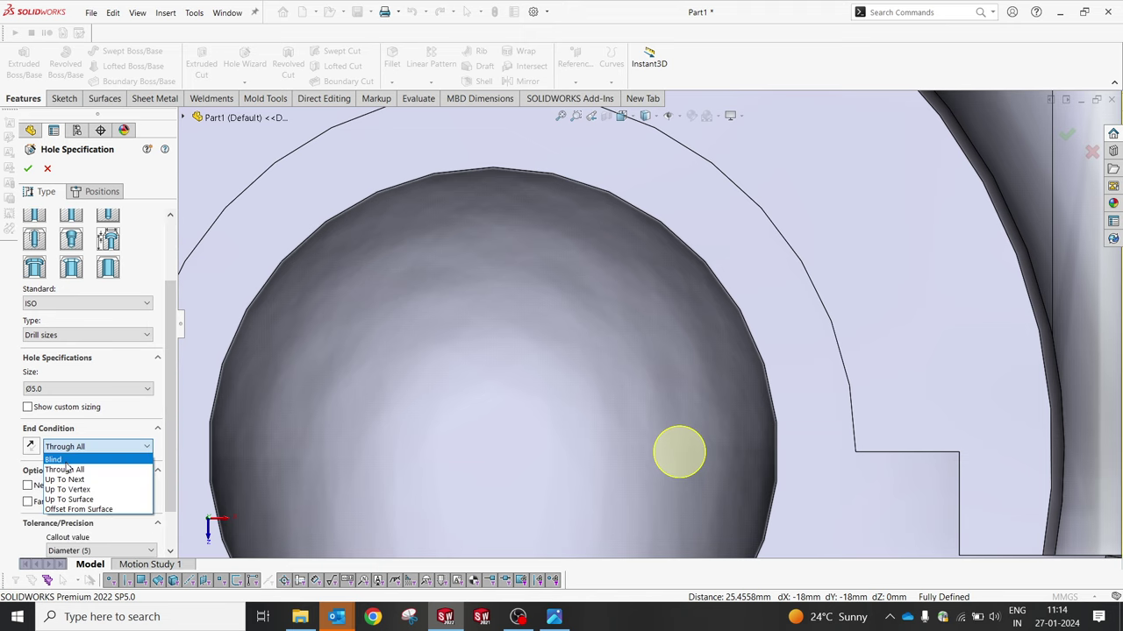
left_click(64, 465)
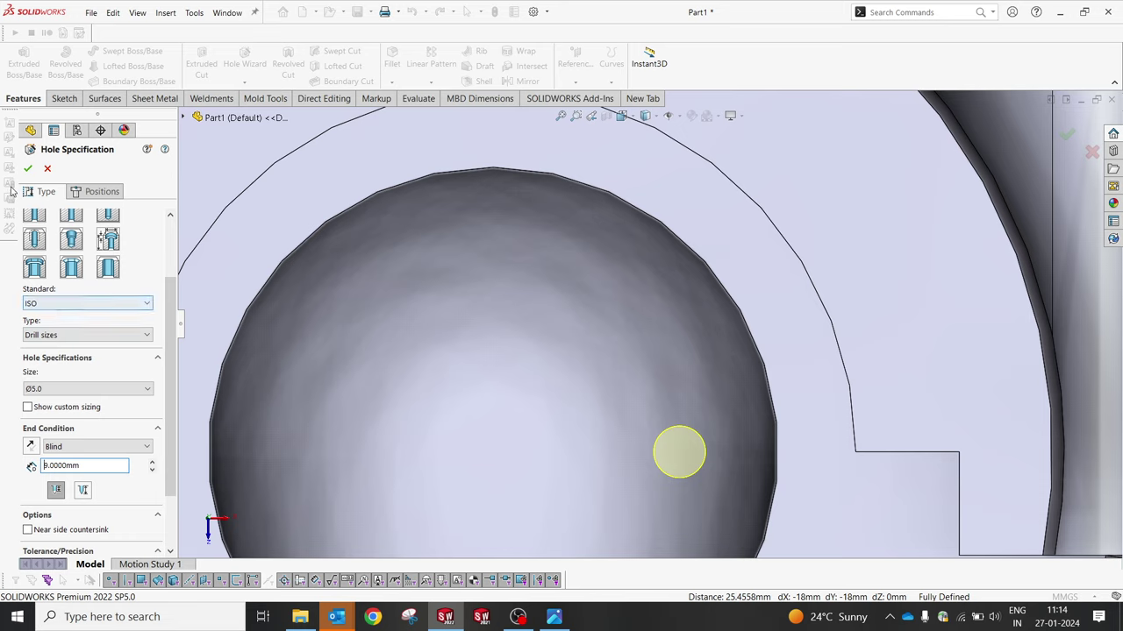
left_click(52, 336)
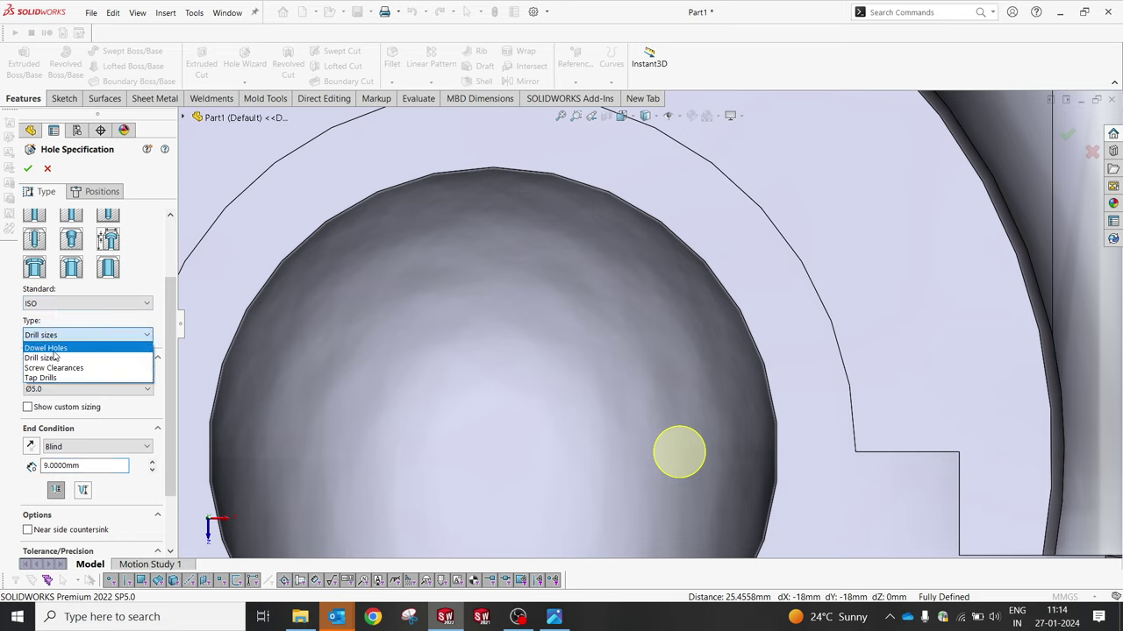
left_click(54, 349)
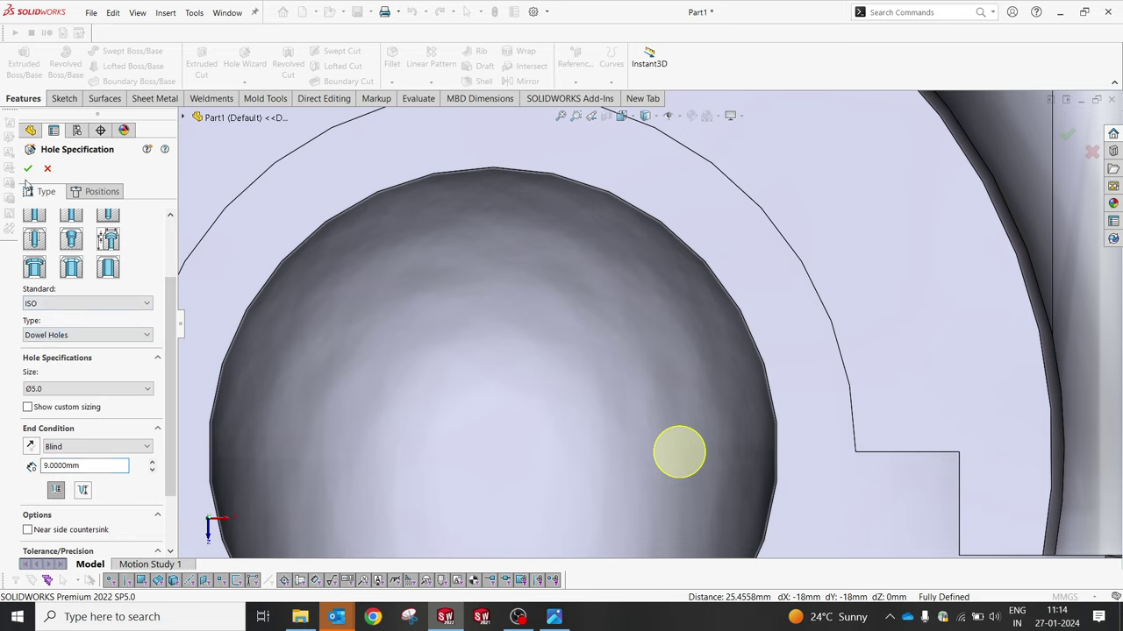
left_click(28, 168)
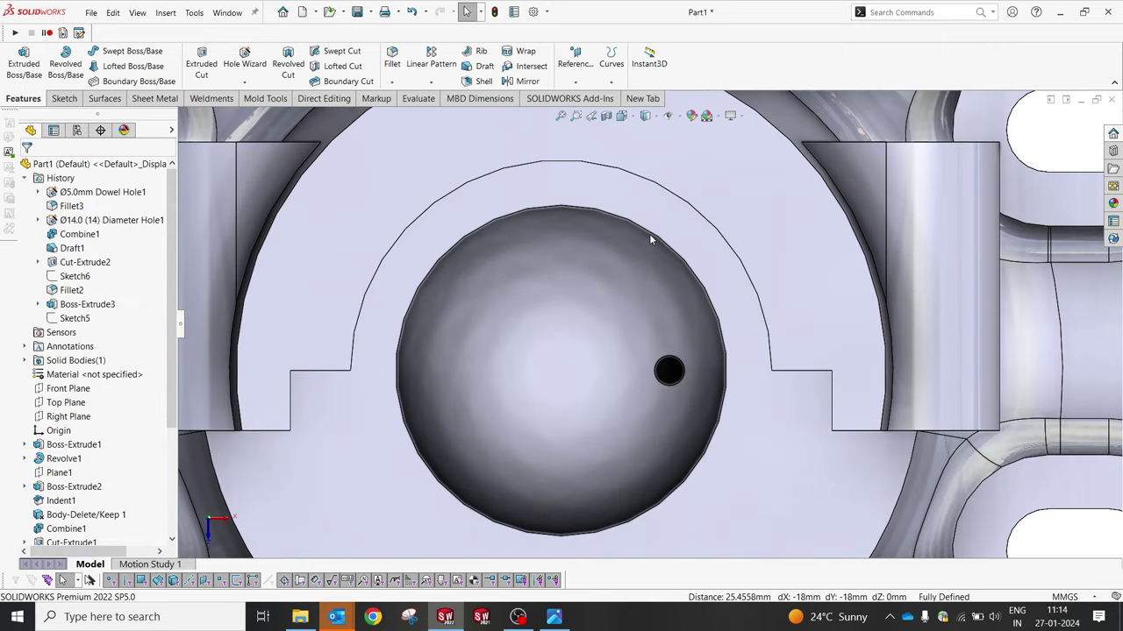
Step: Orbit the part to an isometric, more top-down view and clear the face selection
scroll(649, 233, "up", 5)
scroll(635, 375, "down", 2)
scroll(658, 168, "up", 3)
middle_click_drag(647, 421, 622, 232)
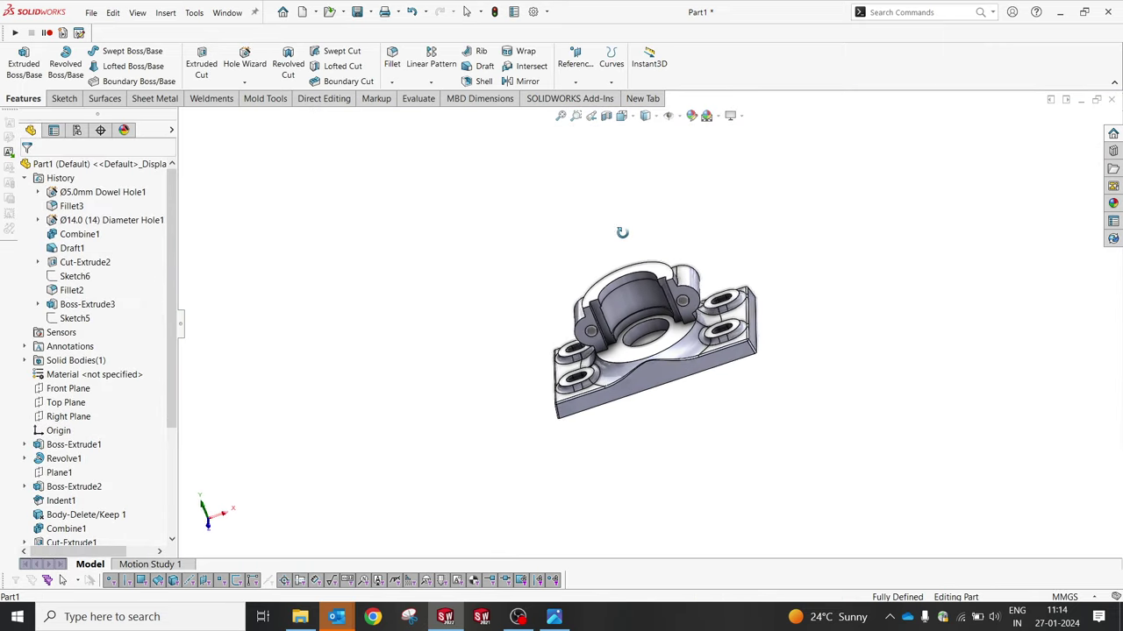
scroll(636, 346, "down", 3)
scroll(619, 388, "down", 2)
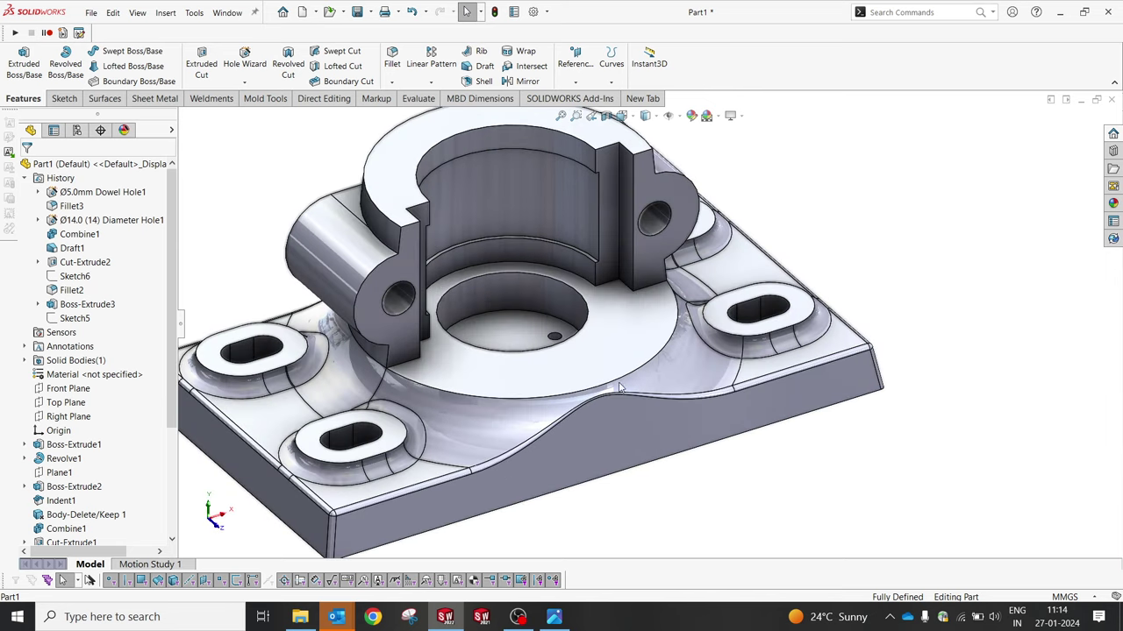
middle_click_drag(619, 389, 605, 373)
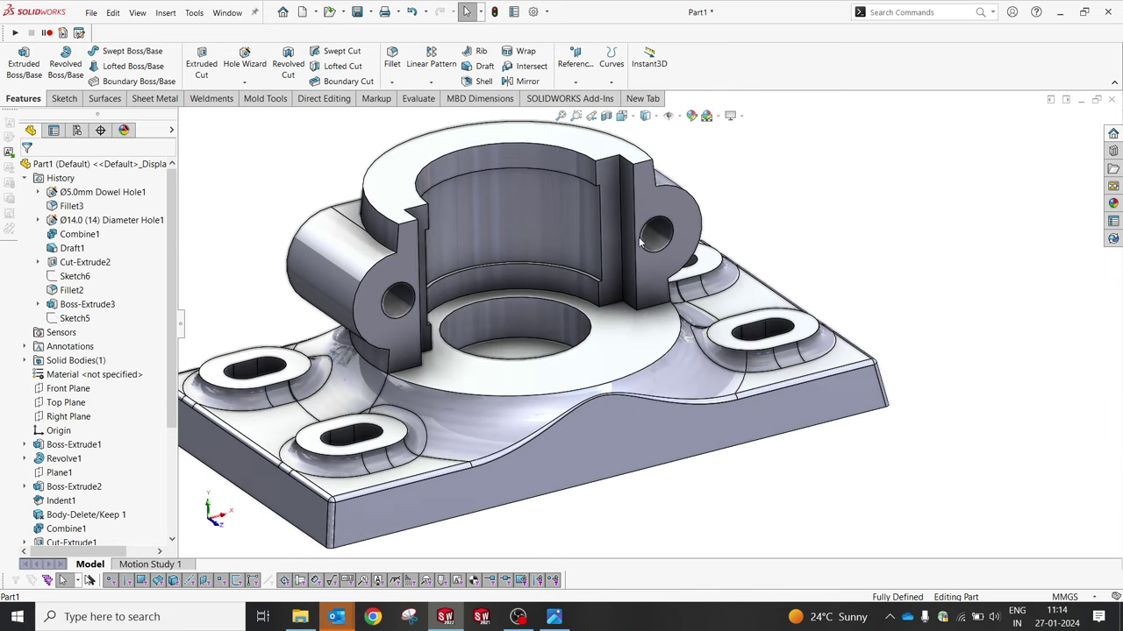
right_click(664, 208)
key("Escape")
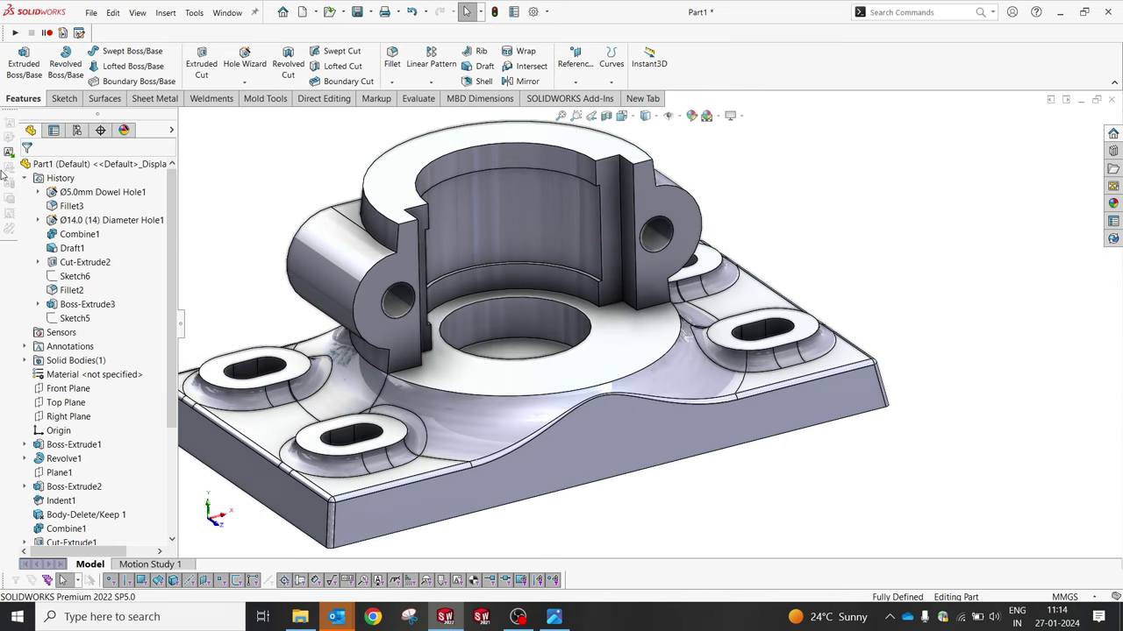
Step: Apply Gray Cast Iron from SOLIDWORKS Materials > Iron to the body and close the Material dialog
left_click(24, 179)
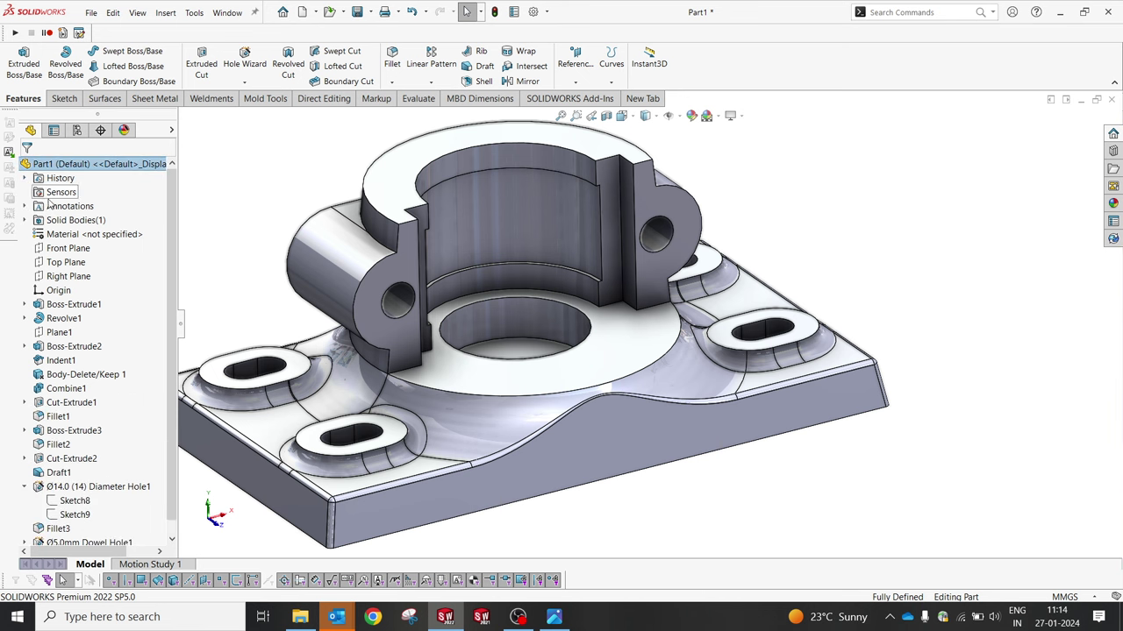
right_click(82, 236)
left_click(141, 241)
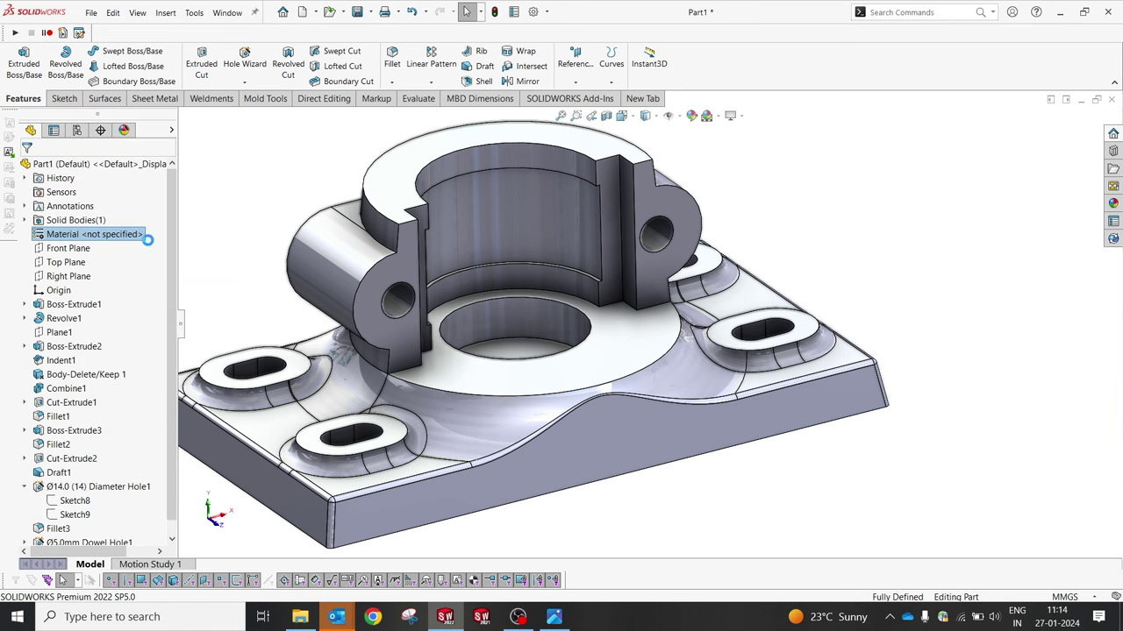
left_click(312, 166)
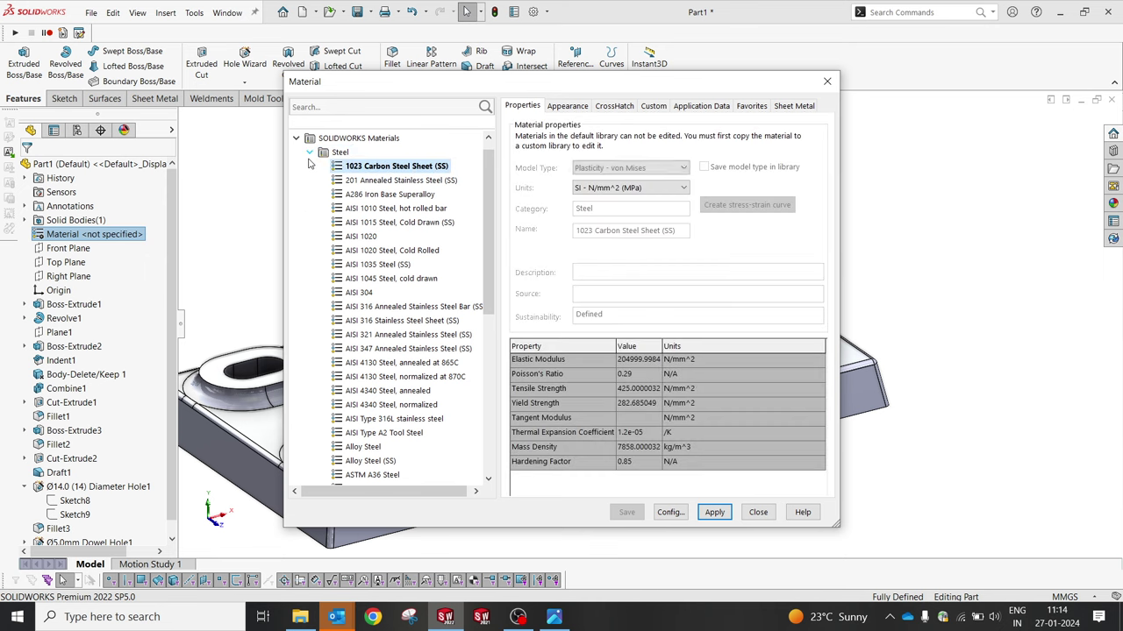
left_click(309, 152)
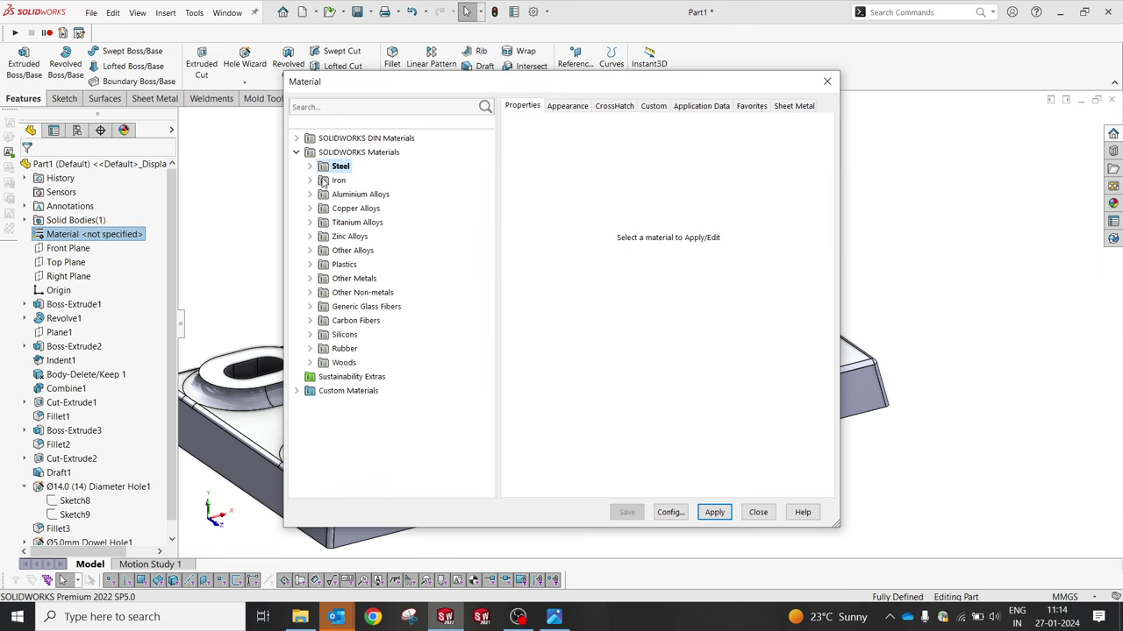
left_click(309, 180)
left_click(372, 224)
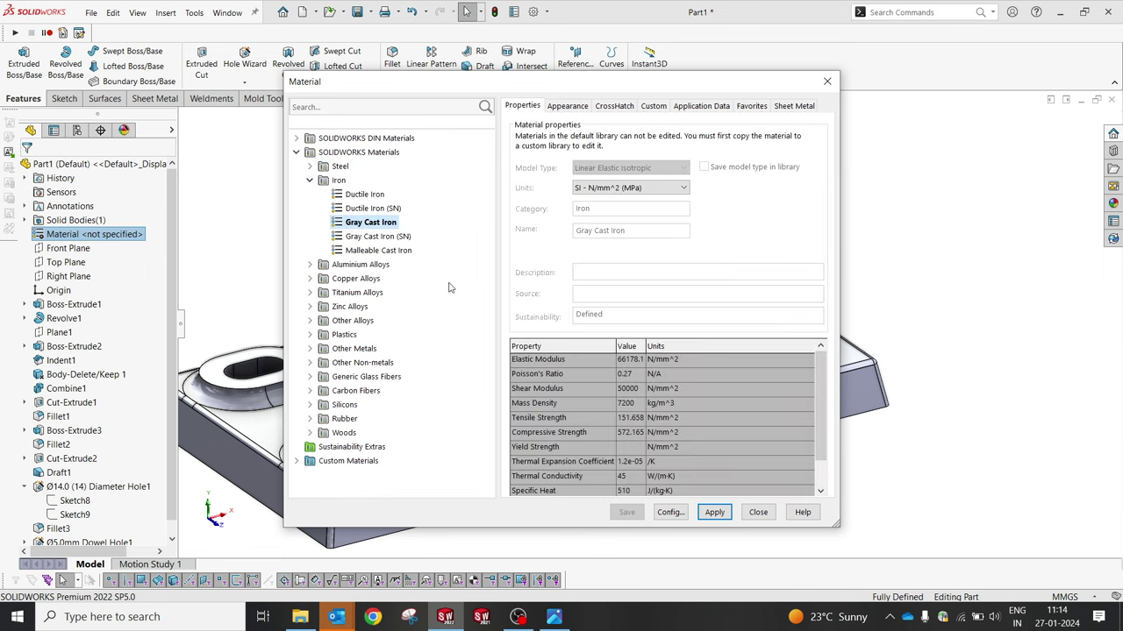
left_click(715, 514)
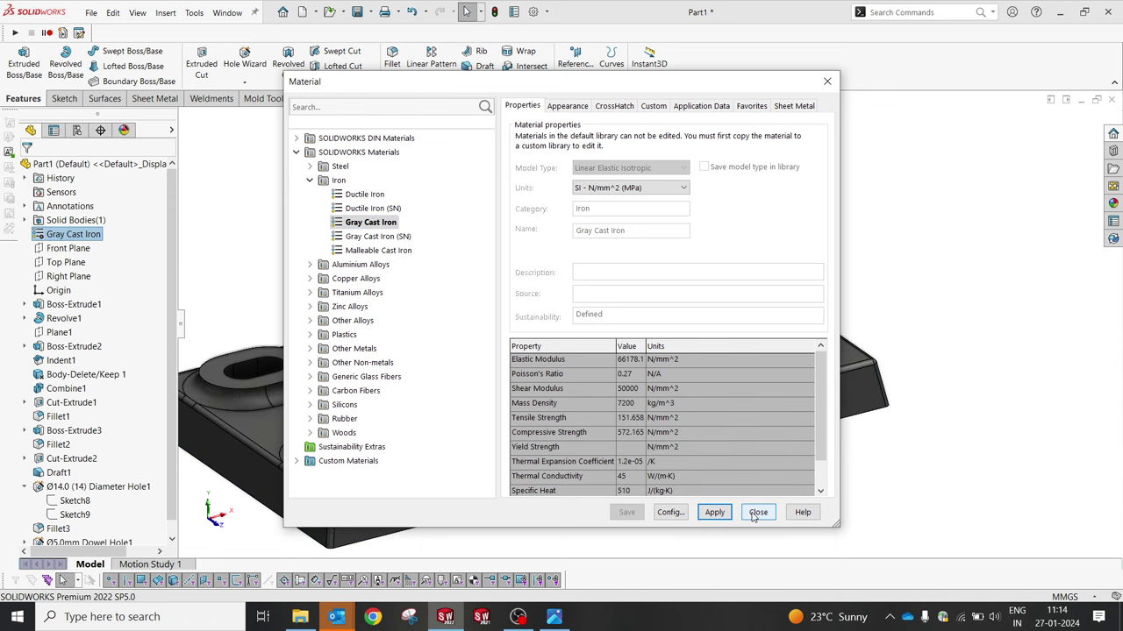
left_click(756, 513)
scroll(546, 361, "up", 3)
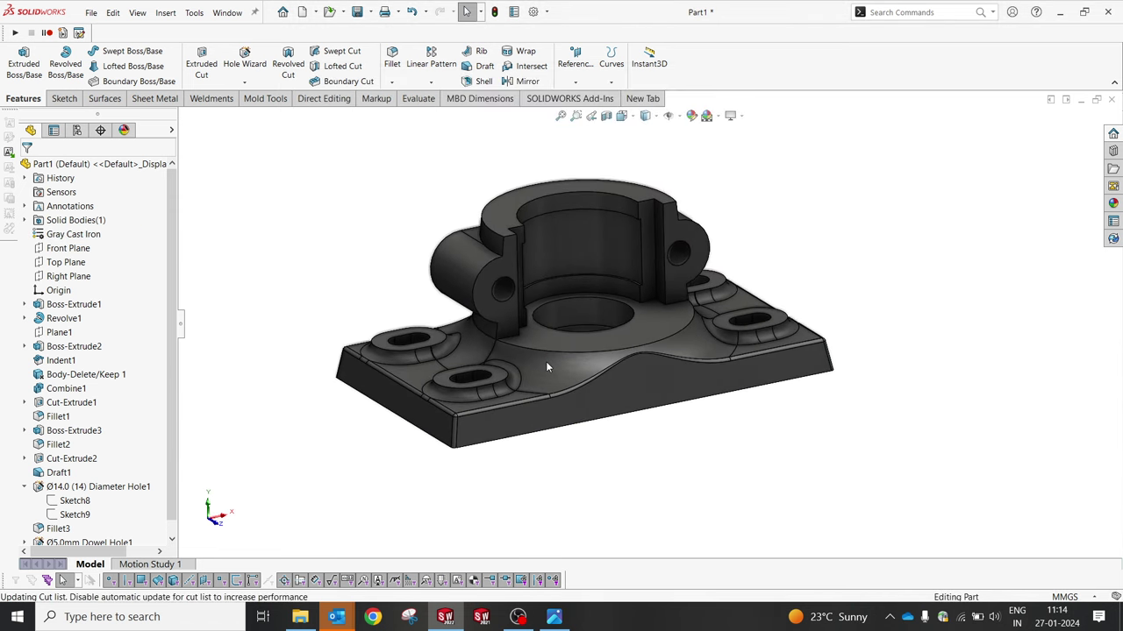
scroll(657, 314, "down", 3)
Step: Colour the bearing seat face red, plus the hole's inner wall and bottom face
right_click(660, 319)
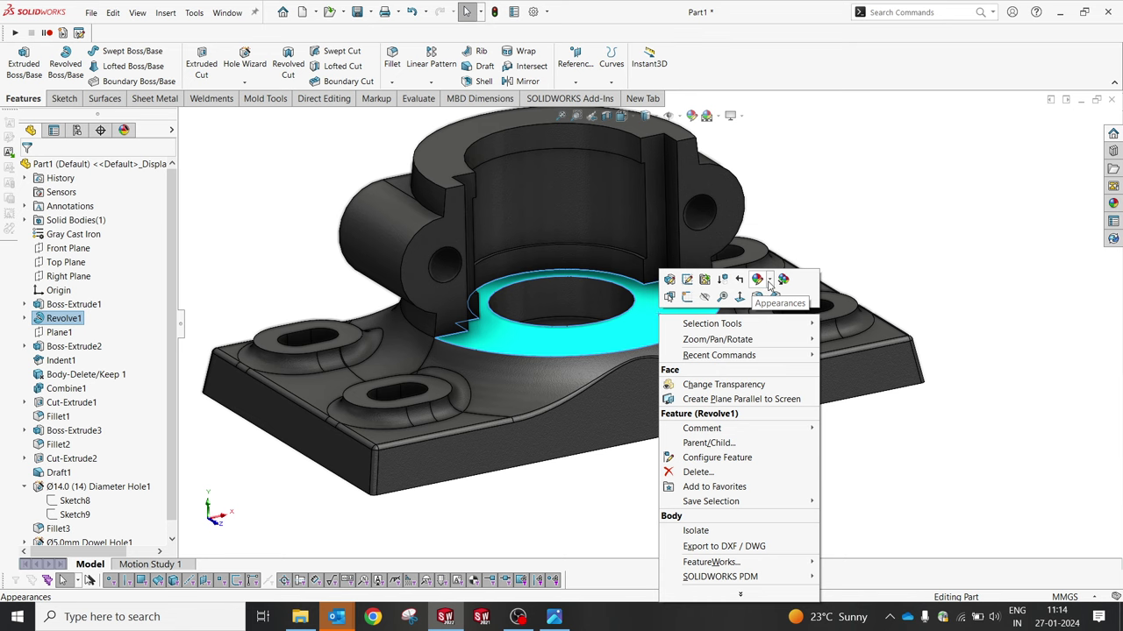
left_click(769, 282)
left_click(772, 308)
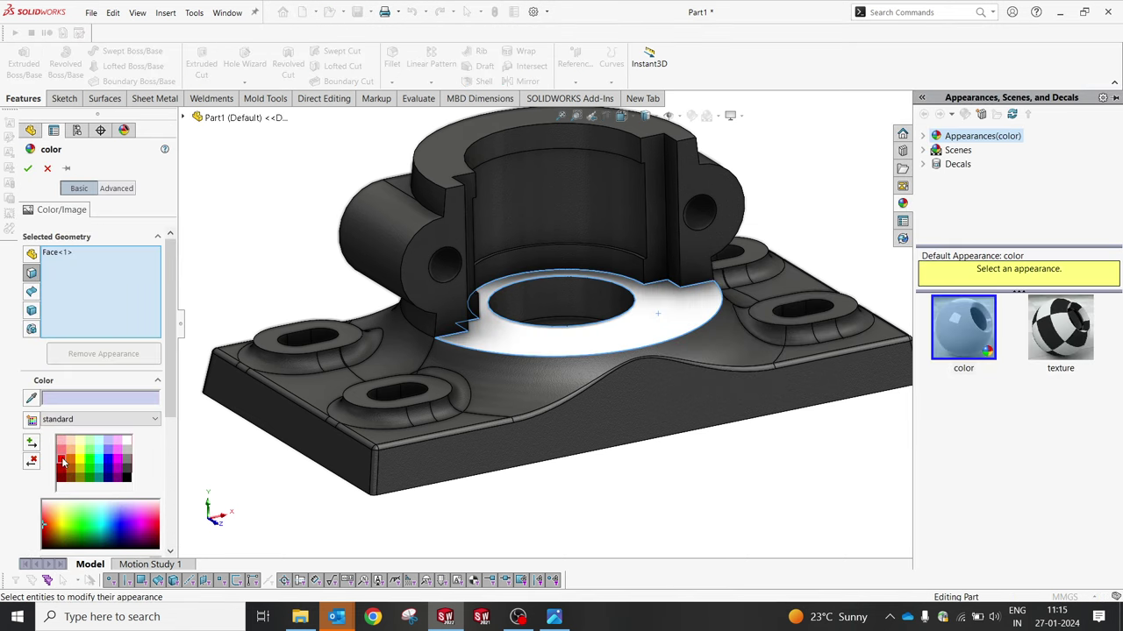
left_click(64, 463)
scroll(638, 306, "down", 3)
scroll(533, 298, "down", 2)
left_click(534, 298)
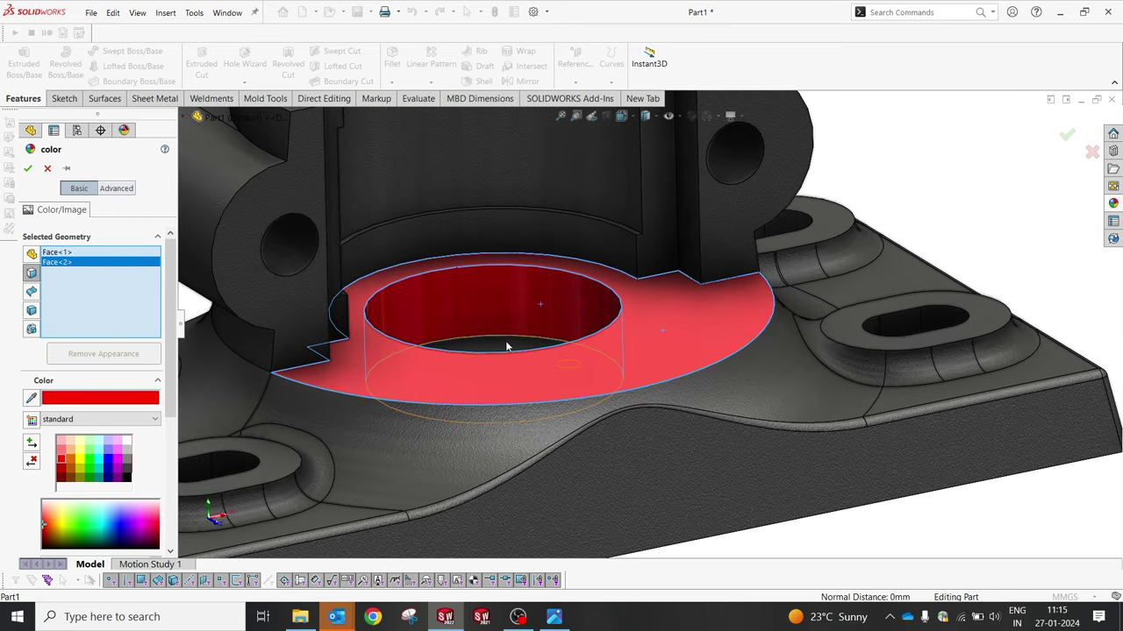
left_click(506, 345)
Step: Add the upper cylindrical wall, top strip, other housing faces and a lug hole to the red faces
middle_click_drag(506, 345, 617, 297)
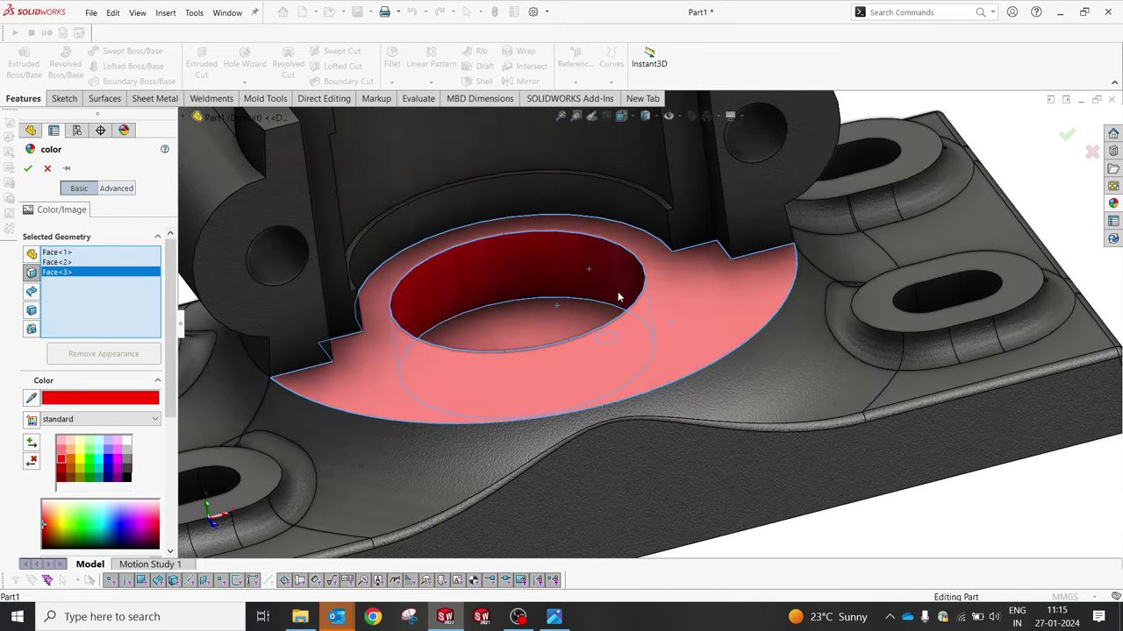
left_click(667, 221)
scroll(666, 221, "down", 5)
left_click(664, 192)
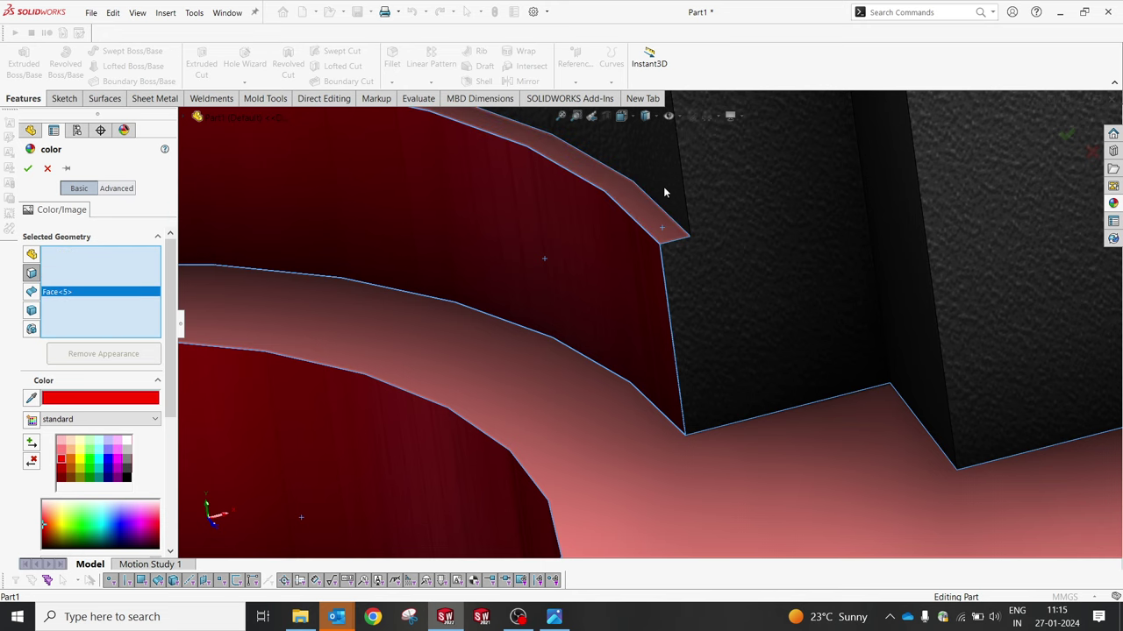
left_click(701, 263)
left_click(738, 306)
left_click(897, 295)
left_click(796, 328)
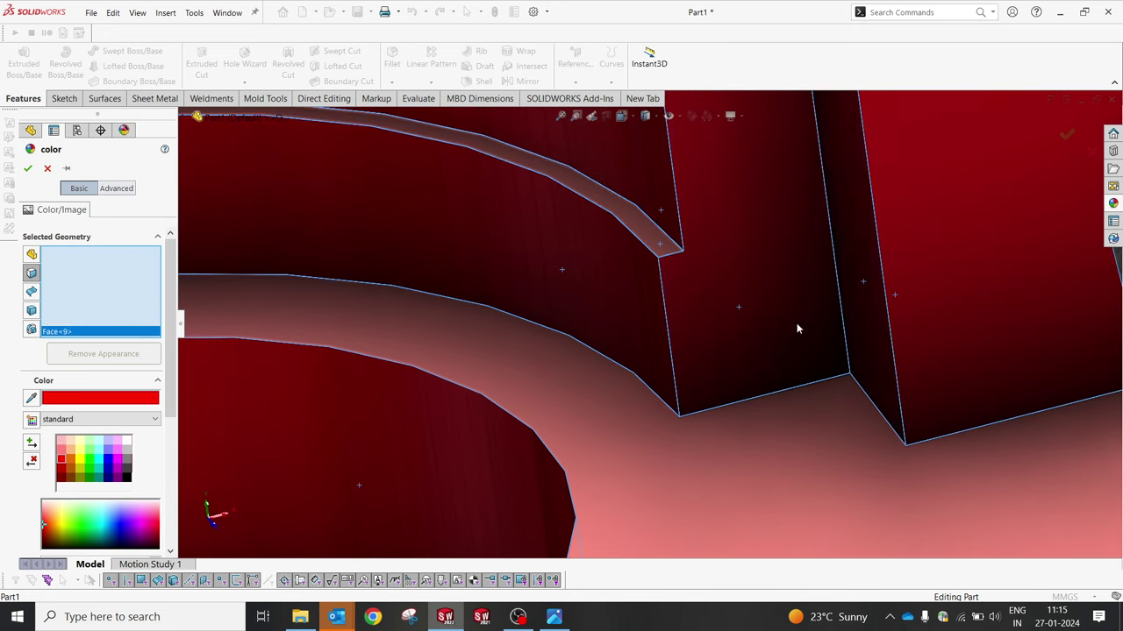
key("f")
scroll(794, 343, "down", 5)
left_click(794, 347)
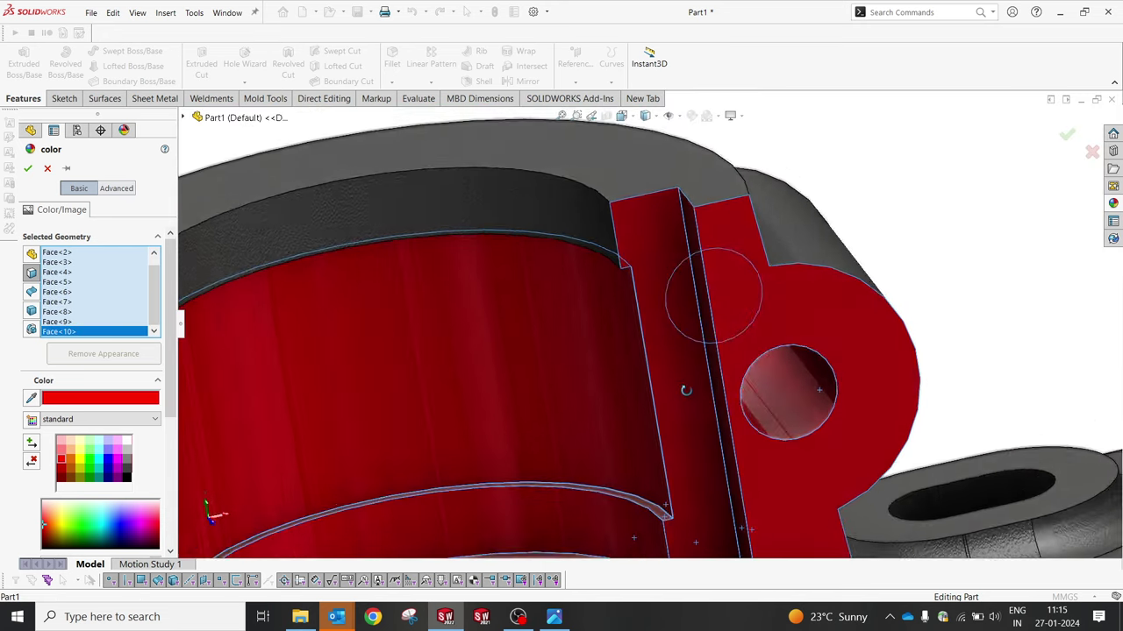
Step: Add the inner cylindrical wall, its groove, and the lug face, side and hole to the red faces
mouse_move(686, 390)
middle_mouse_down()
mouse_move(402, 407)
mouse_move(378, 274)
middle_mouse_up()
left_click(345, 307)
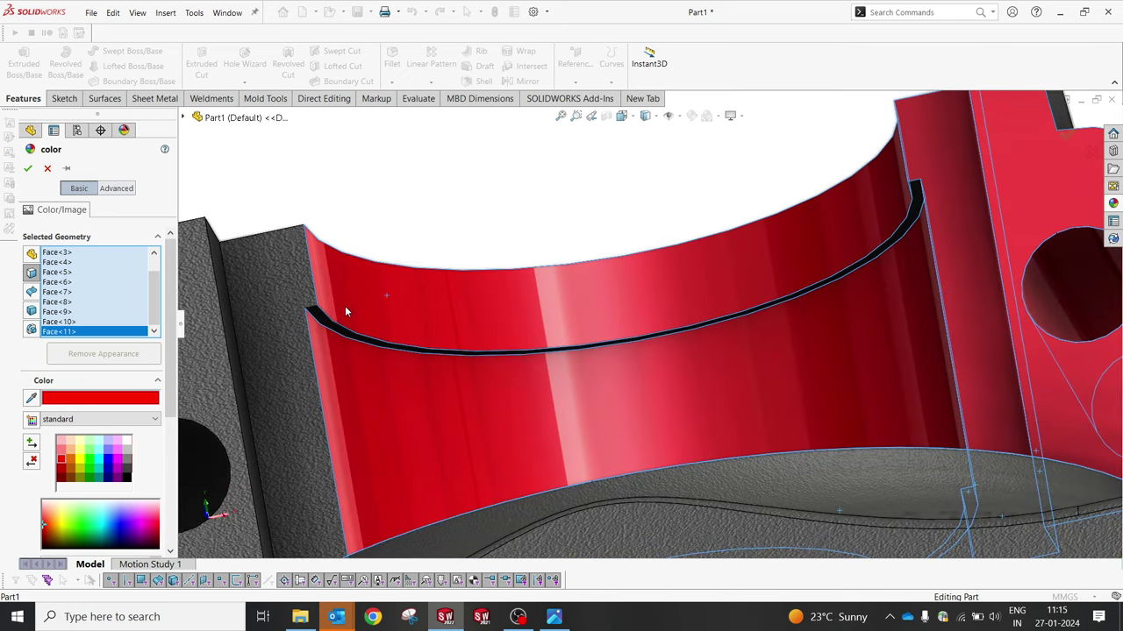
scroll(344, 323, "down", 3)
left_click(397, 342)
scroll(396, 342, "up", 5)
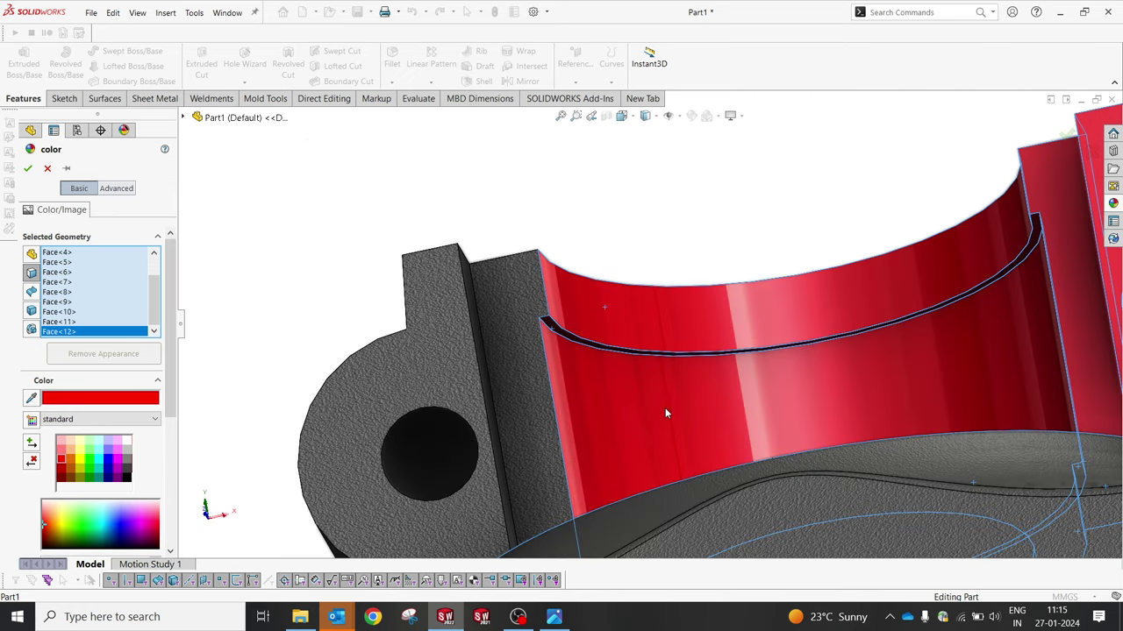
mouse_move(665, 408)
middle_mouse_down()
mouse_move(704, 471)
mouse_move(617, 478)
middle_mouse_up()
scroll(617, 478, "down", 3)
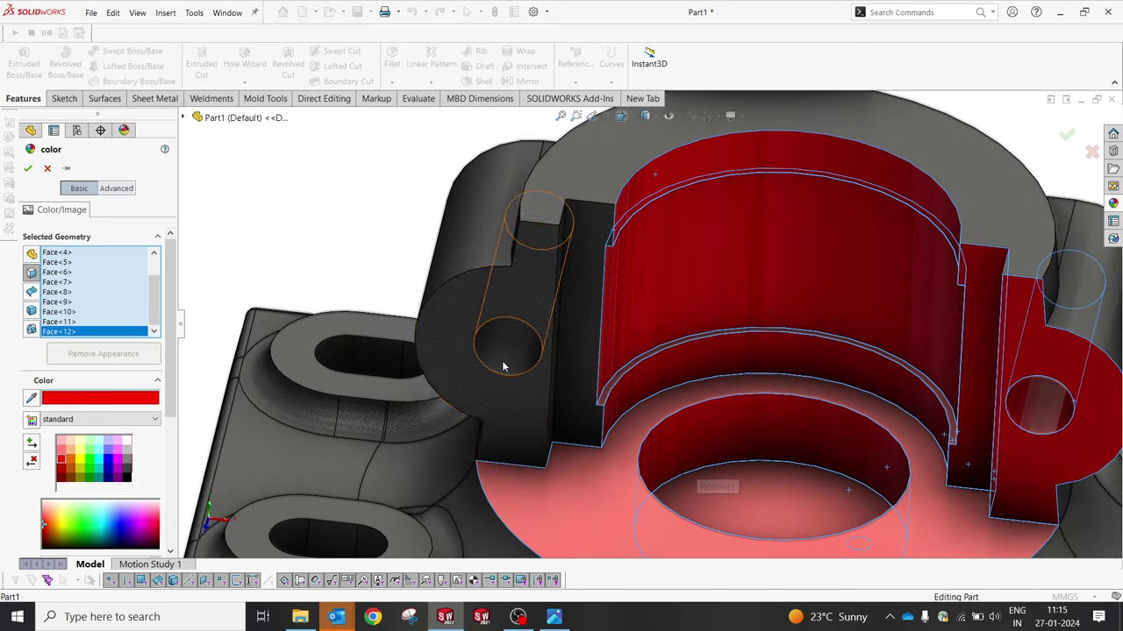
left_click(554, 273)
scroll(554, 273, "down", 2)
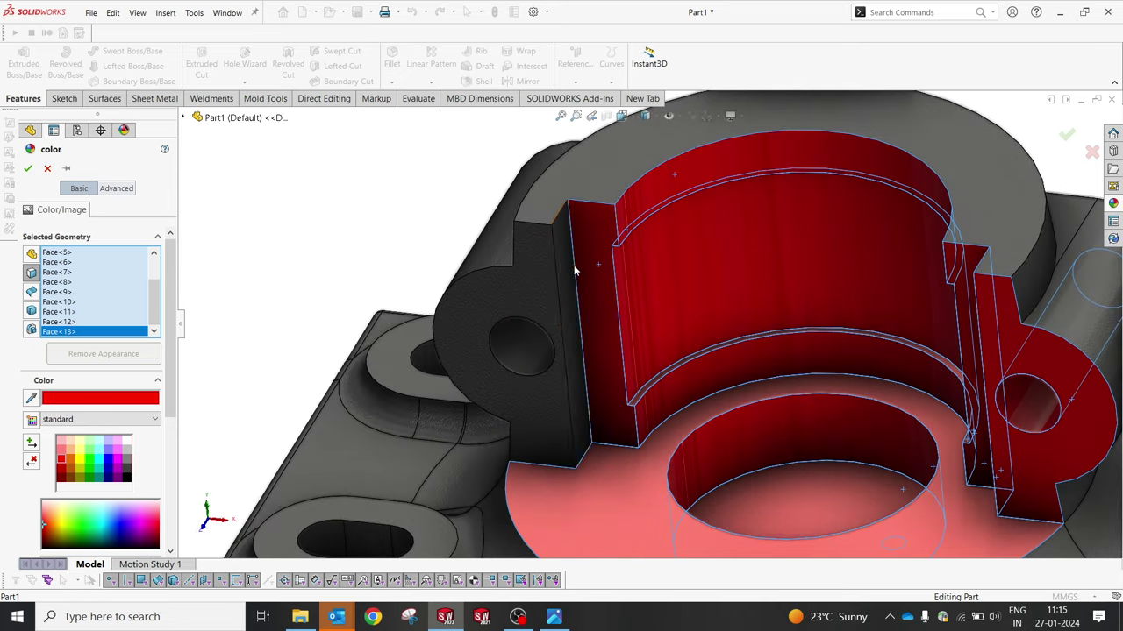
left_click(573, 265)
left_click(521, 286)
left_click(521, 363)
Step: Add the left base boss face, drop one lug face from the red set, and view from the top
middle_click_drag(521, 363, 539, 338)
scroll(539, 339, "up", 3)
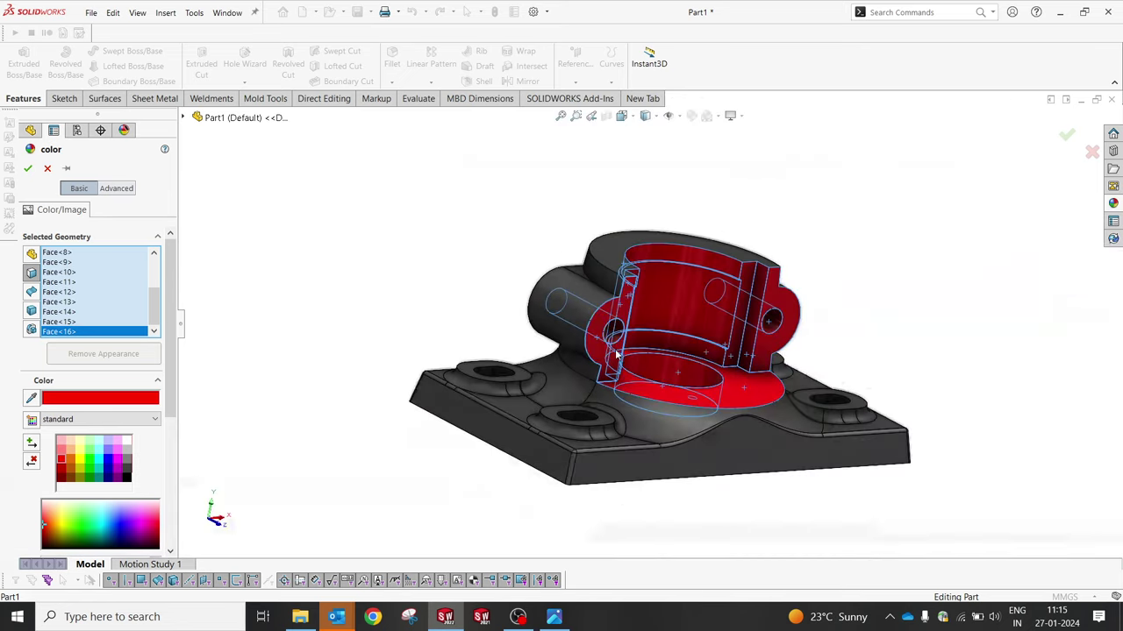
scroll(522, 392, "down", 3)
left_click(507, 370)
mouse_move(522, 392)
middle_mouse_down()
mouse_move(511, 597)
mouse_move(526, 333)
middle_mouse_up()
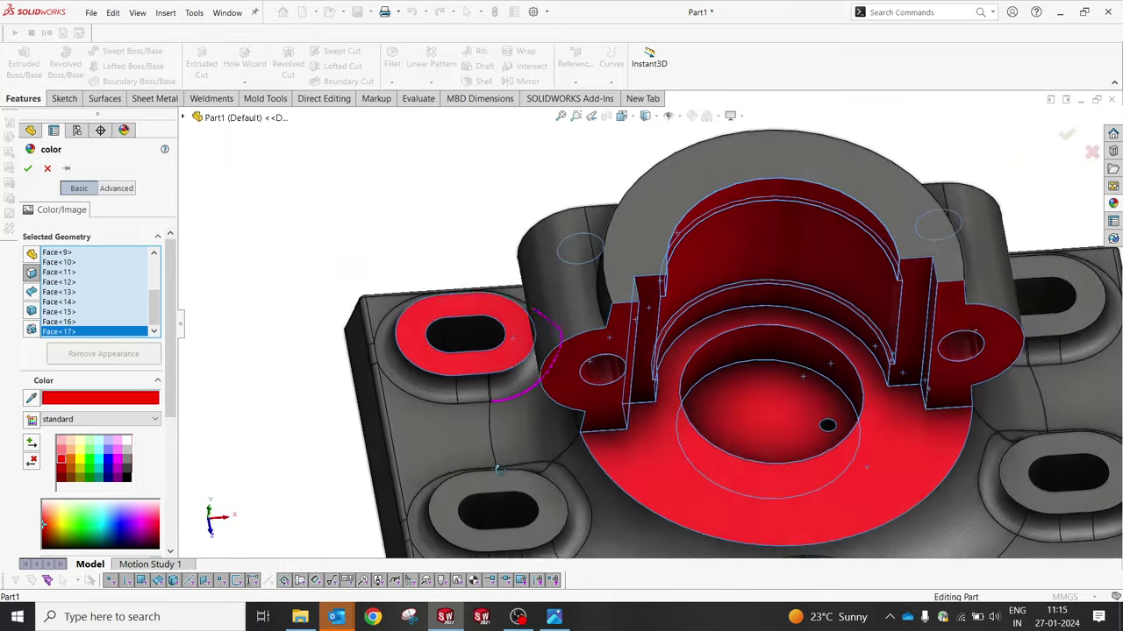
left_click(521, 338)
key("space")
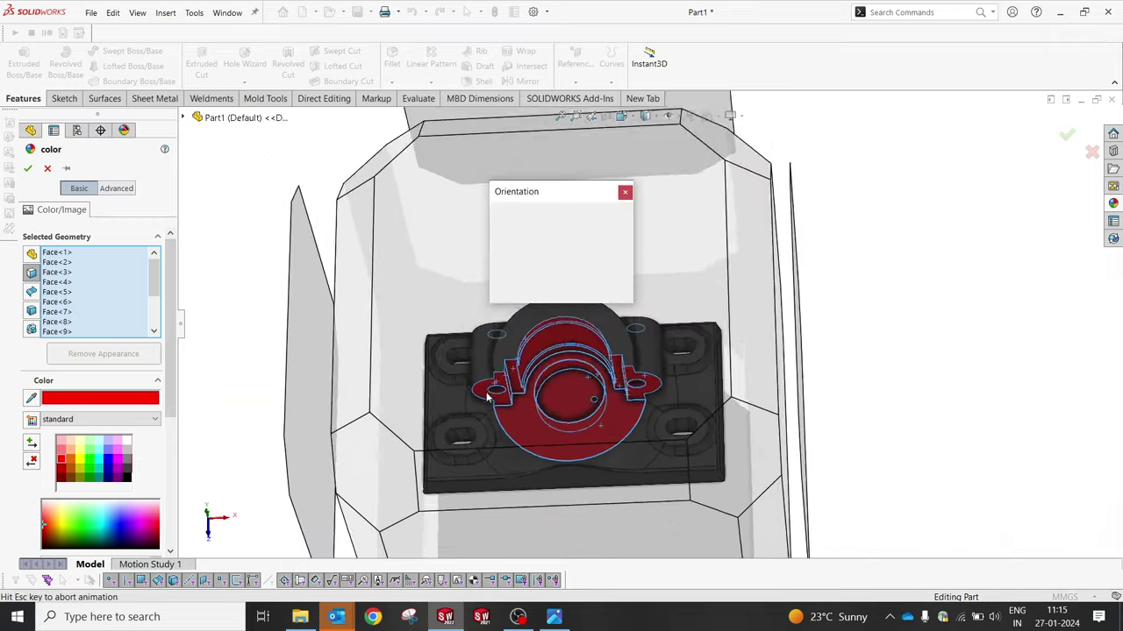
left_click(433, 326)
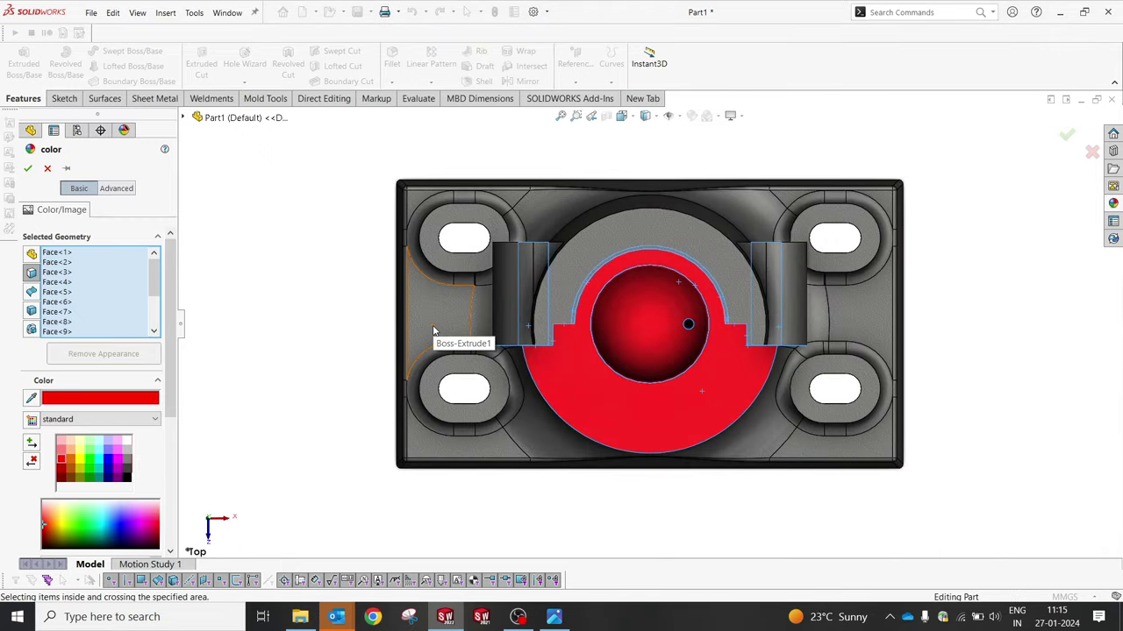
Step: Colour the four mounting boss tops and the base plate's underside red
mouse_move(900, 512)
middle_mouse_down()
mouse_move(747, 473)
mouse_move(718, 424)
middle_mouse_up()
scroll(718, 425, "down", 3)
scroll(712, 405, "down", 2)
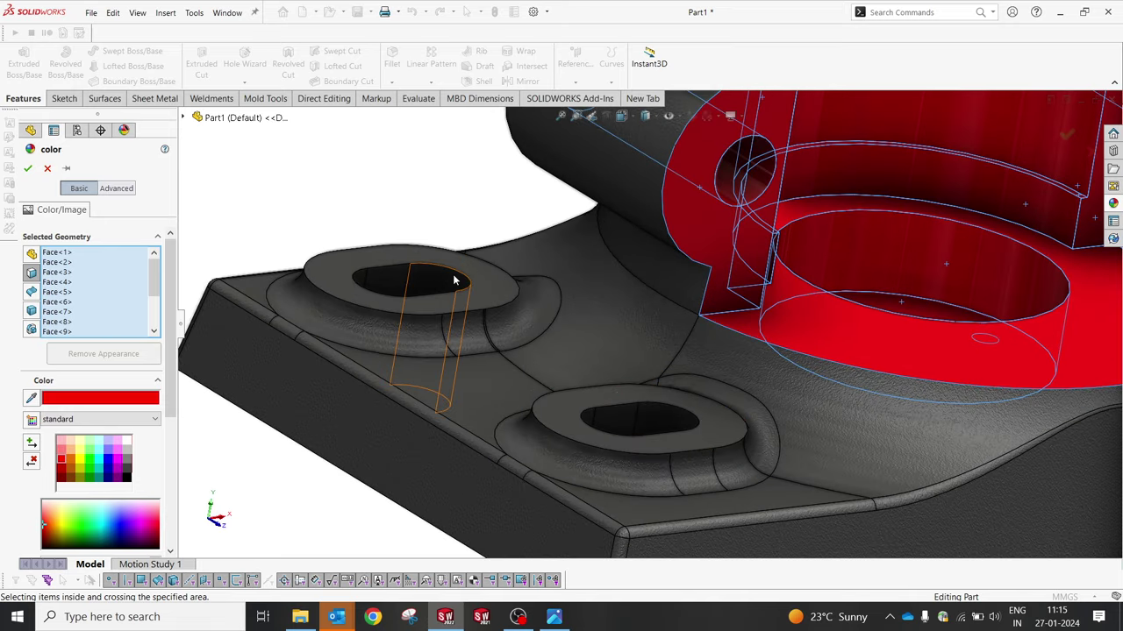
left_click(491, 298)
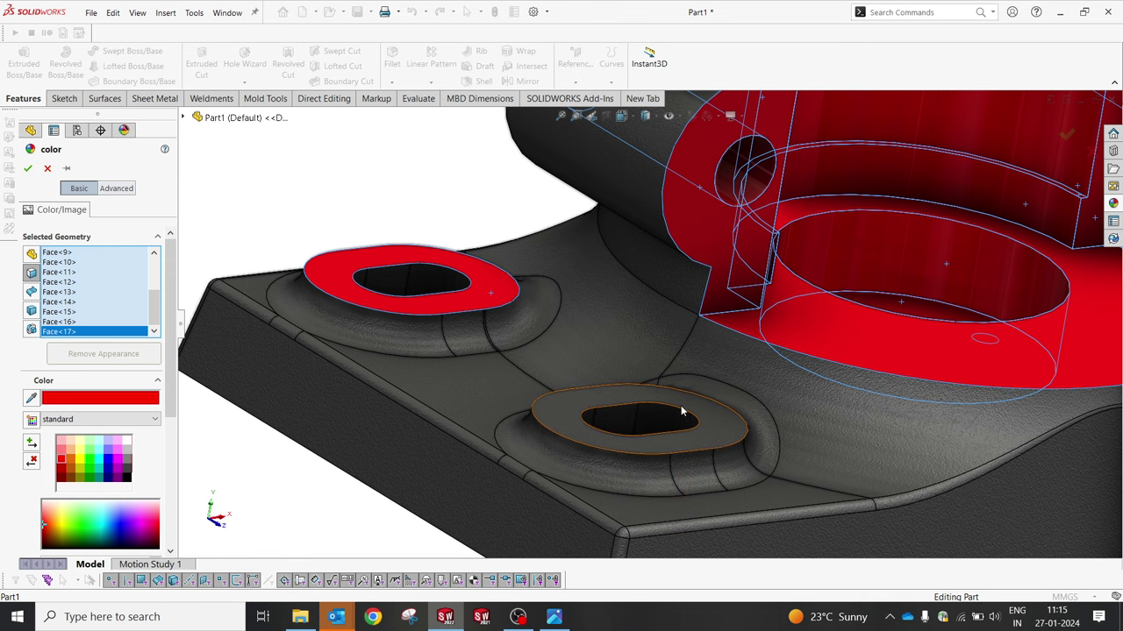
left_click(688, 414)
scroll(667, 409, "up", 5)
middle_click_drag(962, 370, 600, 328)
scroll(600, 328, "down", 3)
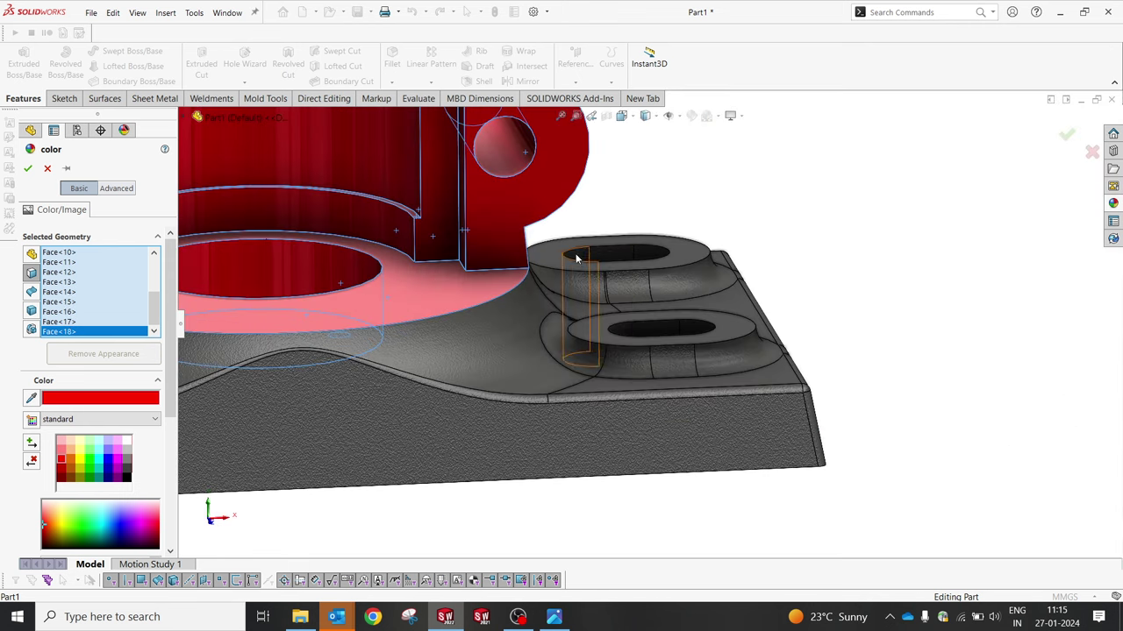
left_click(600, 328)
left_click(614, 255)
scroll(575, 366, "up", 4)
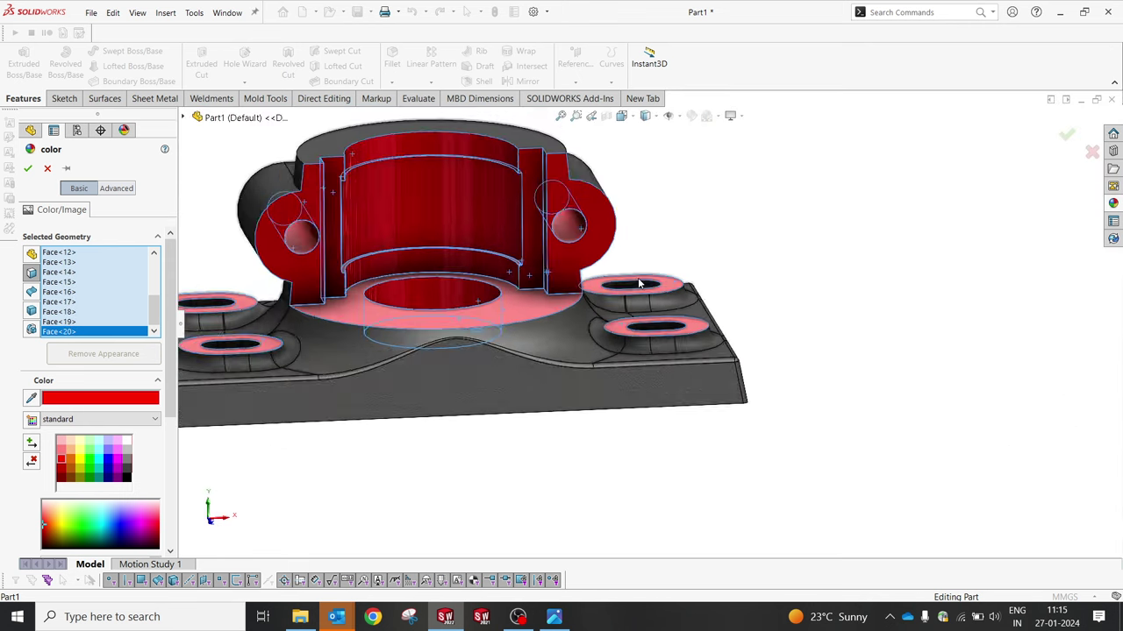
mouse_move(575, 366)
middle_mouse_down()
mouse_move(517, 541)
mouse_move(523, 459)
mouse_move(611, 279)
mouse_move(591, 341)
mouse_move(791, 202)
mouse_move(676, 99)
middle_mouse_up()
left_click(591, 341)
mouse_move(844, 358)
middle_mouse_down()
mouse_move(759, 313)
mouse_move(719, 365)
mouse_move(860, 359)
mouse_move(909, 383)
mouse_move(722, 366)
mouse_move(734, 409)
mouse_move(914, 387)
middle_mouse_up()
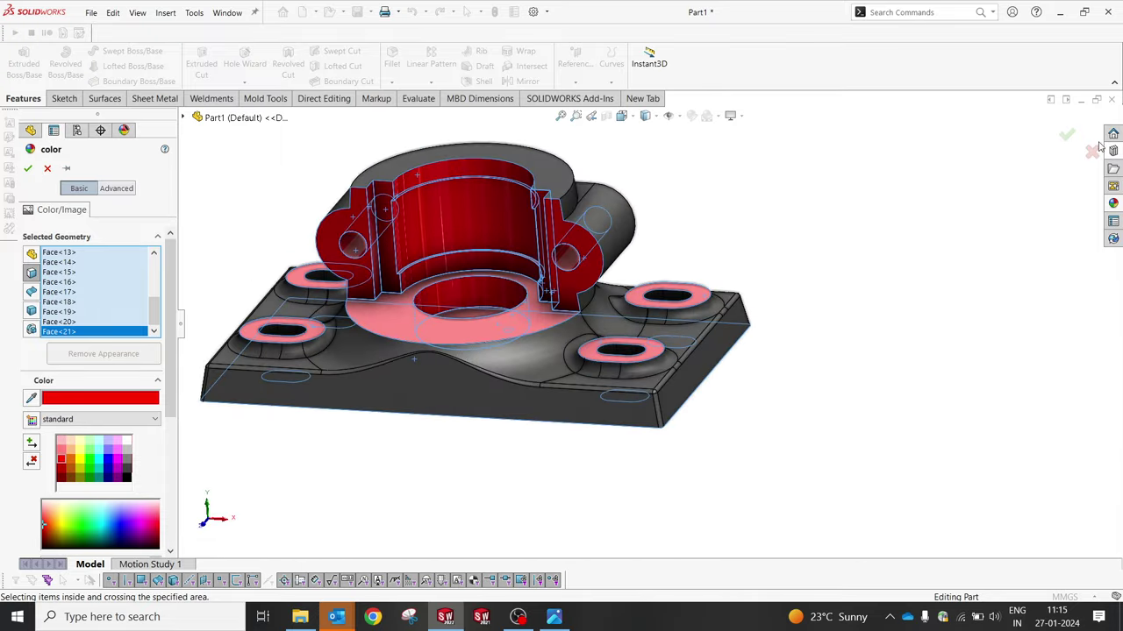
Step: Accept the red face colours, then begin a fillet on the lug's top edge
left_click(1067, 133)
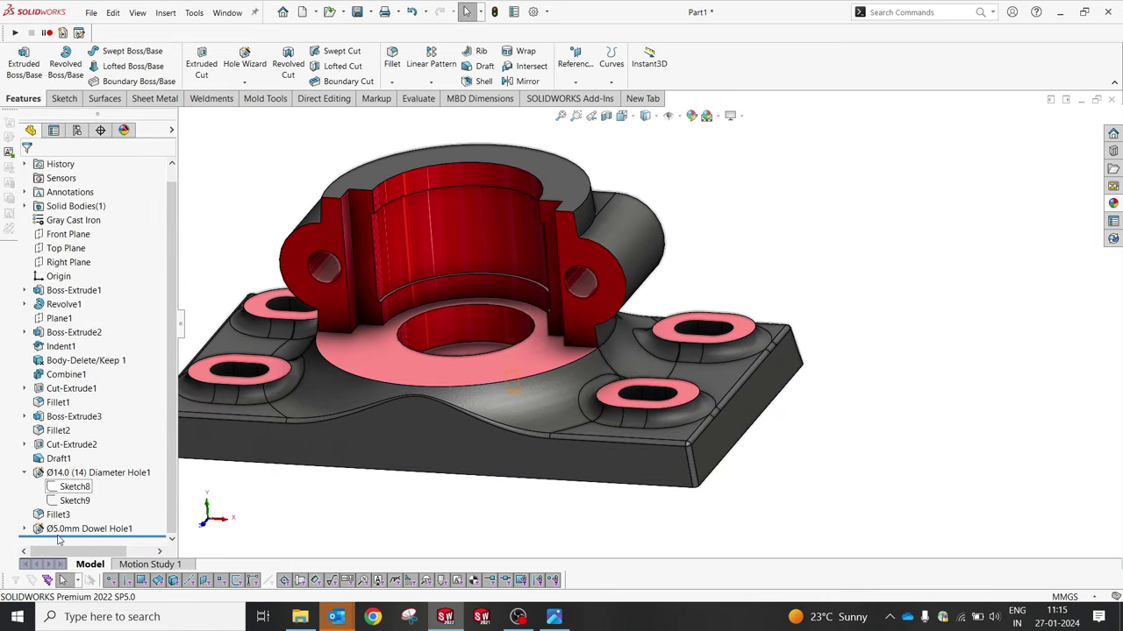
left_click(25, 473)
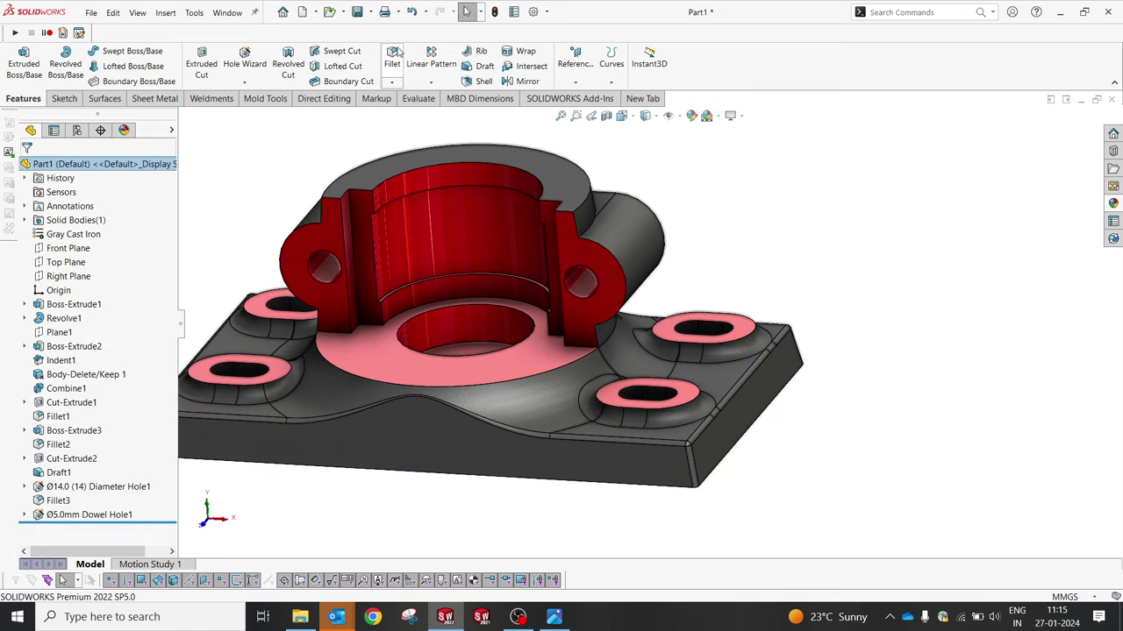
key("f")
scroll(623, 237, "down", 5)
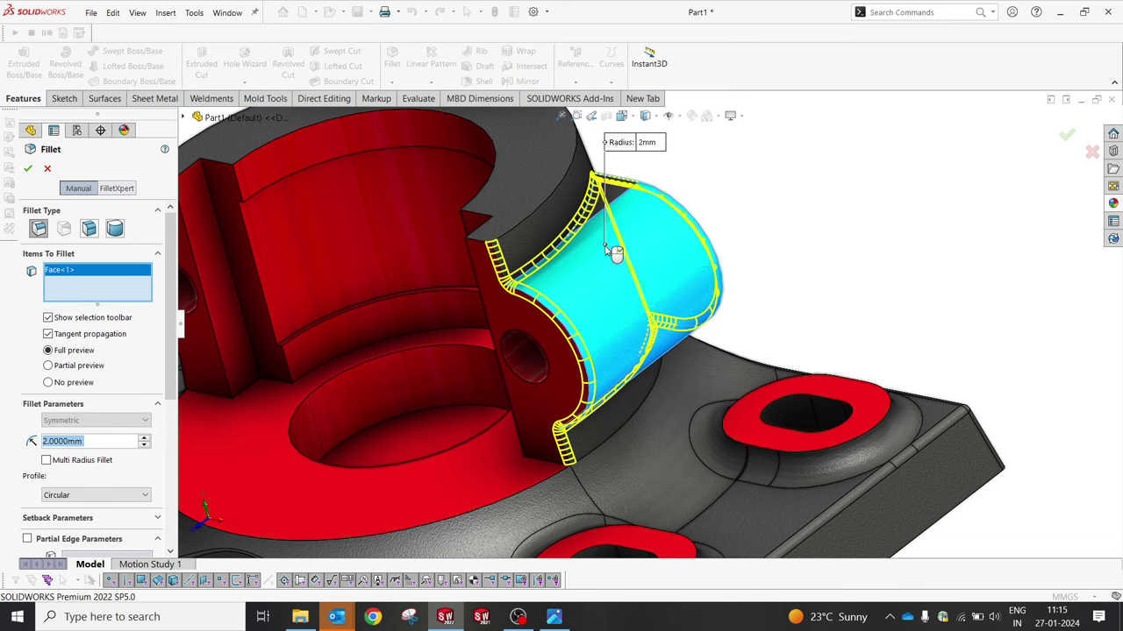
middle_click_drag(611, 190, 653, 202)
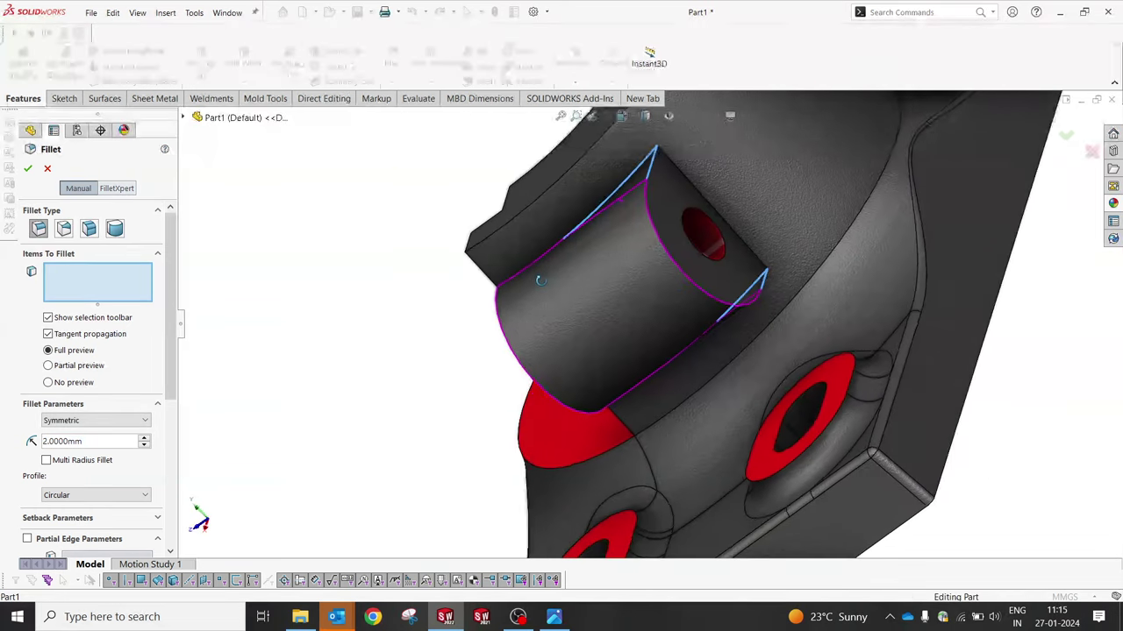
left_click(652, 195)
left_click(649, 184)
left_click(647, 165)
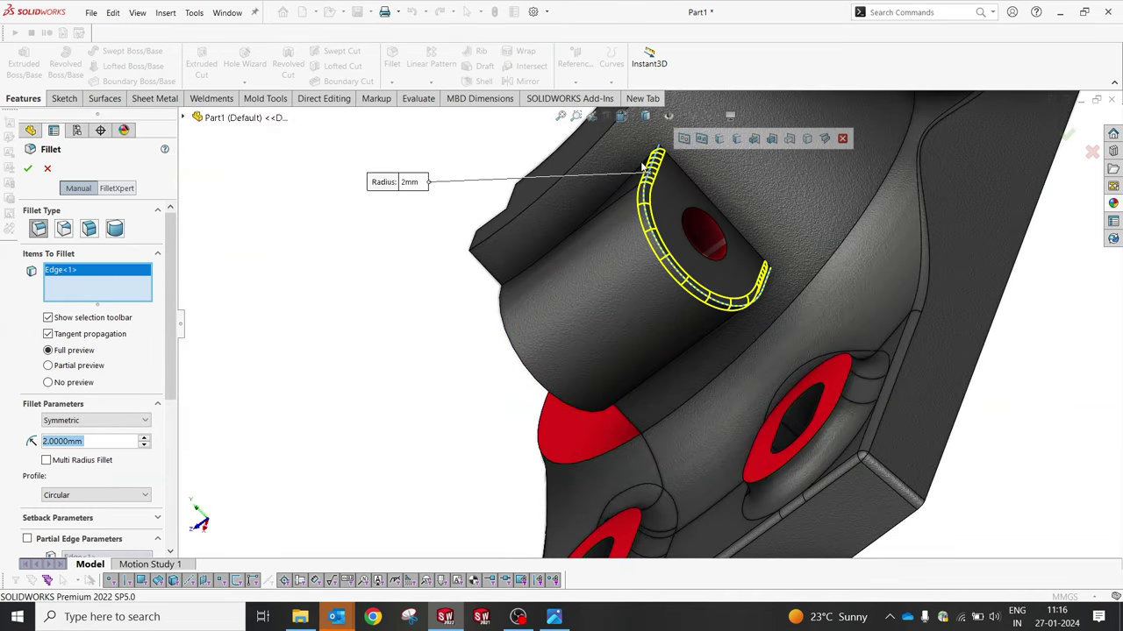
Step: Add the lug faces and complete Fillet4 rounding the lug edges by 2 mm
left_click(653, 171)
mouse_move(662, 182)
middle_mouse_down()
mouse_move(740, 193)
mouse_move(569, 251)
mouse_move(551, 380)
middle_mouse_up()
left_click(519, 333)
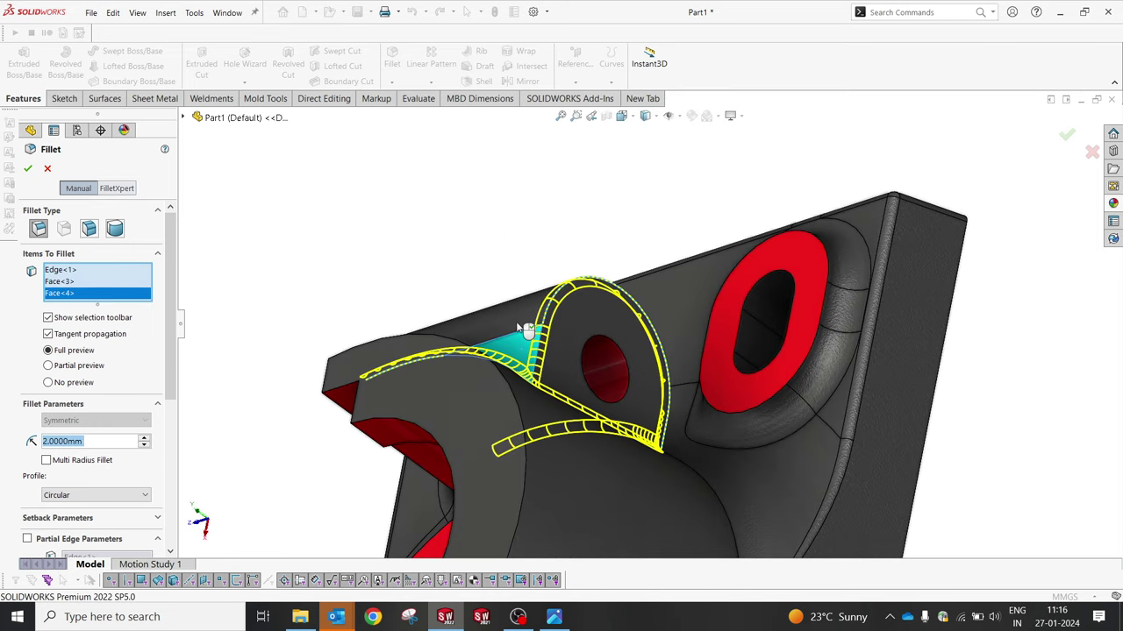
mouse_move(527, 318)
middle_mouse_down()
mouse_move(535, 281)
mouse_move(499, 201)
mouse_move(410, 270)
middle_mouse_up()
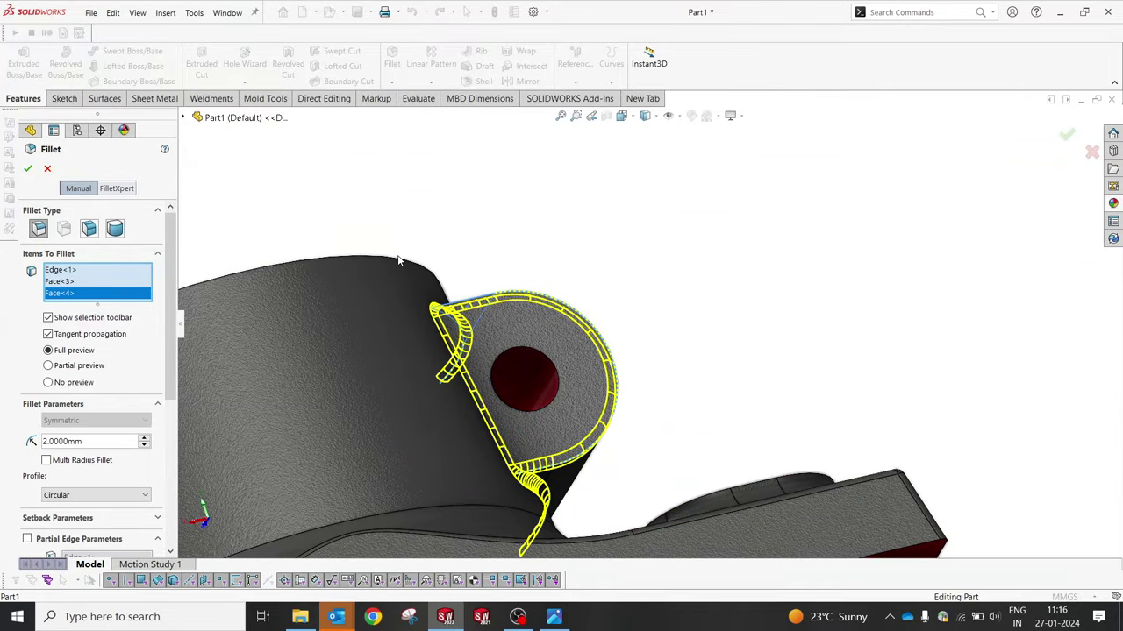
middle_click_drag(396, 261, 664, 287)
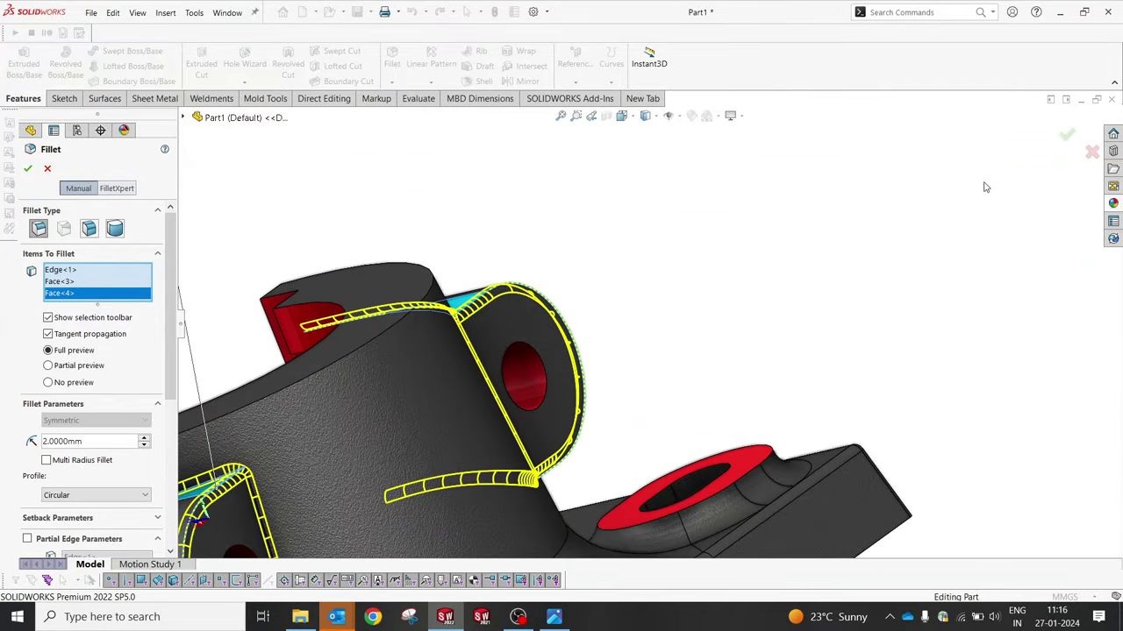
left_click(1066, 136)
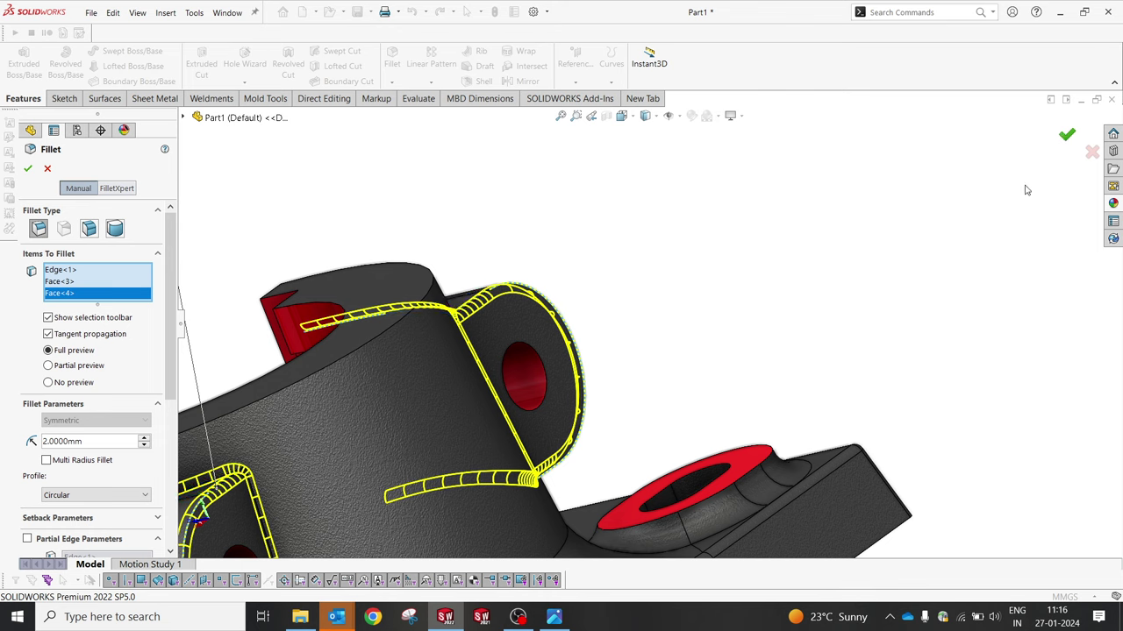
right_click(363, 302)
Step: Give the housing's top face a red appearance, then return the body to the isometric view
left_click(474, 264)
left_click(496, 292)
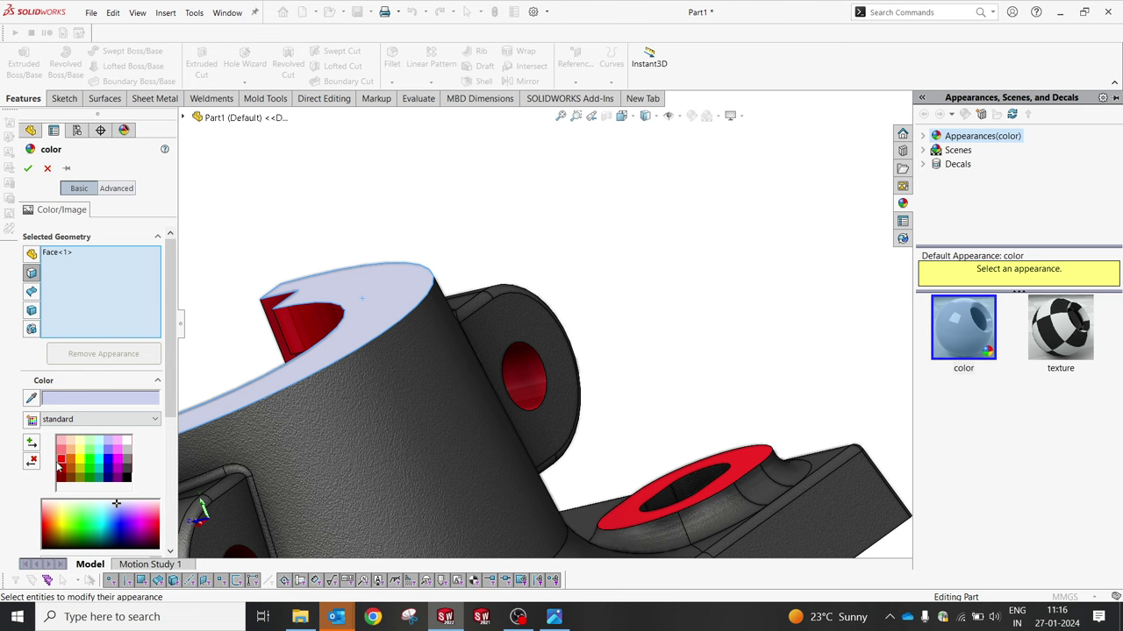
left_click(60, 461)
left_click(29, 168)
scroll(684, 298, "up", 5)
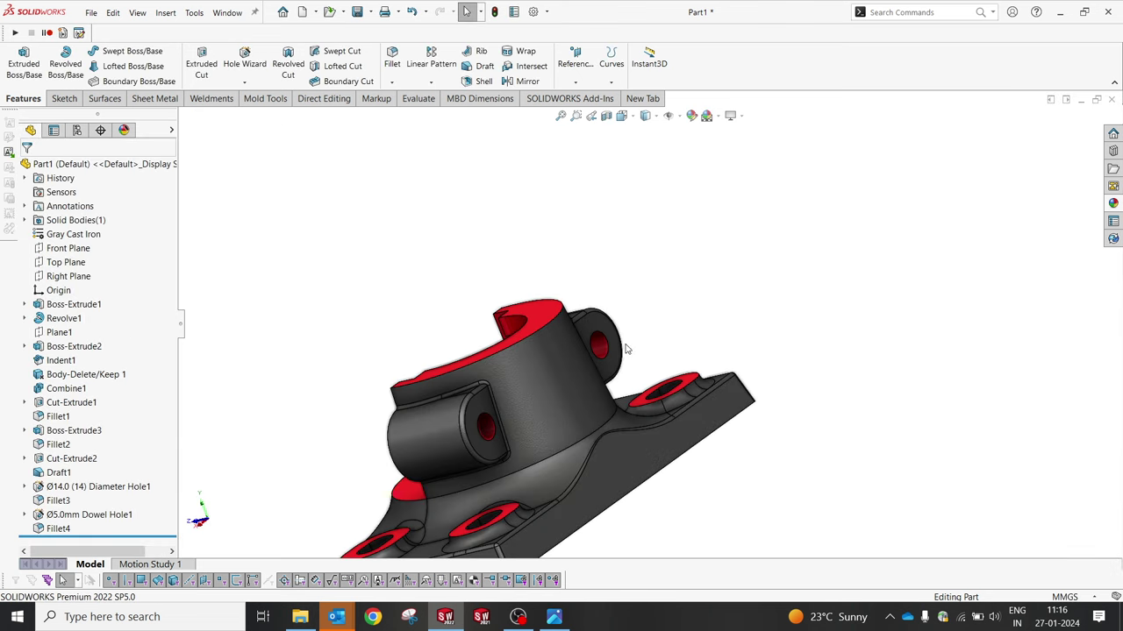
mouse_move(685, 298)
middle_mouse_down()
mouse_move(763, 313)
mouse_move(787, 378)
middle_mouse_up()
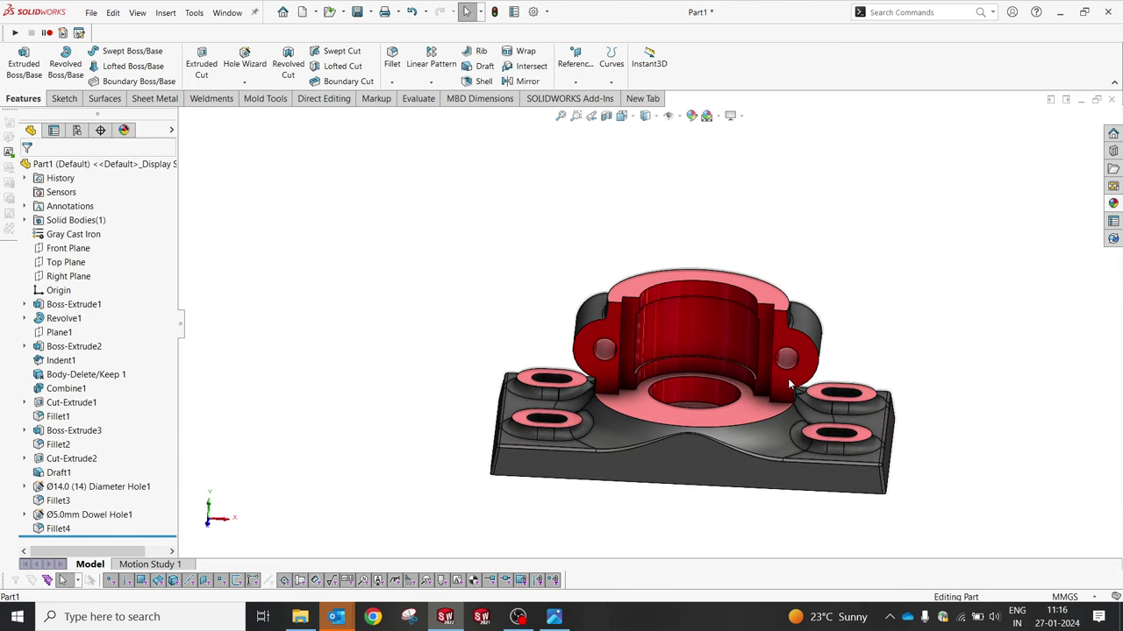
key("space")
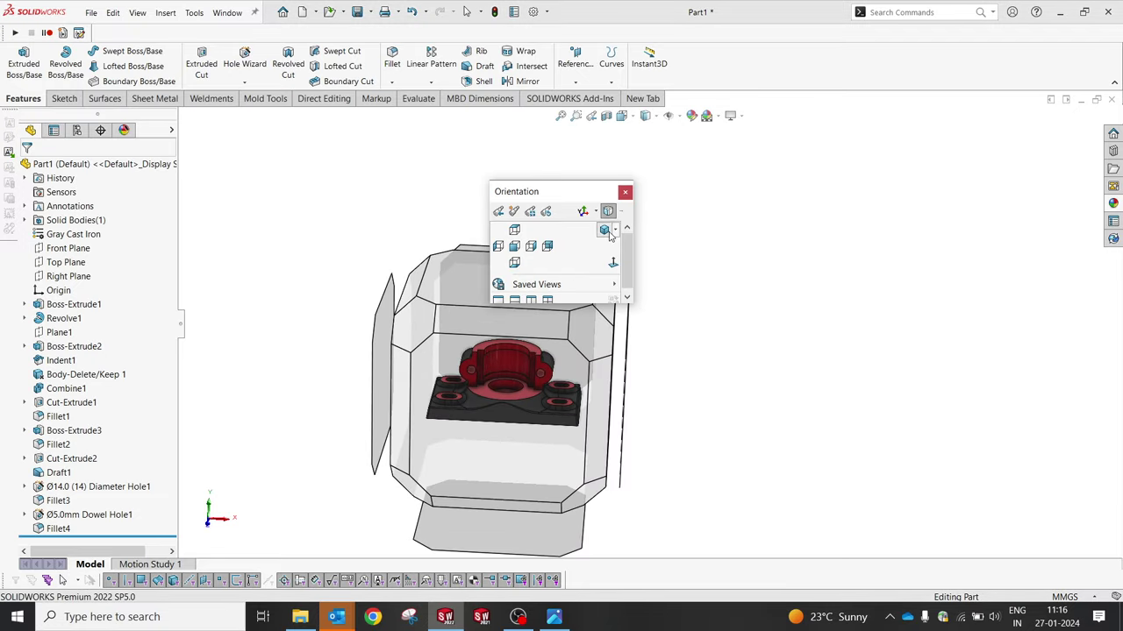
left_click(607, 231)
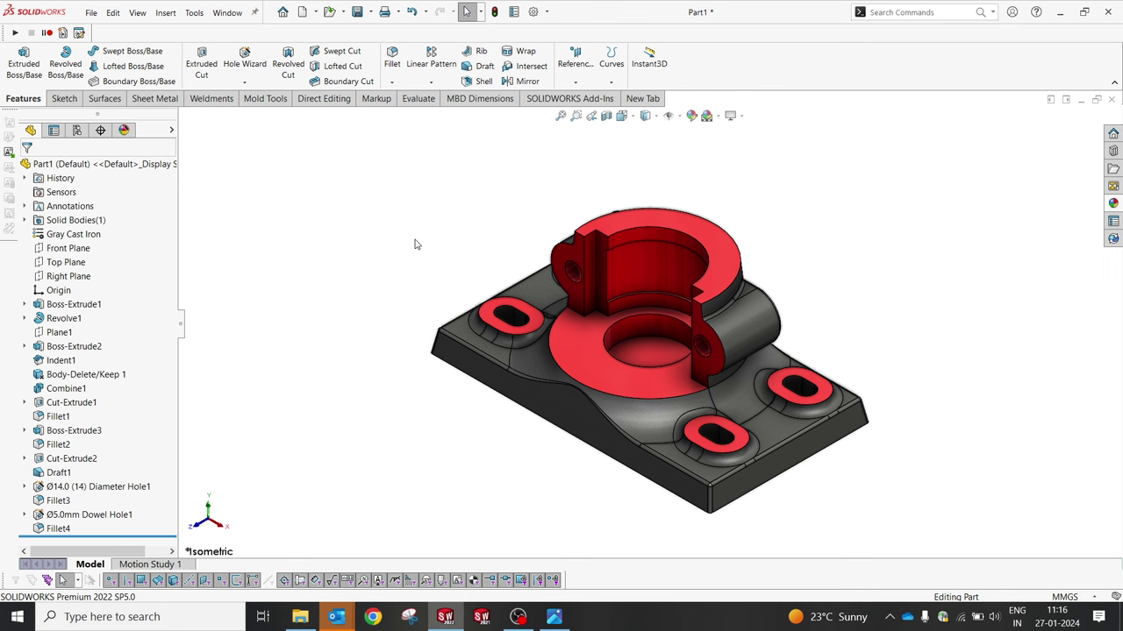
Step: Study the hob.jpg reference drawing in Photos, then switch back to the Cap part
left_click(554, 618)
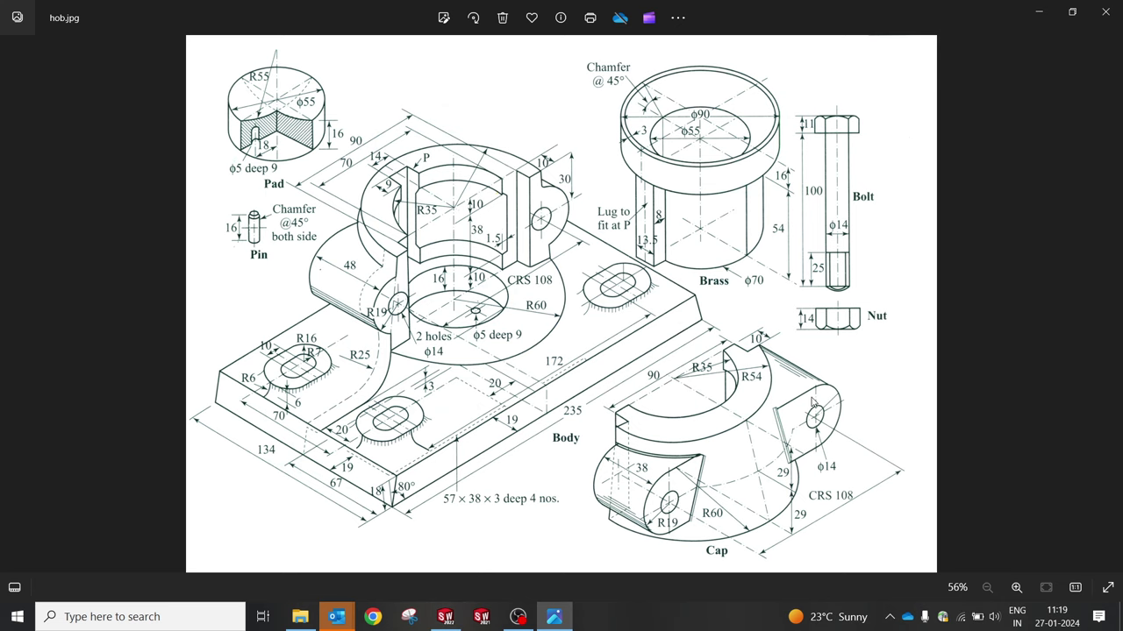
left_click(454, 623)
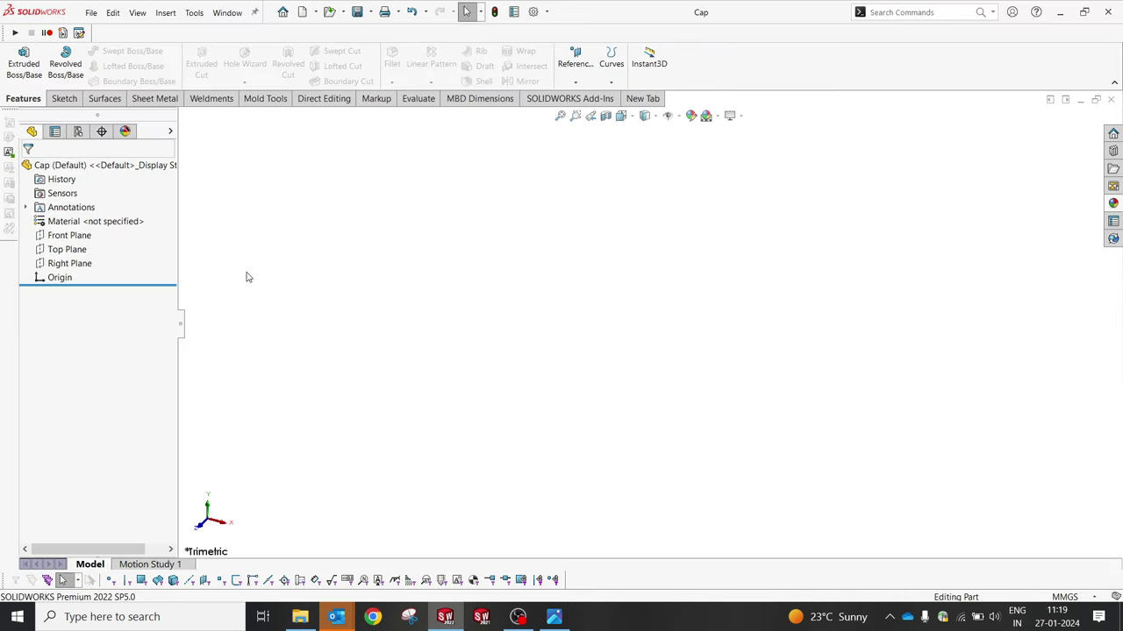
Step: Start a Front Plane sketch with vertical and horizontal centerlines through the origin
left_click(70, 235)
left_click(83, 220)
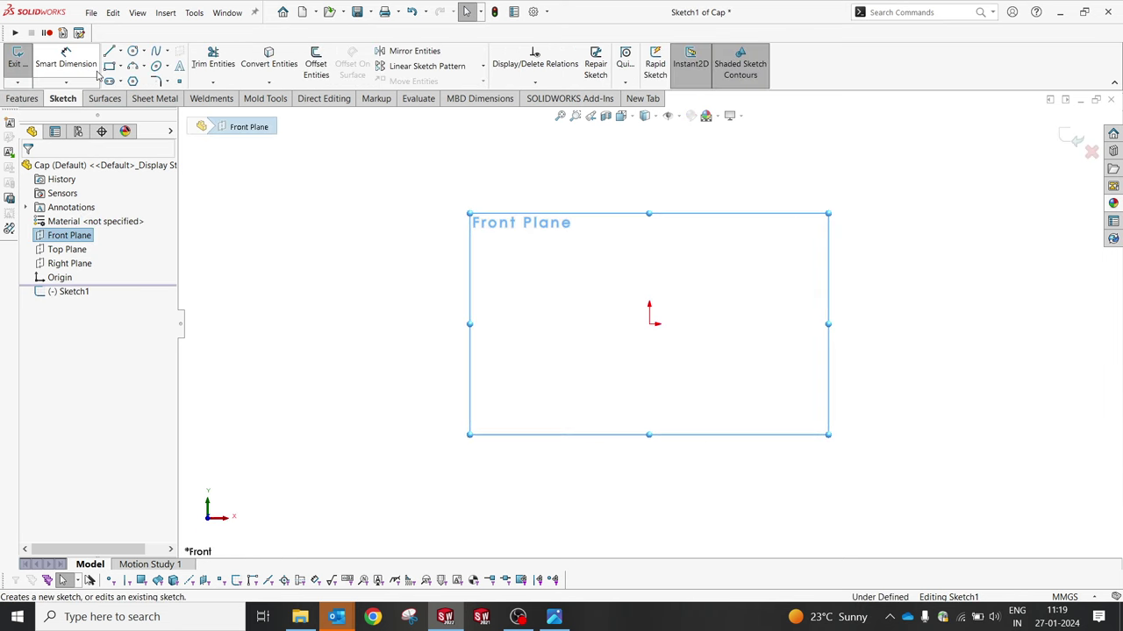
left_click(120, 51)
left_click(140, 77)
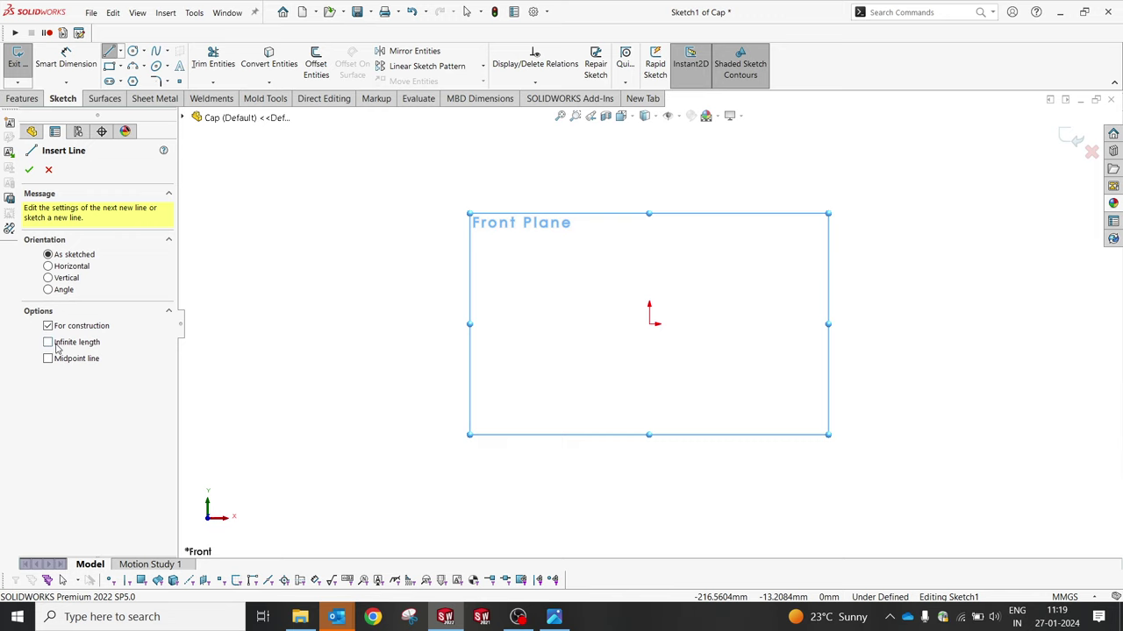
left_click(649, 325)
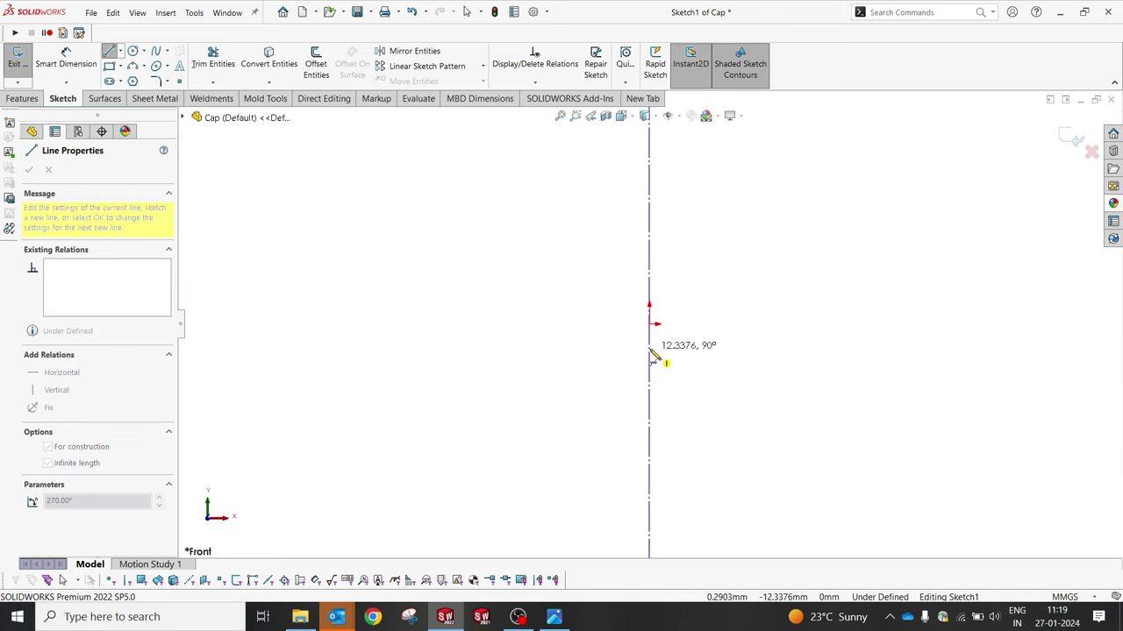
left_click(650, 338)
left_click(690, 325)
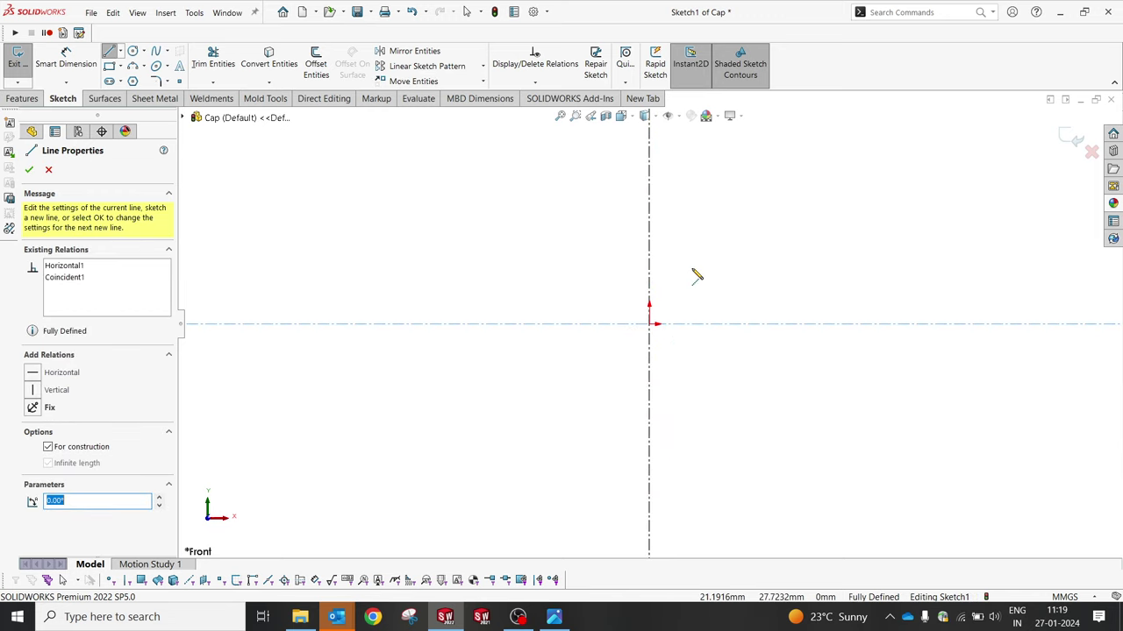
right_click(696, 276)
left_click(727, 283)
scroll(667, 308, "down", 1)
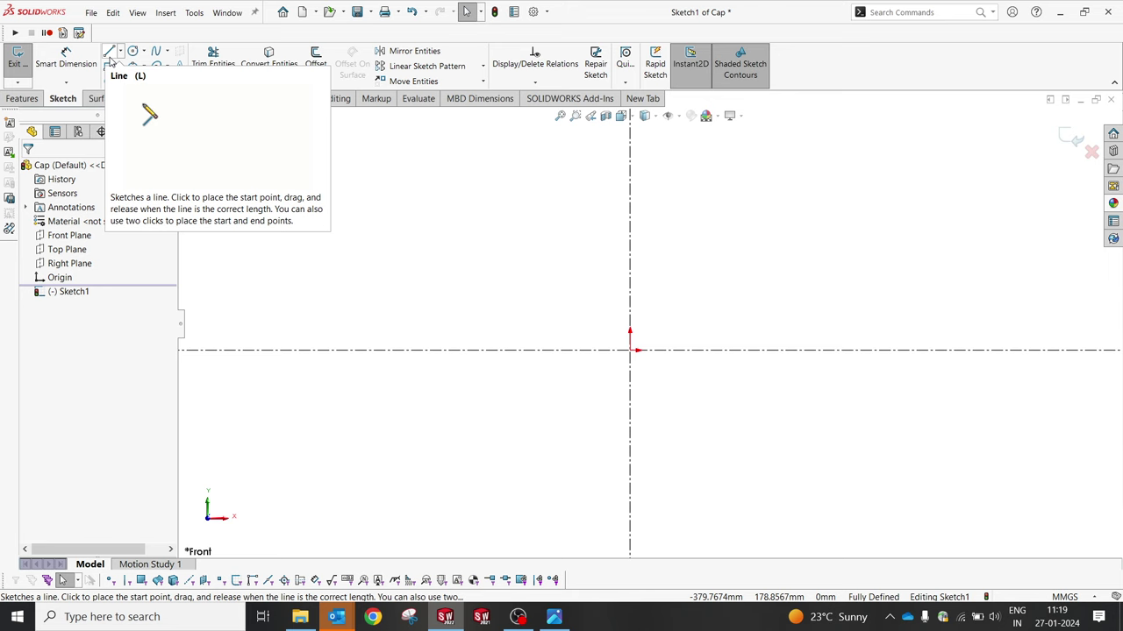
Step: Draw a closed trapezoid half-profile with a slanted side, beside the vertical axis
left_click(108, 55)
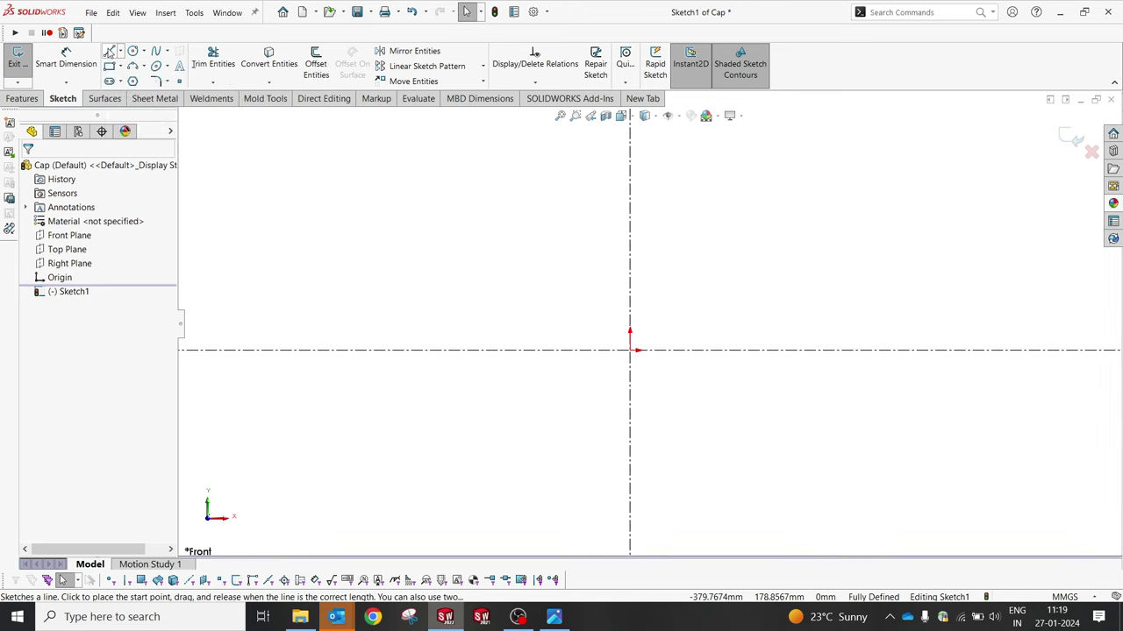
left_click(630, 168)
left_click(751, 168)
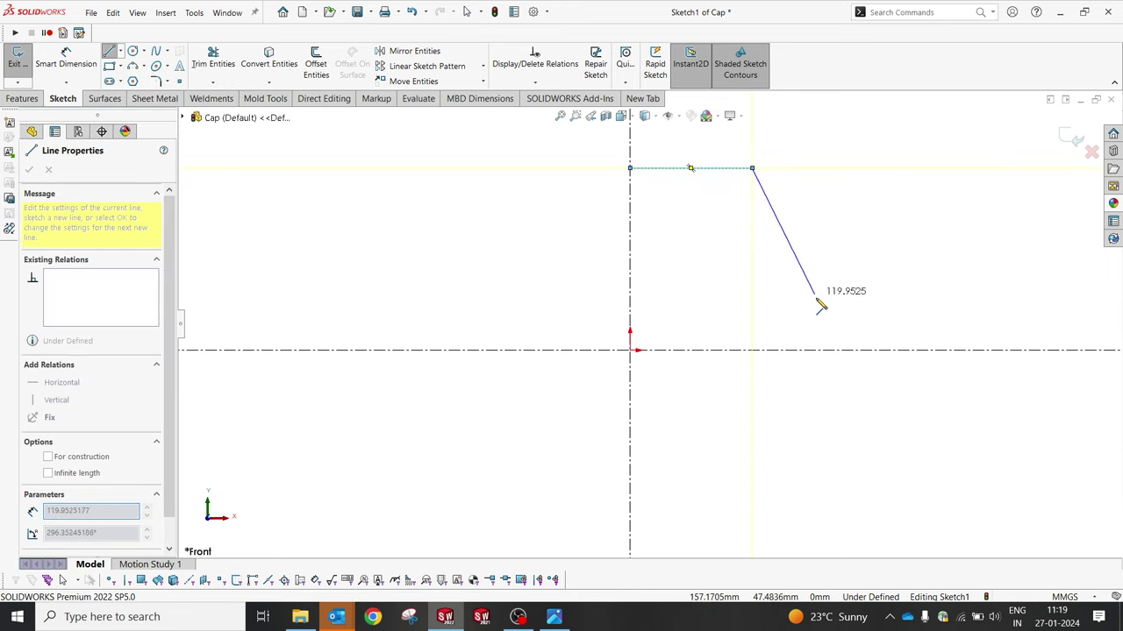
left_click(801, 350)
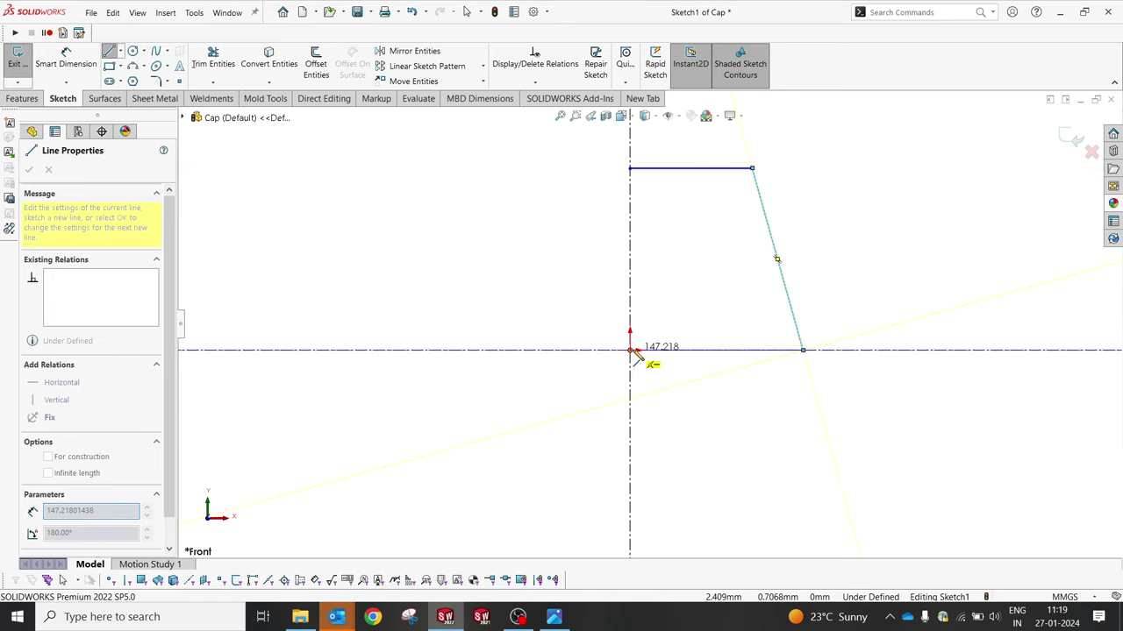
left_click(631, 350)
left_click(630, 169)
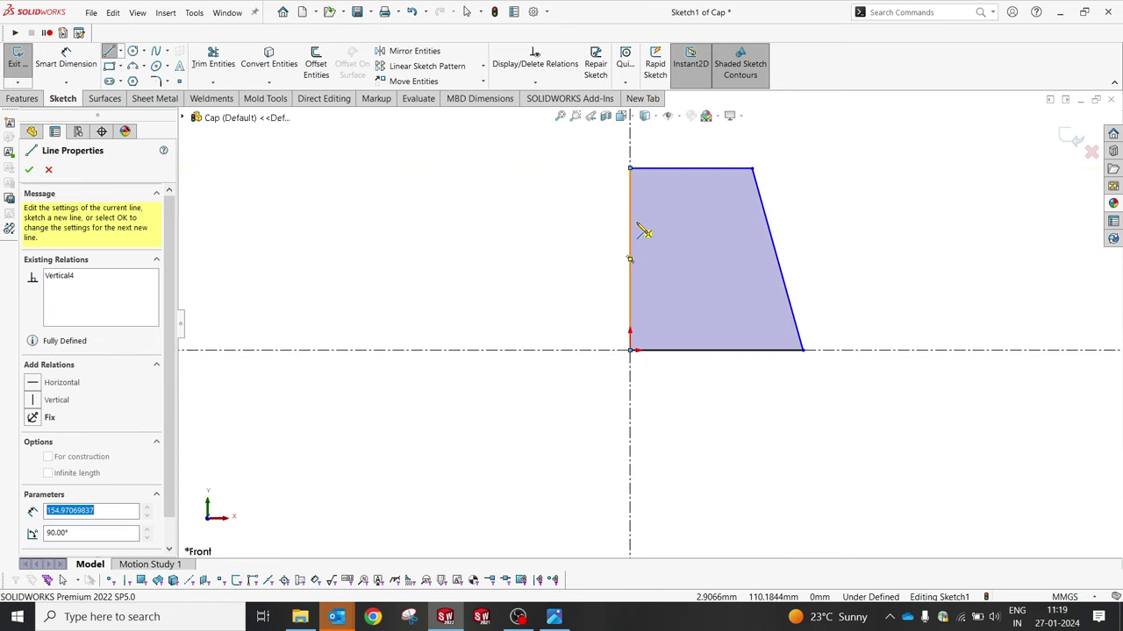
key("Escape")
Step: Dimension the profile's top width as 108 across the vertical centerline
left_click(751, 169)
scroll(756, 197, "up", 3)
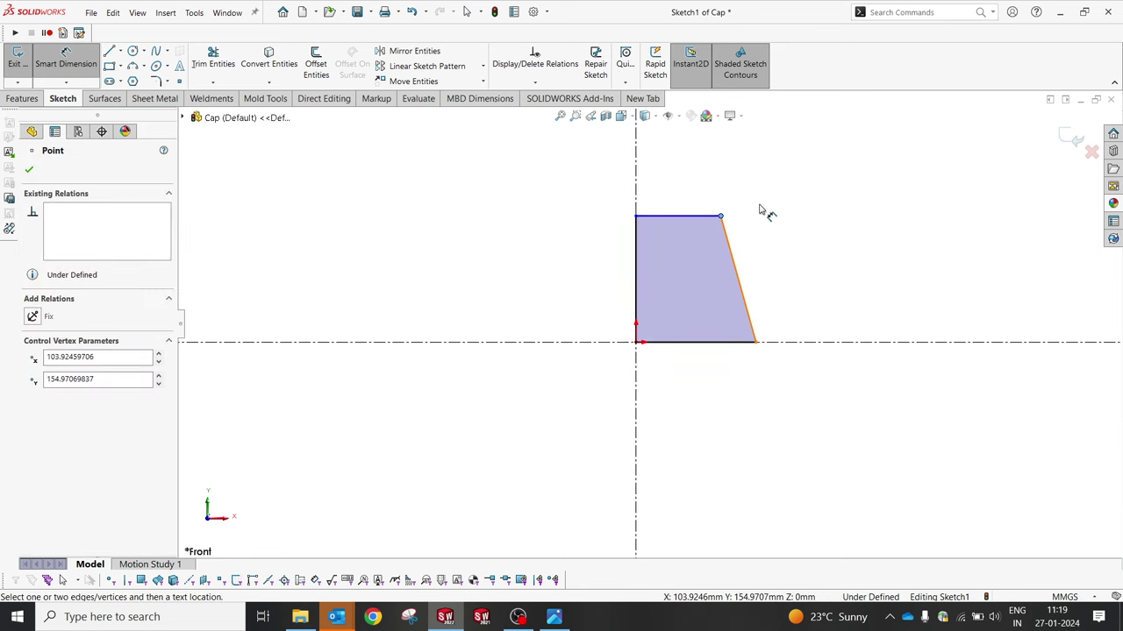
left_click(638, 189)
left_click(598, 175)
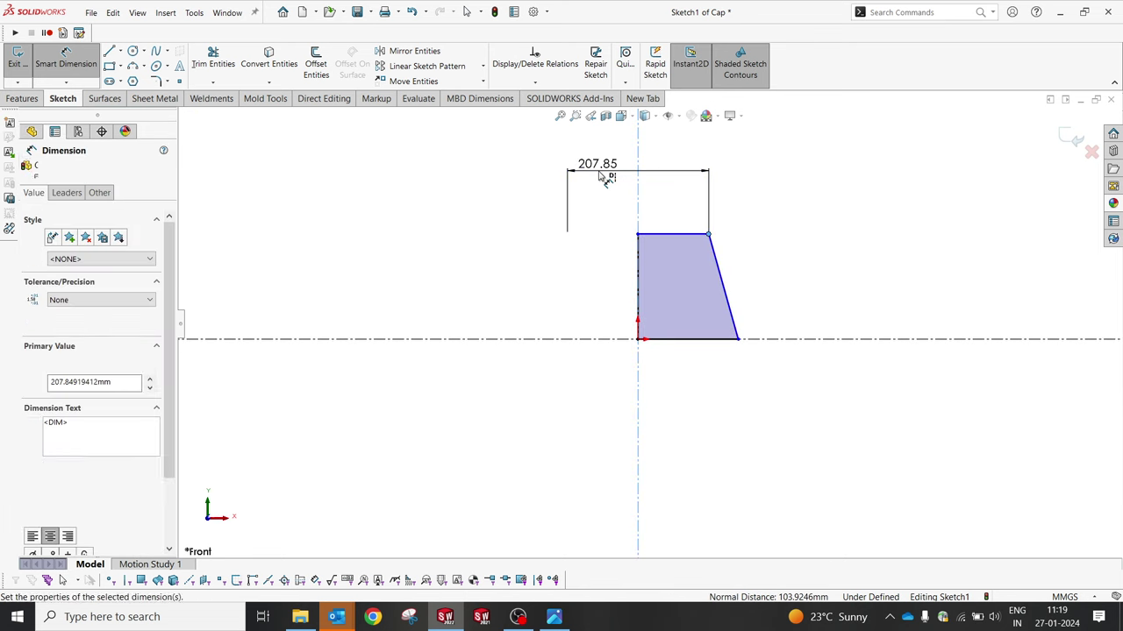
type("54*2")
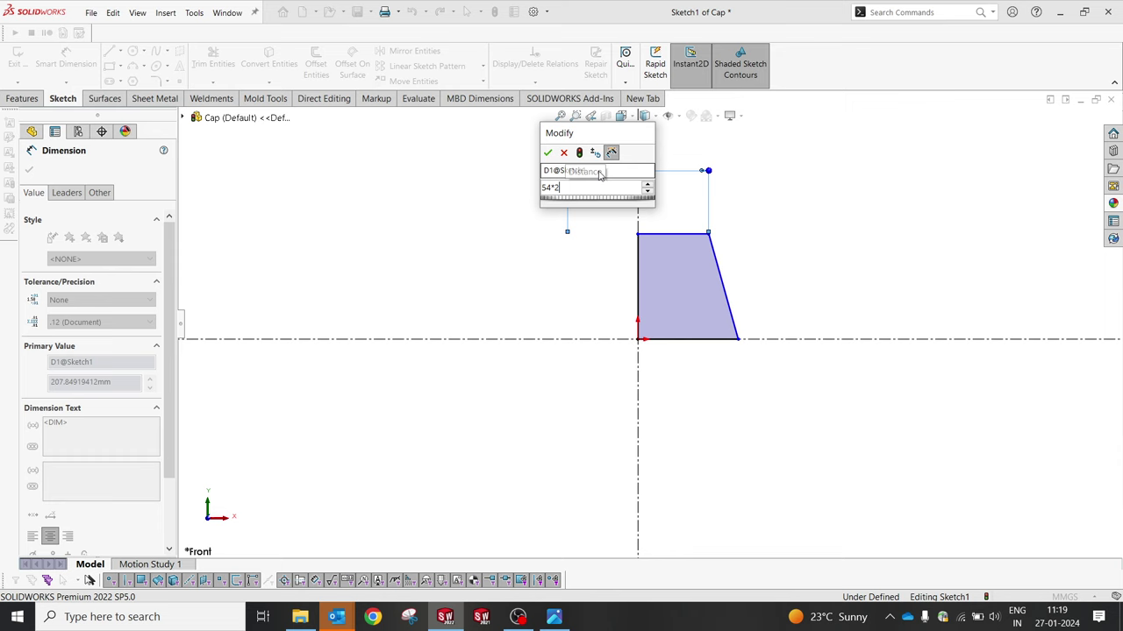
key("Return")
scroll(716, 278, "down", 3)
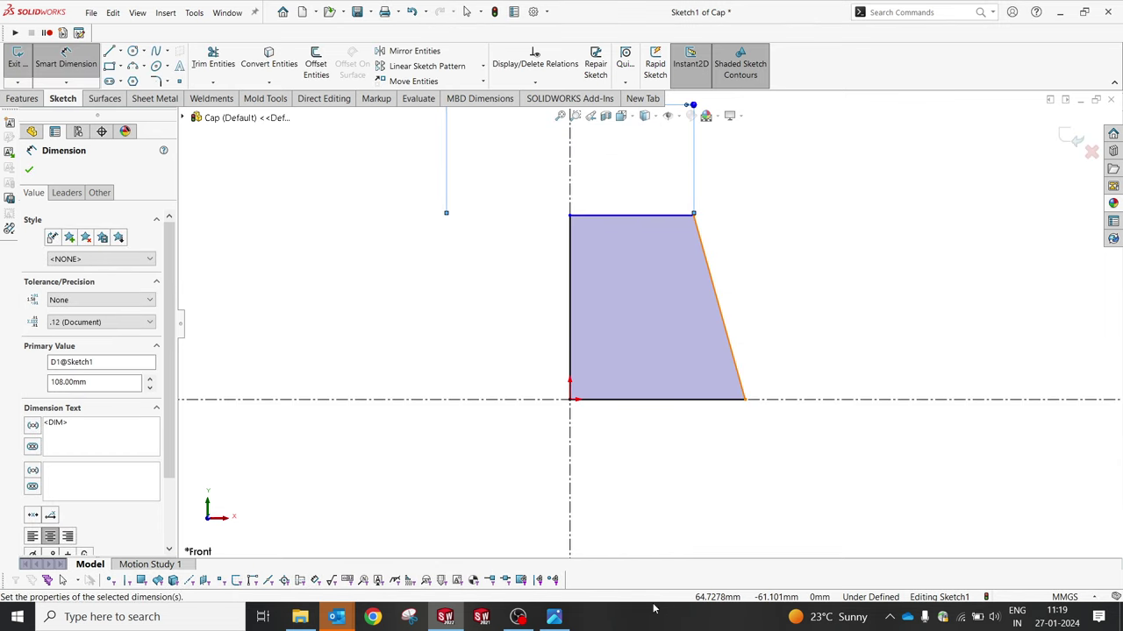
left_click(555, 617)
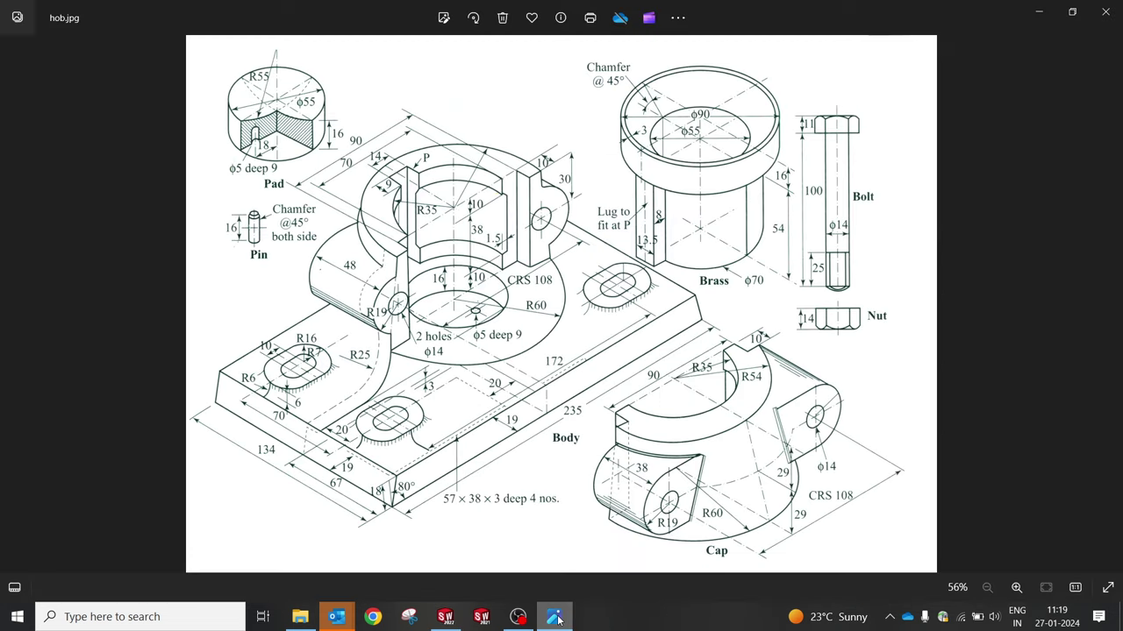
left_click(554, 616)
left_click(554, 617)
left_click(554, 616)
left_click(748, 409)
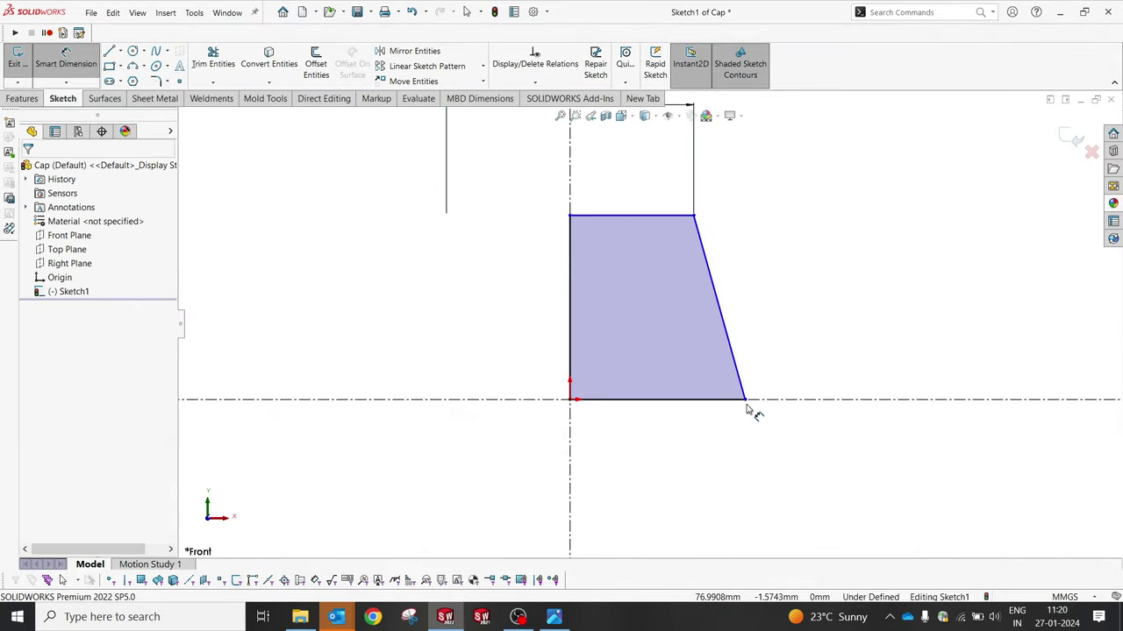
Step: Dimension the bottom width as 120 across the vertical centerline
left_click(748, 395)
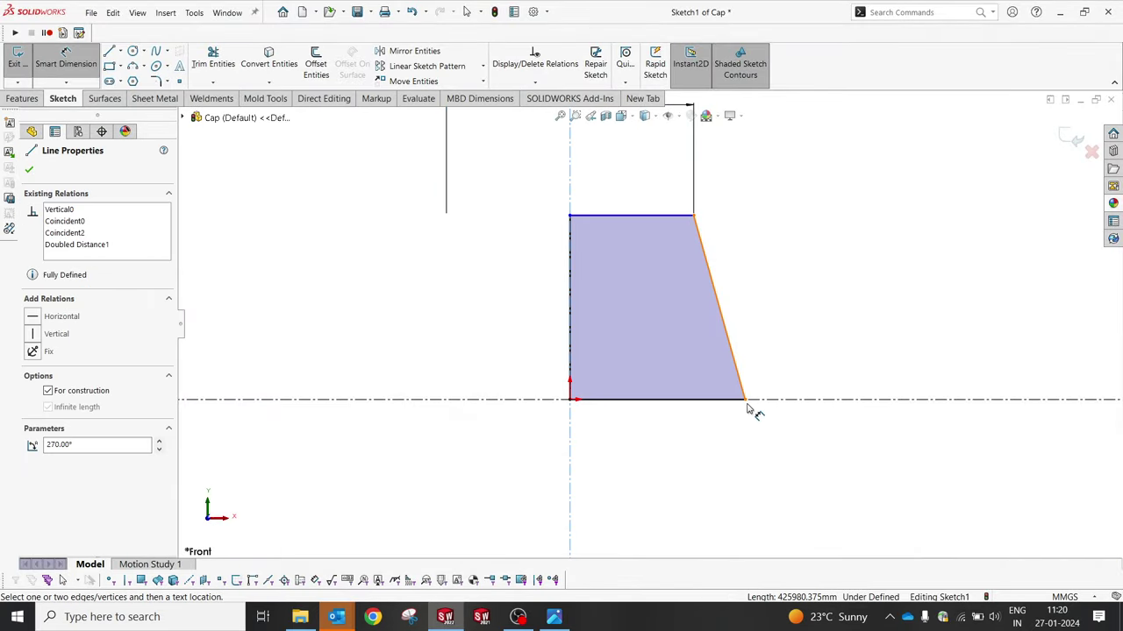
left_click(747, 406)
left_click(570, 482)
left_click(527, 498)
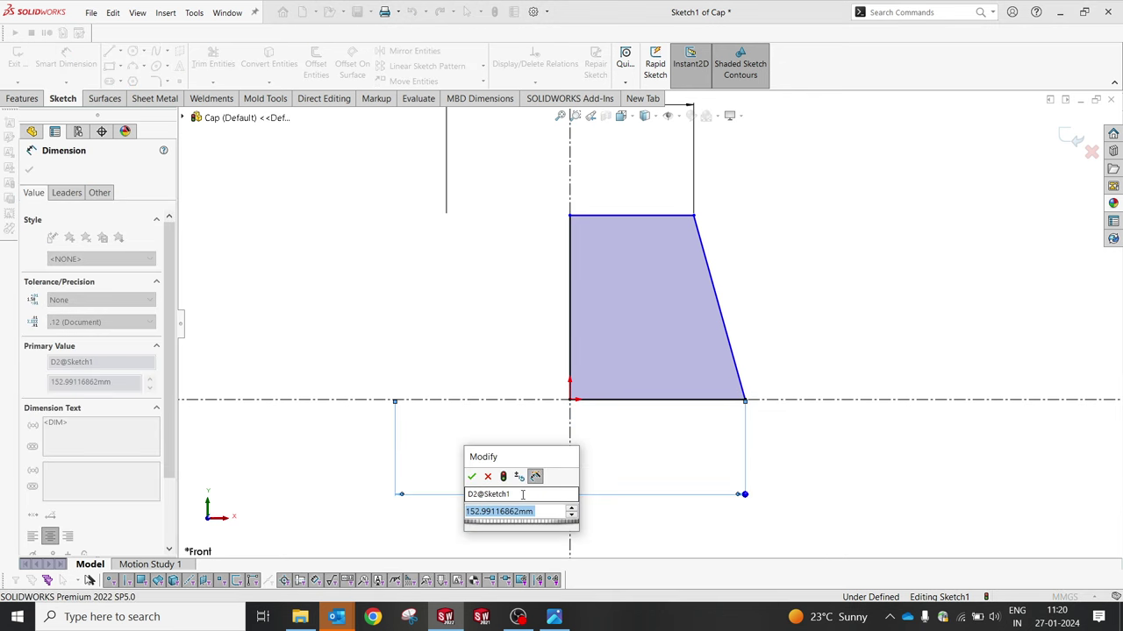
type("120")
key("Return")
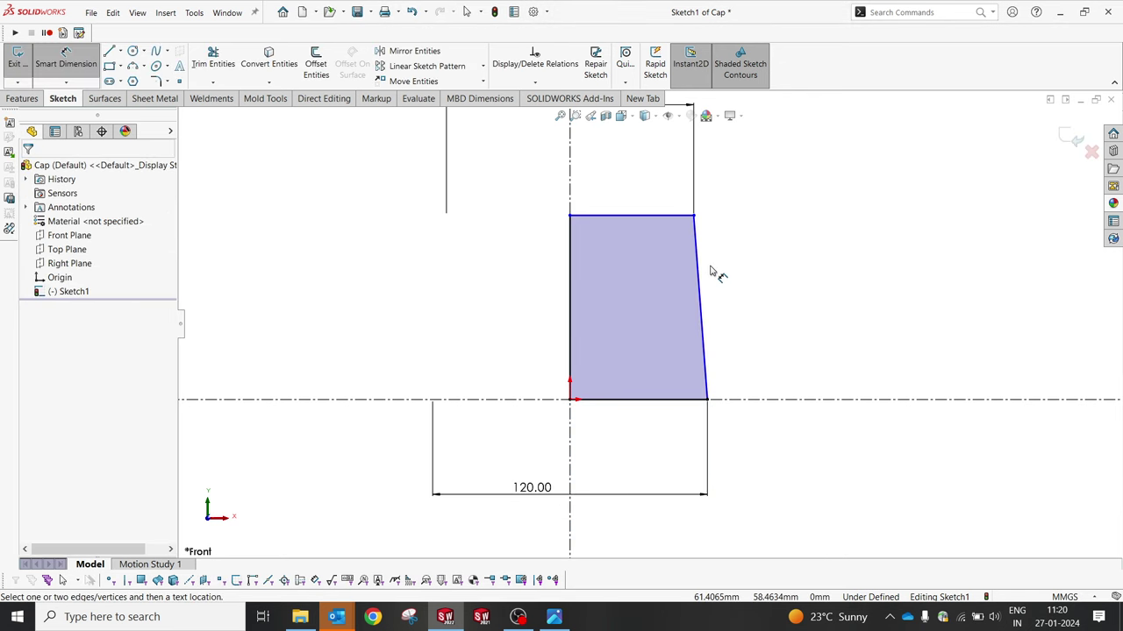
Step: Set the profile height to 58, then bring the hob.jpg drawing back up
scroll(712, 271, "up", 1)
left_click(583, 269)
left_click(516, 289)
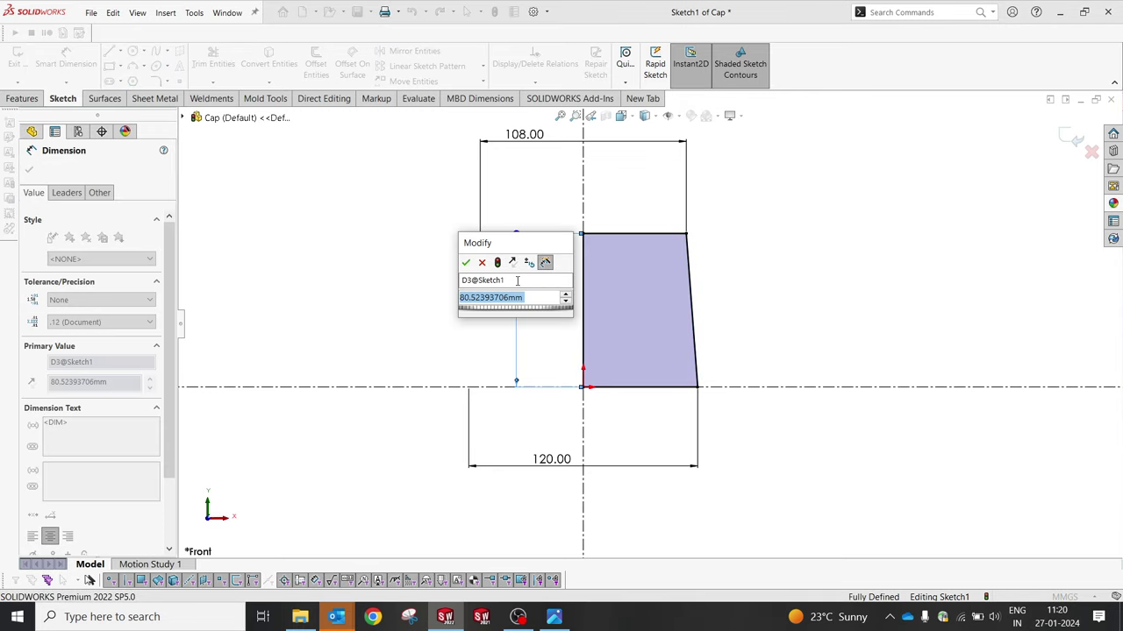
left_click(554, 616)
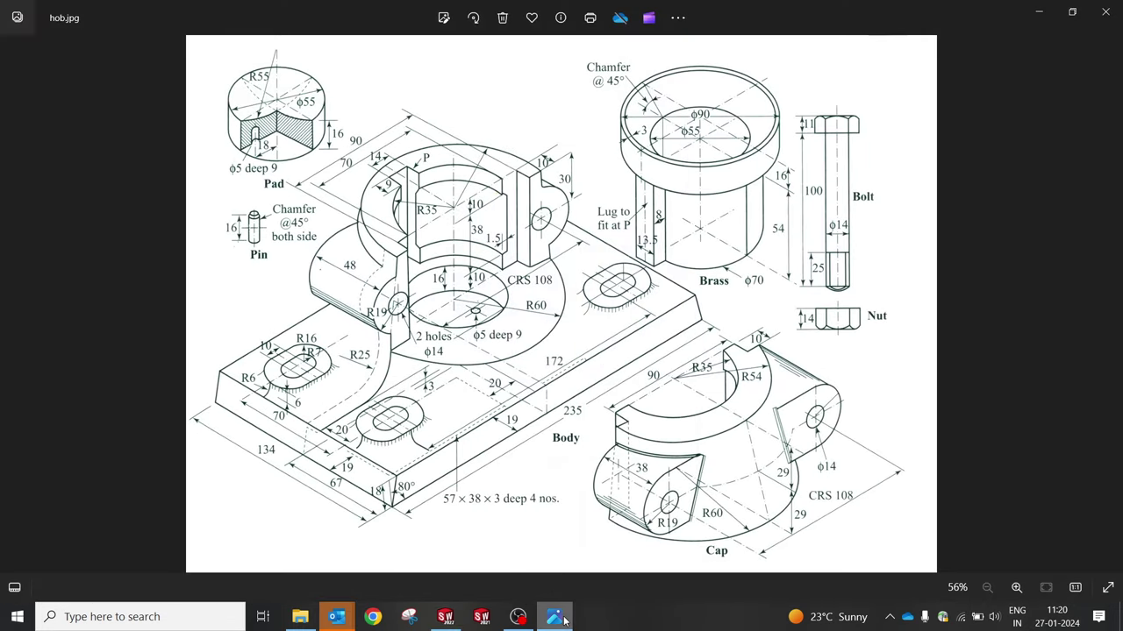
left_click(562, 618)
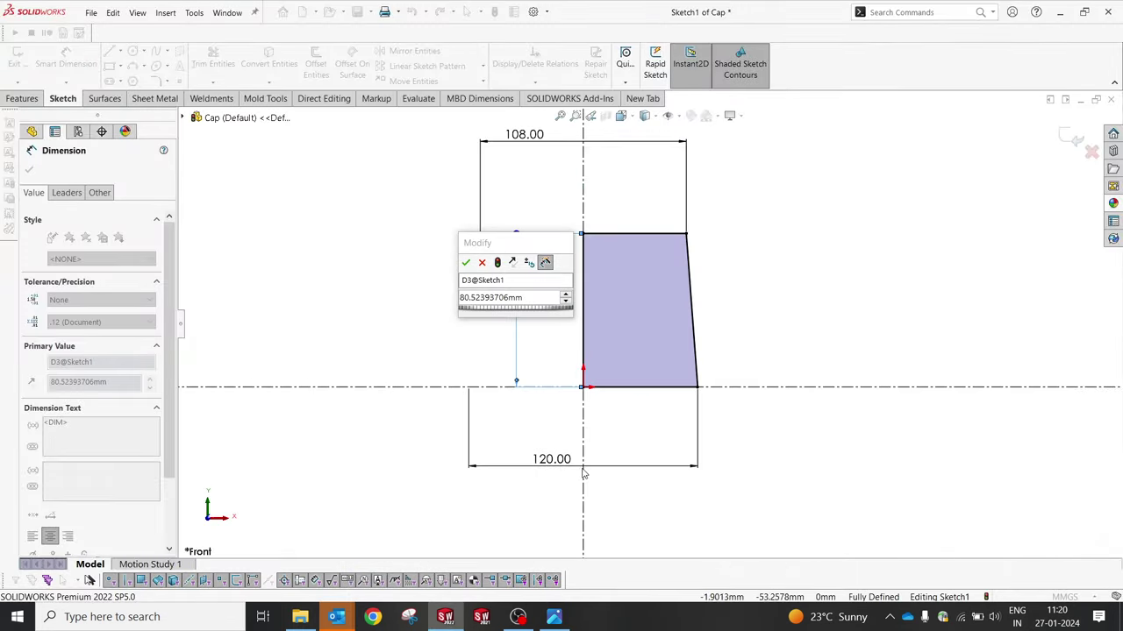
type("58")
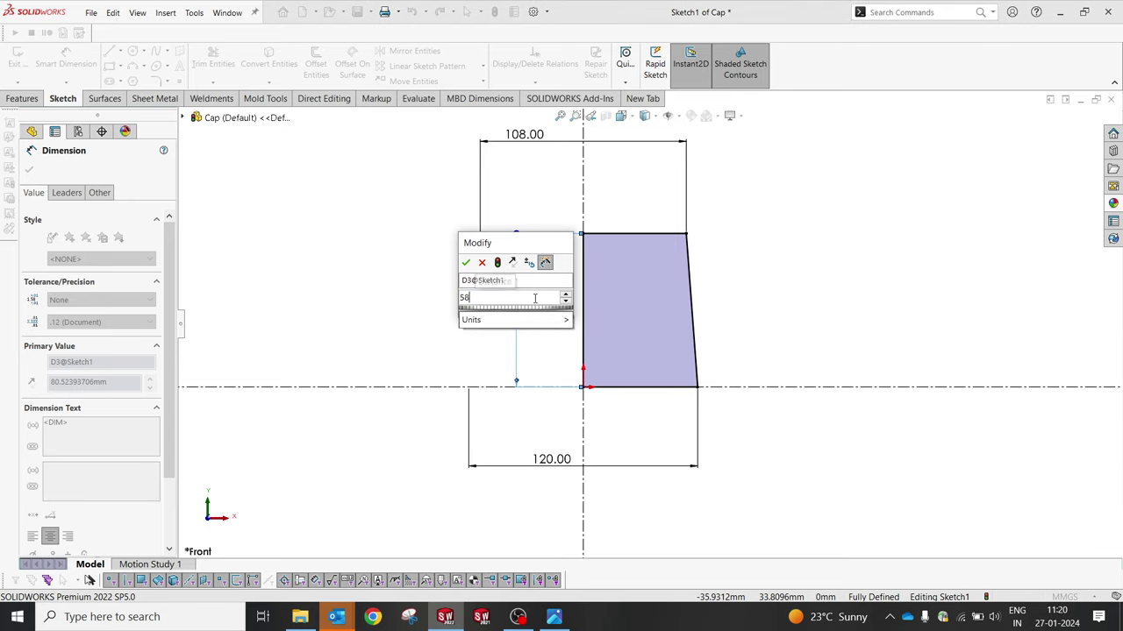
key("Return")
left_click(819, 249)
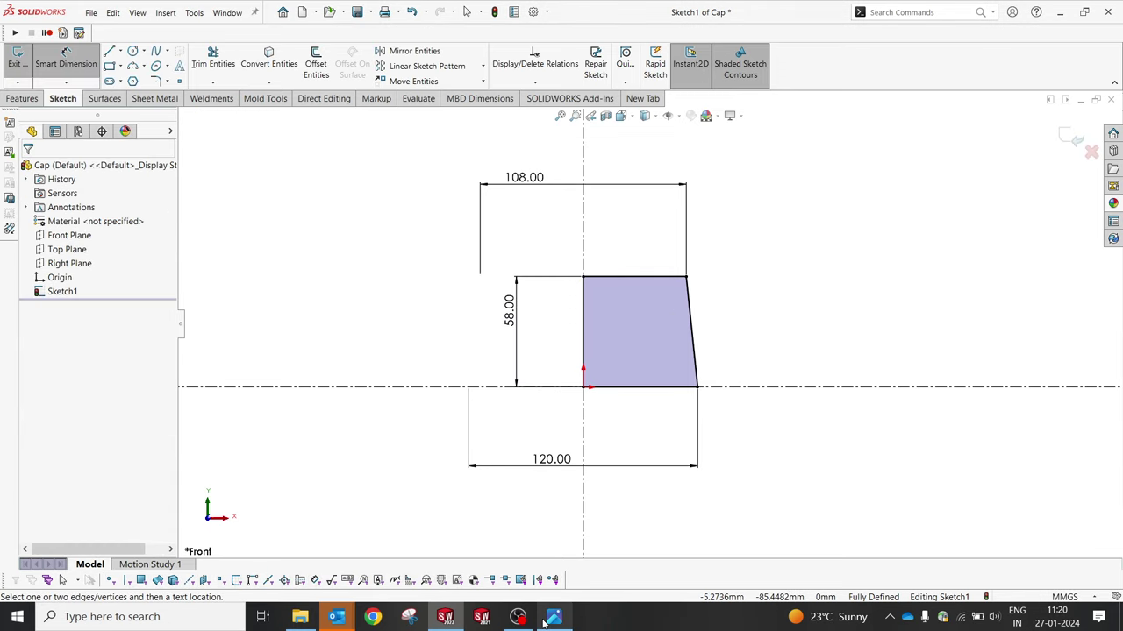
left_click(553, 617)
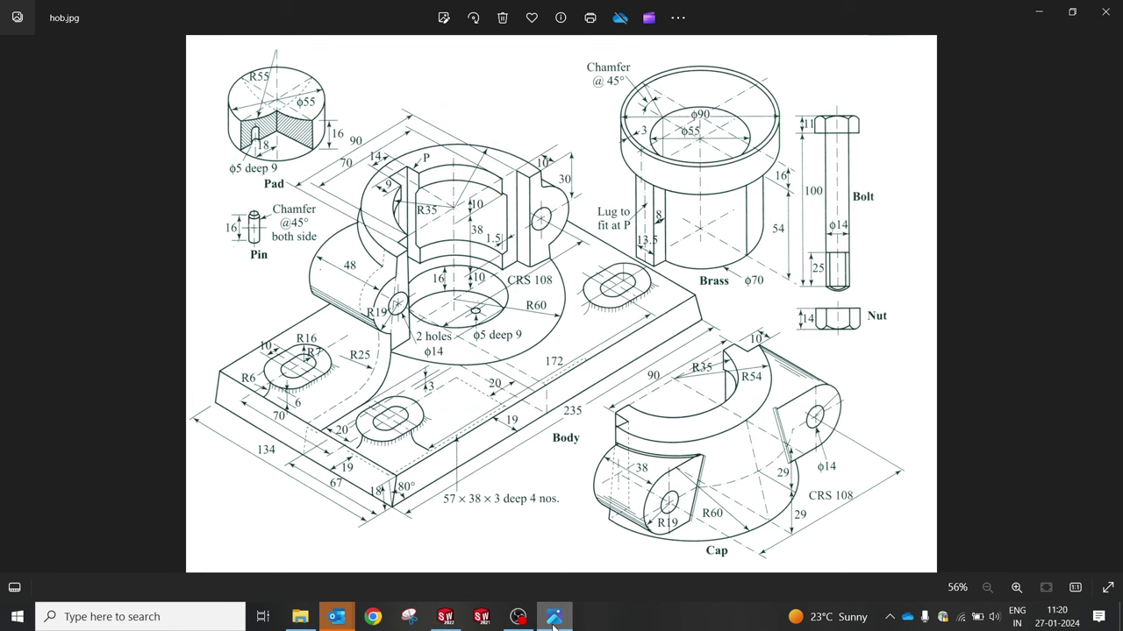
Step: Revolve the Cap's tapered trapezoid profile 180° about vertical Line6 to create Revolve1
left_click(553, 618)
left_click(9, 100)
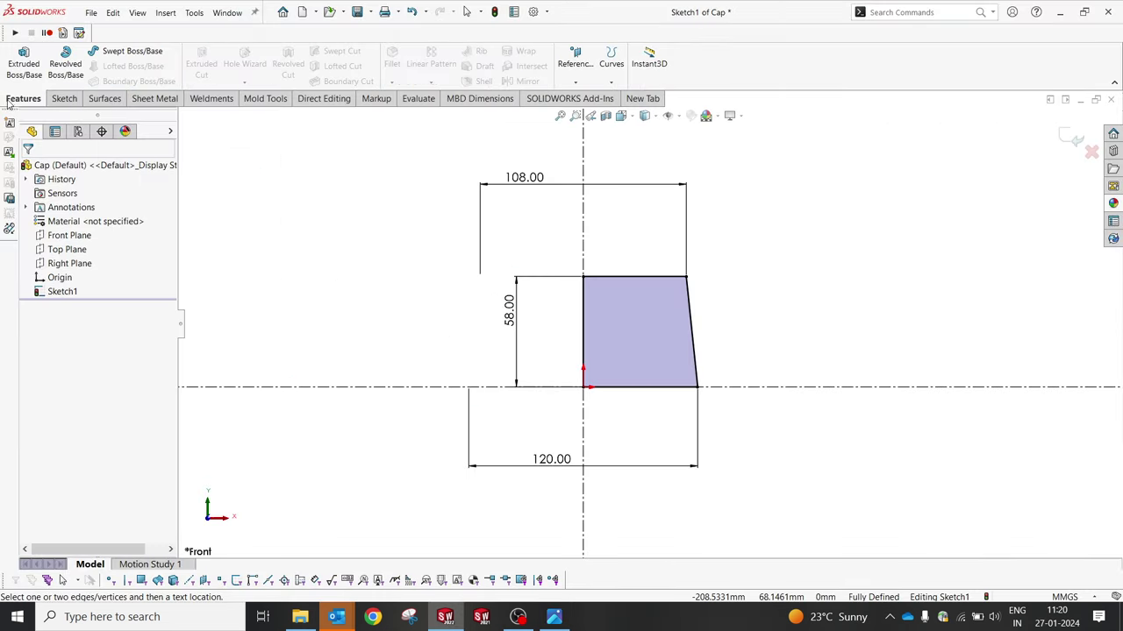
left_click(65, 64)
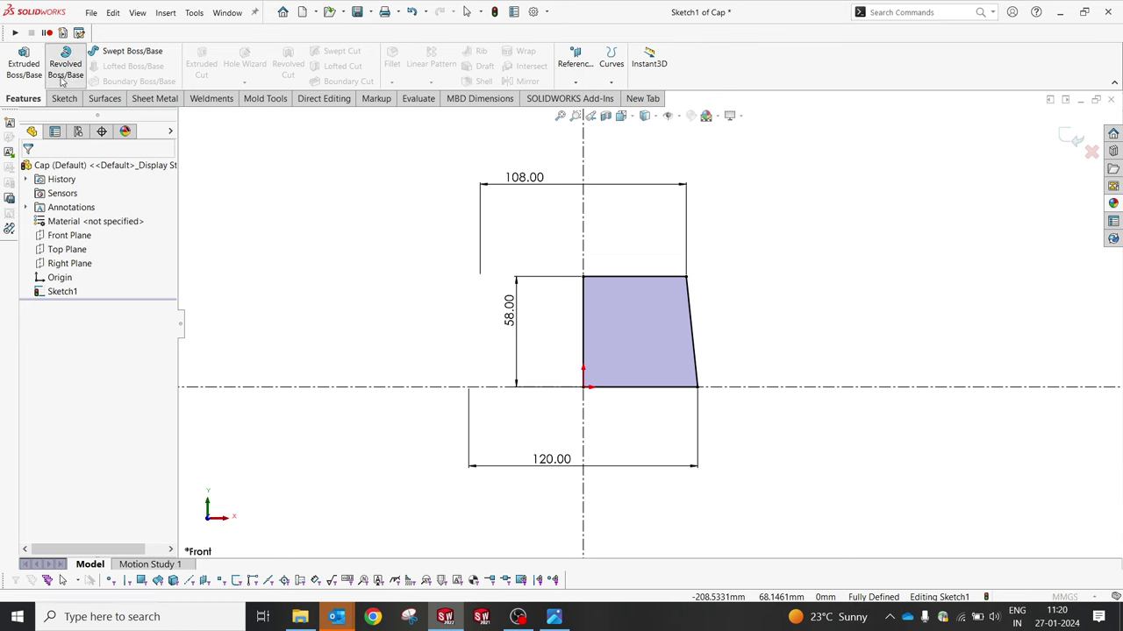
left_click(632, 303)
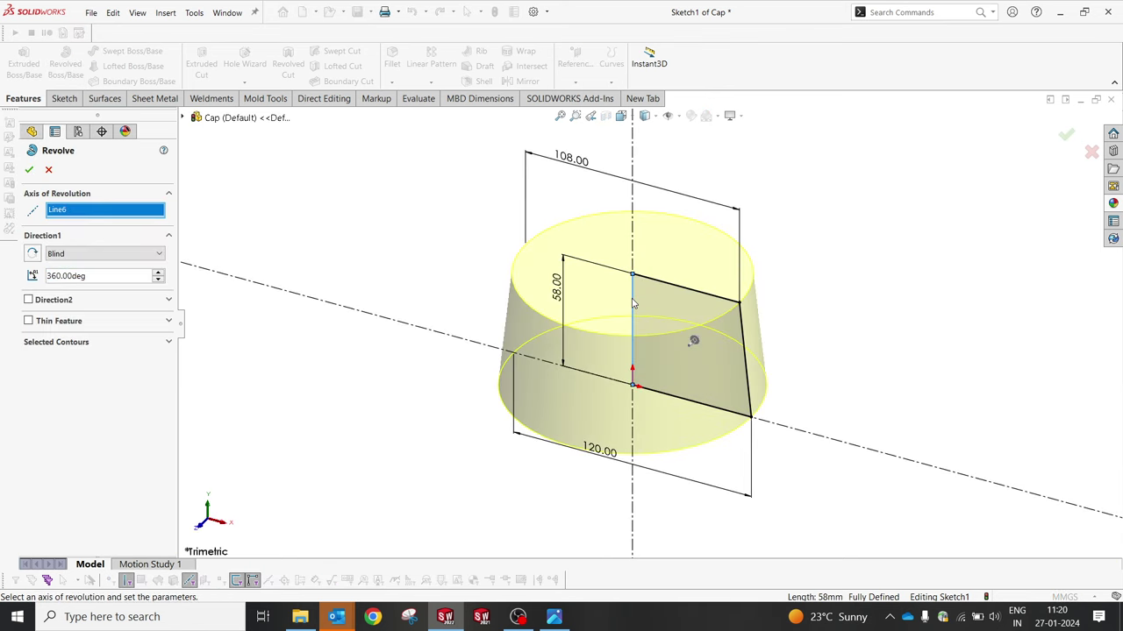
double_click(110, 278)
type("180")
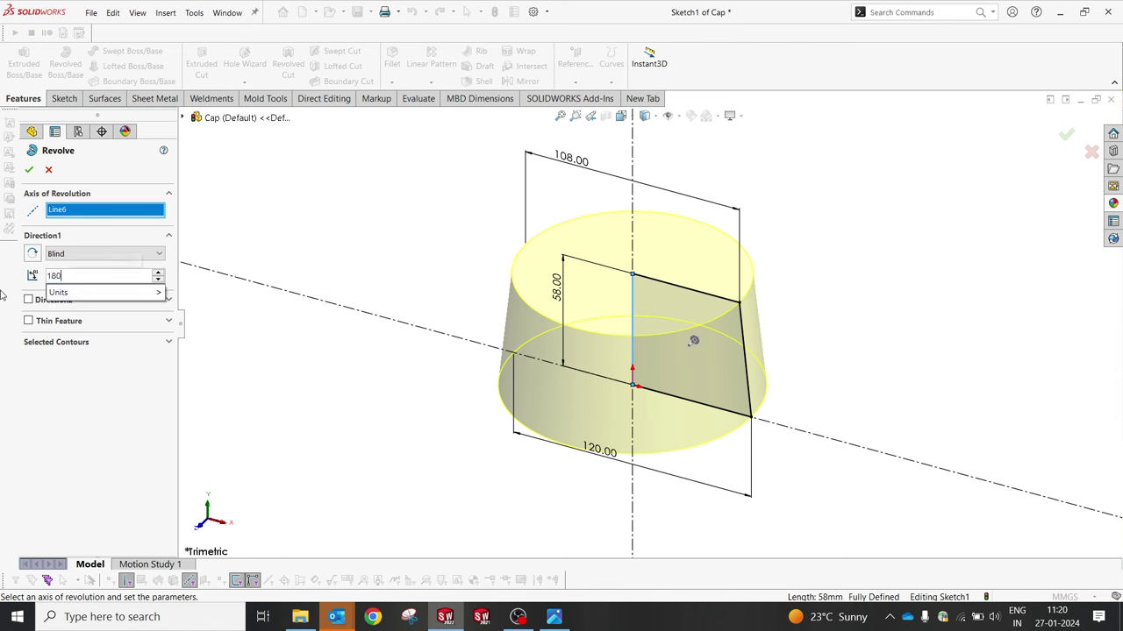
key("Return")
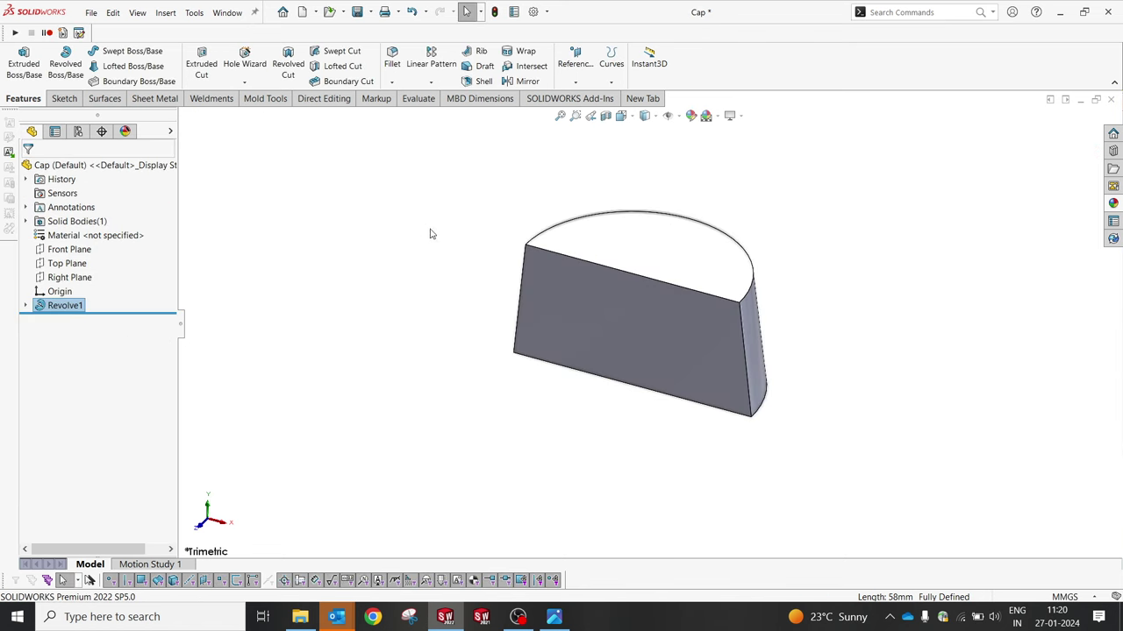
left_click(604, 339)
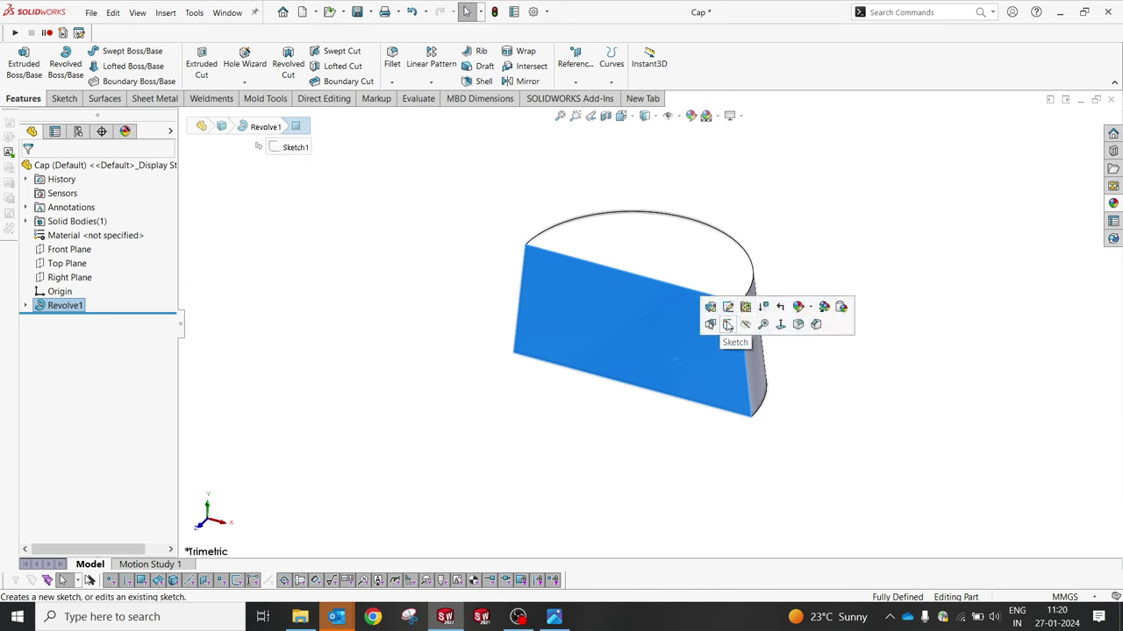
Step: Sketch on the Cap's flat face with a vertical centreline from the origin to the top edge
left_click(726, 328)
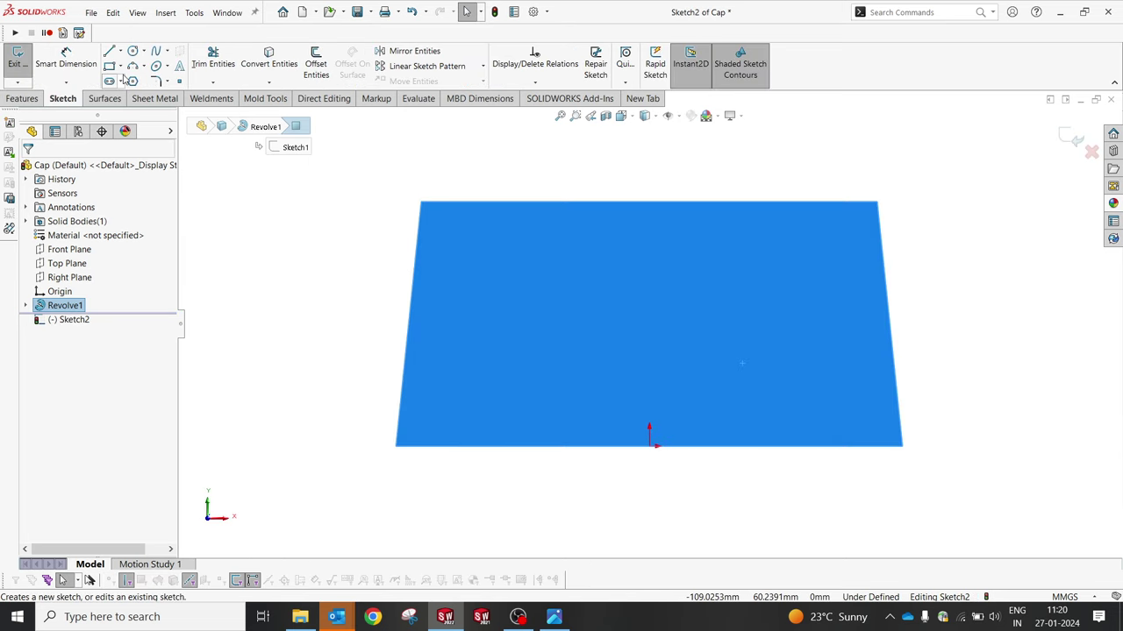
left_click(109, 83)
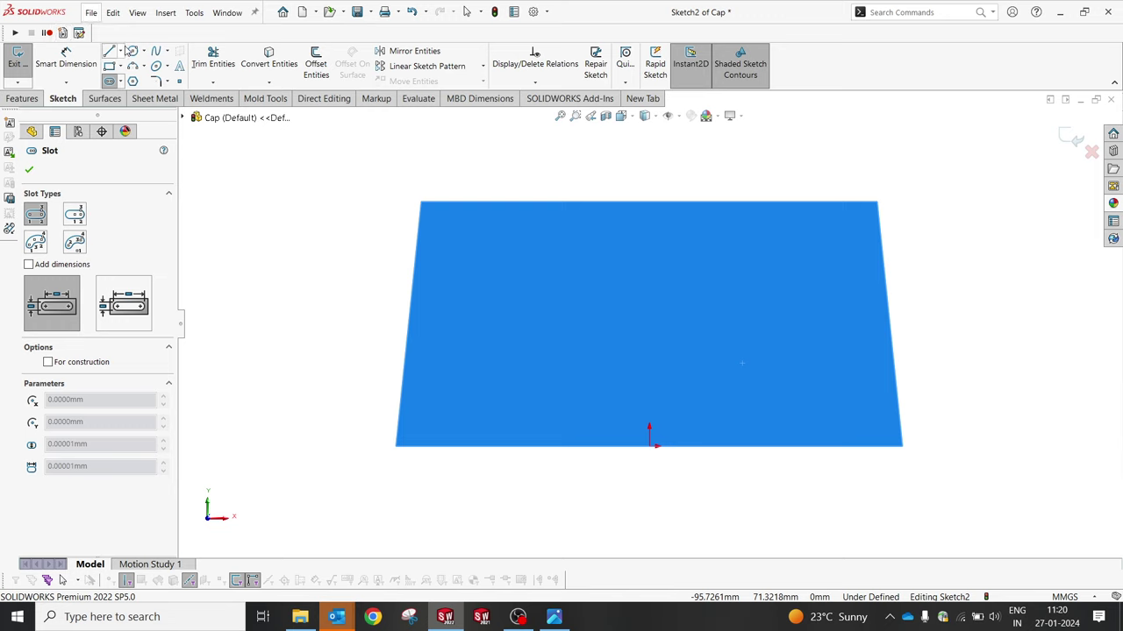
left_click(120, 51)
left_click(141, 80)
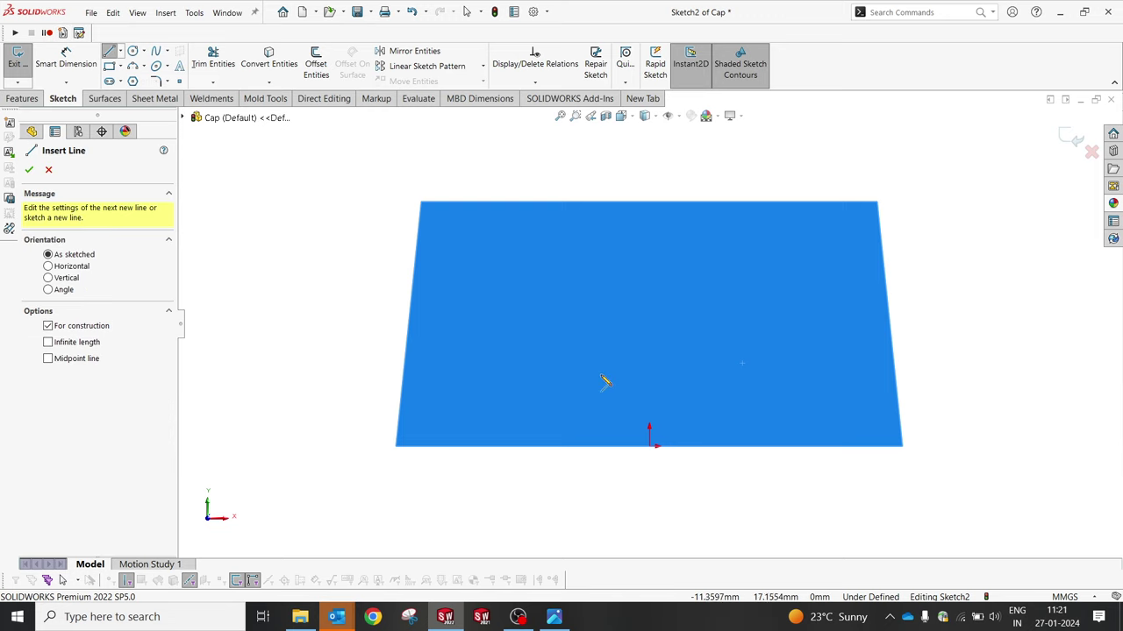
left_click(650, 446)
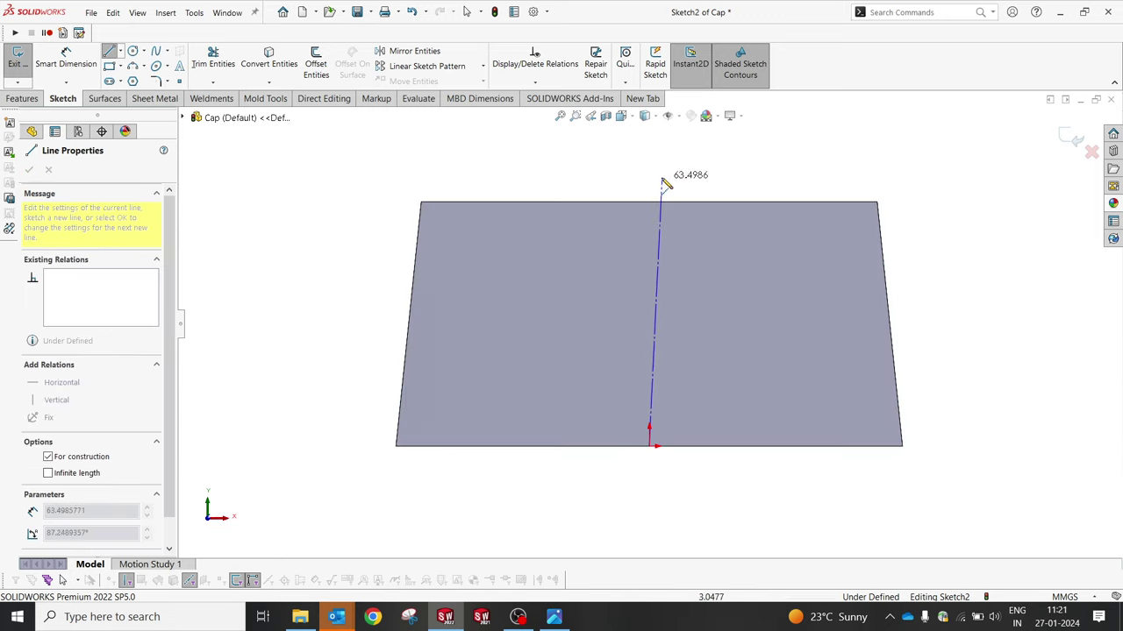
left_click(649, 203)
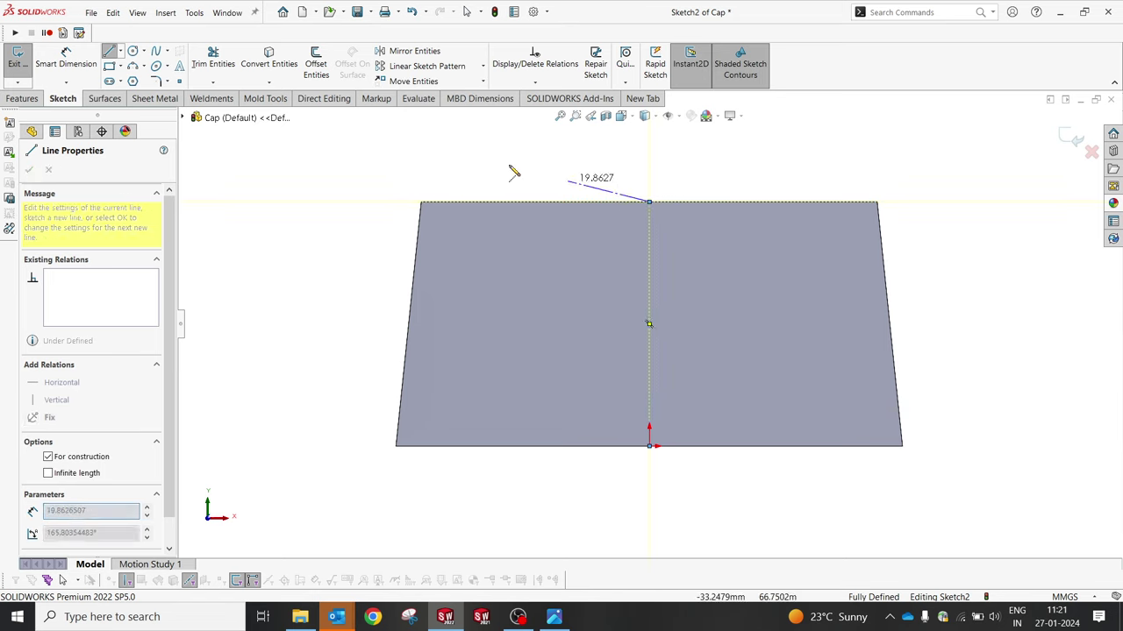
key("Escape")
Step: Draw a centre-point straight slot on the centreline, then bring up hob.jpg
left_click(123, 81)
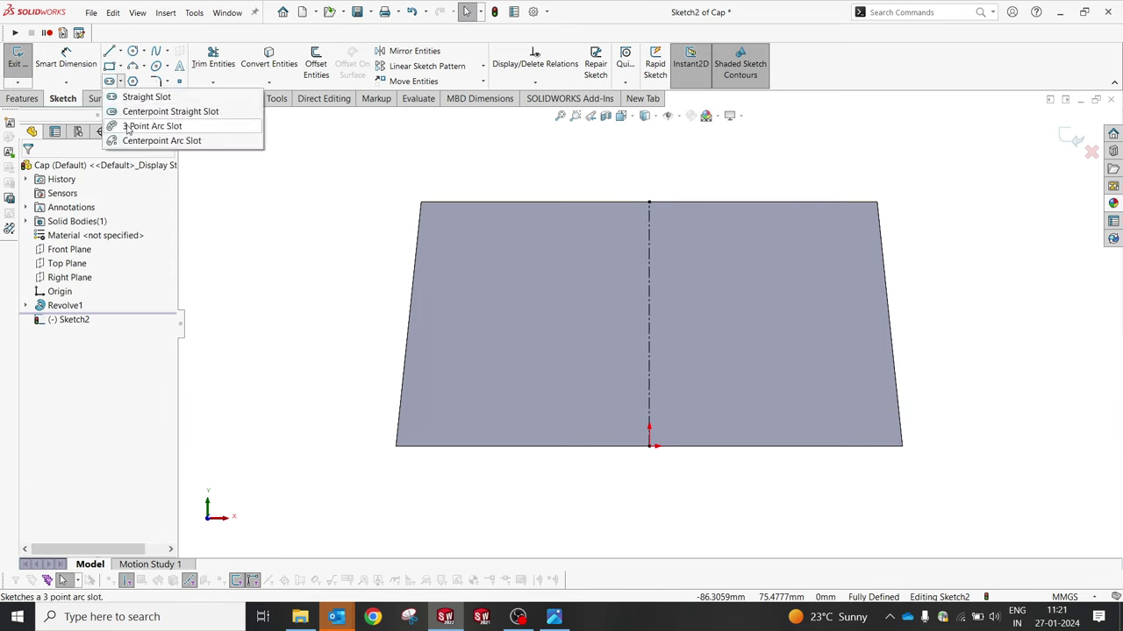
left_click(141, 112)
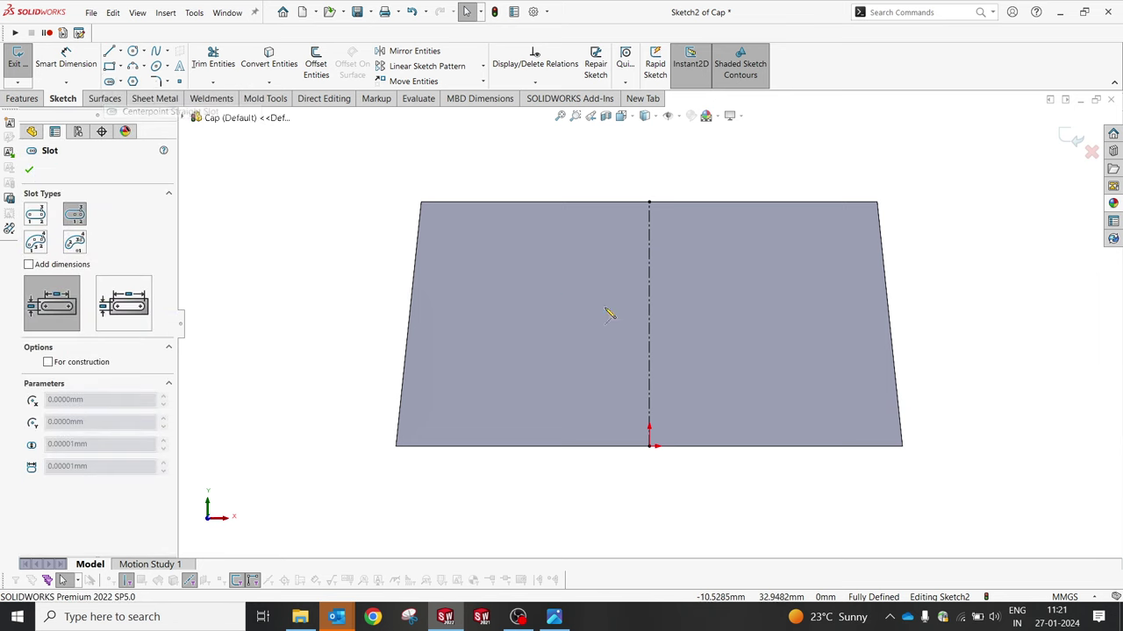
left_click(649, 325)
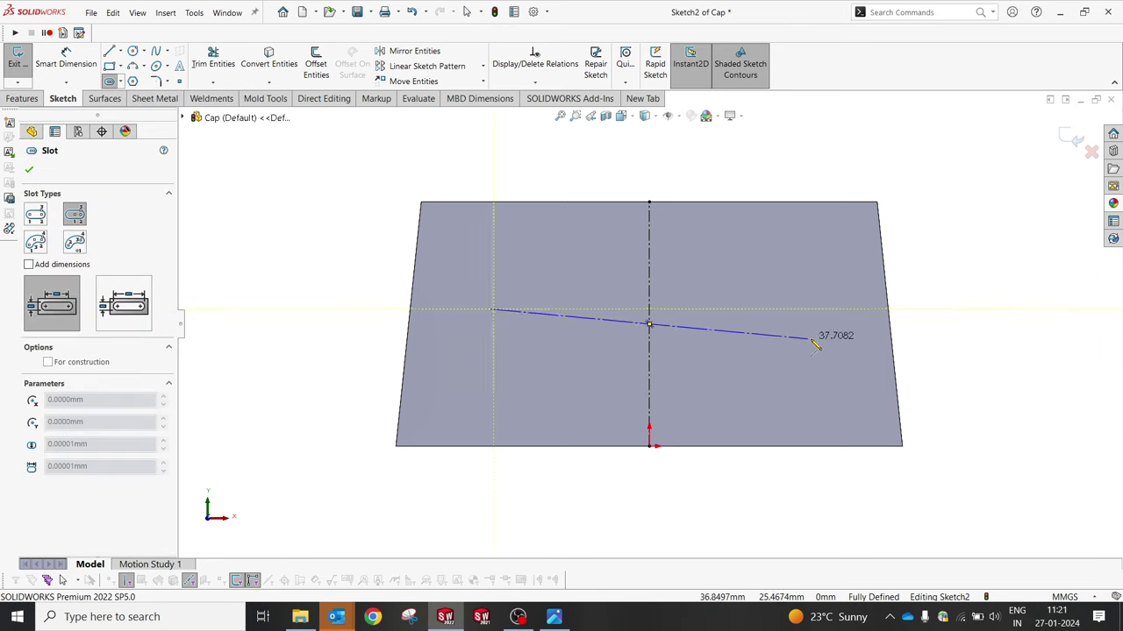
left_click(915, 323)
left_click(899, 284)
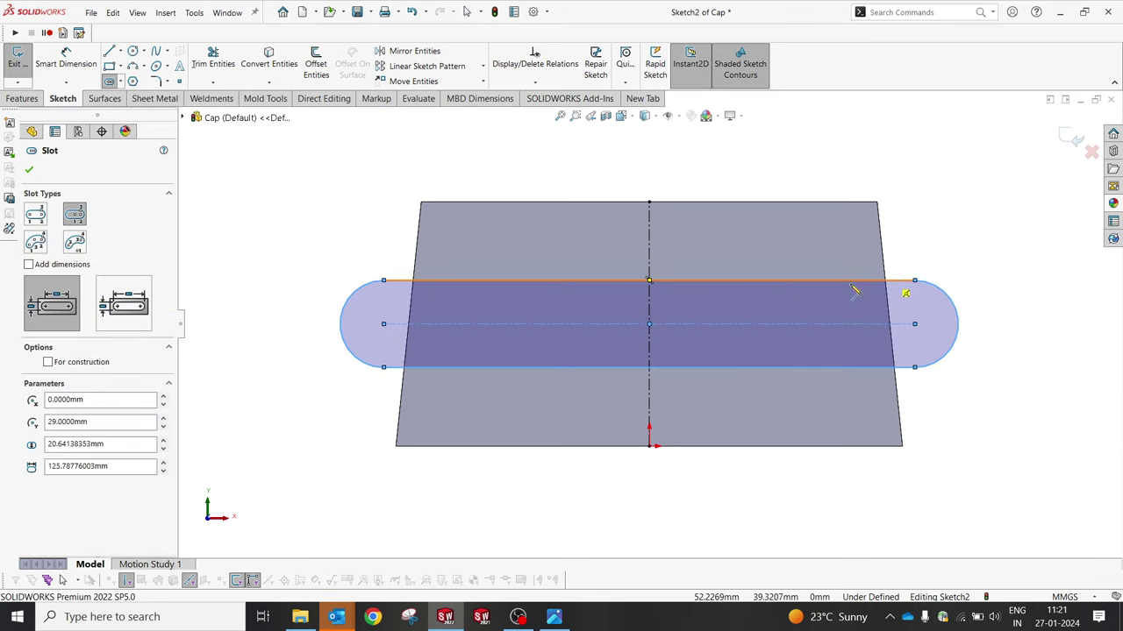
key("Escape")
left_click(553, 616)
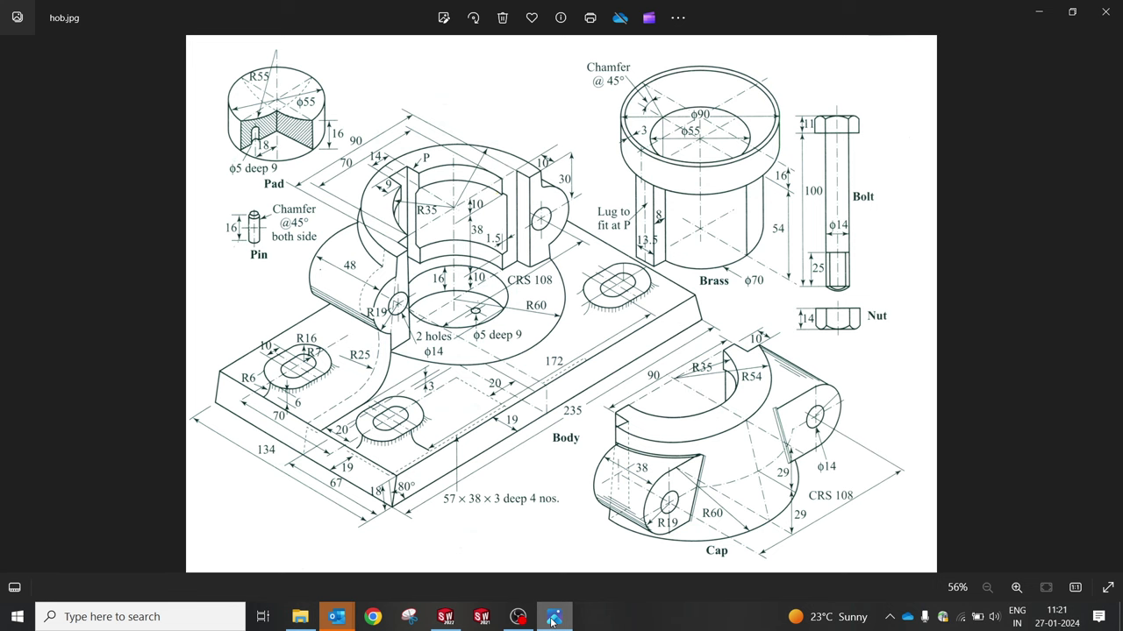
Step: Dimension the slot's end arc to R19
left_click(554, 617)
left_click(66, 57)
left_click(361, 288)
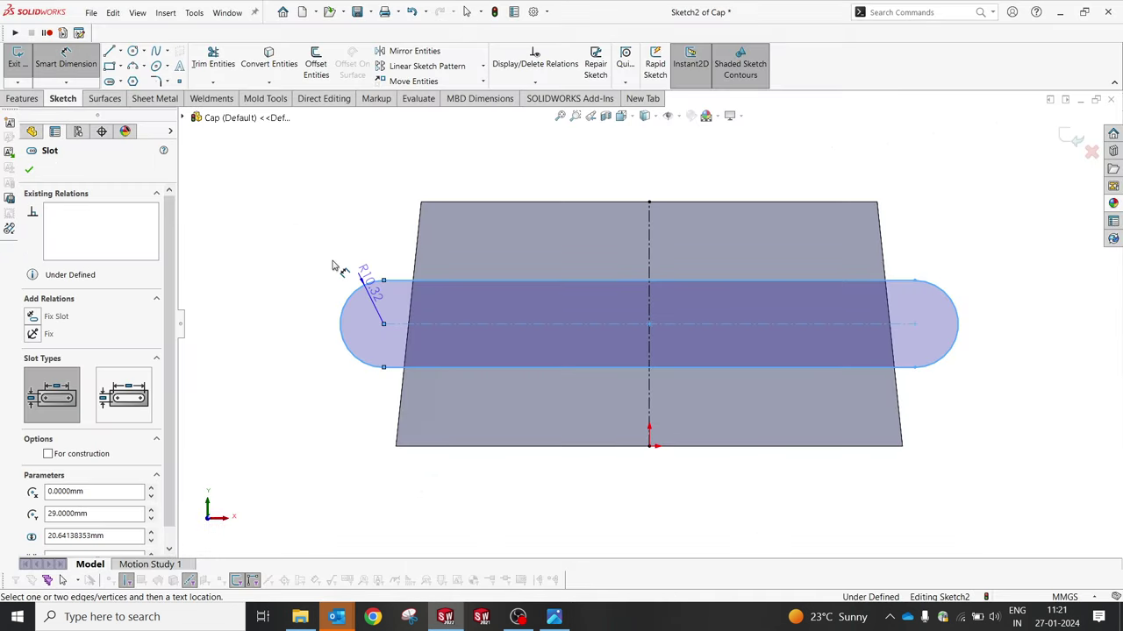
left_click(307, 238)
type("19")
key("Return")
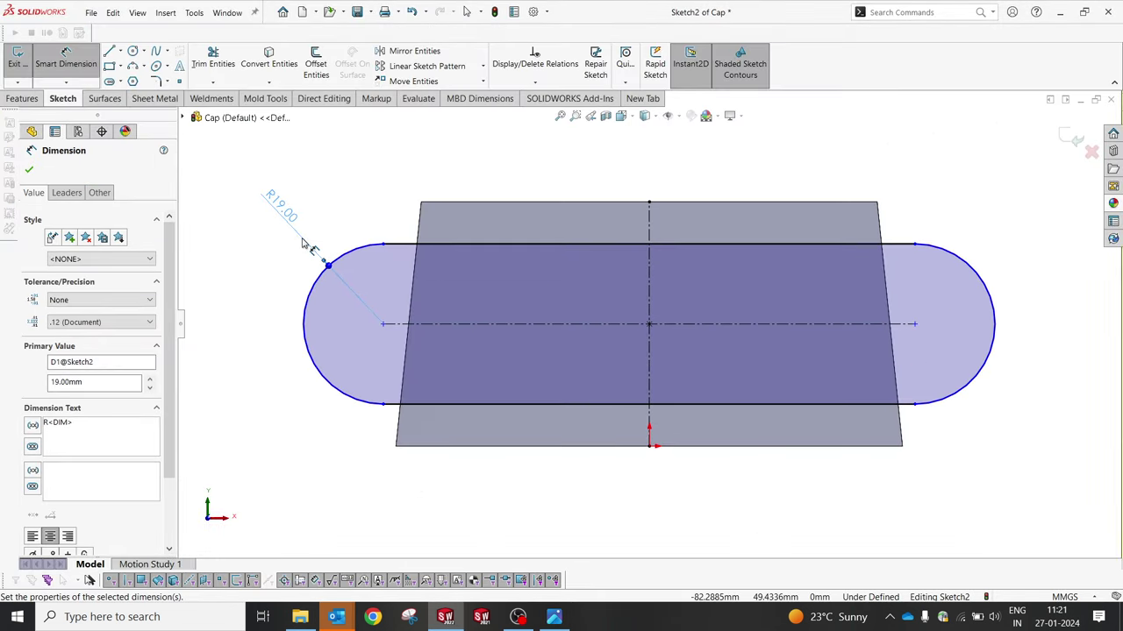
Step: Set the slot's centre length to 108 mm
left_click(509, 244)
left_click(551, 165)
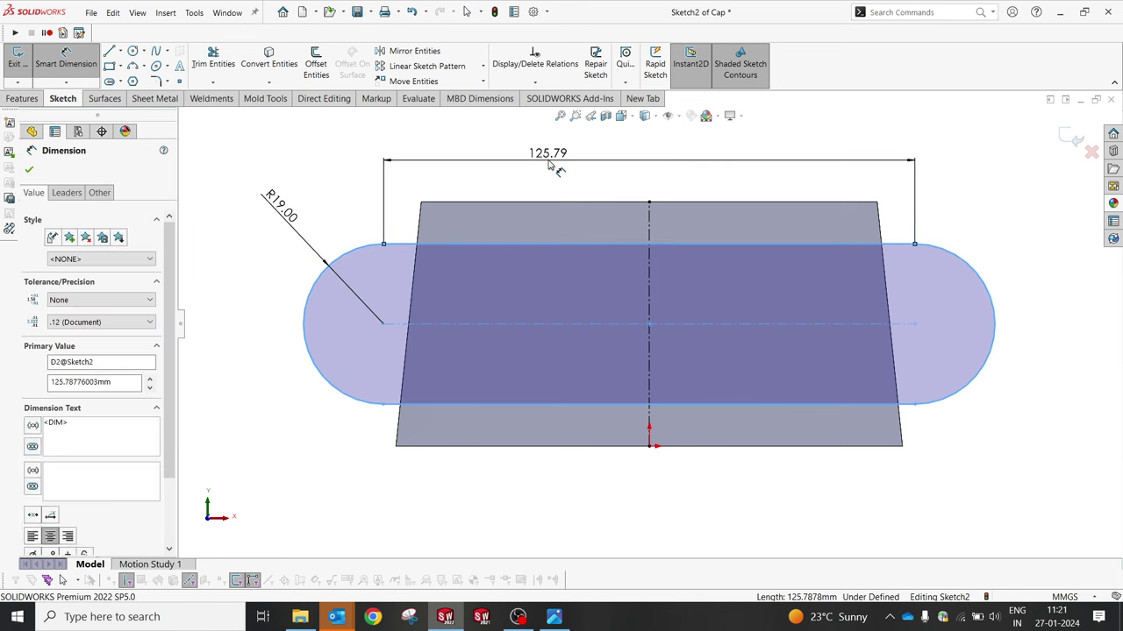
type("108")
key("Return")
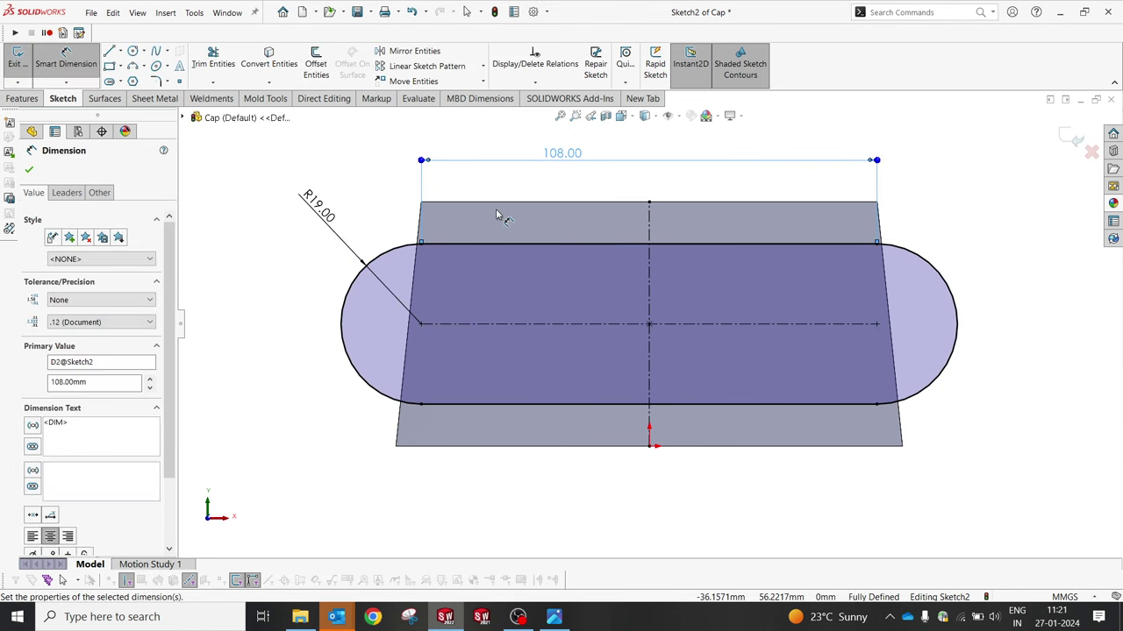
key("Escape")
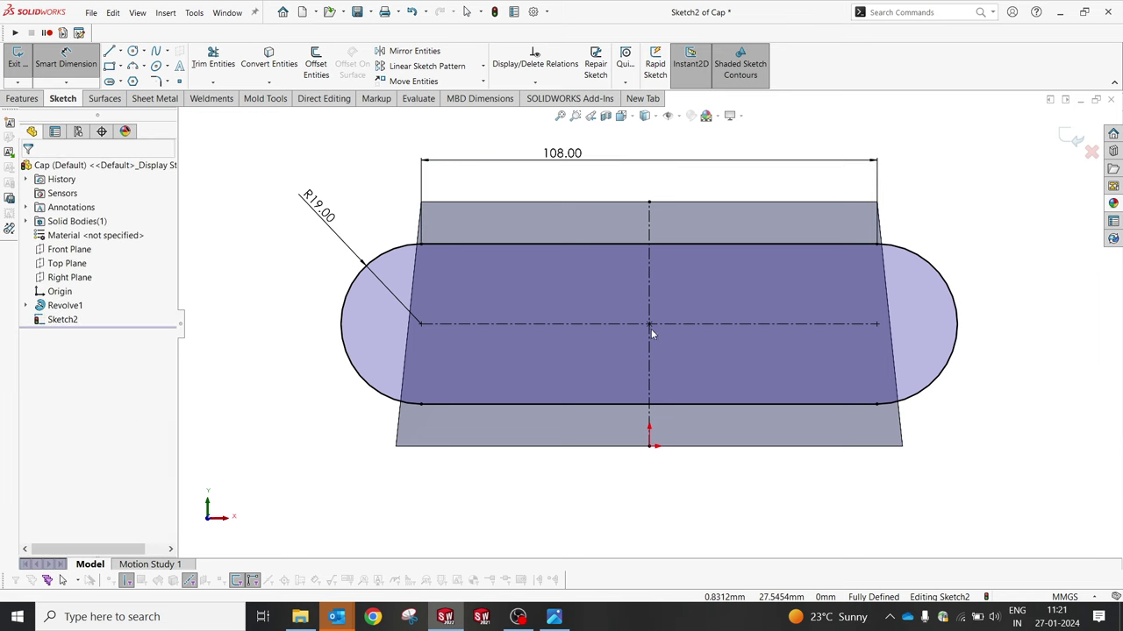
key("Escape")
left_click(651, 328)
key("Escape")
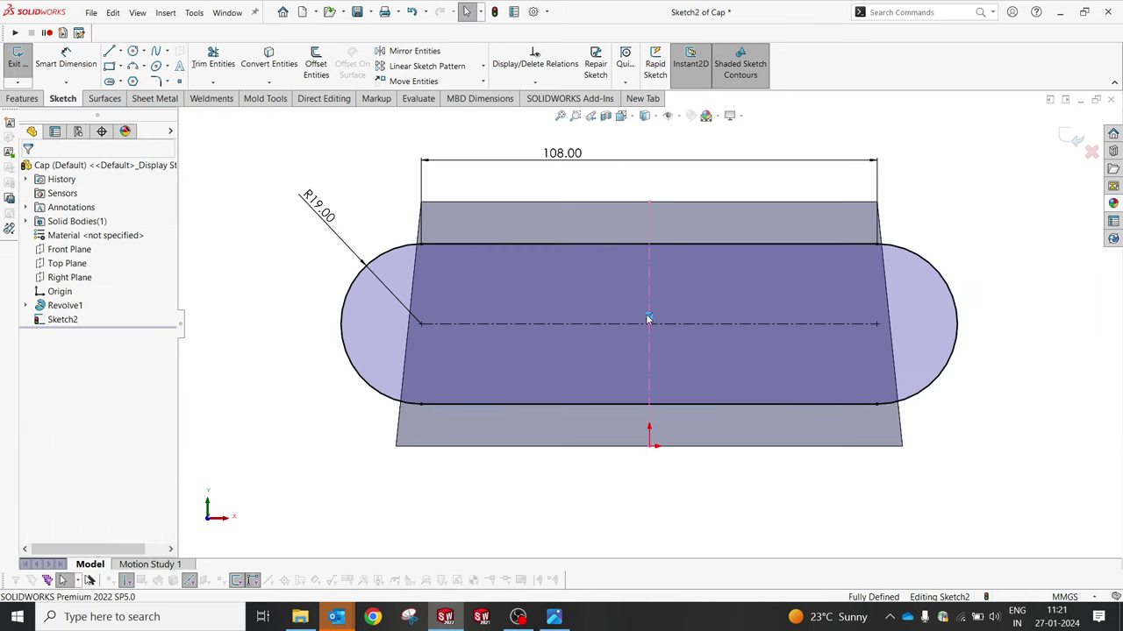
Step: Place the slot centreline 30 mm below the face's top edge
left_click(66, 57)
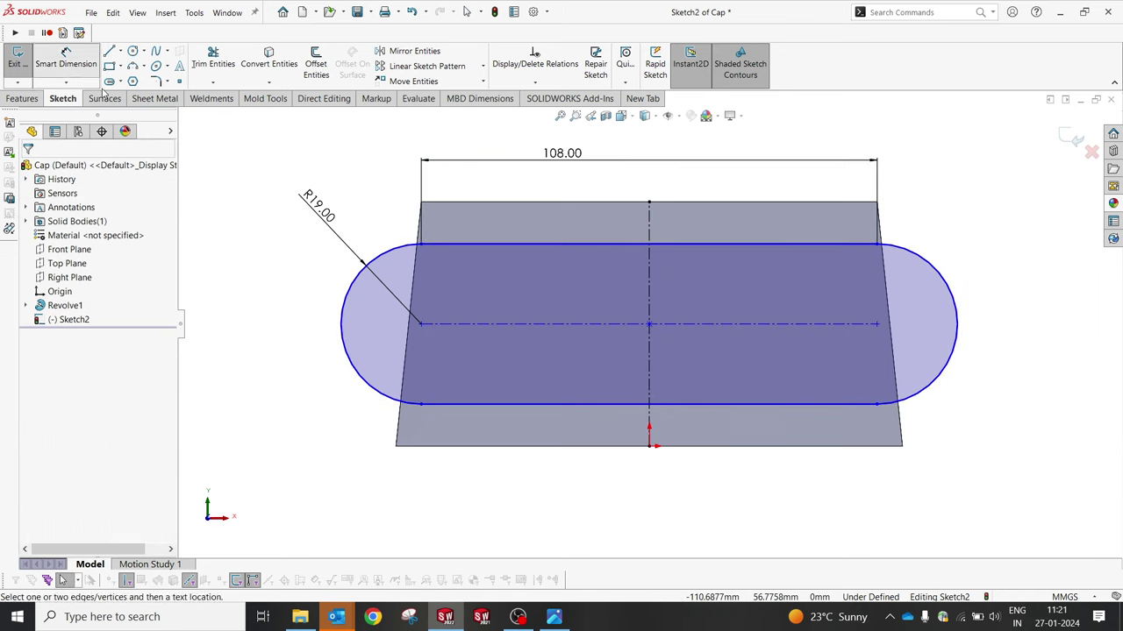
left_click(504, 203)
left_click(476, 325)
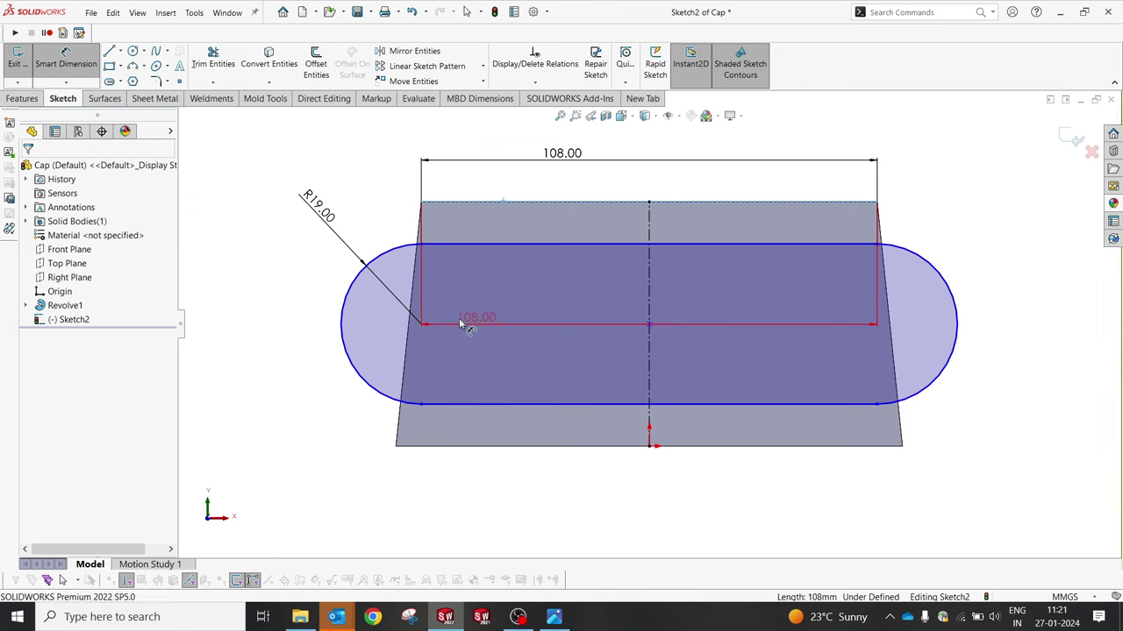
left_click(277, 276)
type("30")
key("Return")
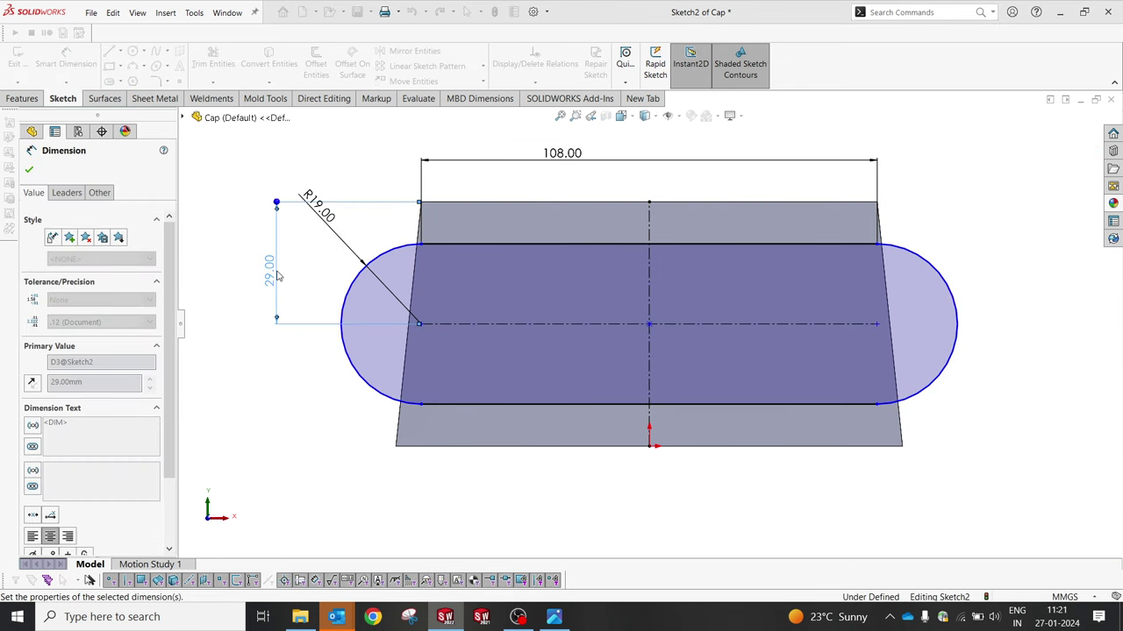
key("Escape")
left_click(650, 328)
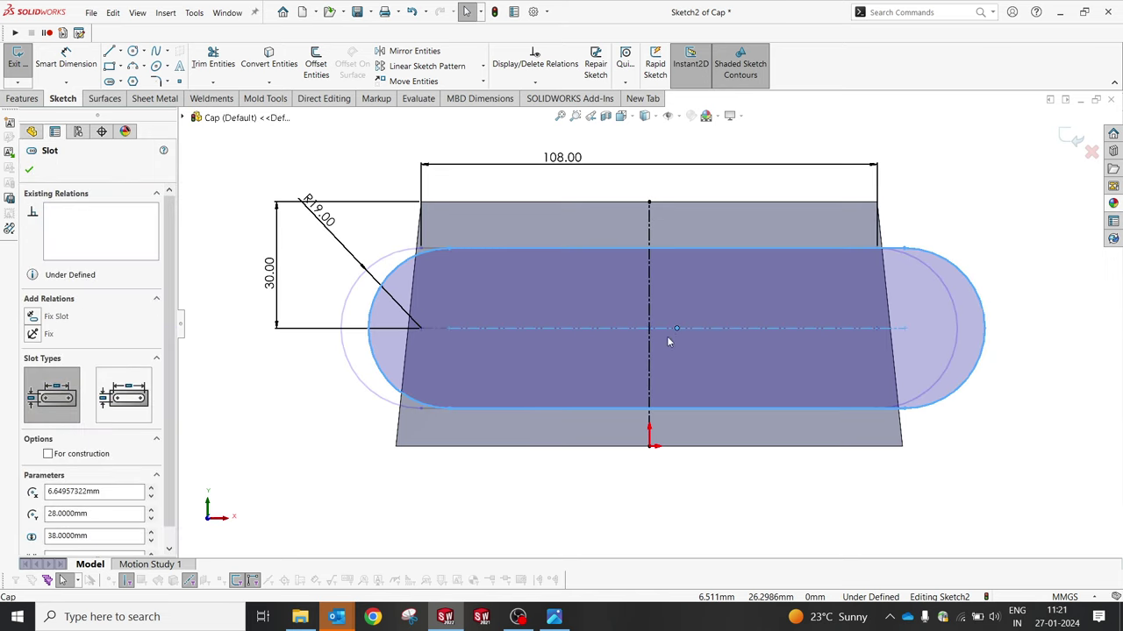
key("Escape")
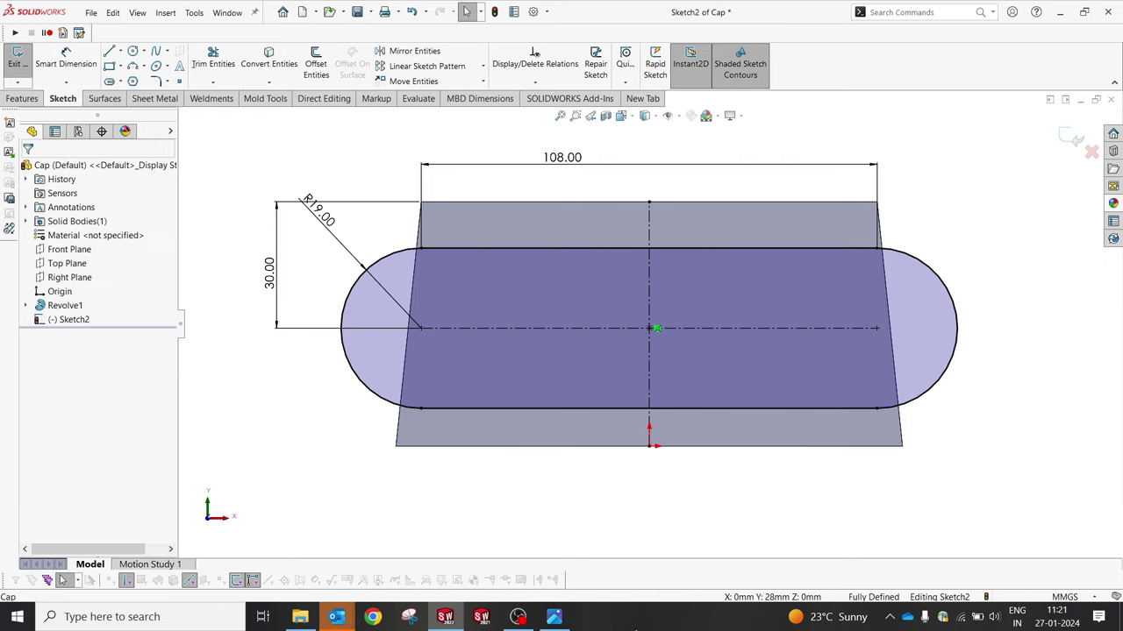
left_click(555, 617)
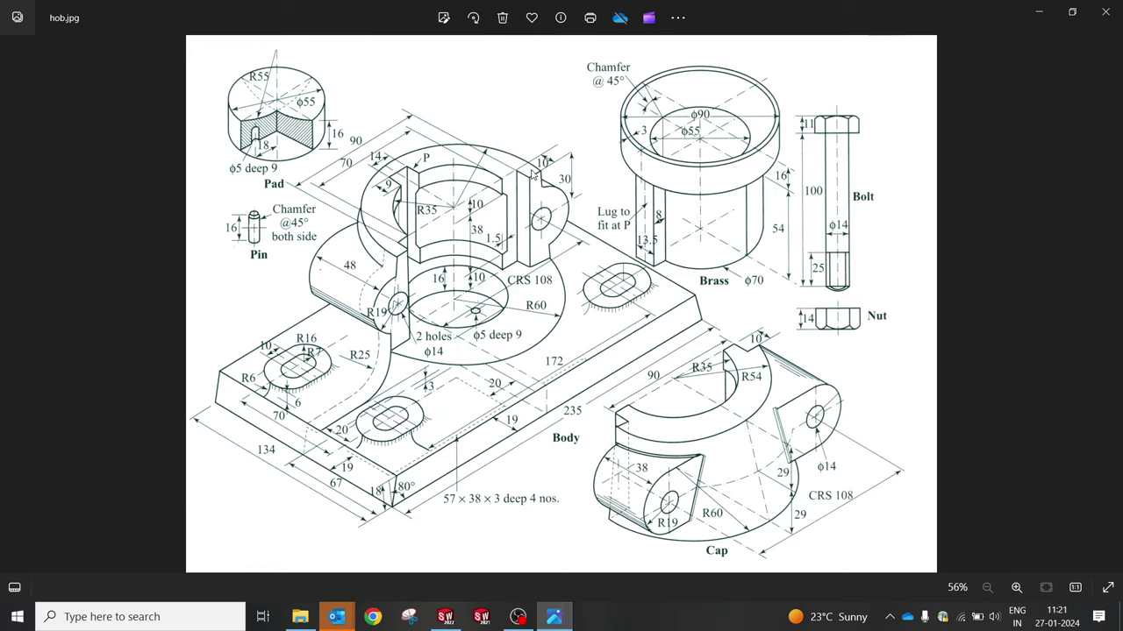
Step: Try a 48 mm blind extrusion of the slot sketch, then cancel it
left_click(556, 617)
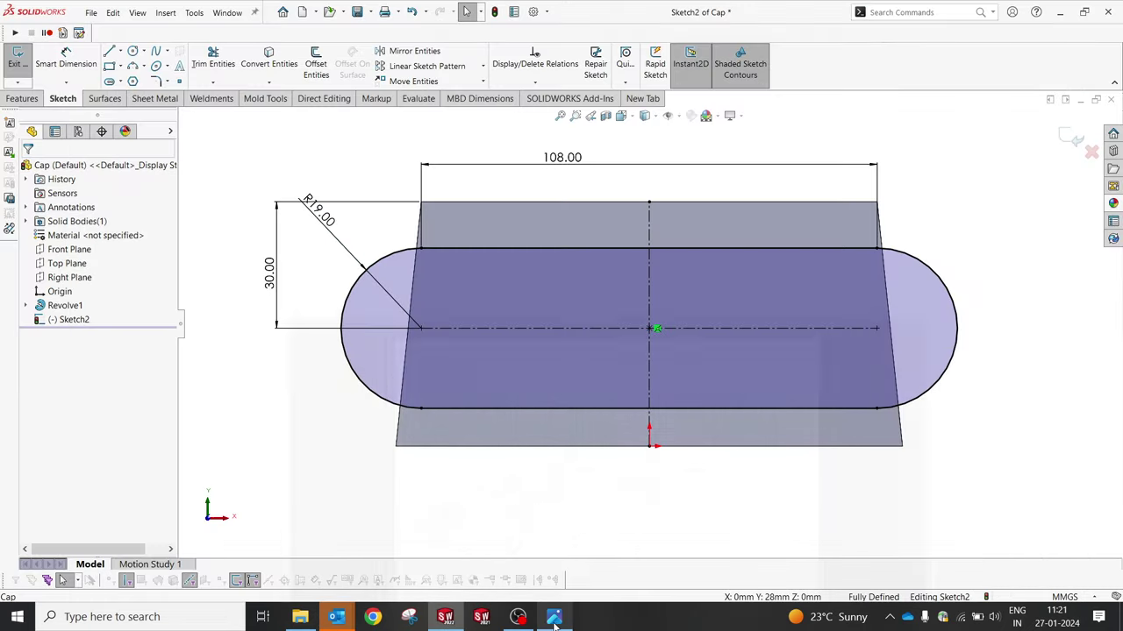
left_click(554, 618)
left_click(554, 619)
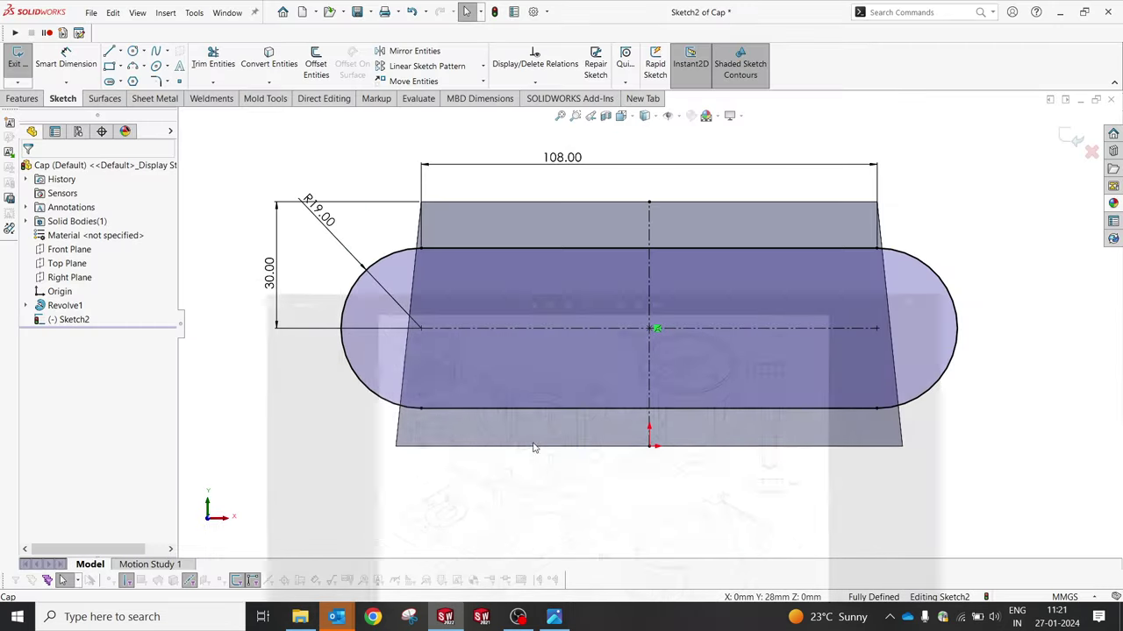
left_click(24, 65)
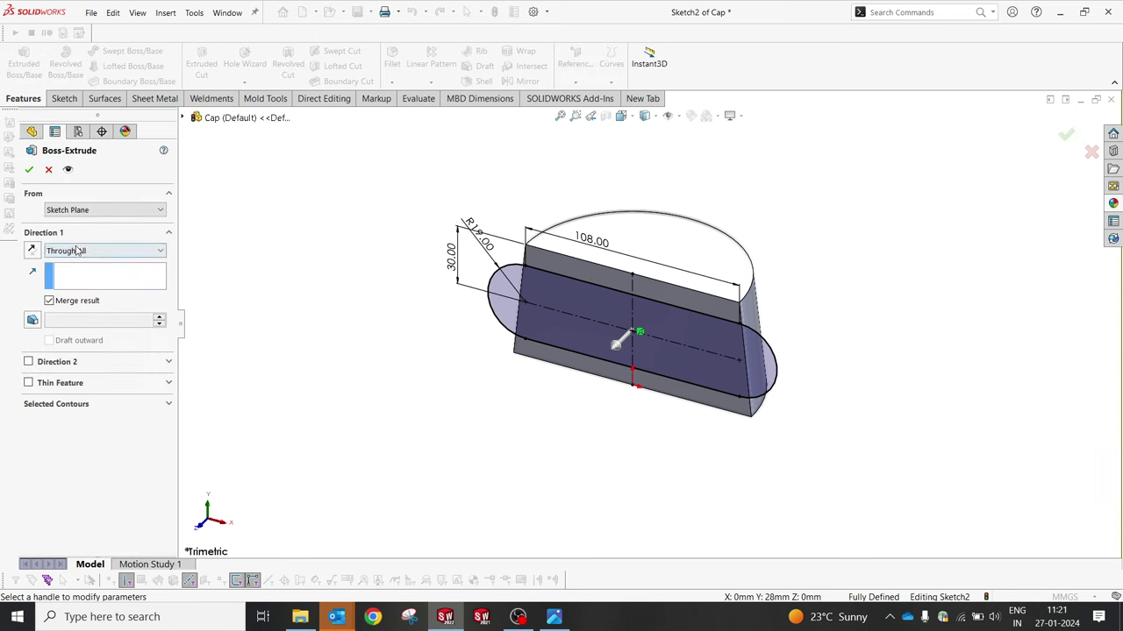
left_click(58, 254)
left_click(58, 264)
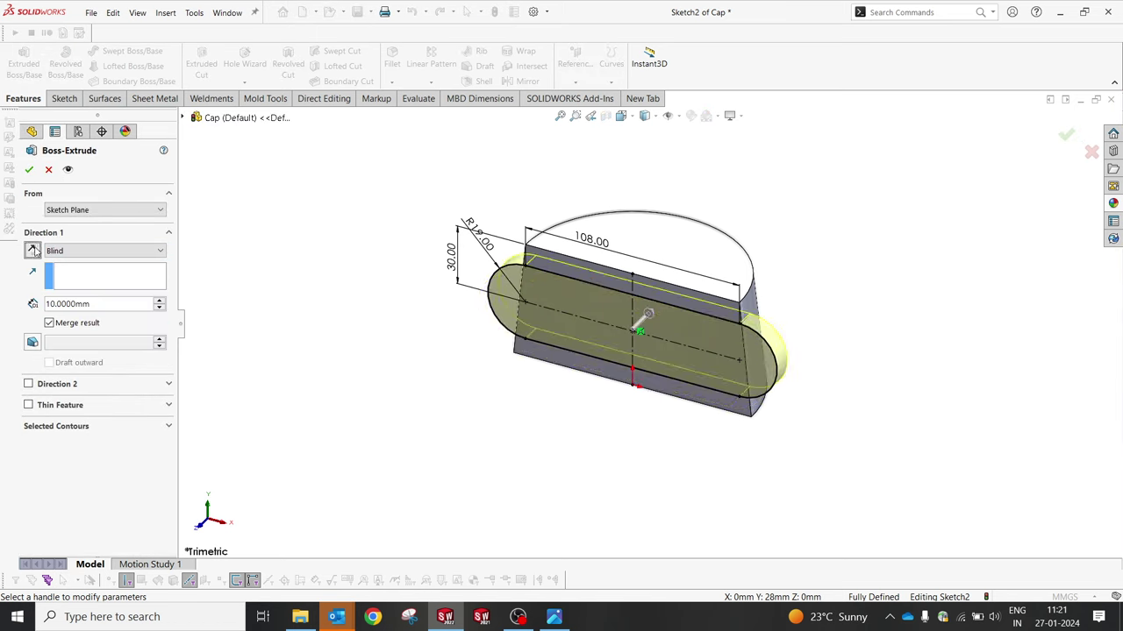
double_click(96, 303)
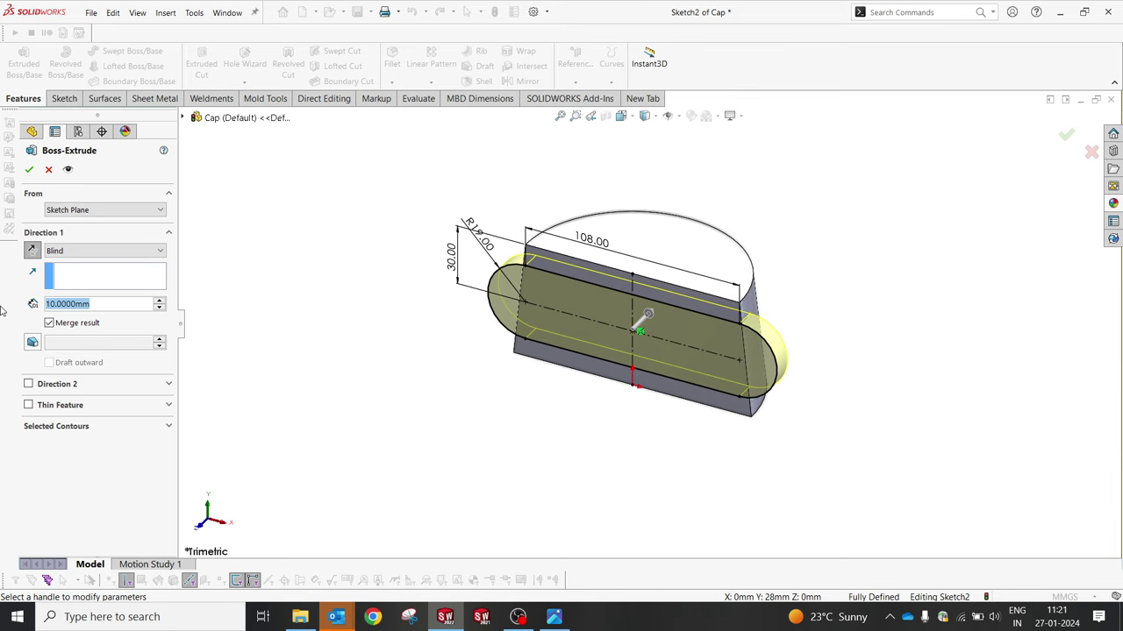
type("48")
key("Return")
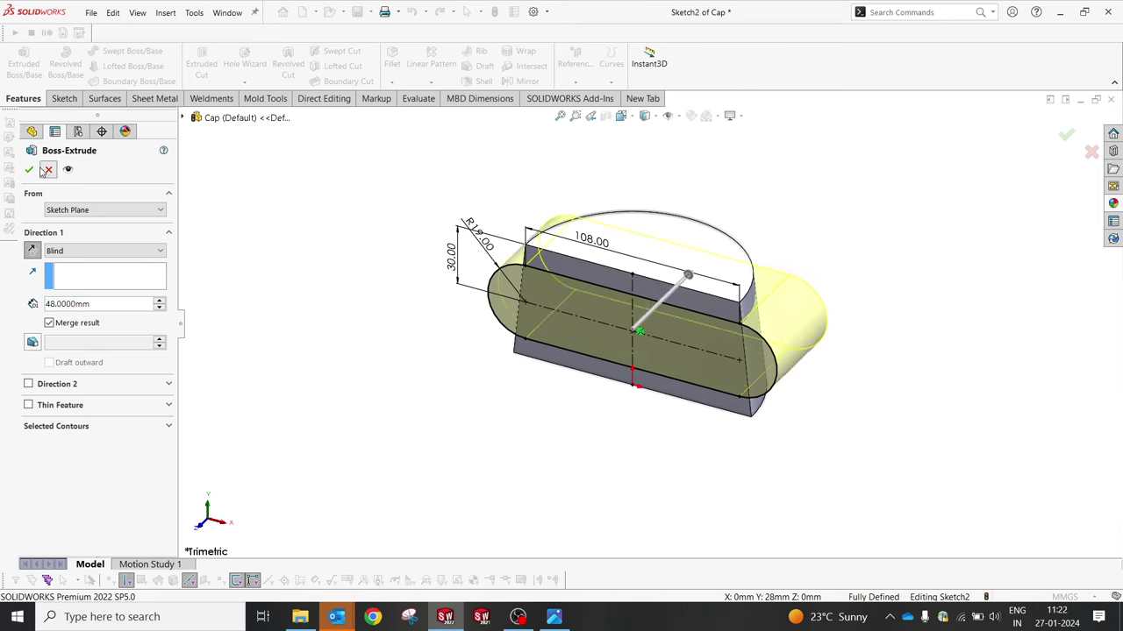
left_click(48, 169)
Step: Extrude the slot 48 mm Blind in the reversed direction as Boss-Extrude1
left_click(24, 63)
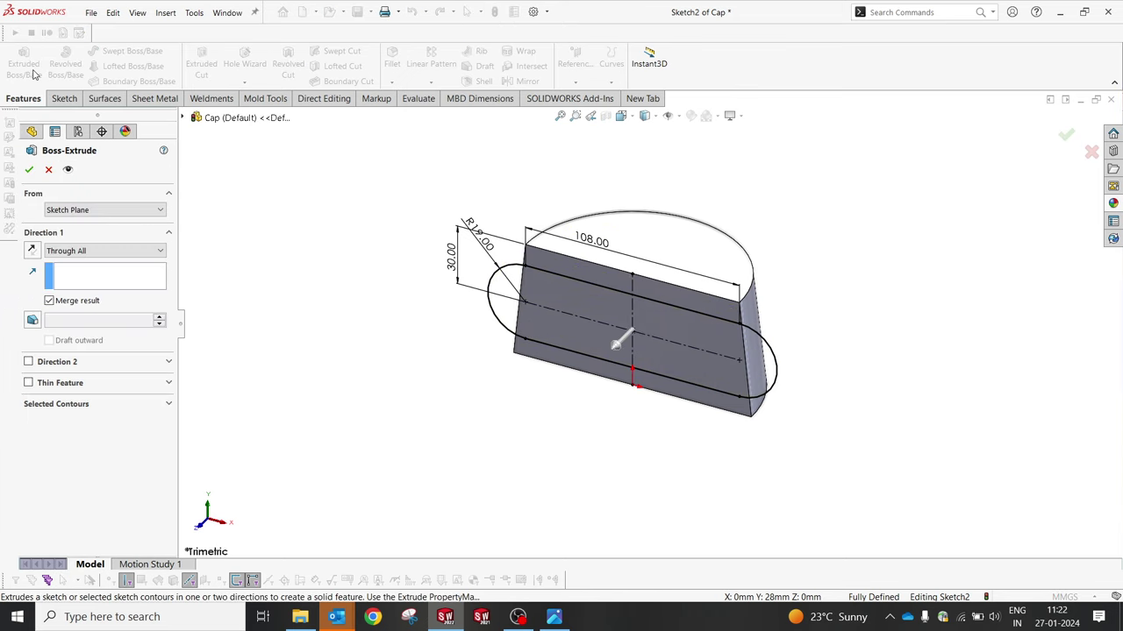
left_click(97, 251)
left_click(46, 259)
left_click(31, 250)
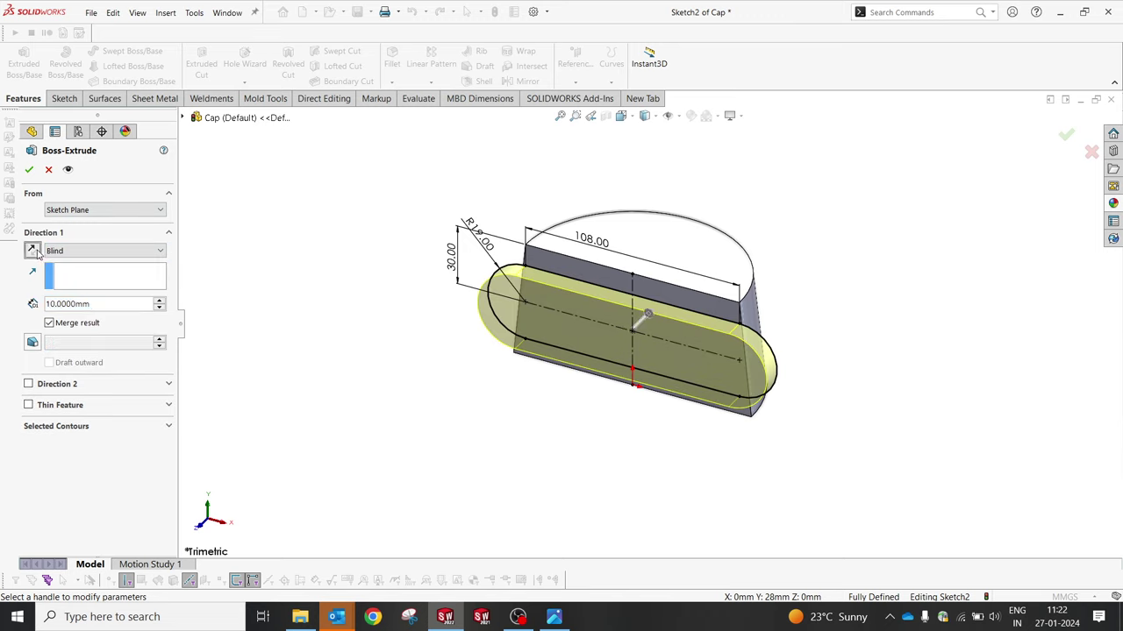
double_click(96, 303)
type("48")
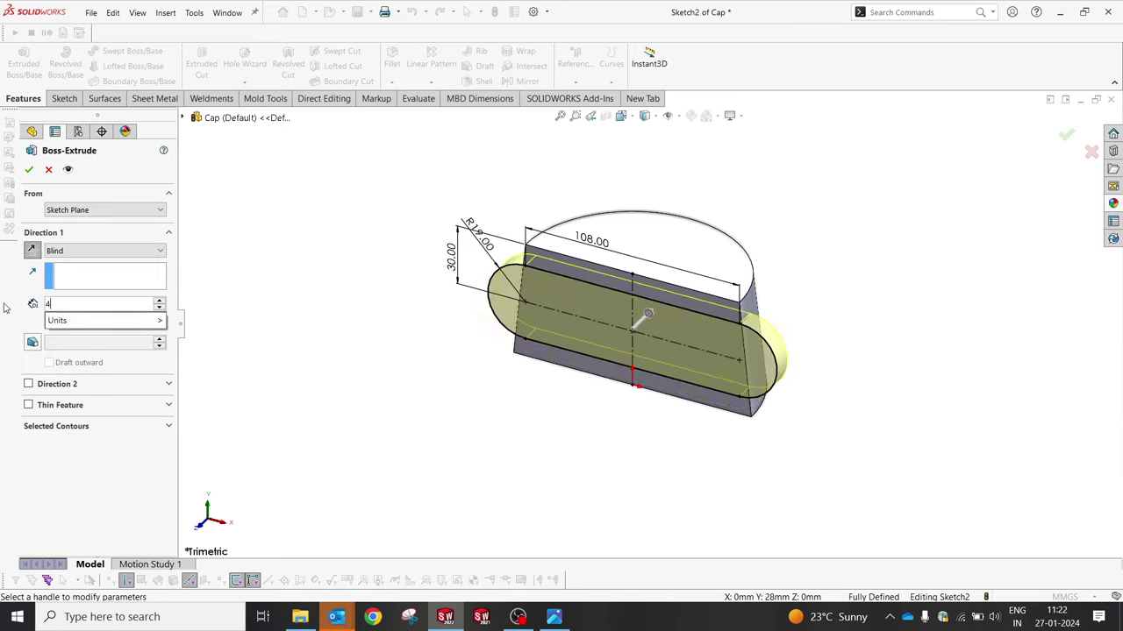
key("Return")
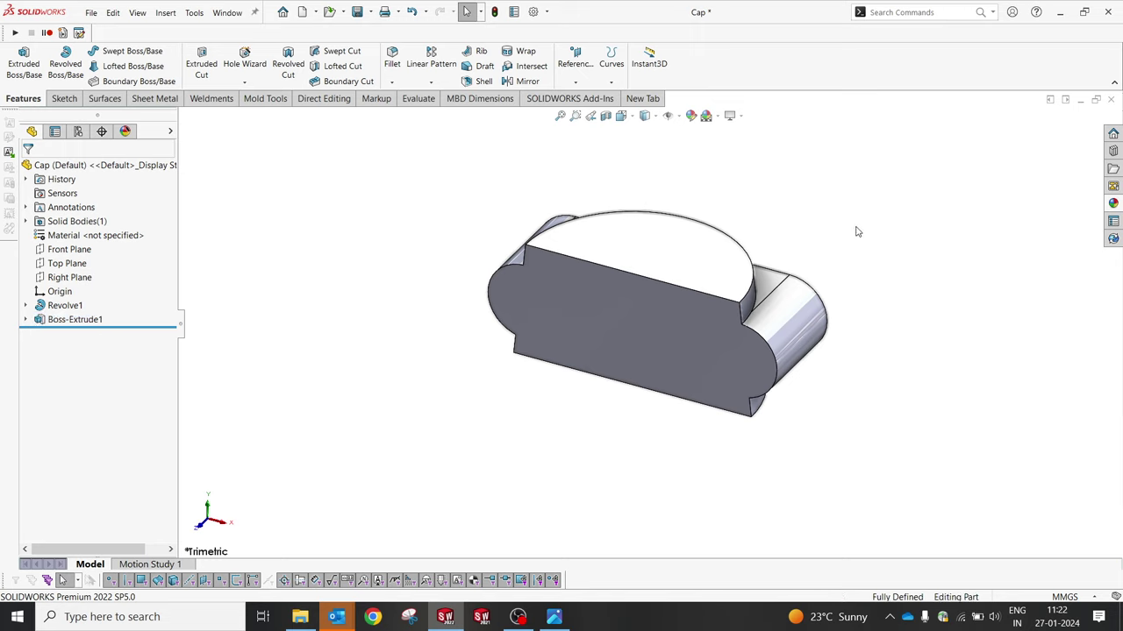
Step: Sketch on the Front Plane with a centreline from the top edge to the bottom edge
mouse_move(674, 381)
middle_mouse_down()
mouse_move(738, 285)
mouse_move(669, 300)
middle_mouse_up()
scroll(737, 285, "down", 2)
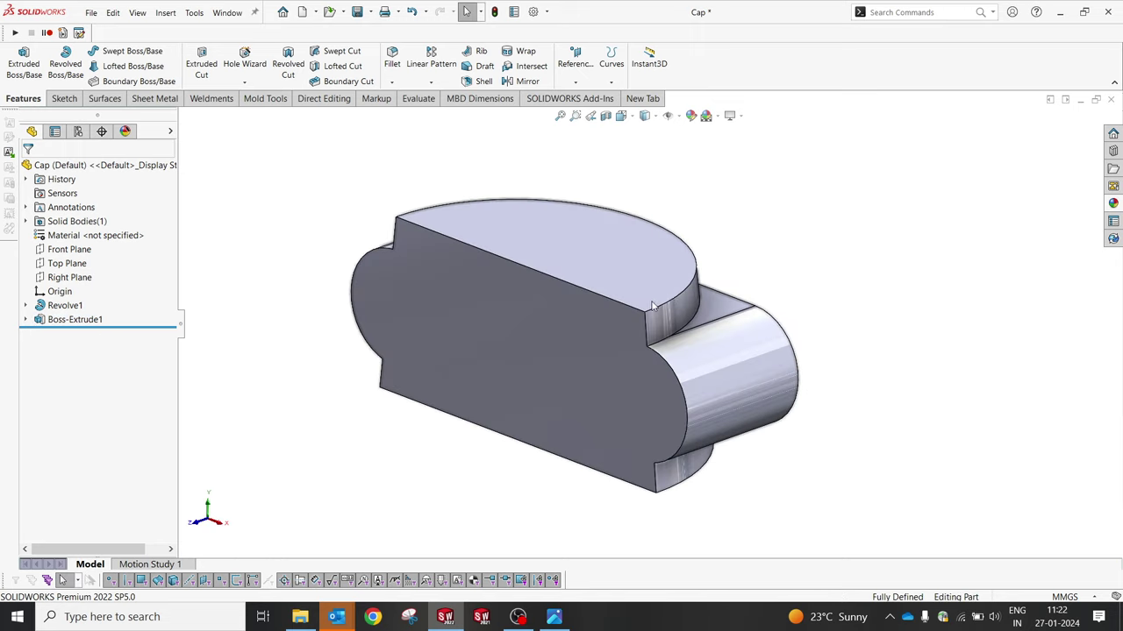
left_click(70, 250)
right_click(524, 152)
left_click(545, 127)
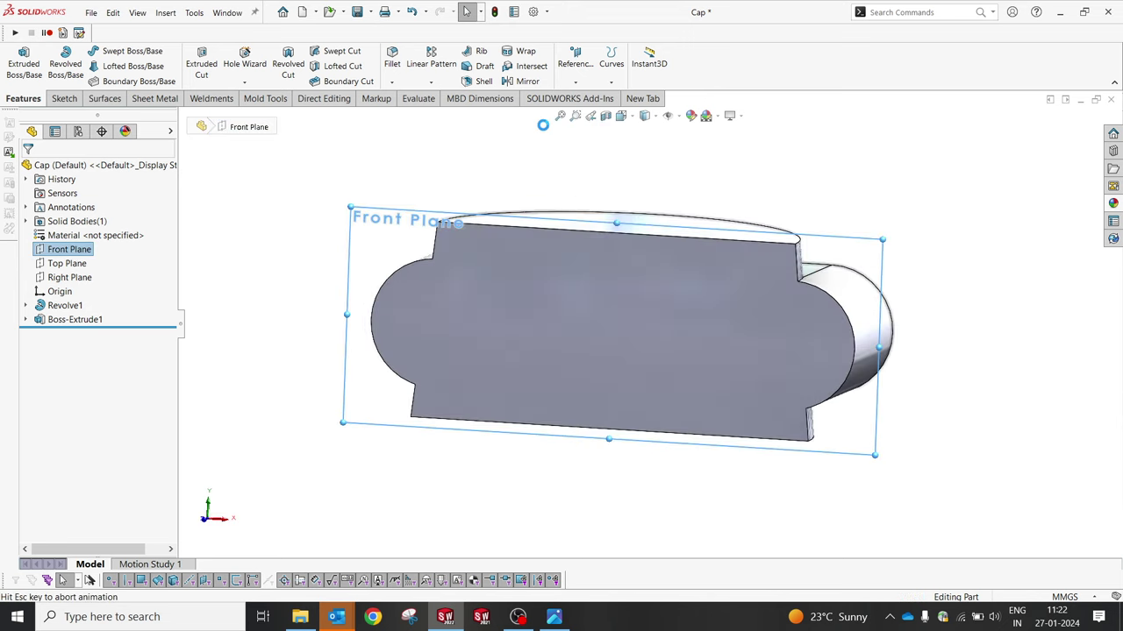
left_click(120, 51)
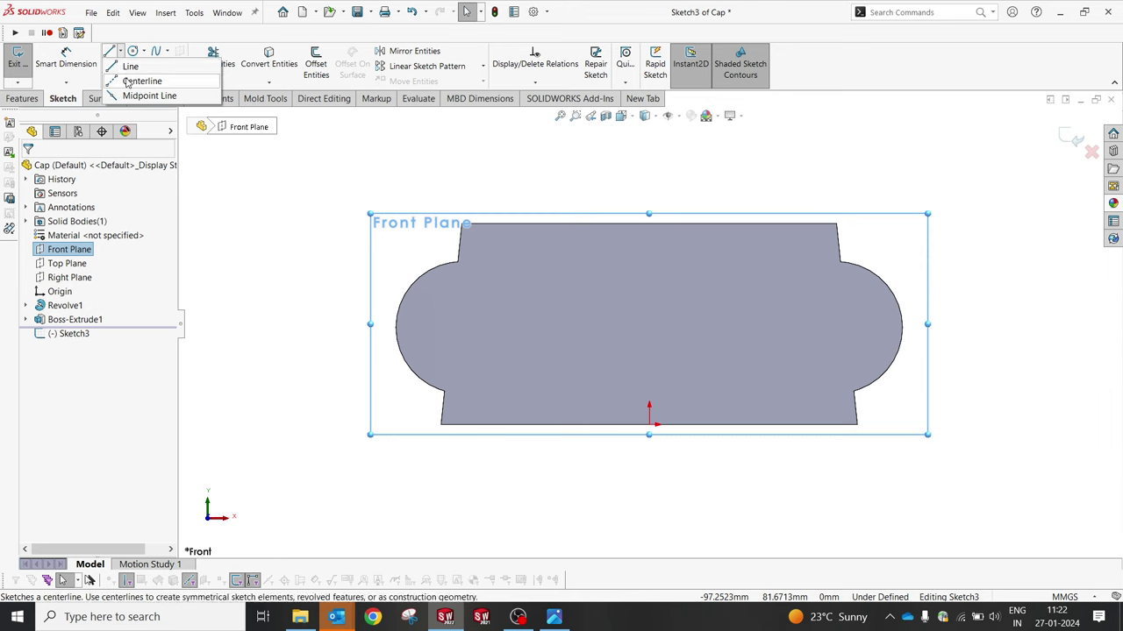
left_click(132, 80)
left_click(650, 224)
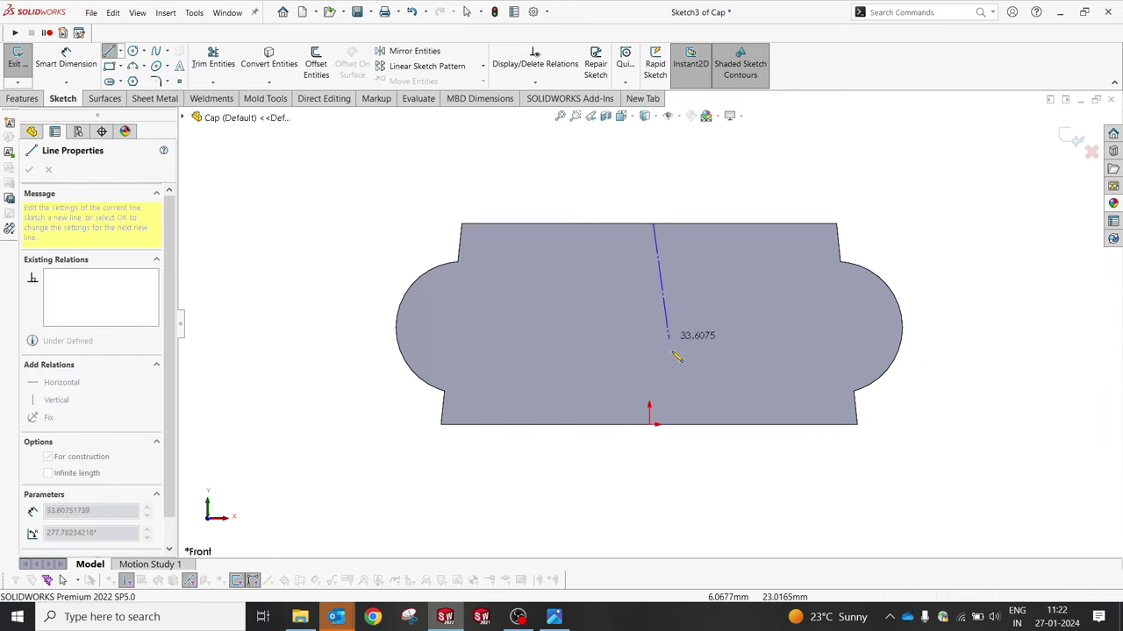
left_click(651, 426)
key("Escape")
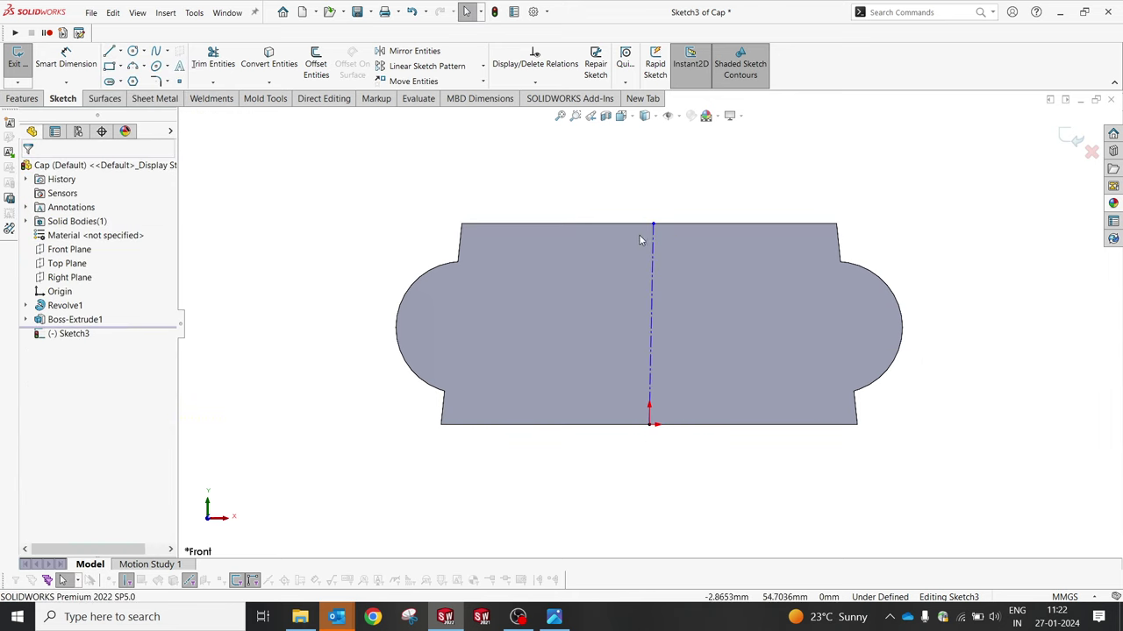
Step: Fix the centreline's top end at the top edge midpoint and make it vertical
left_click(533, 182)
mouse_move(653, 226)
left_mouse_down()
mouse_move(634, 226)
mouse_move(655, 230)
left_mouse_up()
left_click(649, 226)
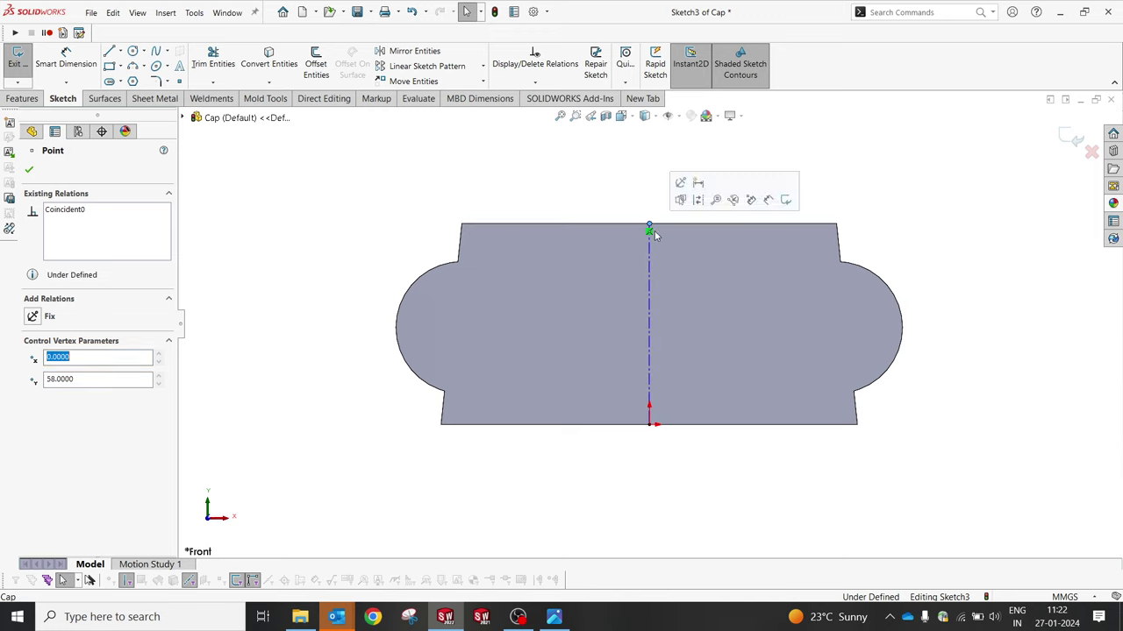
left_click(665, 224, "ctrl")
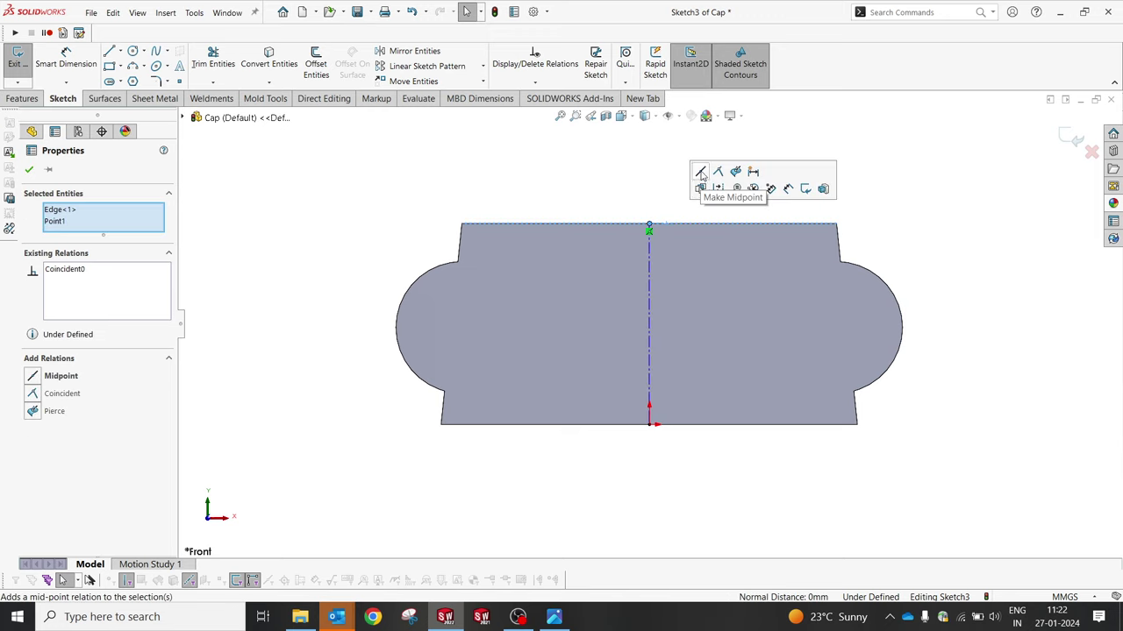
left_click(706, 176)
left_click(649, 230)
left_click(649, 252)
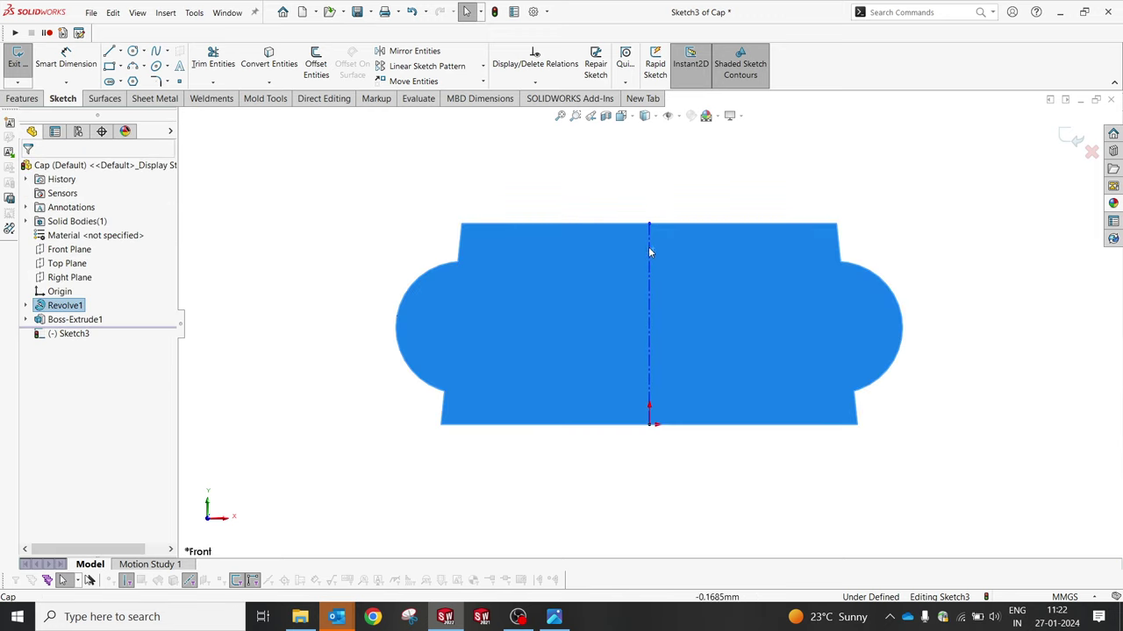
left_click(649, 245)
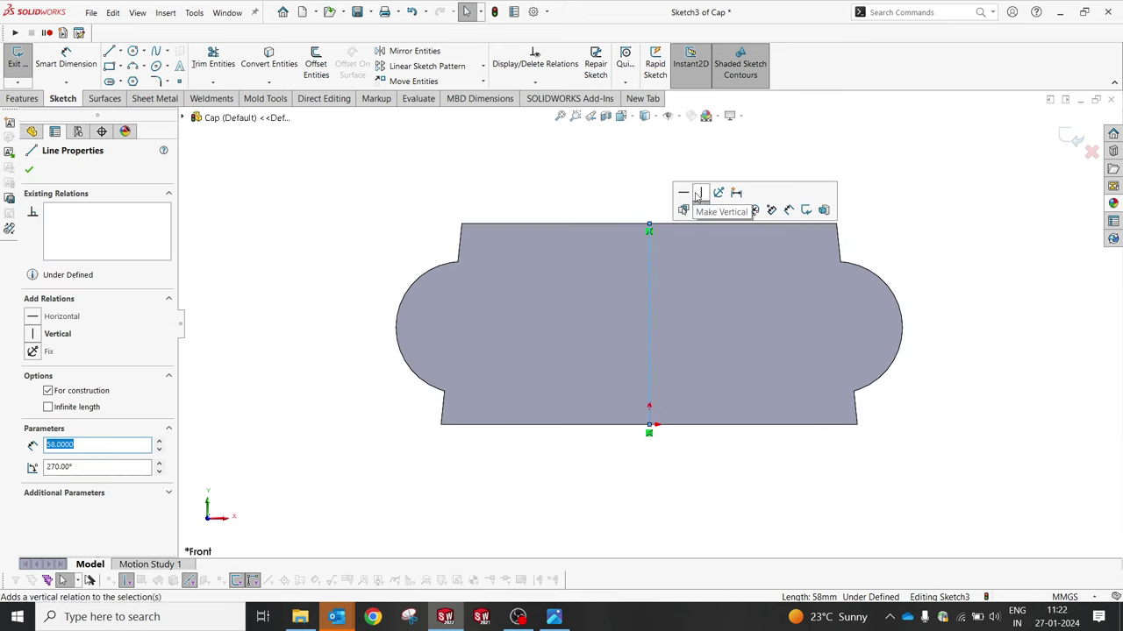
left_click(709, 193)
left_click(576, 175)
Step: Draw the closed stepped profile to the right of the centreline
left_click(108, 51)
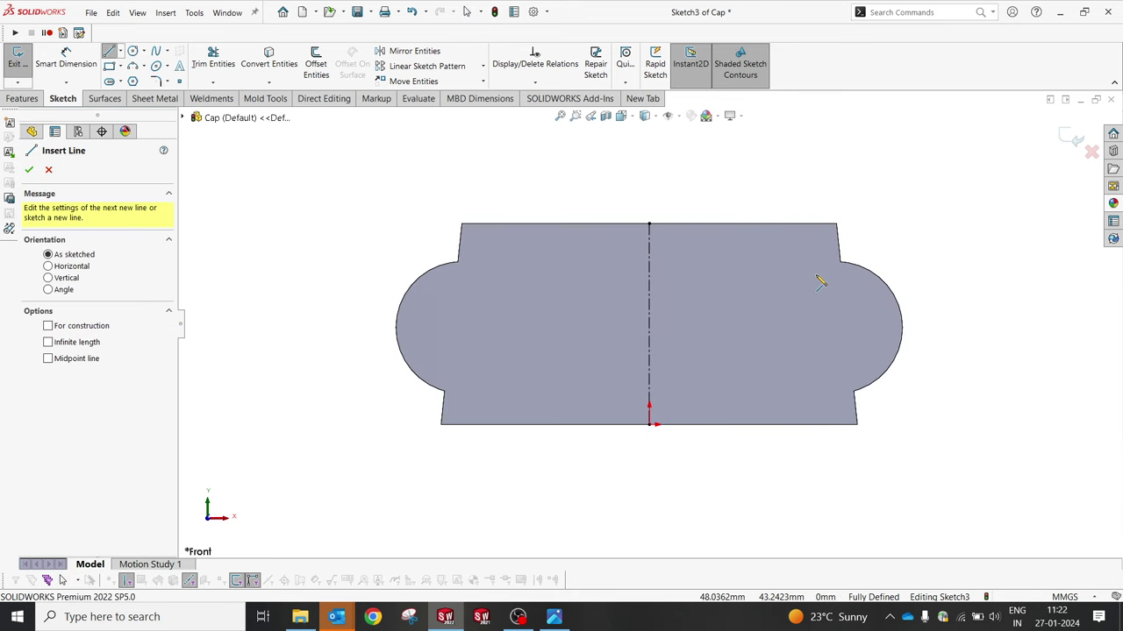
left_click(649, 225)
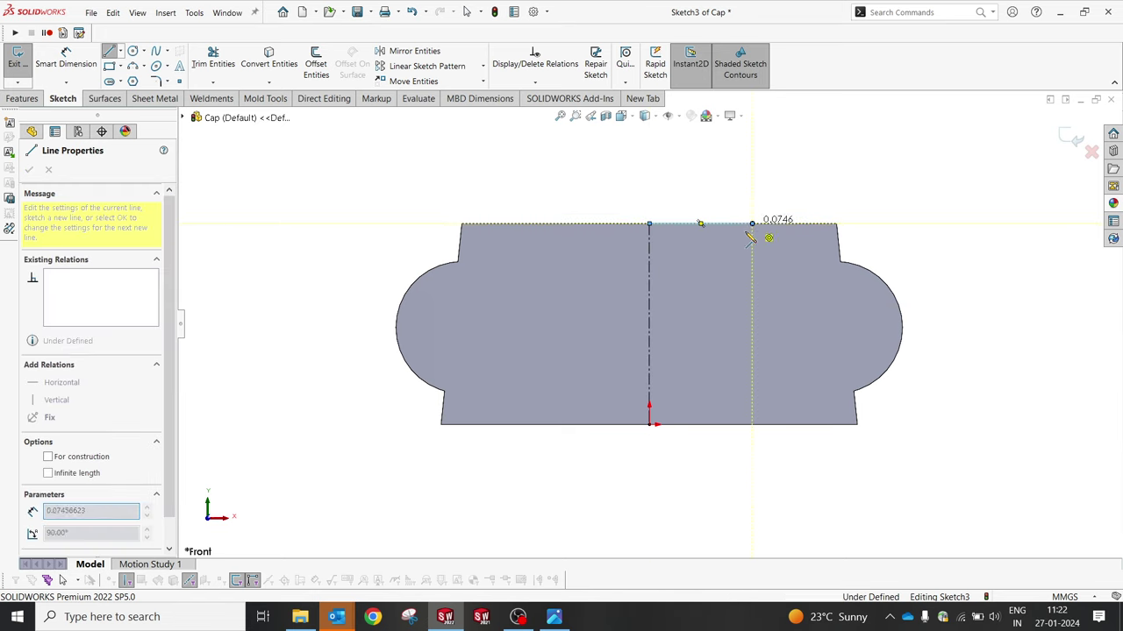
left_click(752, 224)
left_click(753, 264)
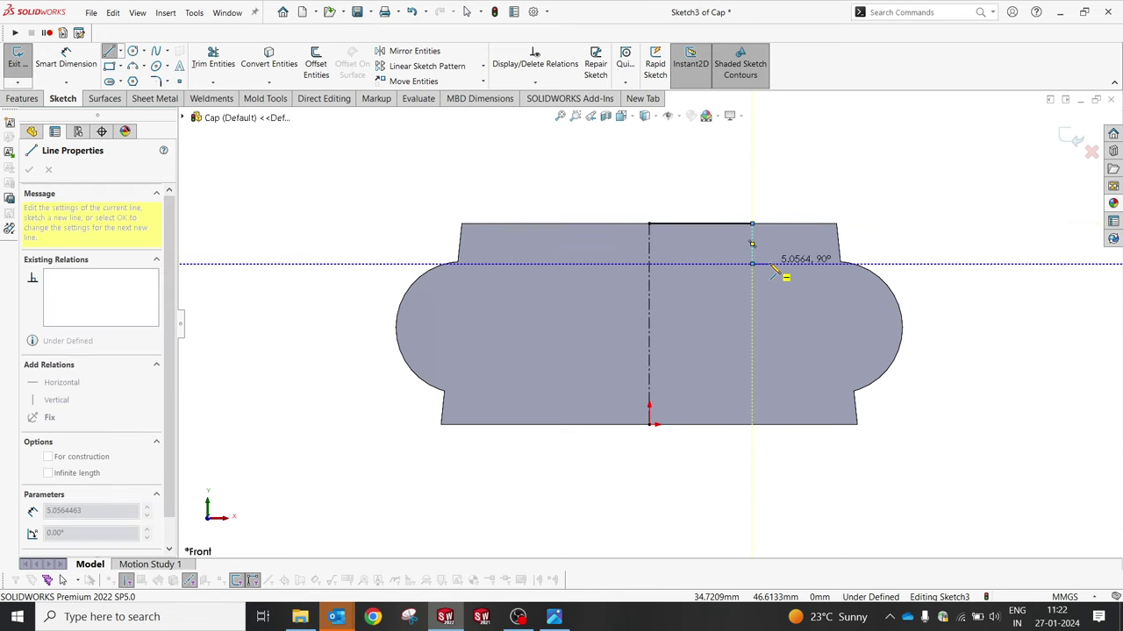
left_click(769, 263)
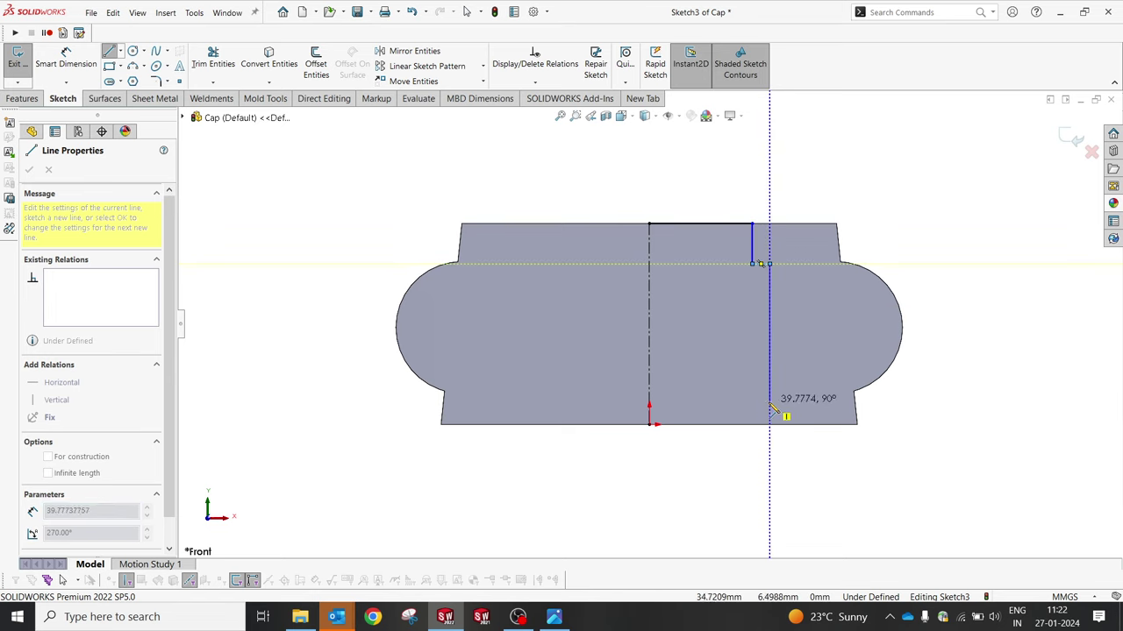
left_click(769, 400)
left_click(751, 400)
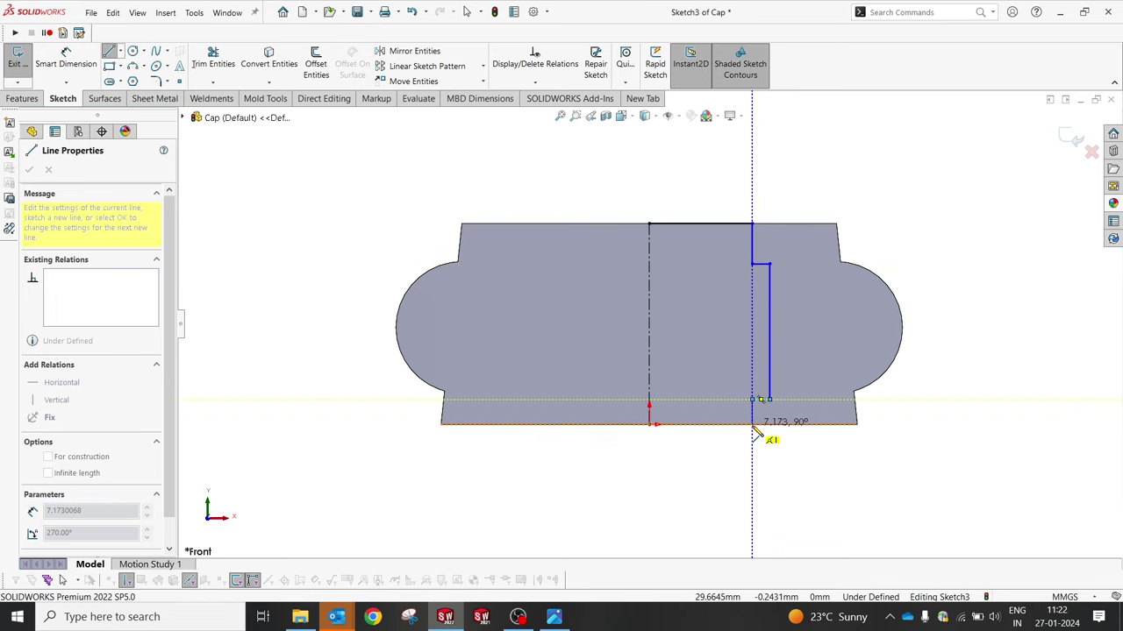
left_click(751, 424)
left_click(649, 424)
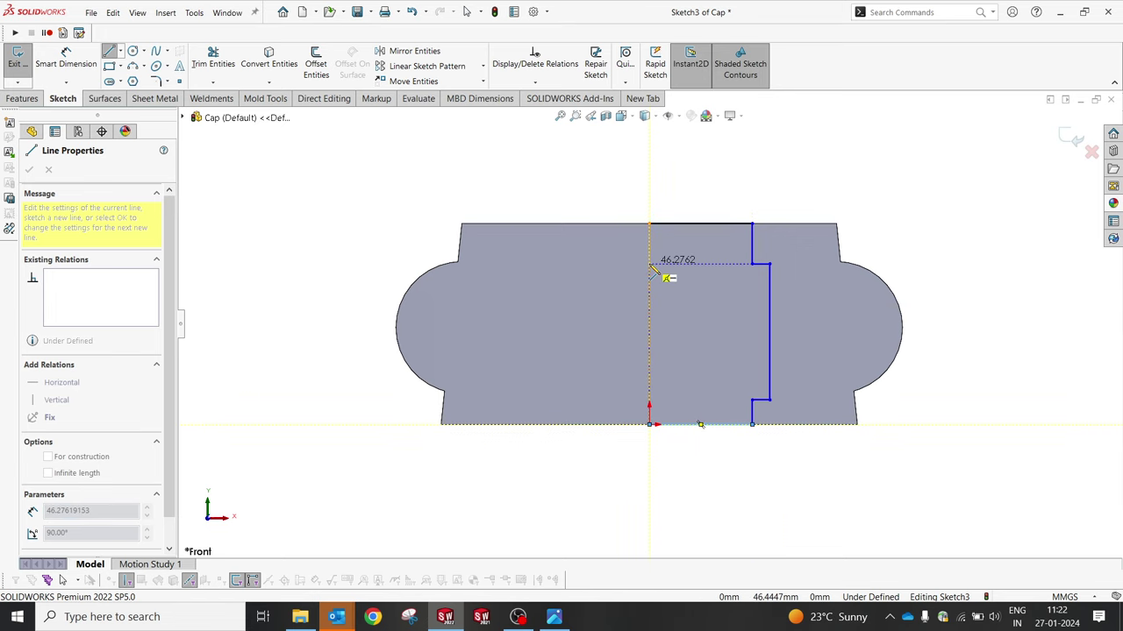
left_click(649, 223)
key("Escape")
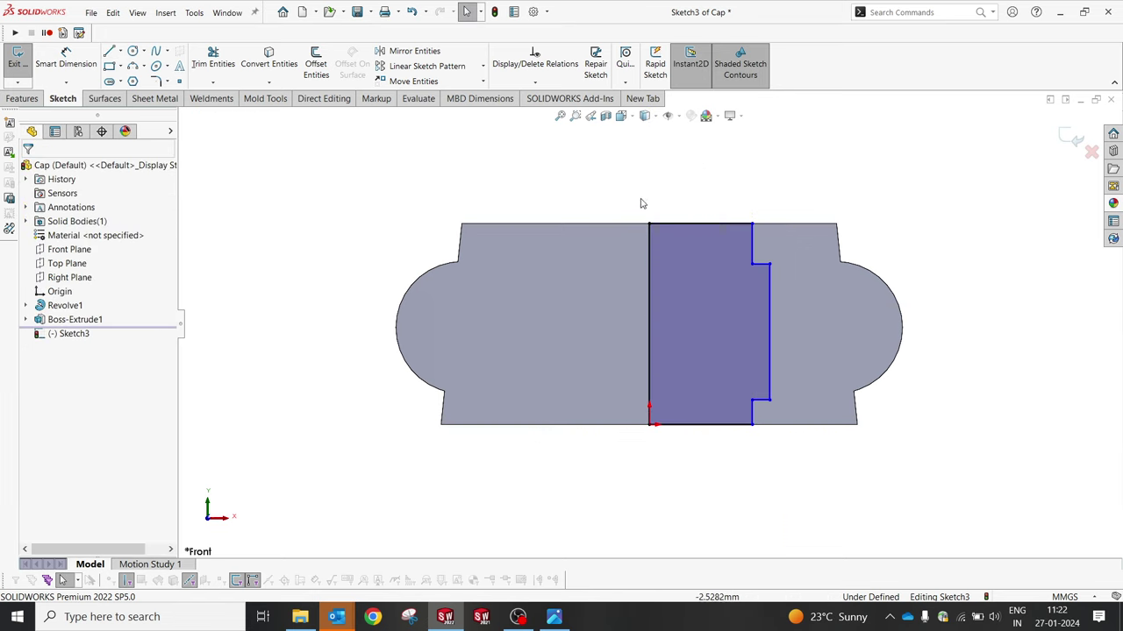
left_click(66, 59)
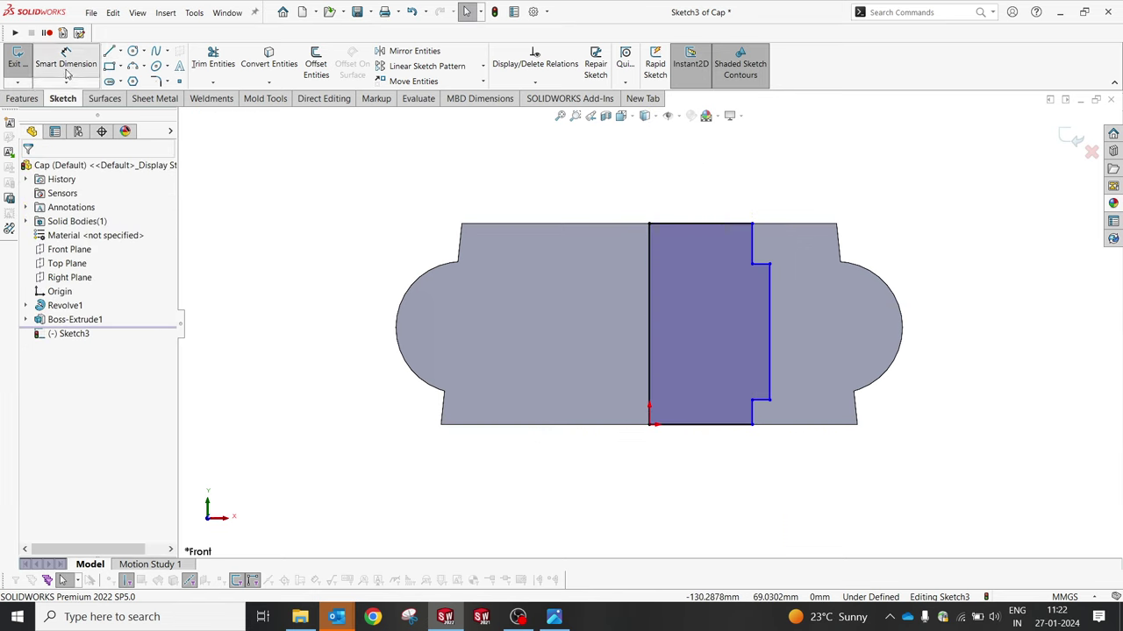
Step: Dimension the profile width to 35 mm
left_click(754, 238)
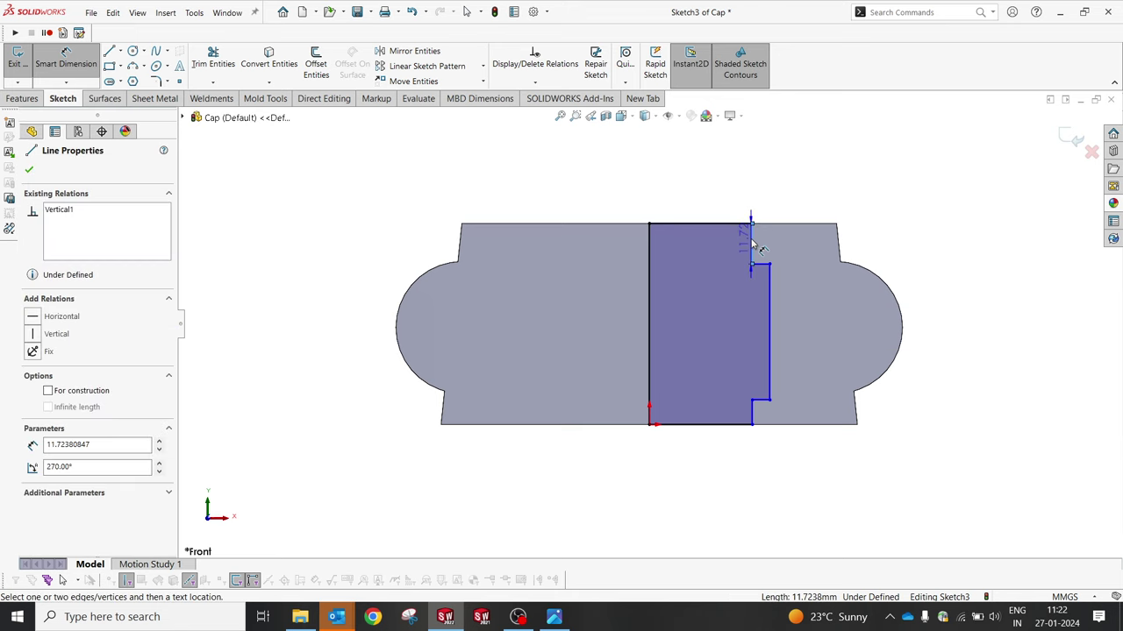
left_click(651, 247)
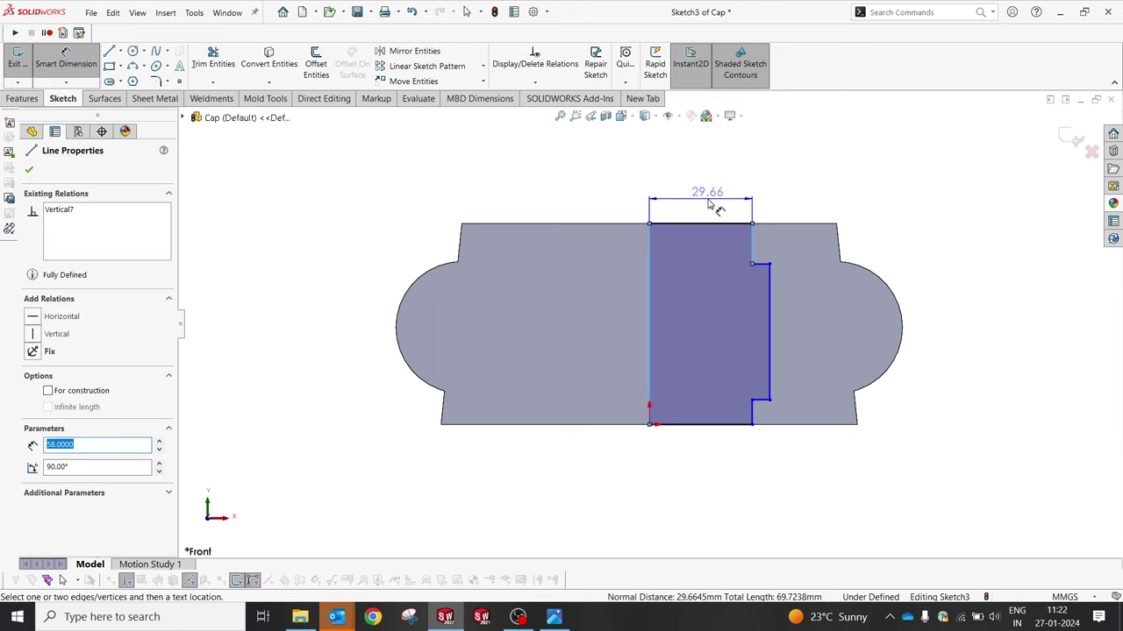
left_click(712, 204)
left_click(553, 617)
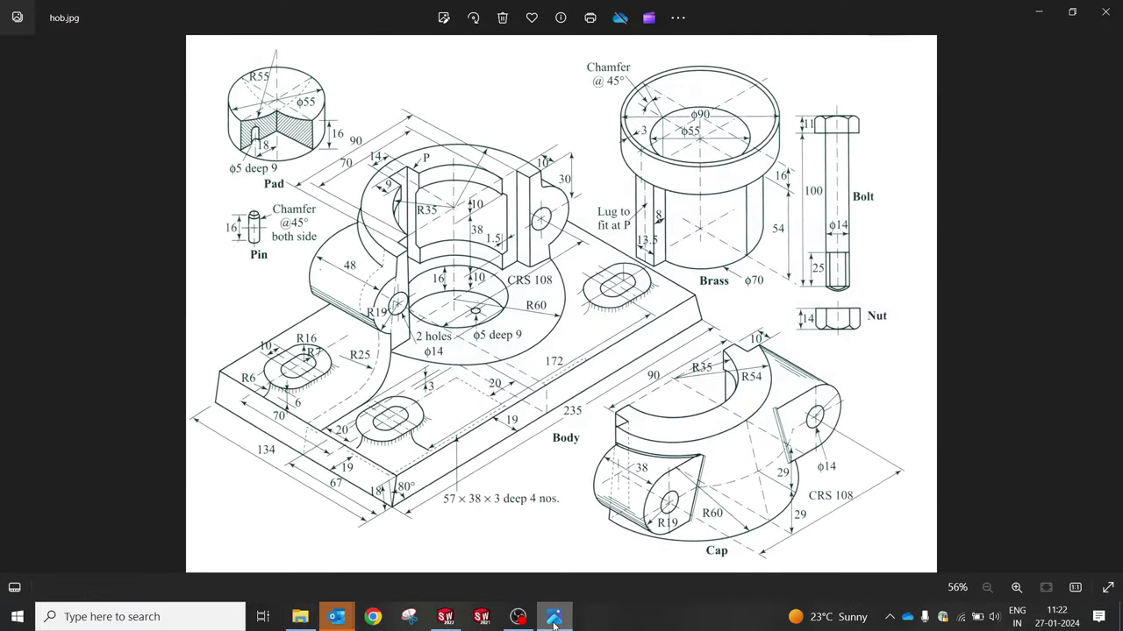
left_click(554, 618)
double_click(732, 217)
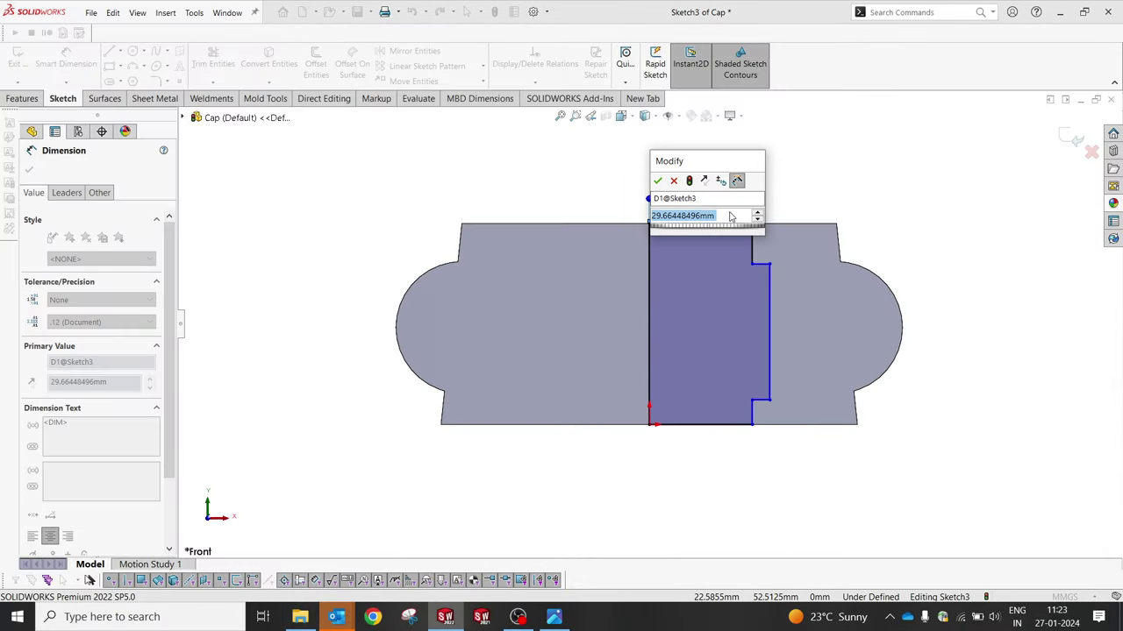
type("35")
key("Return")
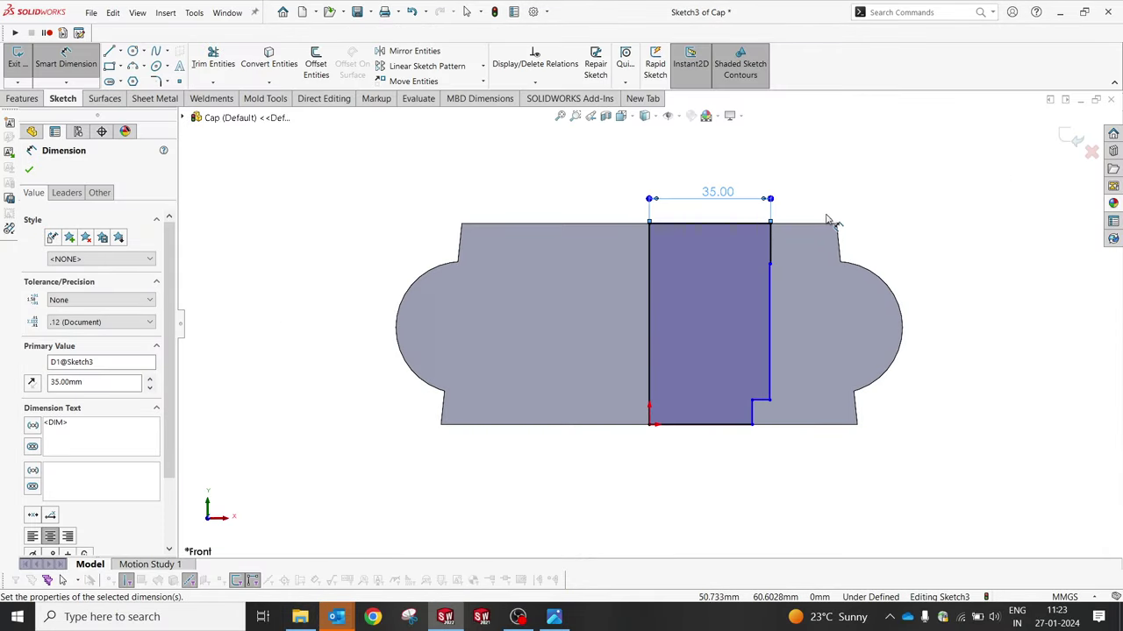
key("Escape")
left_click_drag(772, 301, 788, 303)
left_click(960, 371)
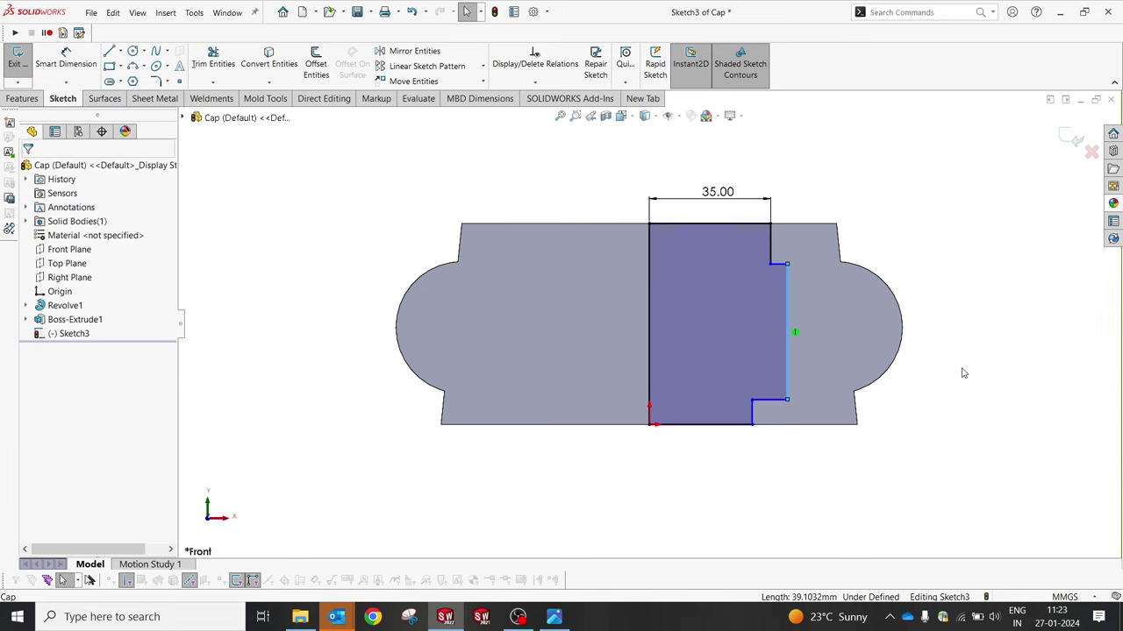
Step: Dimension the upper step to 10 mm and the long vertical edge to 38 mm
left_click(772, 257)
left_click(954, 176)
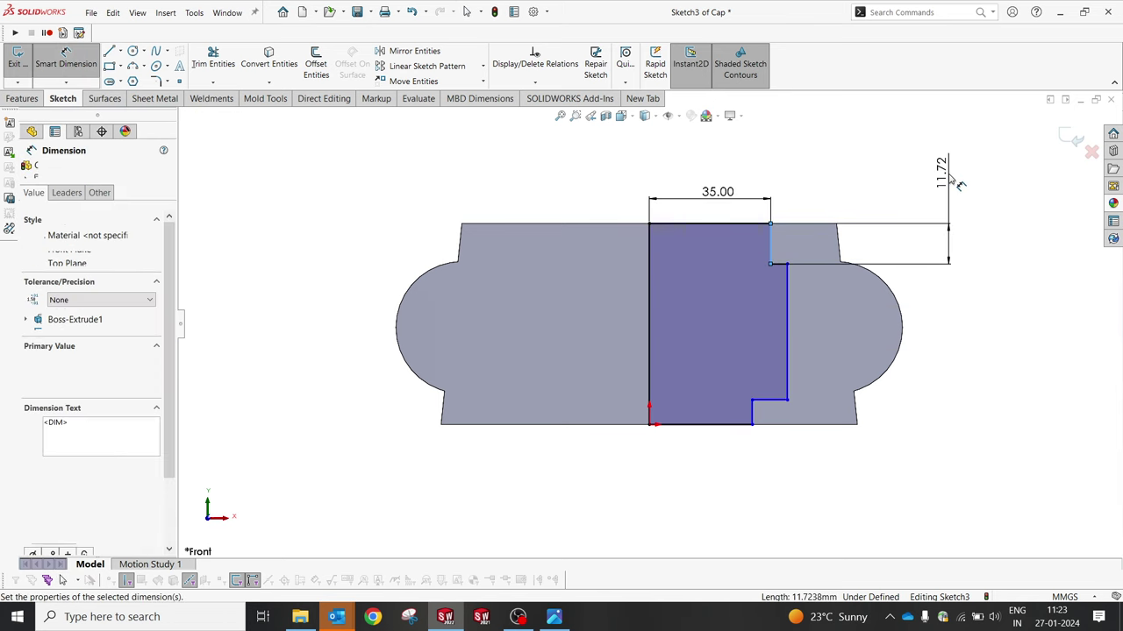
type("10.00mm")
key("Return")
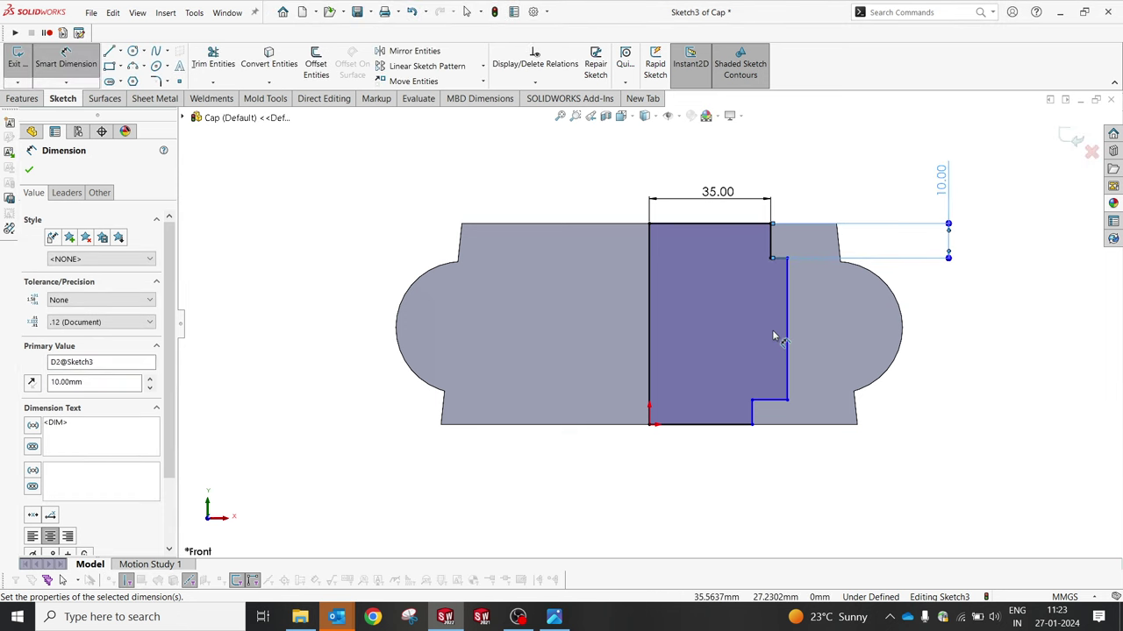
left_click(787, 338)
left_click(1024, 347)
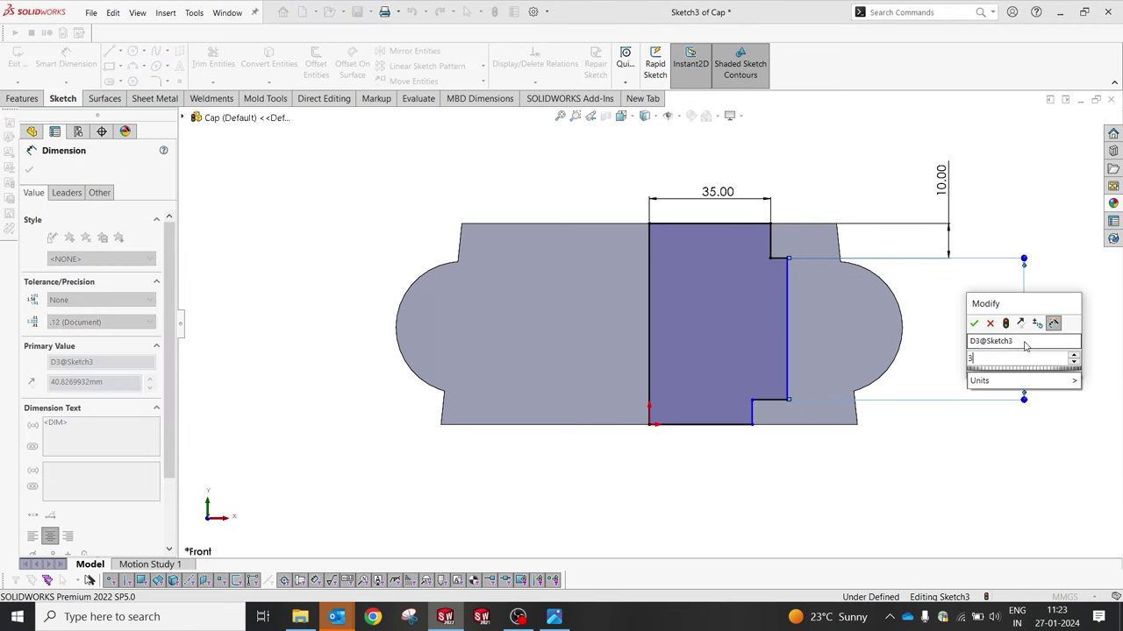
type("38")
key("Return")
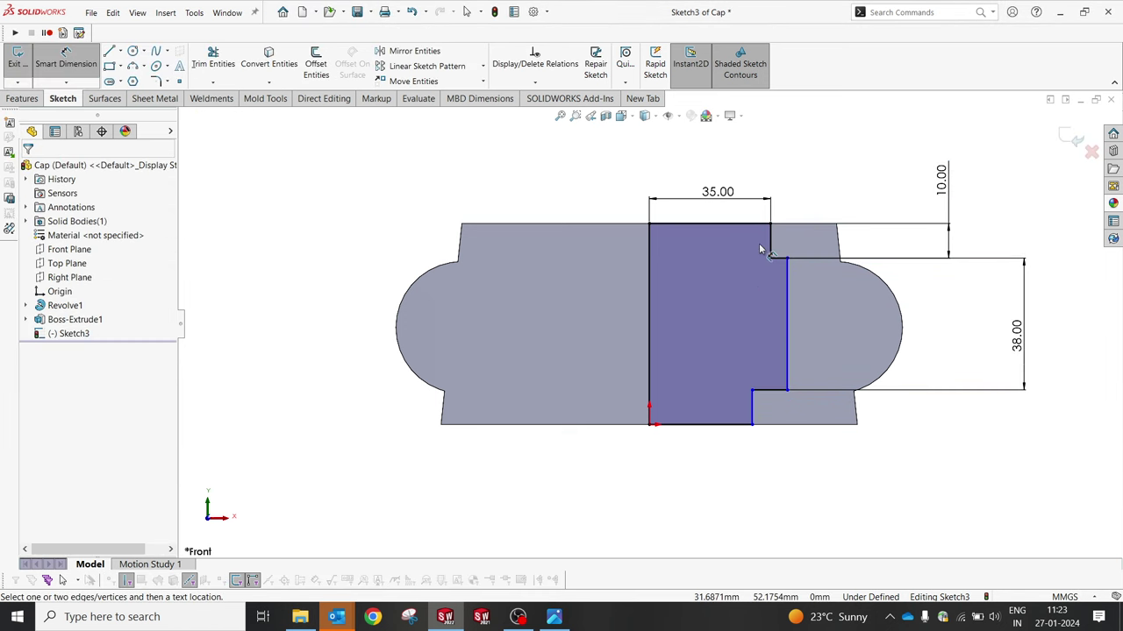
key("Escape")
Step: Make the two short vertical lines collinear and add the 1.50 mm offset
left_click(770, 246)
left_click(753, 409, "ctrl")
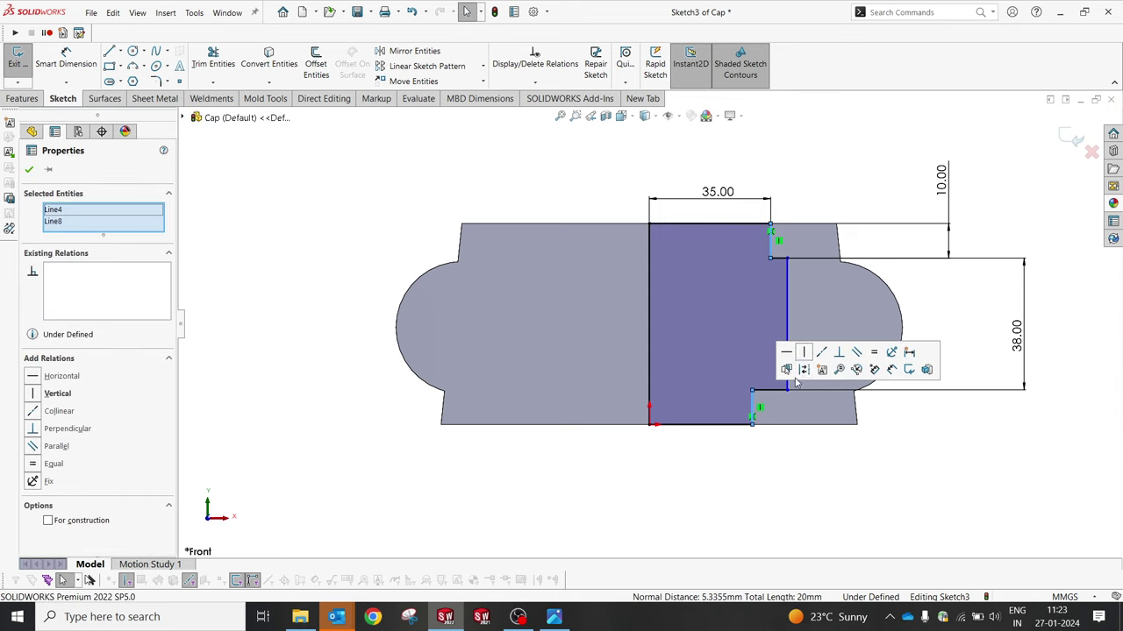
left_click(808, 356)
left_click(818, 503)
key("d")
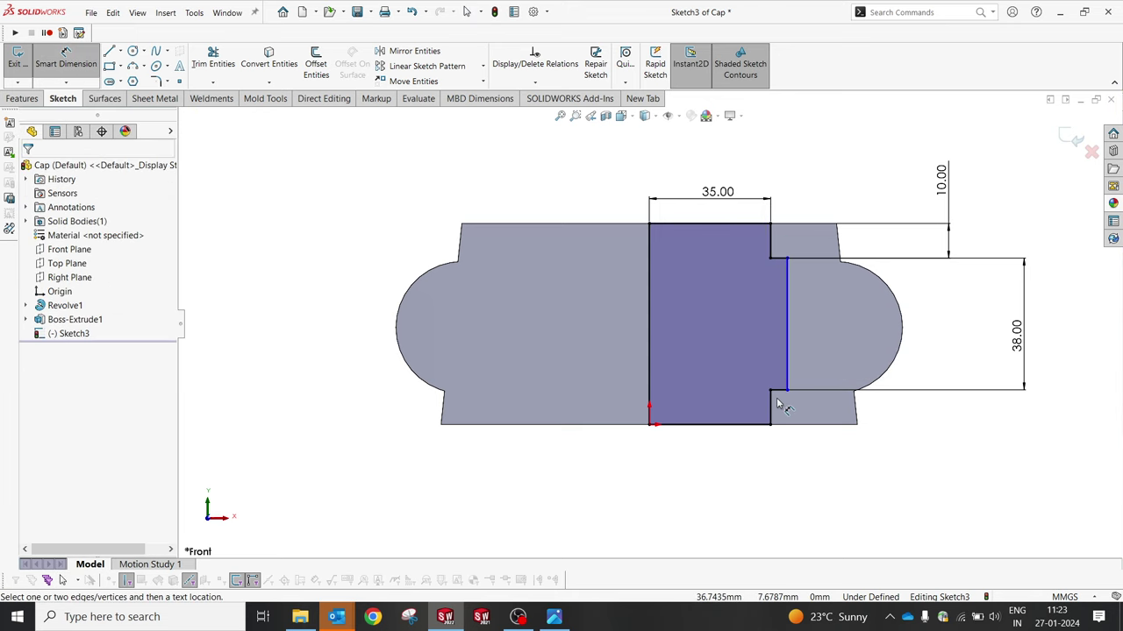
left_click(781, 394)
left_click(833, 456)
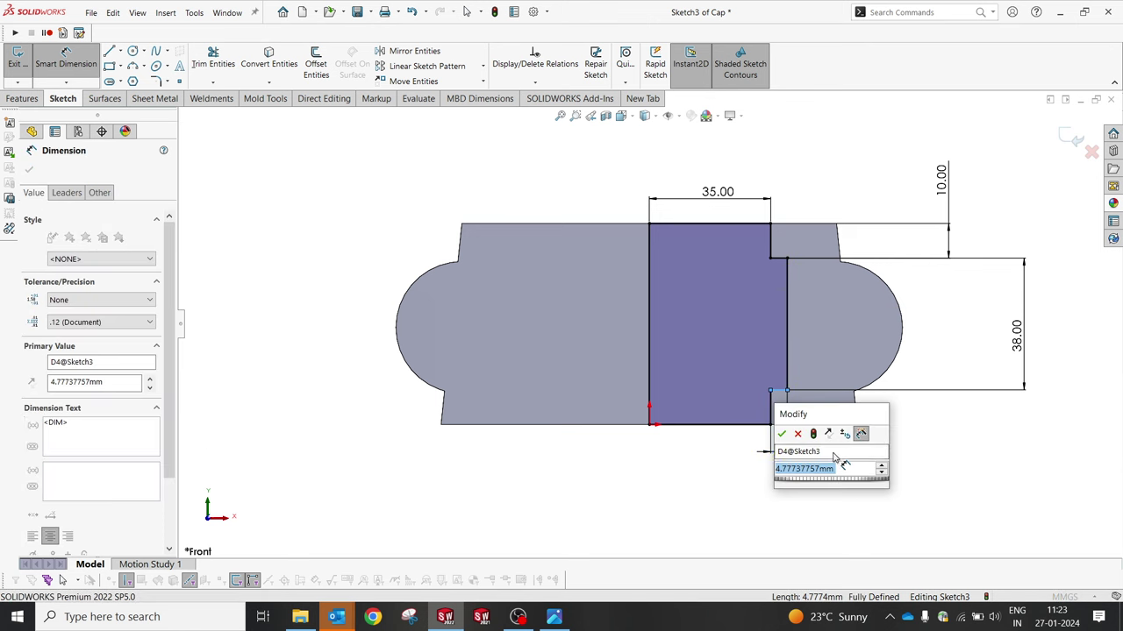
type("1.5")
key("Return")
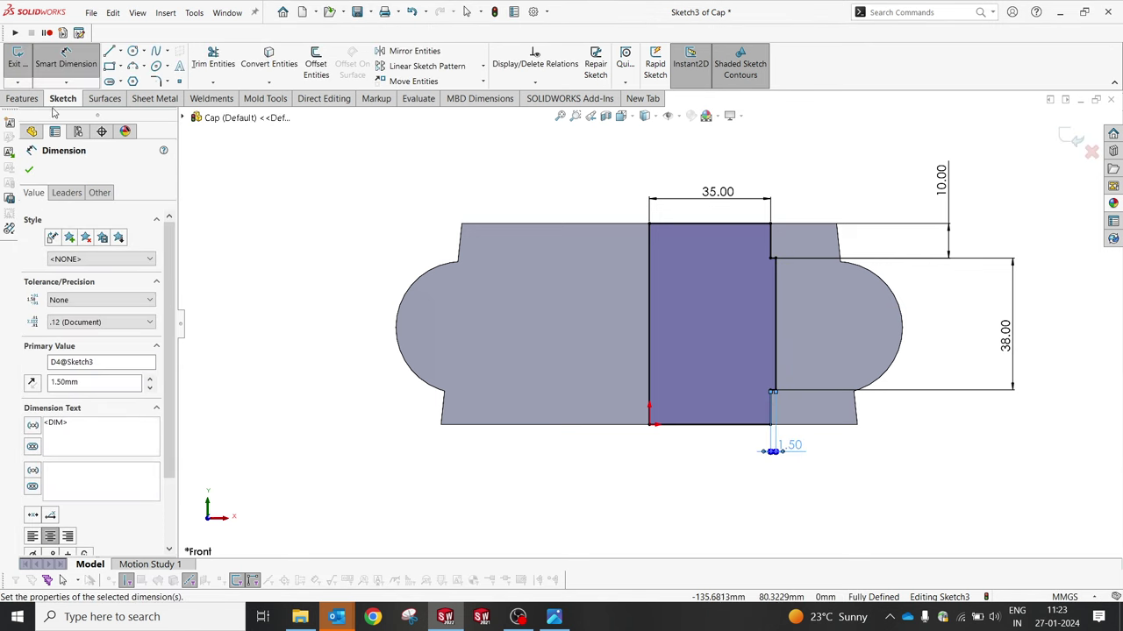
left_click(34, 100)
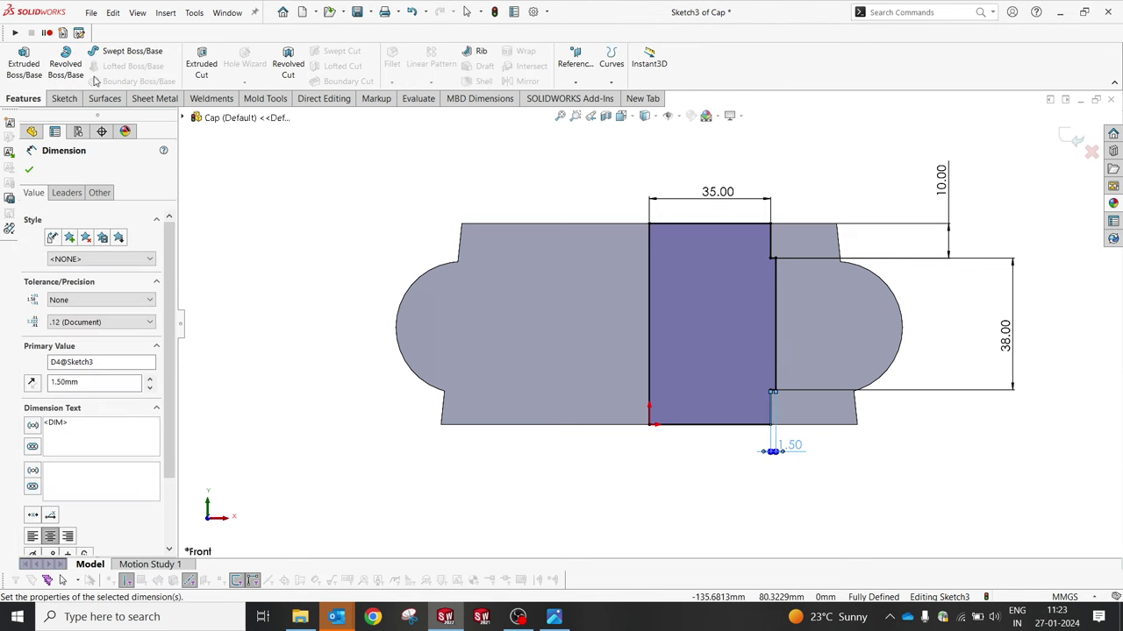
Step: Revolve-cut Sketch3 360° about Line1 to hollow a stepped bore through the Cap
left_click(286, 62)
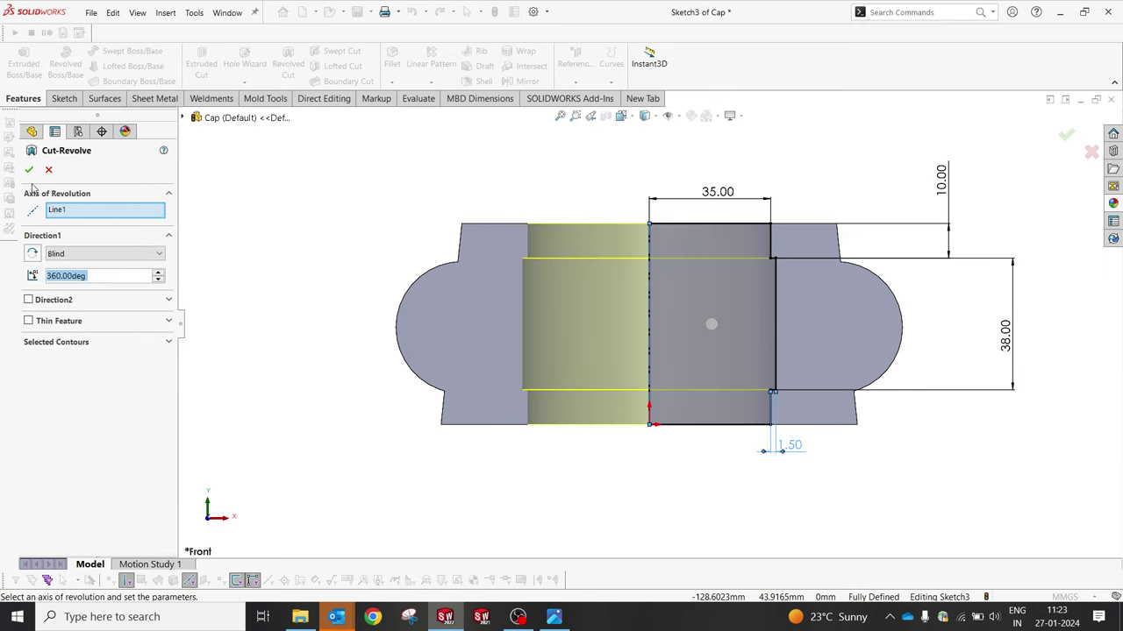
left_click(29, 169)
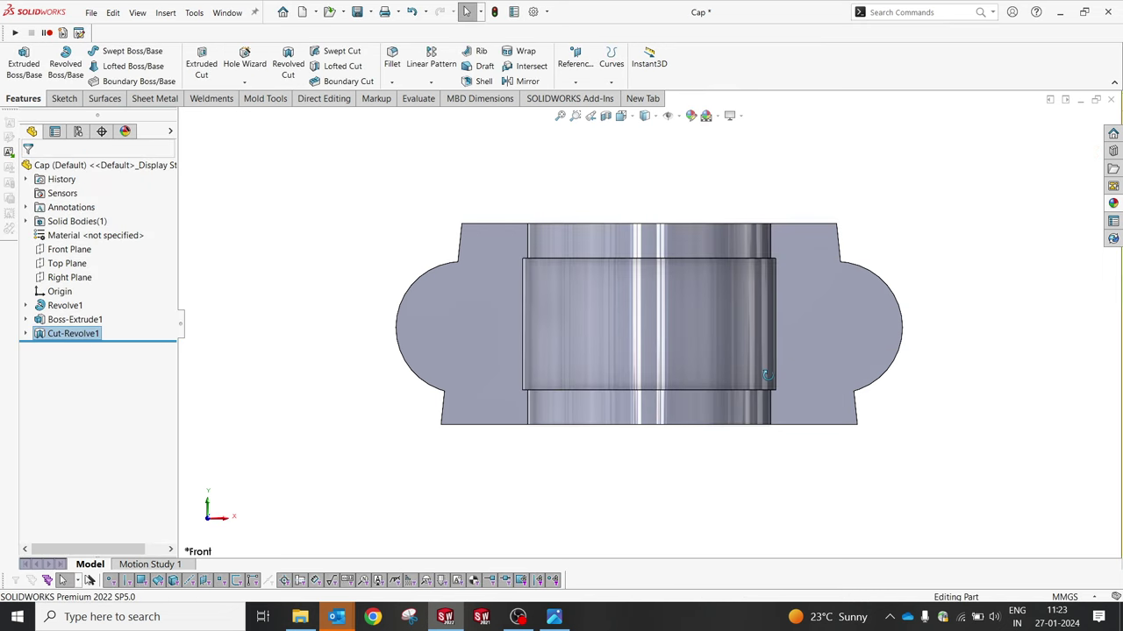
mouse_move(767, 376)
middle_mouse_down()
mouse_move(712, 356)
mouse_move(742, 352)
middle_mouse_up()
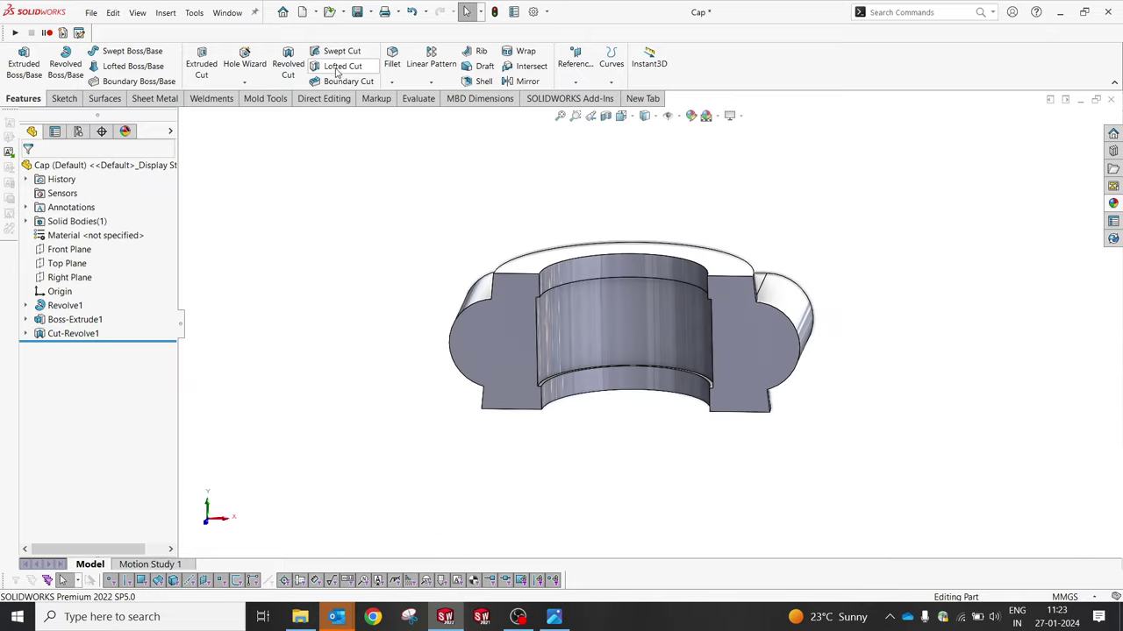
Step: Set up a Hole Wizard hole with Drill sizes type and Ø14.0 size
left_click(251, 66)
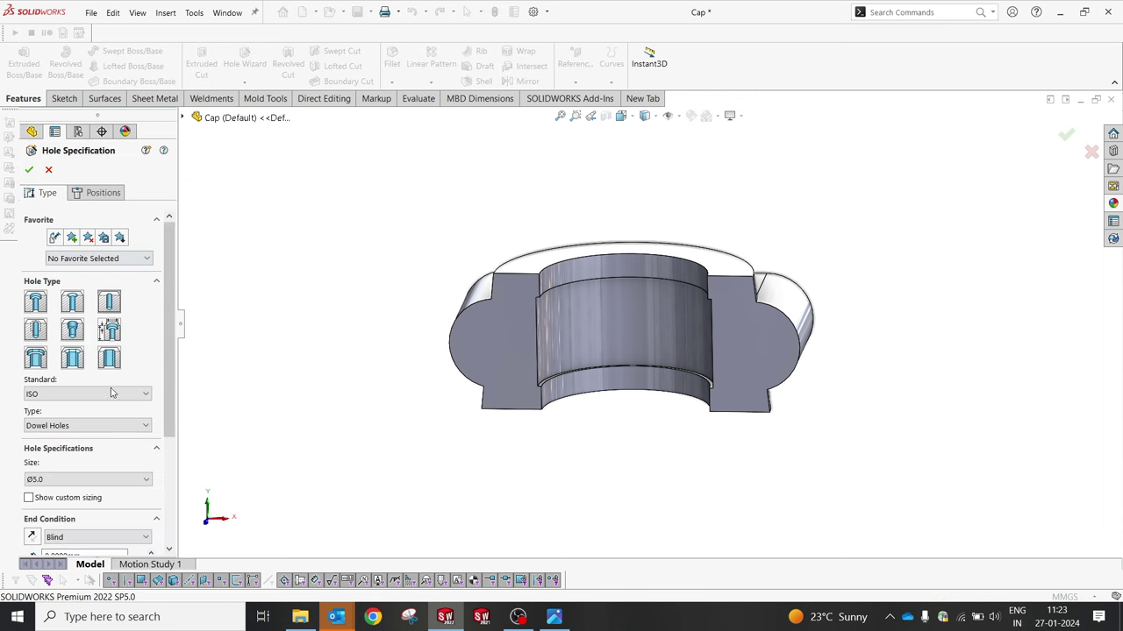
left_click(62, 481)
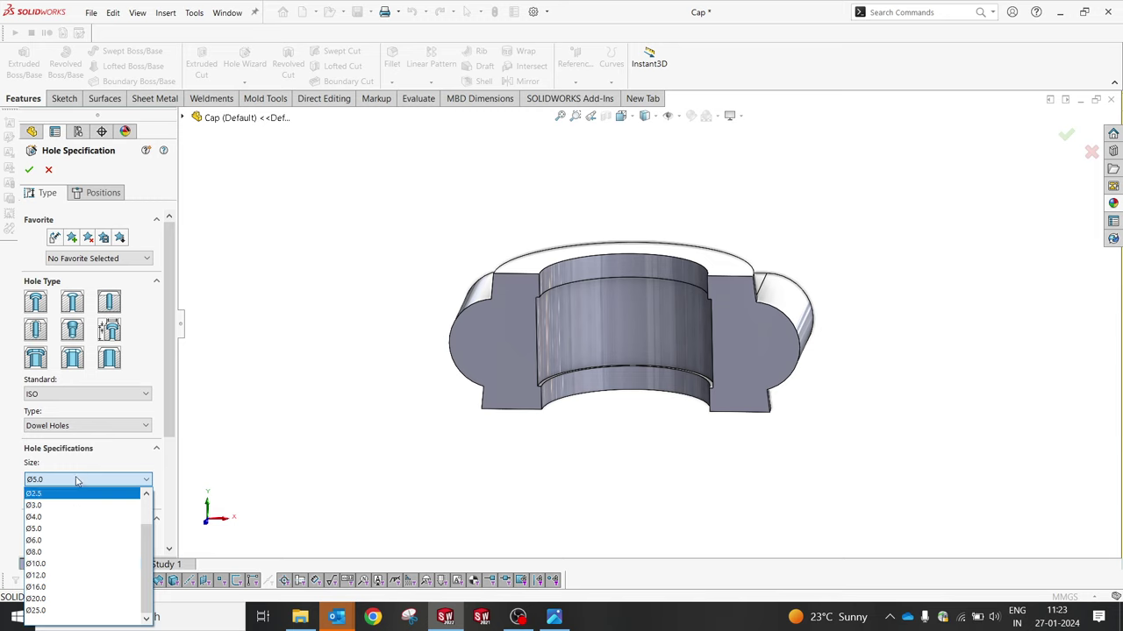
left_click(86, 425)
left_click(86, 426)
left_click(72, 449)
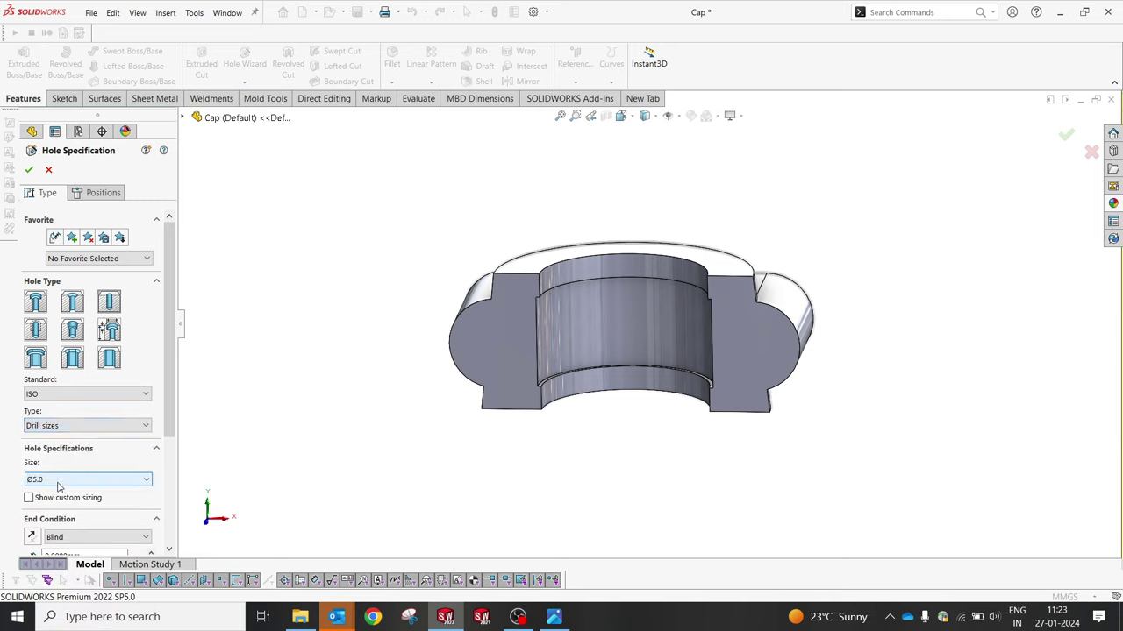
left_click(60, 480)
scroll(67, 542, "down", 3)
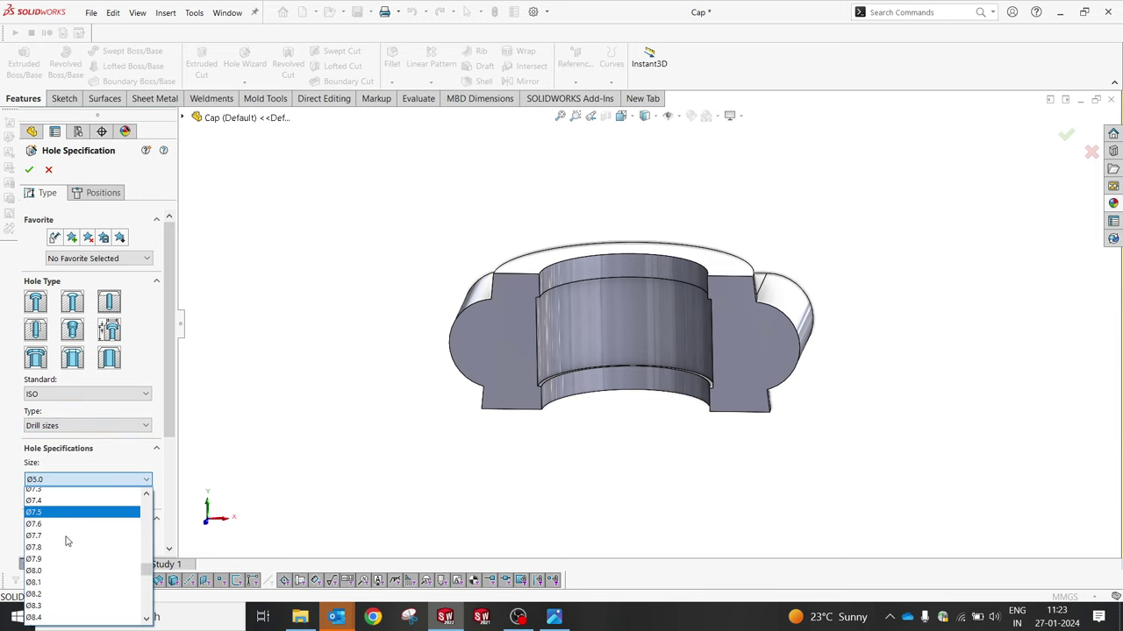
scroll(68, 544, "down", 2)
scroll(70, 547, "down", 2)
scroll(73, 551, "down", 2)
scroll(74, 562, "down", 3)
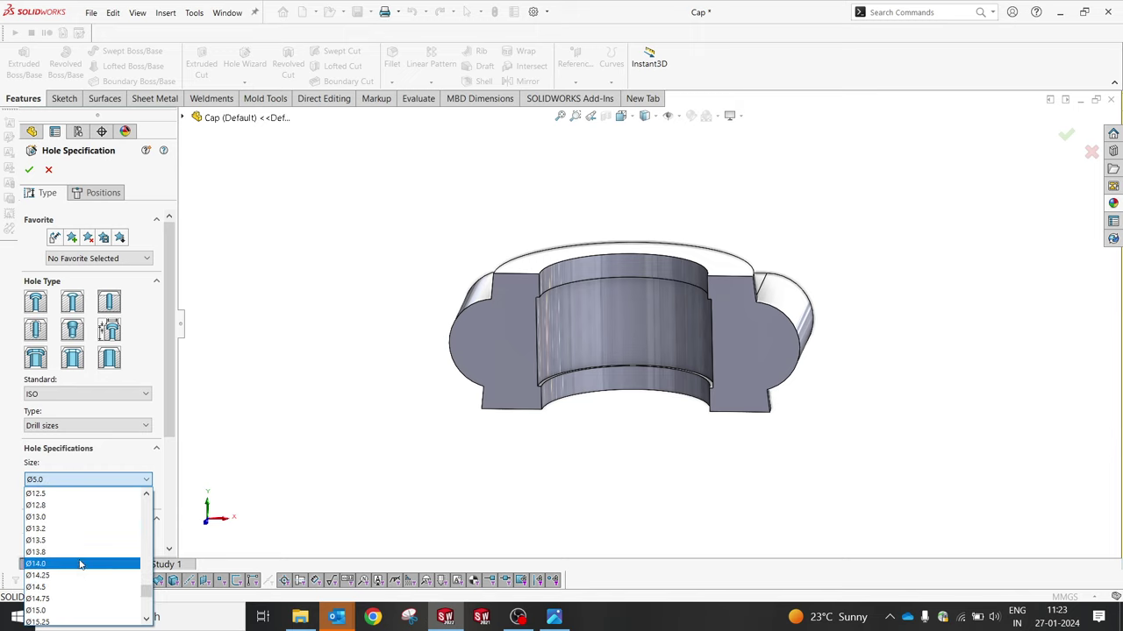
scroll(76, 574, "down", 2)
scroll(76, 575, "down", 2)
left_click(75, 570)
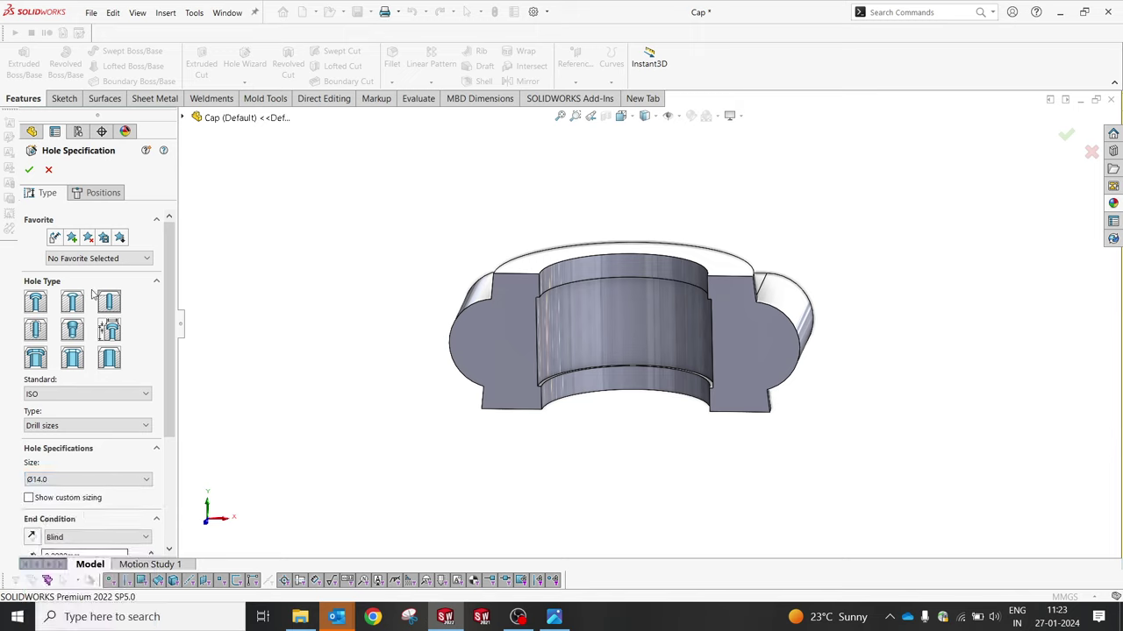
Step: Place Ø14.0 holes at both lug arc centres on the front face and confirm
left_click(103, 193)
left_click(501, 339)
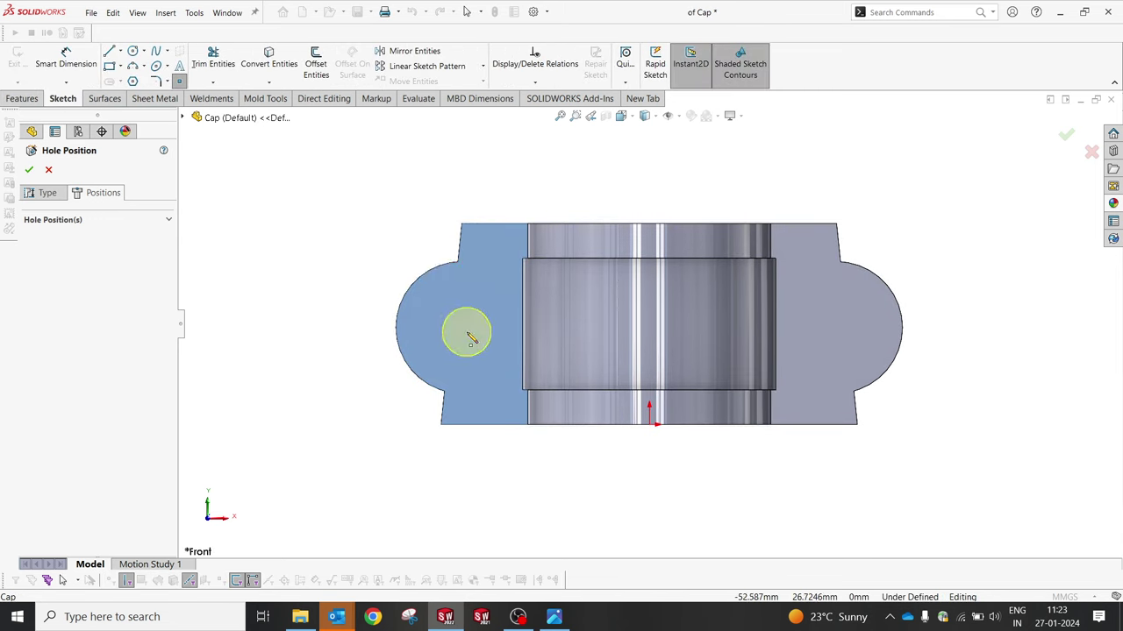
left_click(462, 327)
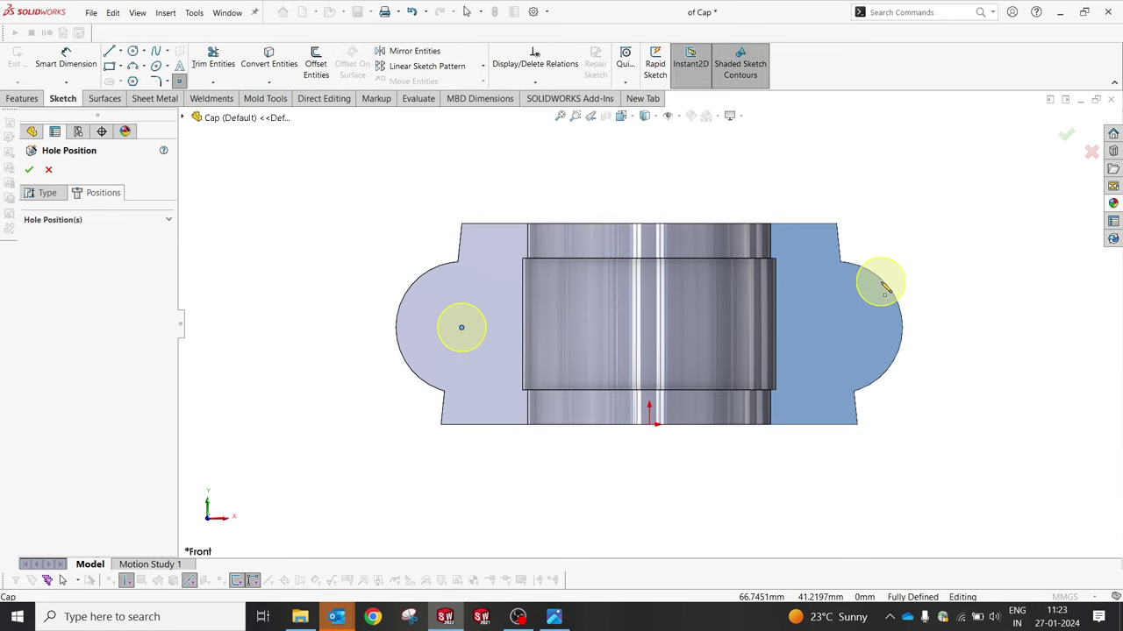
left_click(837, 334)
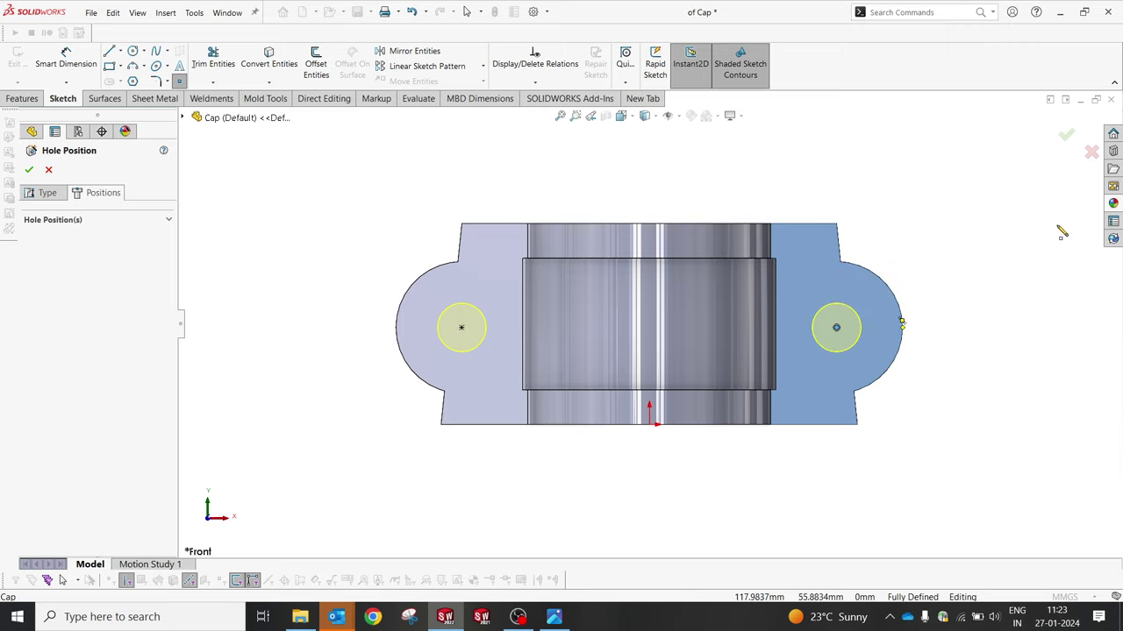
left_click(1067, 136)
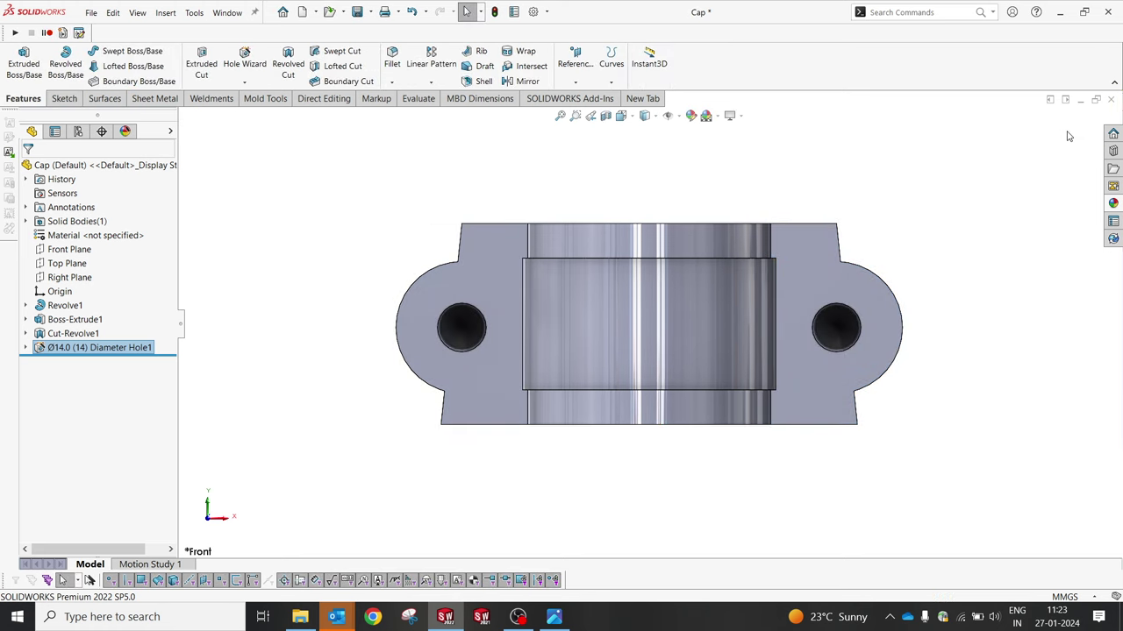
Step: Roll the model back before the hole feature and select the half ring's flat face
left_click_drag(173, 356, 170, 340)
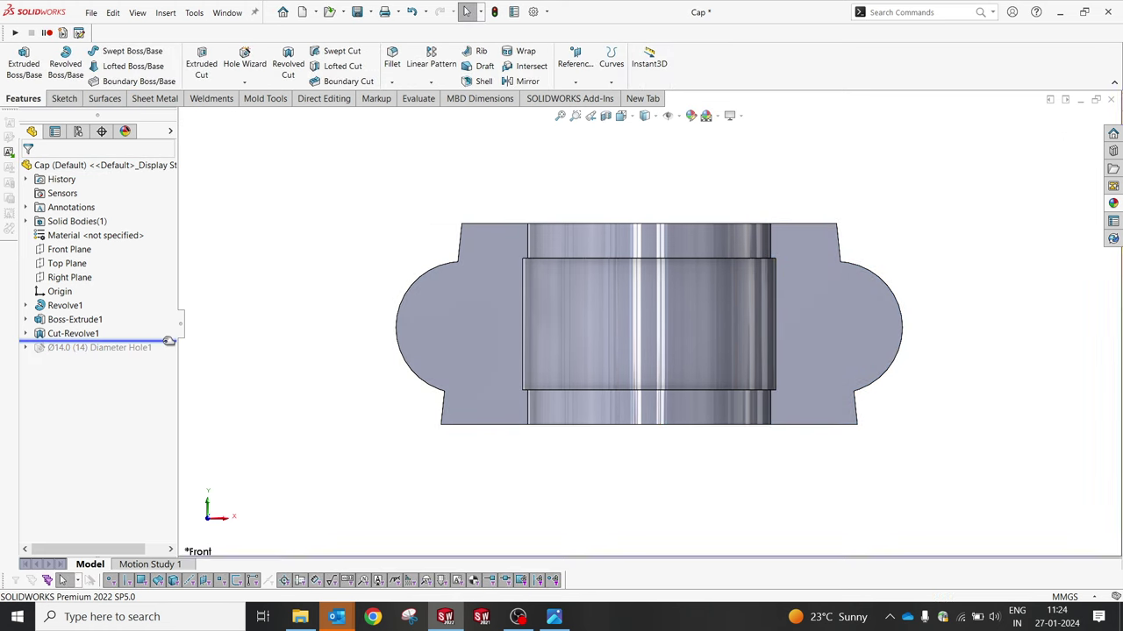
middle_click_drag(561, 400, 470, 300)
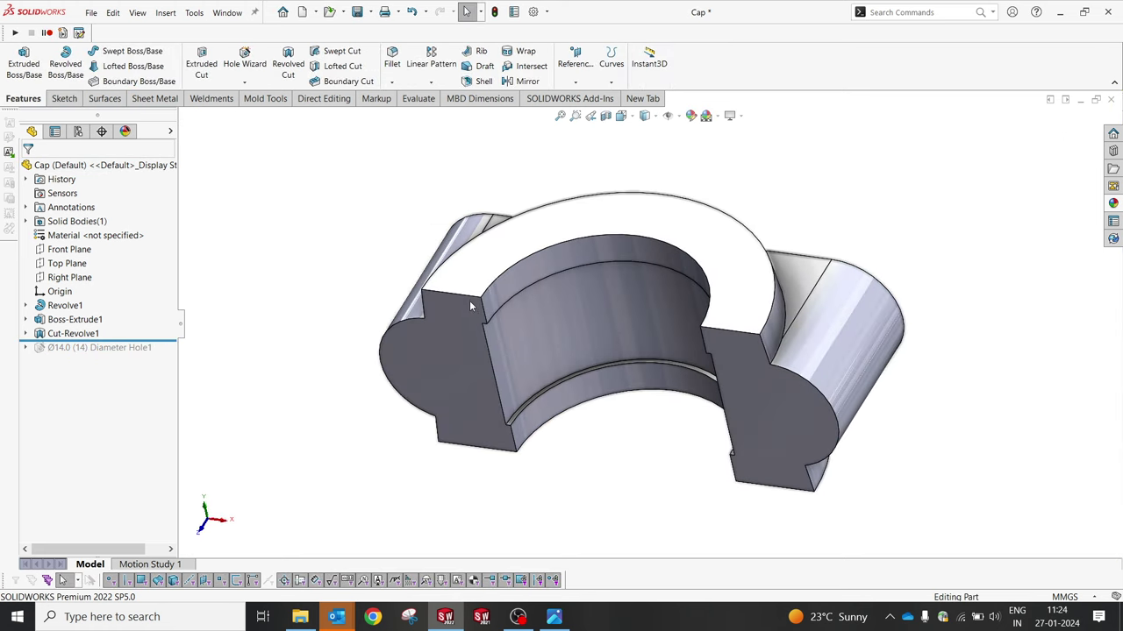
left_click(469, 300)
left_click(527, 263)
Step: Sketch a closed rectangle of lines at the Cap's lower left on the selected face
left_click(520, 252)
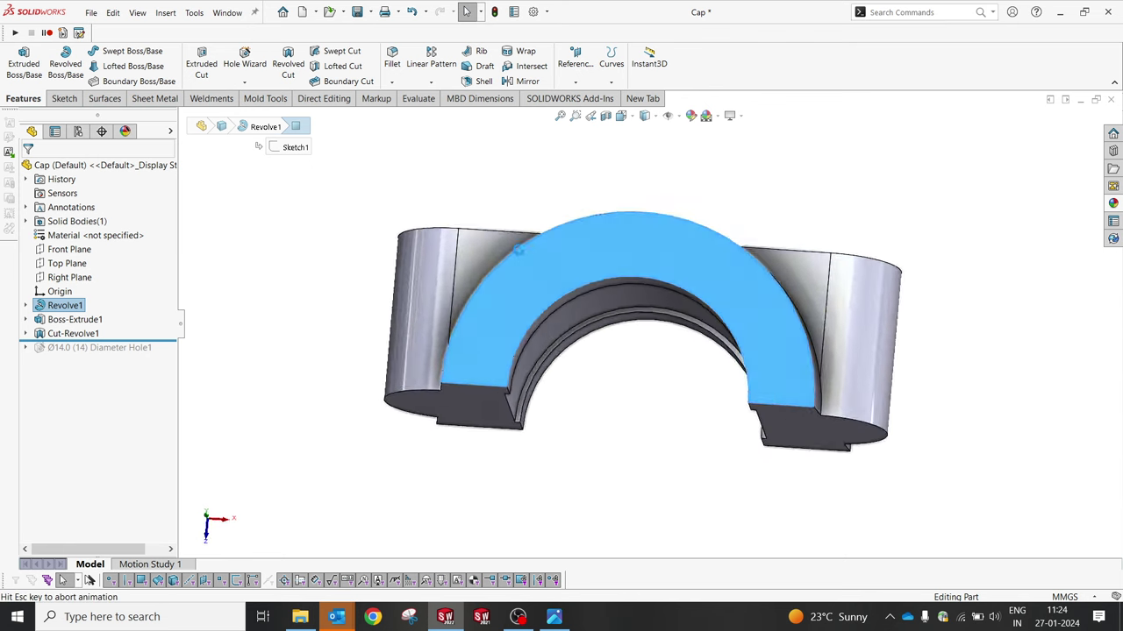
left_click(111, 51)
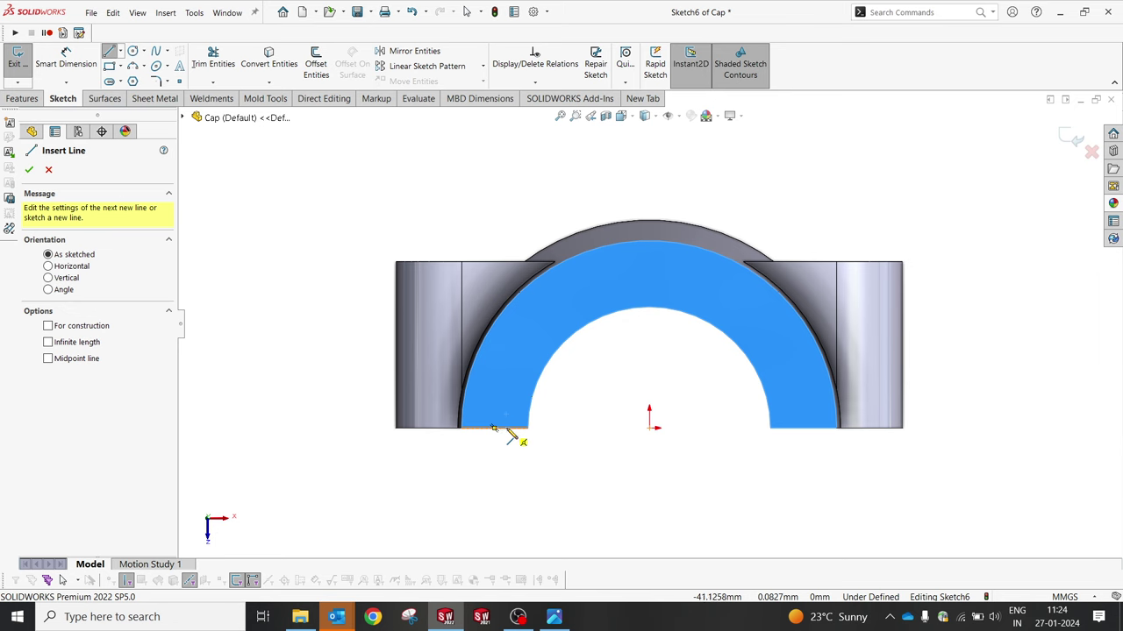
left_click(506, 429)
left_click(506, 398)
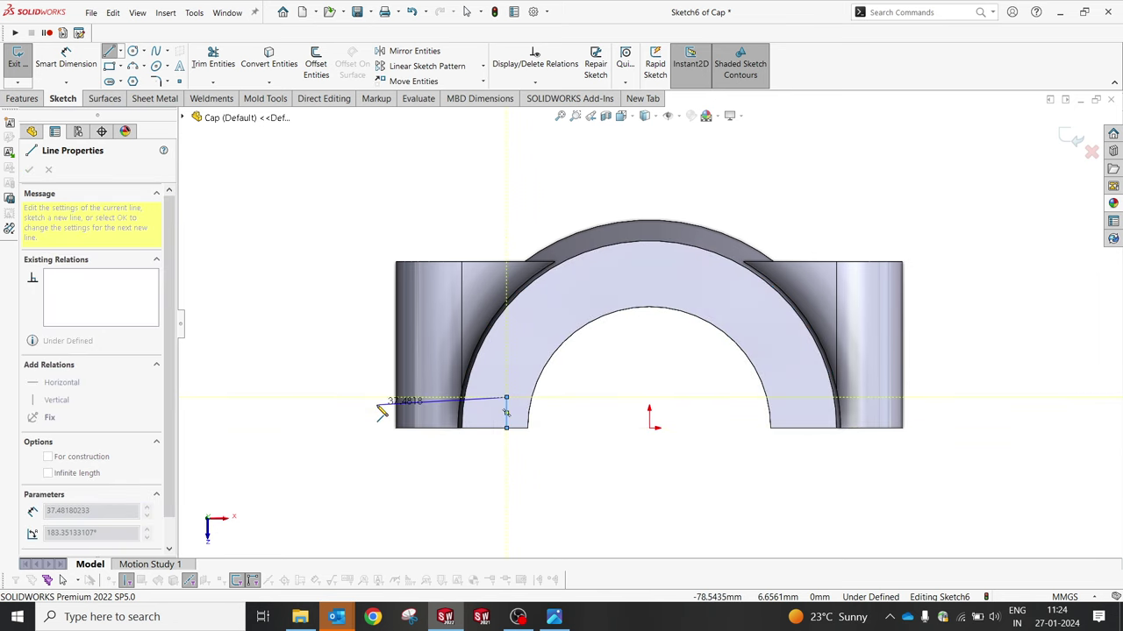
left_click(377, 398)
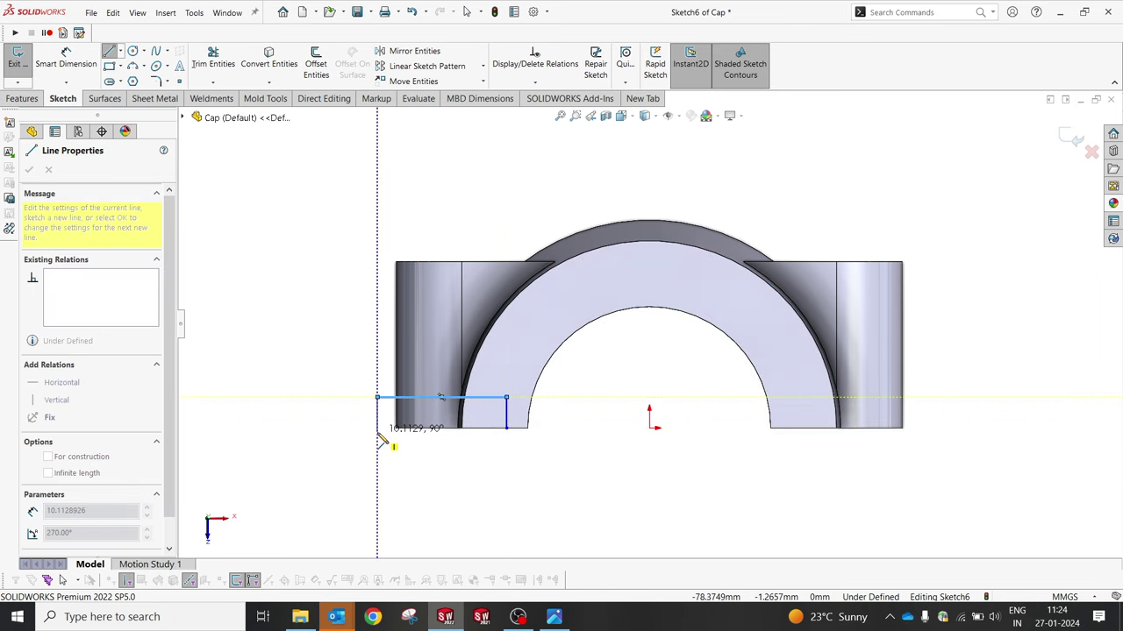
left_click(377, 430)
left_click(506, 429)
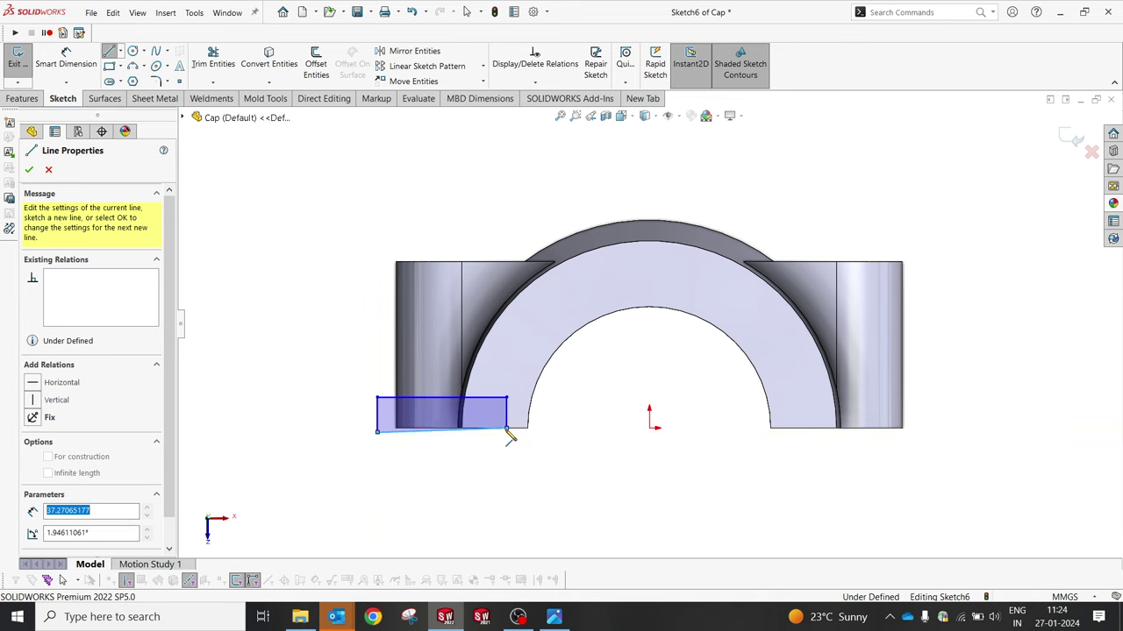
key("Escape")
Step: Dimension the rectangle's right edge 45 from the origin, checking the reference drawing
left_click(451, 429)
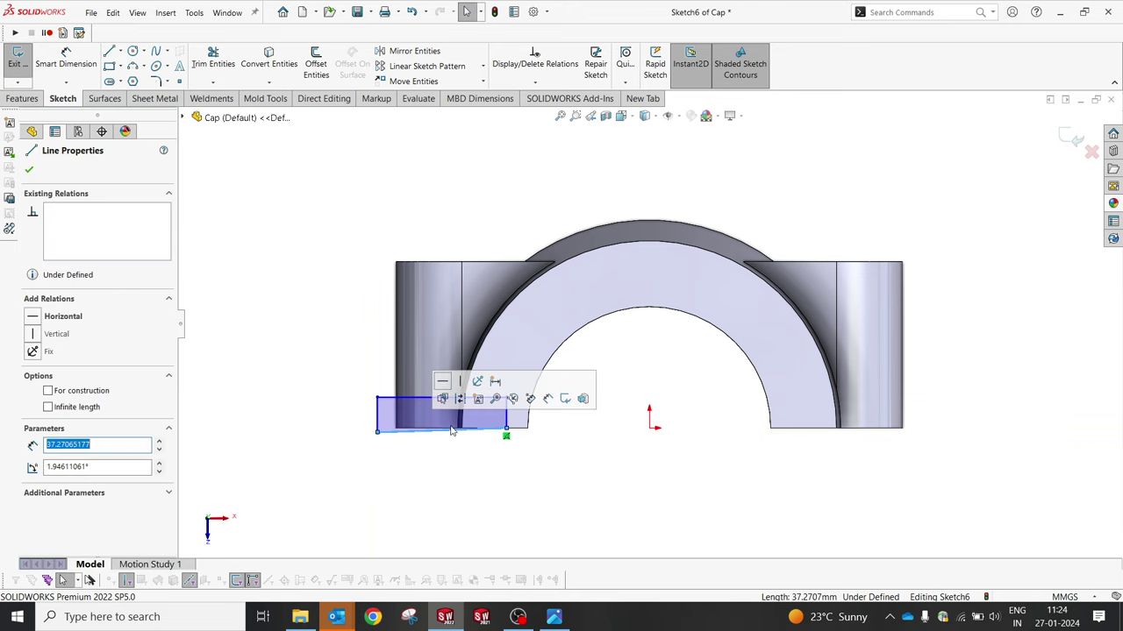
left_click(511, 431, "ctrl")
left_click(538, 458)
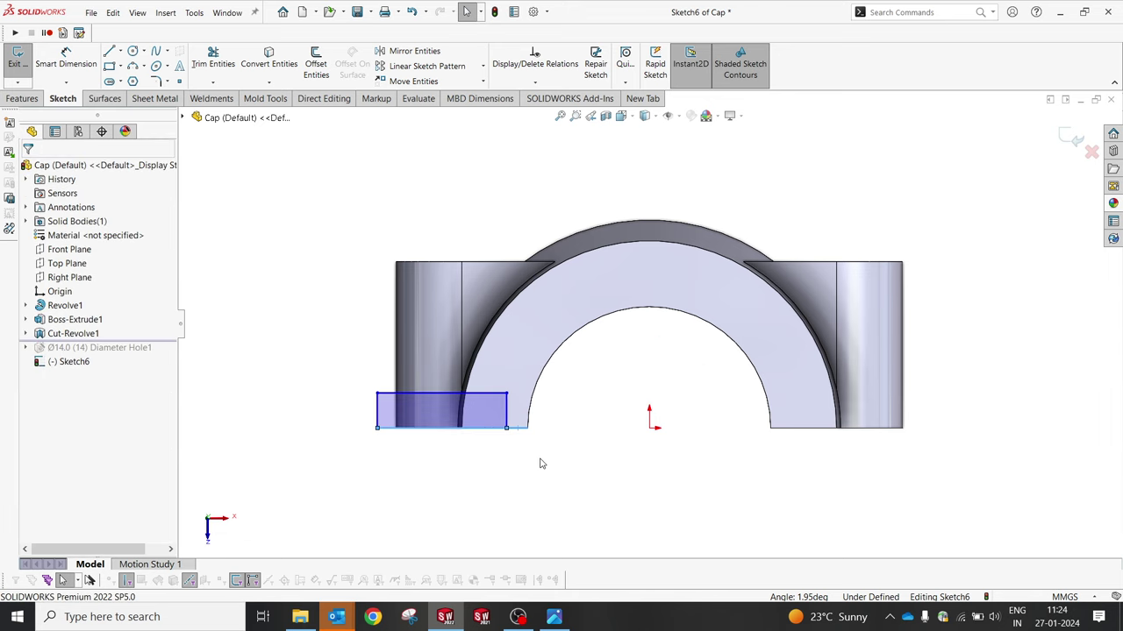
right_click_drag(539, 458, 506, 397)
left_click(508, 415)
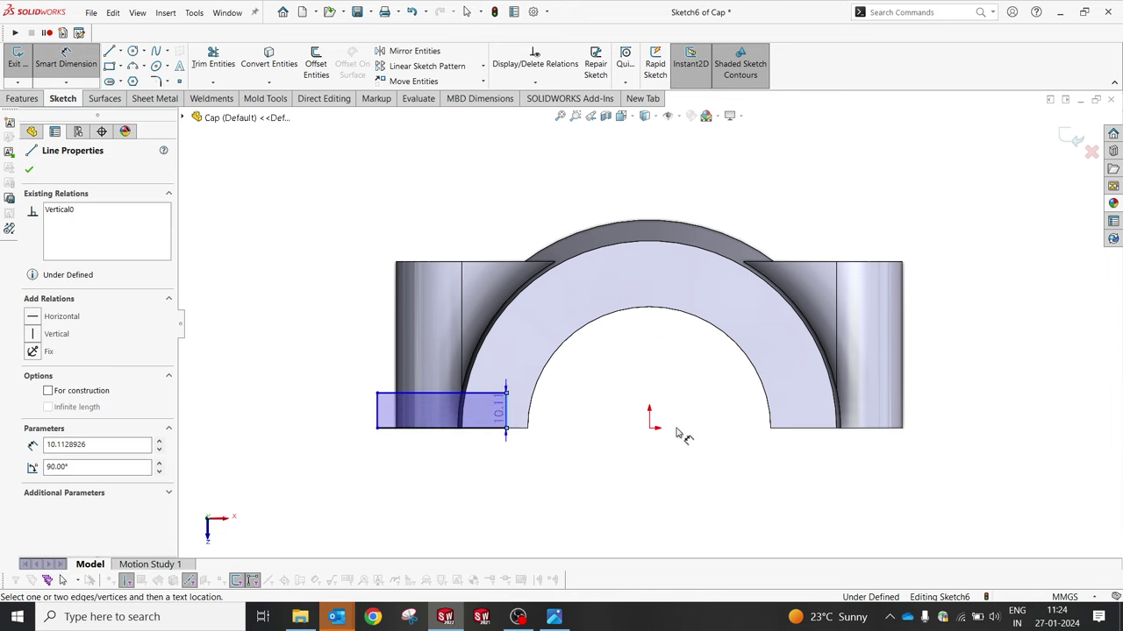
left_click(656, 432)
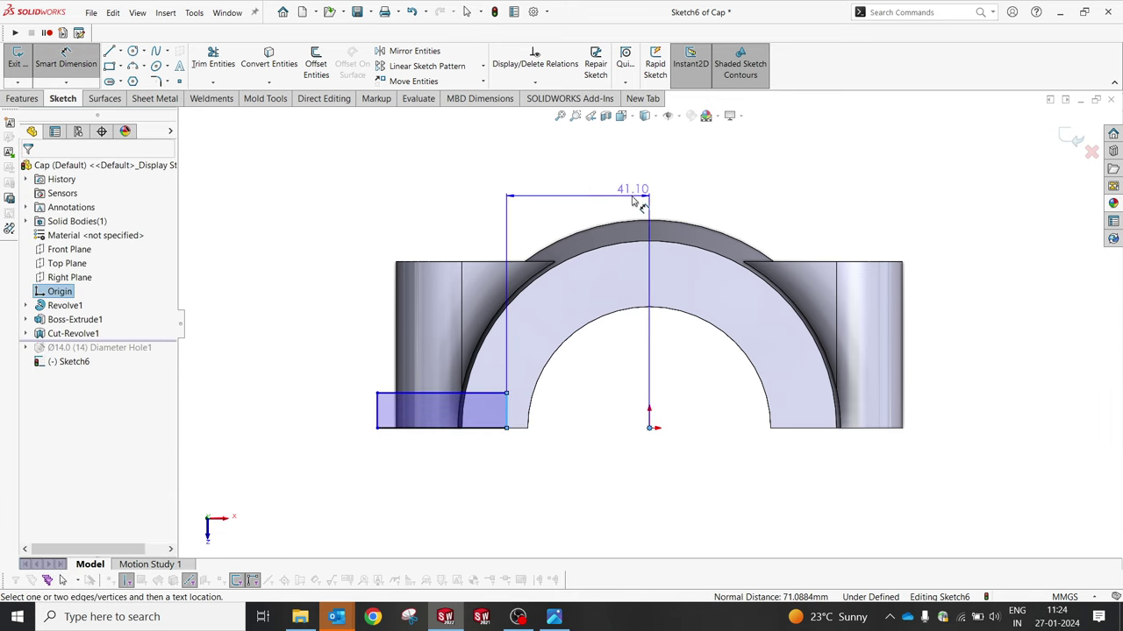
left_click(574, 189)
left_click(554, 616)
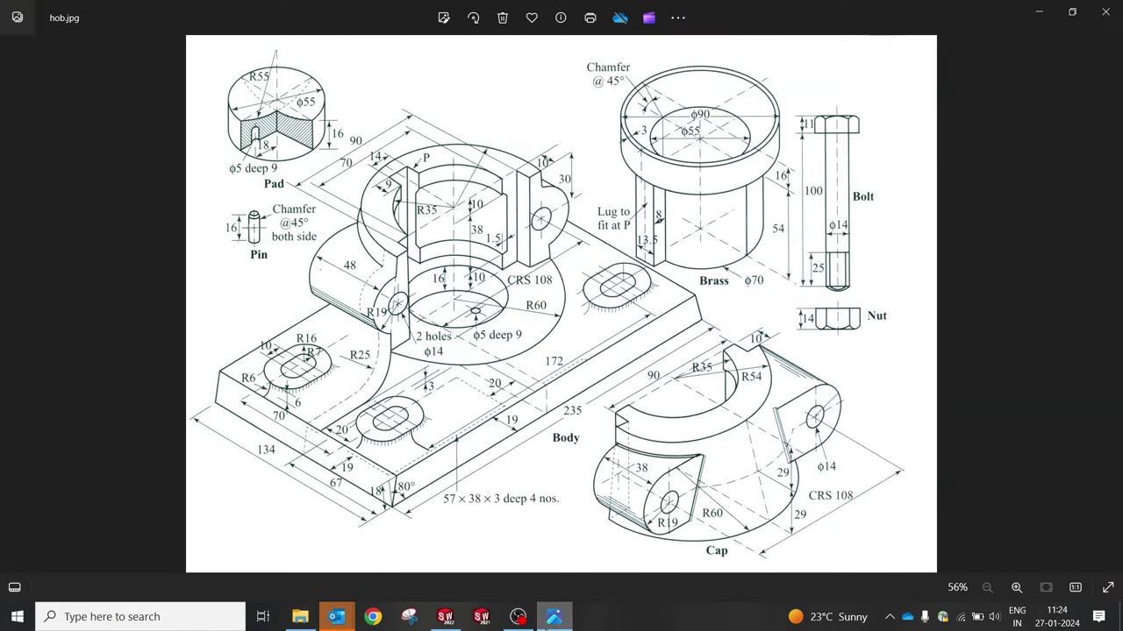
left_click(545, 618)
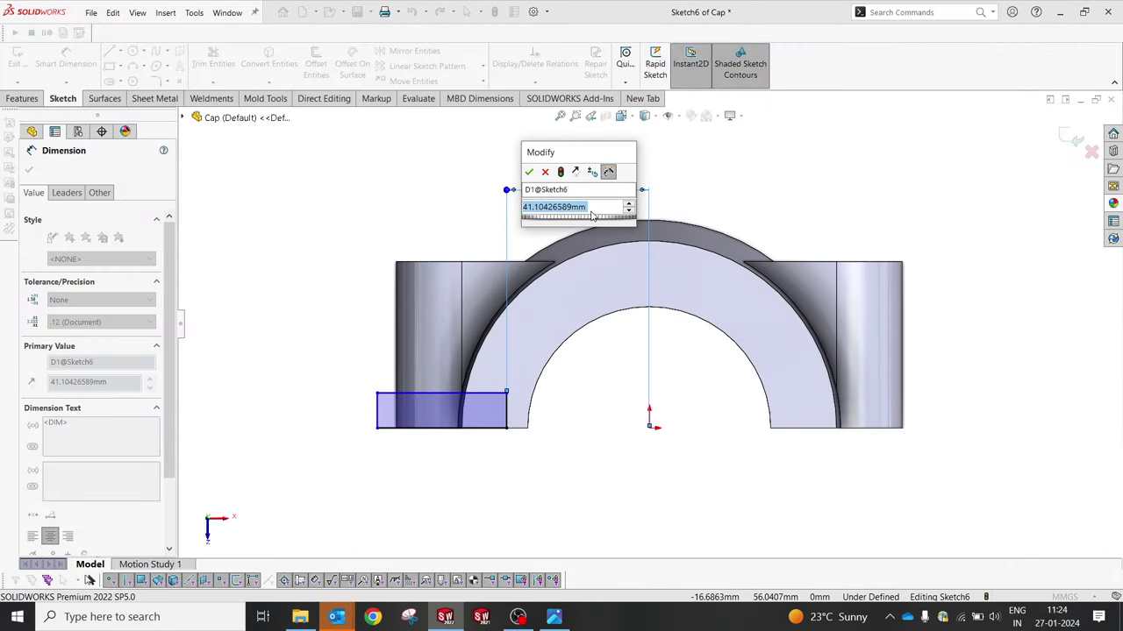
type("45")
key("Return")
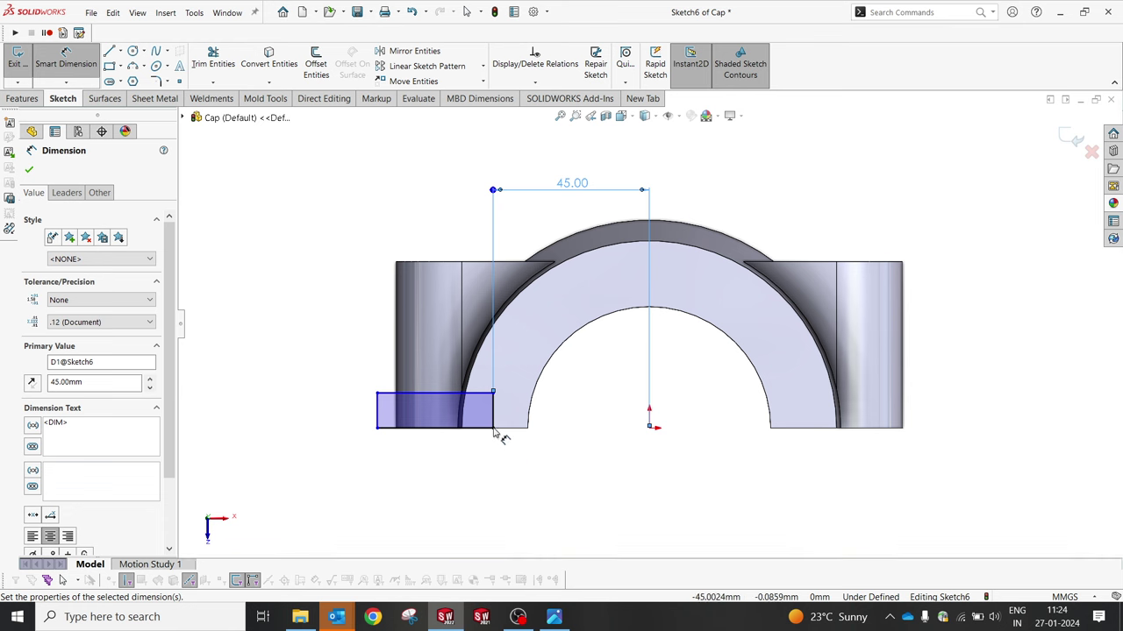
Step: Give the right edge a height of 10, then select the left line and cylindrical face
left_click(493, 412)
left_click(574, 425)
type("10")
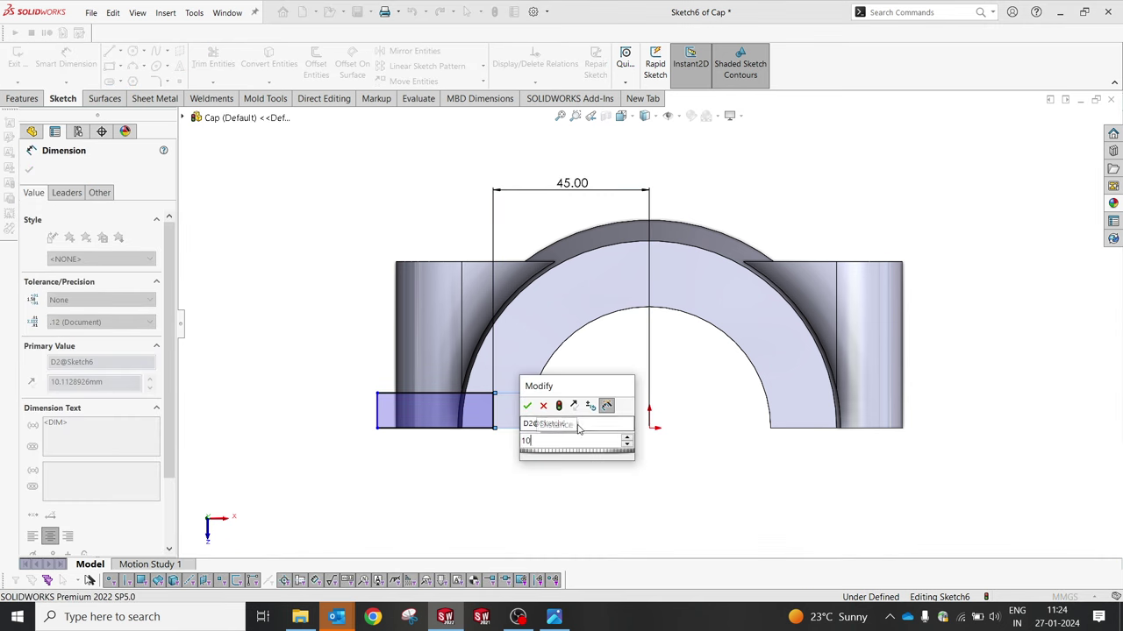
key("Return")
key("Escape")
left_click(377, 412)
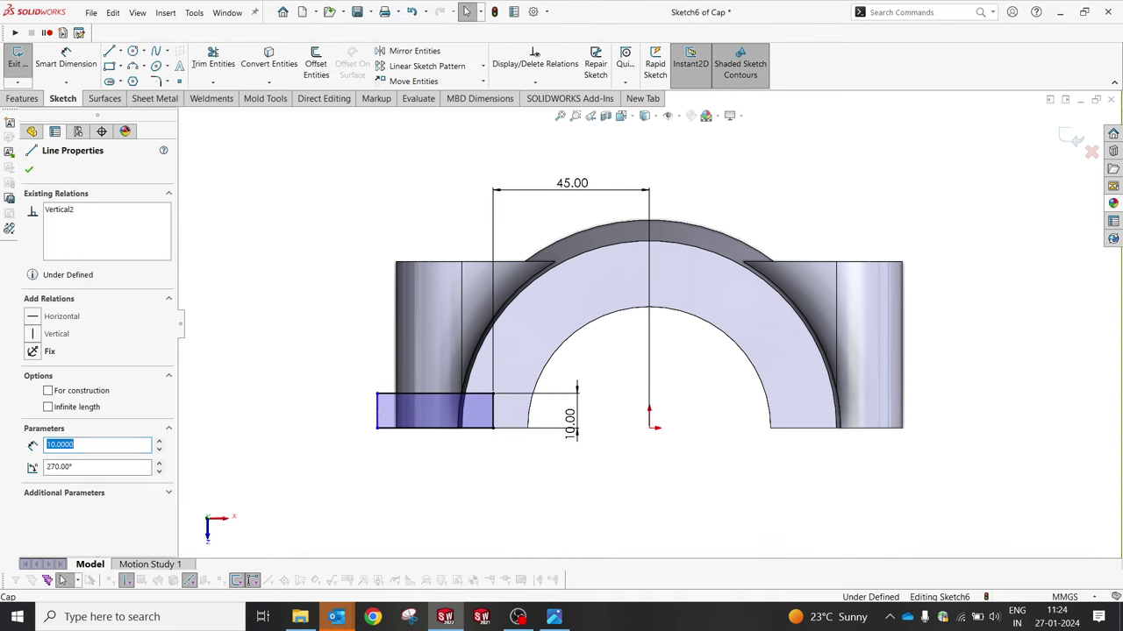
left_click(397, 340, "ctrl")
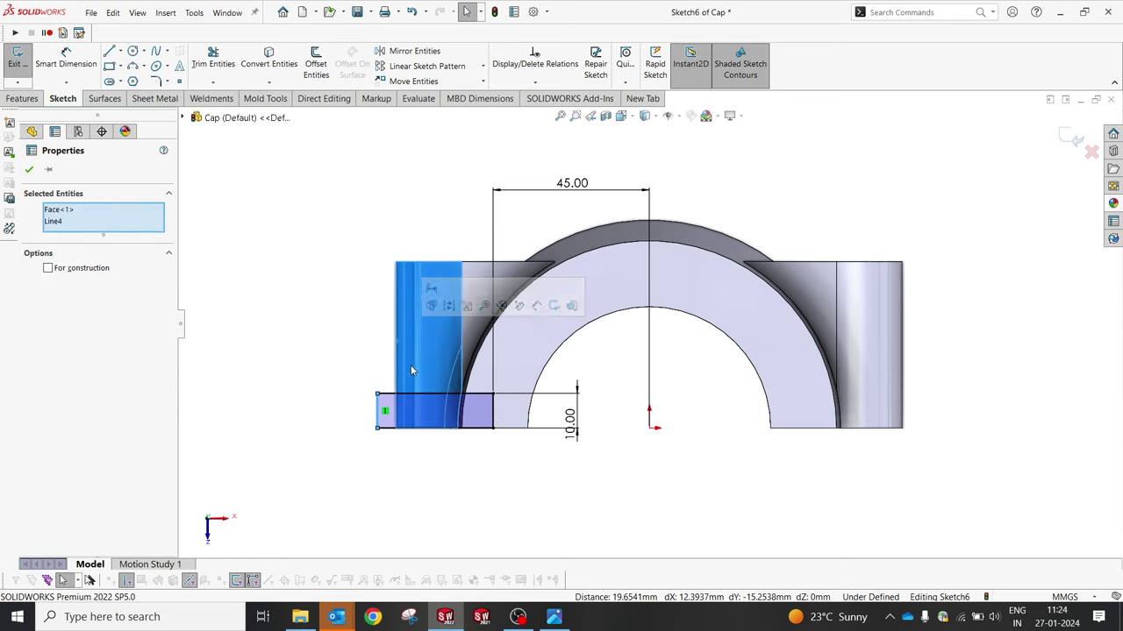
Step: Try projecting the left cylindrical face's silhouette into the sketch, then cancel it
left_click(355, 350)
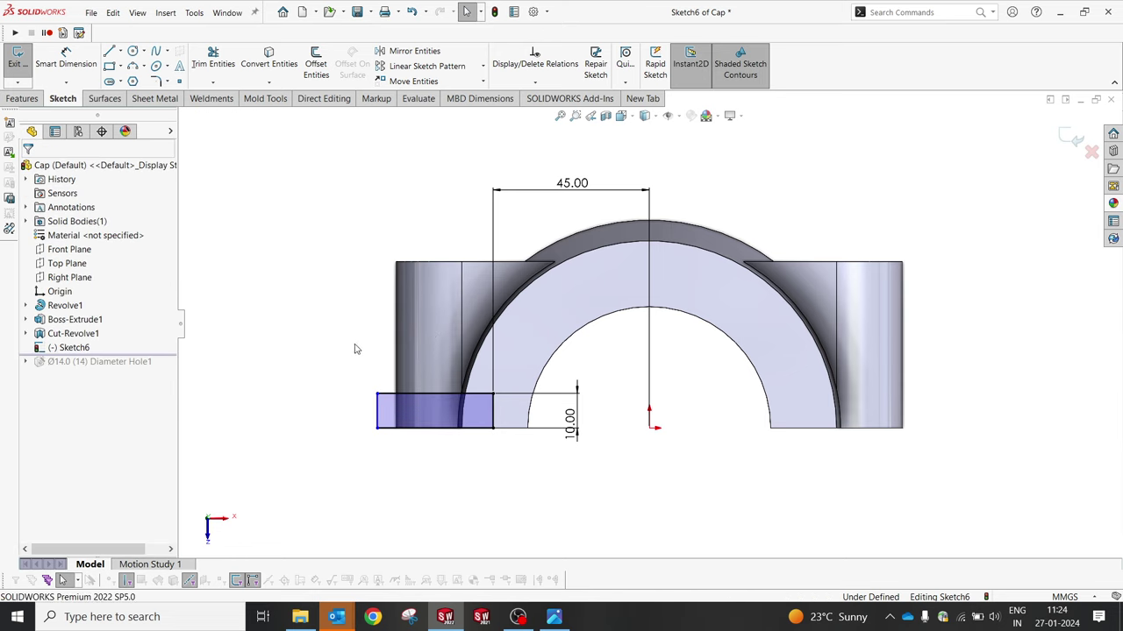
left_click(412, 299)
left_click(268, 83)
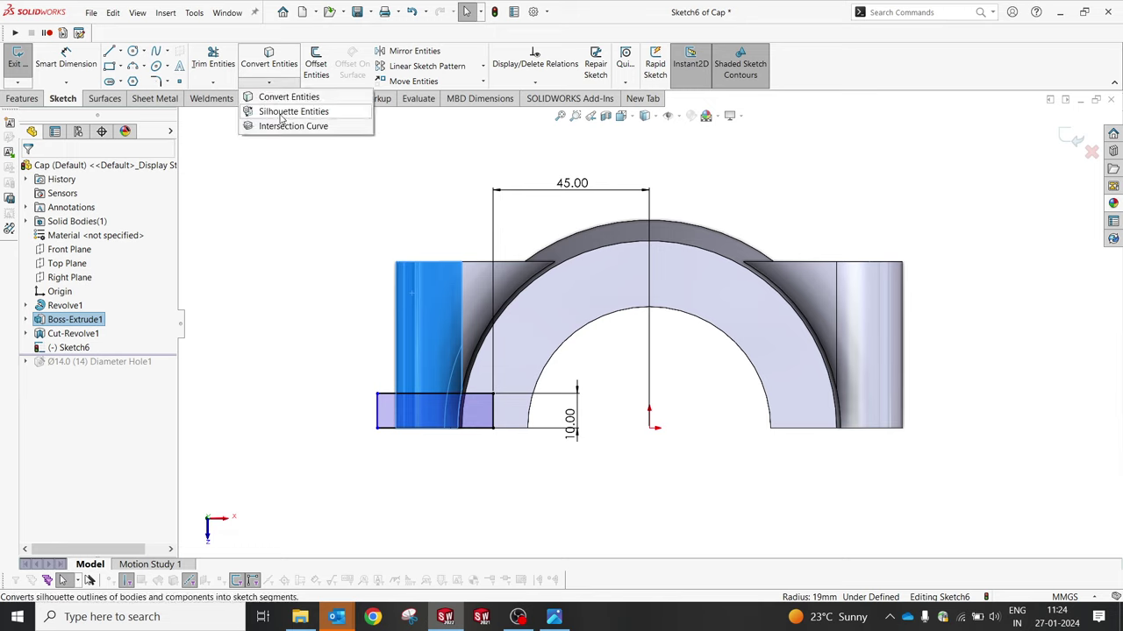
left_click(374, 230)
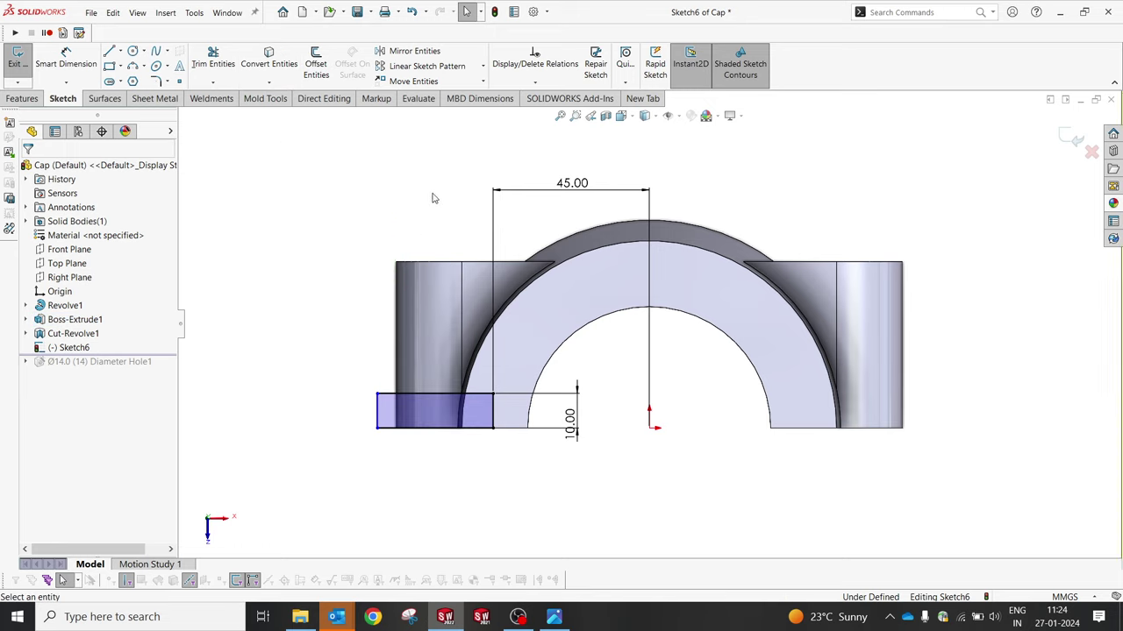
left_click(404, 292)
left_click(393, 293)
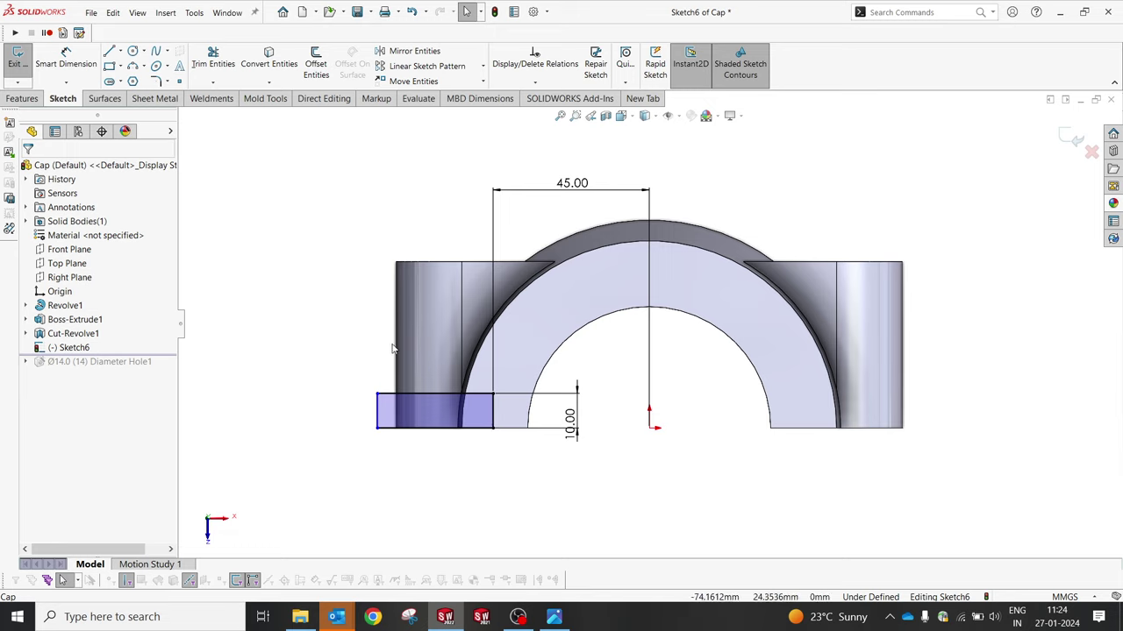
left_click(427, 275)
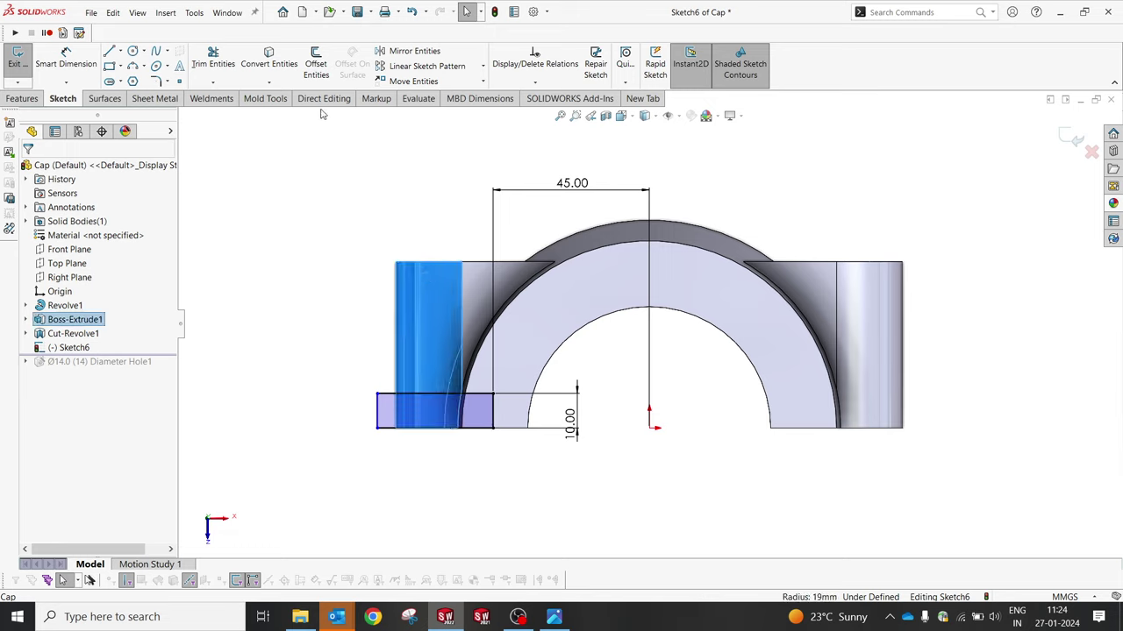
left_click(268, 83)
left_click(279, 113)
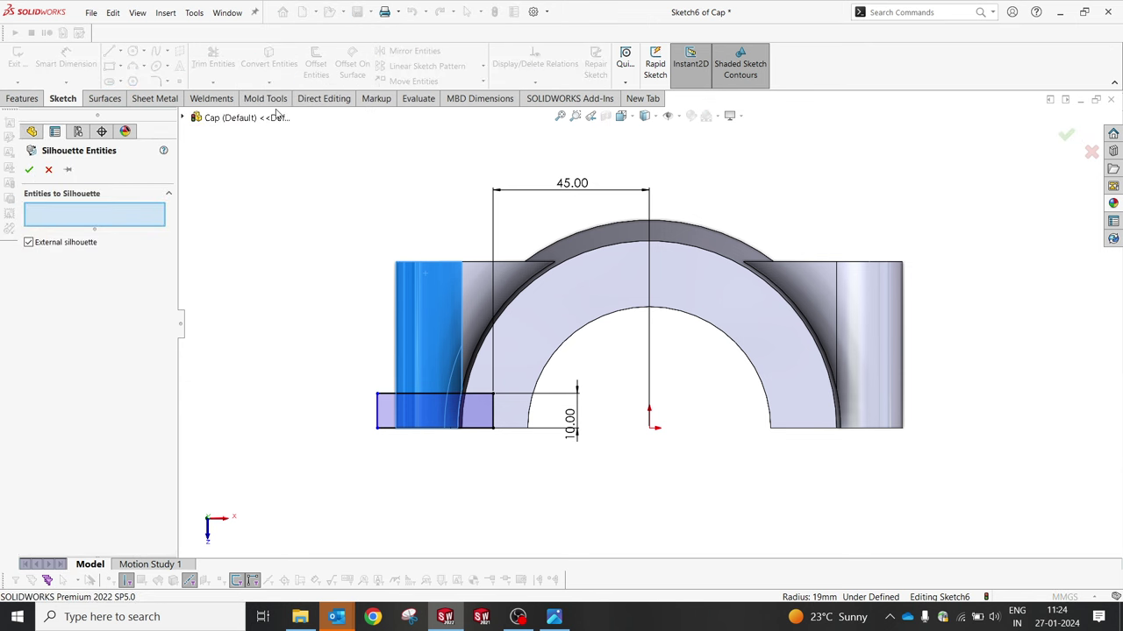
left_click(402, 286)
middle_click_drag(406, 239, 406, 173)
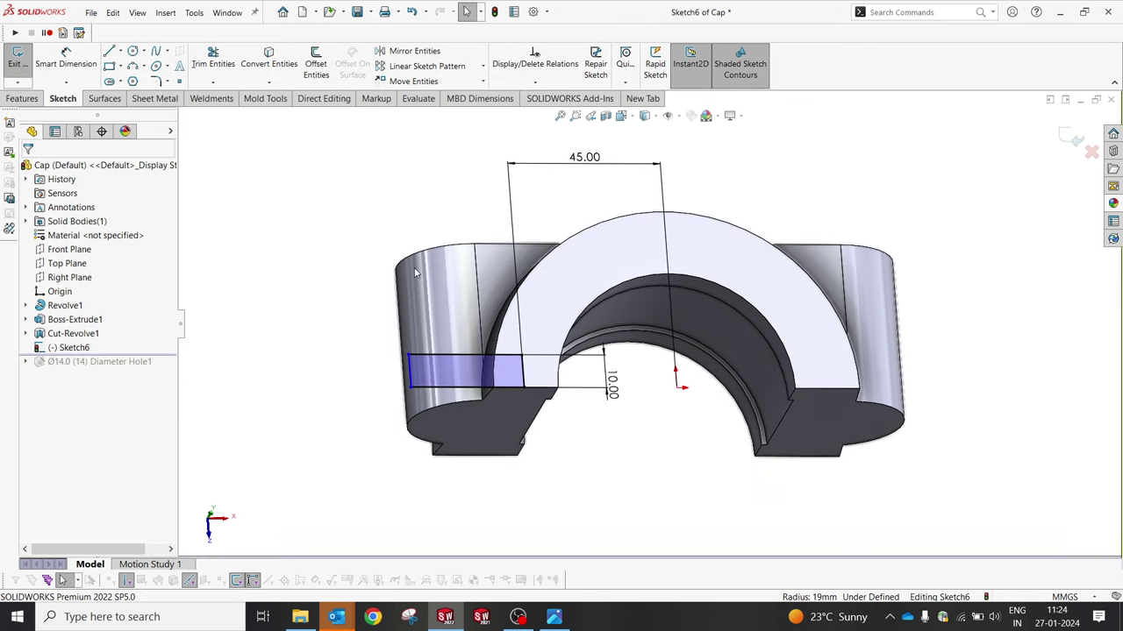
Step: Dimension the rectangle's top edge to a width of 35
key("d")
left_click(456, 355)
left_click(468, 313)
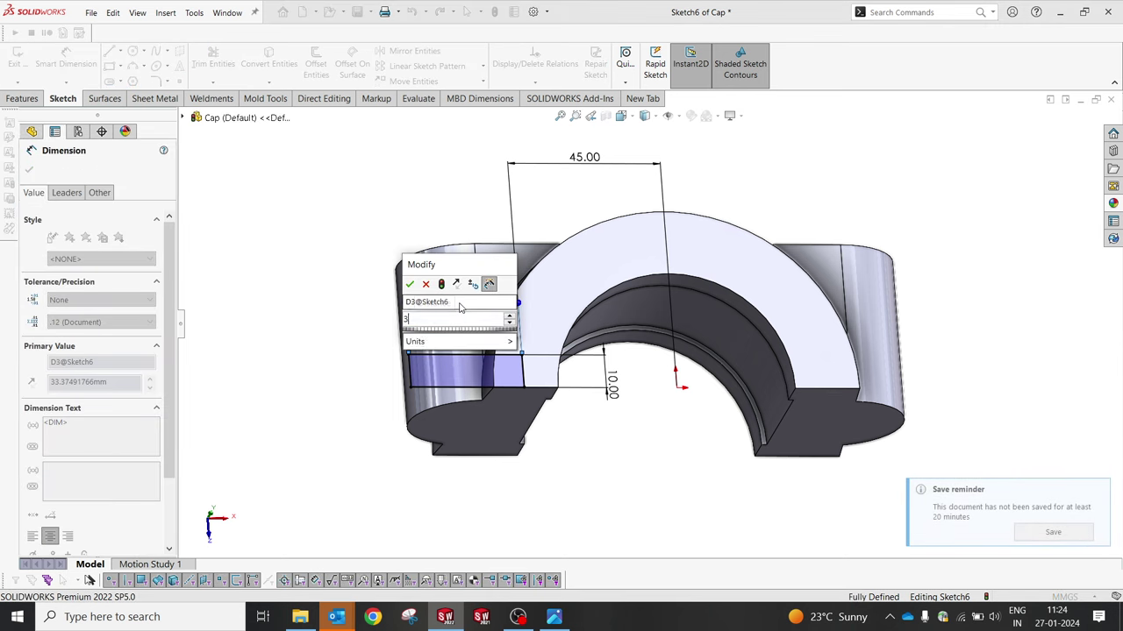
type("35")
key("Return")
key("Escape")
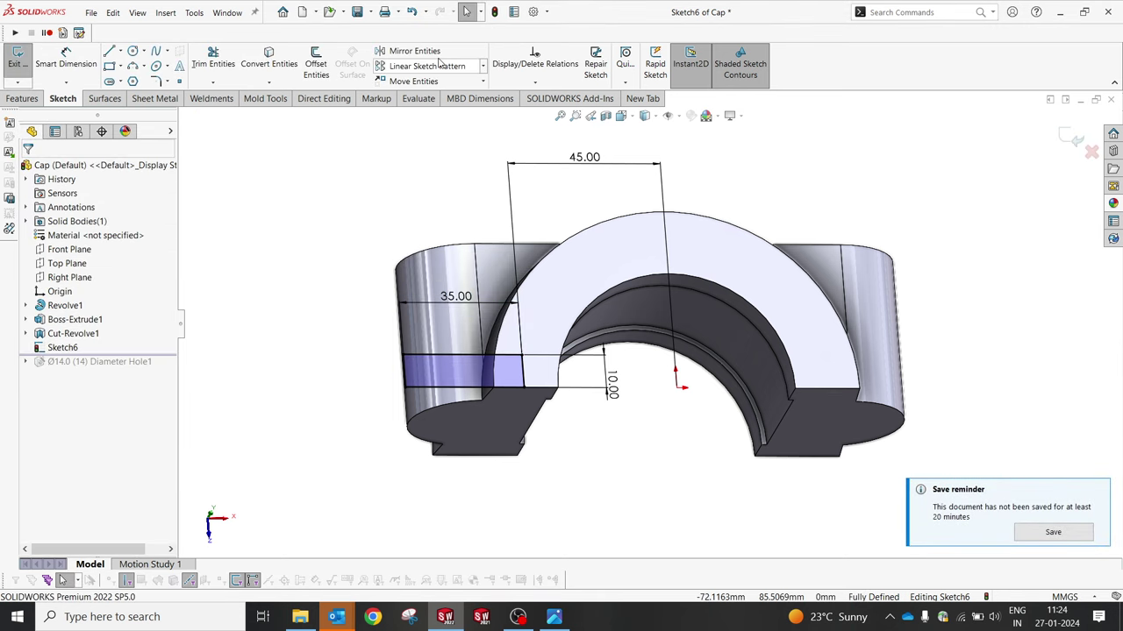
Step: Draw a vertical centreline downward from the origin
left_click(120, 50)
left_click(141, 76)
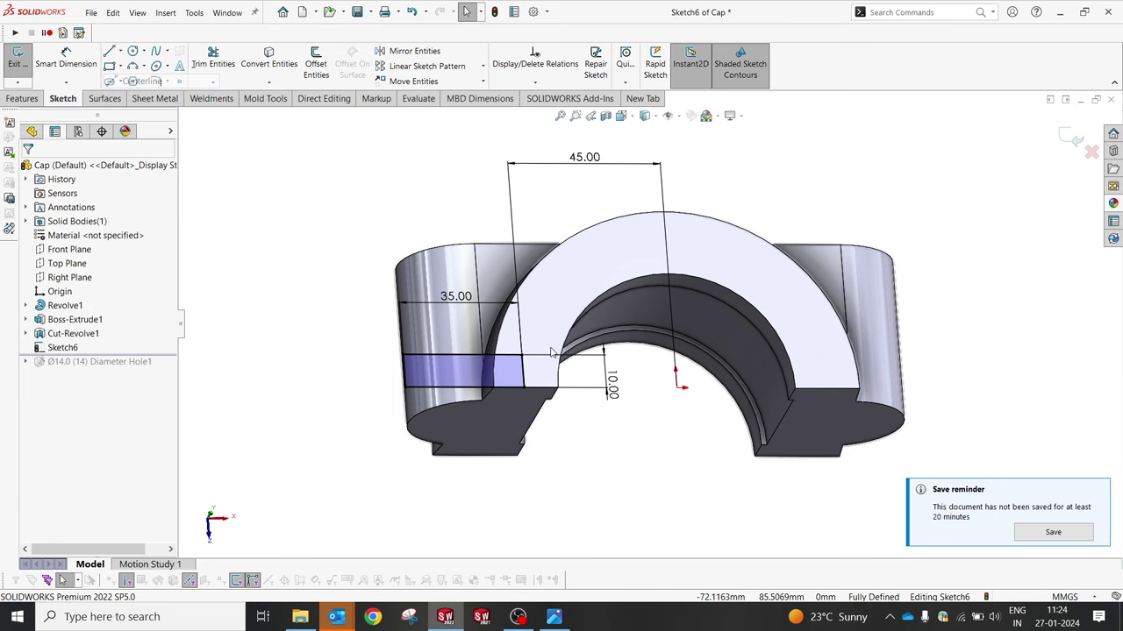
left_click(680, 389)
left_click(682, 464)
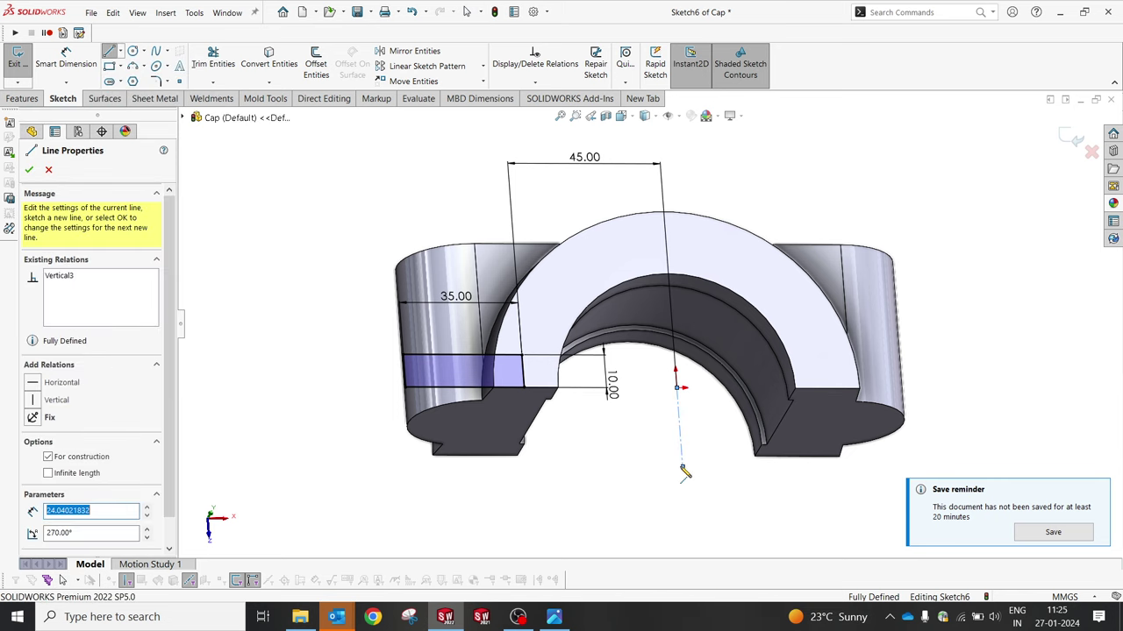
key("Escape")
Step: Mirror the left rectangle's four lines about the vertical centreline to the right side
left_click(40, 99)
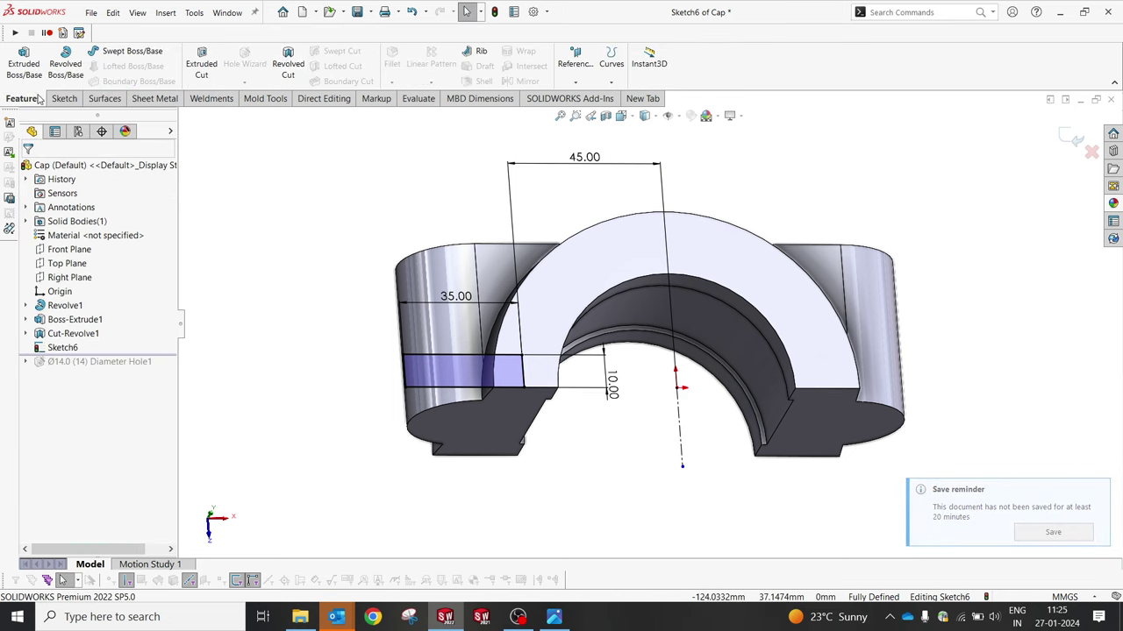
left_click_drag(332, 305, 597, 487)
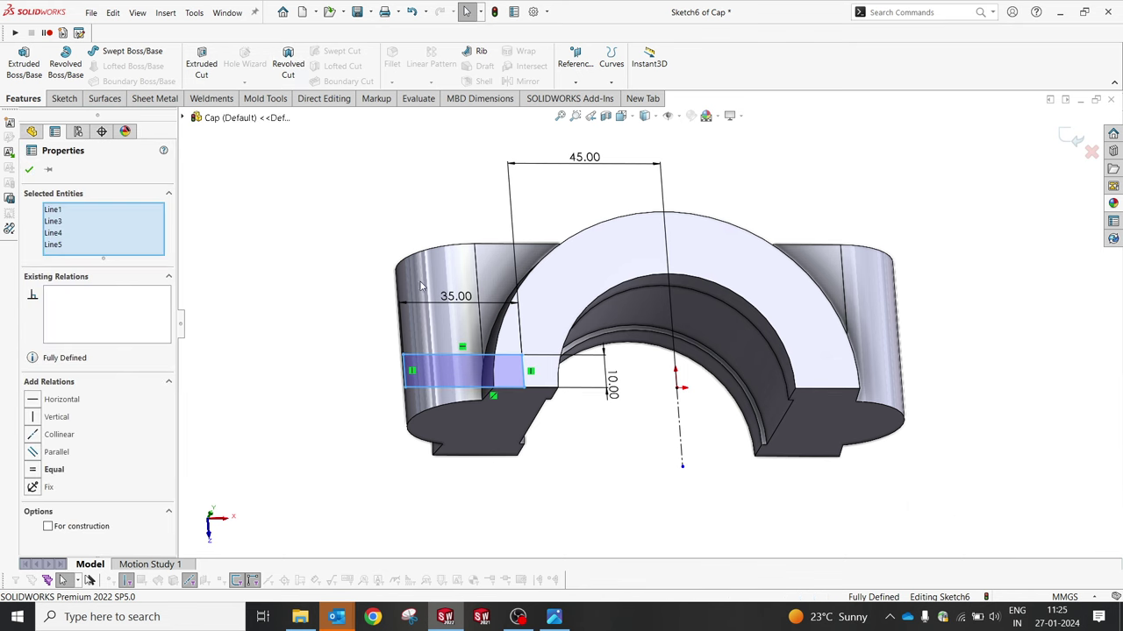
left_click(65, 99)
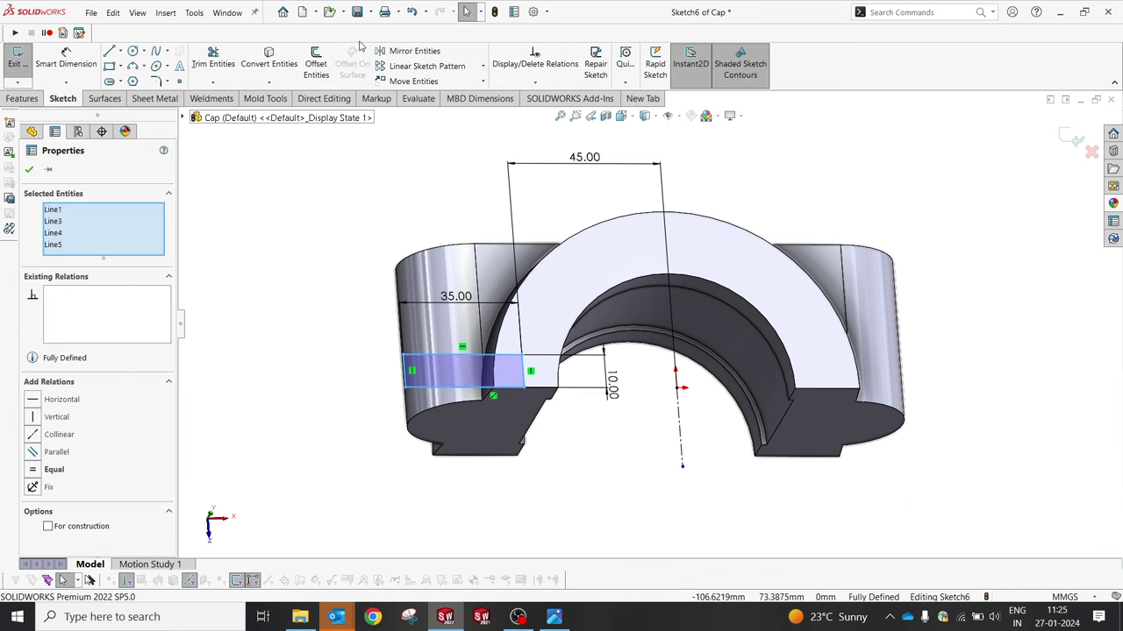
left_click(416, 51)
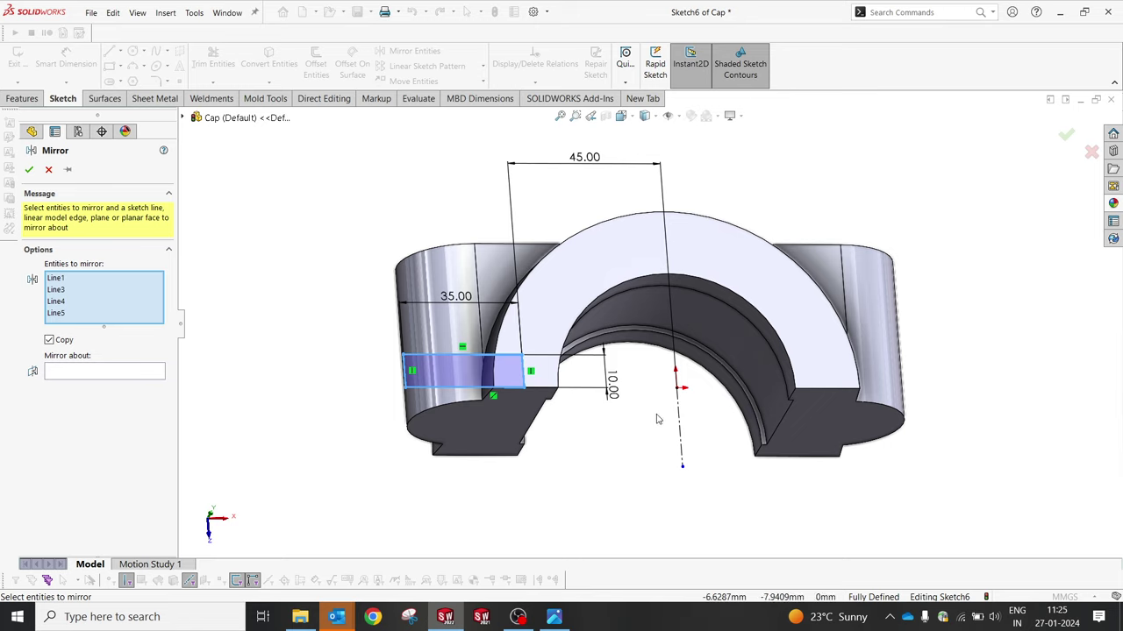
left_click(680, 434)
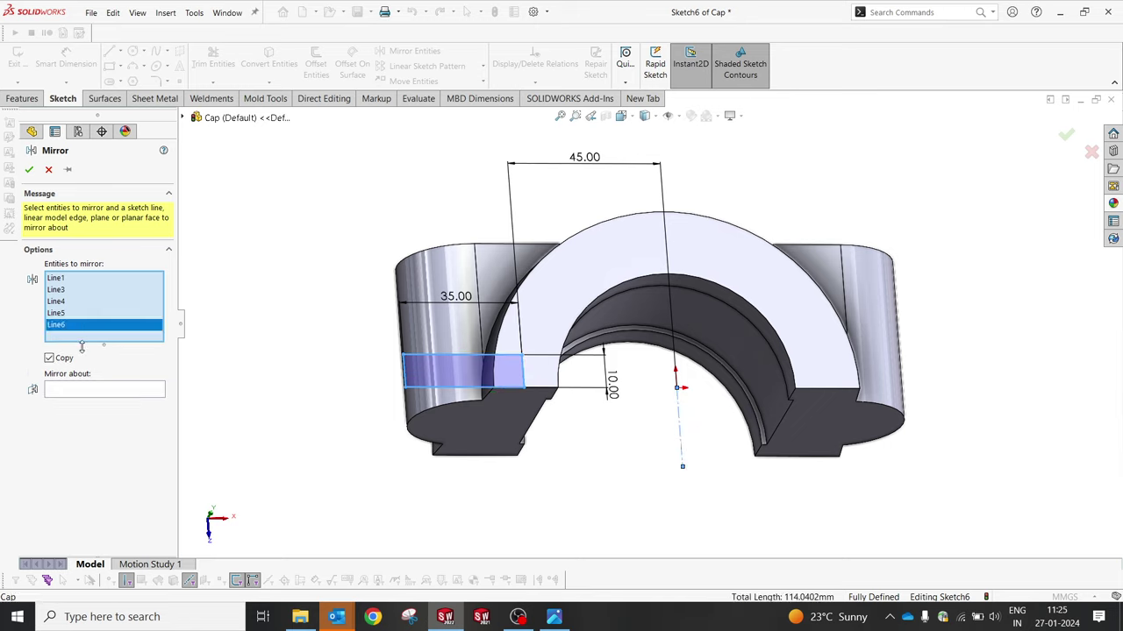
left_click(77, 390)
left_click(677, 409)
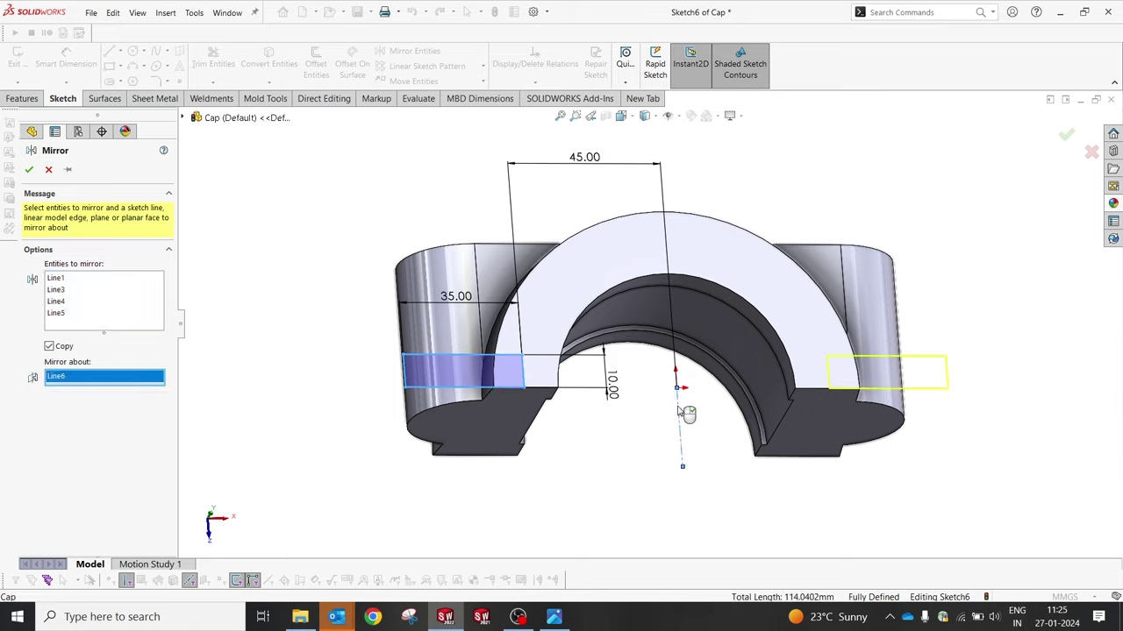
left_click(30, 170)
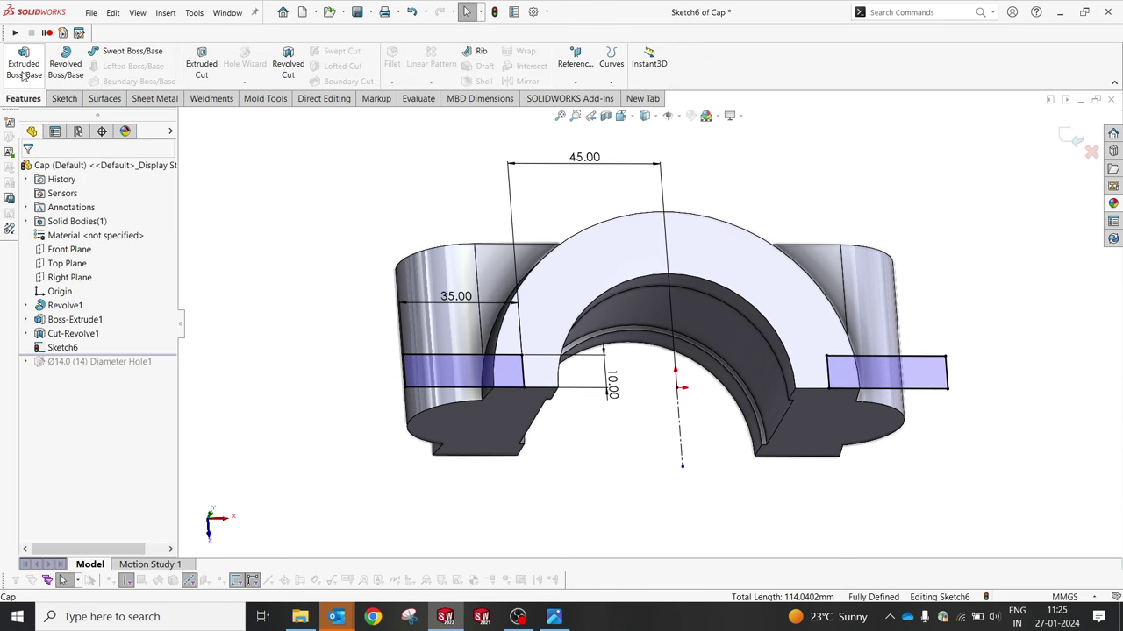
Step: Cut both rectangles Through All - Both, then roll forward to restore the Ø14 holes
left_click(202, 68)
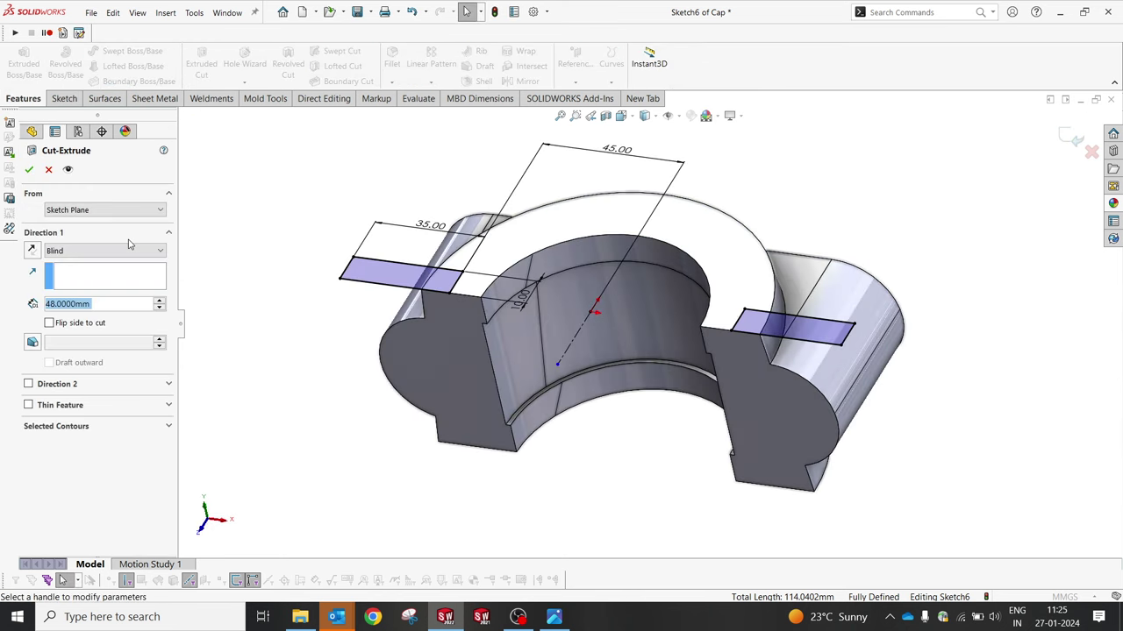
left_click(91, 253)
left_click(94, 284)
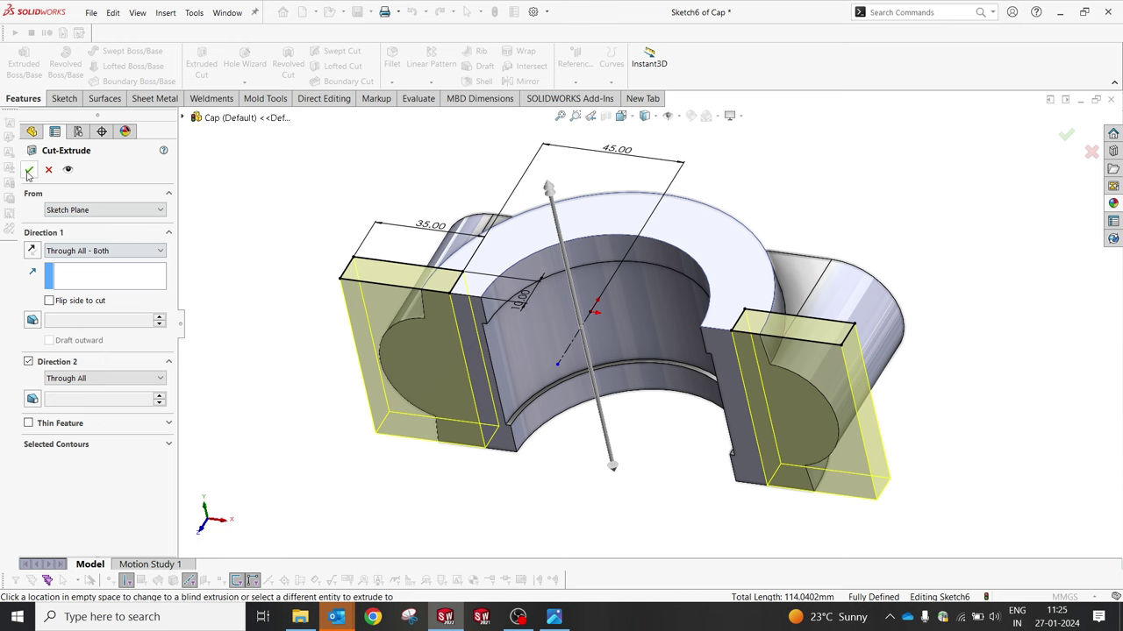
left_click(29, 170)
mouse_move(422, 503)
middle_mouse_down()
mouse_move(483, 472)
mouse_move(454, 458)
middle_mouse_up()
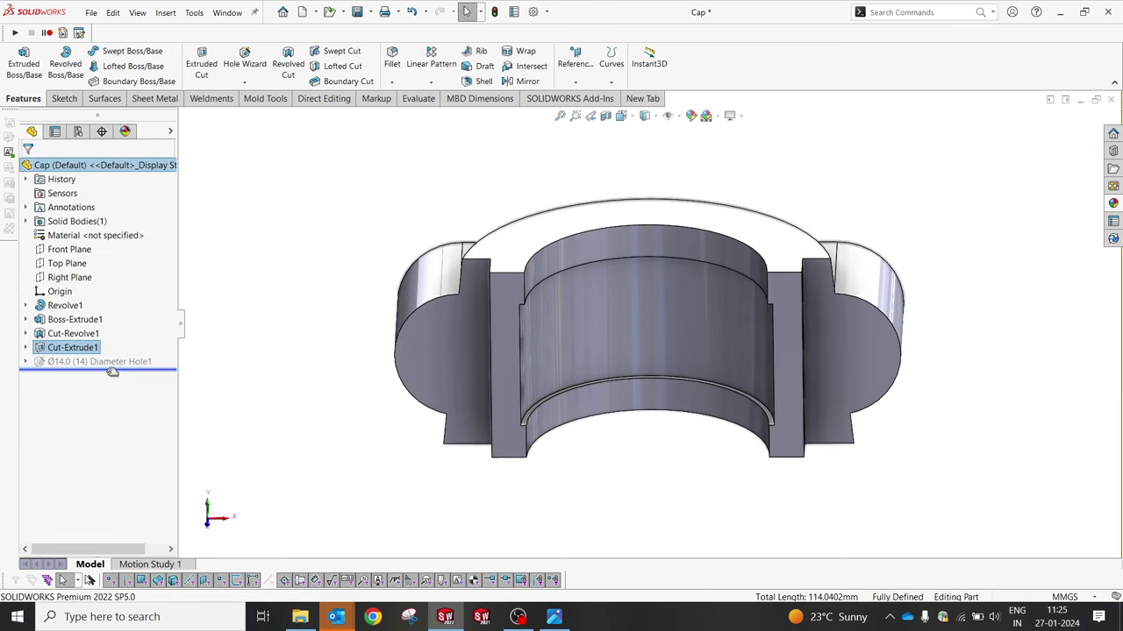
left_click_drag(109, 357, 100, 389)
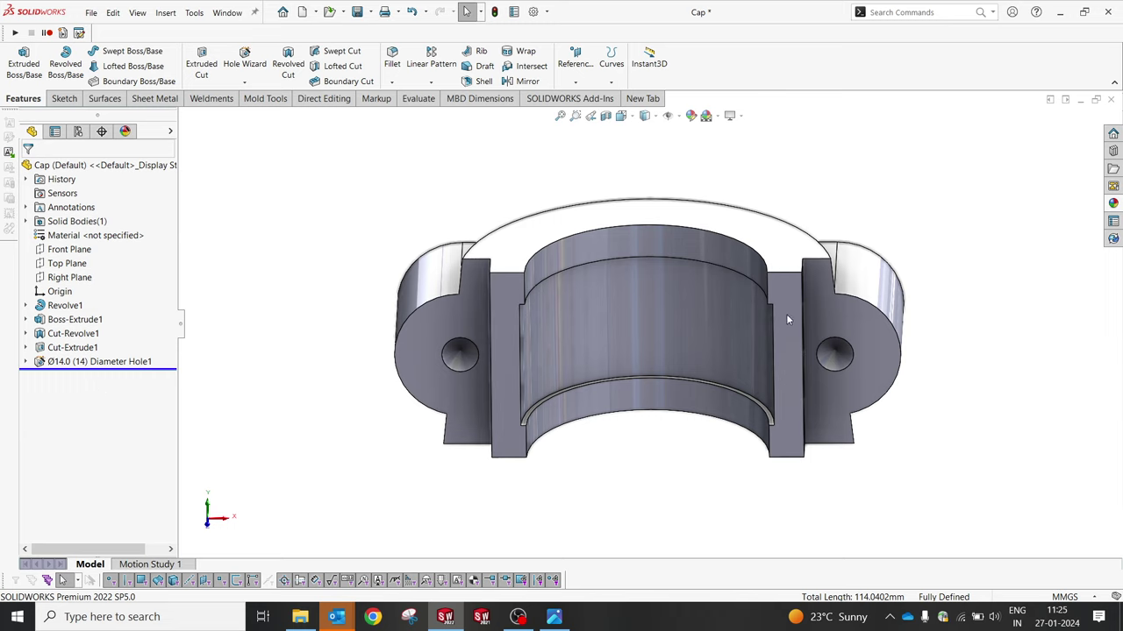
Step: Change the Ø14.0 Diameter Hole1 end condition from Blind to Through All
left_click(71, 361)
left_click(80, 325)
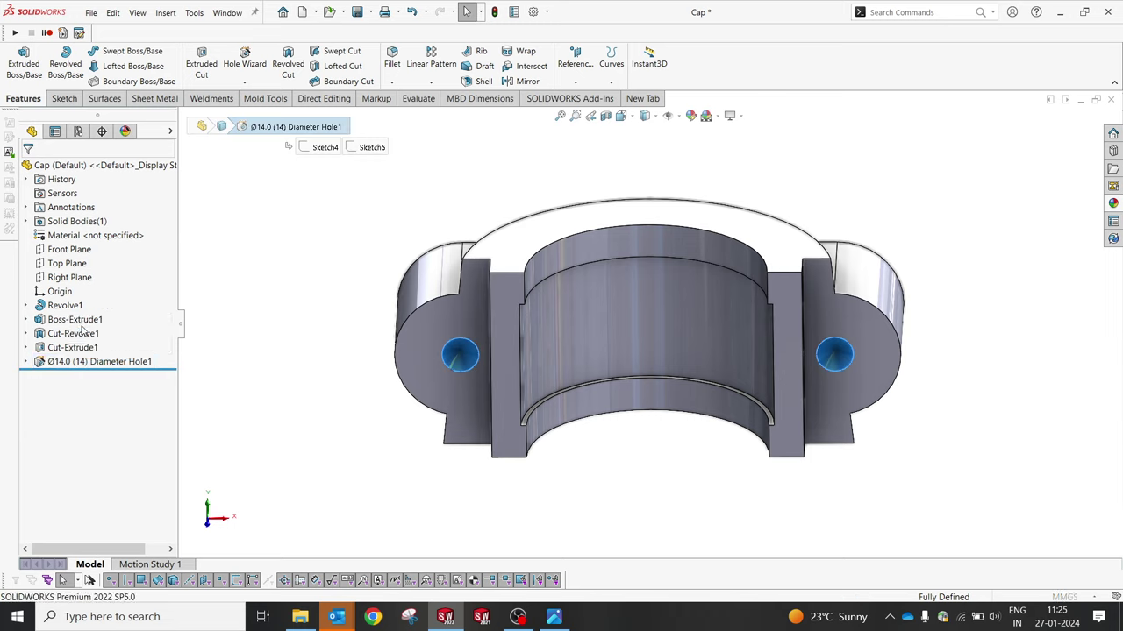
left_click(88, 426)
left_click(61, 434)
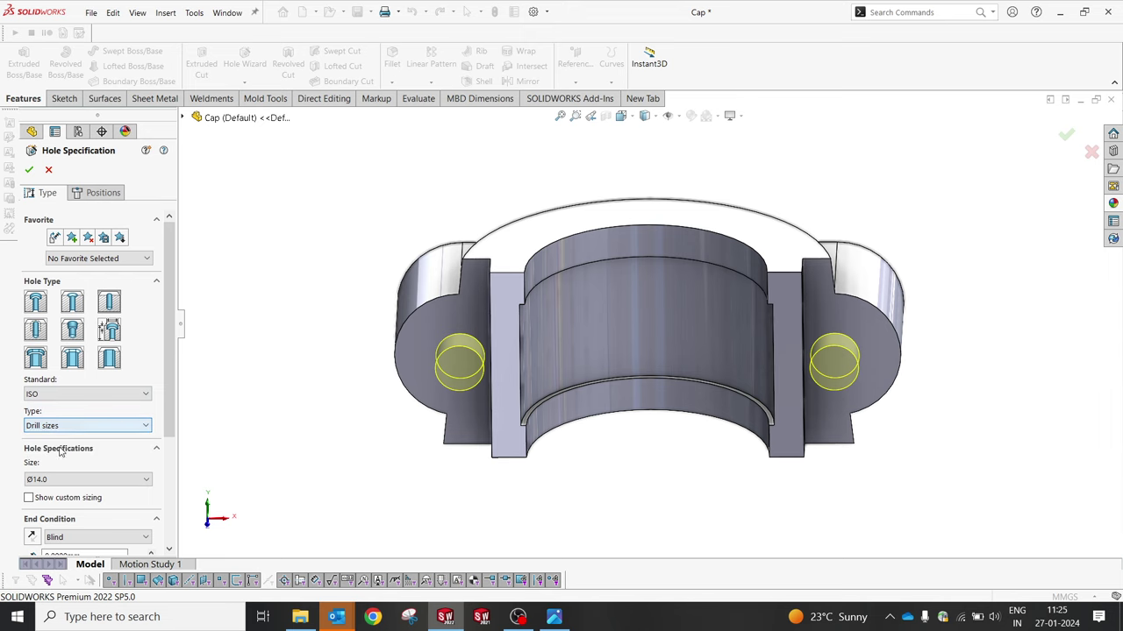
left_click(97, 536)
left_click(66, 560)
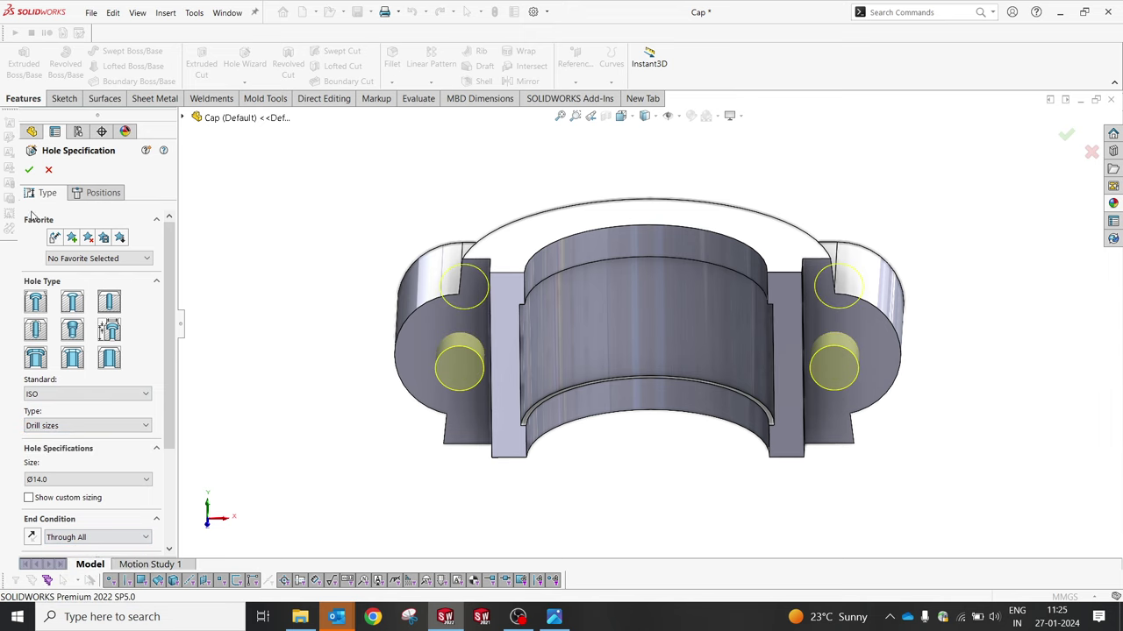
left_click(28, 170)
Step: Snap to a standard view, orbit the cap, and open the part's material library
key("space")
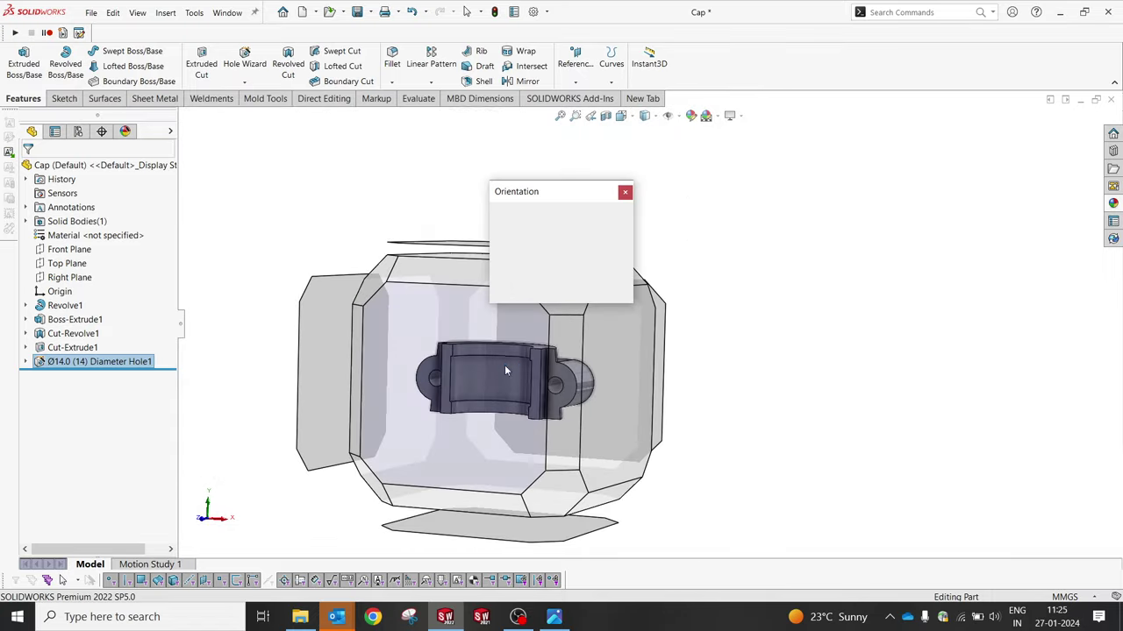
left_click(505, 364)
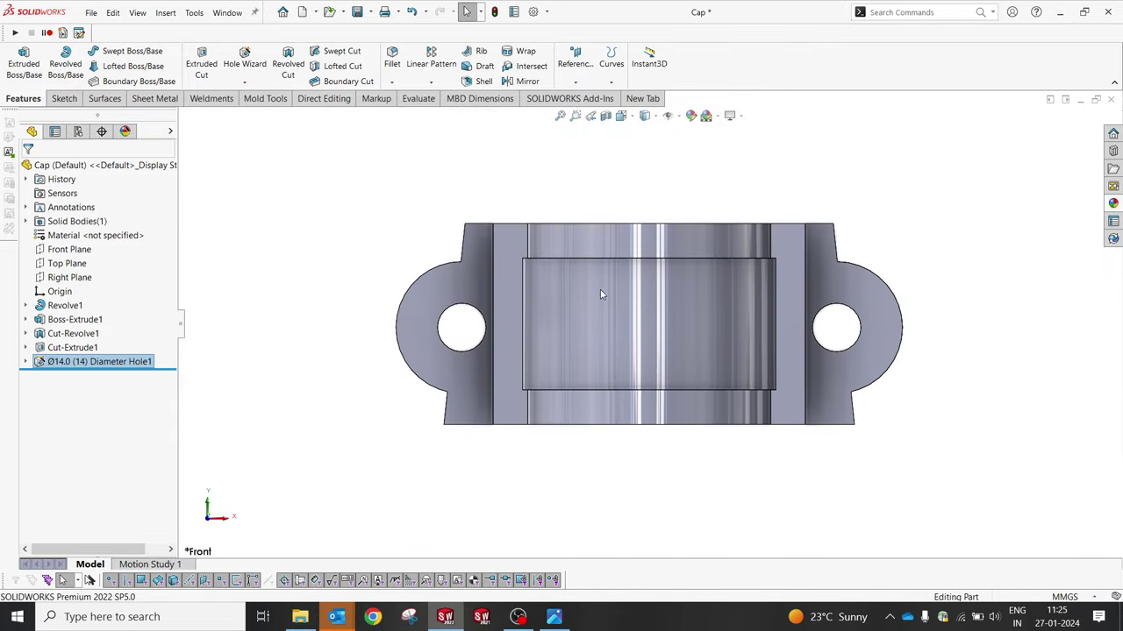
mouse_move(554, 397)
middle_mouse_down()
mouse_move(481, 245)
mouse_move(523, 241)
middle_mouse_up()
left_click(471, 220)
scroll(532, 247, "up", 3)
left_click(328, 293)
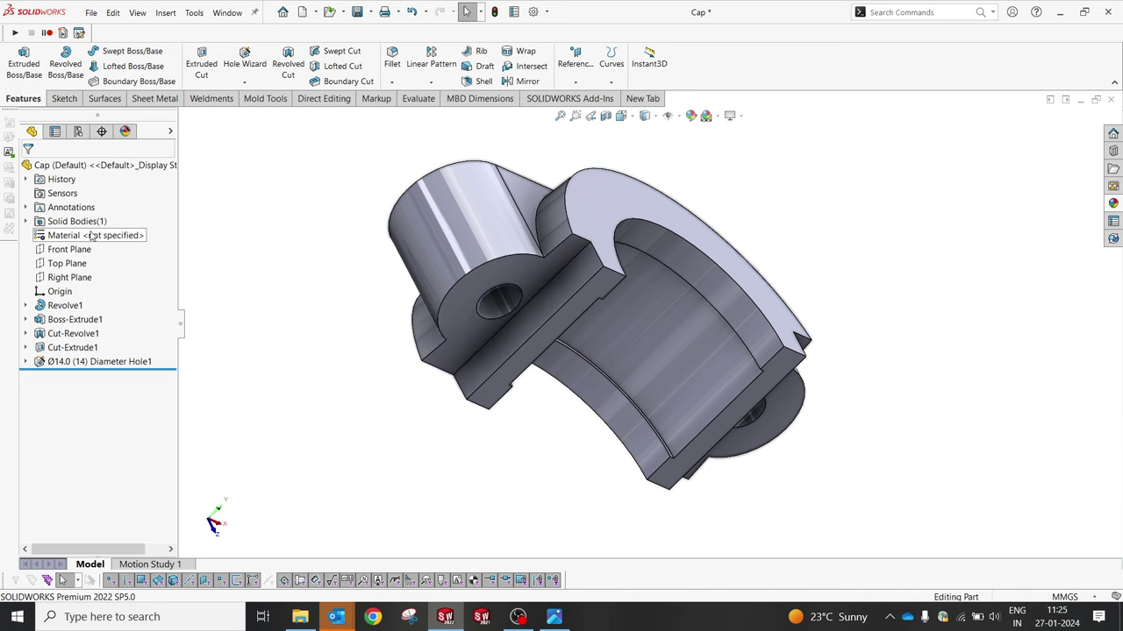
right_click(90, 235)
left_click(135, 240)
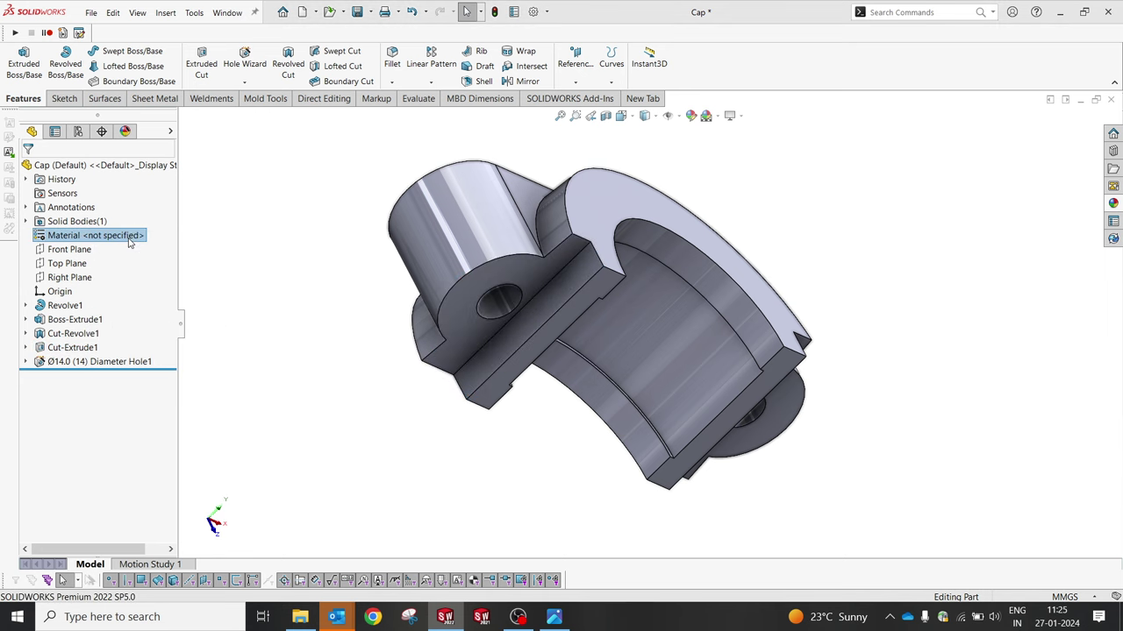
Step: Apply Gray Cast Iron from the Iron materials to the cap
left_click(309, 154)
left_click(312, 181)
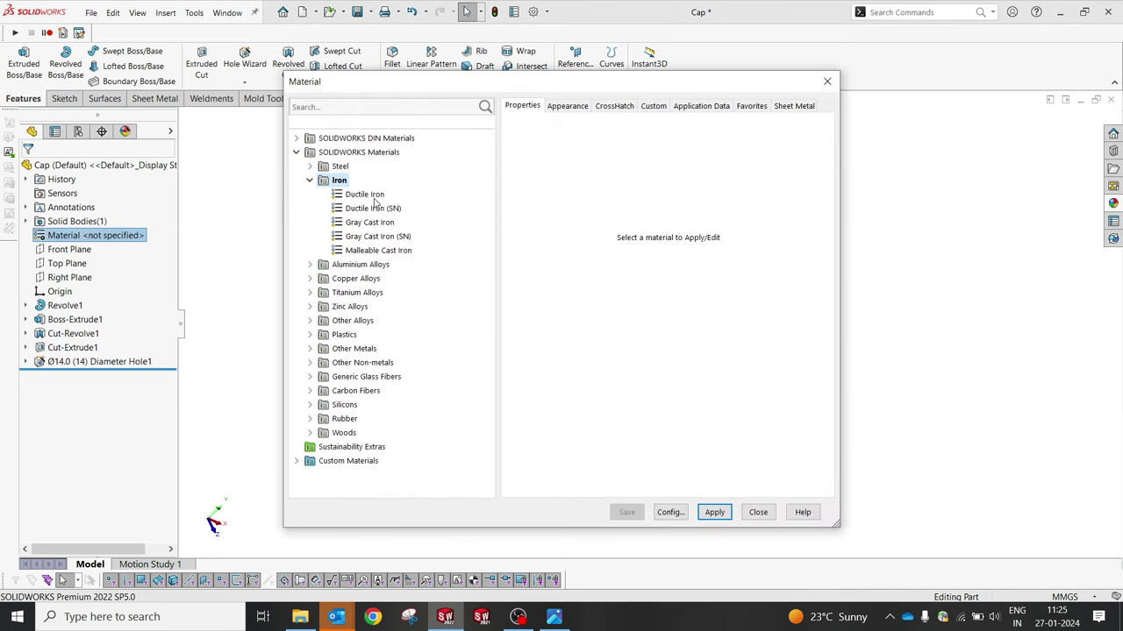
left_click(370, 223)
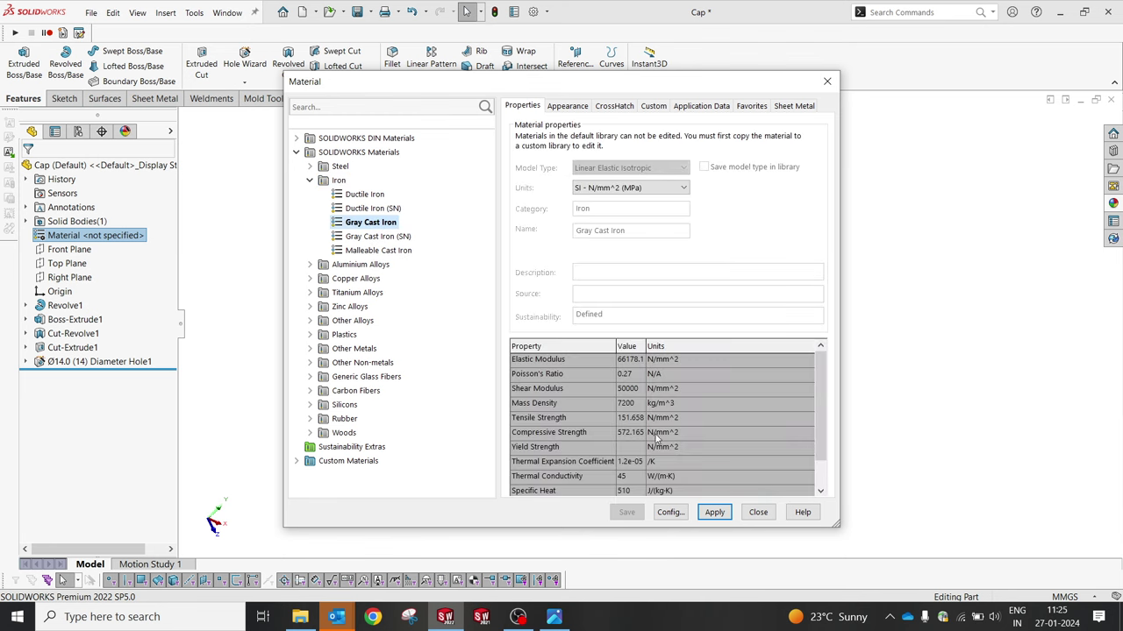
left_click(757, 514)
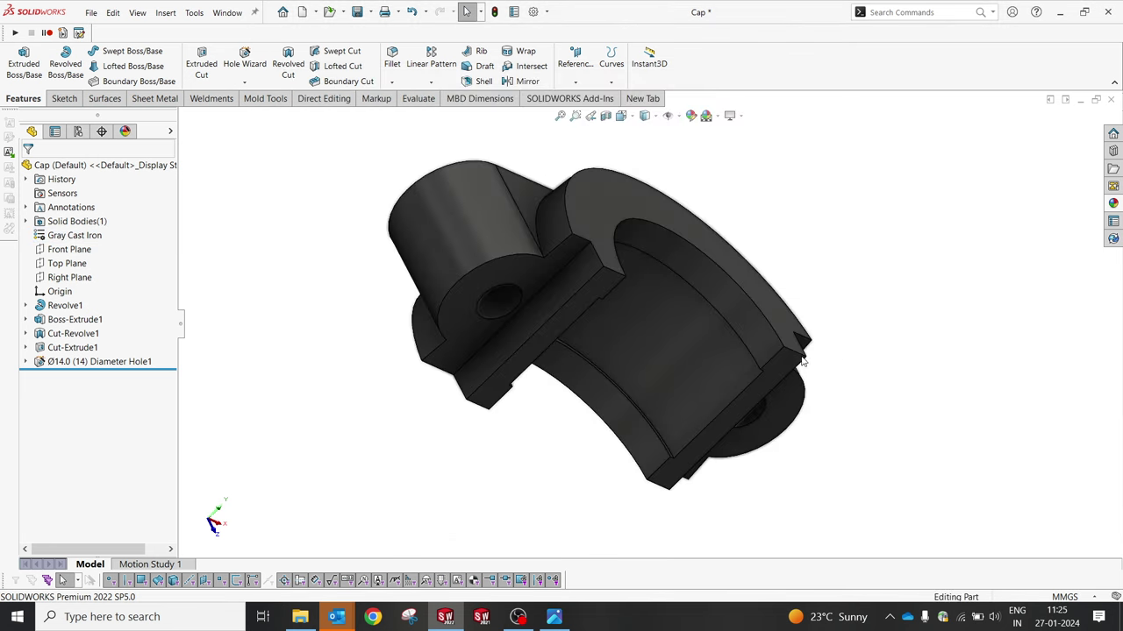
Step: Give the inner bore face a red colour appearance
middle_click_drag(561, 264, 696, 219)
scroll(468, 250, "down", 5)
right_click(469, 250)
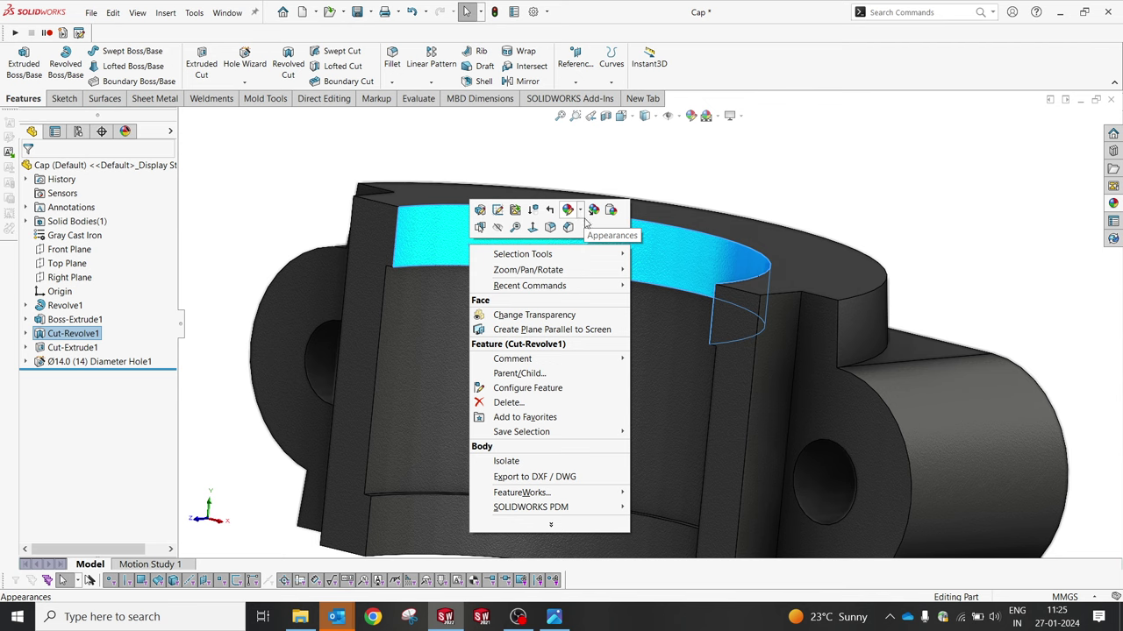
left_click(586, 221)
left_click(593, 237)
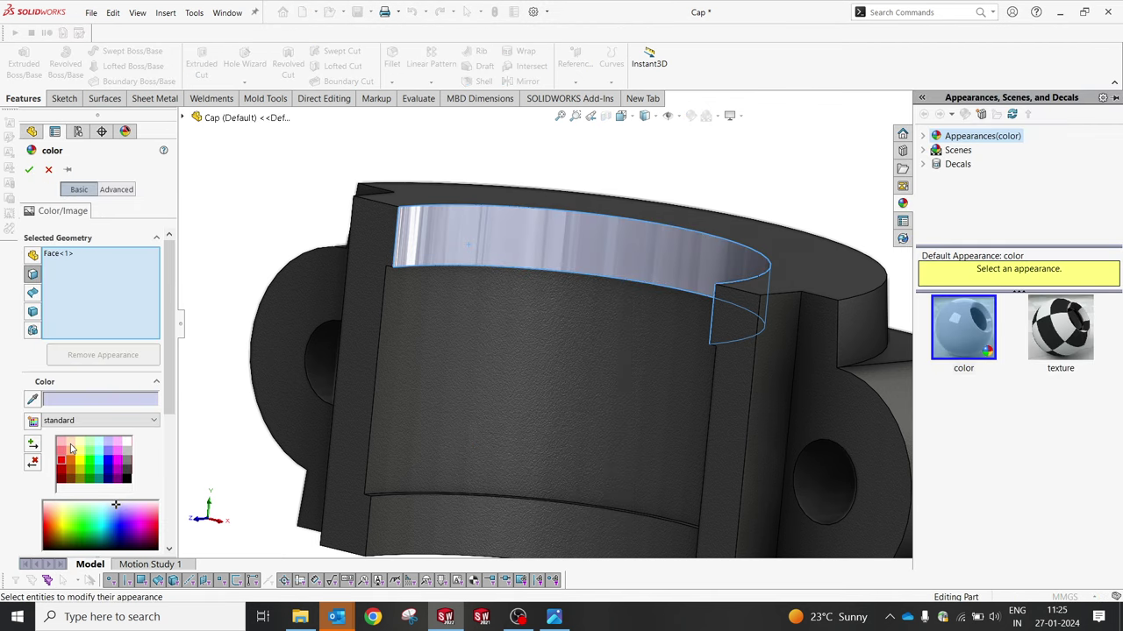
left_click(62, 460)
Step: Add further bore faces to the red colour selection
middle_click_drag(377, 305, 451, 383)
scroll(452, 383, "down", 5)
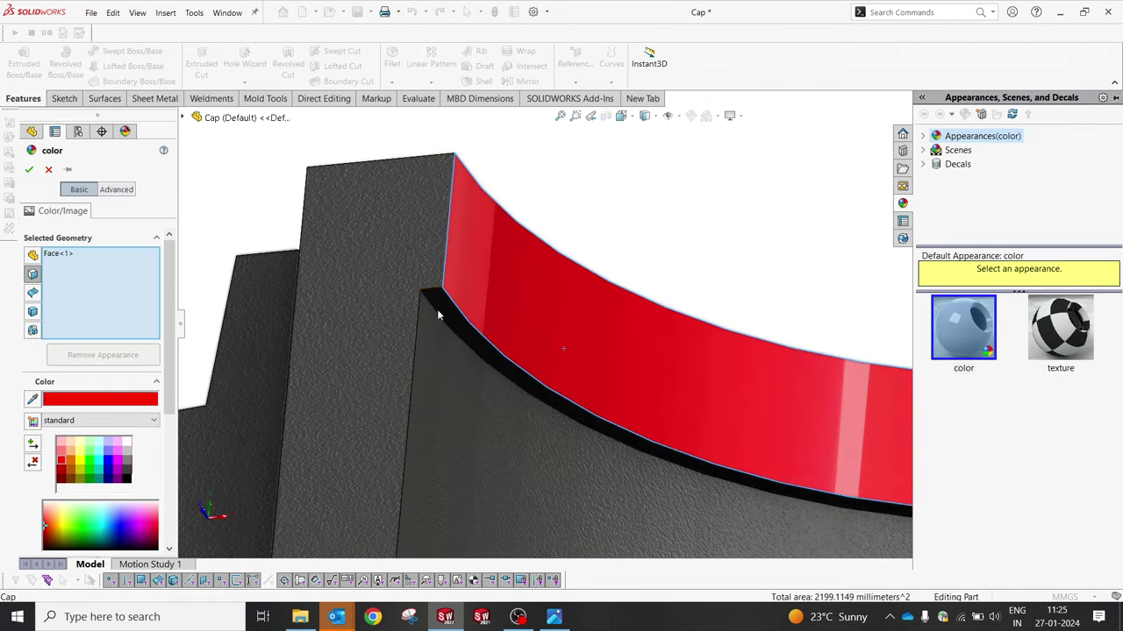
scroll(488, 452, "up", 5)
middle_click_drag(488, 452, 526, 464)
scroll(565, 479, "down", 4)
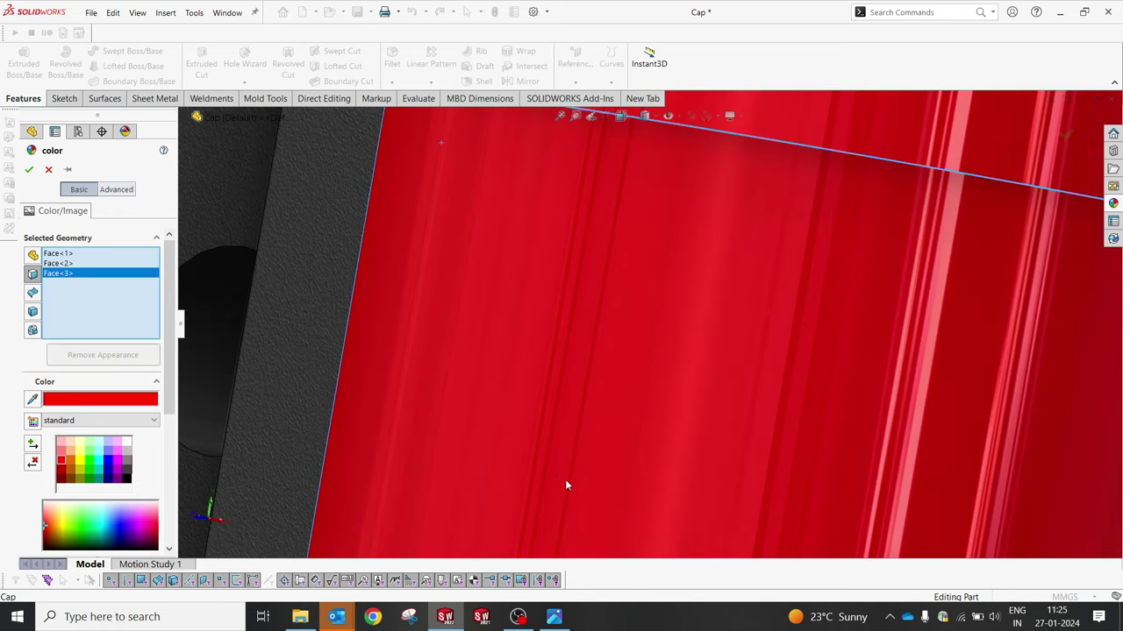
scroll(556, 507, "up", 2)
scroll(556, 507, "down", 3)
left_click(528, 426)
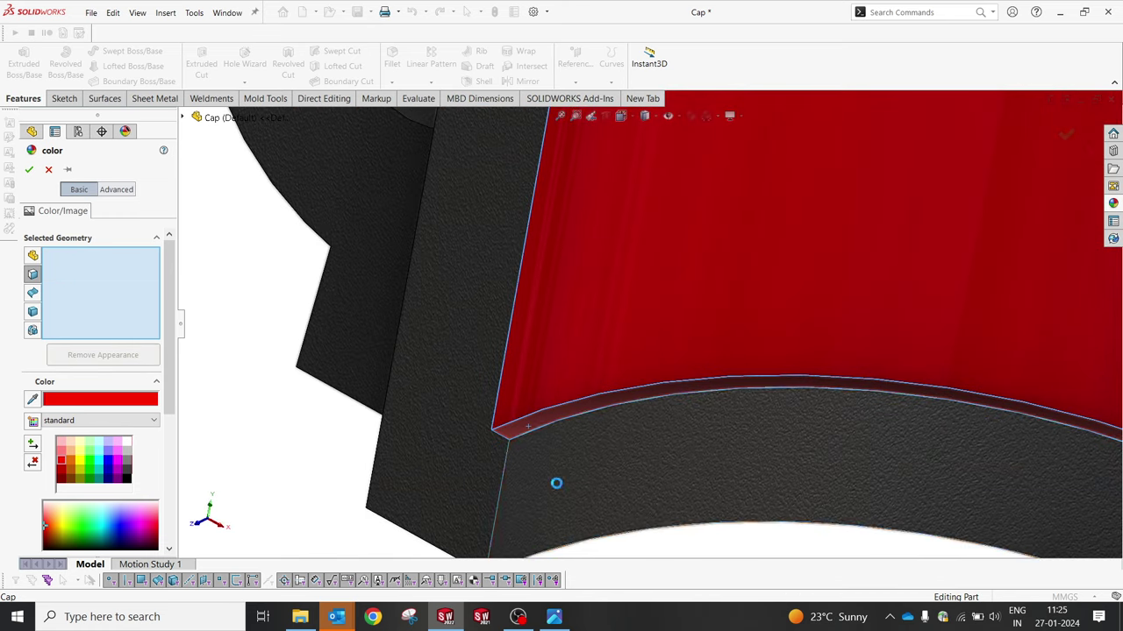
left_click(556, 481)
middle_click_drag(556, 481, 606, 267)
scroll(607, 416, "up", 5)
left_click(596, 418)
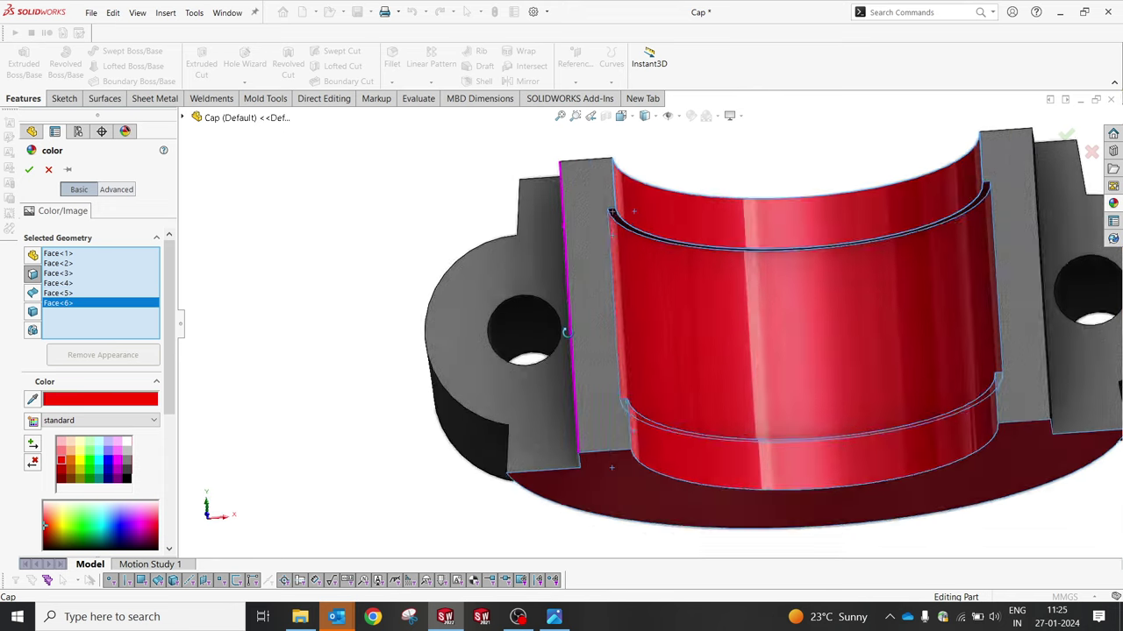
Step: Add the side and flange faces to the red colour and confirm
middle_click_drag(597, 417, 664, 139)
mouse_move(574, 149)
middle_mouse_down()
mouse_move(657, 231)
mouse_move(546, 180)
middle_mouse_up()
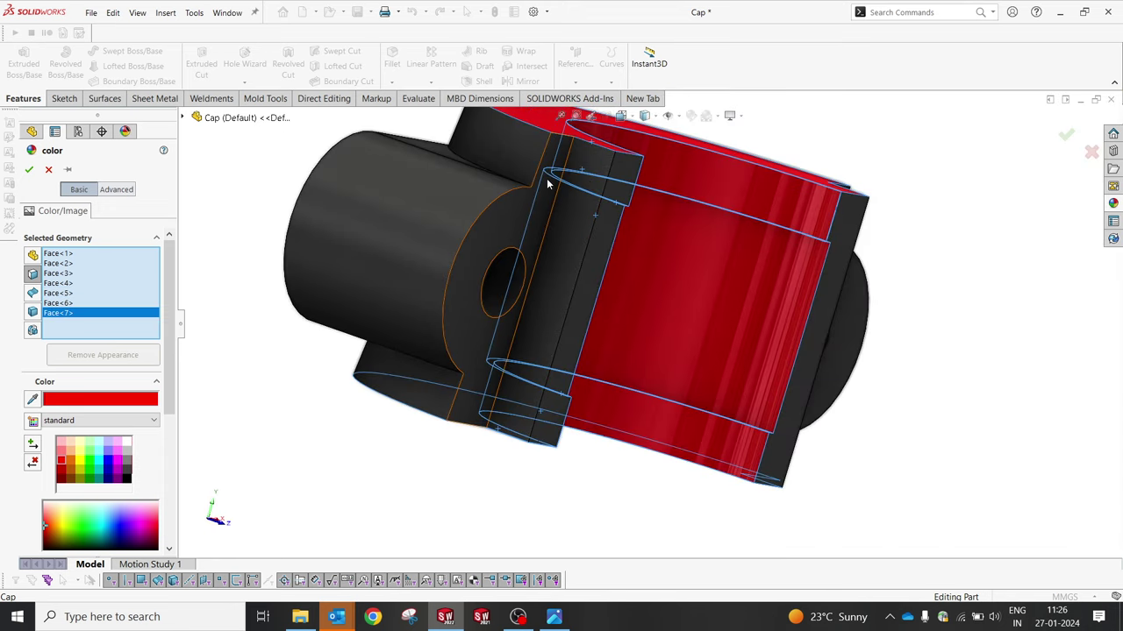
left_click(539, 191)
left_click(522, 169)
left_click(526, 232)
left_click(597, 238)
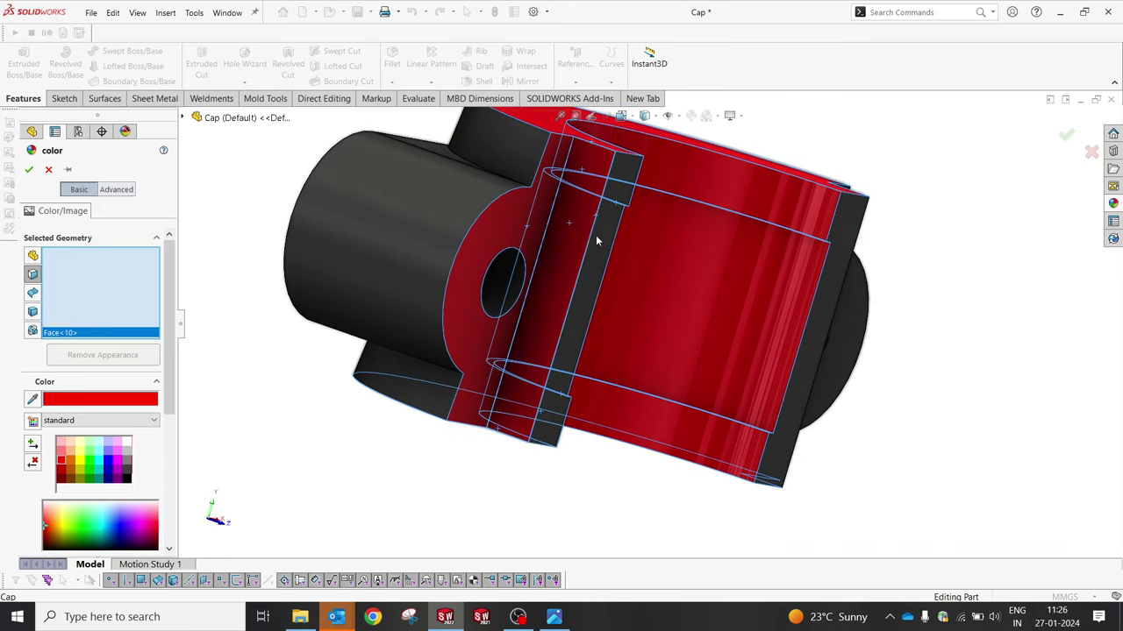
left_click(604, 246)
mouse_move(604, 246)
middle_mouse_down()
mouse_move(454, 200)
mouse_move(682, 188)
mouse_move(644, 192)
middle_mouse_up()
left_click(695, 179)
left_click(734, 244)
left_click(686, 220)
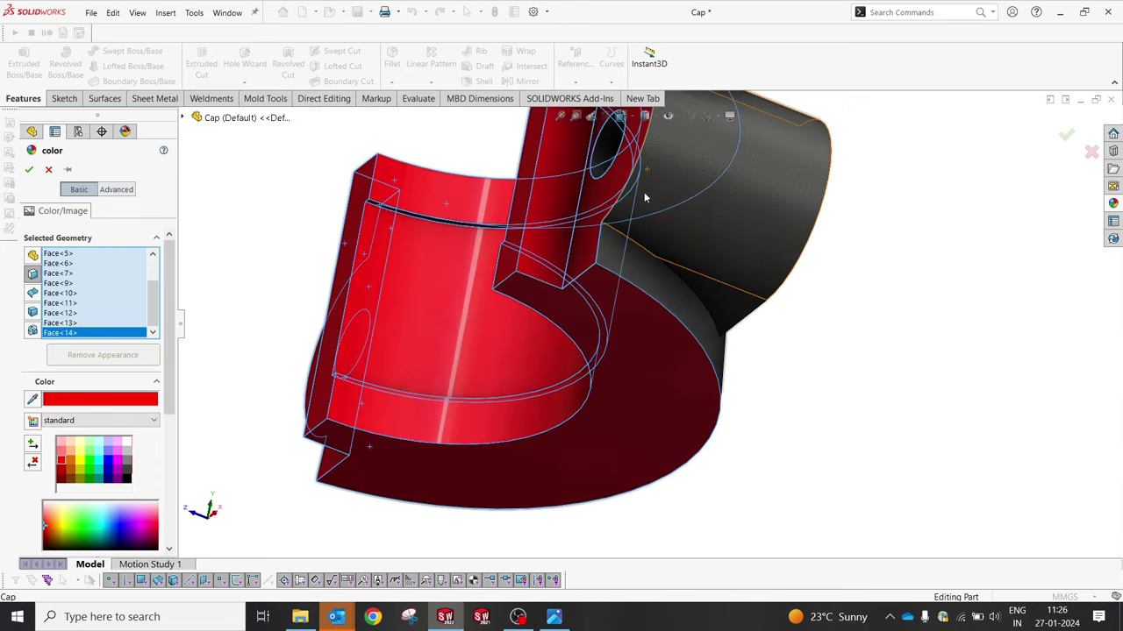
left_click(1065, 133)
Step: Turn the cap to a new angle and start a fillet
mouse_move(1030, 223)
middle_mouse_down()
mouse_move(714, 201)
mouse_move(710, 351)
mouse_move(515, 279)
mouse_move(595, 344)
middle_mouse_up()
left_click(391, 58)
scroll(513, 328, "down", 5)
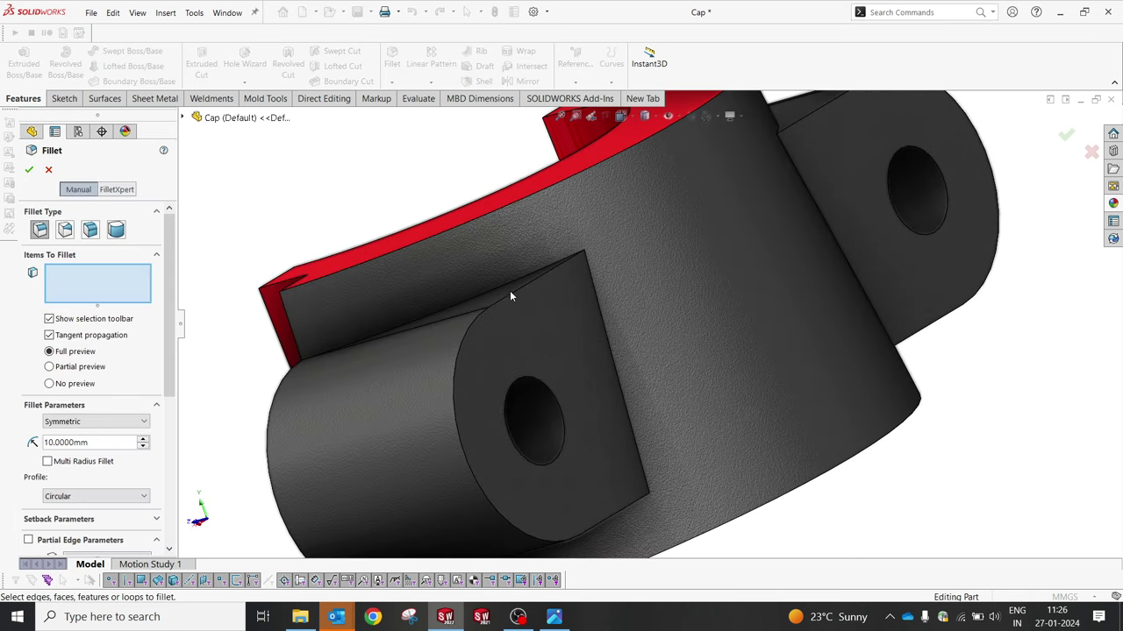
Step: Fillet both lug faces of the cap with a 2 mm radius
left_click(511, 296)
type("2")
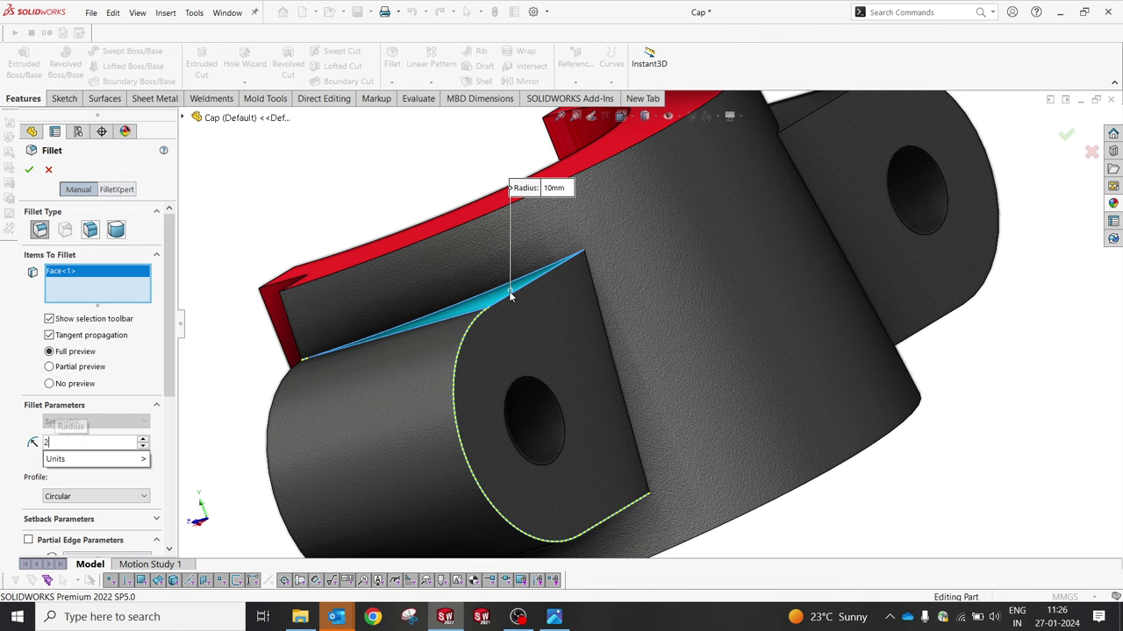
key("Return")
scroll(763, 204, "up", 3)
scroll(679, 266, "down", 3)
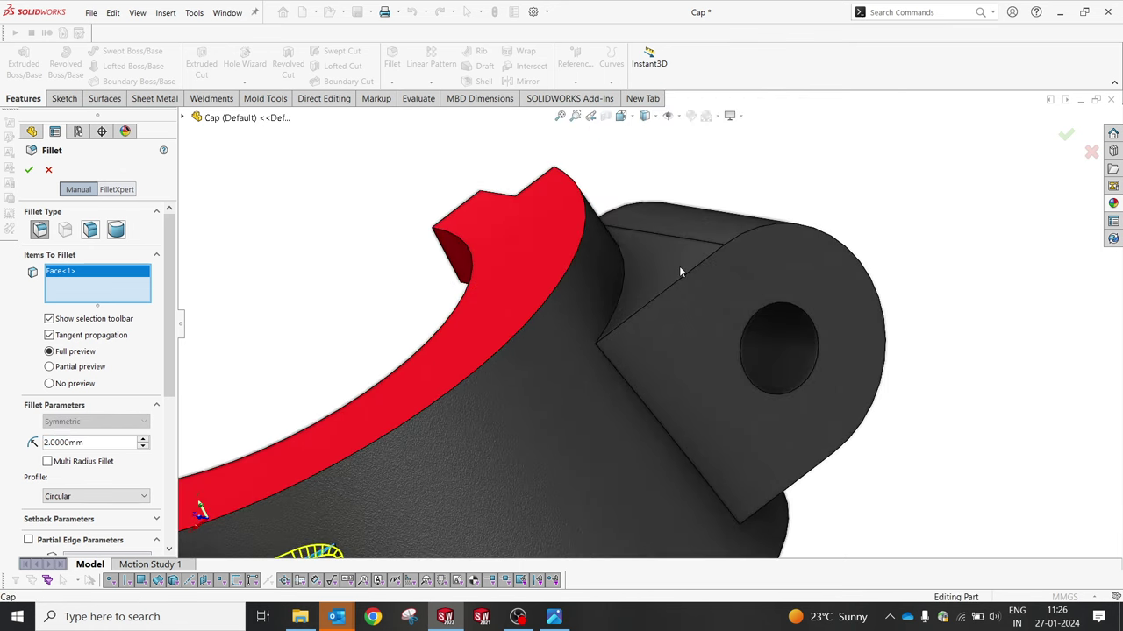
left_click(679, 265)
scroll(663, 396, "up", 3)
mouse_move(679, 266)
middle_mouse_down()
mouse_move(663, 396)
mouse_move(552, 406)
mouse_move(514, 521)
mouse_move(690, 508)
mouse_move(744, 549)
mouse_move(731, 471)
middle_mouse_up()
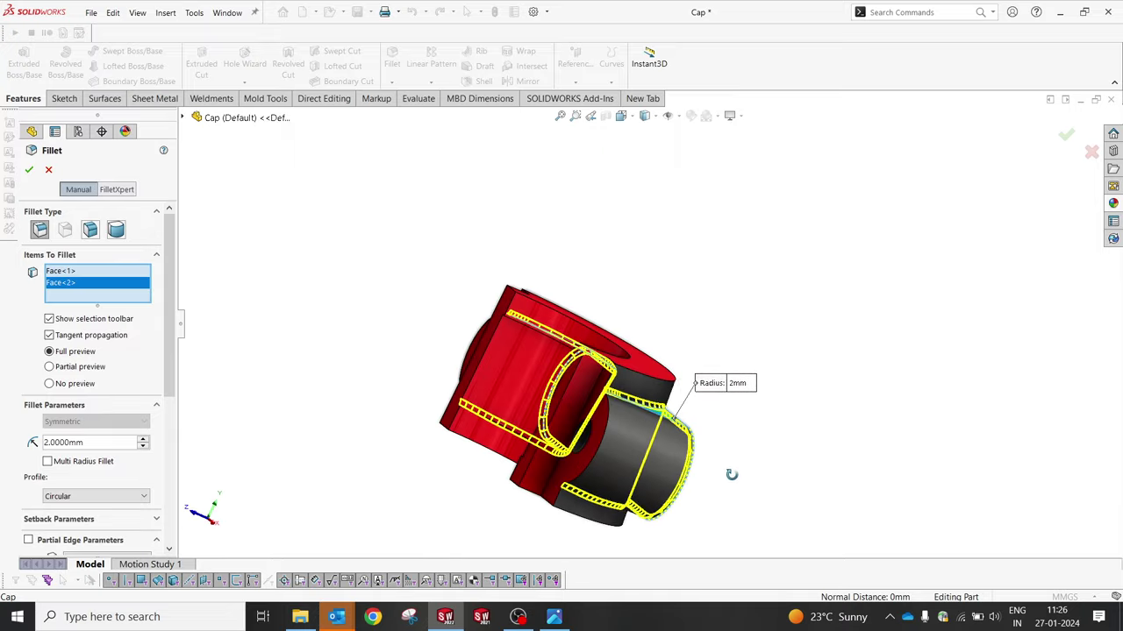
left_click(1066, 135)
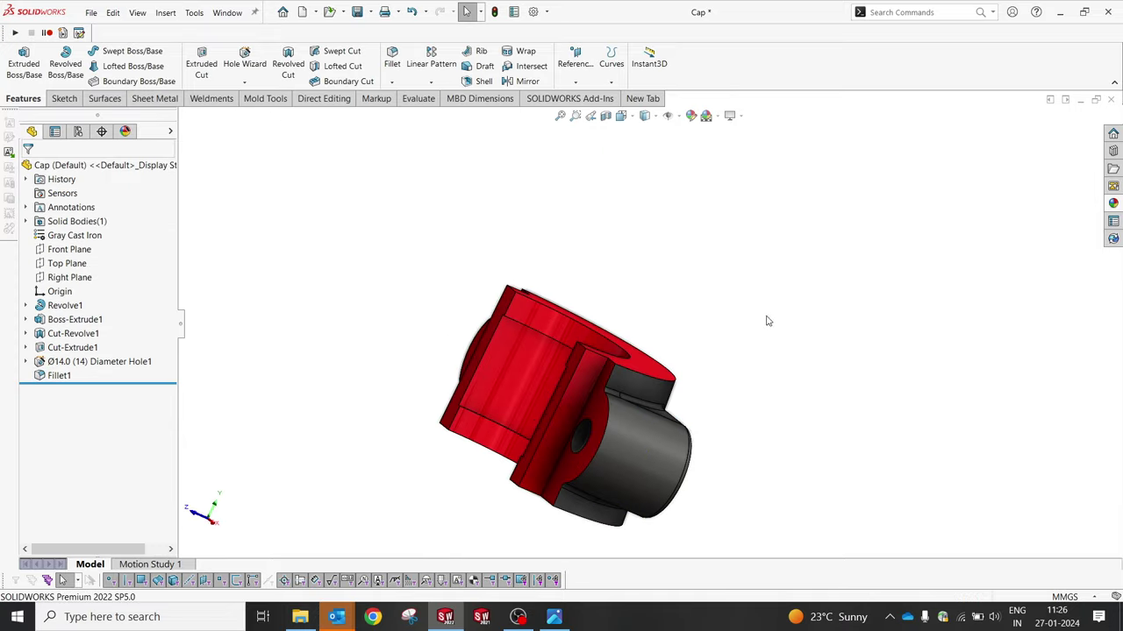
Step: Return the cap to the isometric view and bring the hob.jpg reference drawing back up
middle_click_drag(766, 318, 819, 438)
key("space")
left_click(598, 235)
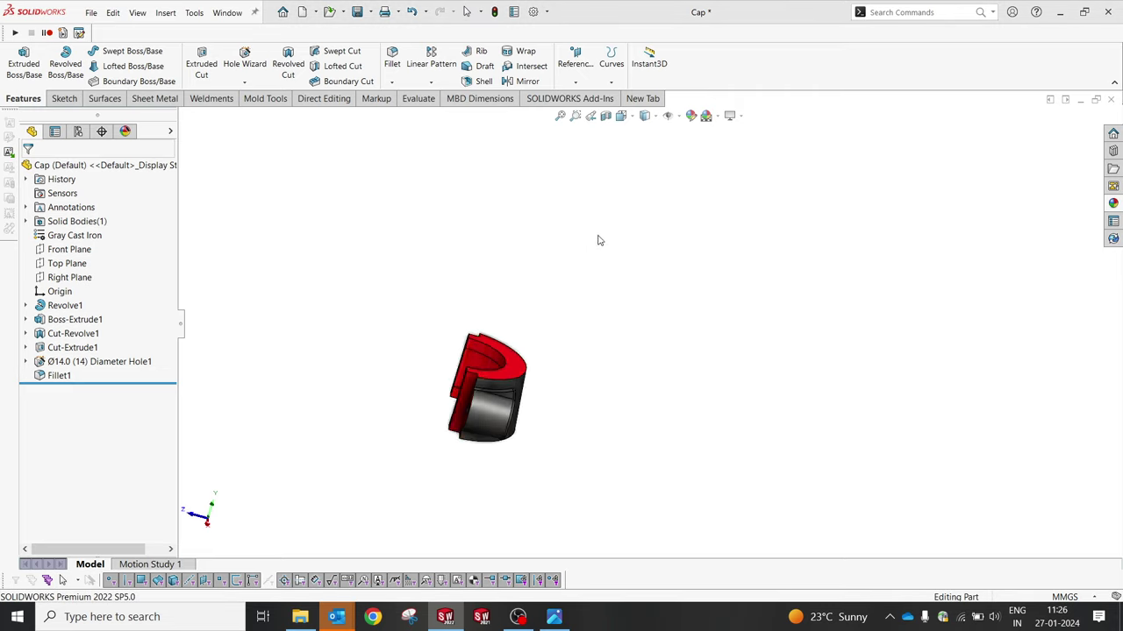
left_click(553, 617)
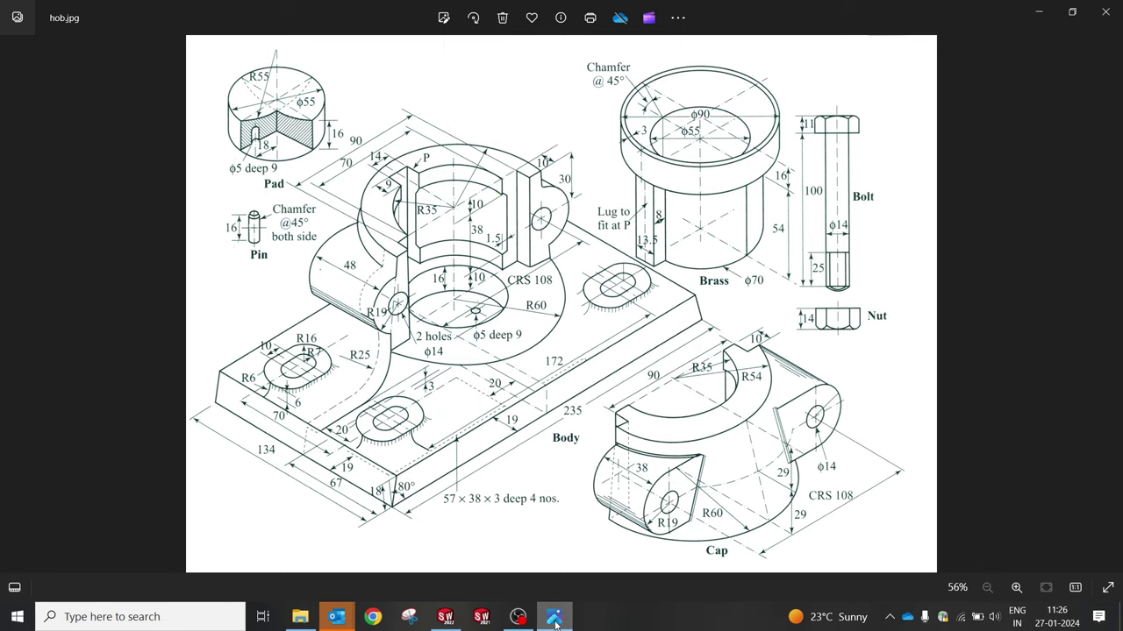
Step: Glance back at the Cap model, then reopen hob.jpg to read the Brass dimensions
left_click(556, 621)
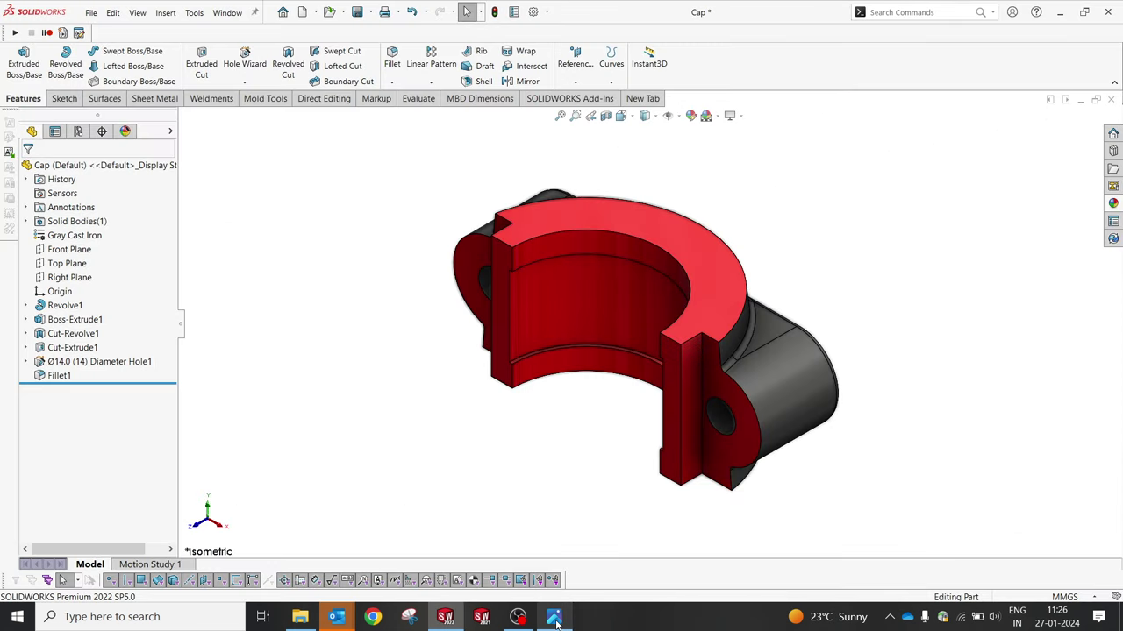
left_click(554, 619)
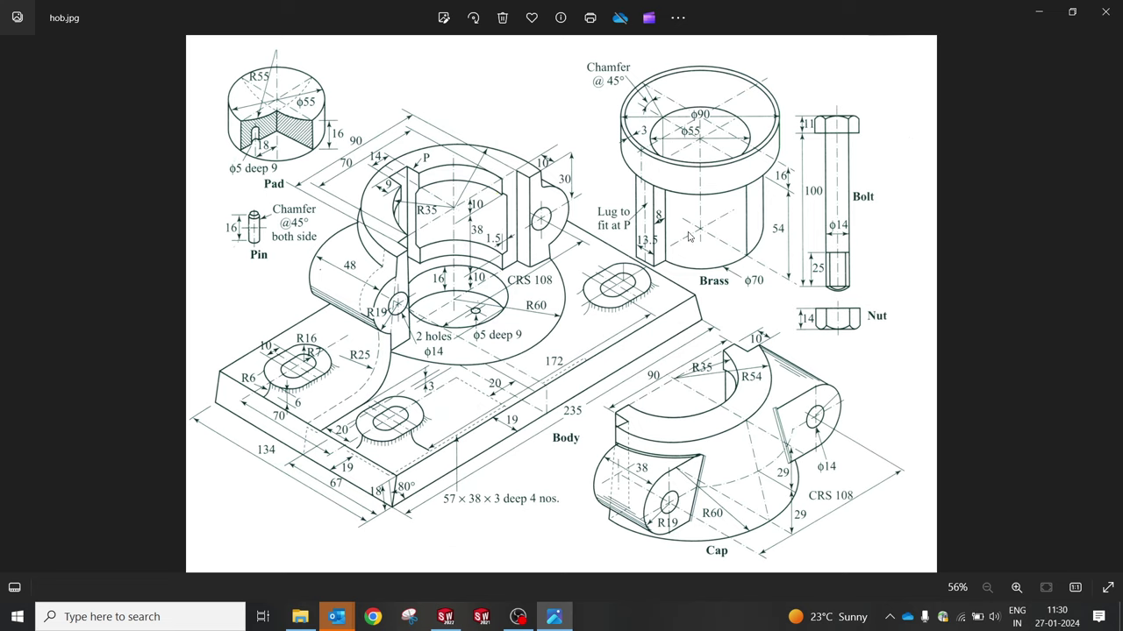
Step: Start a Front Plane sketch with horizontal and vertical centerlines through the origin
mouse_move(445, 616)
left_click(445, 617)
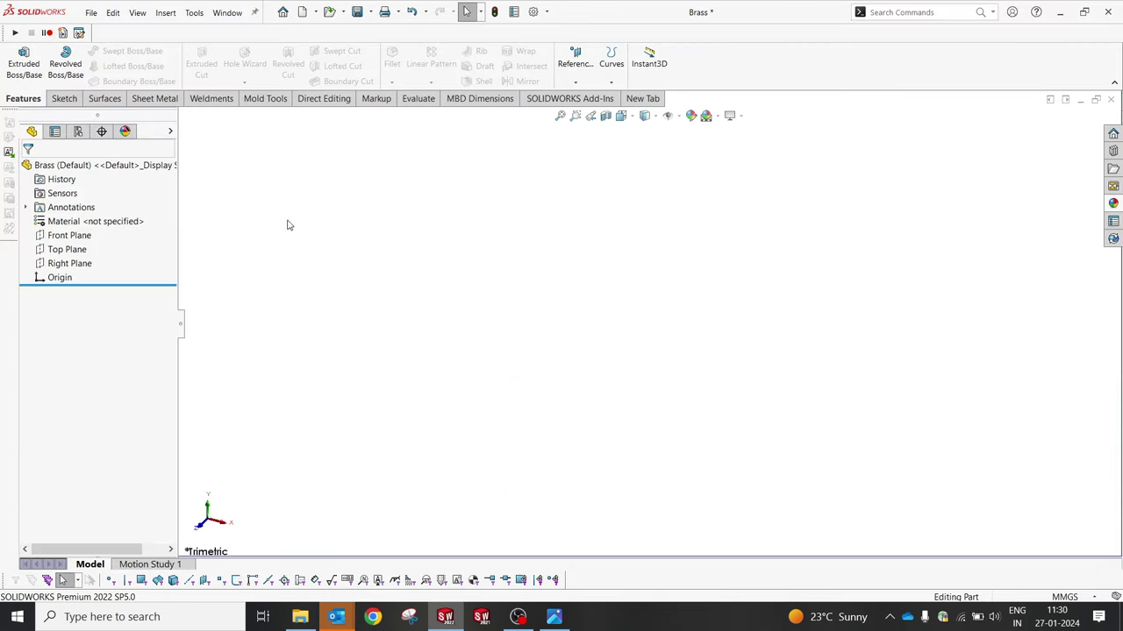
left_click(69, 235)
left_click(130, 221)
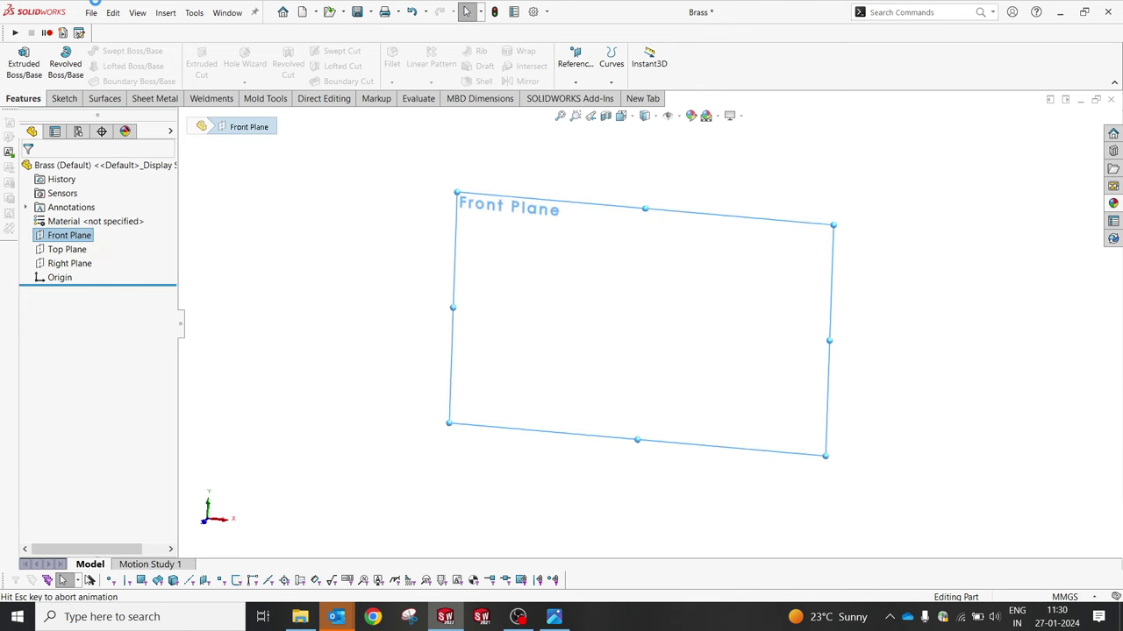
left_click(121, 51)
left_click(144, 80)
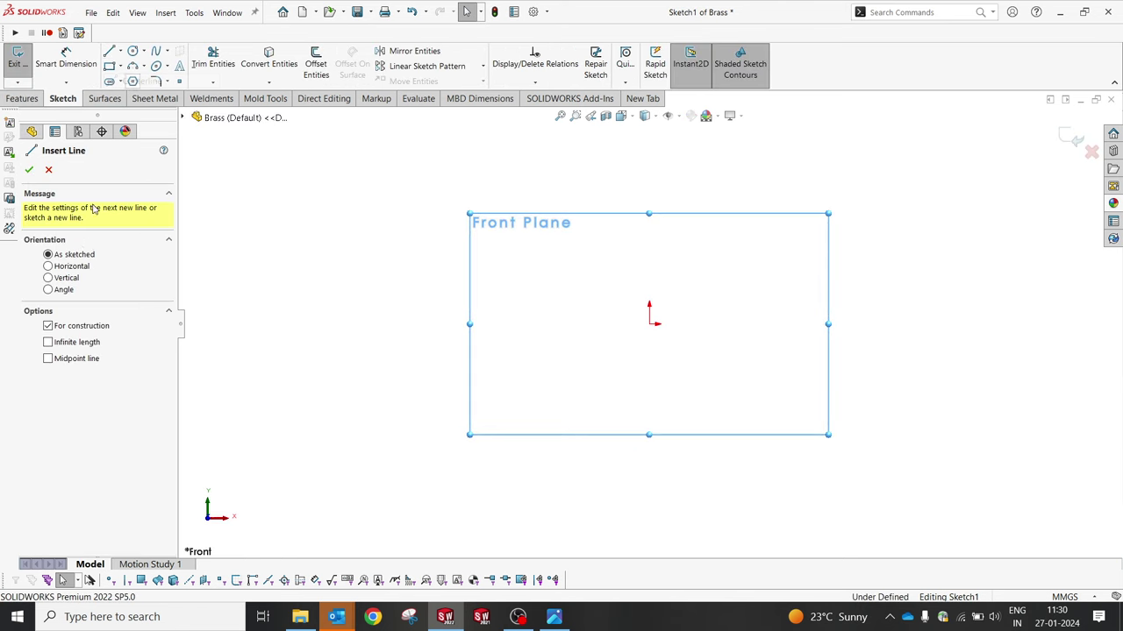
left_click(77, 344)
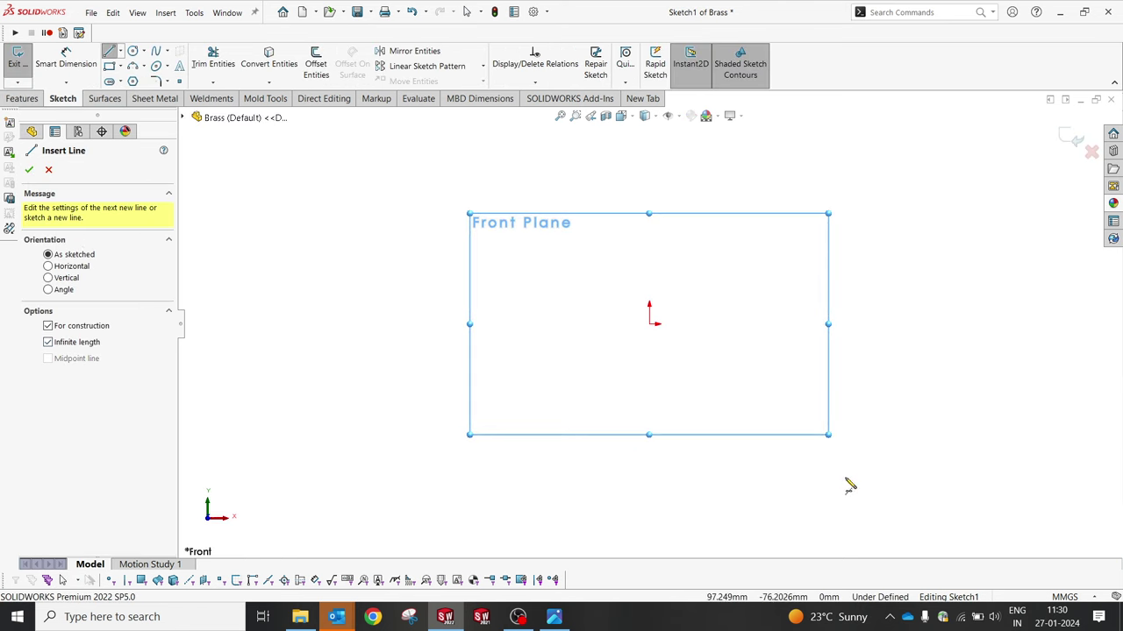
left_click(653, 326)
left_click(667, 333)
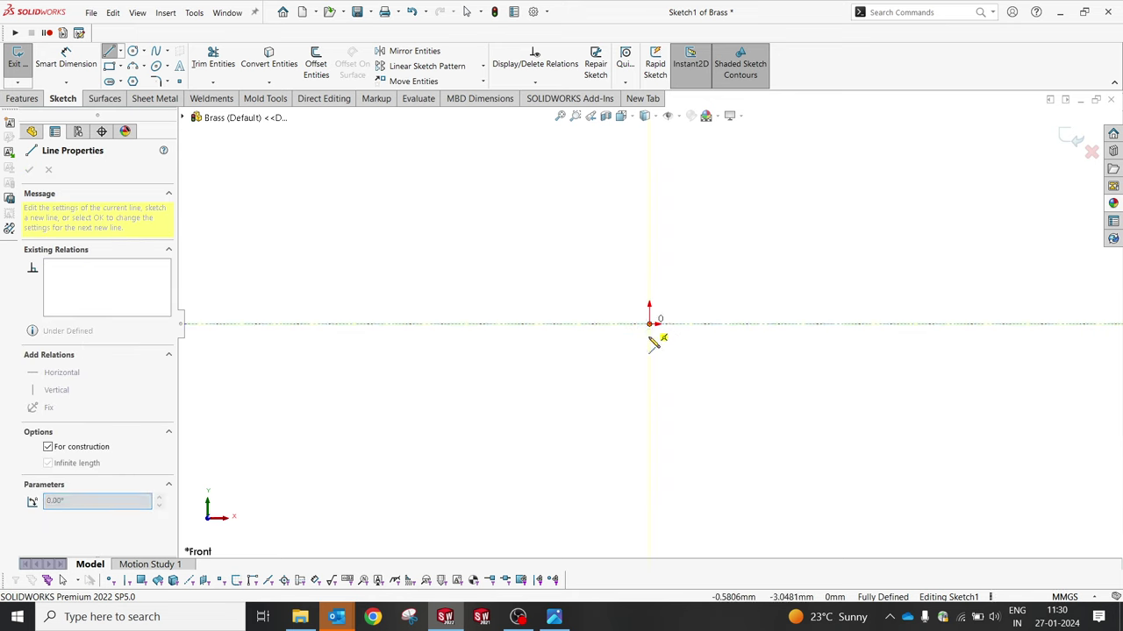
left_click(653, 325)
right_click(683, 319)
left_click(722, 301)
left_click(648, 307)
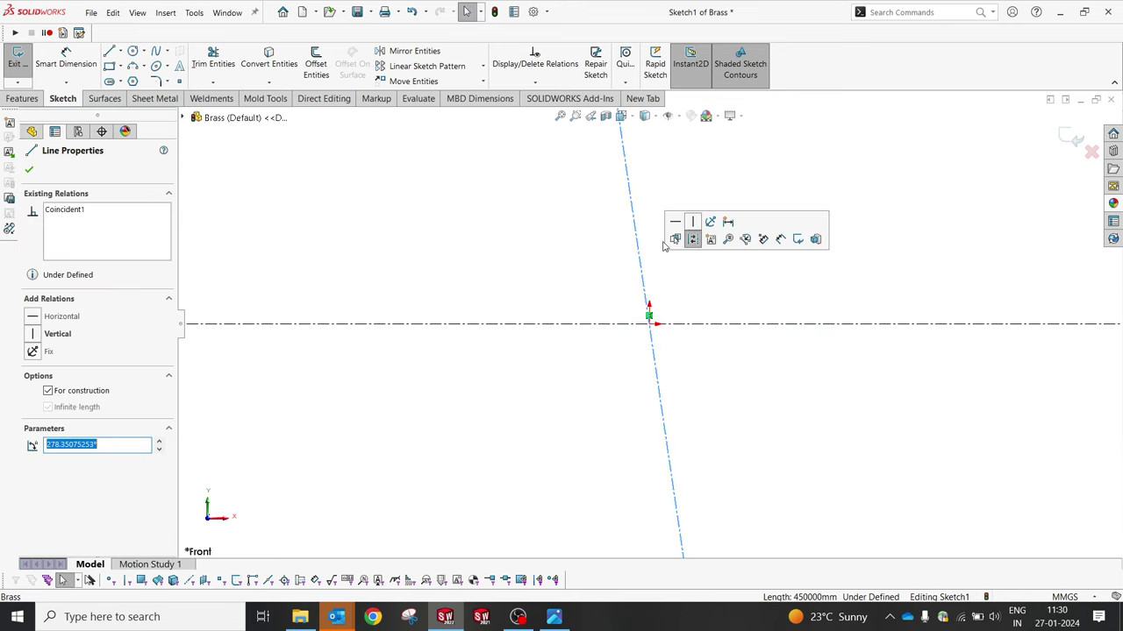
left_click(692, 224)
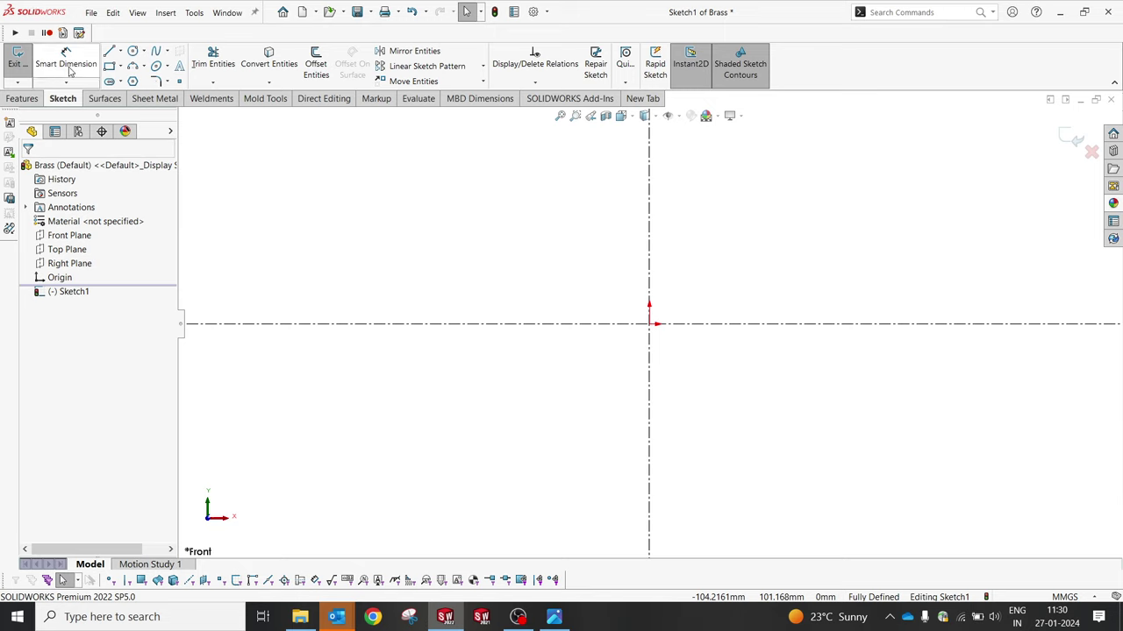
Step: Draw the stepped half-section profile with a sloped chamfer edge and trim the stray top segment
left_click(109, 52)
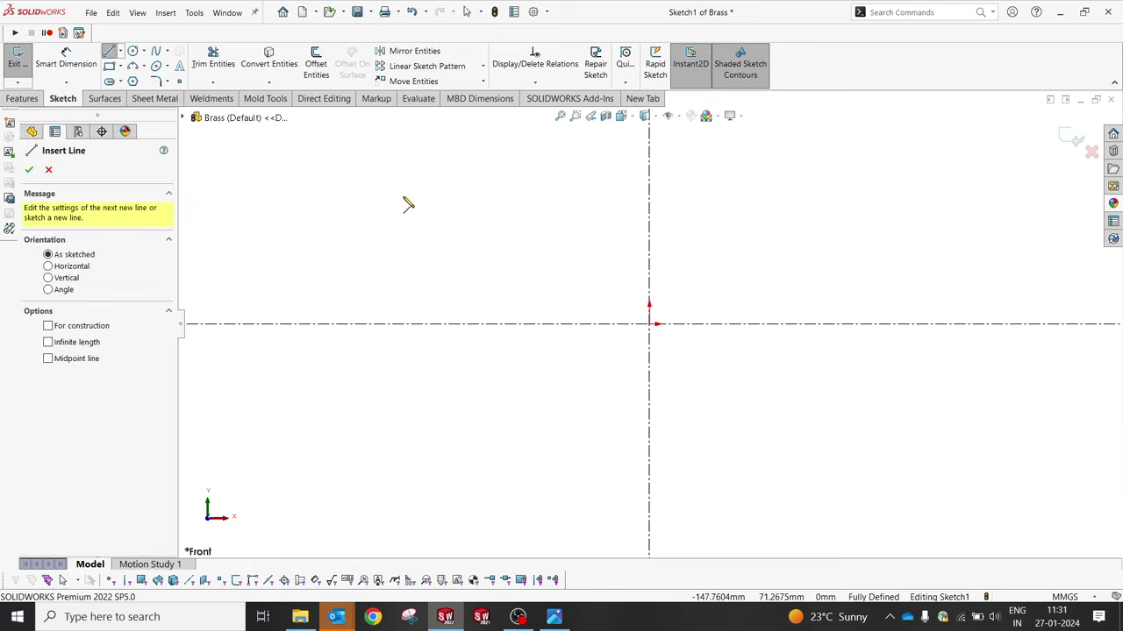
left_click(713, 163)
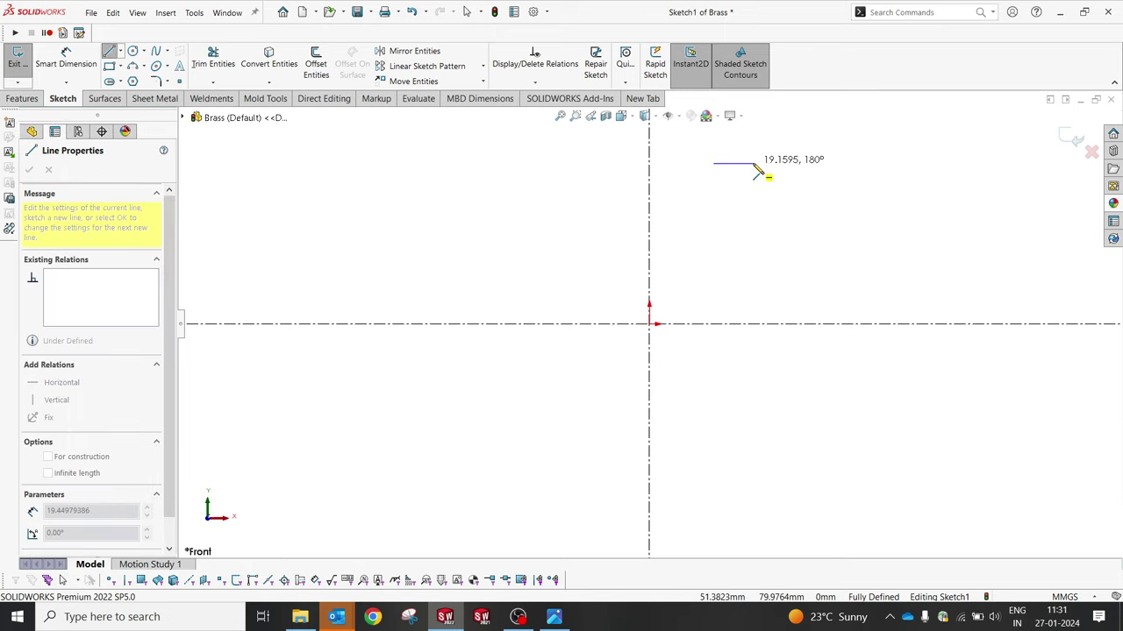
left_click(752, 163)
left_click(751, 202)
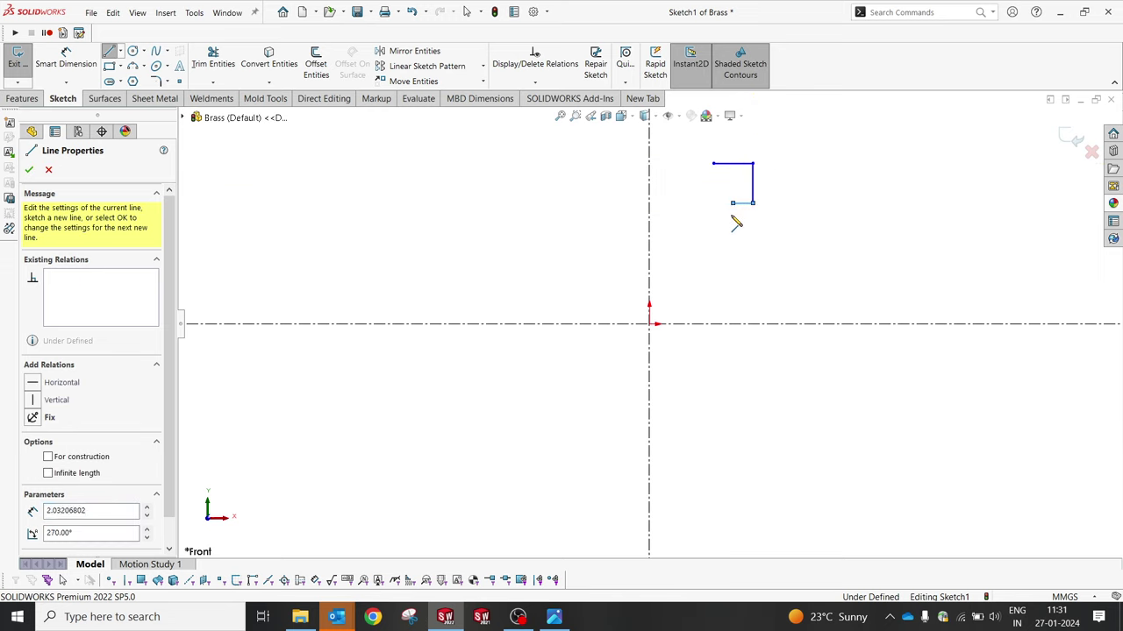
left_click(733, 203)
left_click(733, 324)
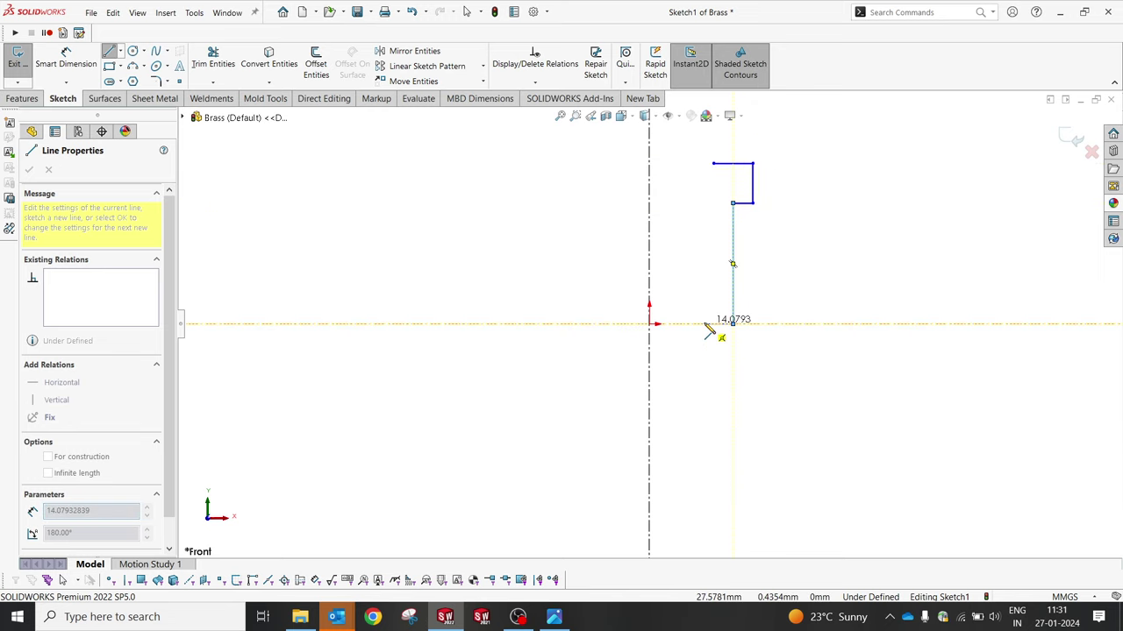
left_click(694, 323)
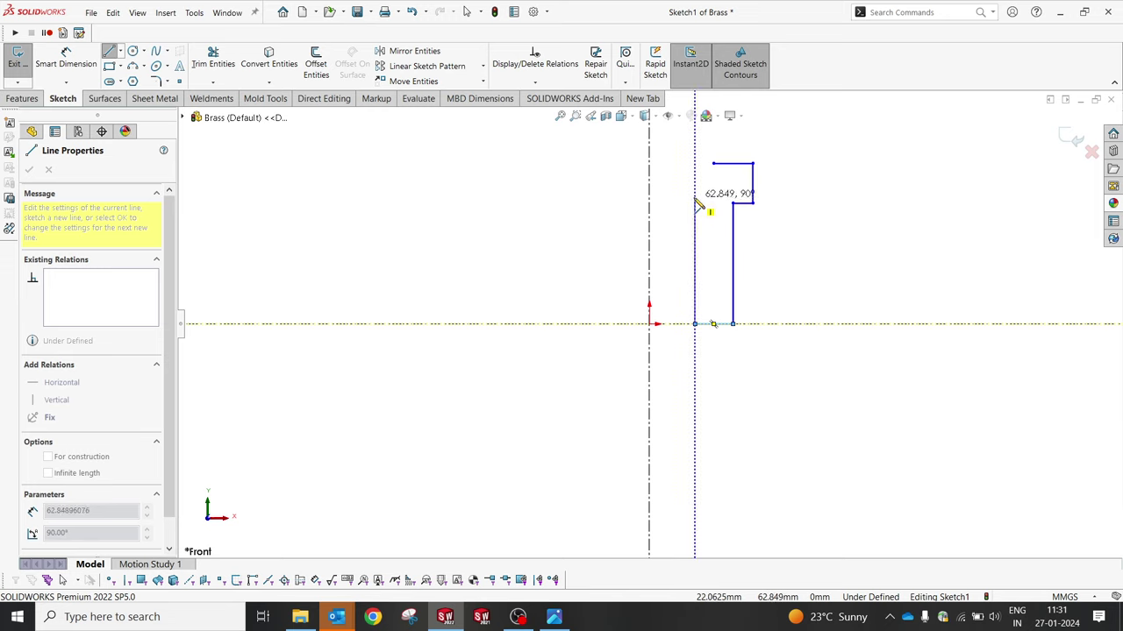
left_click(695, 196)
left_click(744, 164)
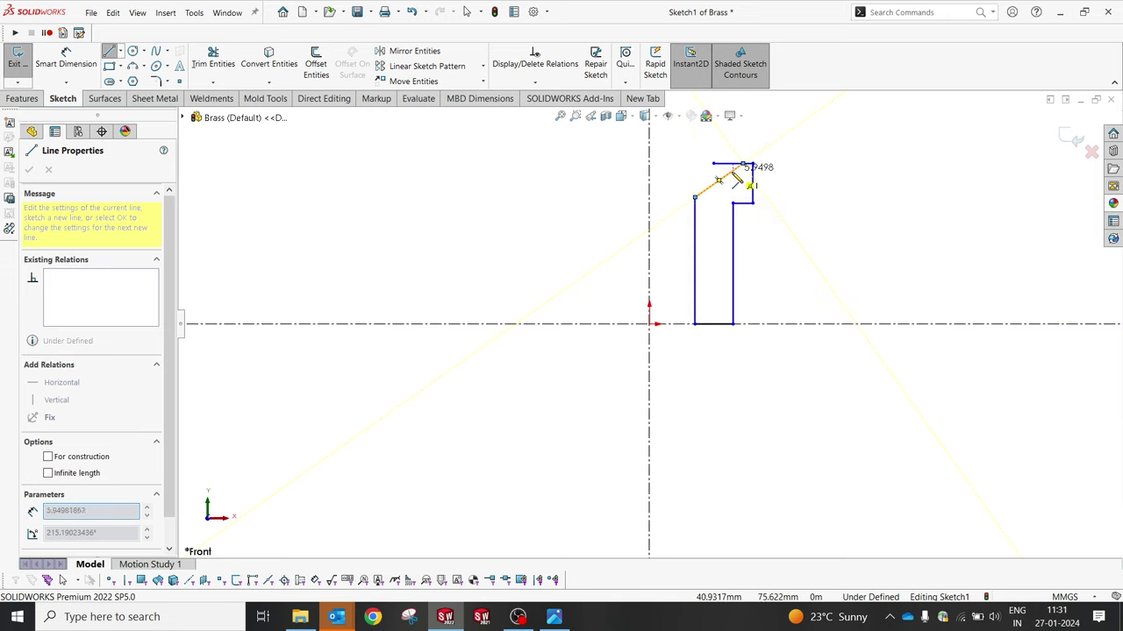
key("Escape")
key("t")
scroll(804, 162, "down", 3)
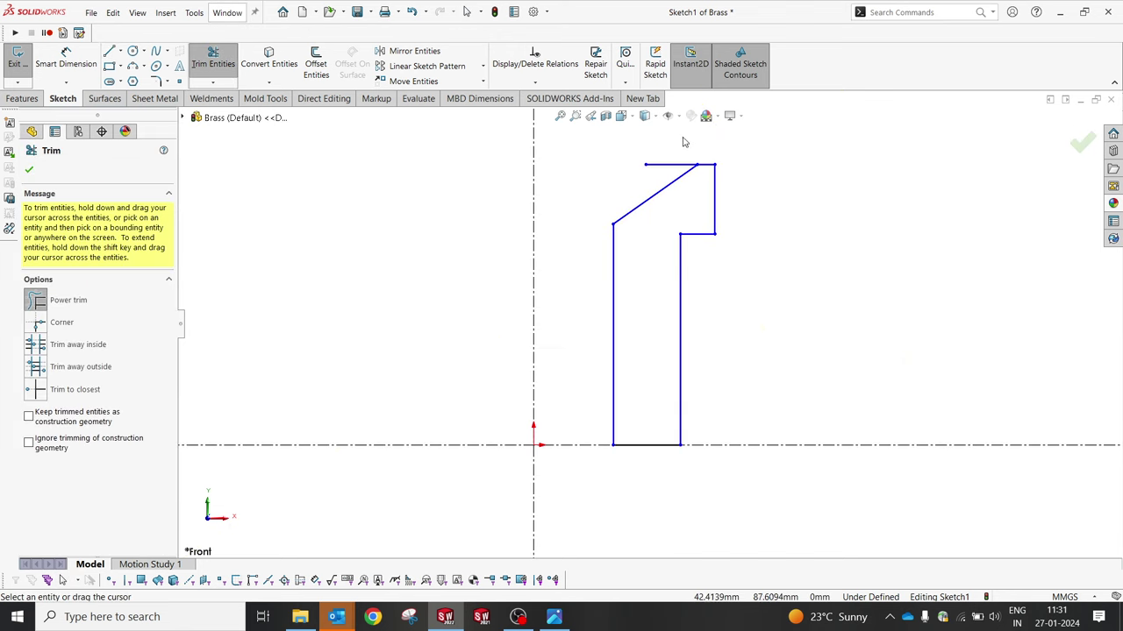
left_click_drag(684, 145, 653, 171)
key("Escape")
Step: Dimension the inner diameter of the profile as Ø55
left_click(554, 616)
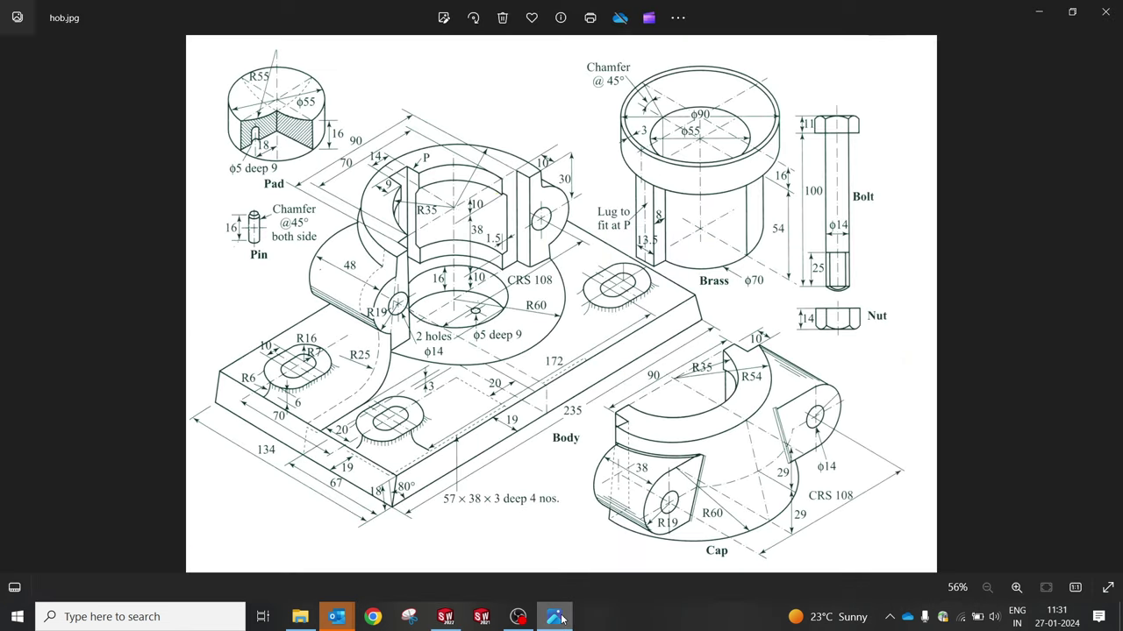
left_click(561, 617)
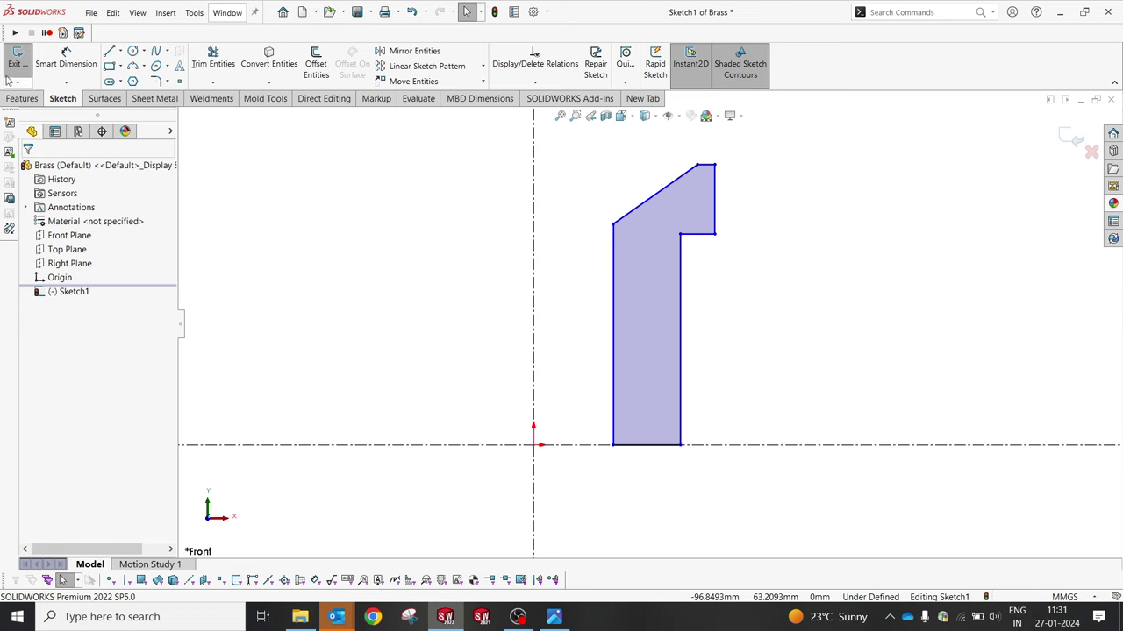
left_click(66, 64)
left_click(621, 283)
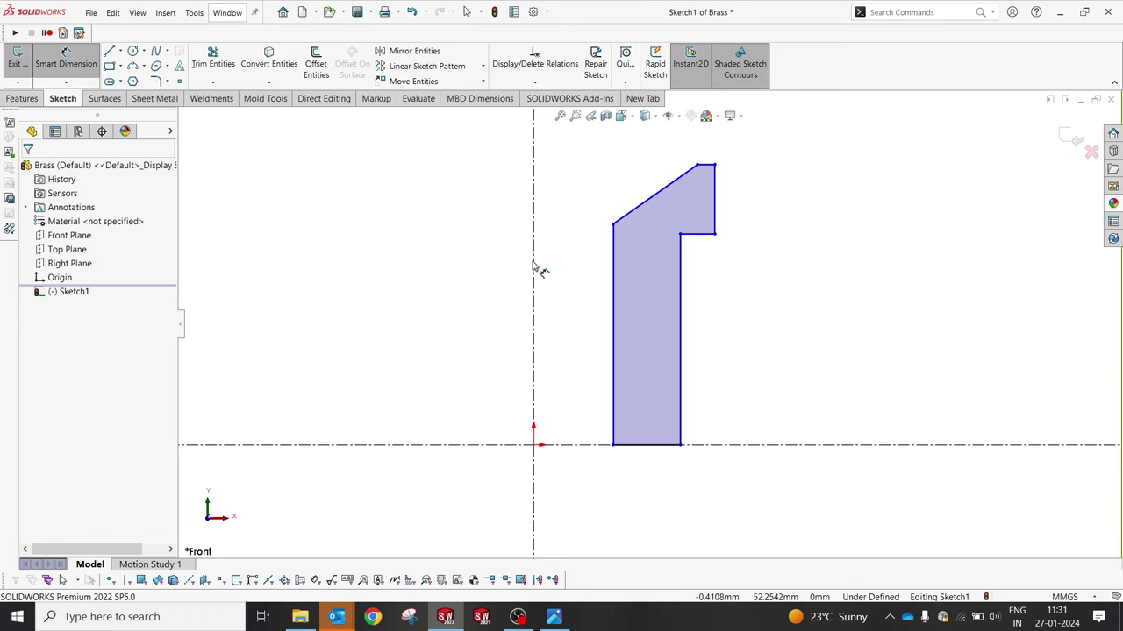
left_click(535, 272)
left_click(479, 286)
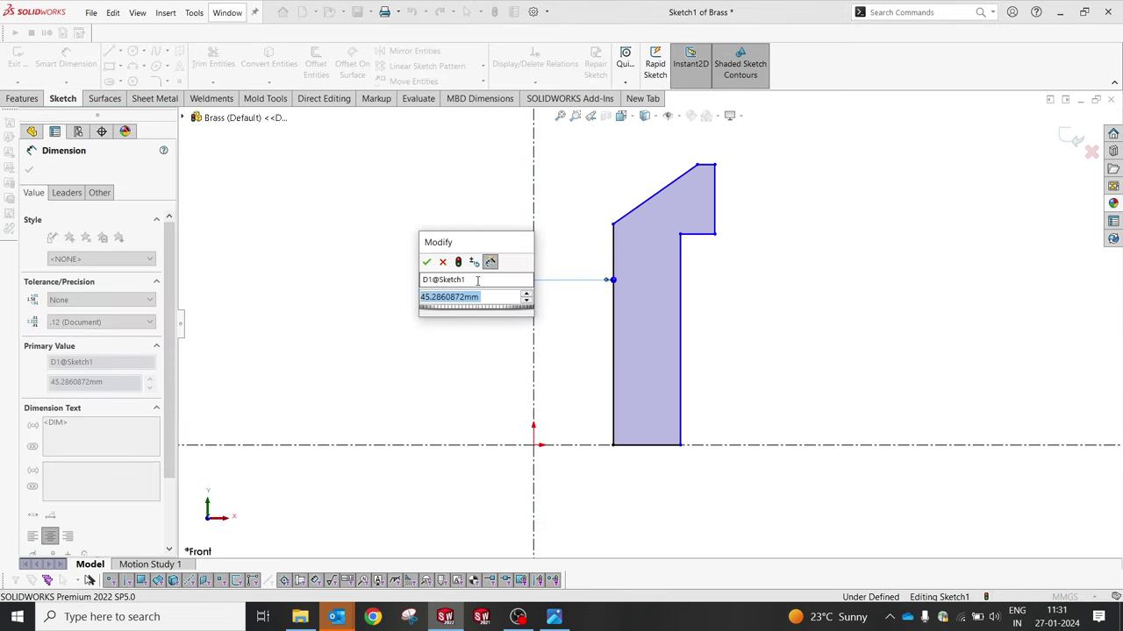
type("55")
key("Return")
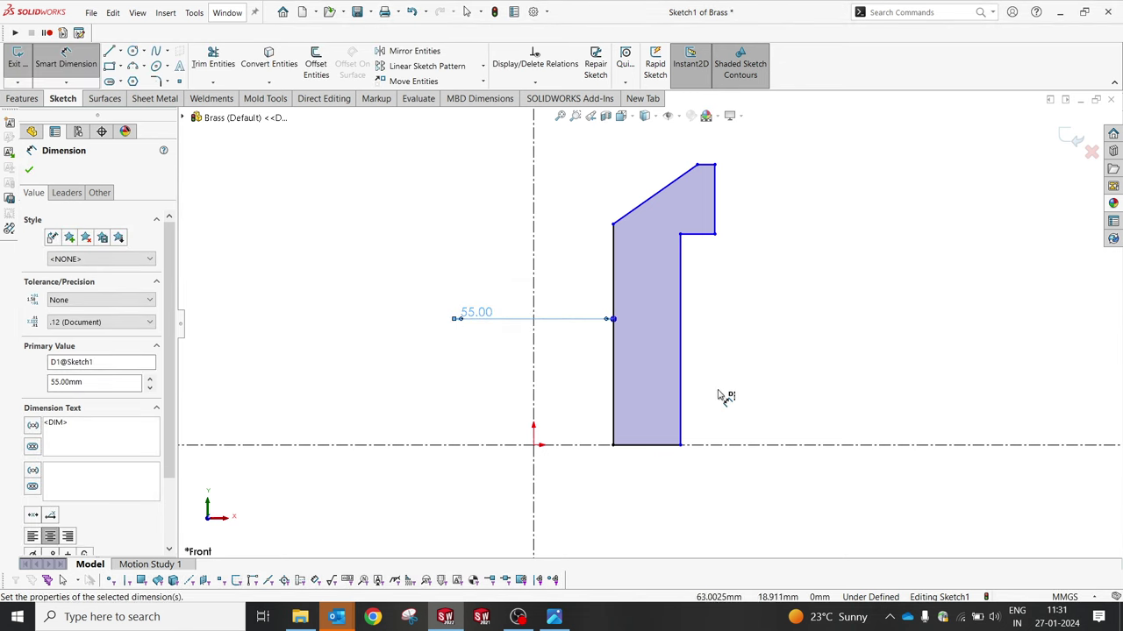
Step: Dimension the outer body diameter as Ø70 after checking the reference drawing
left_click(709, 453)
left_click(682, 429)
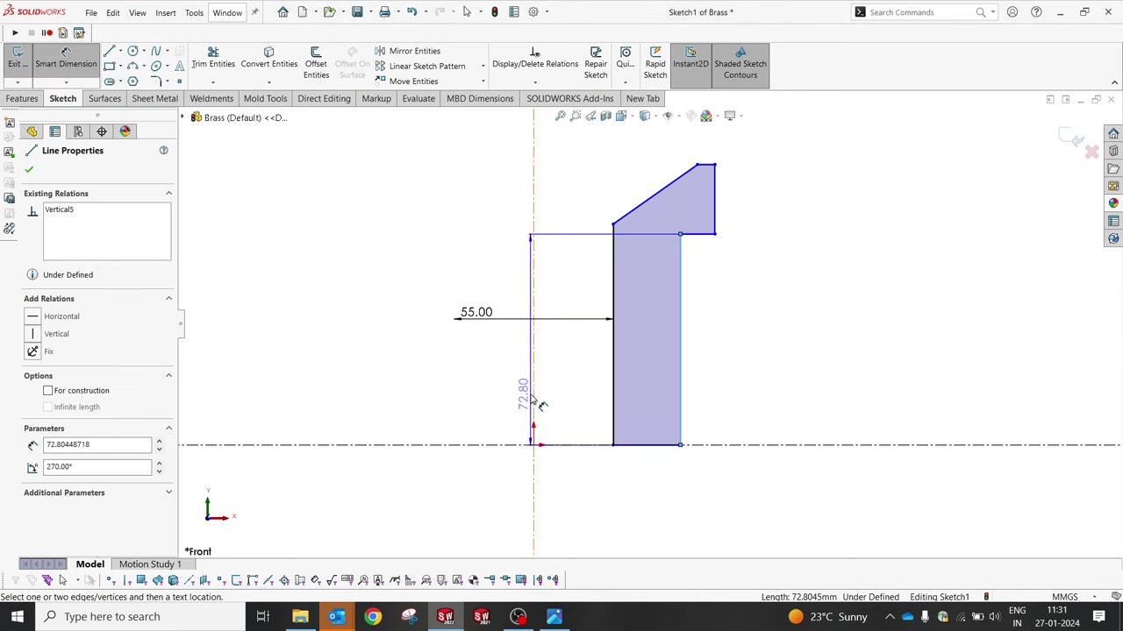
left_click(534, 406)
left_click(508, 498)
left_click(553, 618)
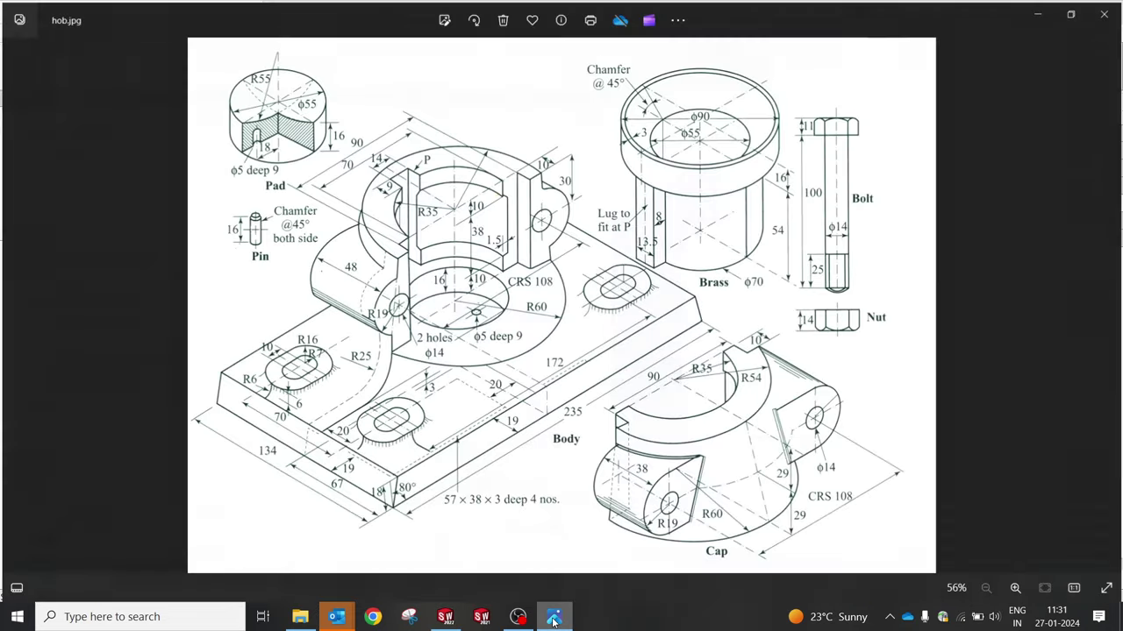
left_click(554, 618)
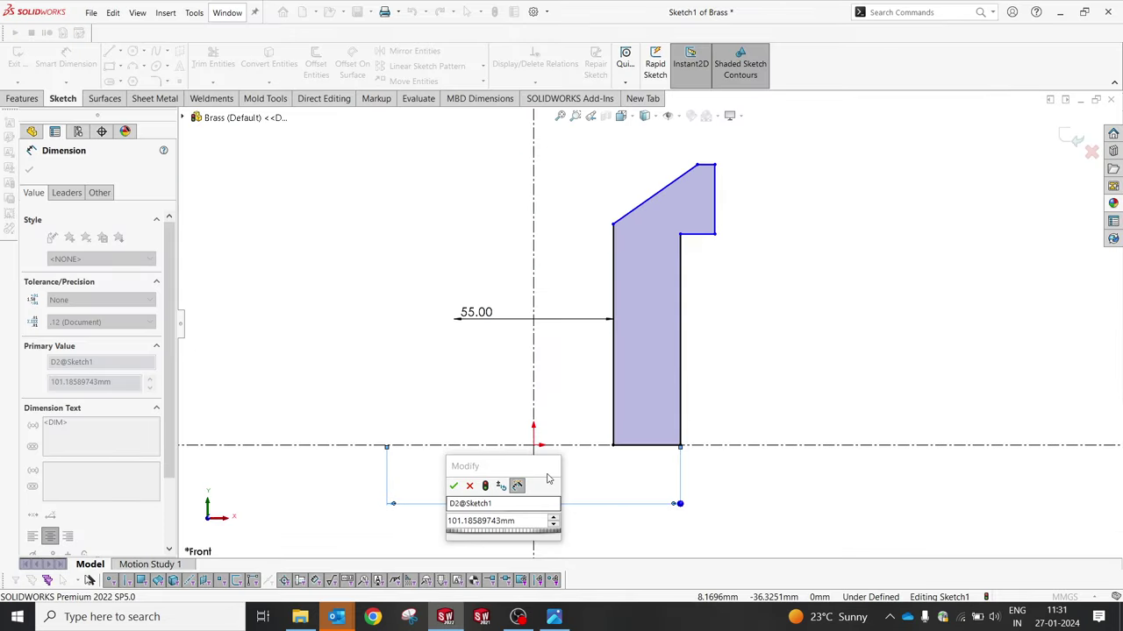
left_click(518, 523)
type("70")
key("Return")
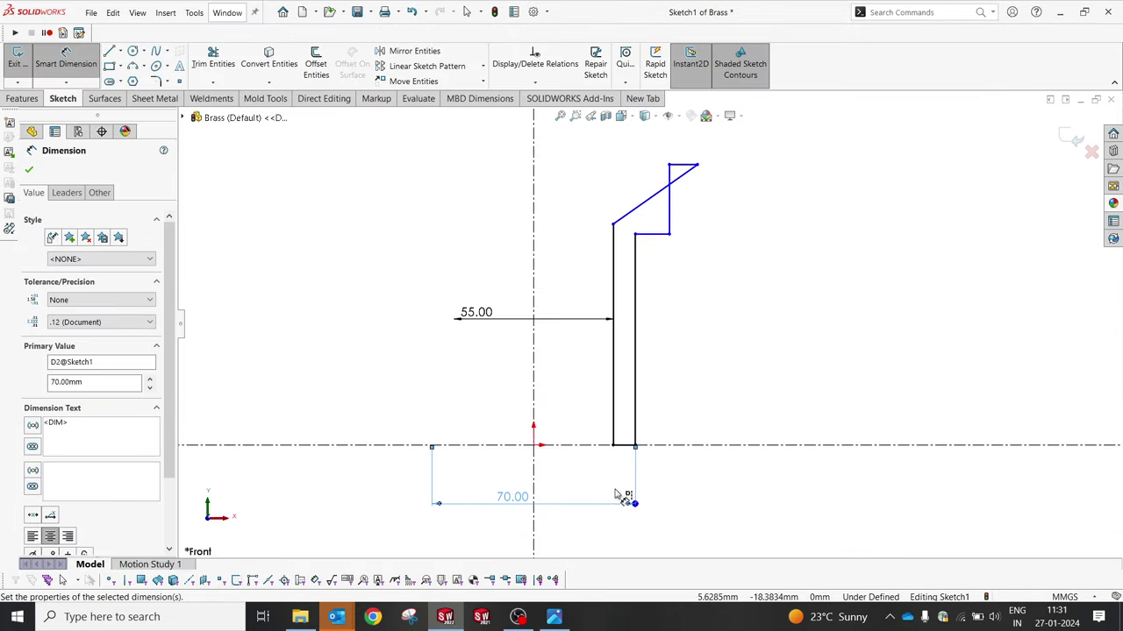
left_click(645, 378)
Step: Add the 16 step height, close the profile at the top corner, and dimension the top edge 3
scroll(671, 202, "down", 2)
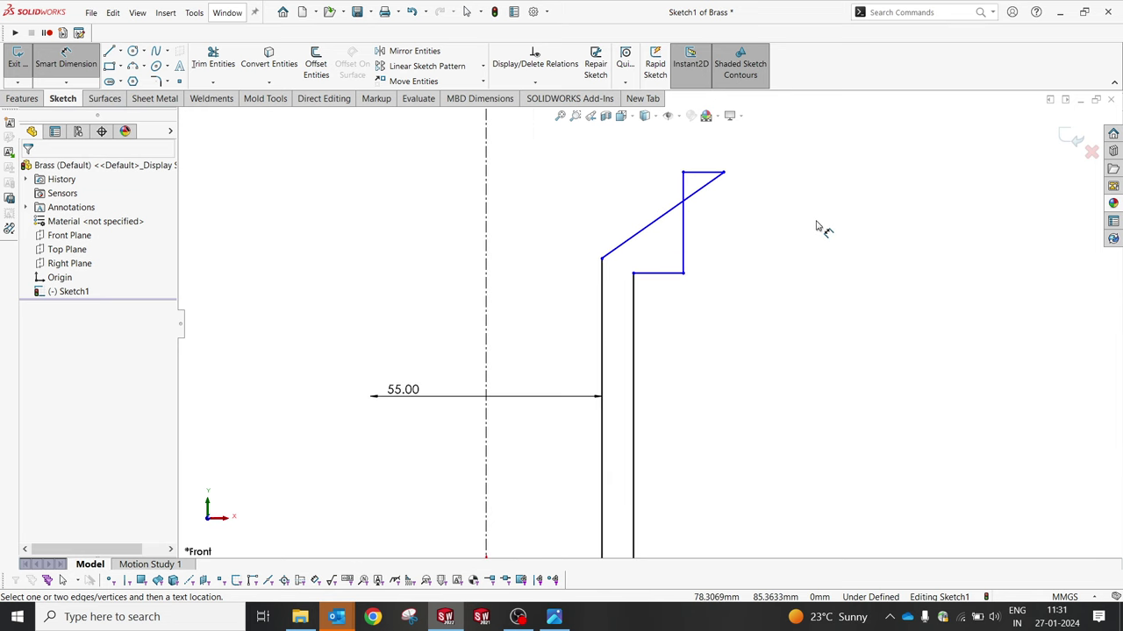
left_click(684, 235)
left_click(765, 224)
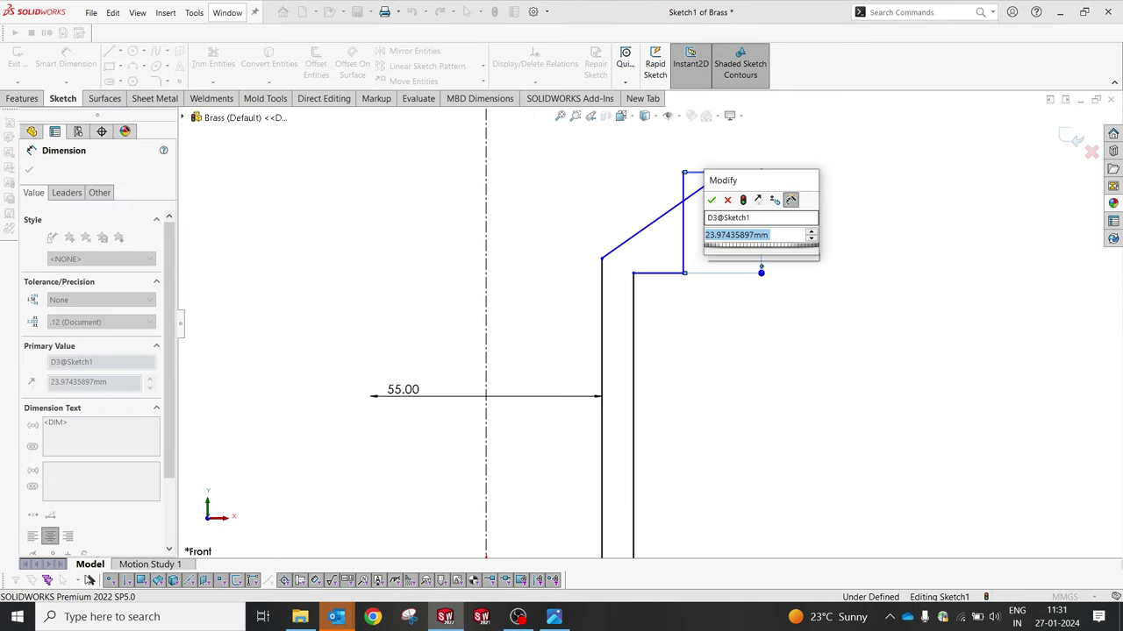
type("16")
key("Return")
key("Escape")
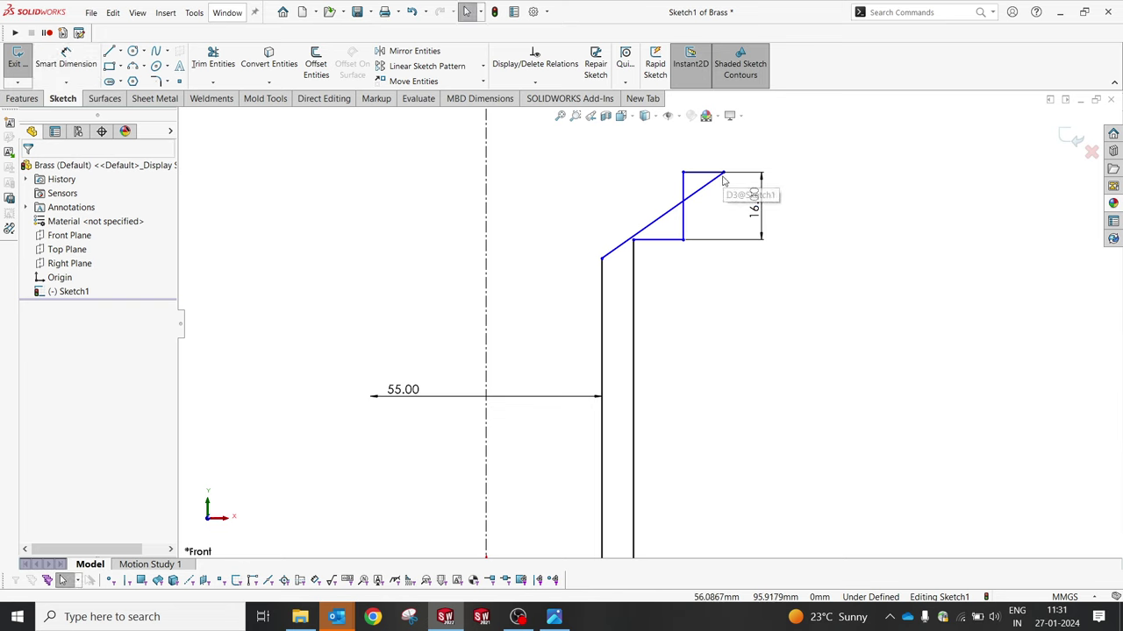
mouse_move(721, 174)
left_mouse_down()
mouse_move(677, 180)
mouse_move(682, 198)
left_mouse_up()
left_click(742, 383)
key("Return")
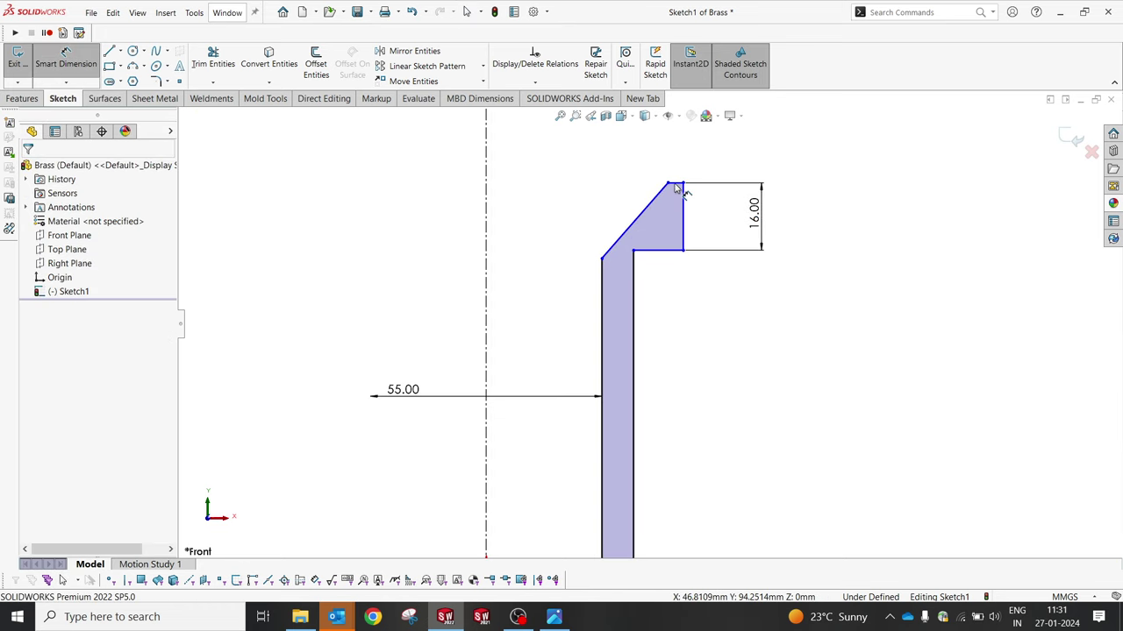
left_click(676, 185)
left_click(760, 156)
type("3.00mm")
key("Return")
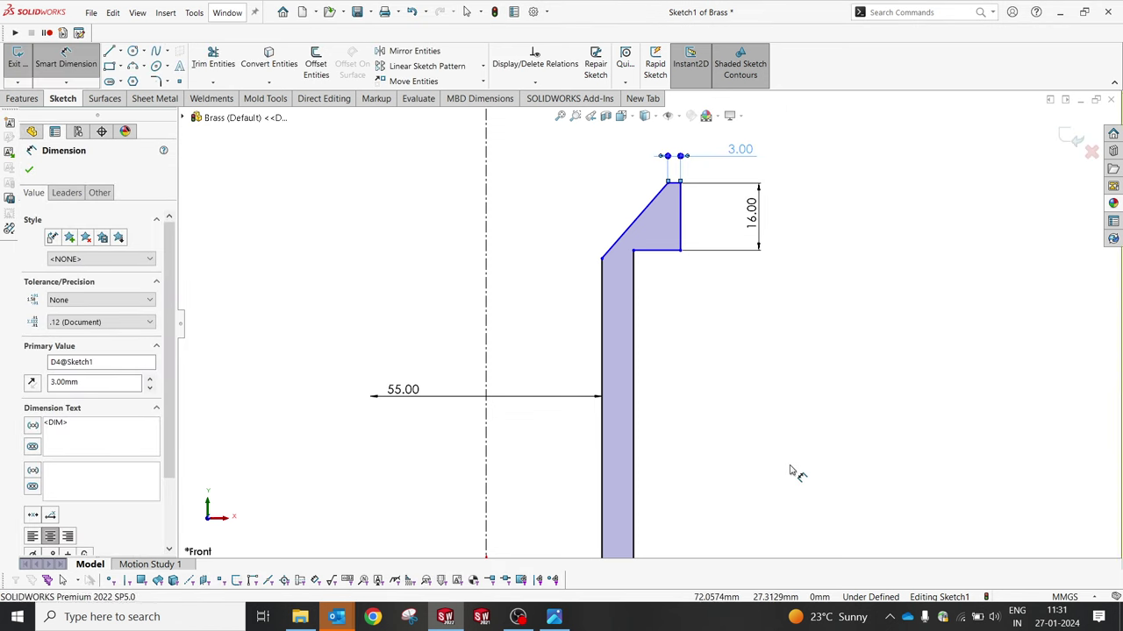
Step: Add the Ø90 flange diameter dimension above the profile
left_click(679, 219)
left_click(487, 213)
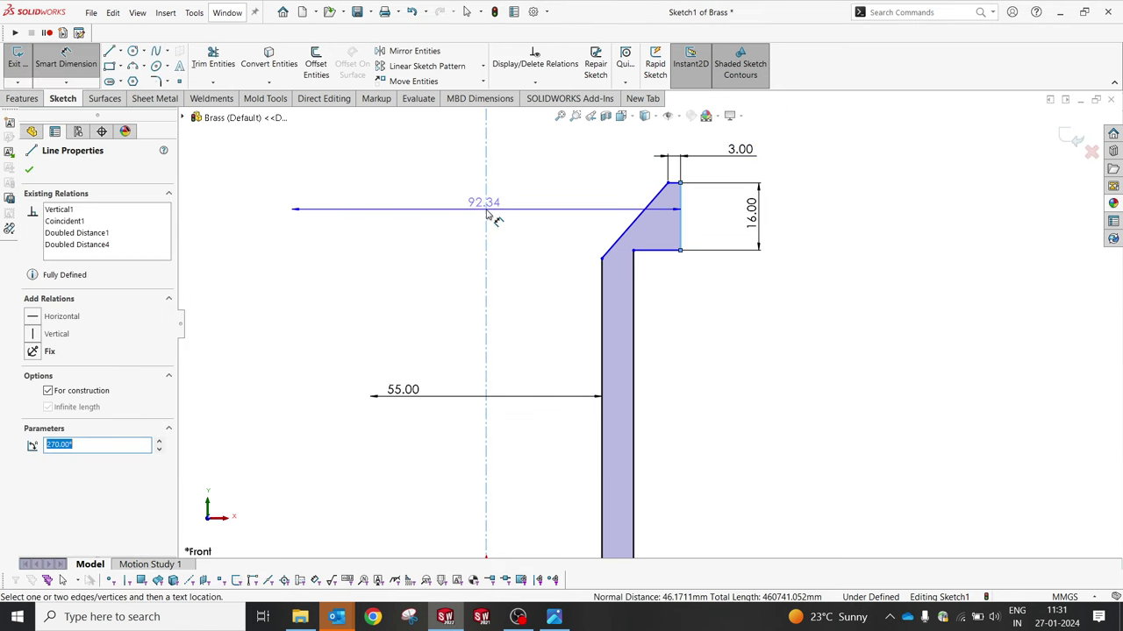
scroll(648, 320, "up", 2)
left_click(451, 173)
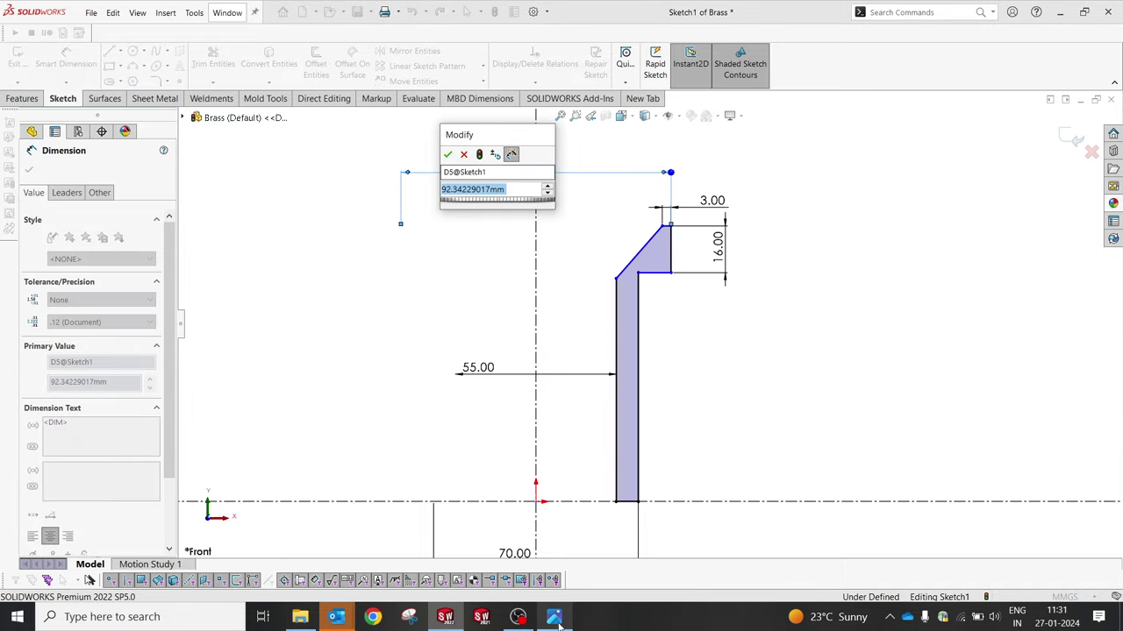
left_click(556, 619)
left_click(555, 619)
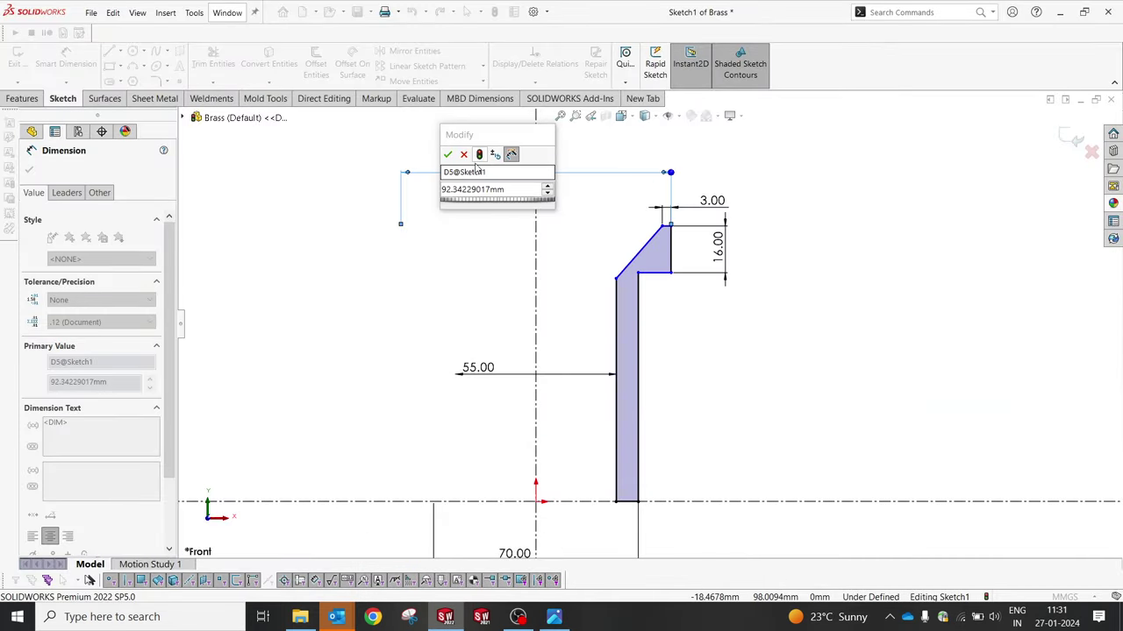
type("90")
key("Return")
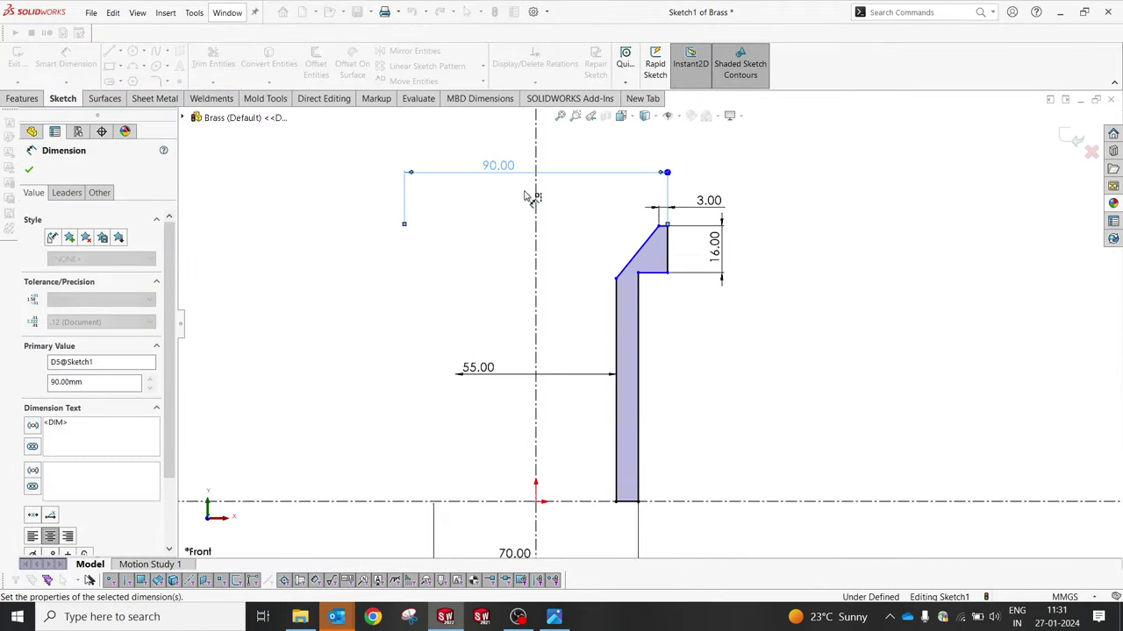
Step: Set the chamfer line's angle to the centerline at 45°
left_click(633, 258)
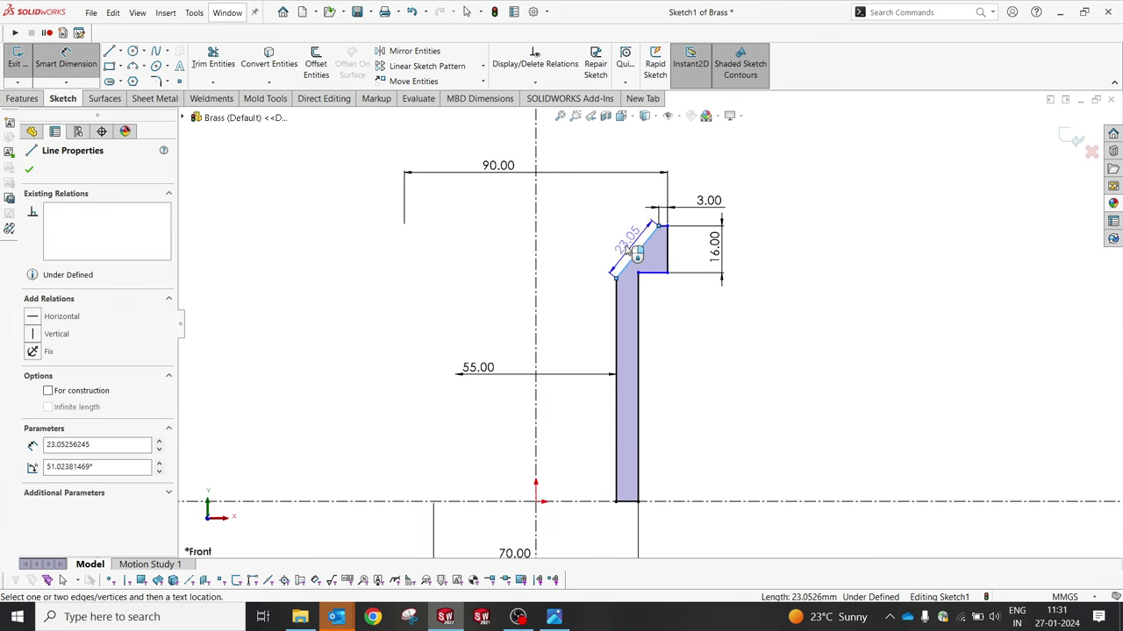
left_click(537, 248)
left_click(596, 214)
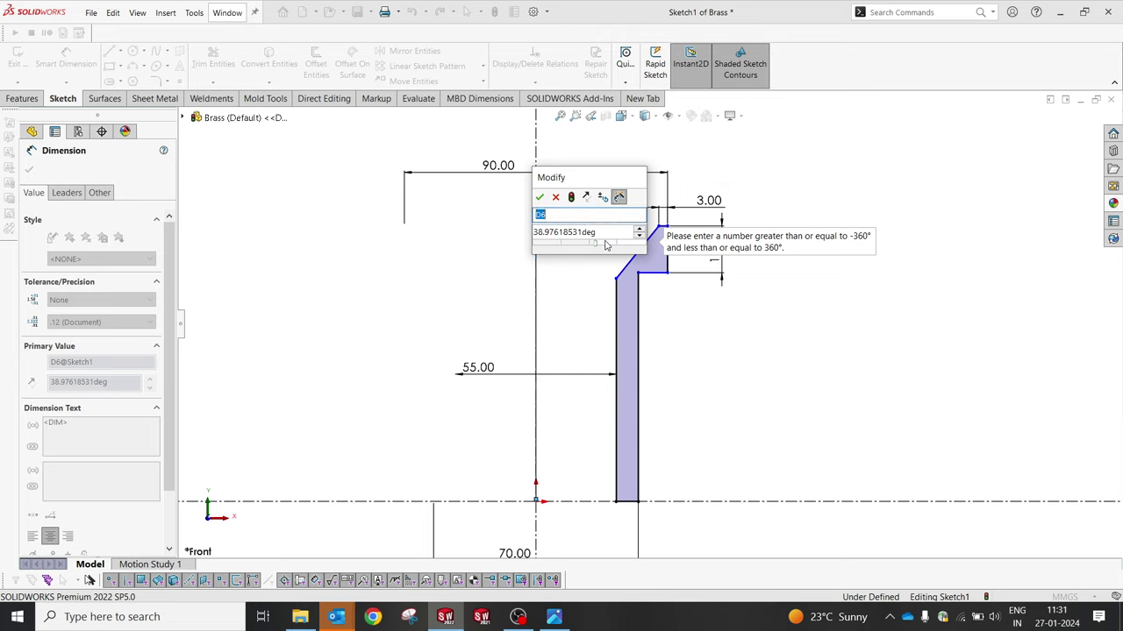
left_click_drag(595, 243, 619, 243)
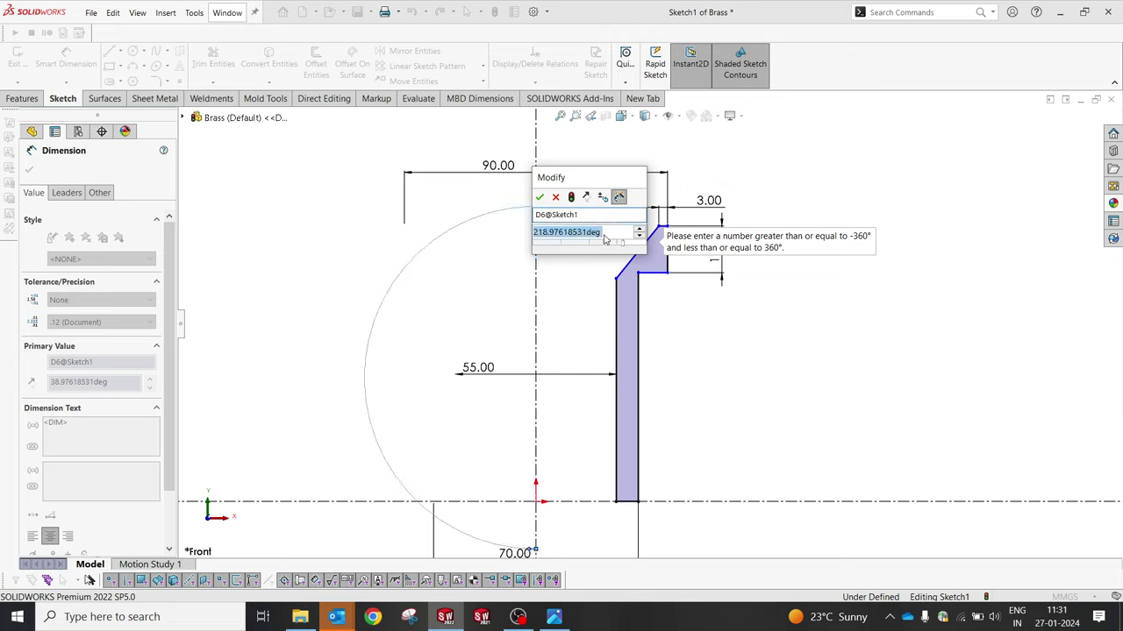
left_click(556, 197)
double_click(582, 209)
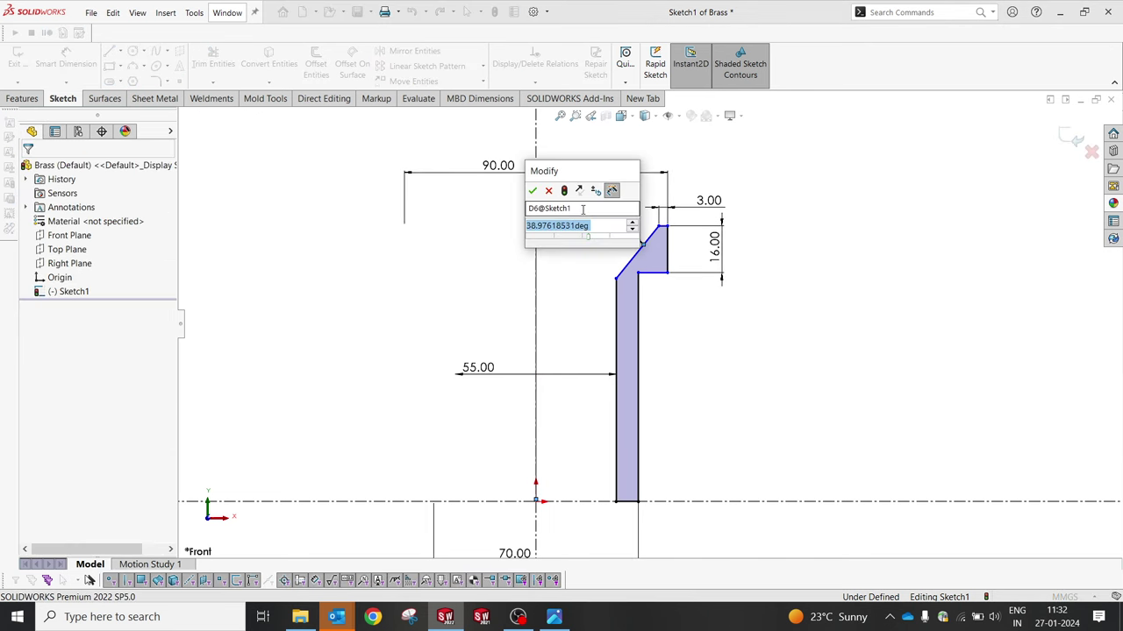
type("45")
key("Return")
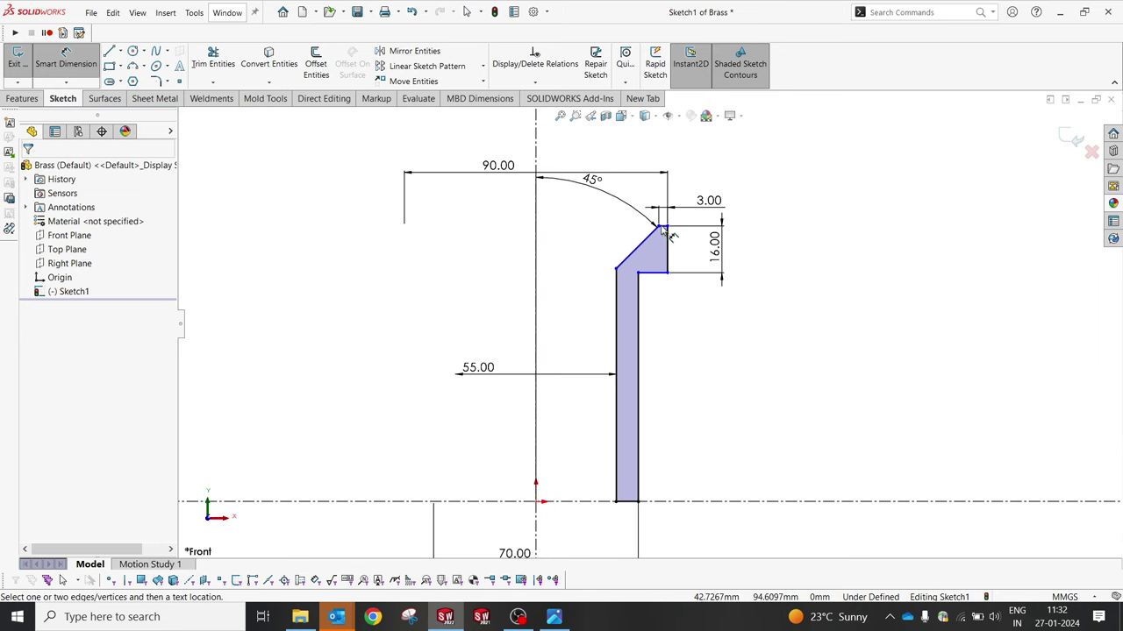
Step: Replace the unwanted 94.25 height dimension with a 54 body height on the lower edge
left_click(668, 230)
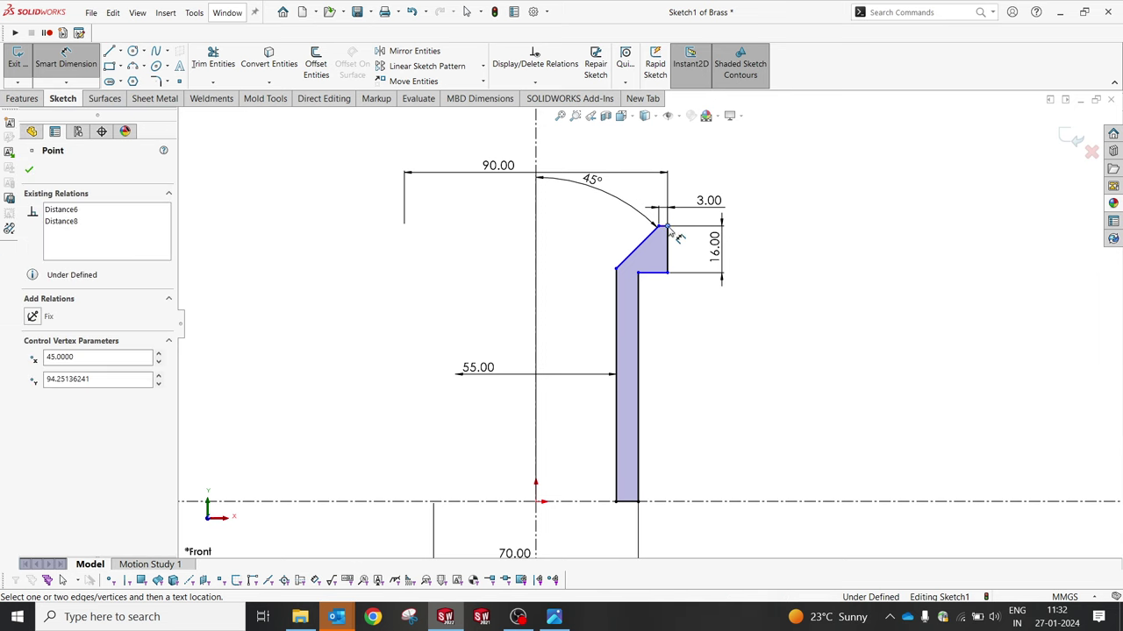
left_click(707, 503)
left_click(805, 386)
left_click(746, 359)
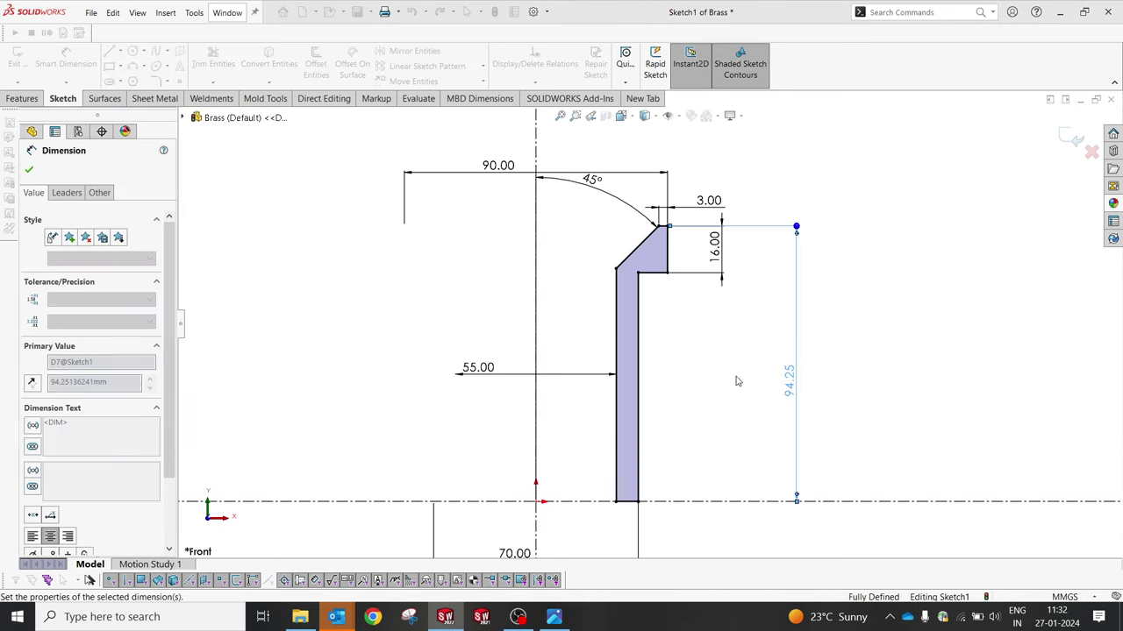
left_click(549, 620)
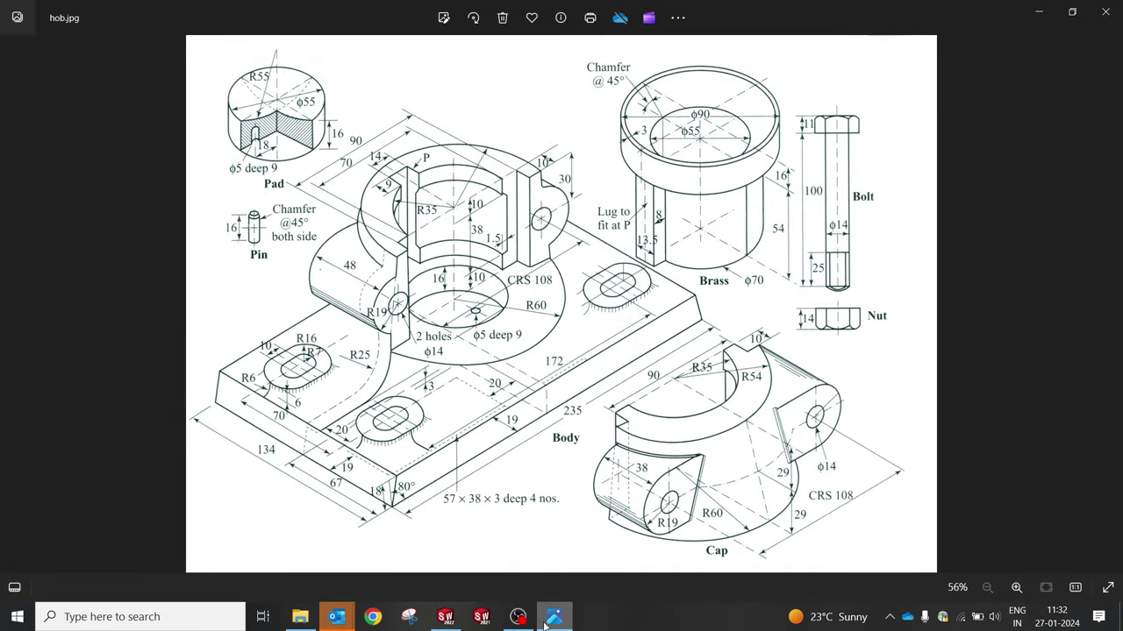
left_click(549, 619)
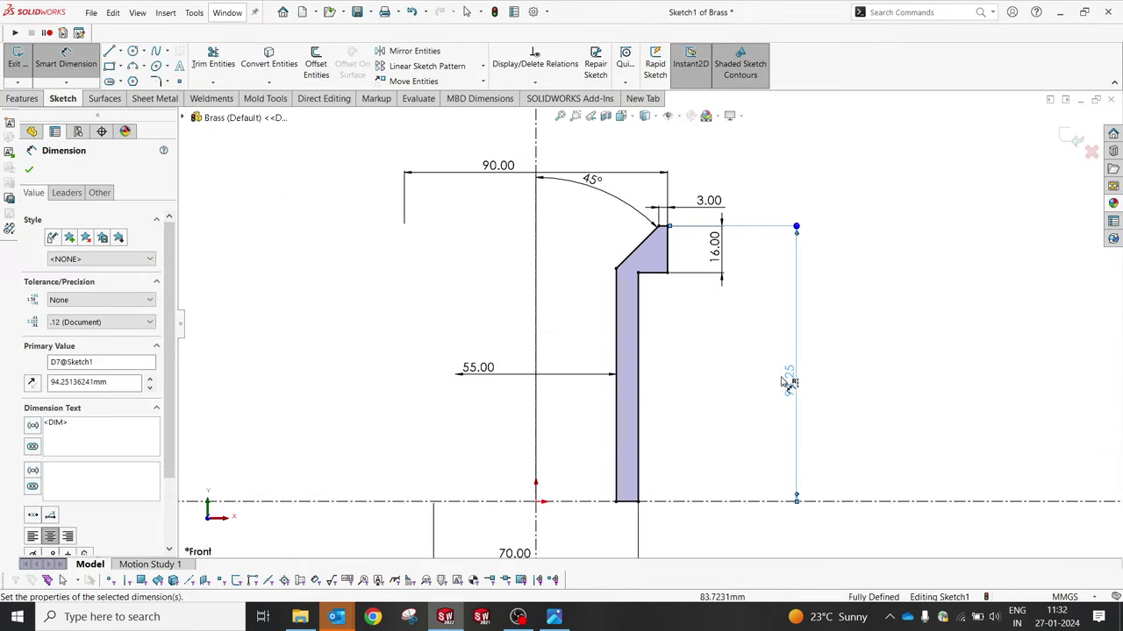
key("Delete")
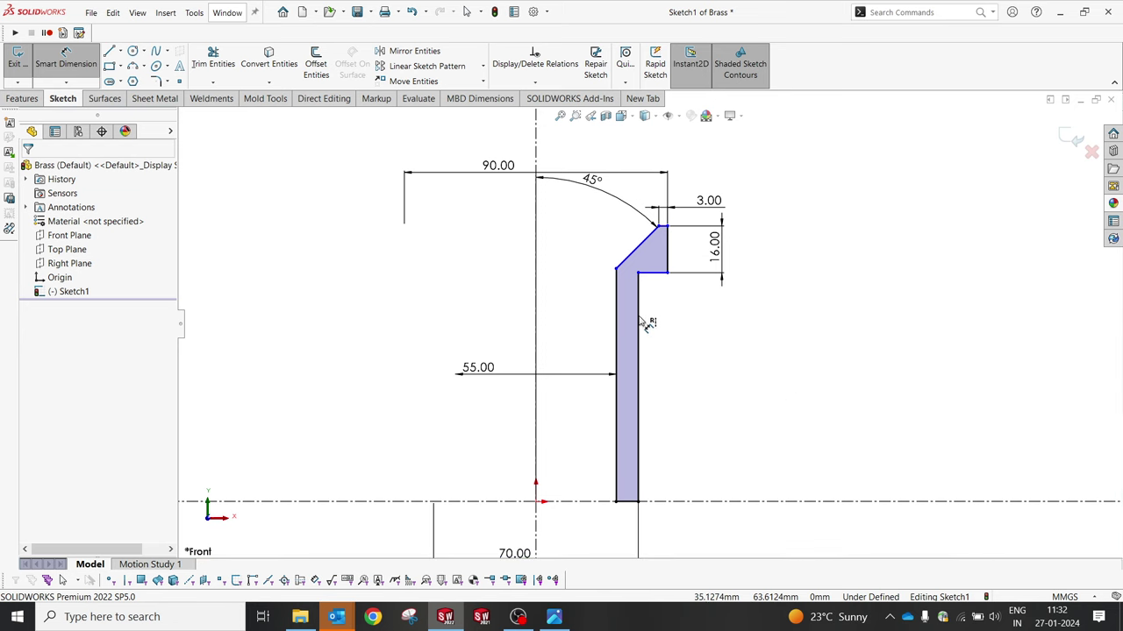
left_click(643, 321)
left_click(777, 363)
key("Escape")
key("Escape")
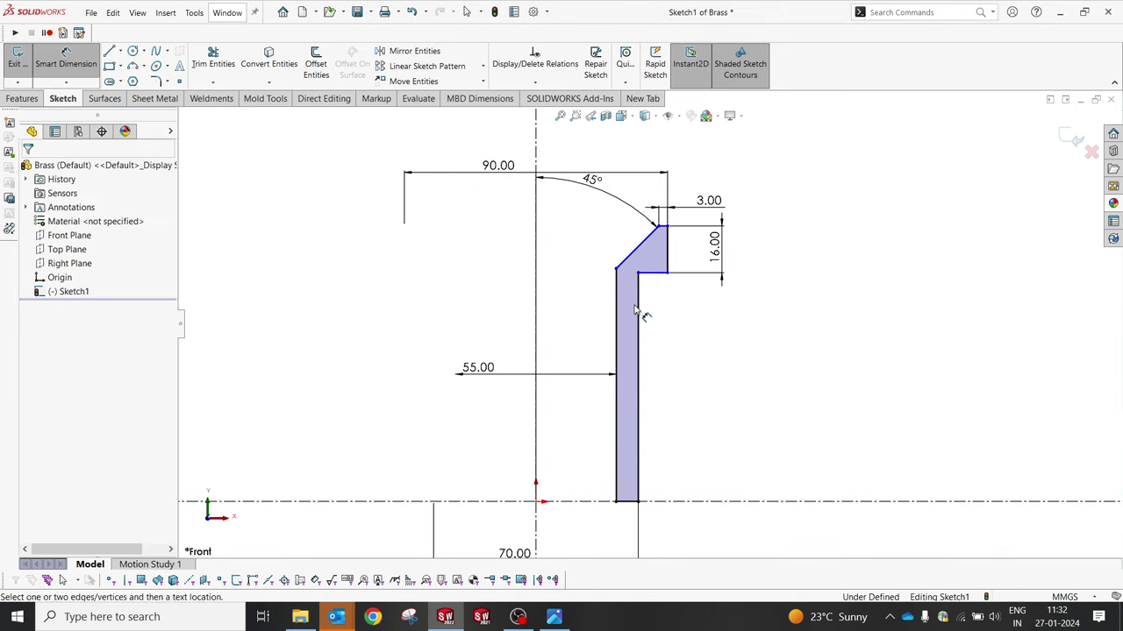
left_click(640, 342)
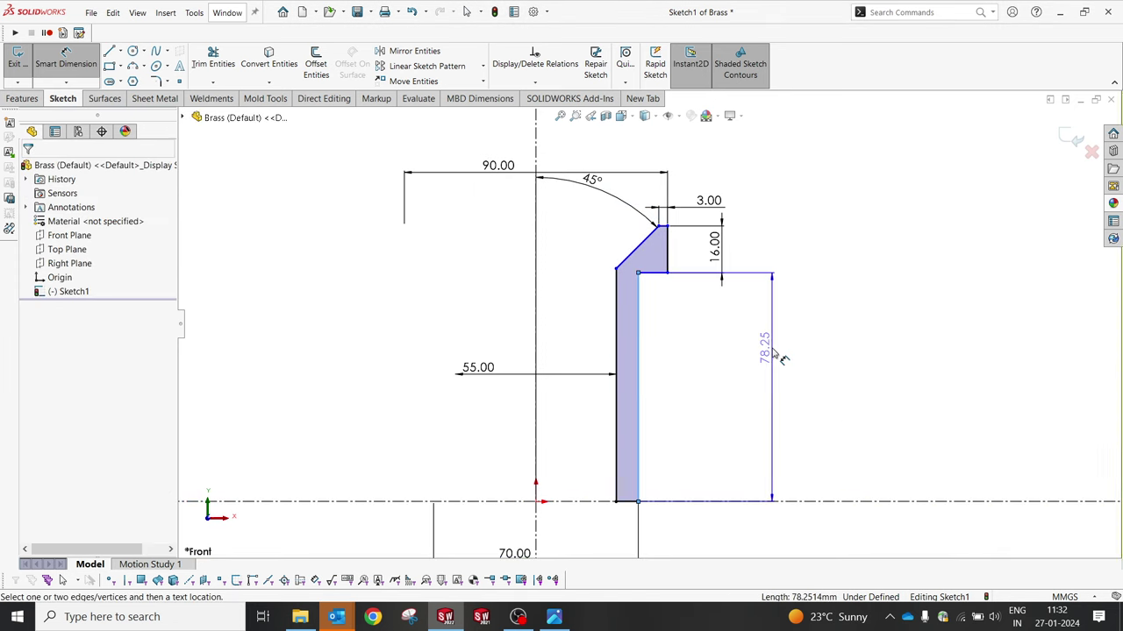
left_click(772, 351)
type("54")
key("Return")
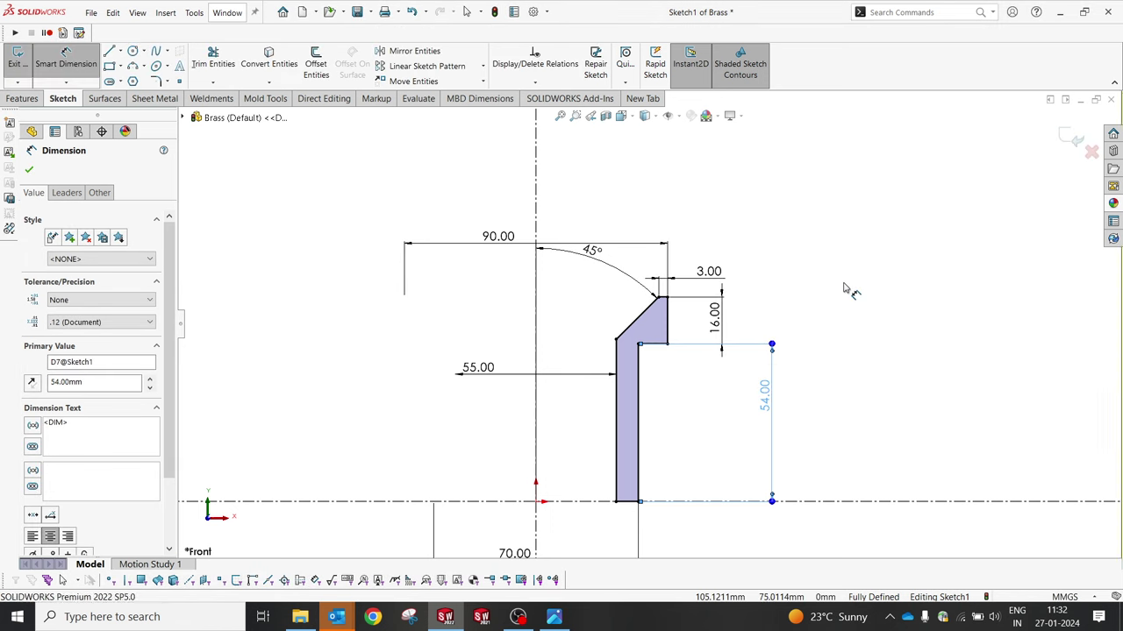
left_click(18, 100)
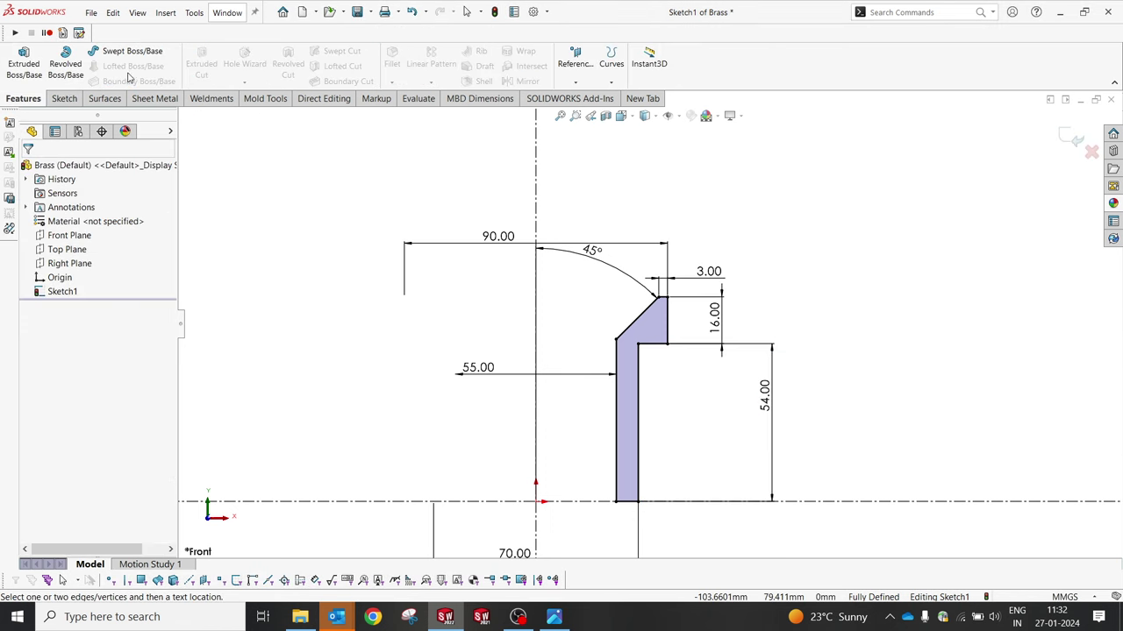
Step: Revolve the half-section 360° Blind into the flanged hollow bush and orbit to view it
left_click(65, 63)
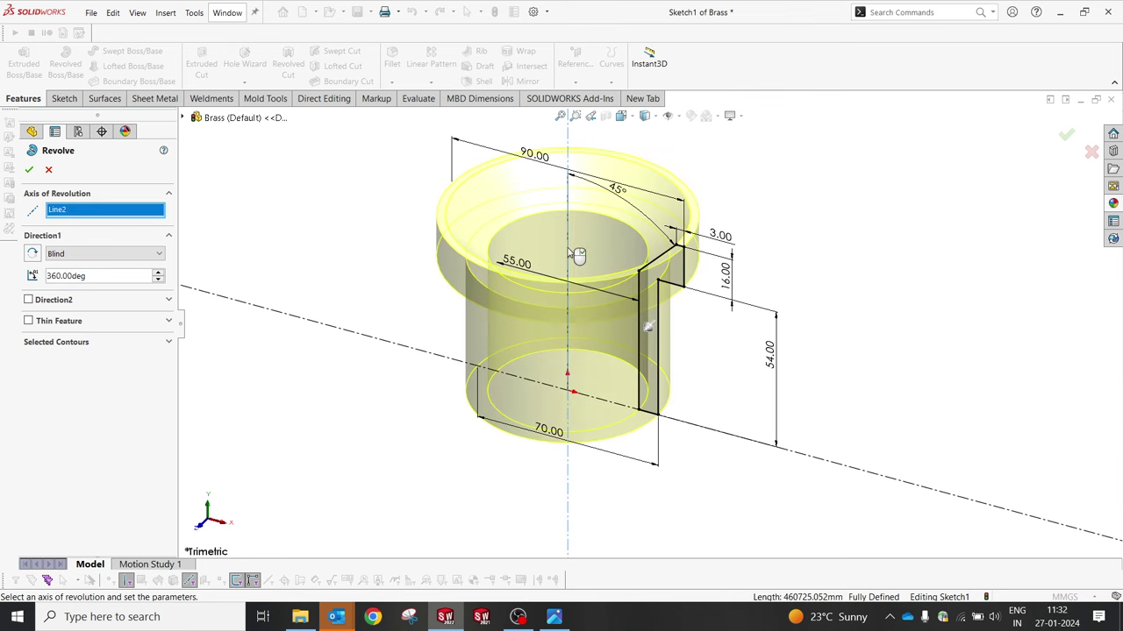
left_click(30, 170)
mouse_move(731, 306)
middle_mouse_down()
mouse_move(734, 175)
mouse_move(715, 235)
mouse_move(750, 164)
middle_mouse_up()
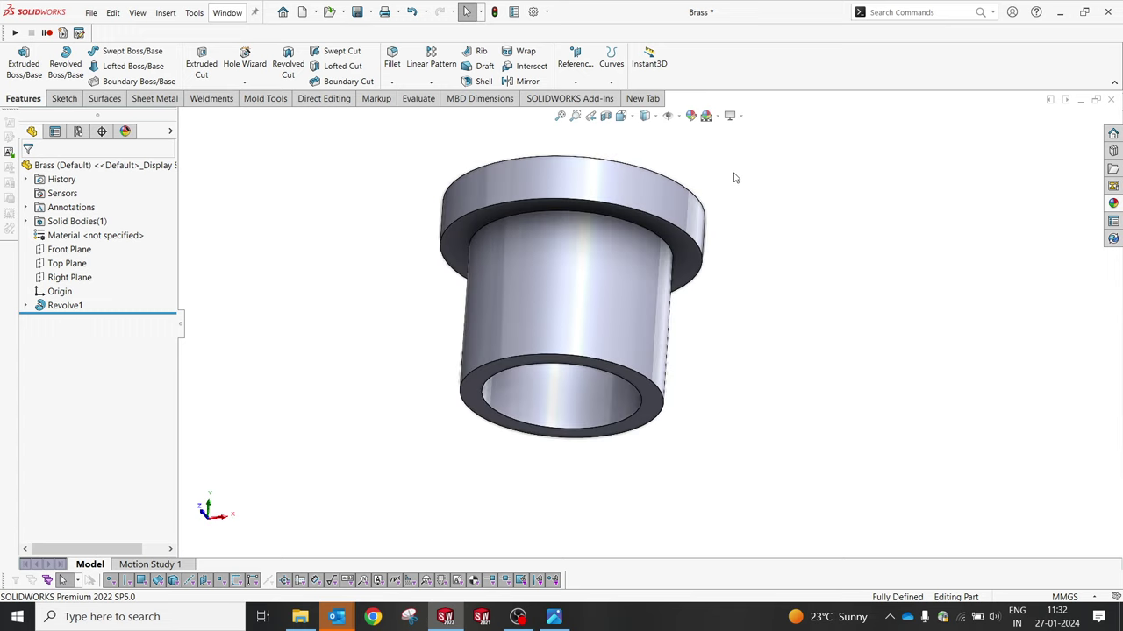
Step: Start a new sketch on the flange's top face after checking the reference drawing
left_click(619, 180)
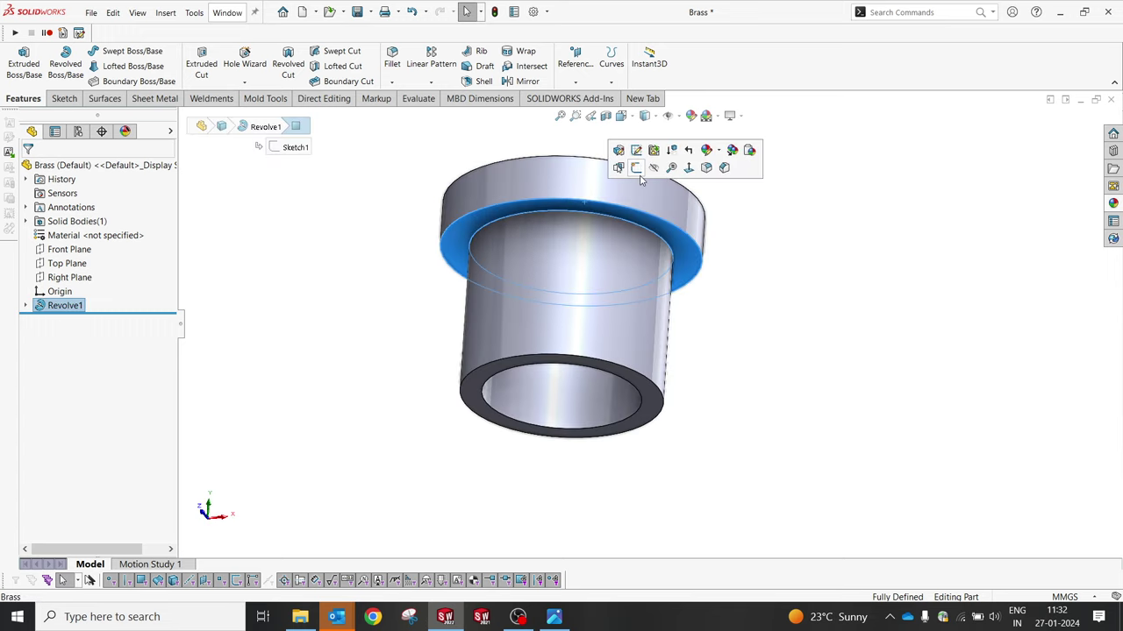
left_click(634, 167)
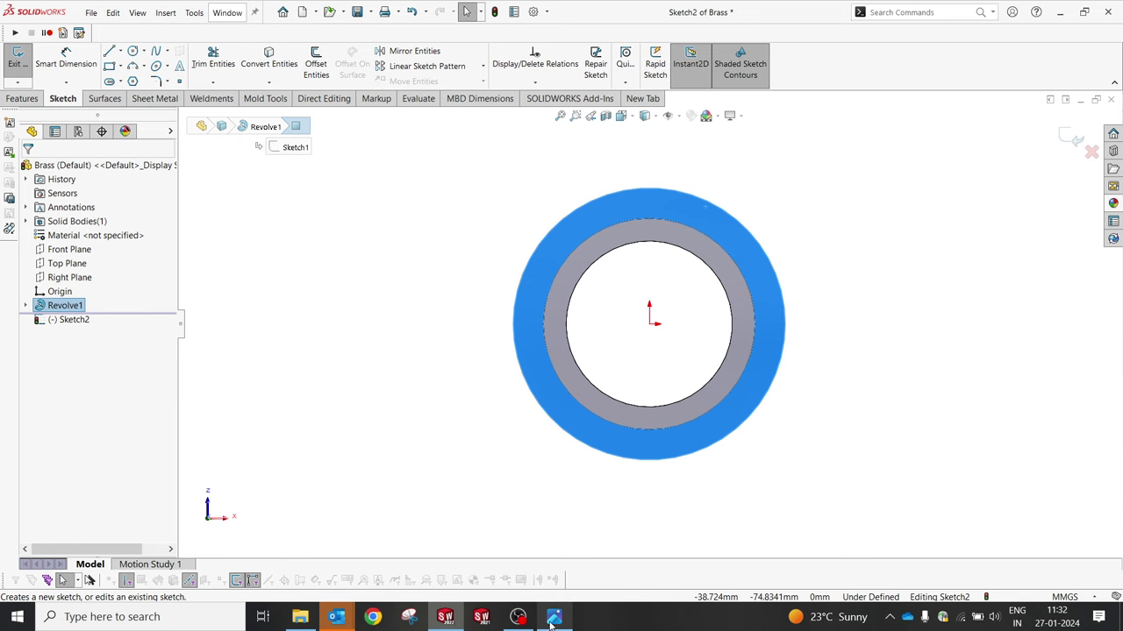
left_click(553, 617)
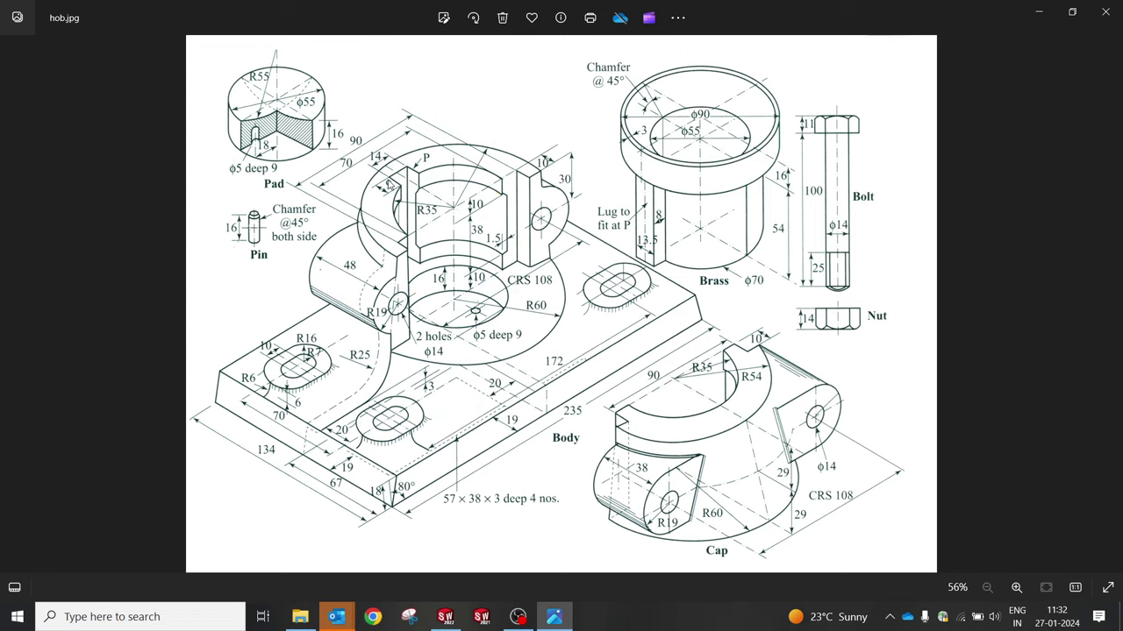
left_click(561, 621)
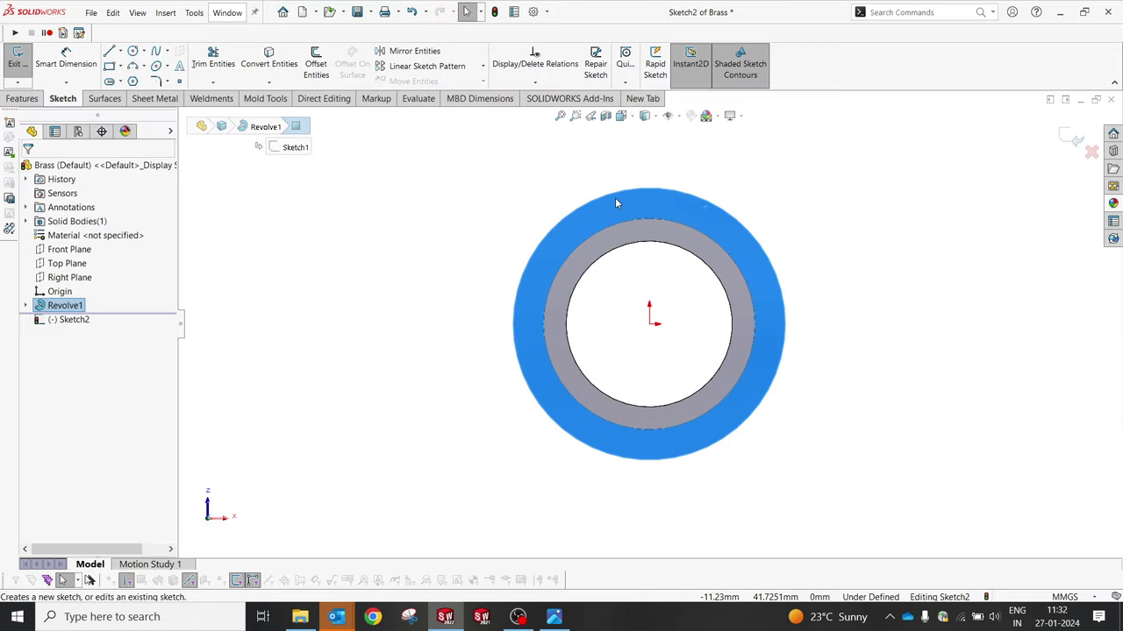
Step: Draw an infinite vertical centerline through the origin
left_click(129, 53)
left_click(120, 51)
left_click(131, 80)
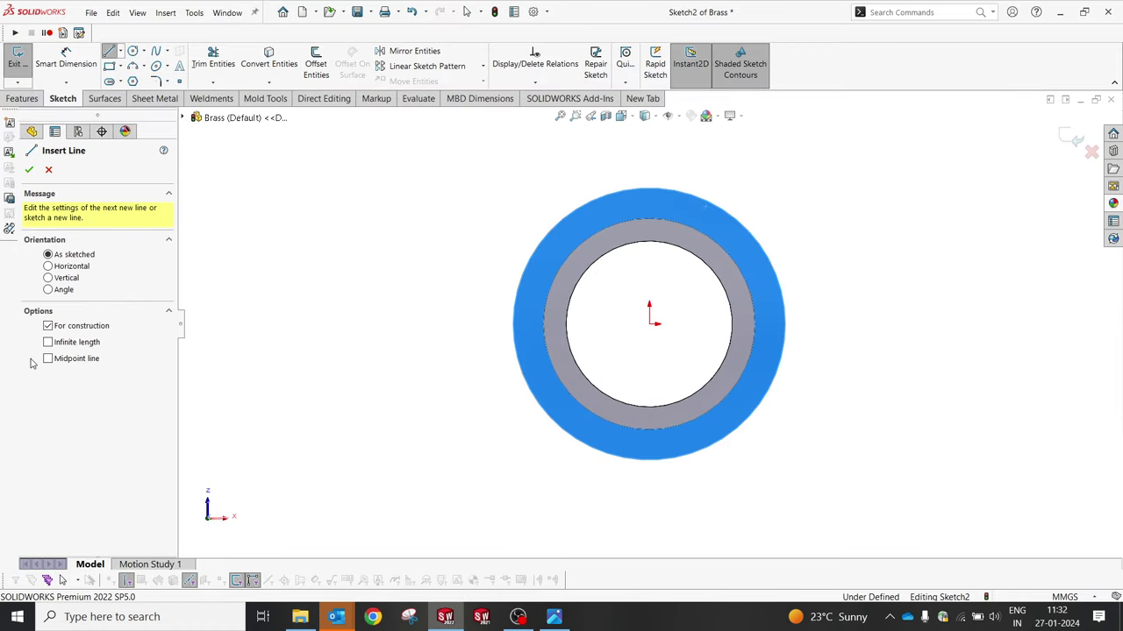
left_click(48, 342)
left_click(649, 308)
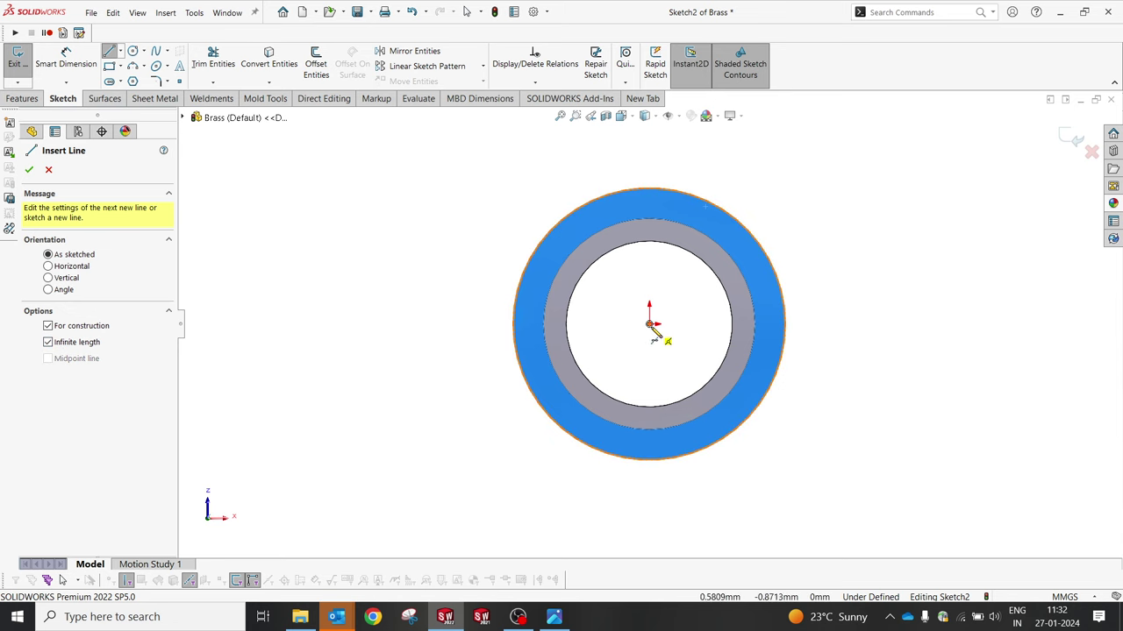
left_click(656, 354)
left_click(659, 359)
scroll(657, 224, "up", 3)
key("Escape")
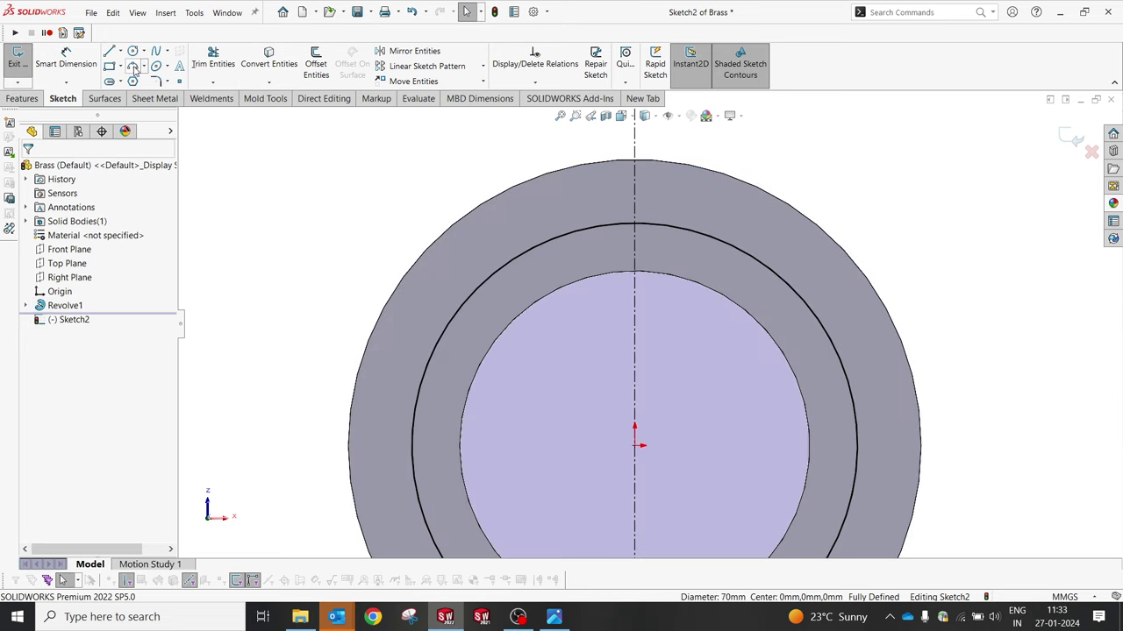
Step: Draw a small rectangle across the ring and trim away the extra circle and rectangle lines
left_click(111, 51)
left_click(109, 66)
left_click(609, 189)
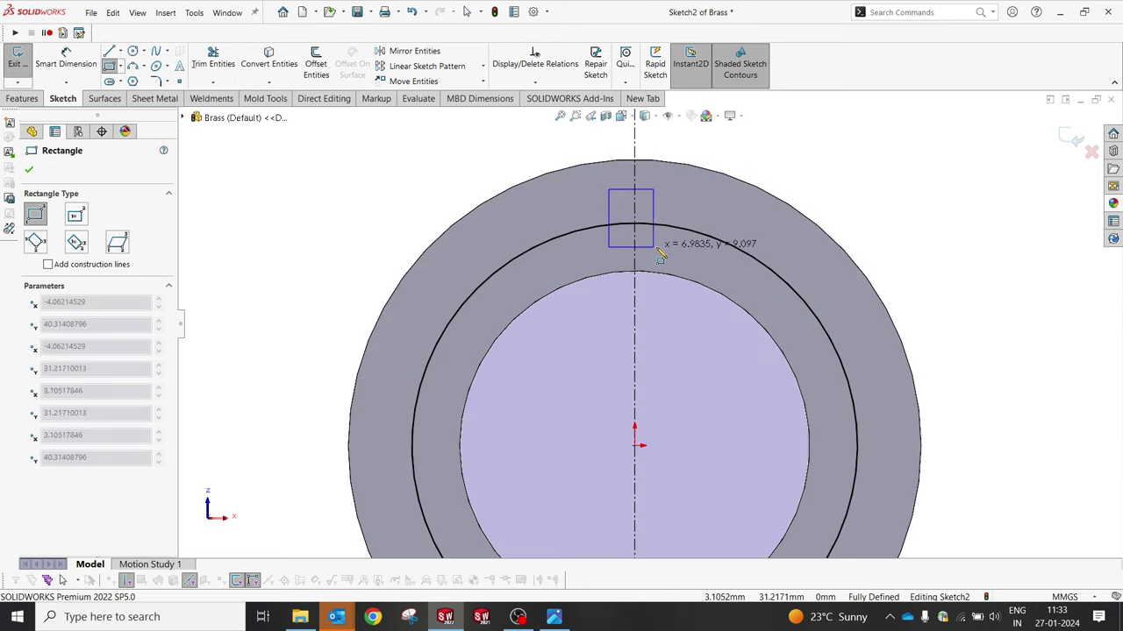
left_click(670, 248)
left_click(213, 59)
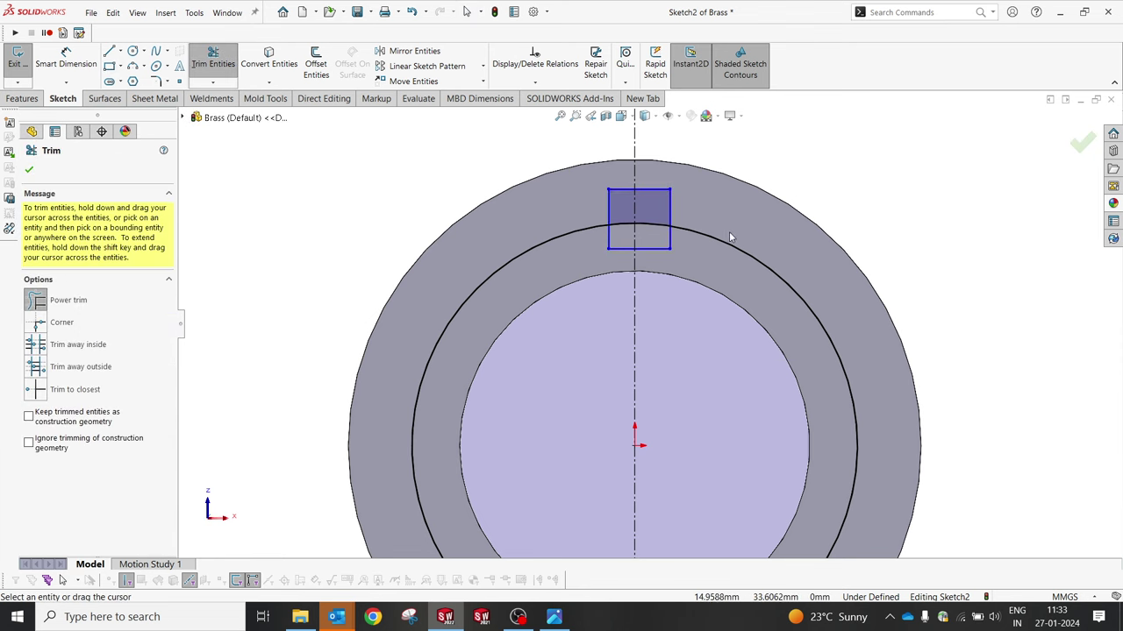
mouse_move(730, 237)
left_mouse_down()
mouse_move(667, 243)
mouse_move(313, 201)
left_mouse_up()
Step: Dimension the rectangle 10 wide and 8 tall
left_click(69, 78)
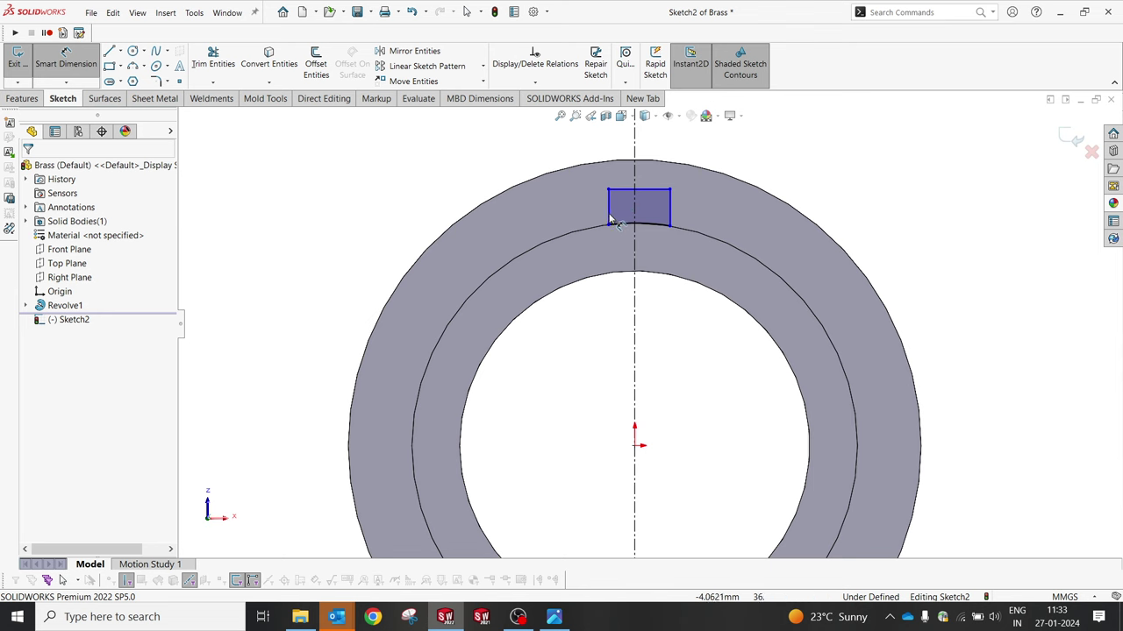
left_click(644, 189)
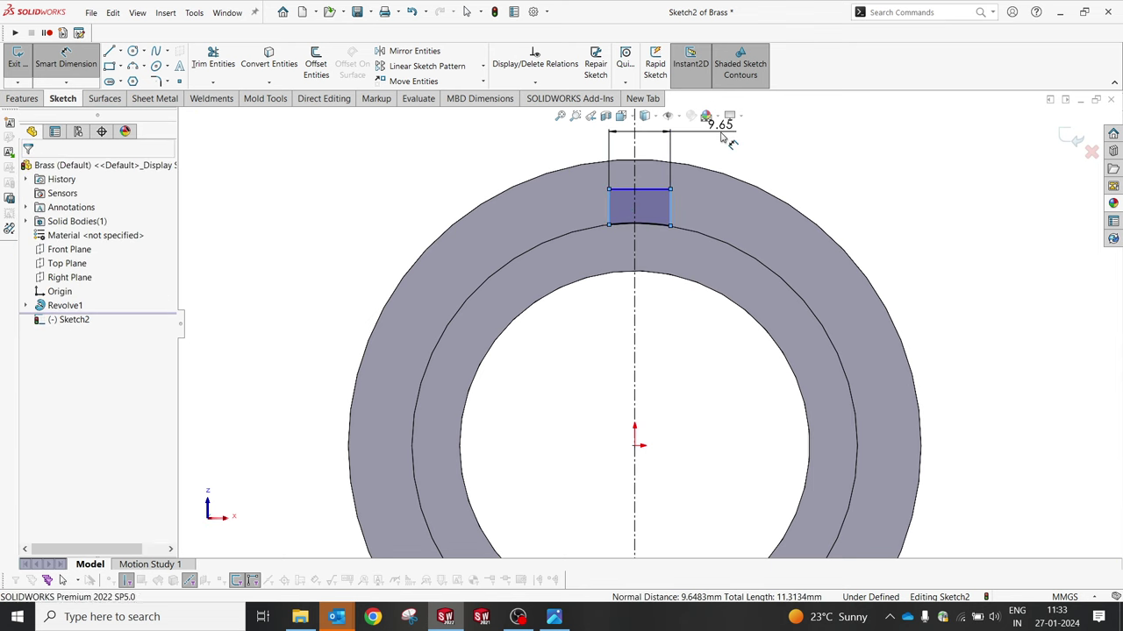
left_click(721, 136)
type("10")
key("Return")
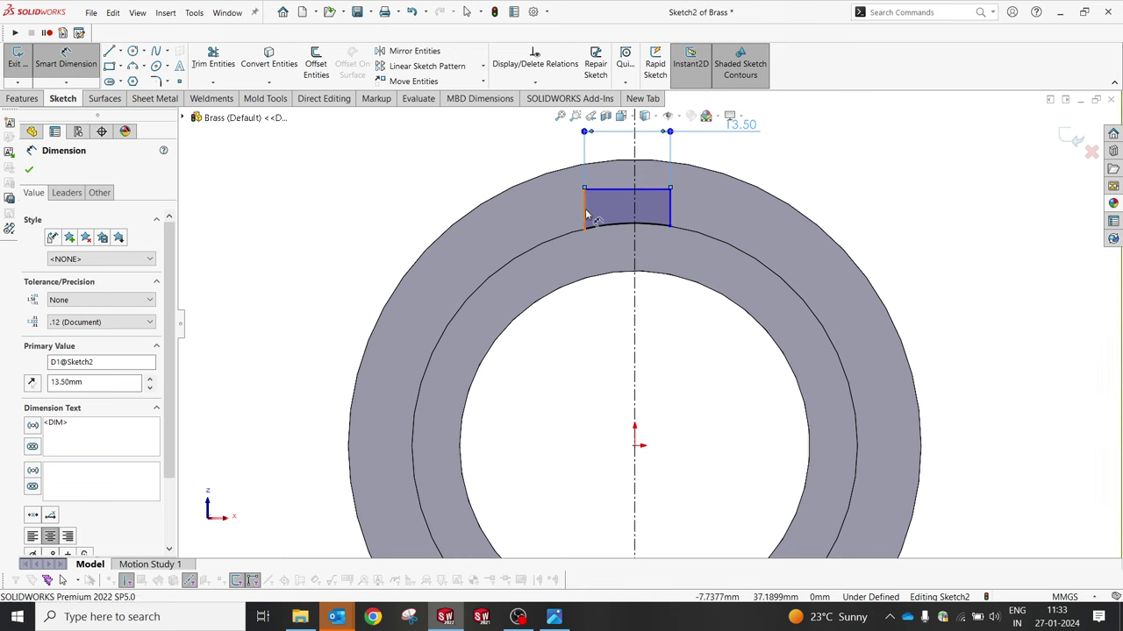
left_click(587, 217)
left_click(509, 184)
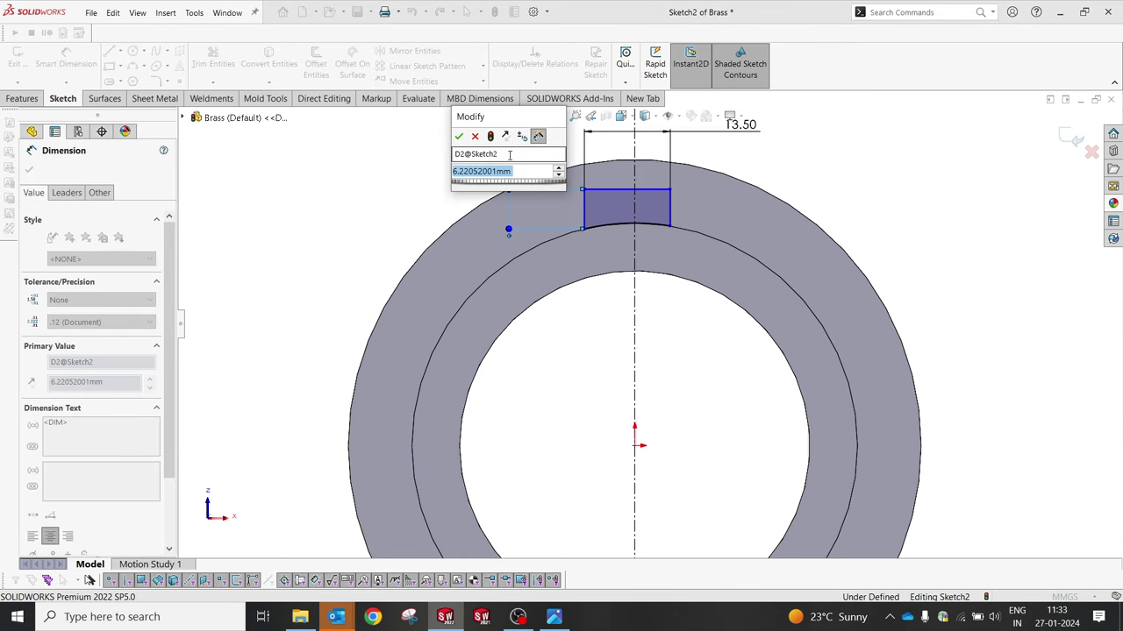
type("8")
key("Return")
key("Escape")
Step: Make the rectangle's two sides symmetric about the centerline, then view the part isometrically
left_click(670, 195)
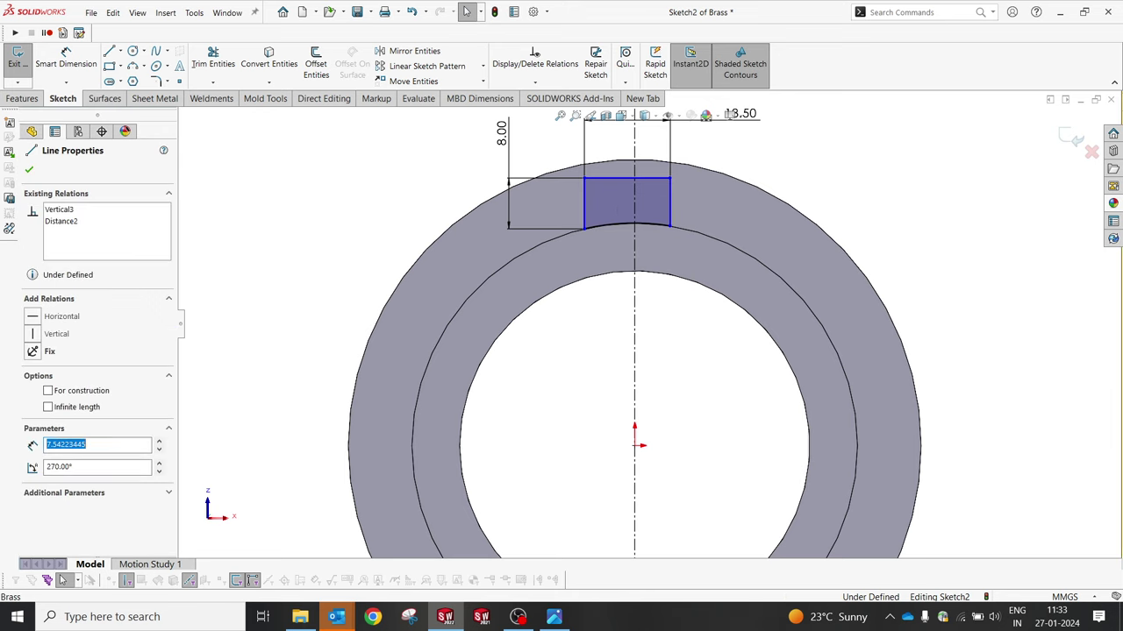
left_click(634, 207, "ctrl")
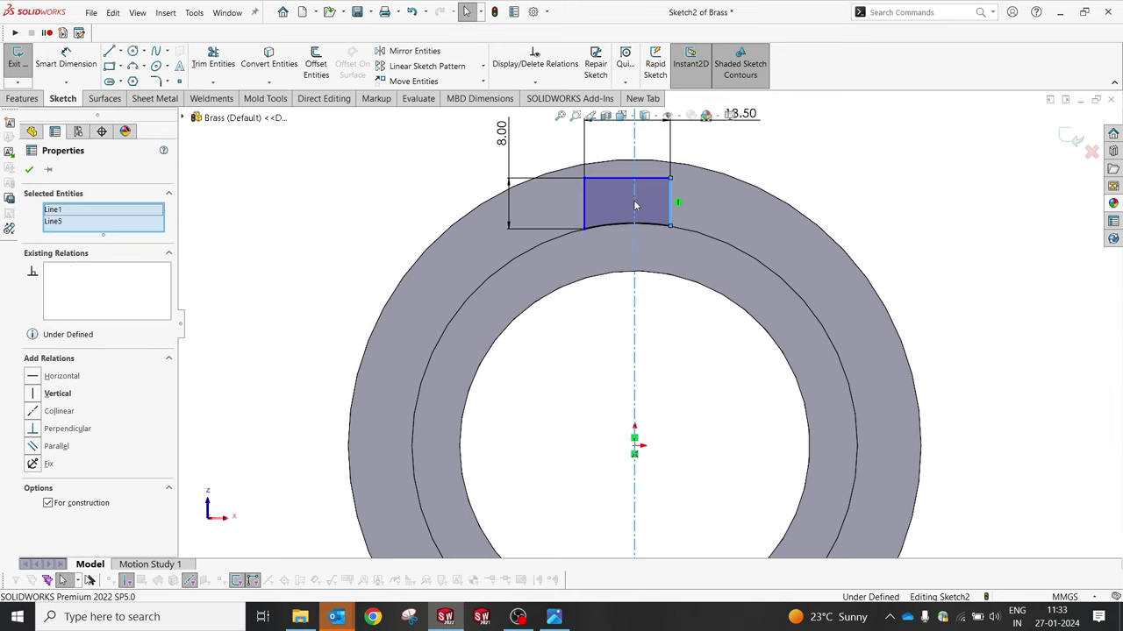
left_click(588, 206, "ctrl")
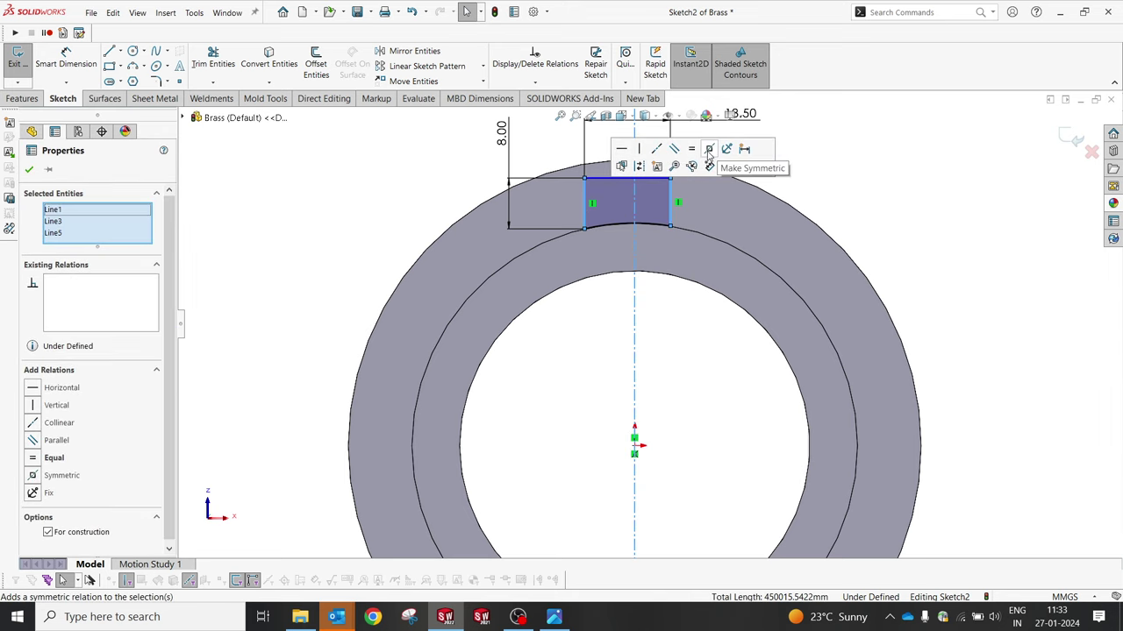
left_click(708, 151)
key("Escape")
key("ctrl+7")
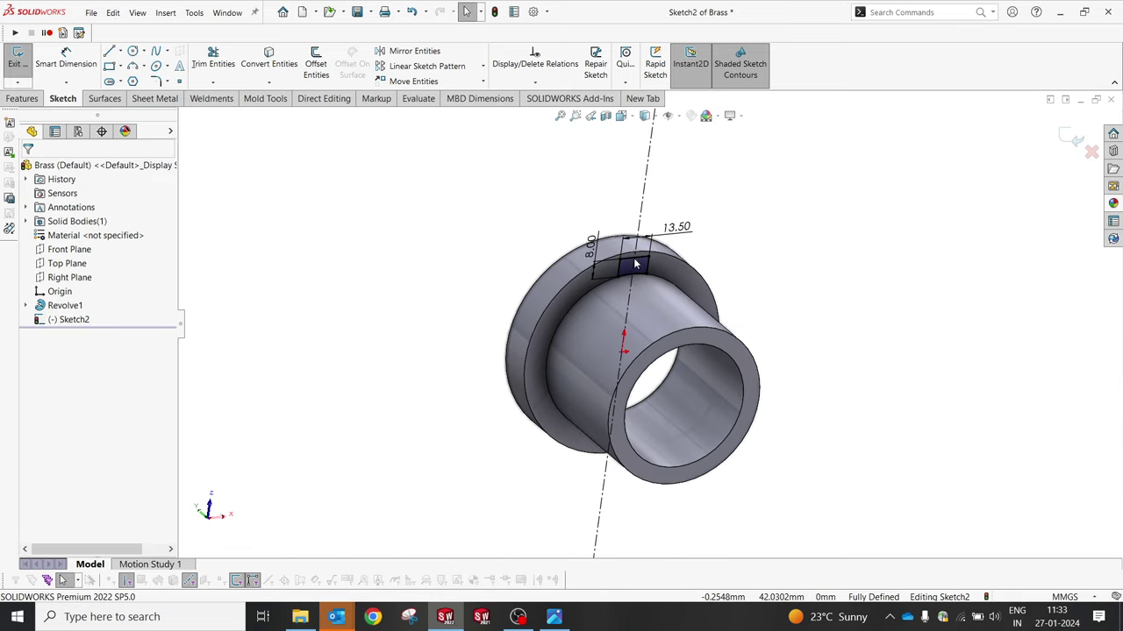
Step: Extrude the lug rectangle Up To Surface at the bush's bottom face, then view it isometrically
scroll(636, 263, "down", 3)
left_click(554, 616)
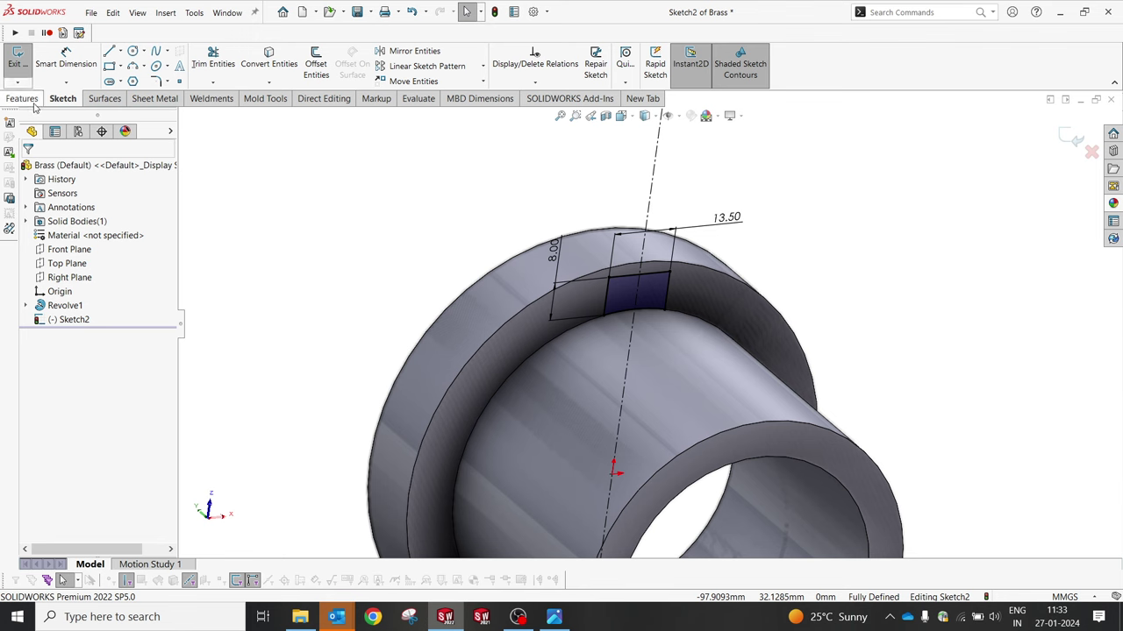
left_click(22, 99)
left_click(23, 63)
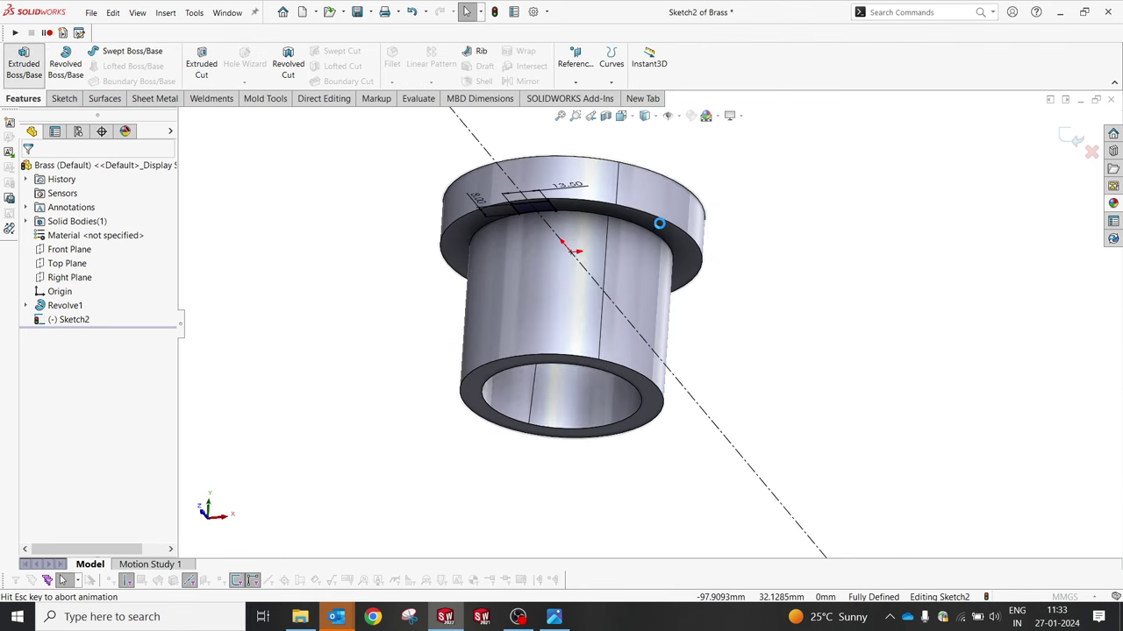
left_click(616, 369)
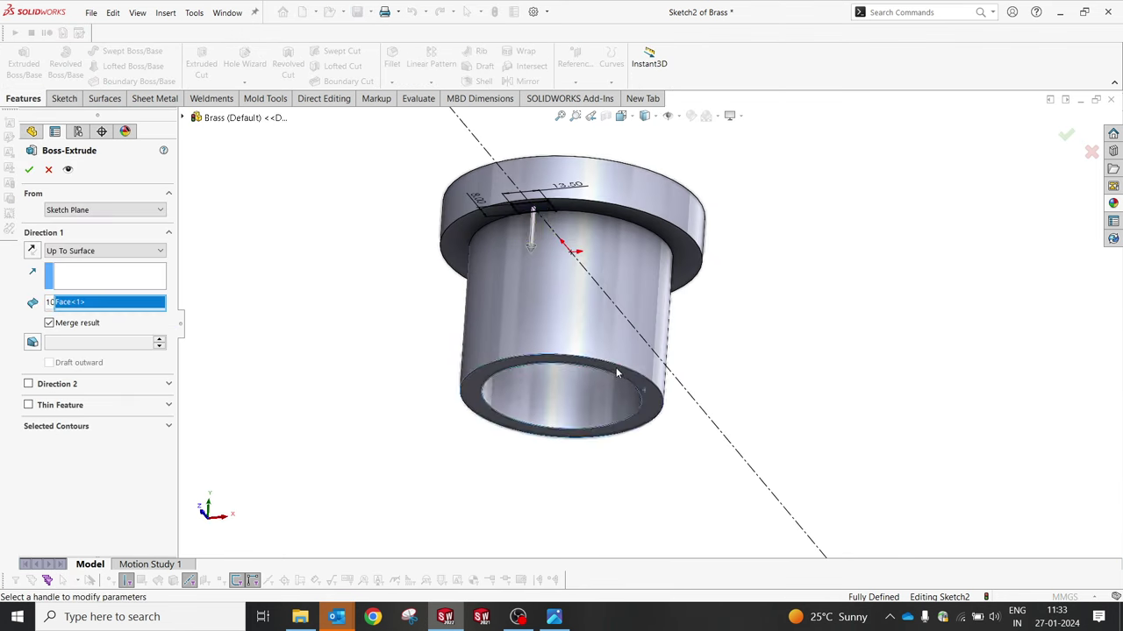
left_click(29, 171)
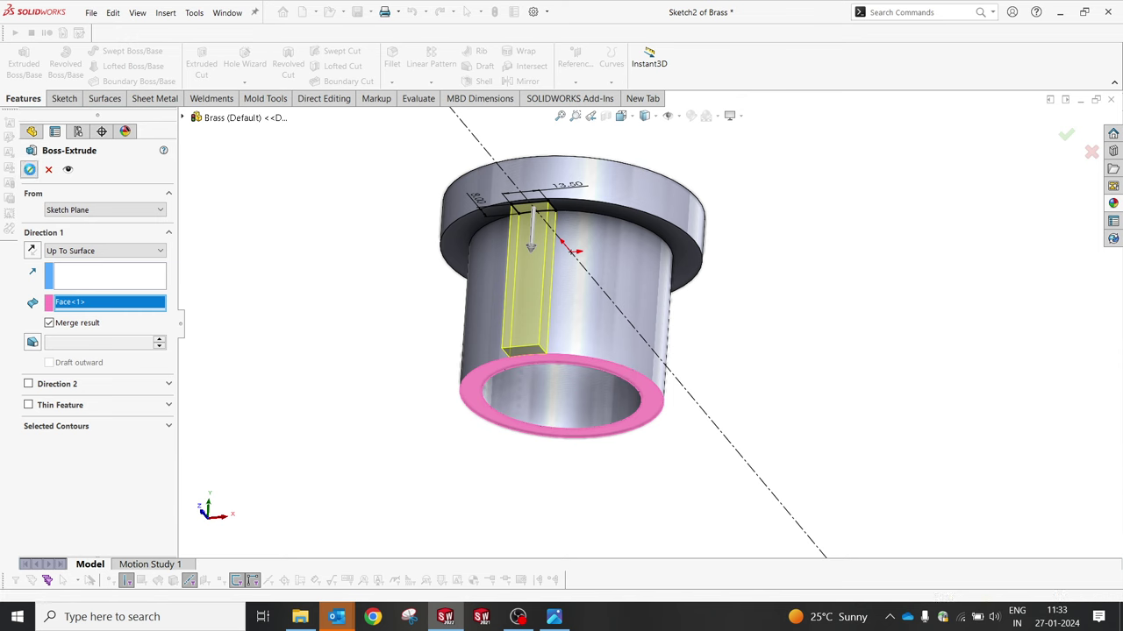
middle_click_drag(780, 351, 741, 357)
key("space")
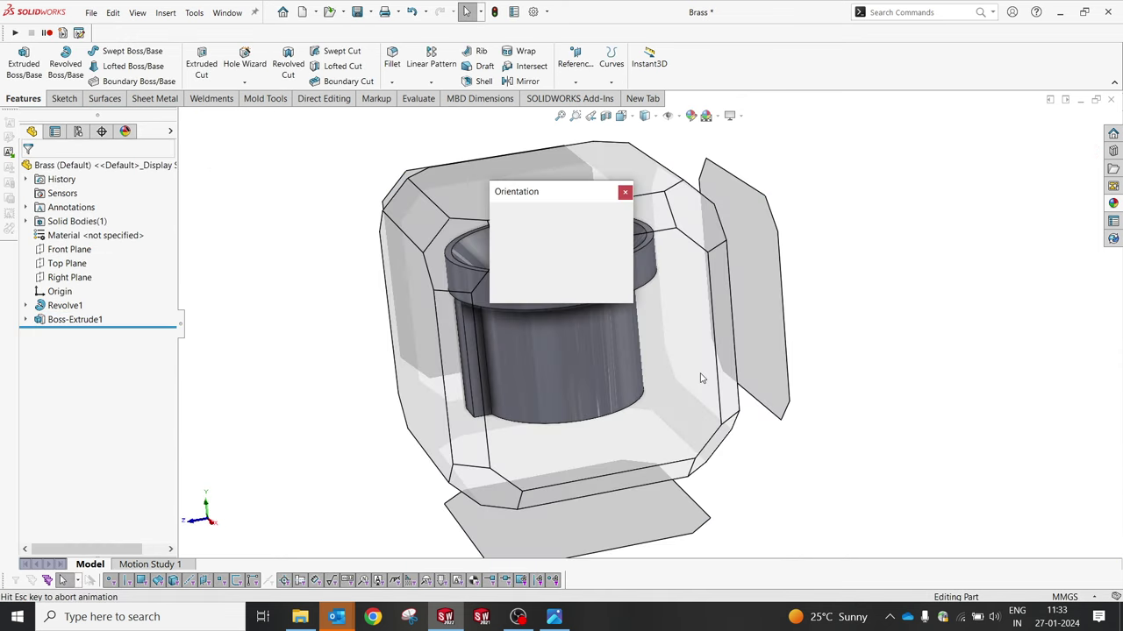
left_click(601, 233)
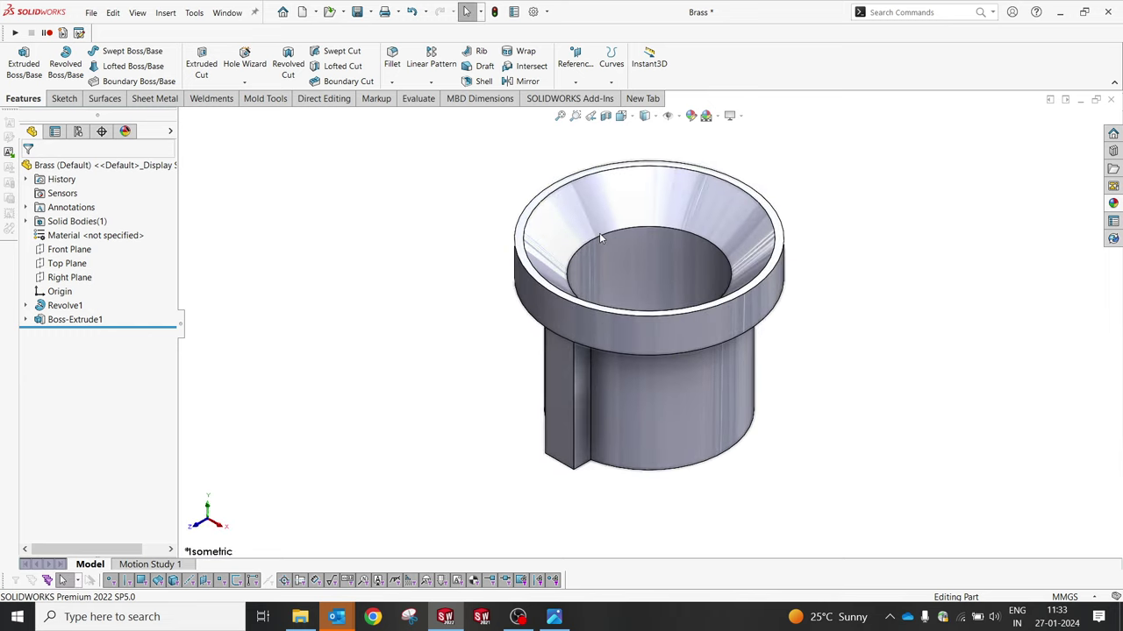
Step: Set the part material to Brass, glance at the reference drawing, and orbit to a side view
right_click(88, 235)
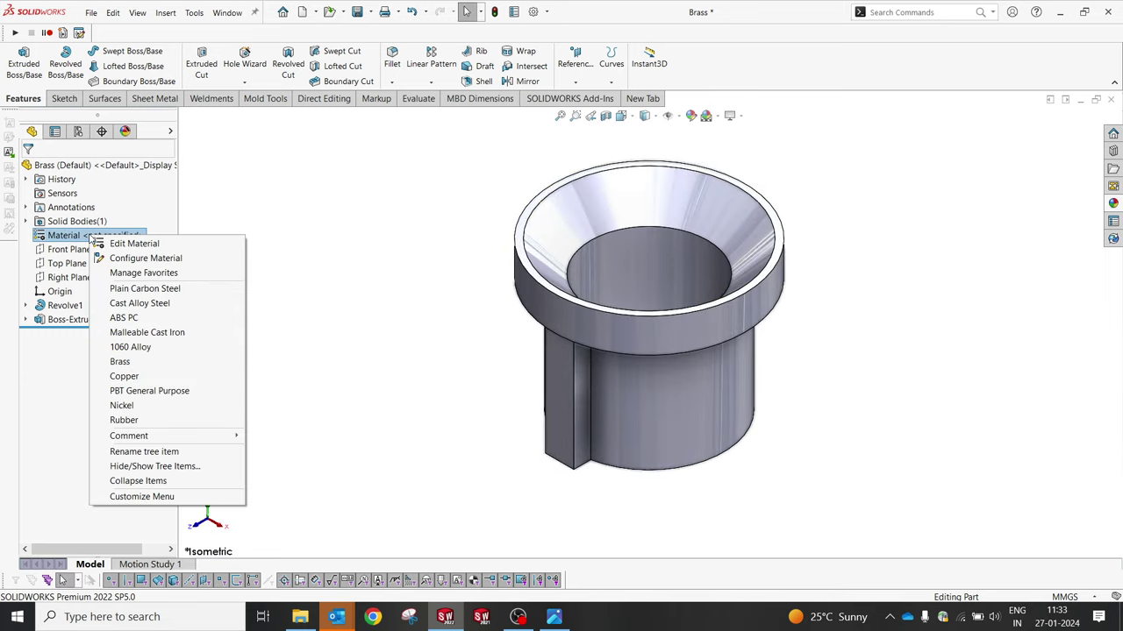
left_click(156, 362)
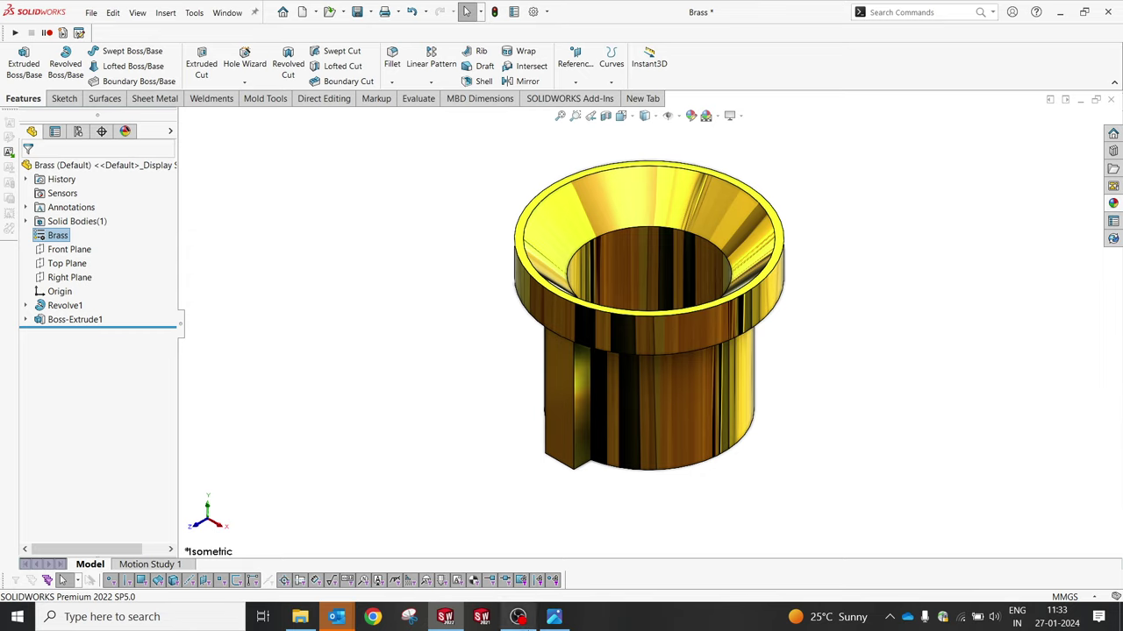
left_click(554, 616)
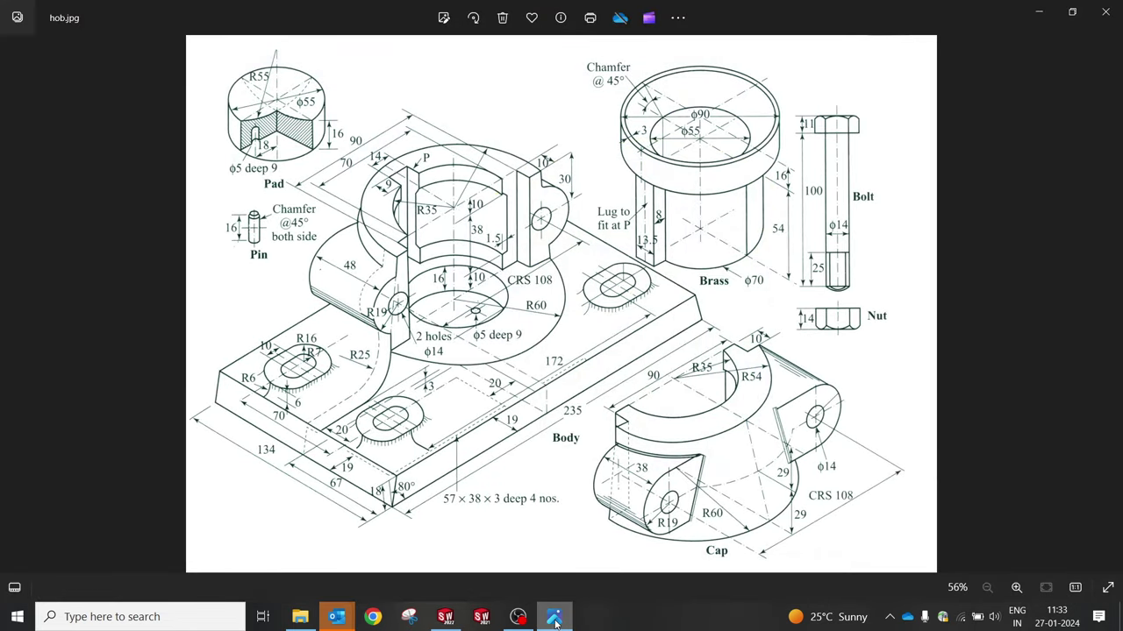
left_click(554, 621)
middle_click_drag(754, 441, 772, 279)
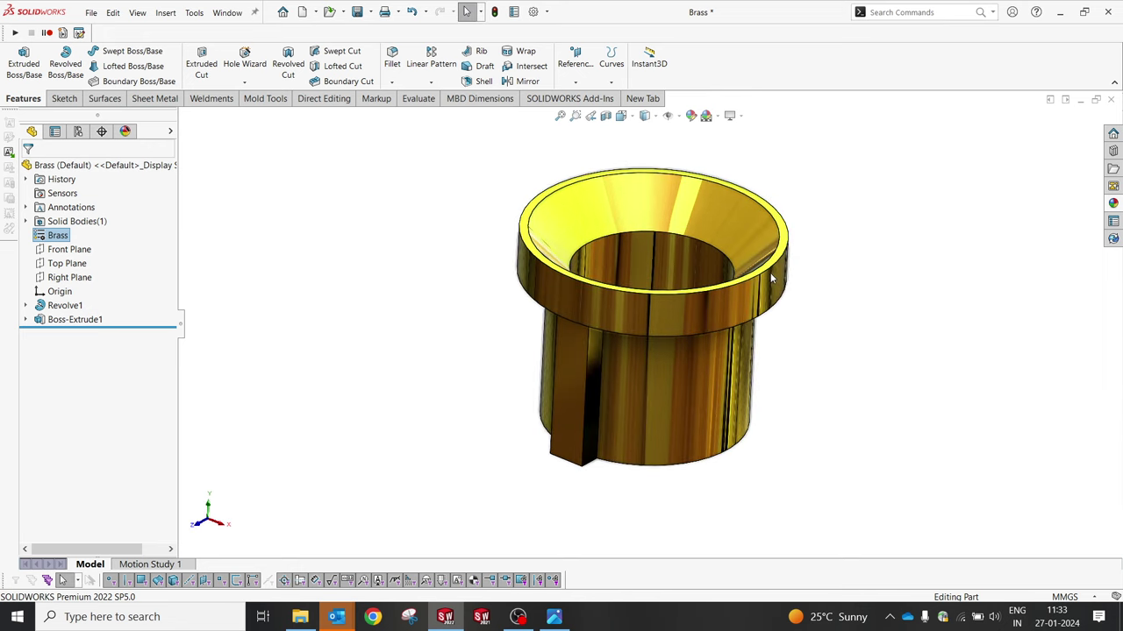
scroll(765, 273, "down", 2)
Step: Bring up hob.jpg in Photos to study the Pad's R55, Ø55, 16 and Ø5 deep 9 dimensions
left_click(553, 617)
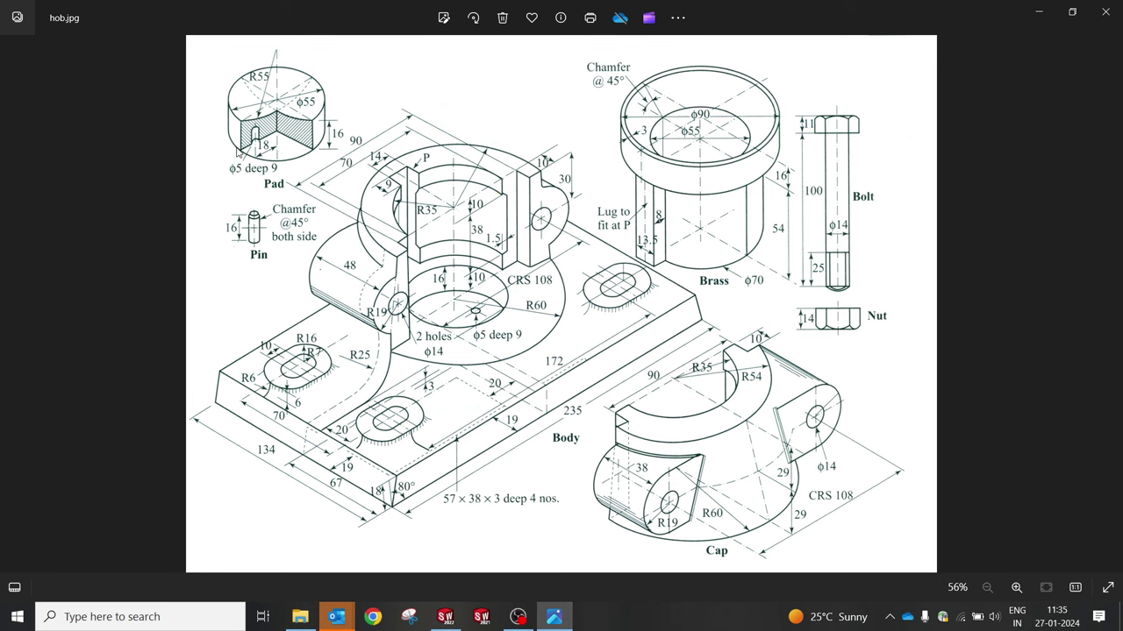
Step: Back in the Pad part, start a sketch on the Front Plane viewed head-on
left_click(446, 616)
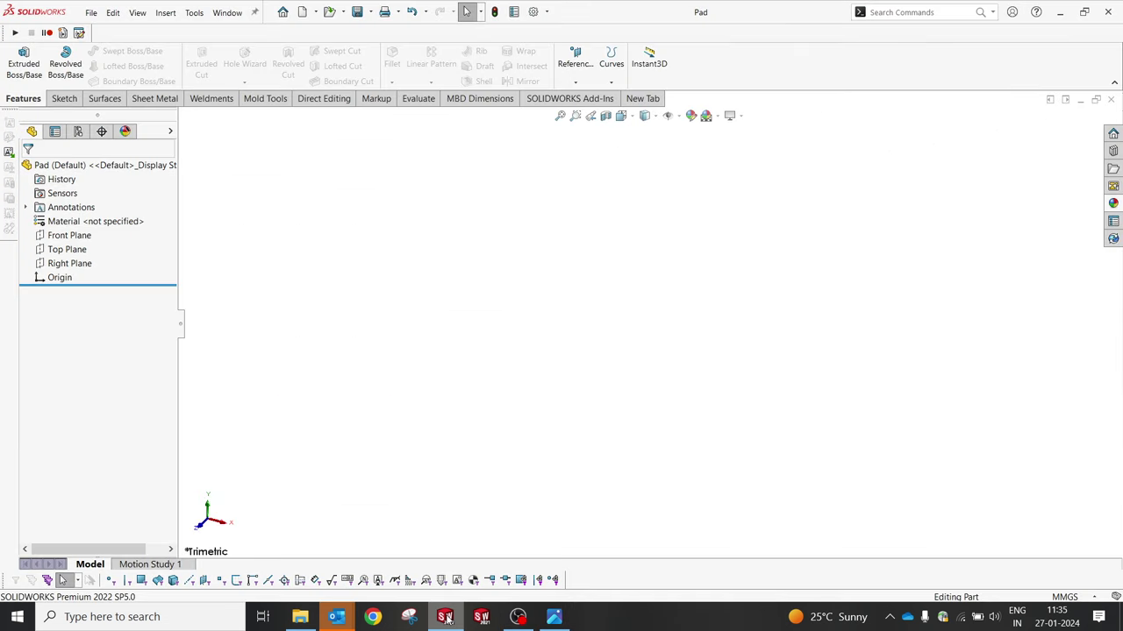
left_click(69, 236)
left_click(91, 221)
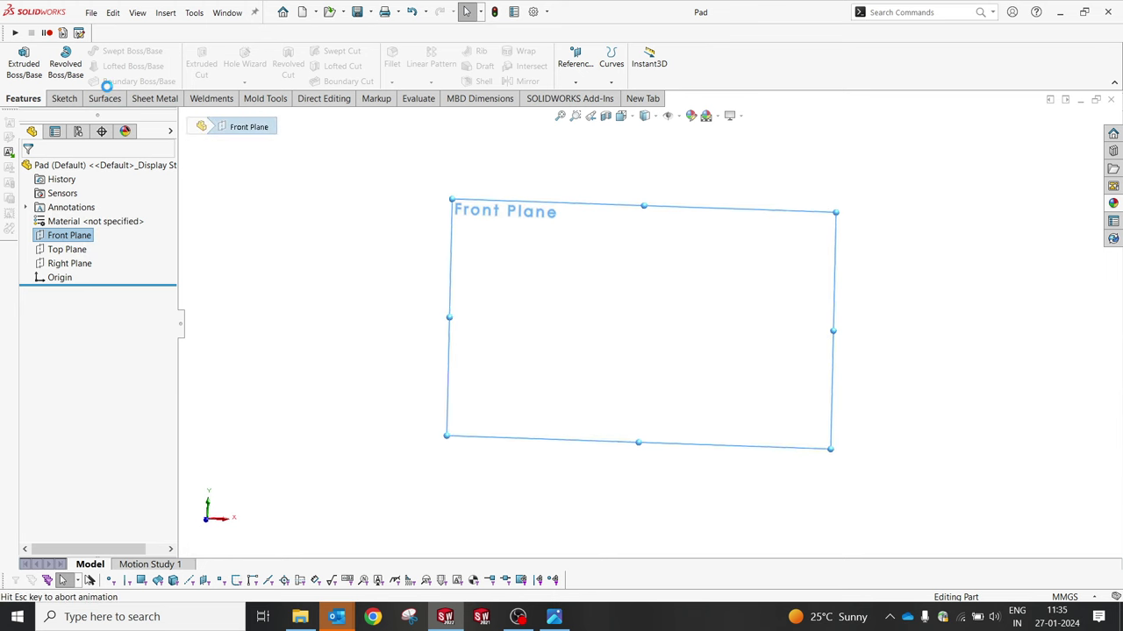
left_click(121, 50)
Step: Draw infinite vertical and horizontal centerlines through the origin
left_click(140, 80)
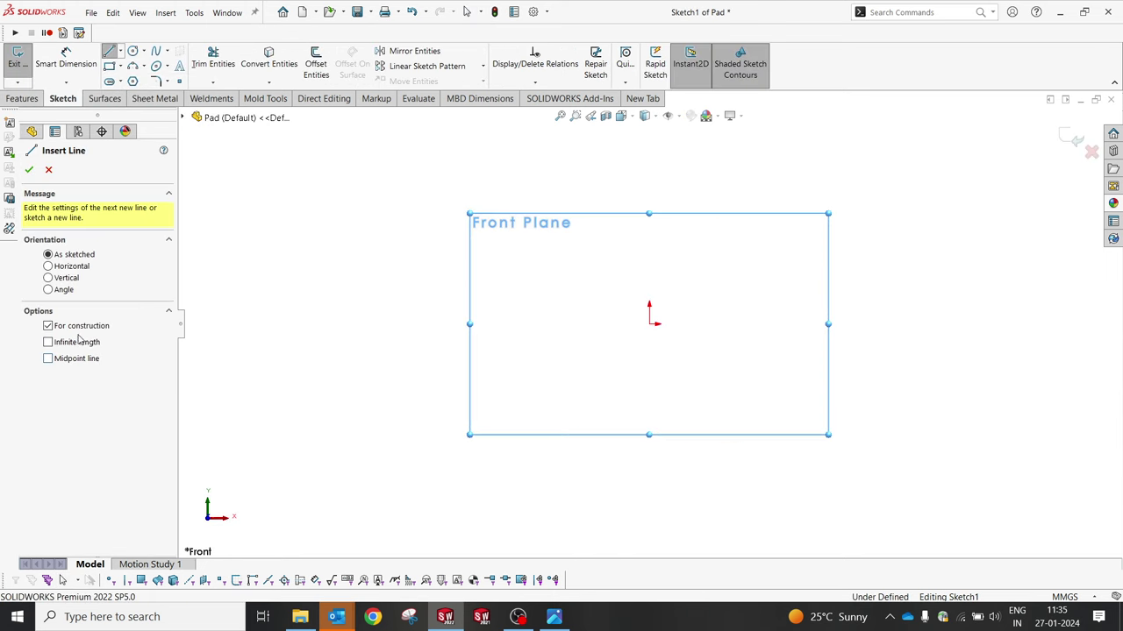
left_click(48, 342)
left_click(649, 309)
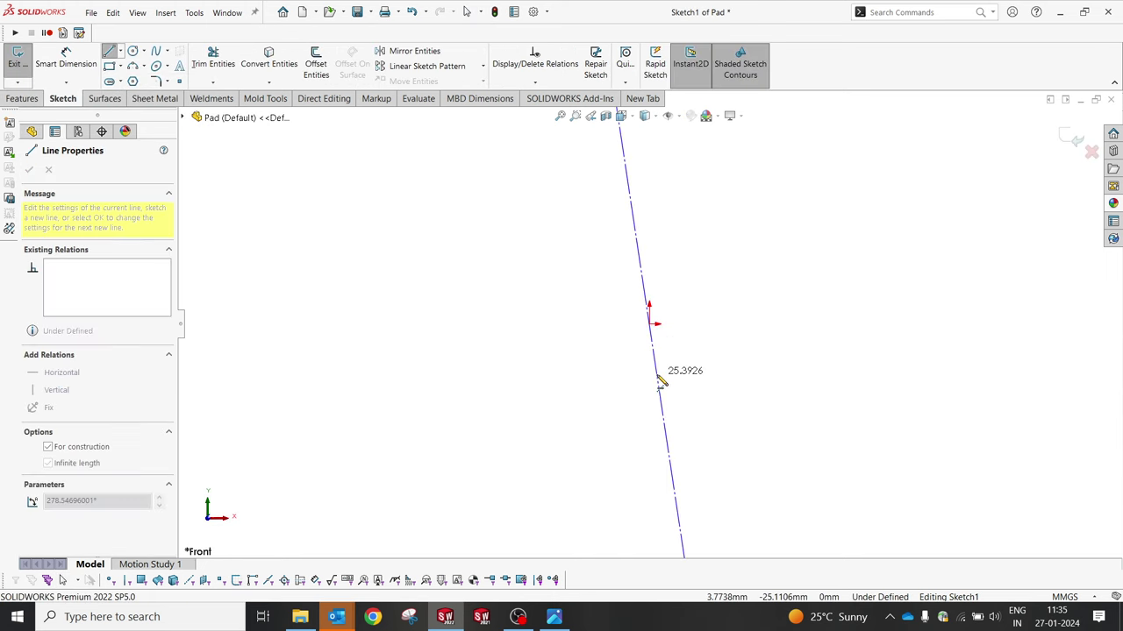
left_click(656, 382)
left_click(649, 323)
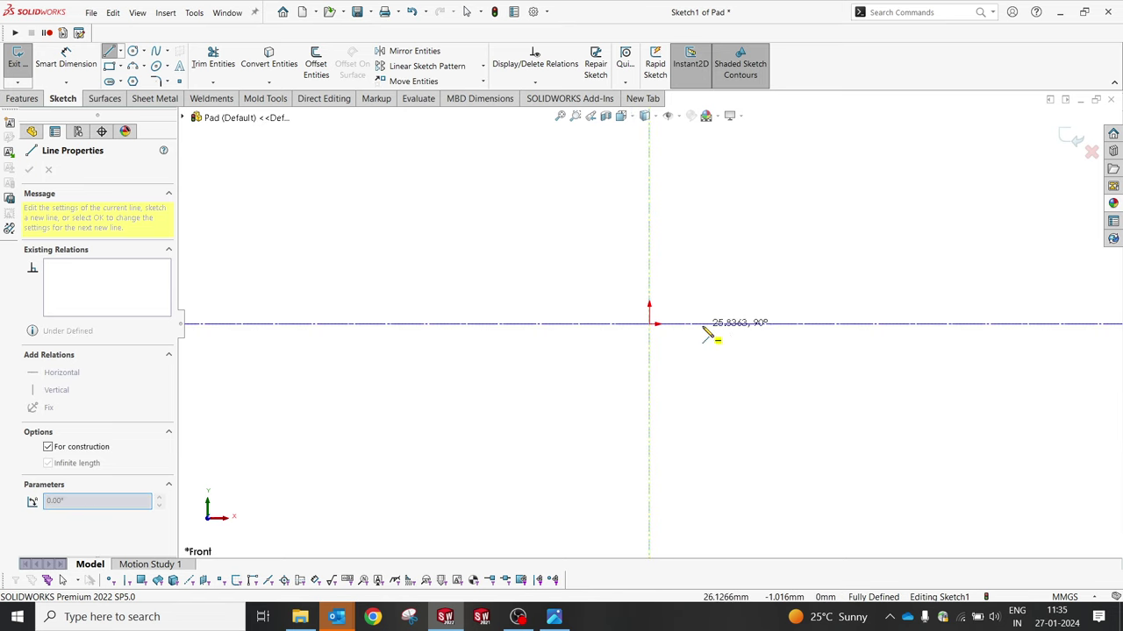
left_click(713, 325)
right_click(738, 277)
left_click(761, 273)
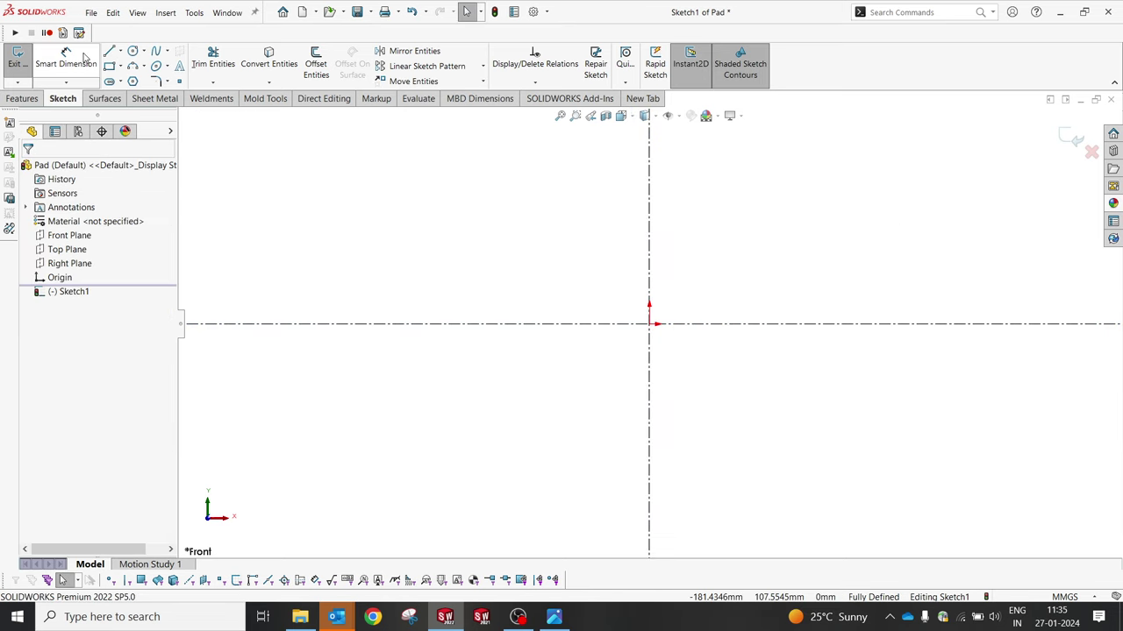
Step: Draw a corner rectangle from the origin up and to the right
left_click(109, 67)
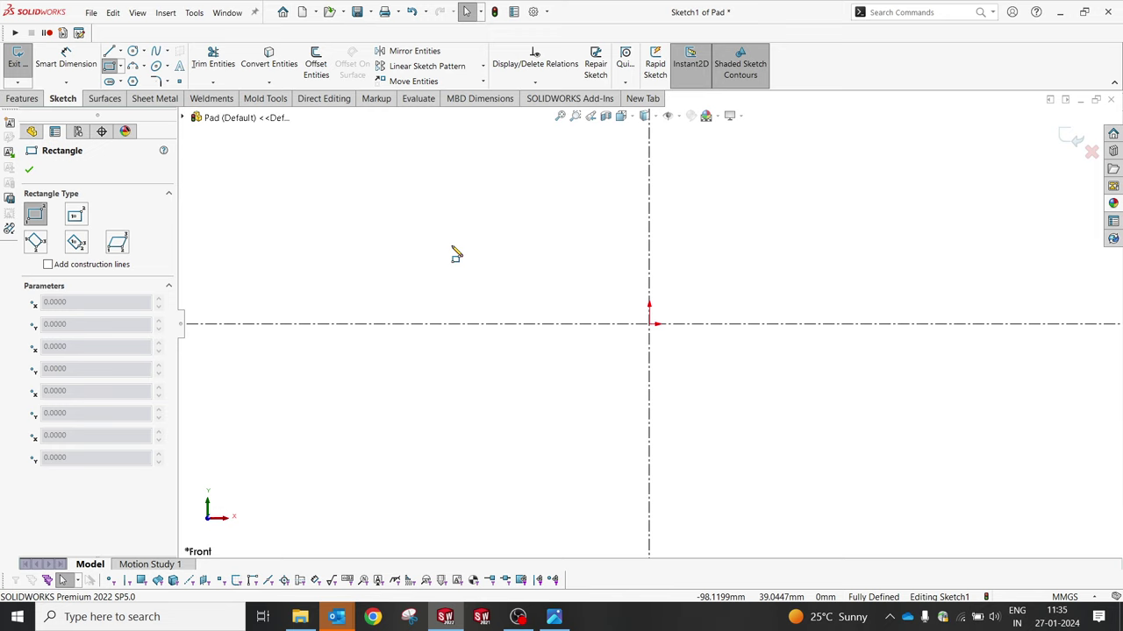
left_click(649, 274)
left_click(764, 324)
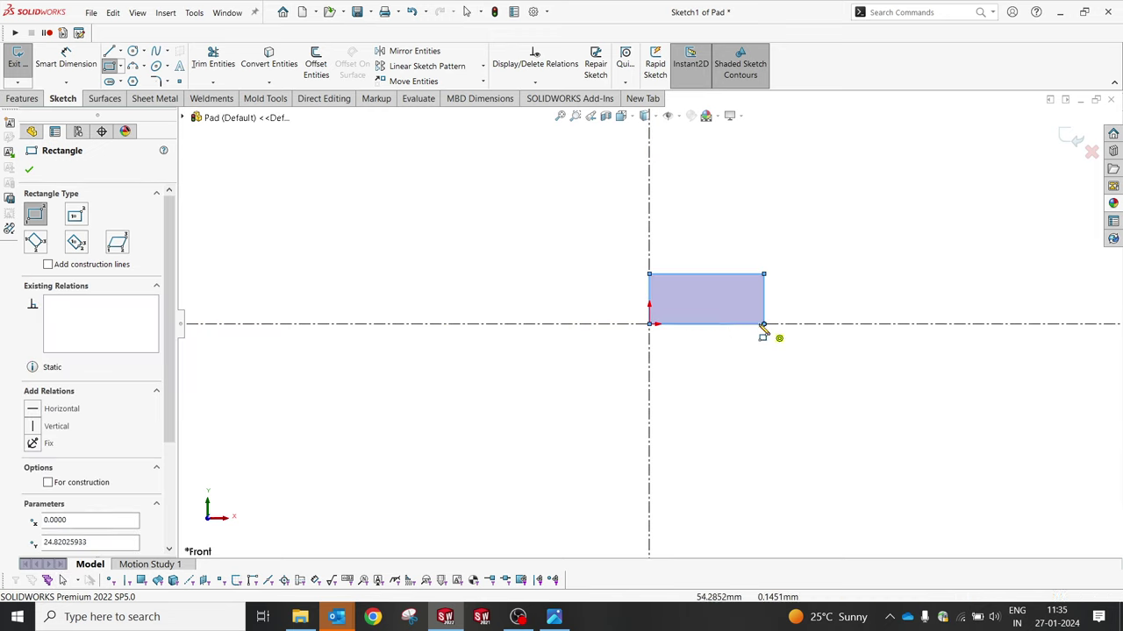
right_click(735, 198)
left_click(753, 209)
scroll(745, 239, "down", 2)
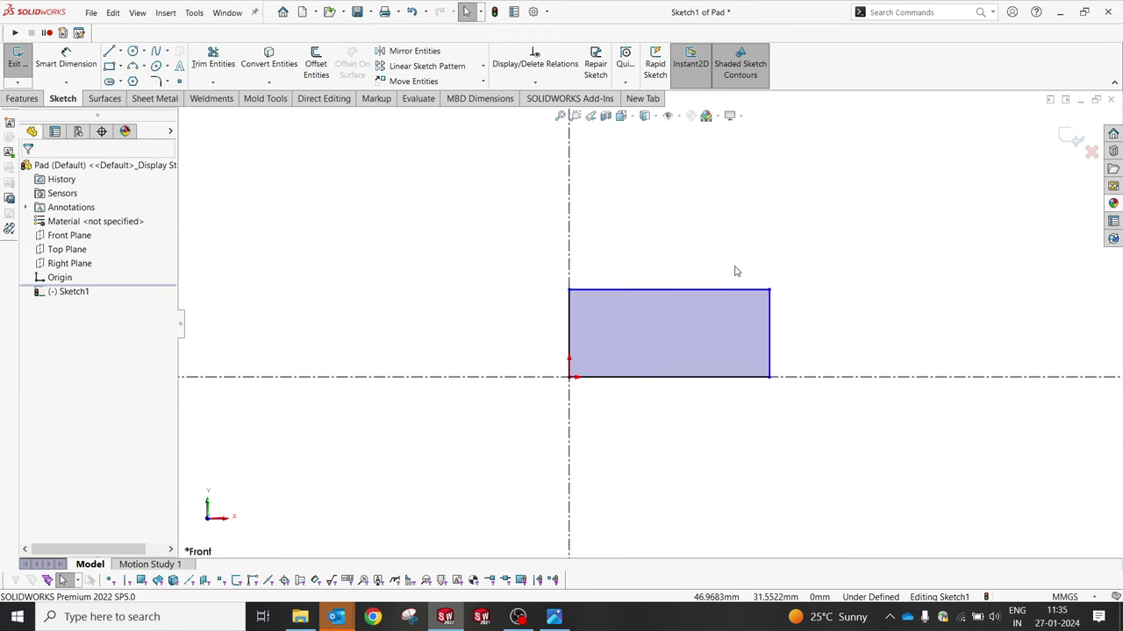
Step: Draw a three-point arc from left of the rectangle to its top-right corner, dipping below the top edge
left_click(132, 68)
left_click(481, 298)
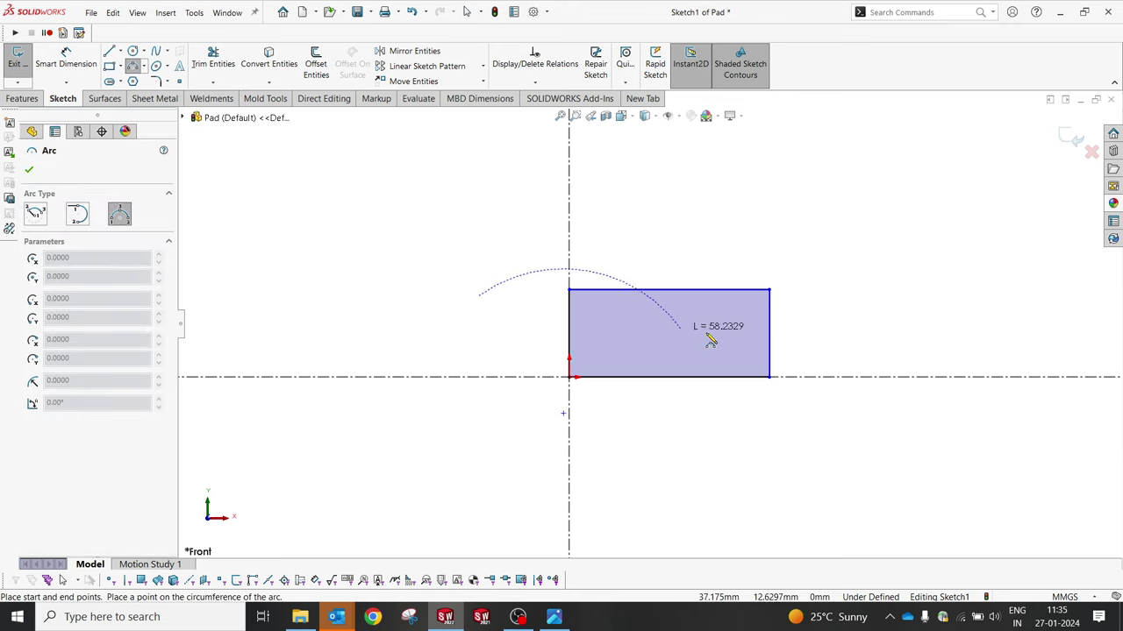
left_click(769, 291)
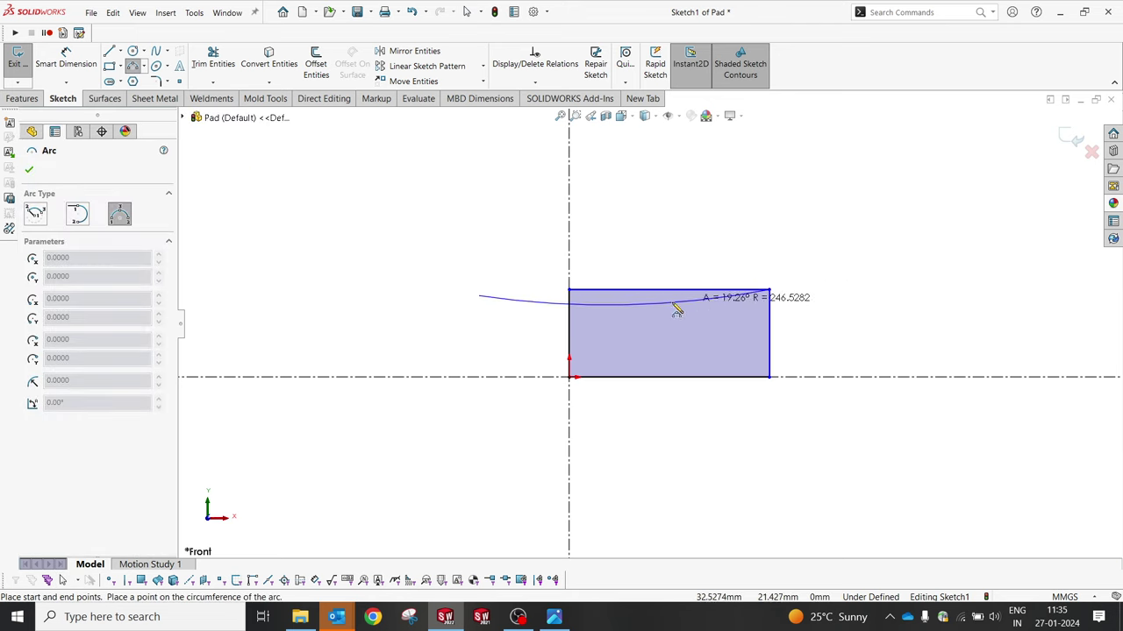
left_click(614, 312)
key("Escape")
Step: Trim away the rectangle's top edge and the leftover left arc segment
left_click(213, 60)
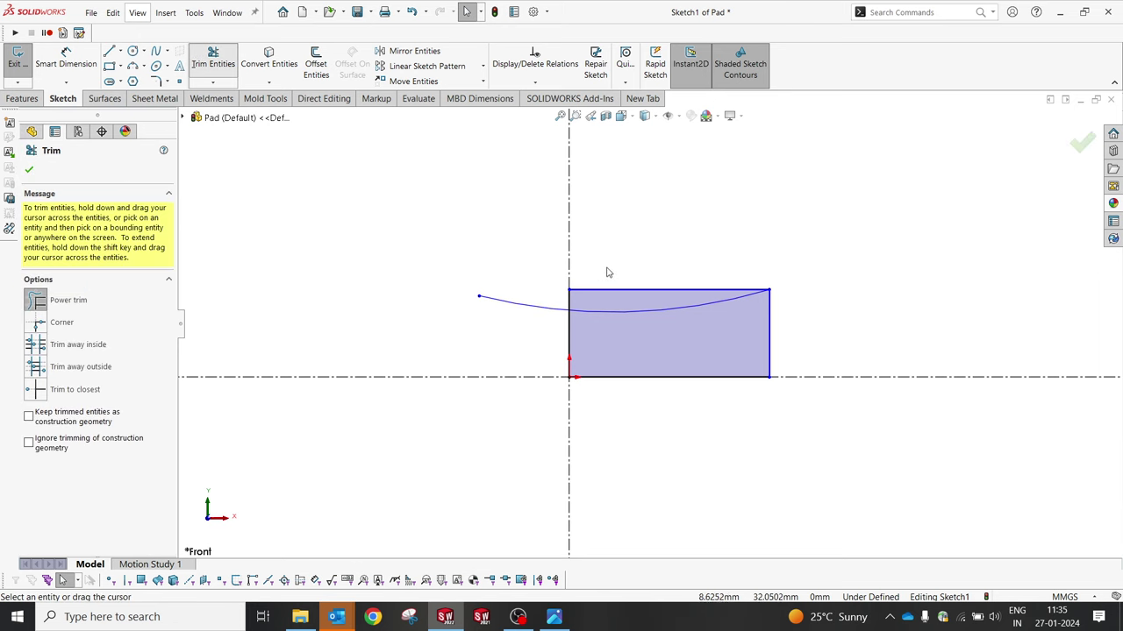
scroll(605, 267, "down", 3)
left_click_drag(602, 316, 553, 325)
key("Escape")
left_click(544, 346)
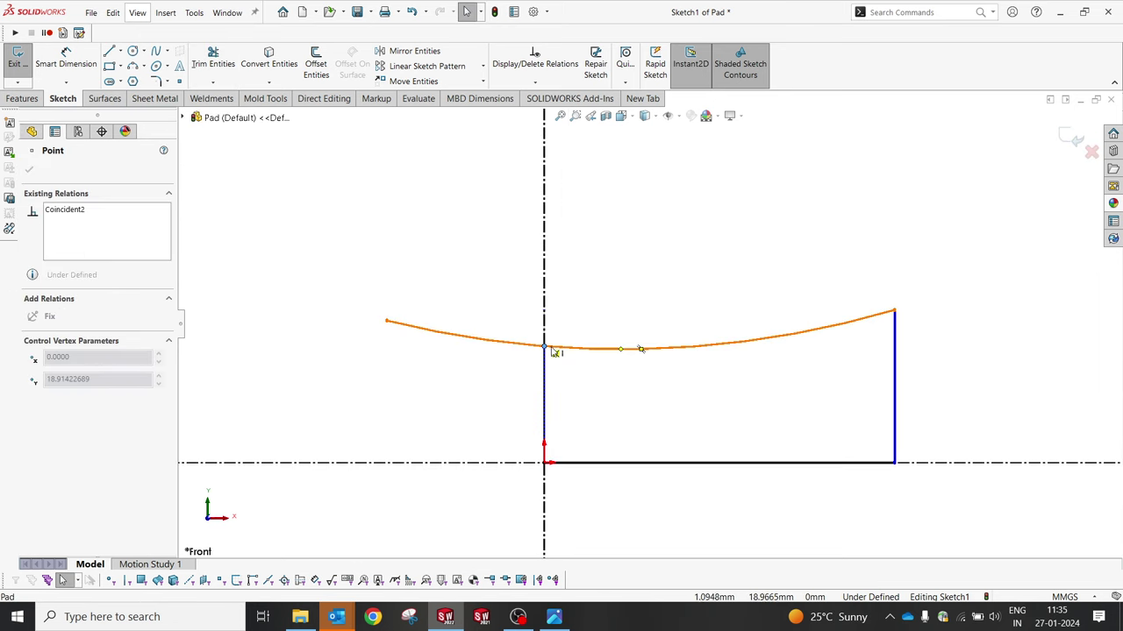
left_click(308, 251)
left_click(213, 60)
left_click_drag(444, 286, 465, 386)
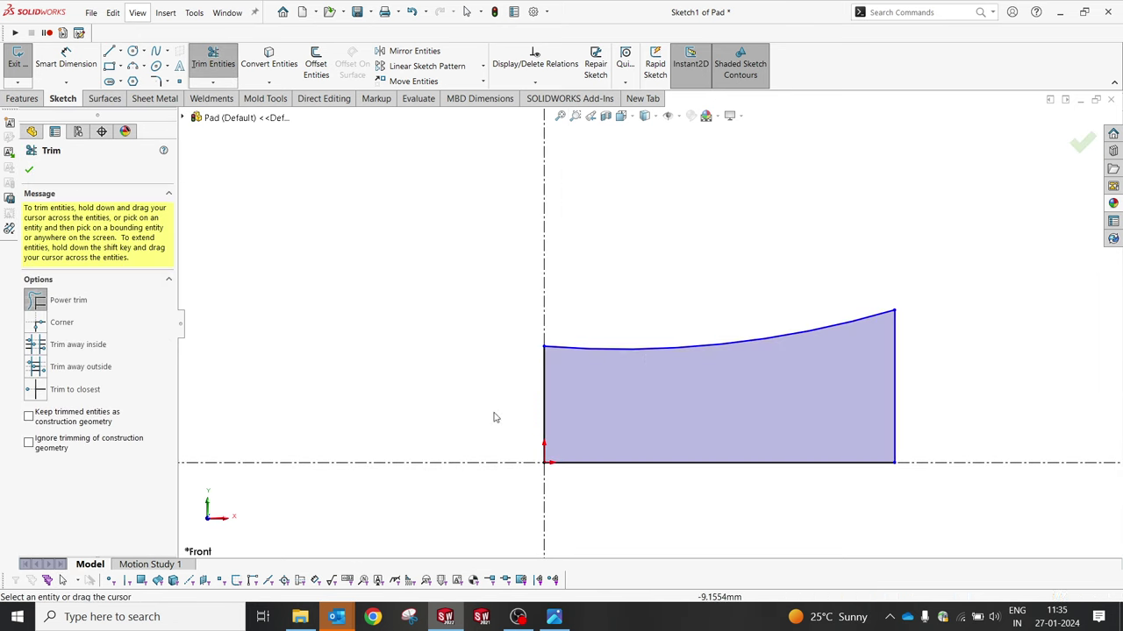
key("Escape")
scroll(653, 329, "up", 3)
Step: Dimension the top arc to radius 55
left_click(691, 338)
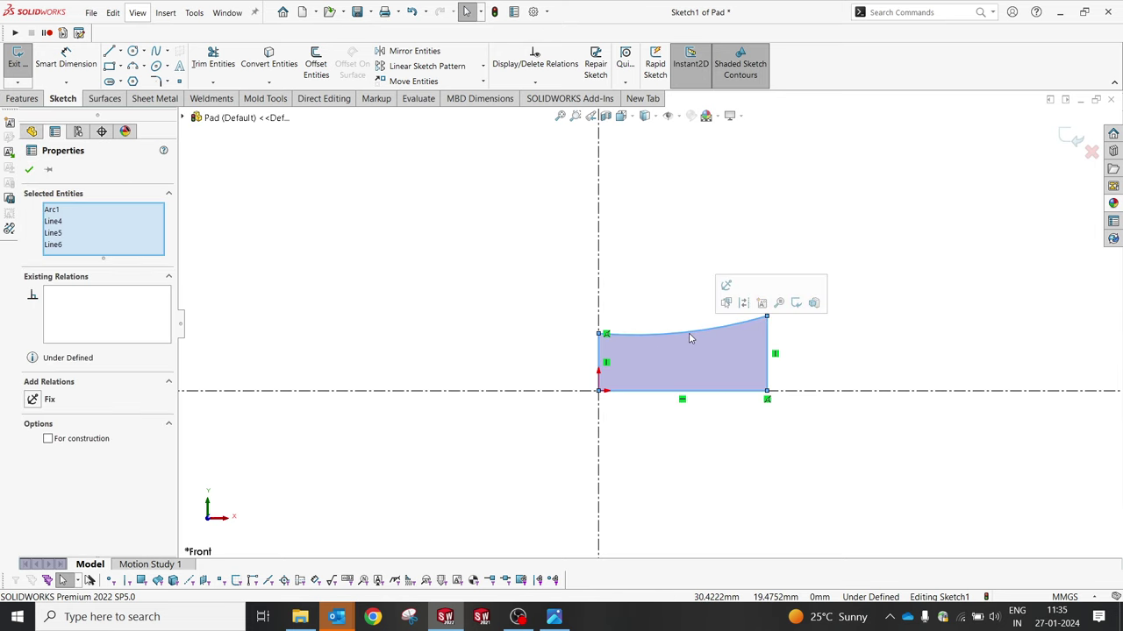
scroll(621, 263, "up", 2)
right_click_drag(704, 255, 649, 226)
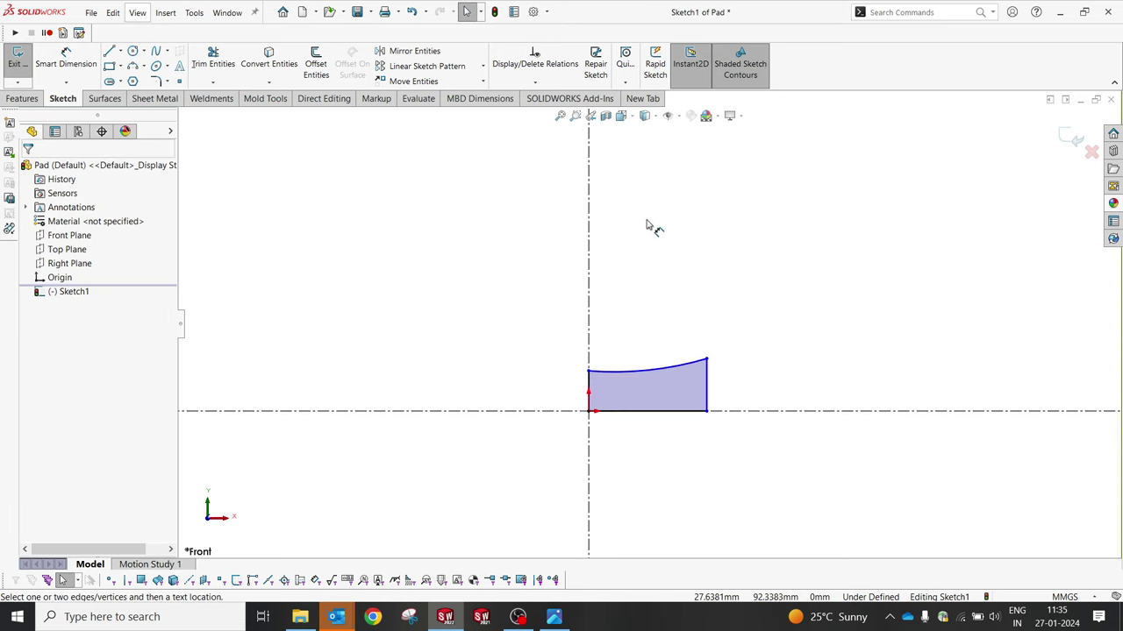
left_click(659, 368)
left_click(633, 312)
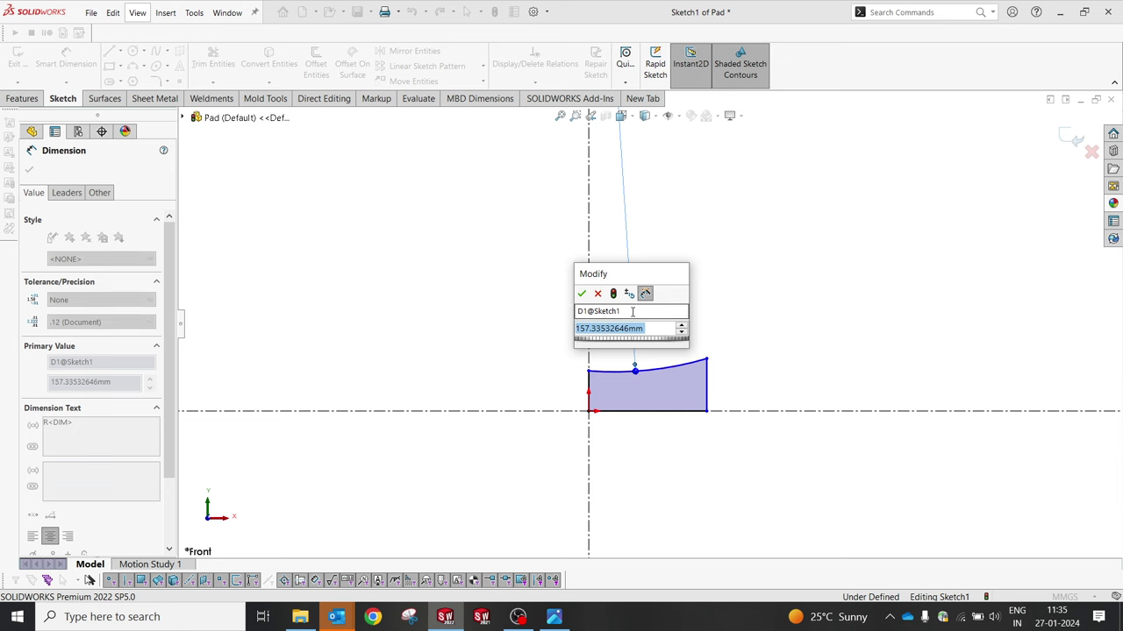
type("55")
key("Return")
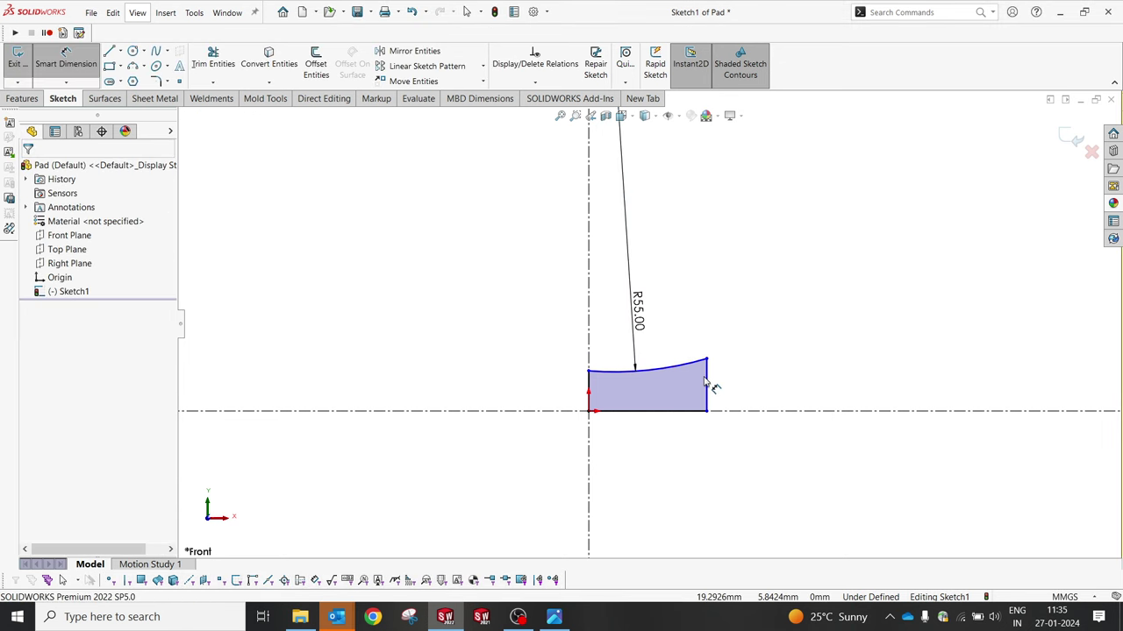
Step: Add a 55 diameter dimension from the right edge across the centreline
left_click(707, 389)
left_click(589, 351)
left_click(564, 492)
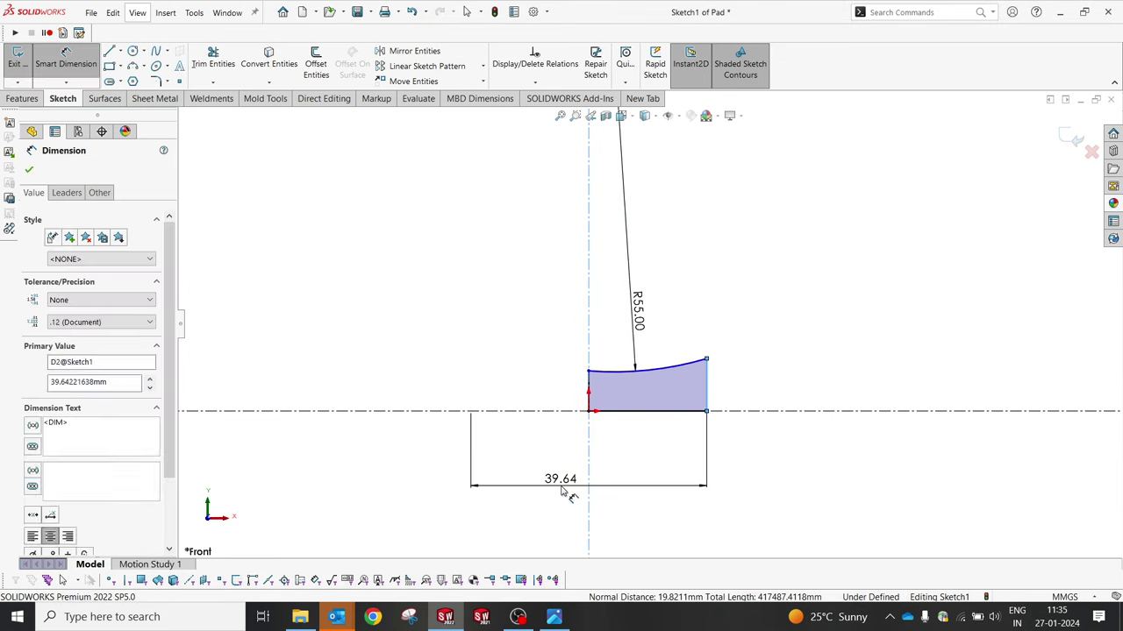
type("55")
key("Return")
left_click(787, 377)
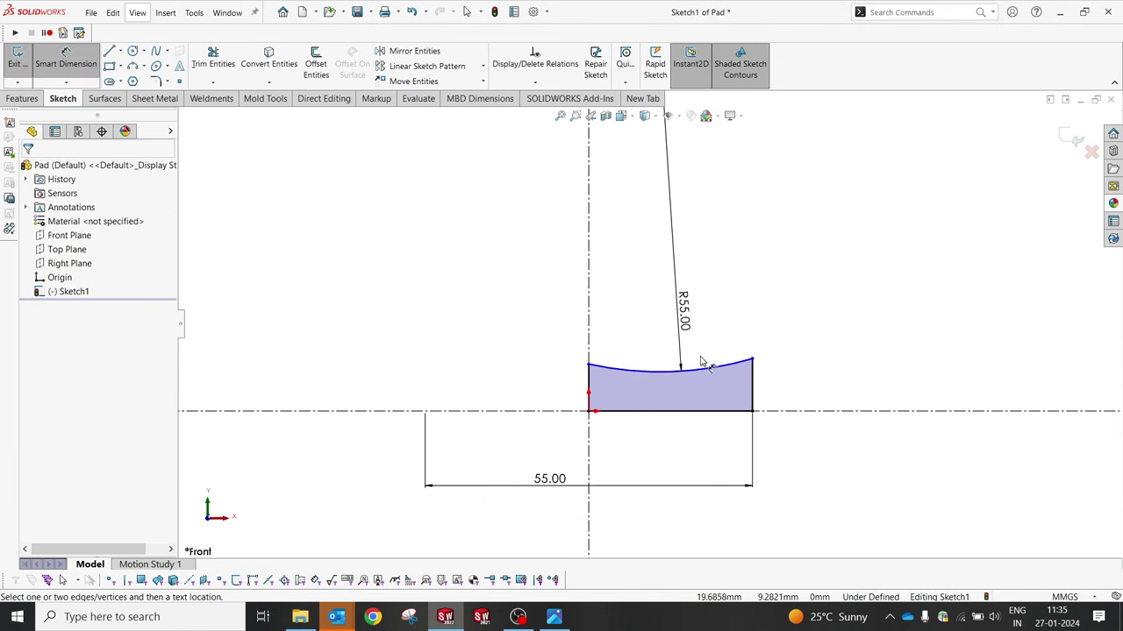
scroll(667, 328, "up", 5)
scroll(656, 228, "down", 4)
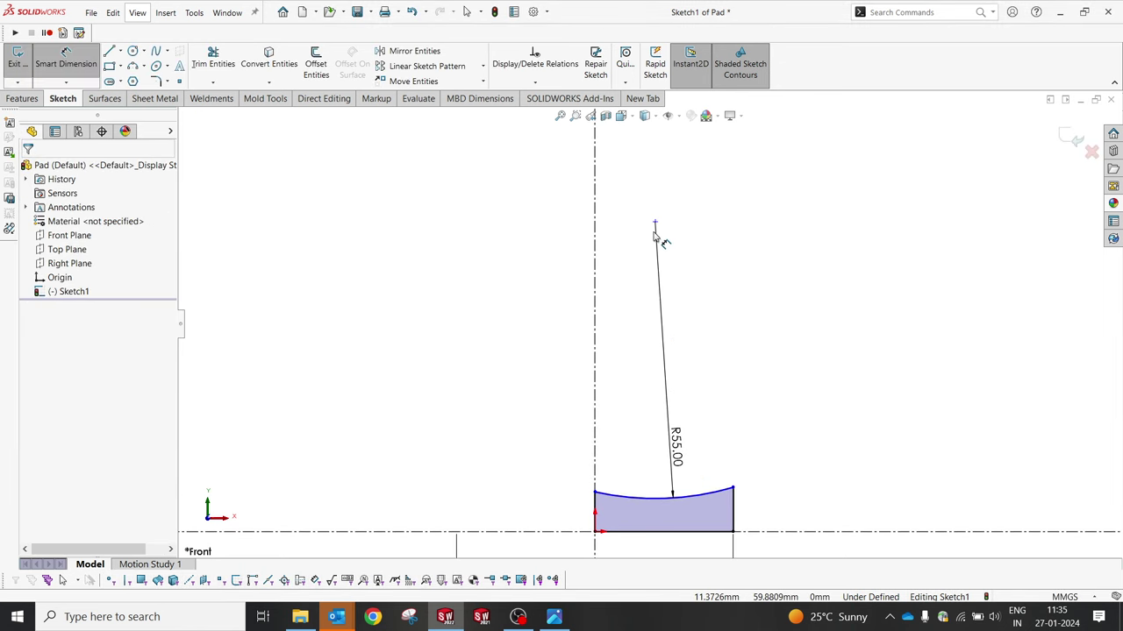
key("Escape")
Step: Make the arc centre coincident with the vertical centreline
left_click(656, 224)
left_click(596, 237, "ctrl")
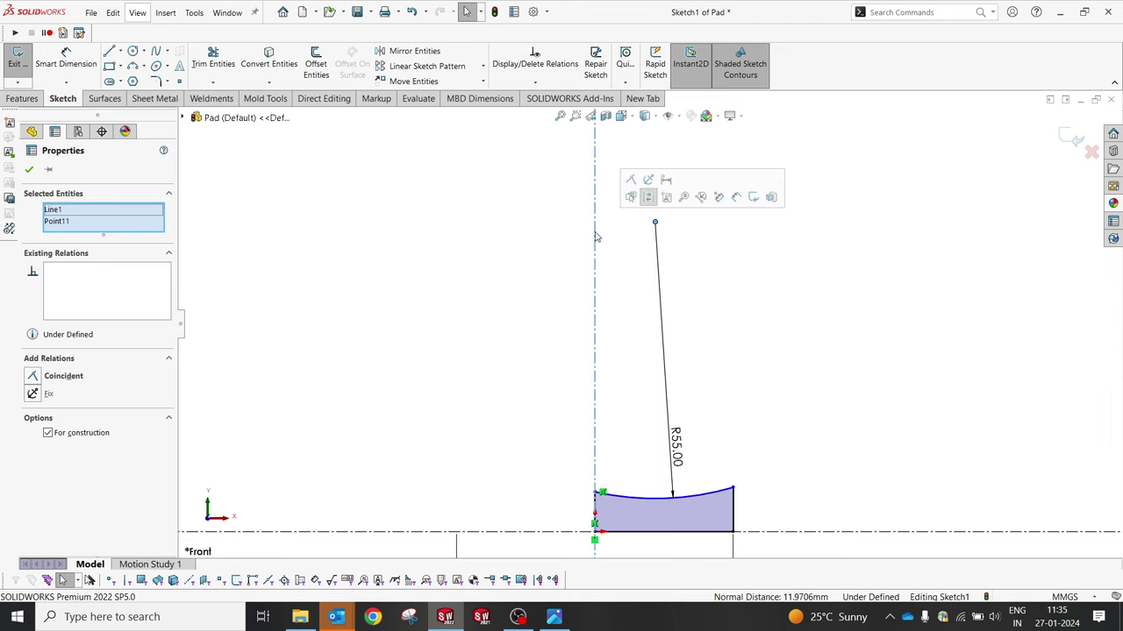
left_click(647, 198)
left_click(877, 386)
key("f")
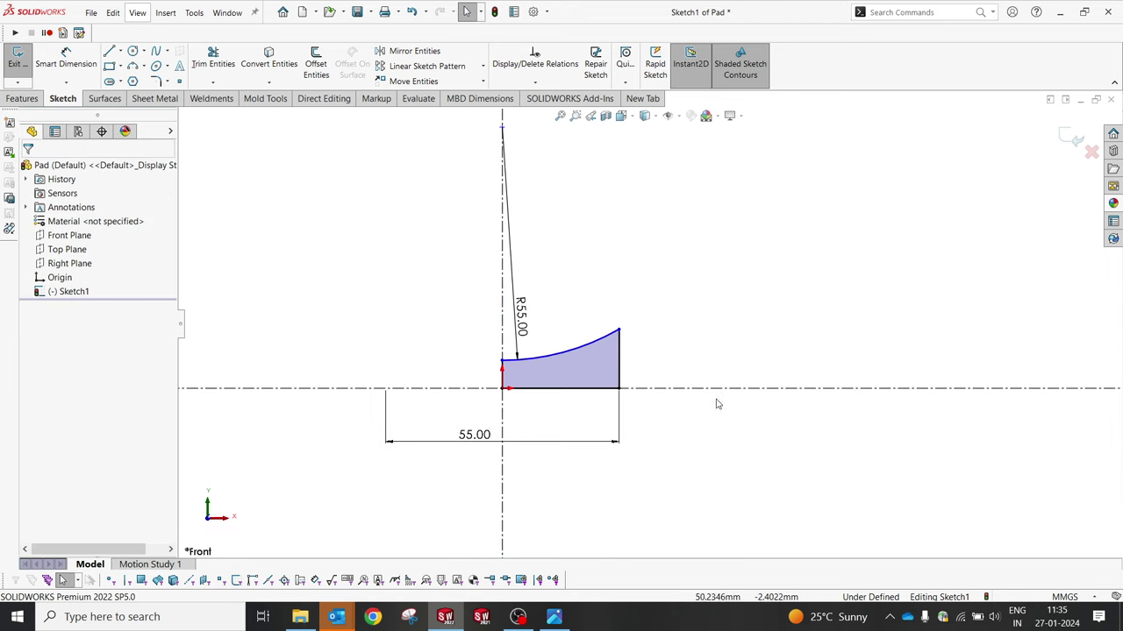
Step: Dimension the right edge to a height of 16
key("d")
left_click(620, 351)
left_click(667, 351)
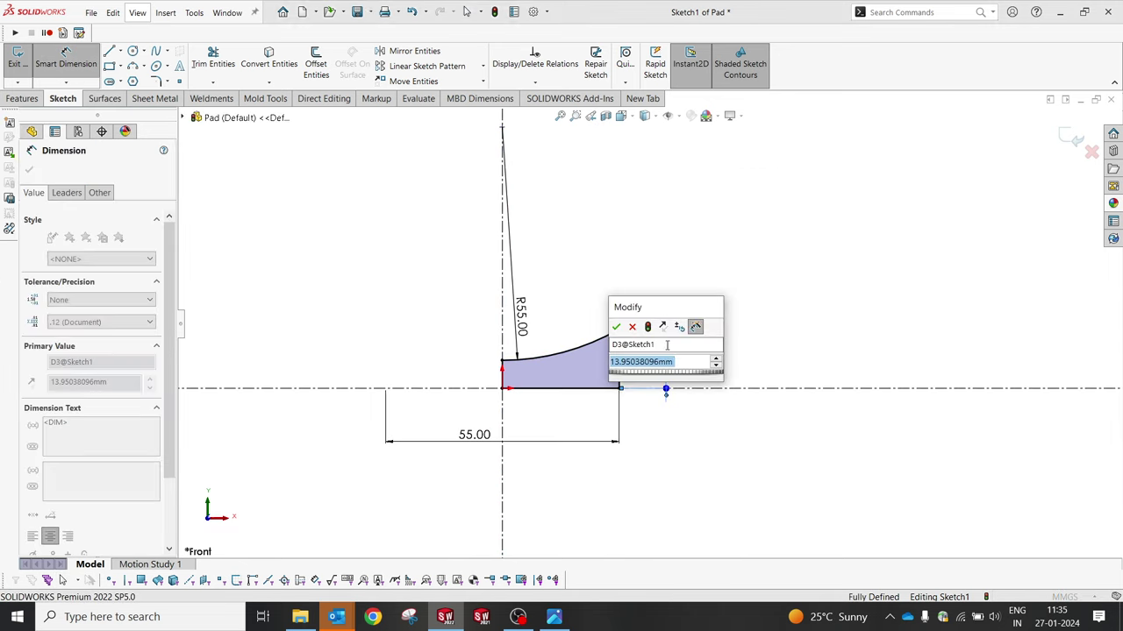
type("16")
key("Return")
left_click(685, 246)
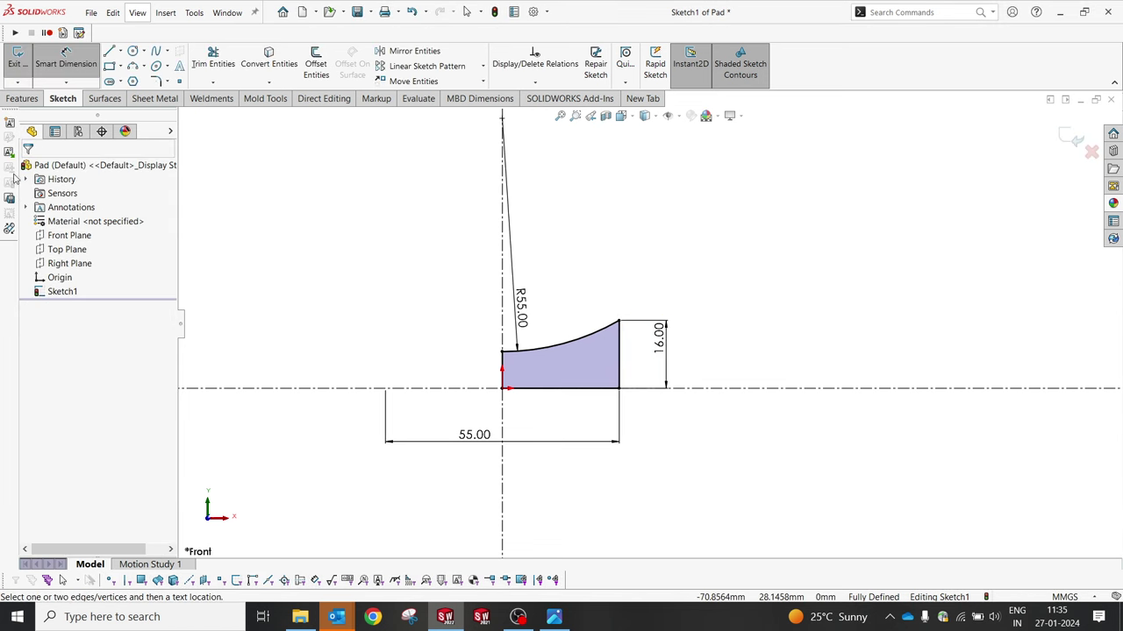
left_click(23, 99)
Step: Revolve the profile 360° about the vertical centreline into the Pad disc, then bring up hob.jpg
left_click(66, 63)
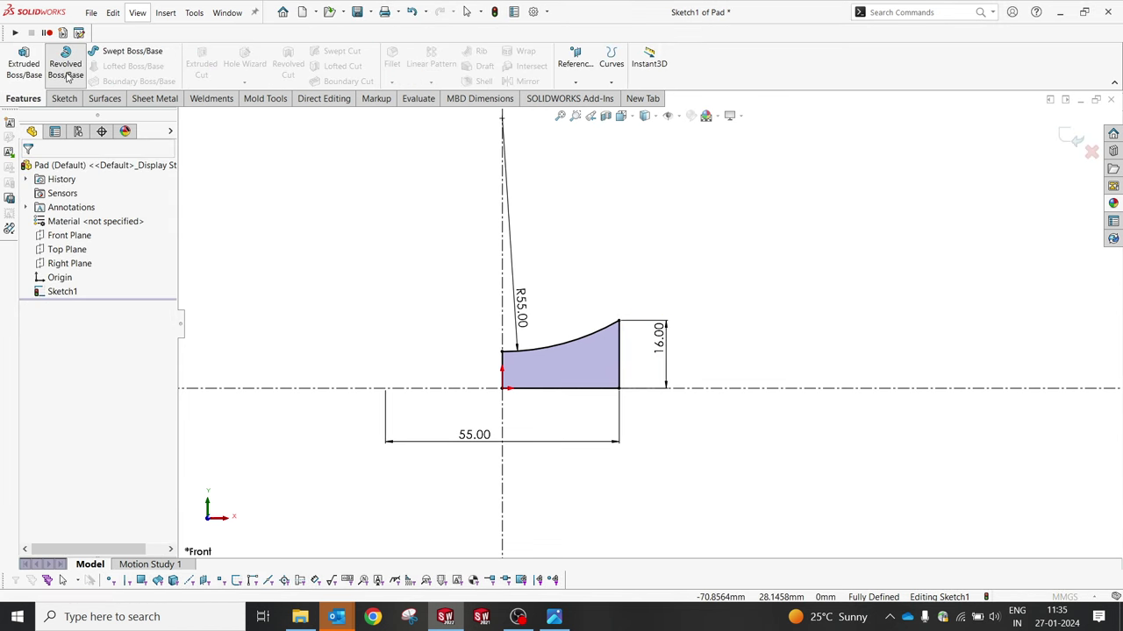
left_click(535, 220)
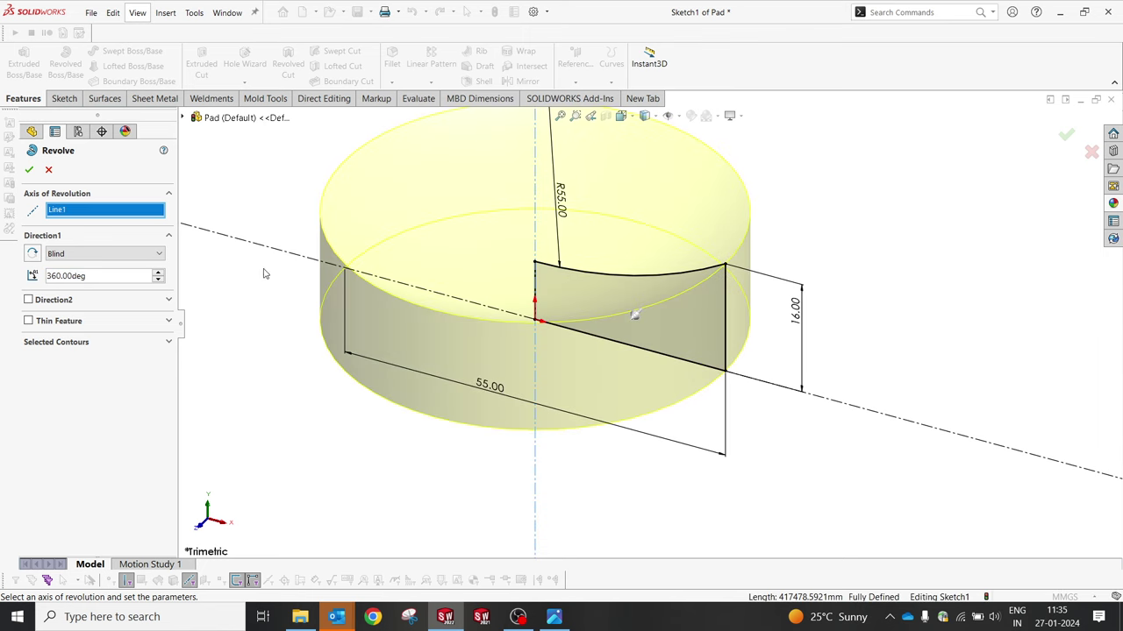
left_click(27, 171)
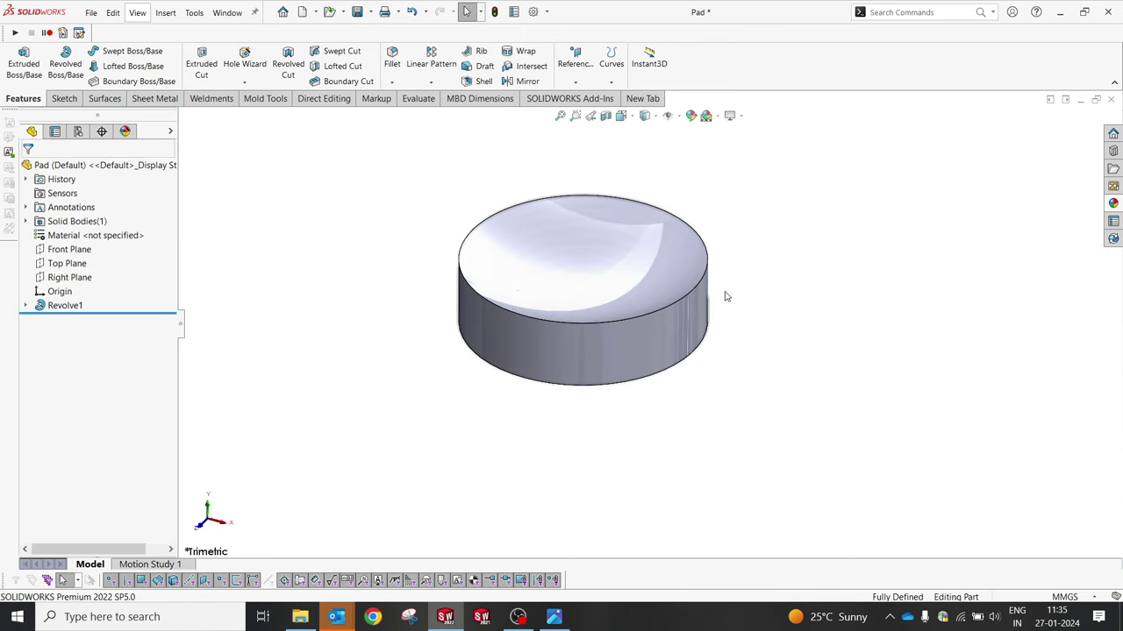
left_click(554, 617)
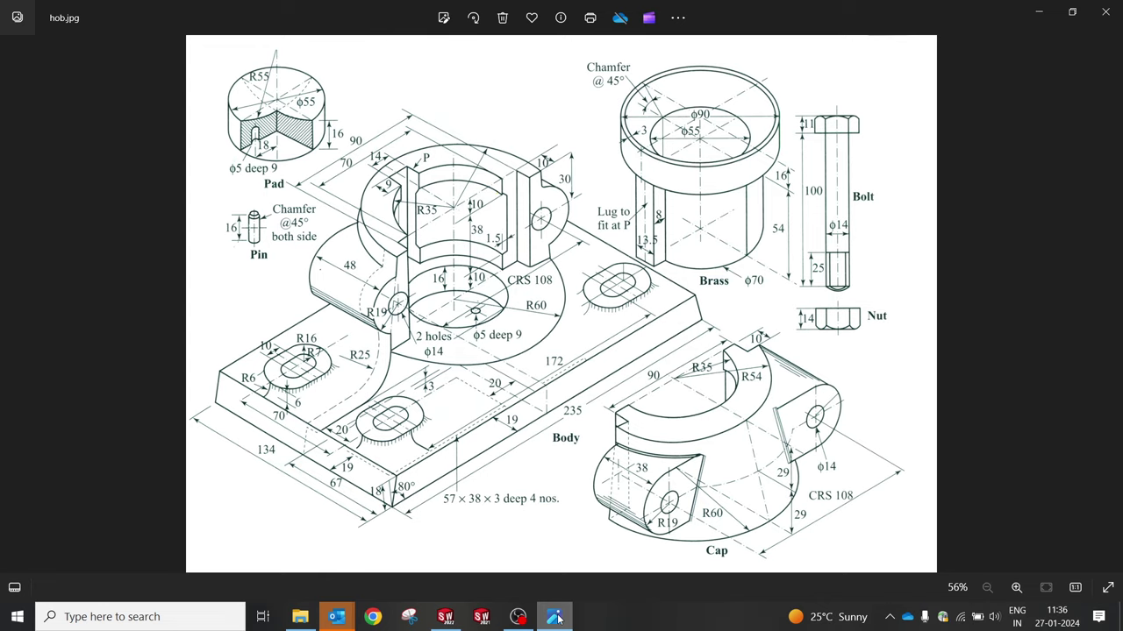
Step: Select the Pad disc's flat circular underside and start a Hole Wizard hole on it
left_click(554, 617)
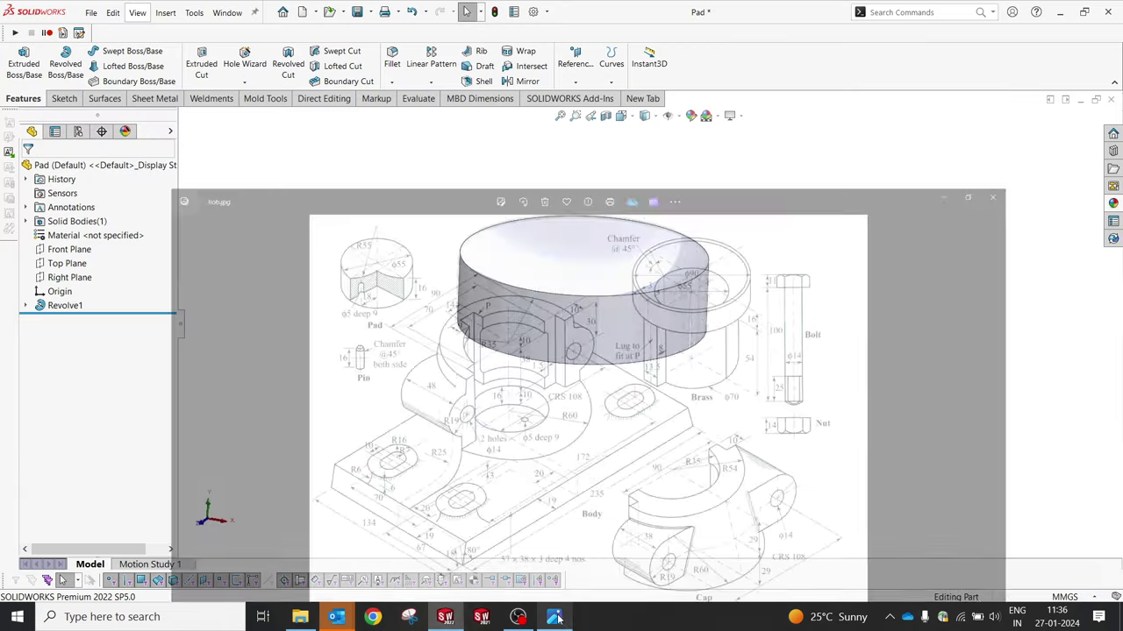
middle_click_drag(539, 319, 614, 263)
left_click(622, 260)
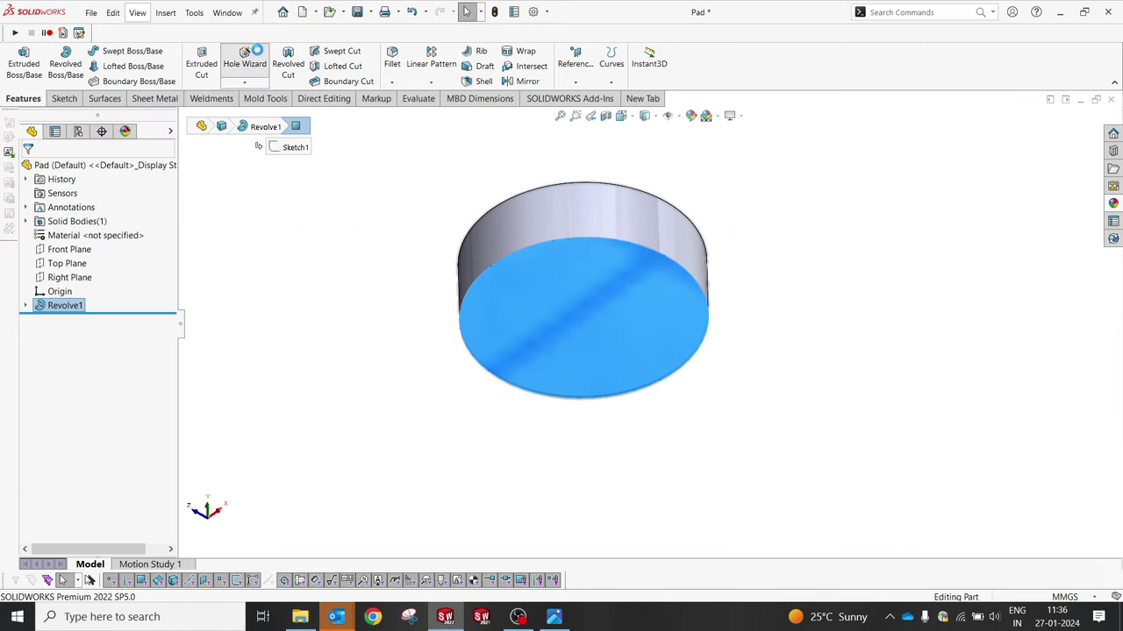
left_click(245, 58)
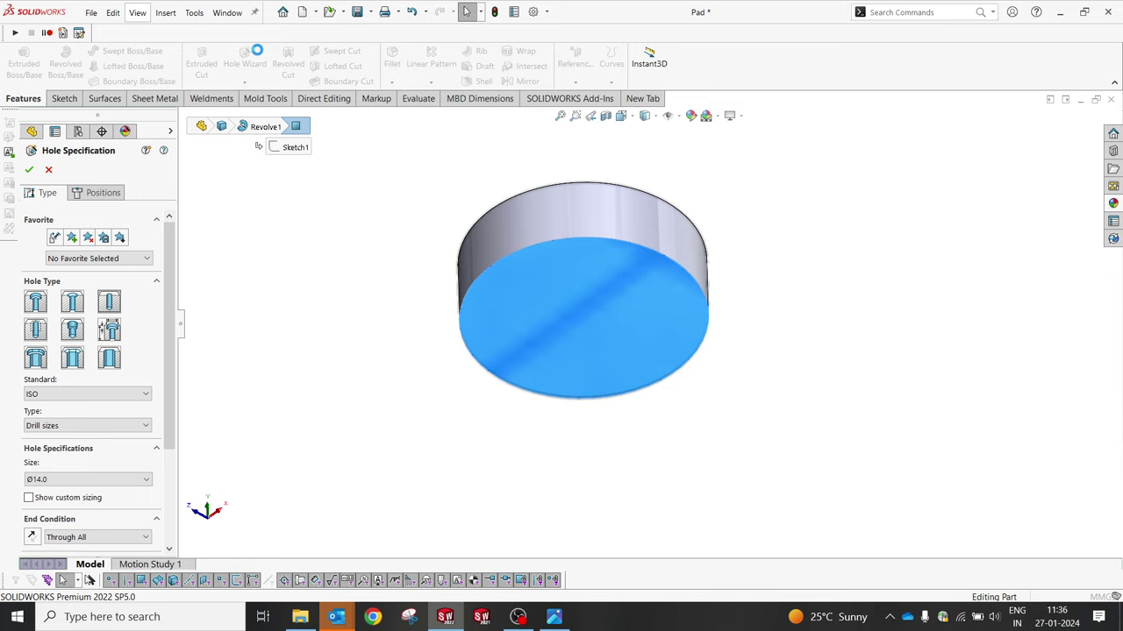
Step: Set the Hole Wizard hole type to a Ø5.0 dowel hole
left_click(73, 428)
left_click(67, 441)
left_click(64, 482)
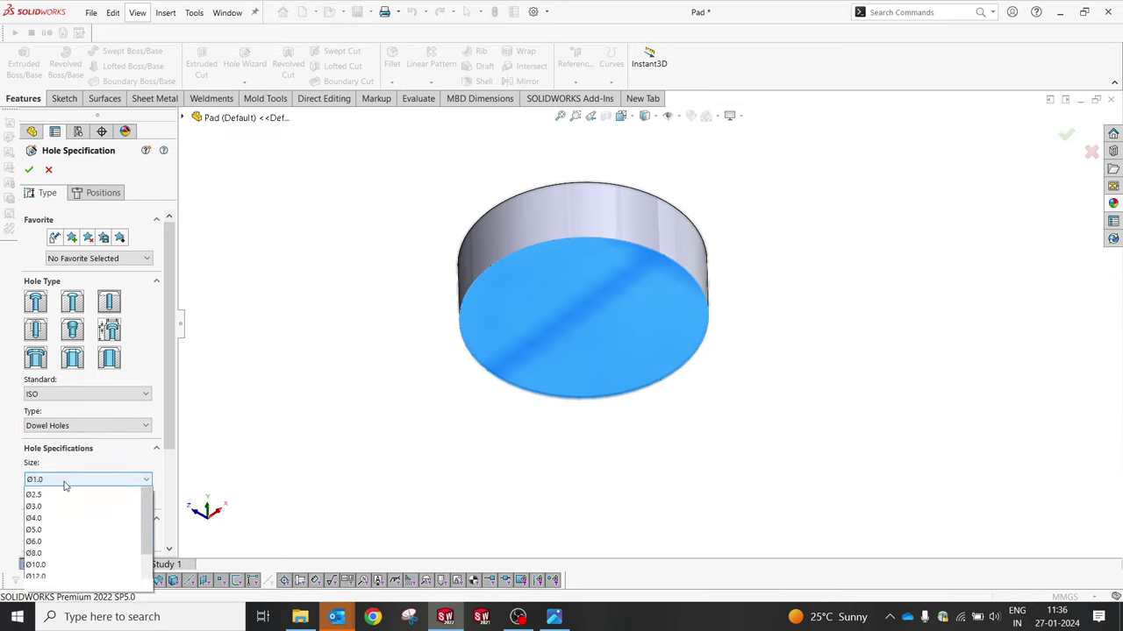
left_click(56, 566)
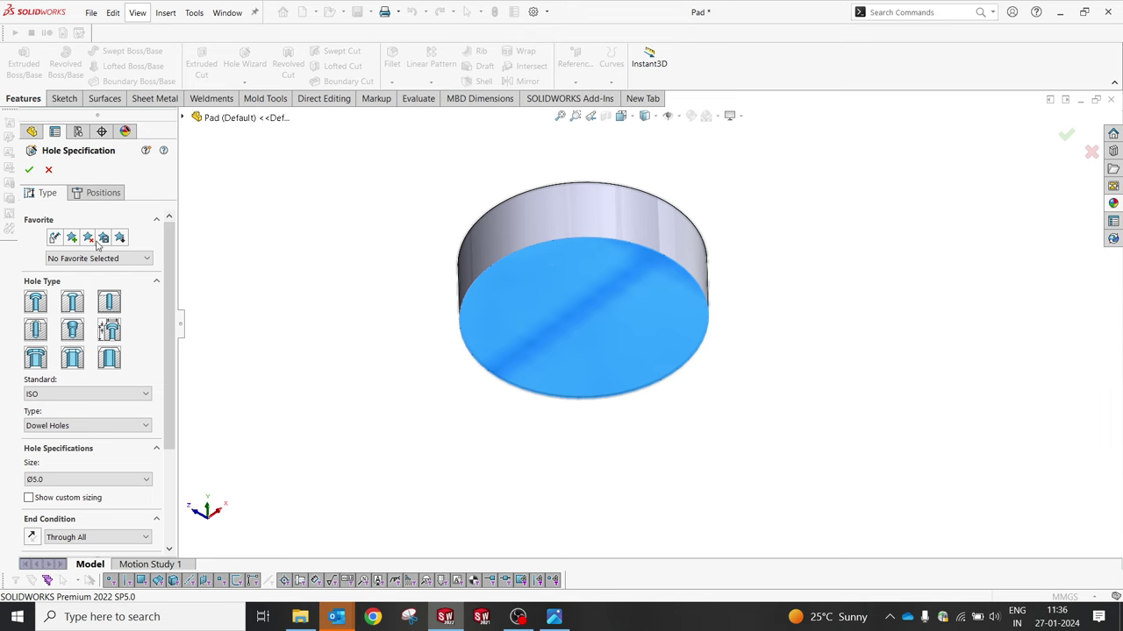
Step: Place the hole point on the face and dimension it 18 from the origin
left_click(97, 192)
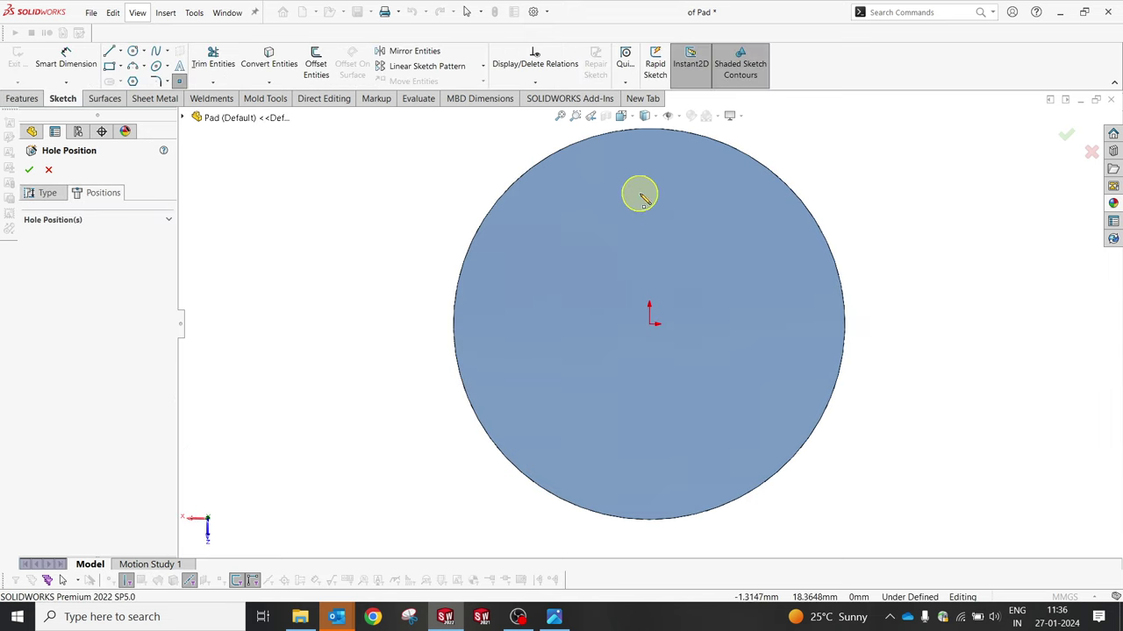
left_click(649, 198)
left_click(66, 60)
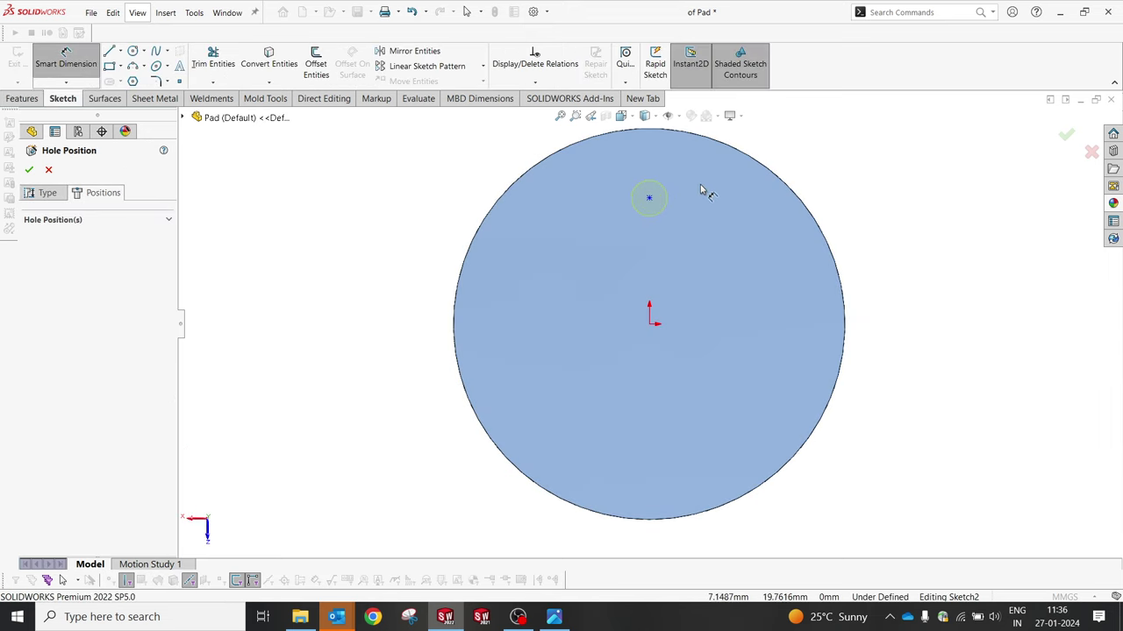
left_click(649, 200)
left_click(344, 271)
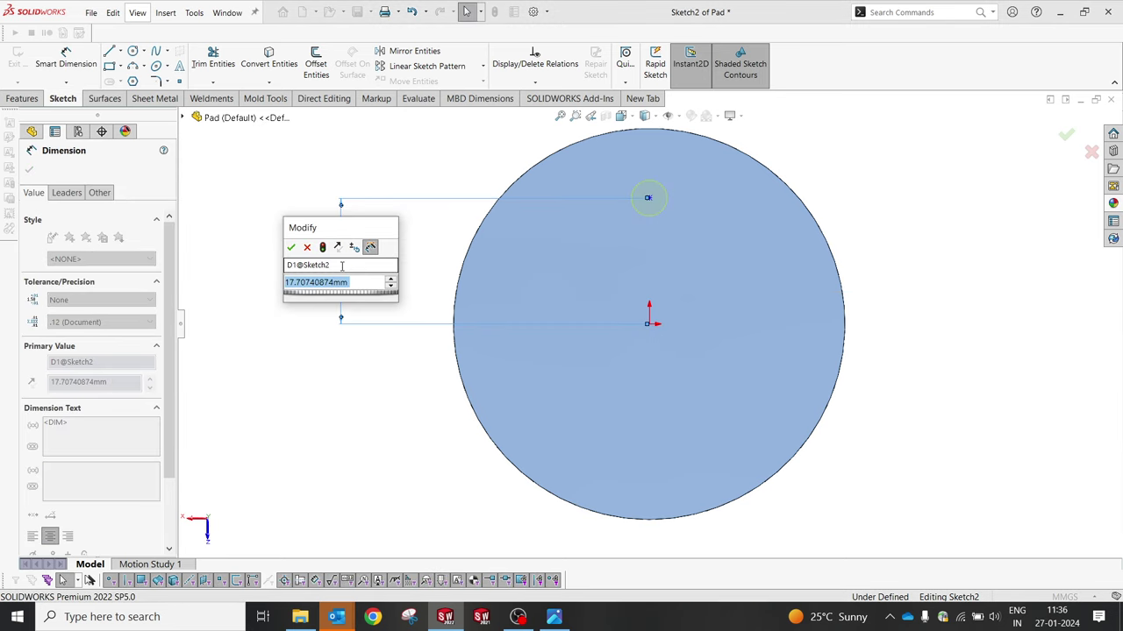
type("18")
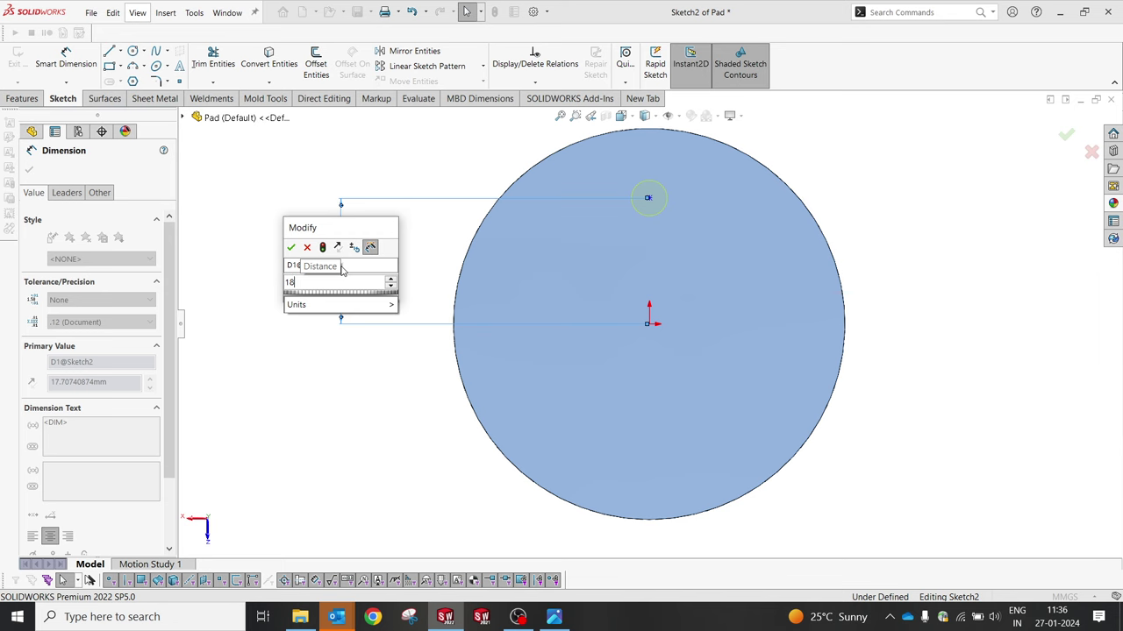
key("Return")
key("Escape")
Step: Align the hole point vertically with the origin
left_click(649, 196)
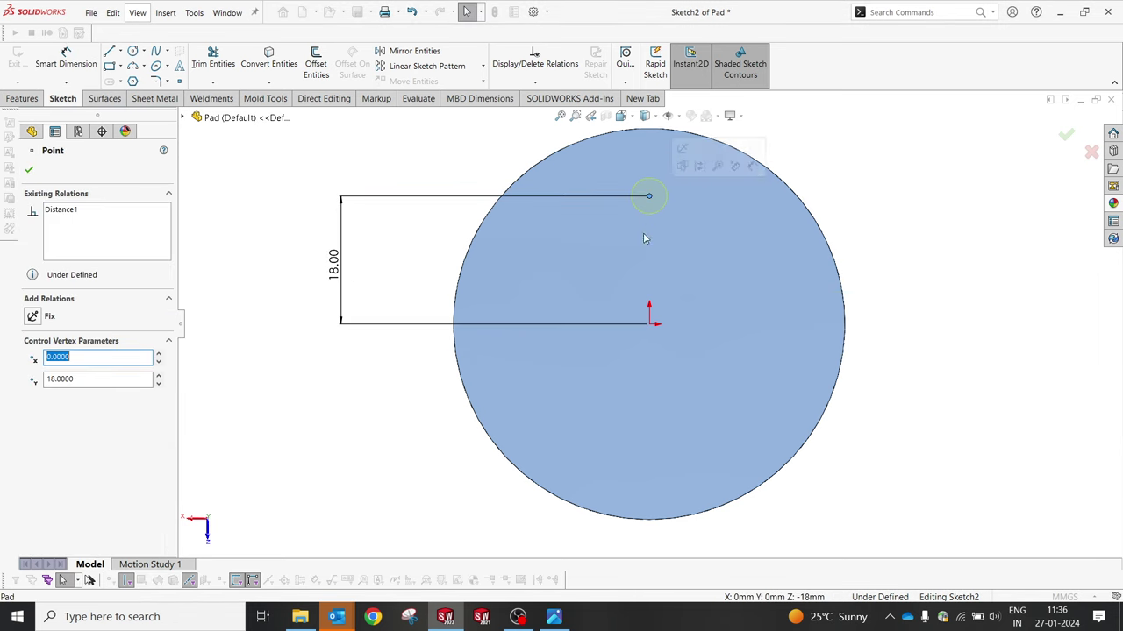
left_click(649, 324, "ctrl")
left_click(701, 274)
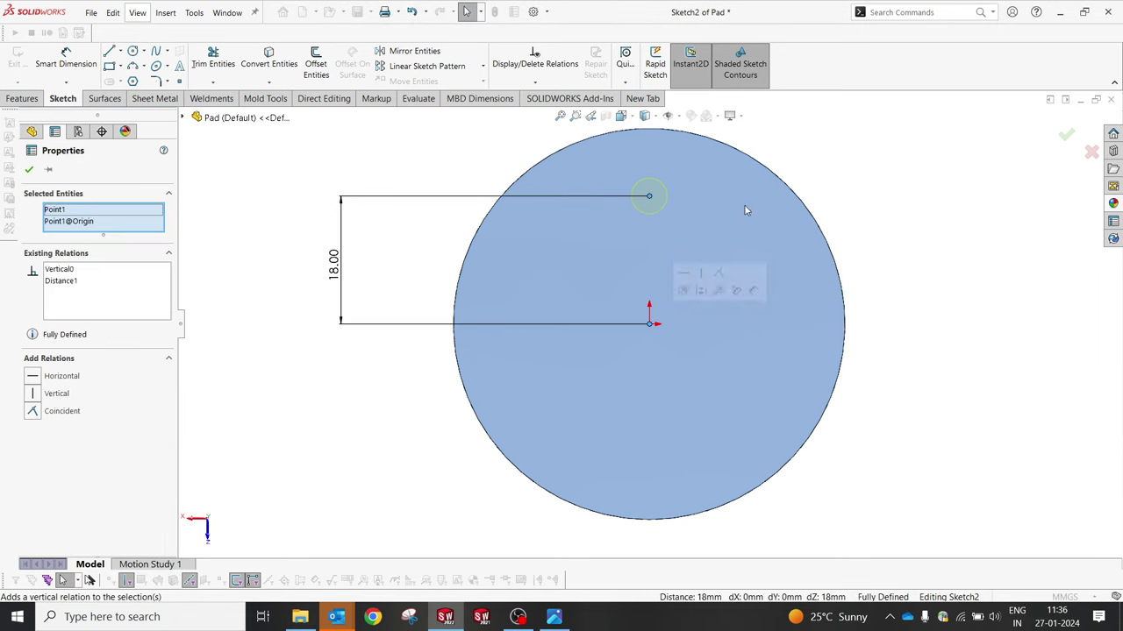
key("Escape")
key("ctrl+7")
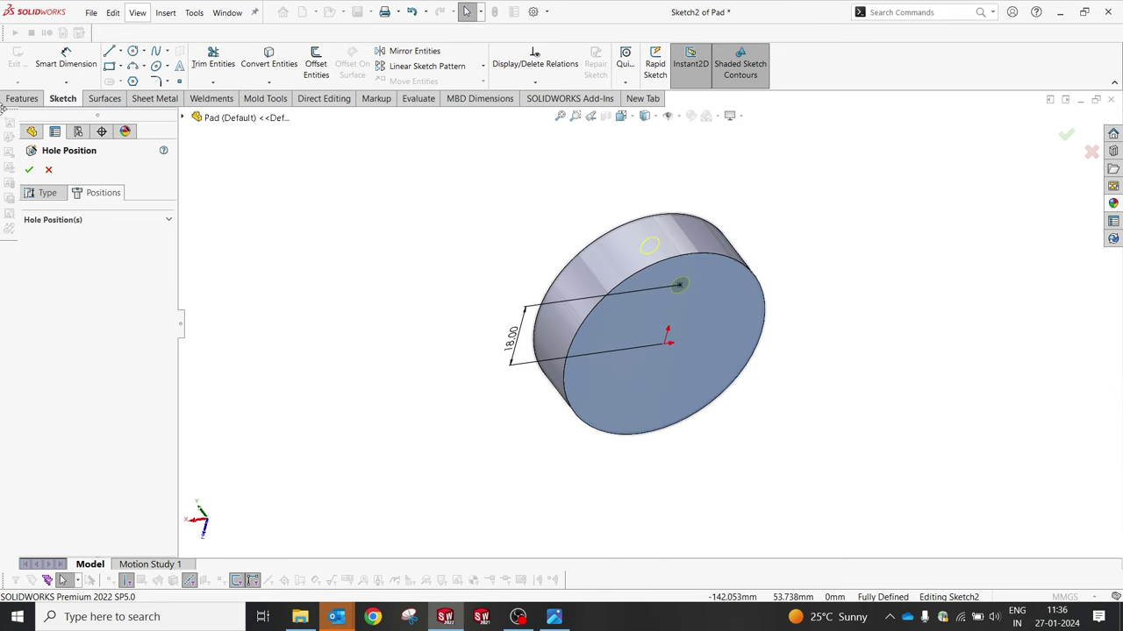
Step: Make the hole blind instead of through all and confirm the Ø5 dowel hole
left_click(47, 193)
left_click(83, 537)
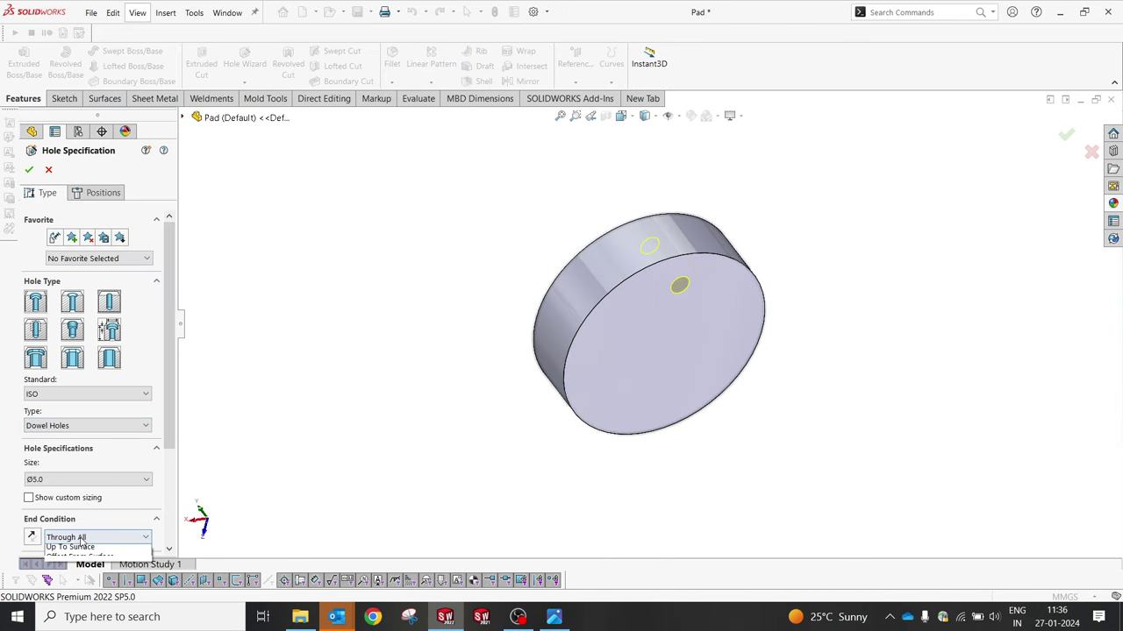
left_click(71, 548)
left_click_drag(171, 399, 172, 509)
left_click(28, 168)
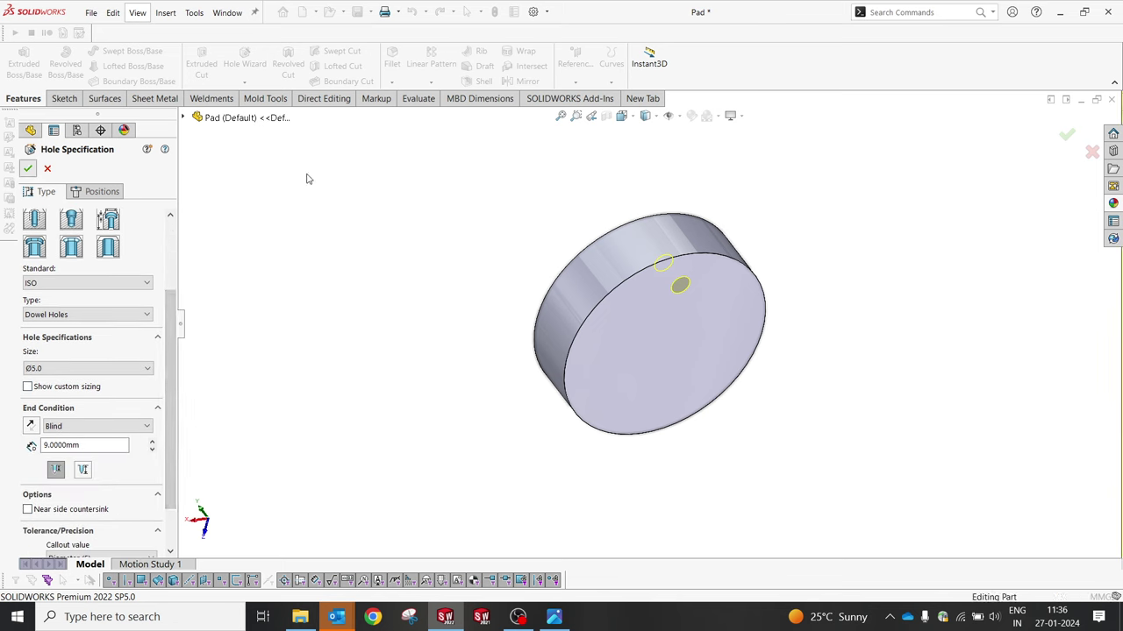
Step: Assign Brass as the Pad's material and bring up the hob.jpg reference drawing
middle_click_drag(629, 211, 632, 395)
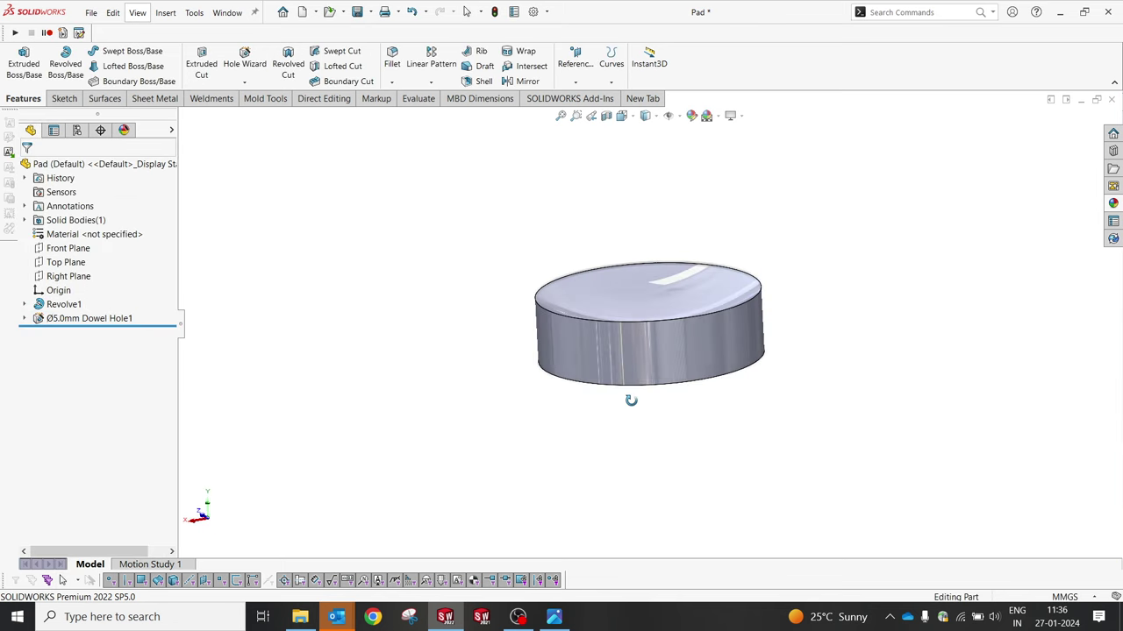
right_click(91, 238)
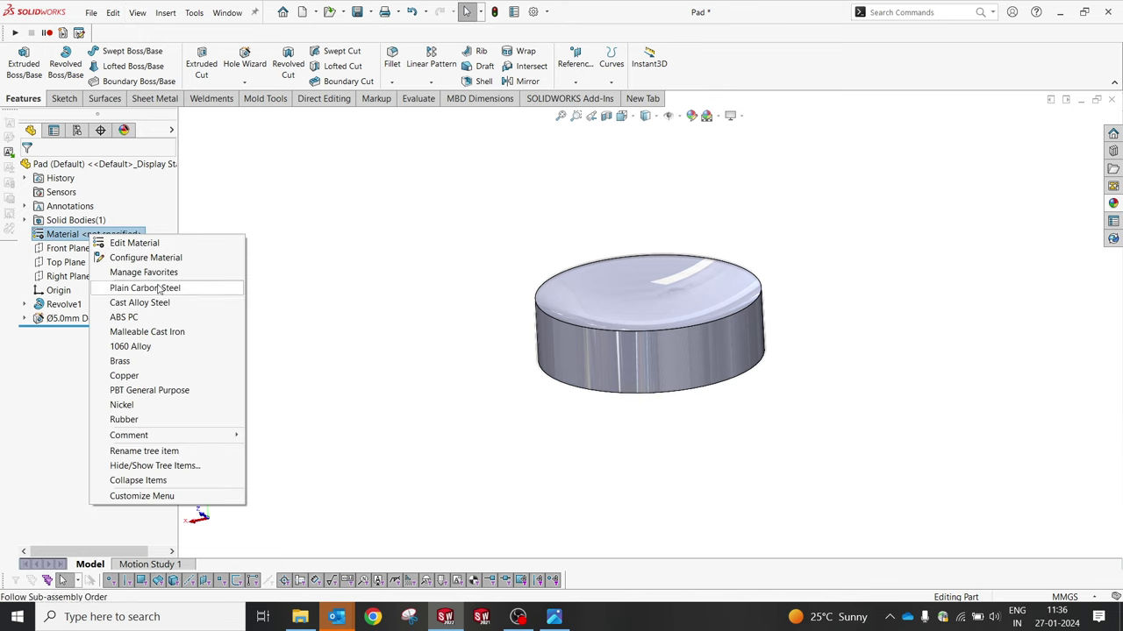
left_click(163, 361)
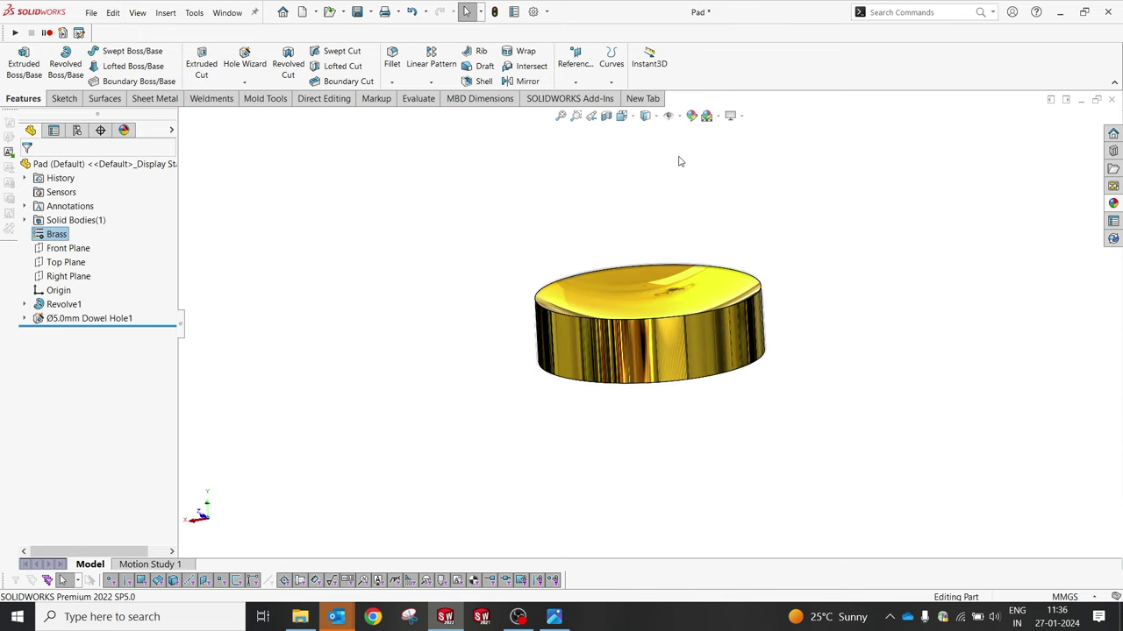
scroll(674, 245, "down", 3)
left_click(554, 617)
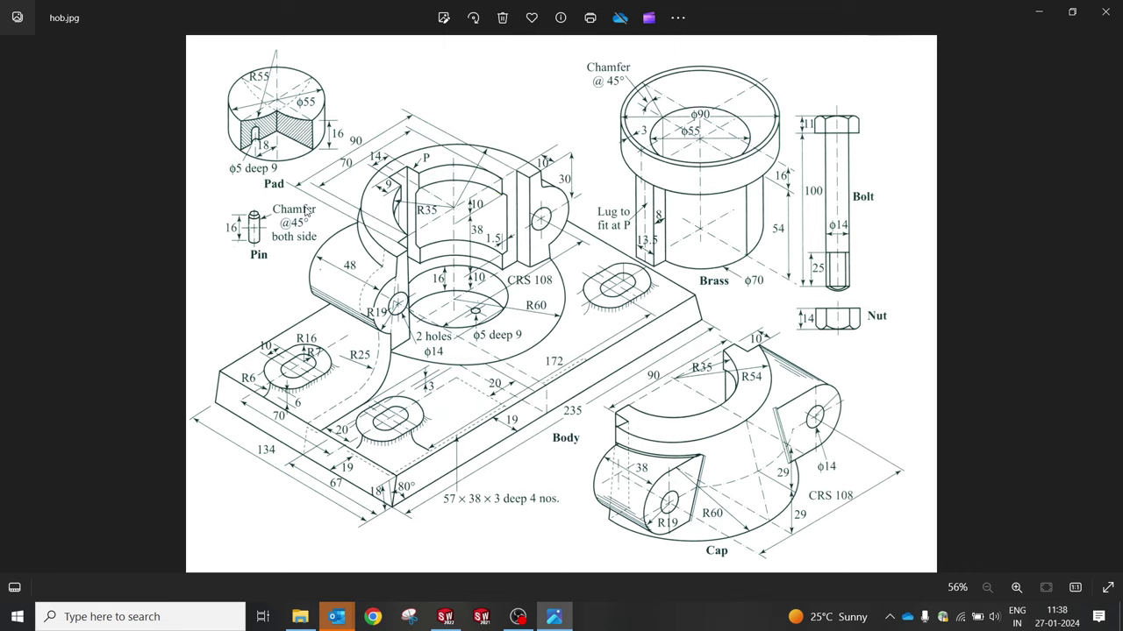
Step: Switch from the hob.jpg drawing back to the empty Pin part in SOLIDWORKS
left_click(445, 618)
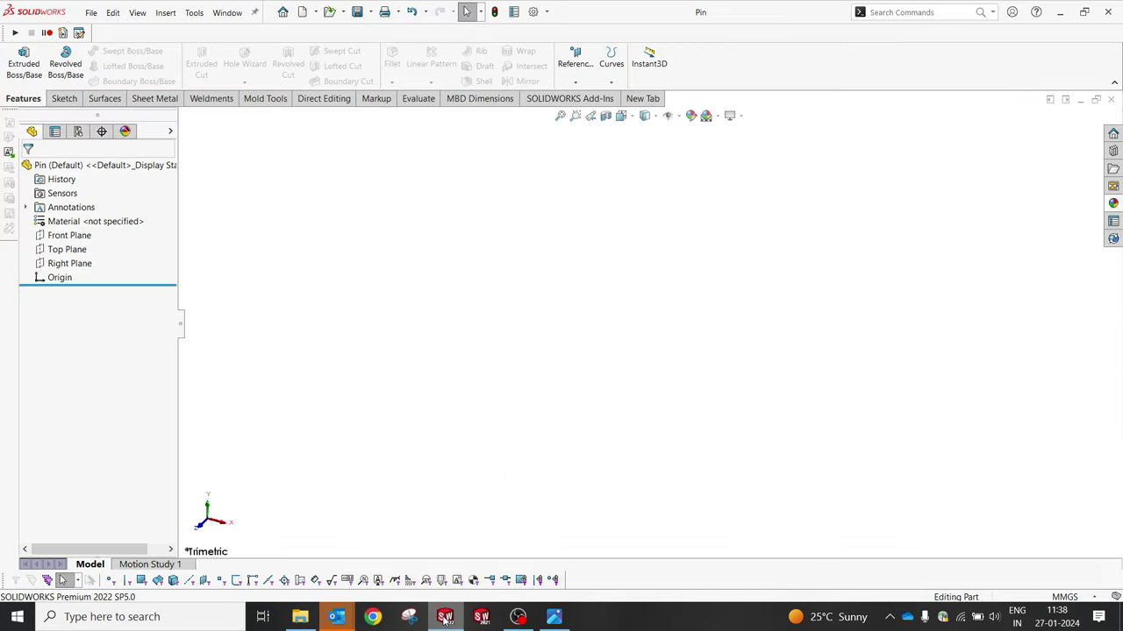
Step: Sketch a vertical centerline through the origin on the Front Plane
left_click(67, 234)
left_click(80, 211)
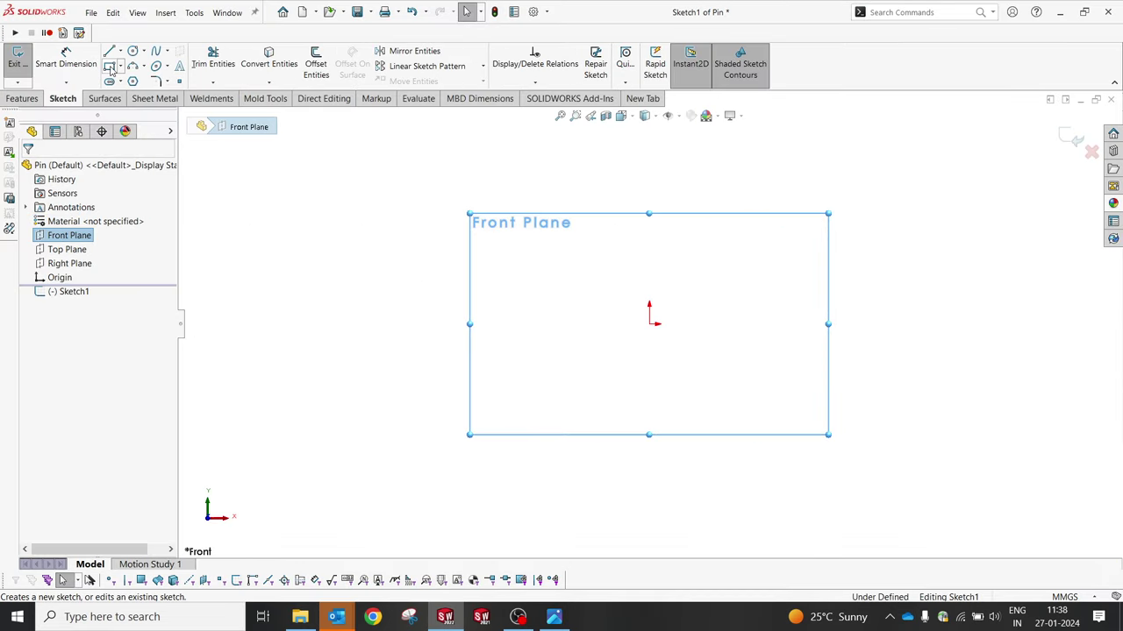
left_click(118, 51)
left_click(124, 79)
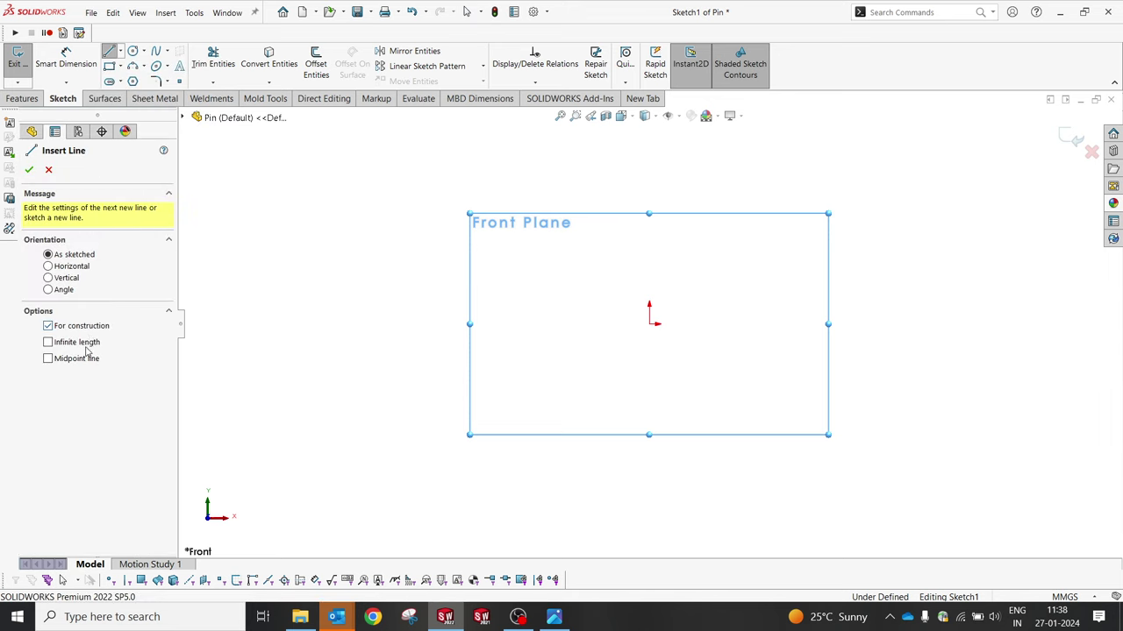
left_click(649, 316)
left_click(651, 344)
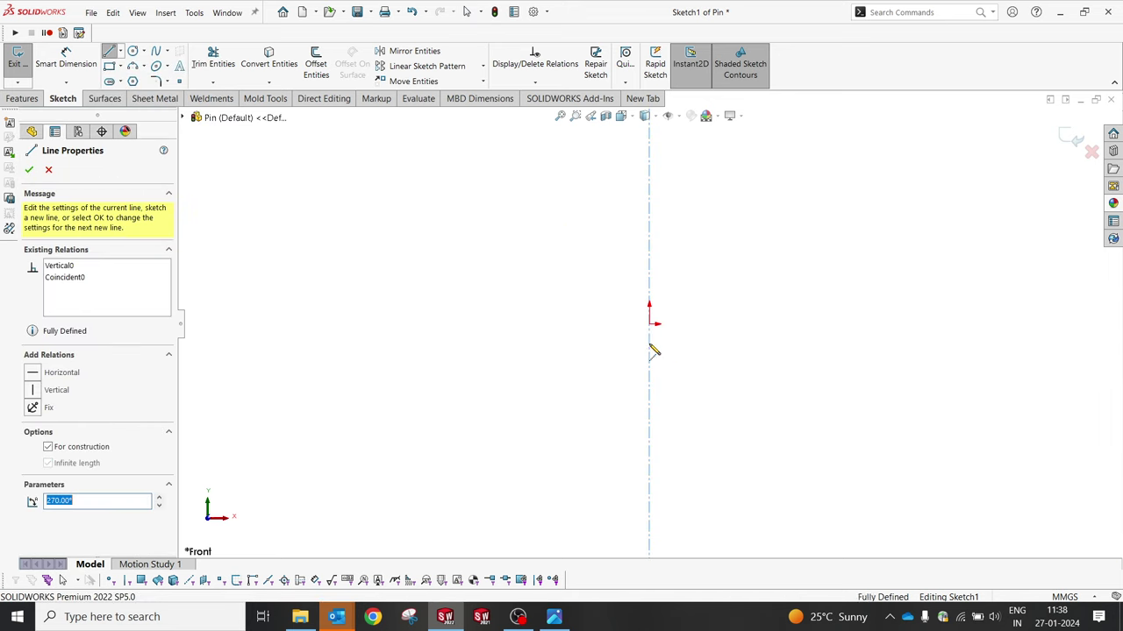
Step: Draw a corner rectangle starting at the origin beside the centerline
left_click(109, 66)
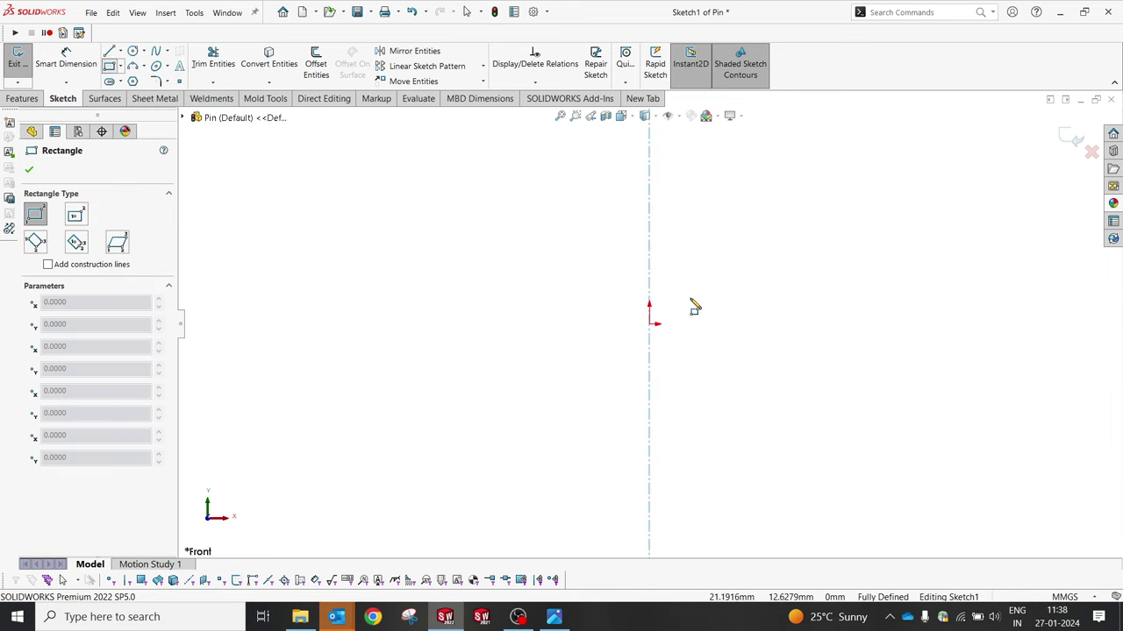
left_click(649, 325)
left_click(668, 259)
right_click(616, 257)
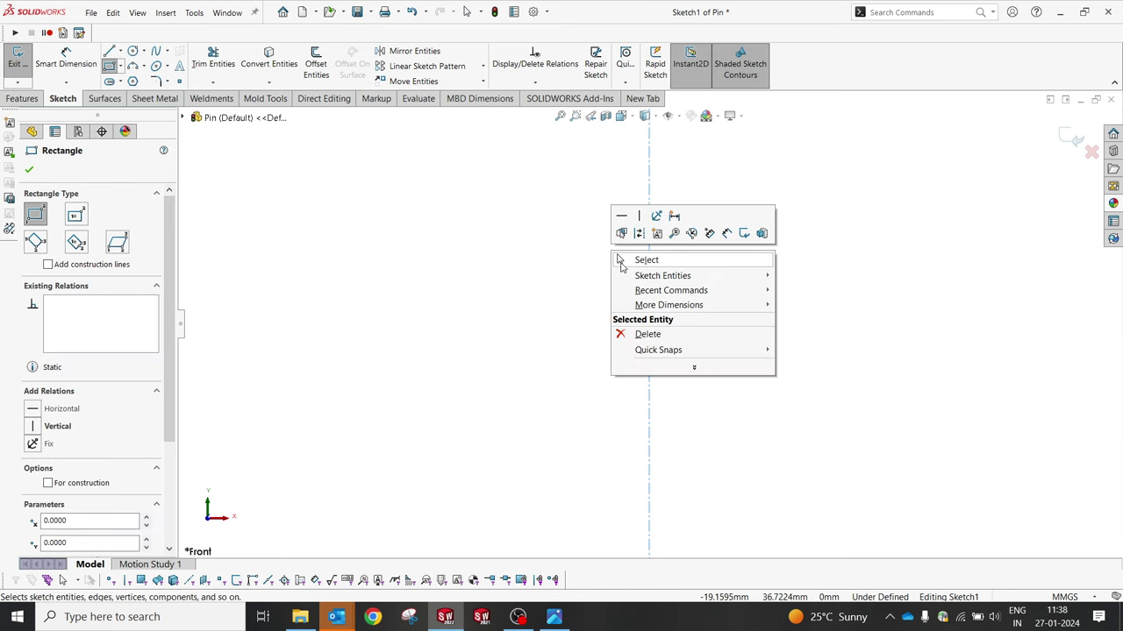
left_click(625, 263)
scroll(671, 294, "down", 3)
Step: Dimension the rectangle's height to 16
key("d")
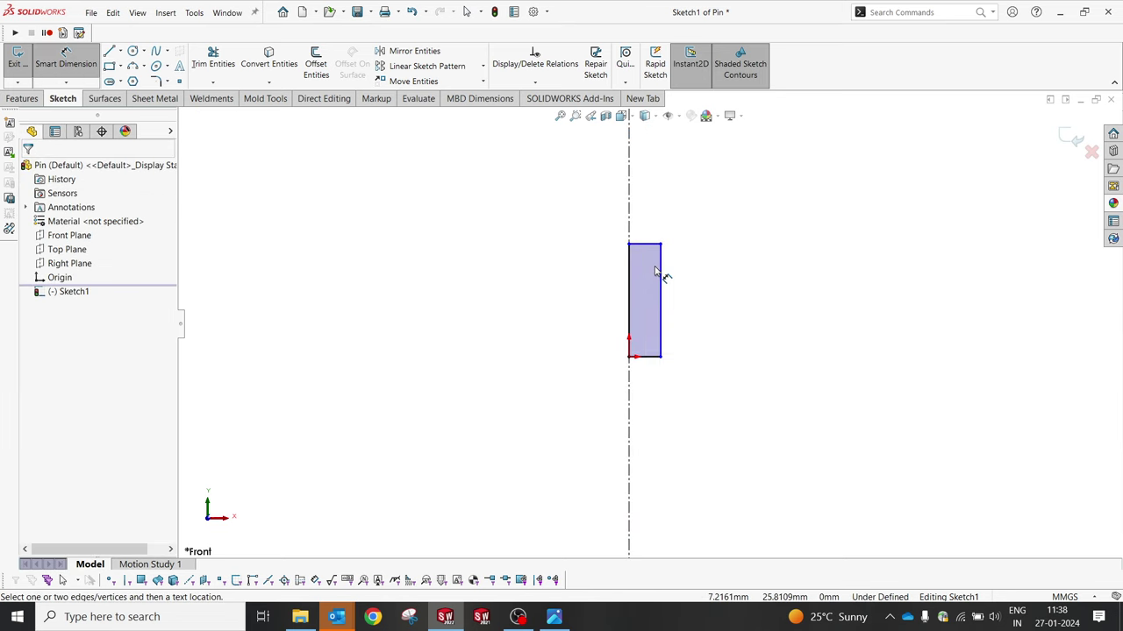
left_click(660, 274)
left_click(633, 229)
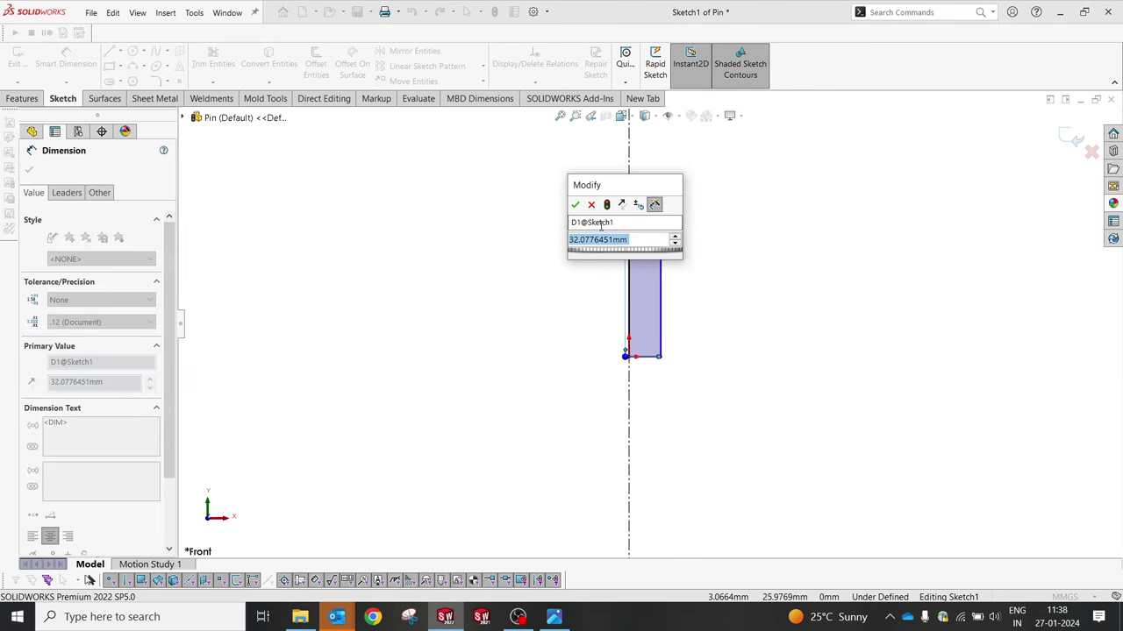
left_click(576, 203)
left_click_drag(613, 218, 712, 258)
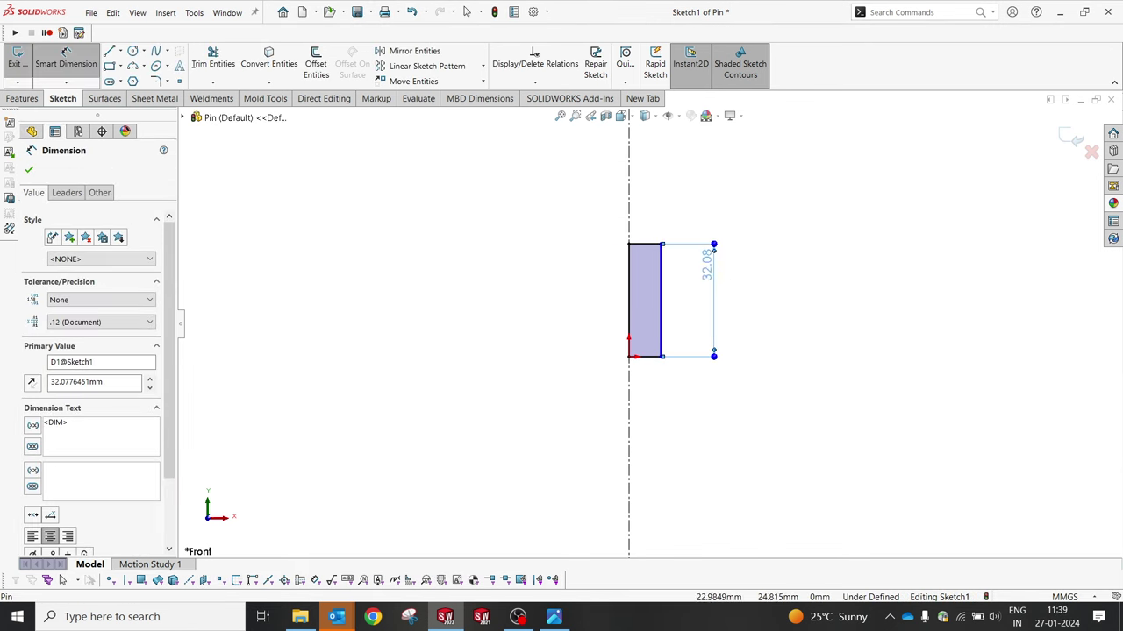
double_click(709, 254)
type("16")
key("Return")
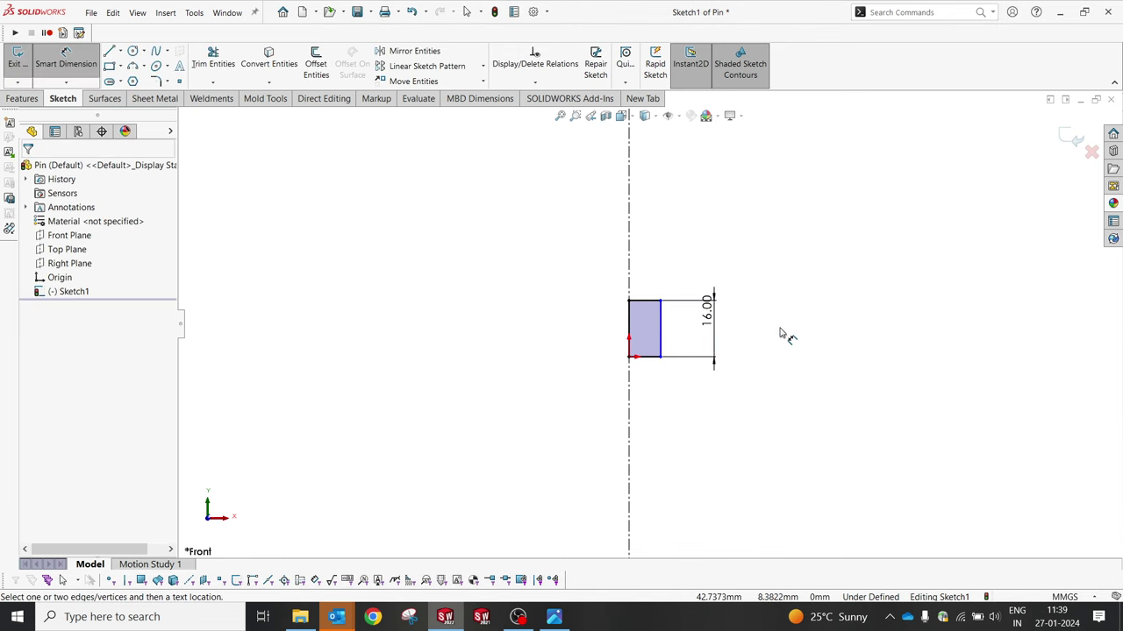
Step: Dimension the rectangle's width 5 from the centerline and preview the Revolved Boss/Base
left_click(661, 323)
left_click(628, 283)
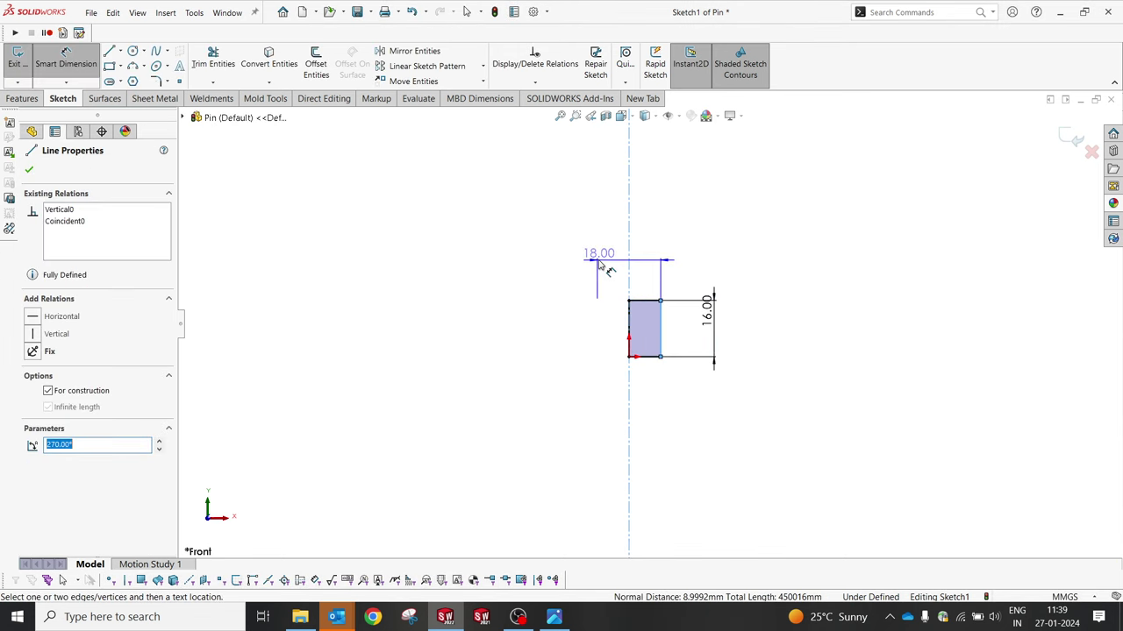
left_click(564, 254)
key("Return")
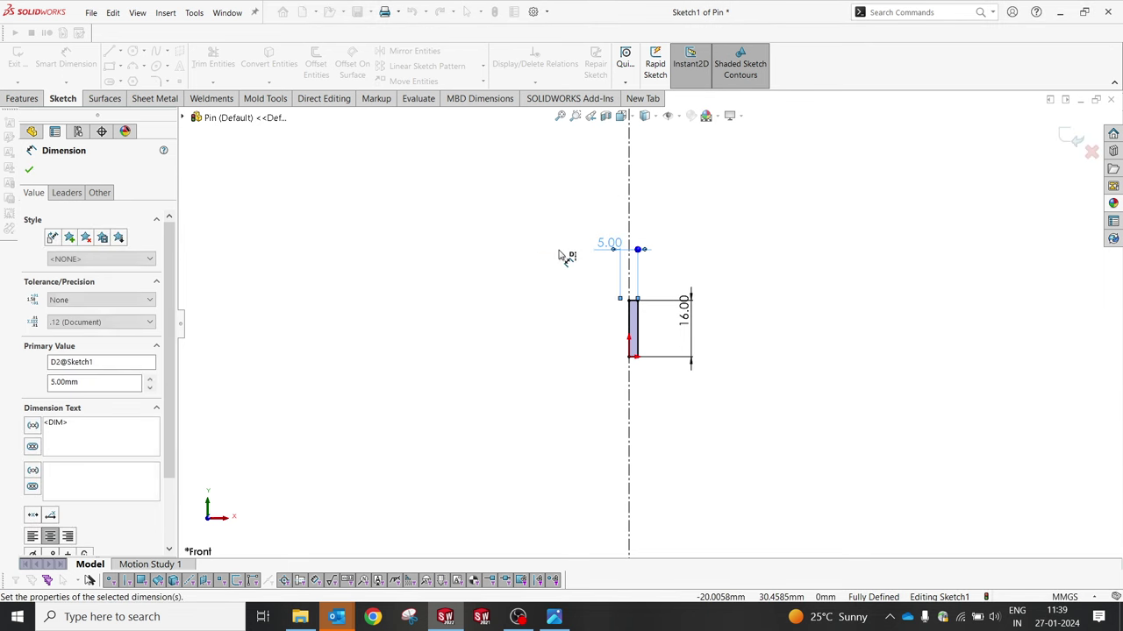
left_click(19, 99)
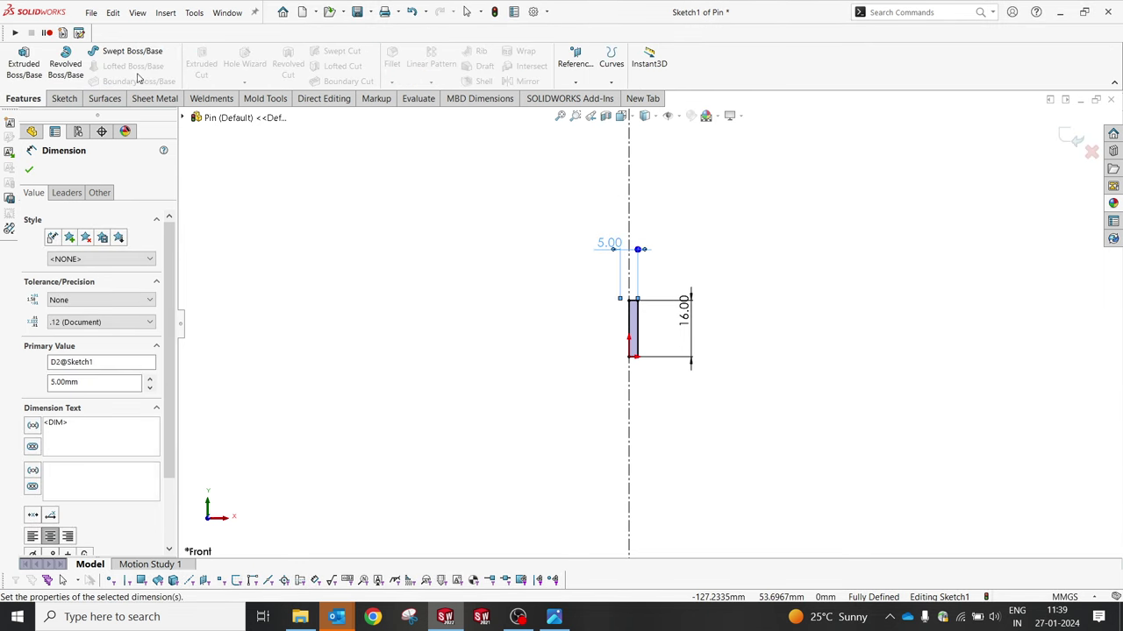
left_click(65, 63)
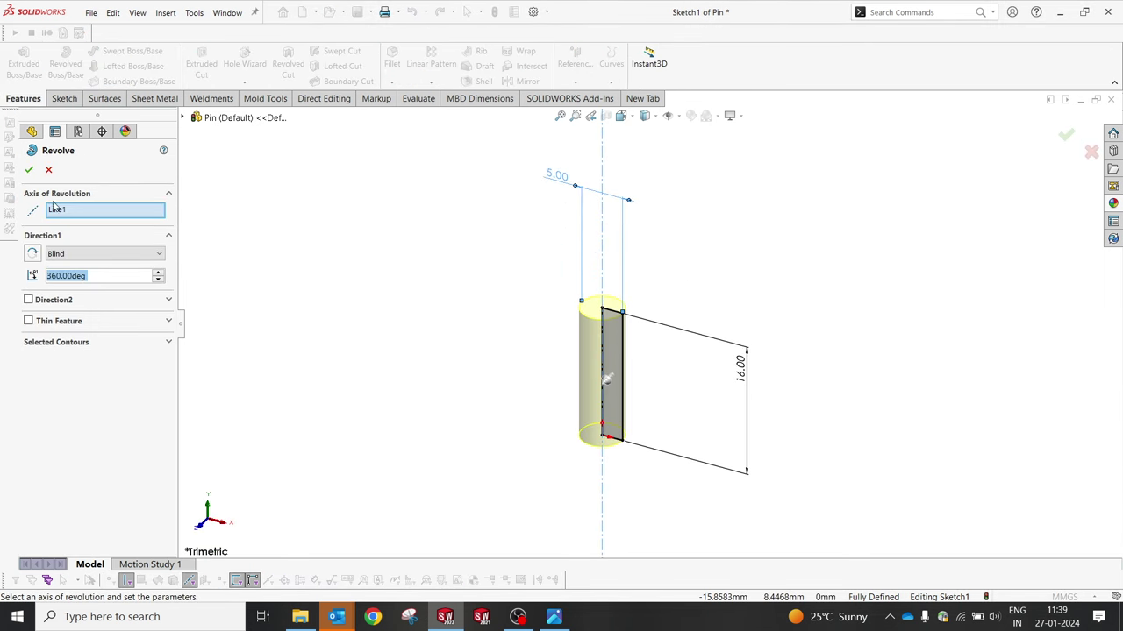
Step: Accept the revolve, then chamfer the pin's top circular edge at 45° (distance entered 3, then 1)
left_click(29, 169)
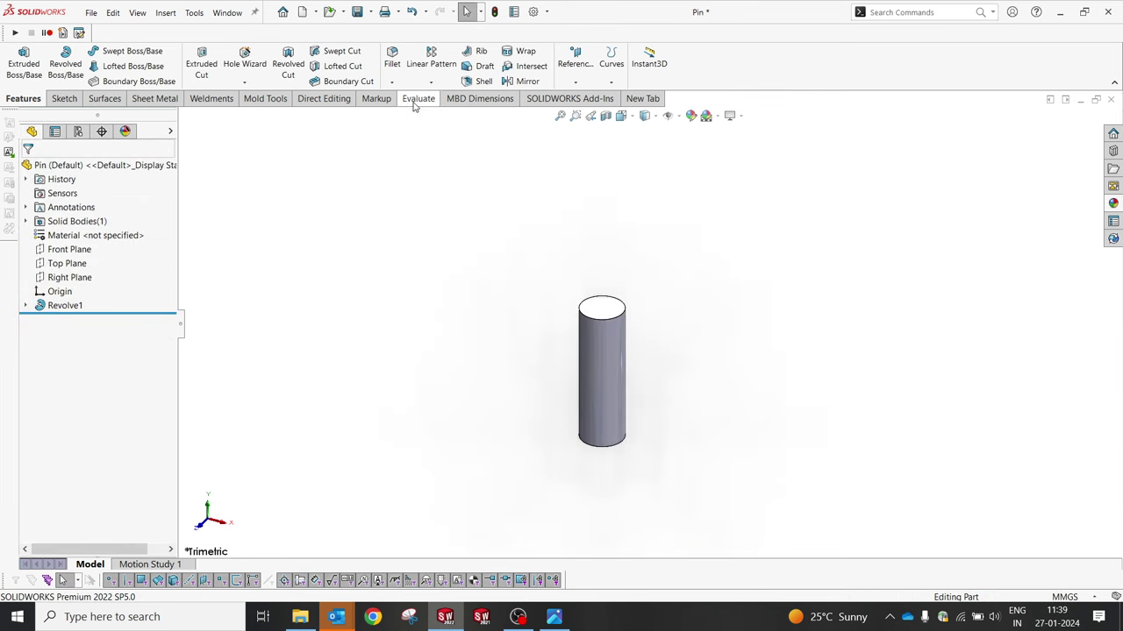
left_click(391, 82)
left_click(413, 112)
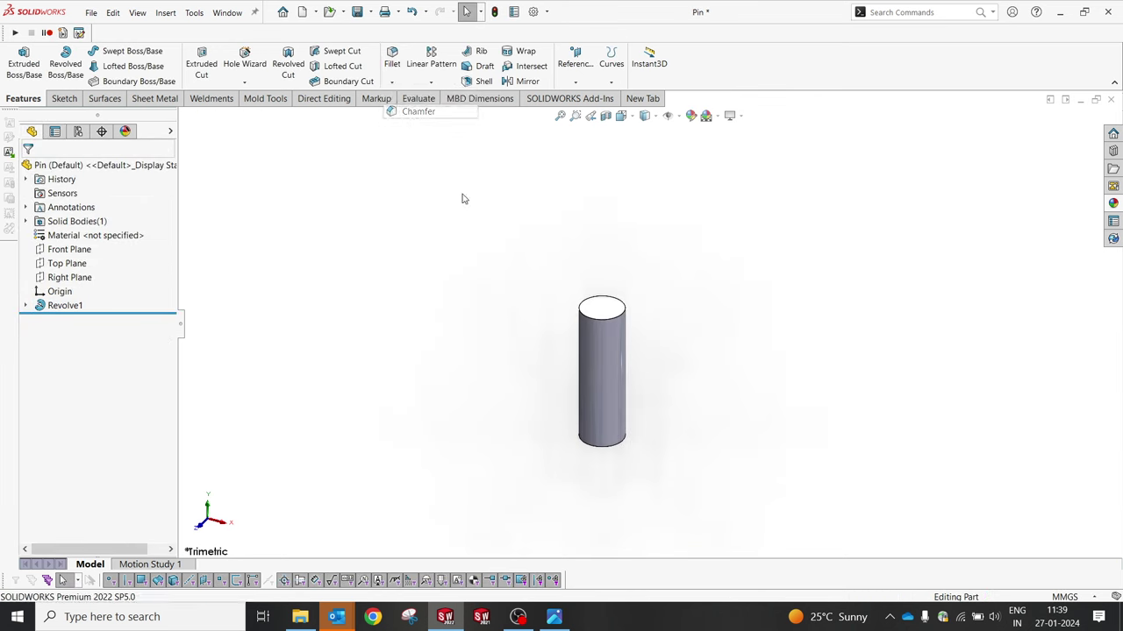
left_click(607, 321)
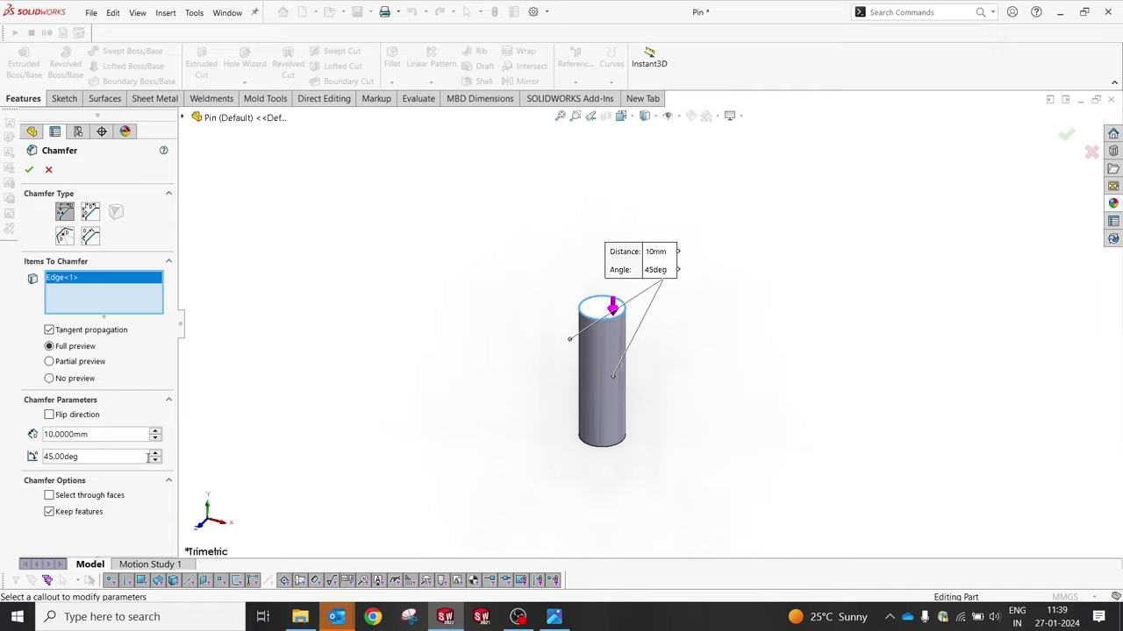
left_click(123, 434)
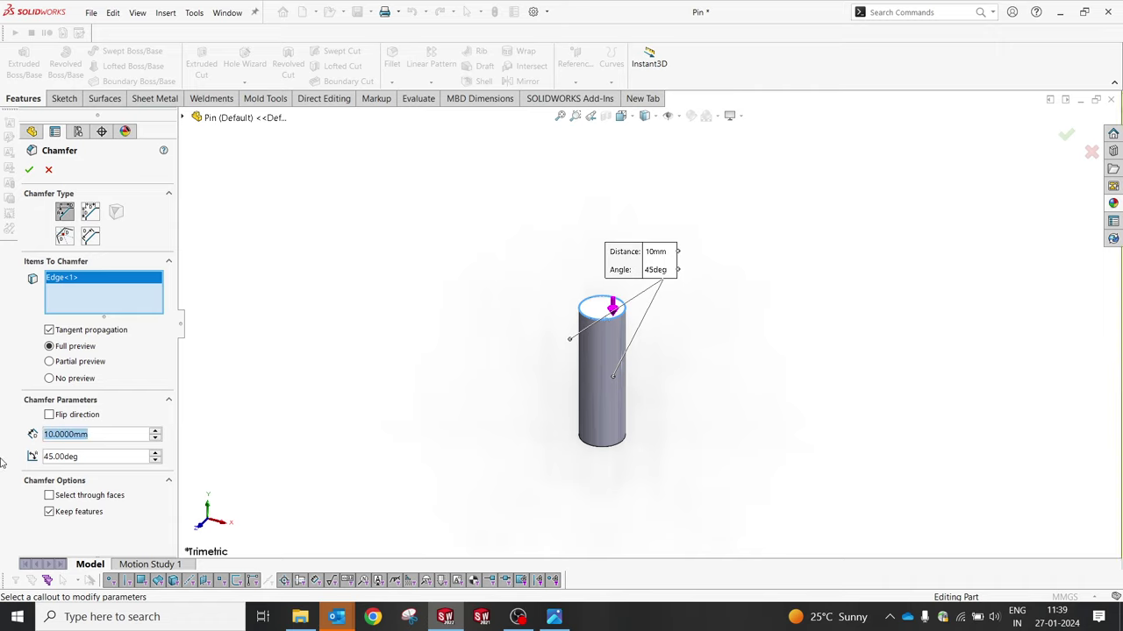
type("3")
key("Return")
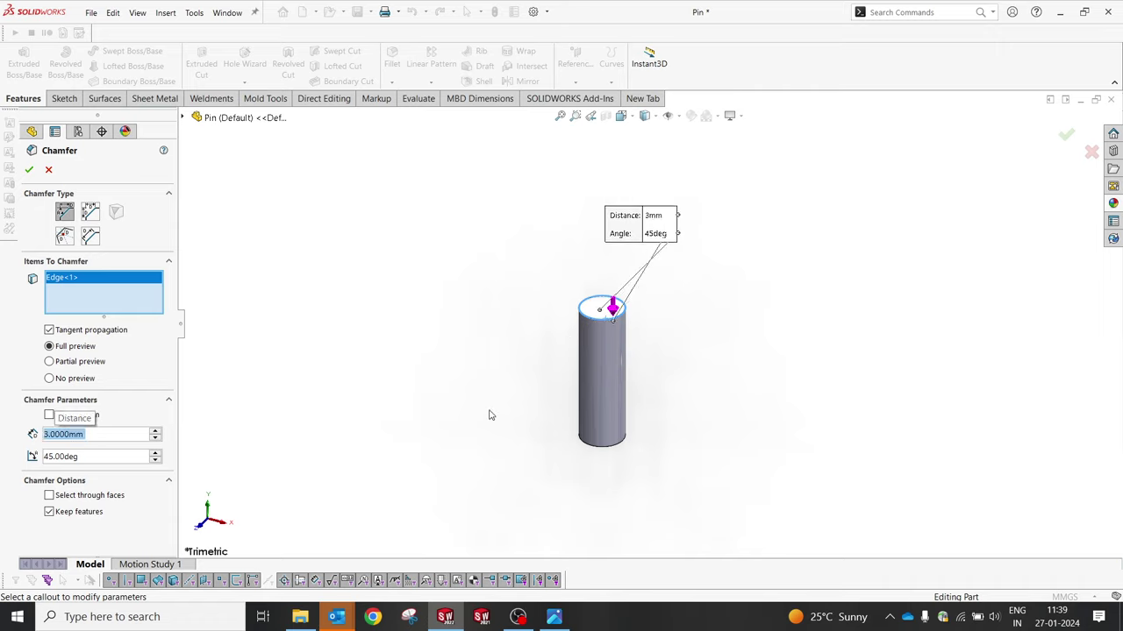
type("1")
key("Return")
key("Return")
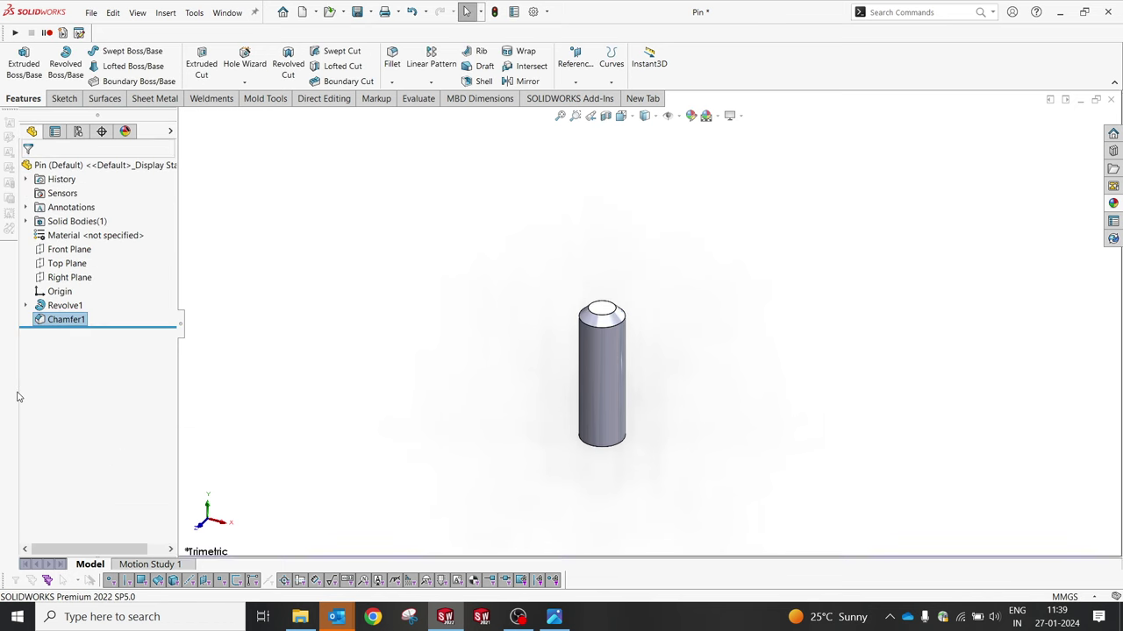
Step: Assign Plain Carbon Steel to the Pin and reopen the hob.jpg reference drawing
right_click(85, 237)
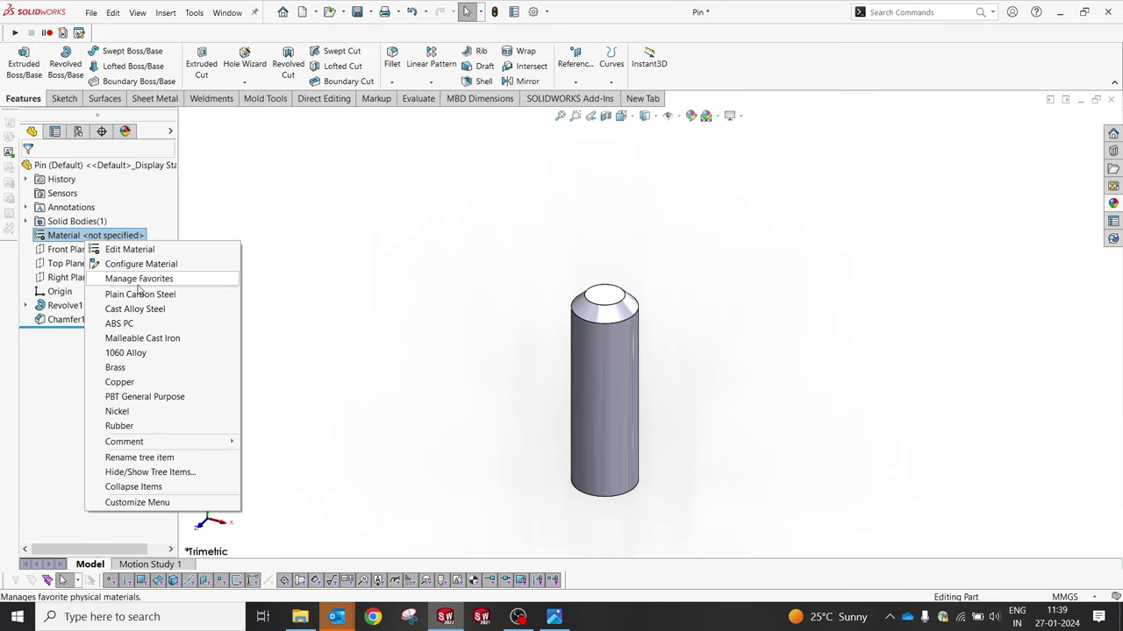
left_click(138, 294)
scroll(655, 465, "down", 5)
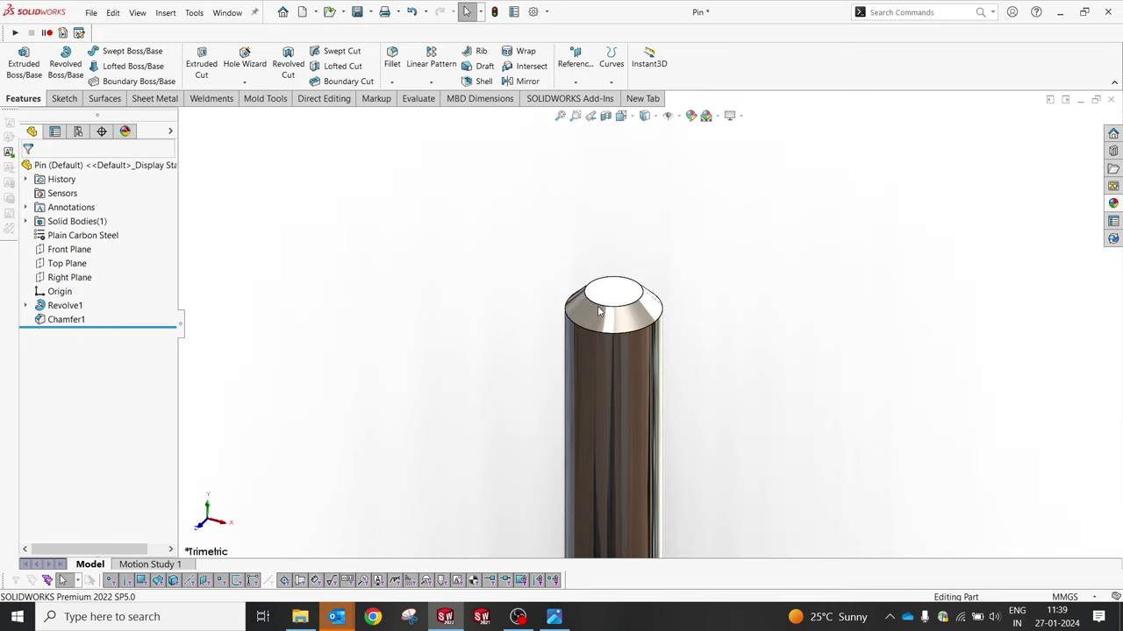
scroll(607, 464, "up", 3)
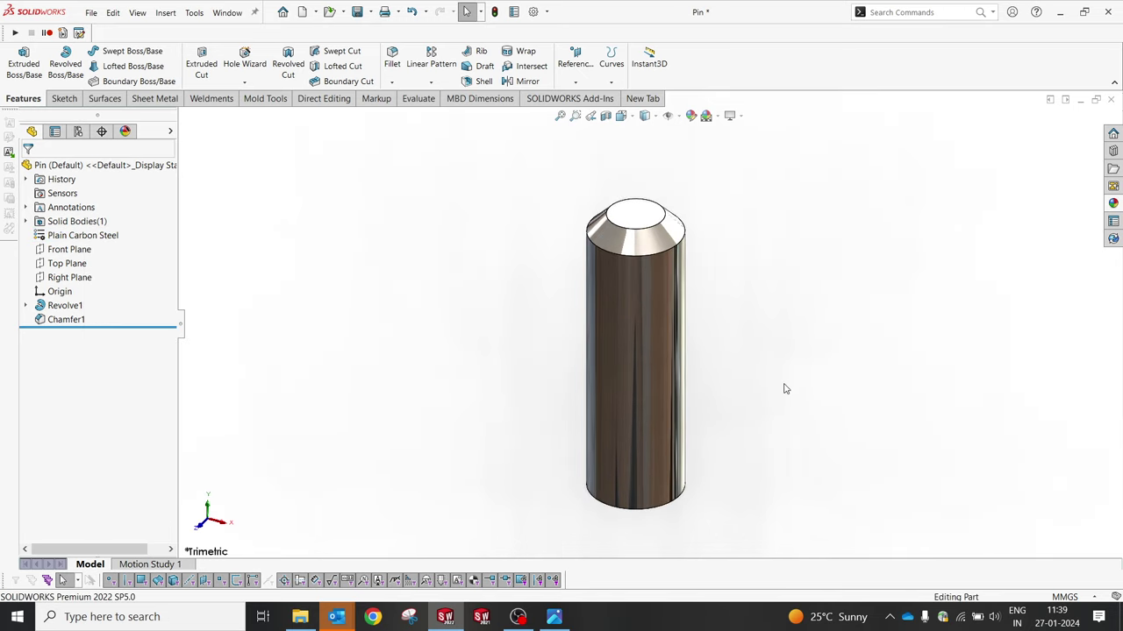
left_click(554, 617)
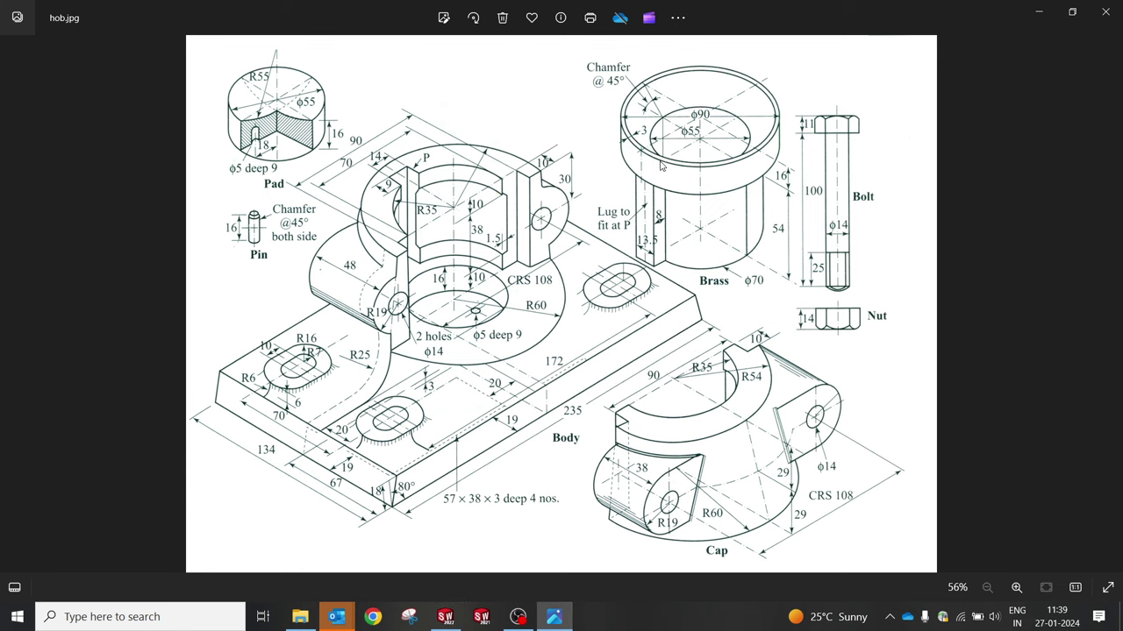